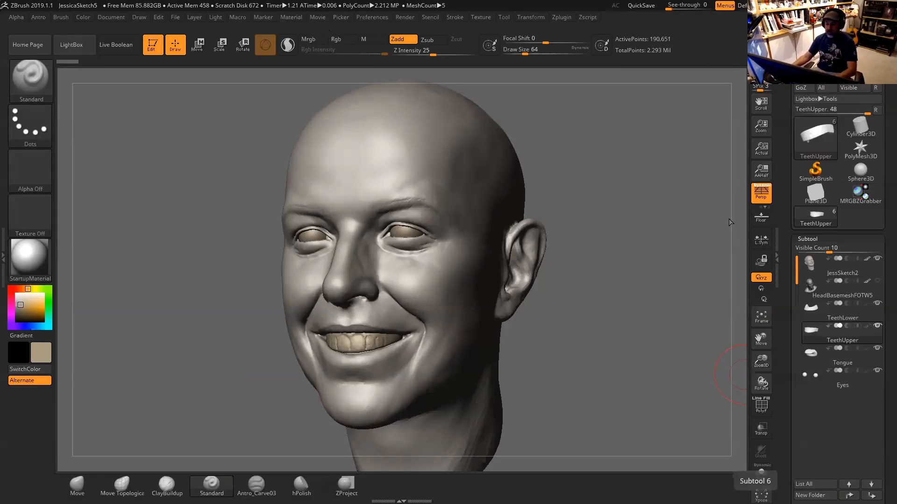
Inspect the smiling head sculpt from several angles and make the Eyes subtool active.
drag(631, 204, 647, 192)
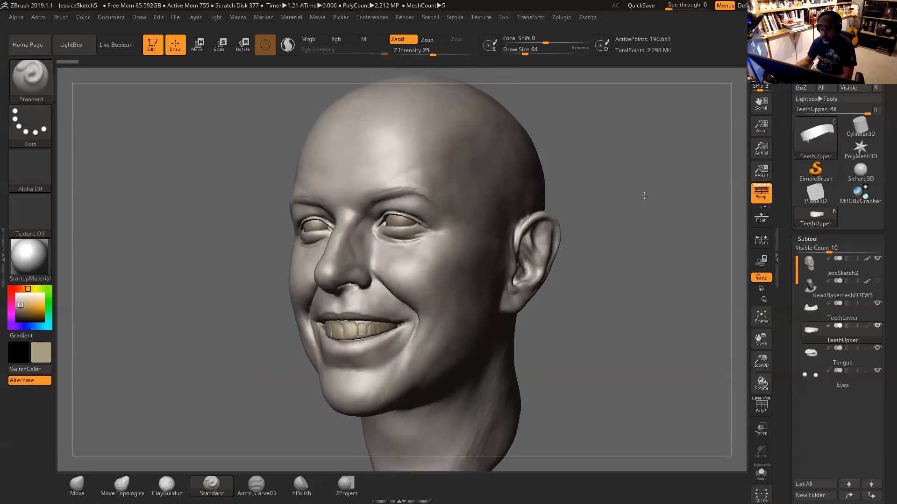
mouse_move(810, 286)
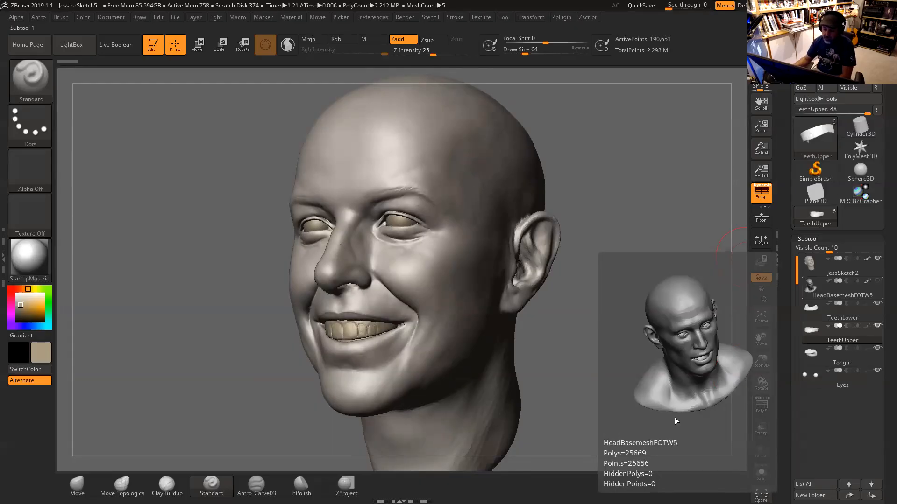
mouse_move(606, 182)
mouse_down()
mouse_move(614, 198)
mouse_move(616, 177)
mouse_up()
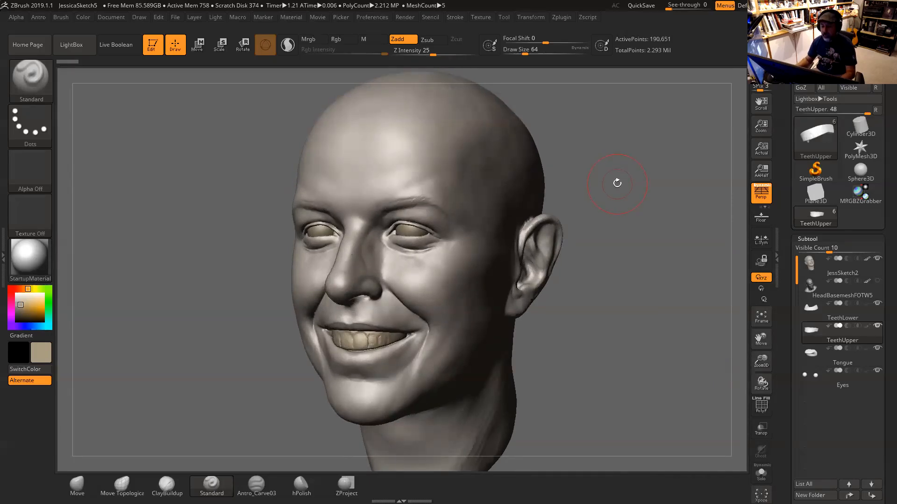
mouse_move(669, 254)
mouse_down()
mouse_move(660, 240)
mouse_move(692, 259)
mouse_move(661, 252)
mouse_up()
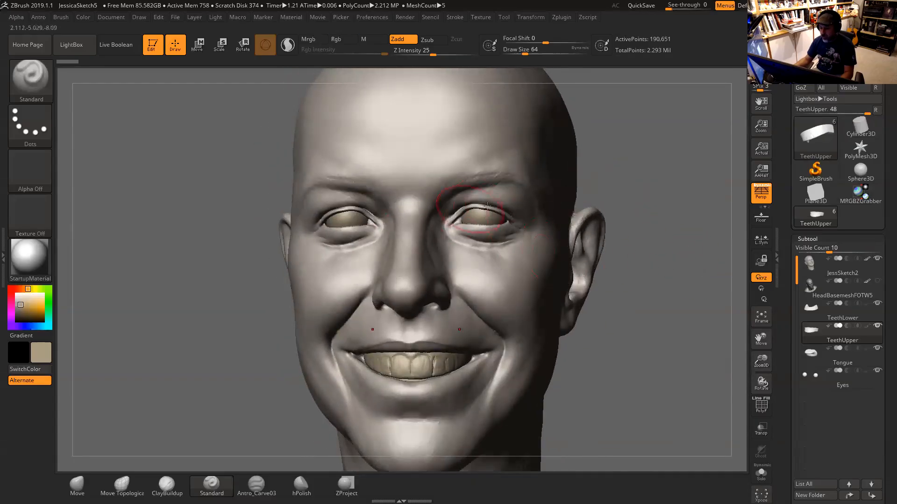
mouse_move(839, 378)
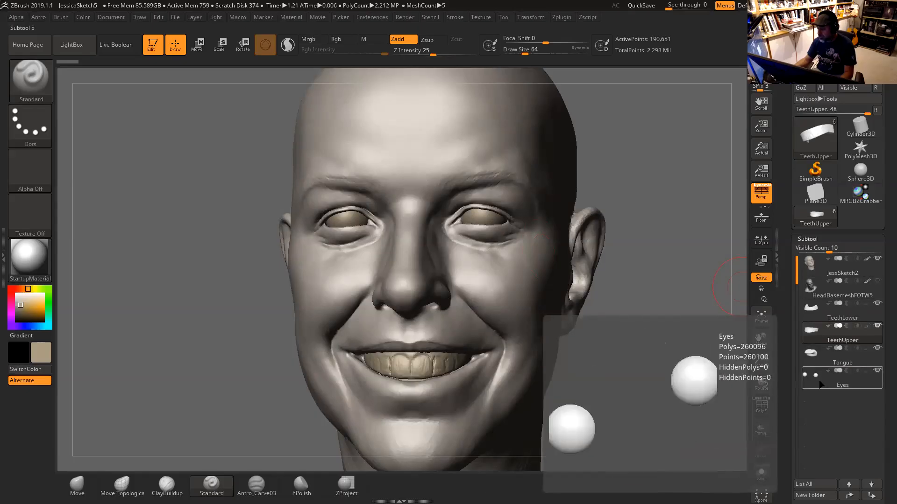
click(814, 290)
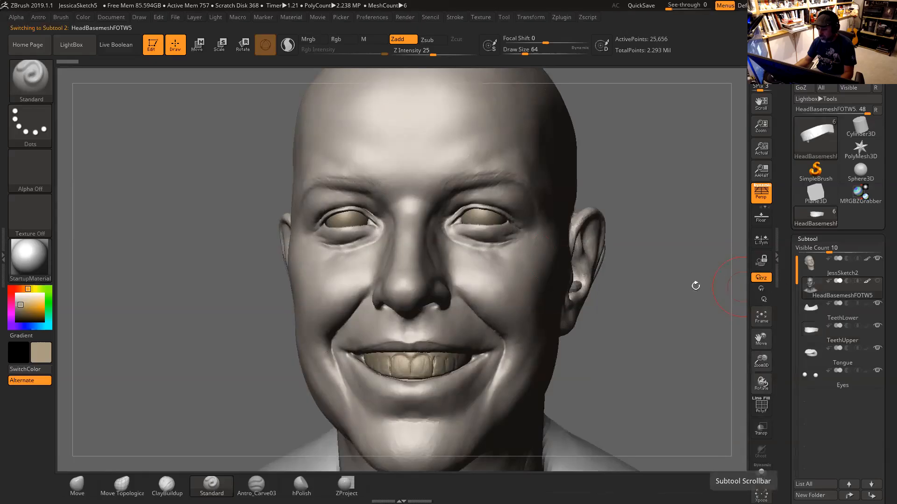
click(814, 382)
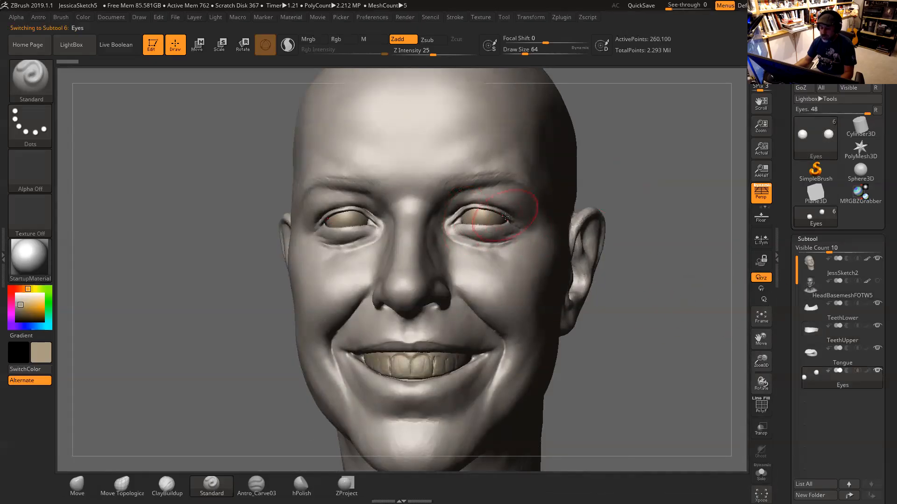
mouse_move(622, 167)
mouse_down()
mouse_move(640, 150)
mouse_move(643, 166)
mouse_move(650, 137)
mouse_move(658, 160)
mouse_move(641, 150)
mouse_move(666, 164)
mouse_move(647, 160)
mouse_move(623, 182)
mouse_up()
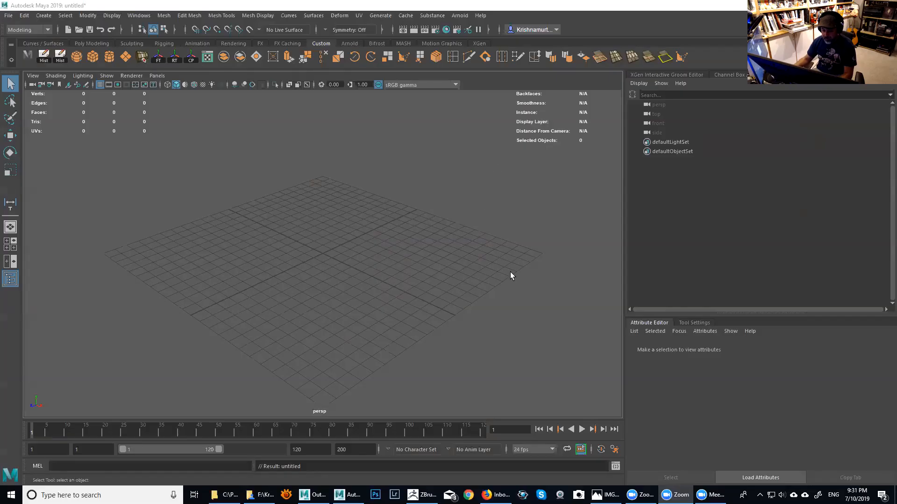
Switch to Firefox, search the web in a new tab for "average pupillary distance" and highlight the women's average in the result.
click(496, 495)
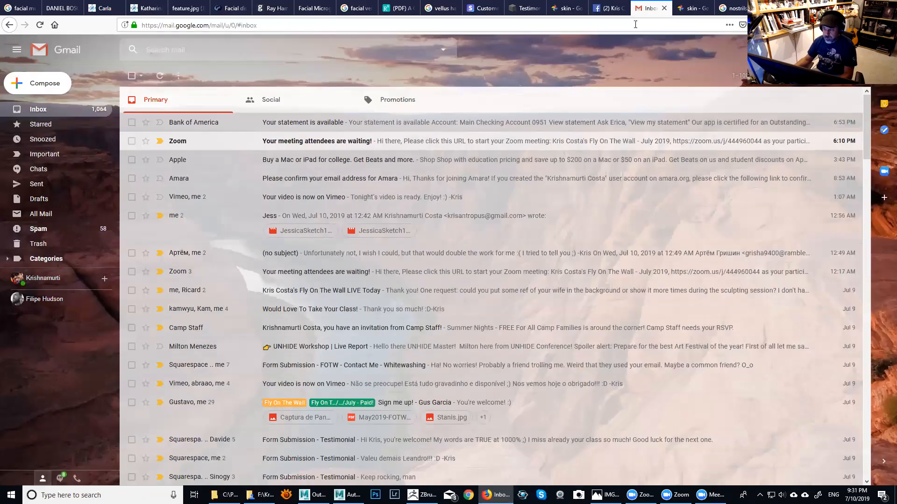
click(735, 8)
click(776, 9)
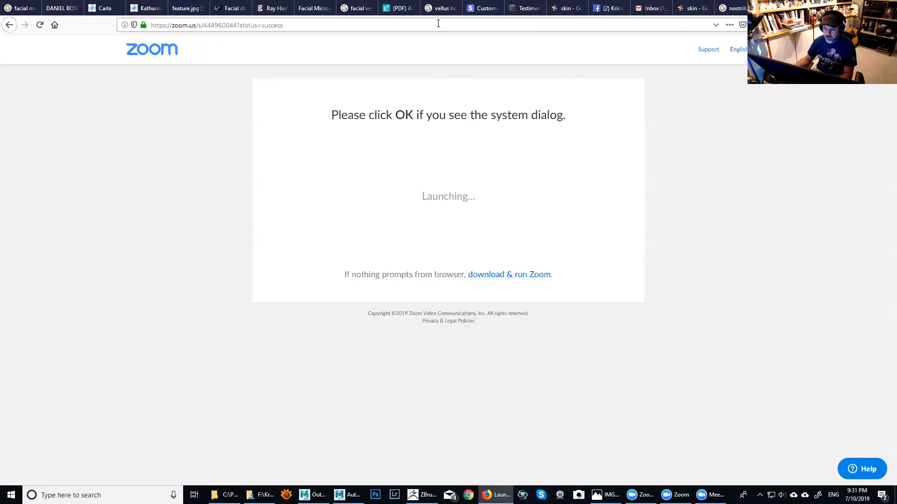
key(ctrl+t)
click(363, 73)
text(avergae)
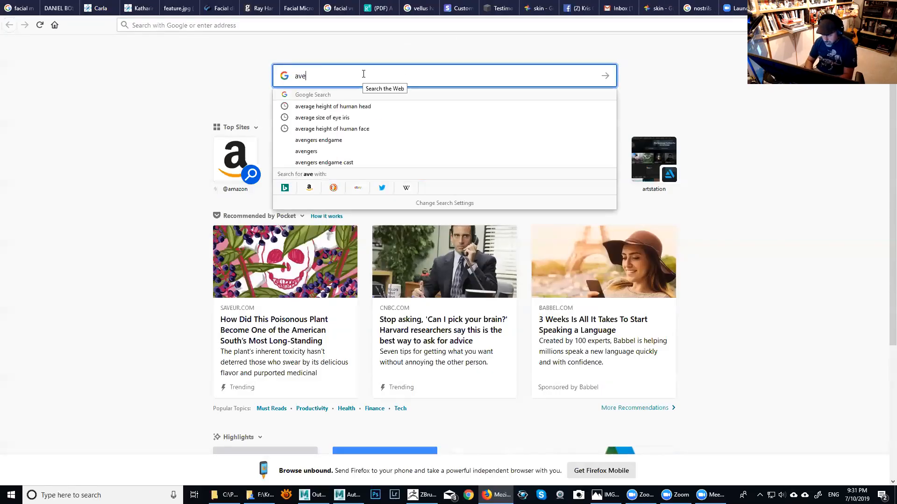
key(BackSpace)
key(BackSpace)
key(BackSpace)
text(age )
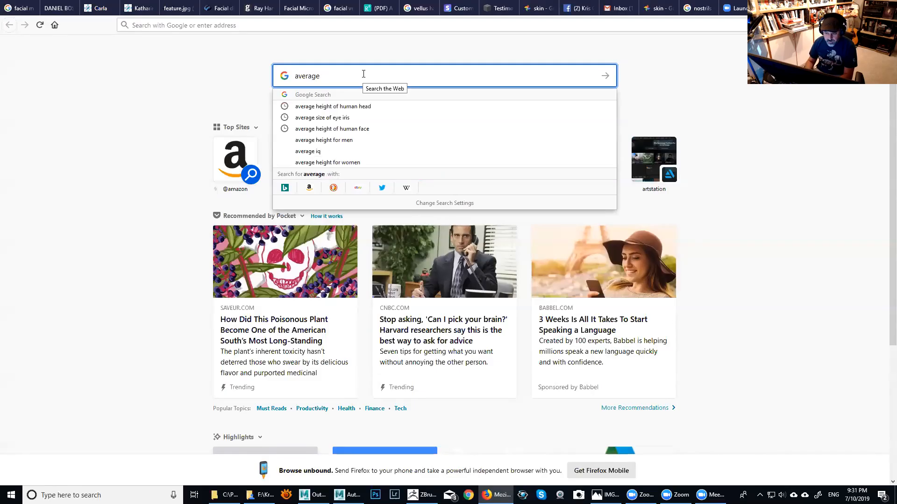
text(p)
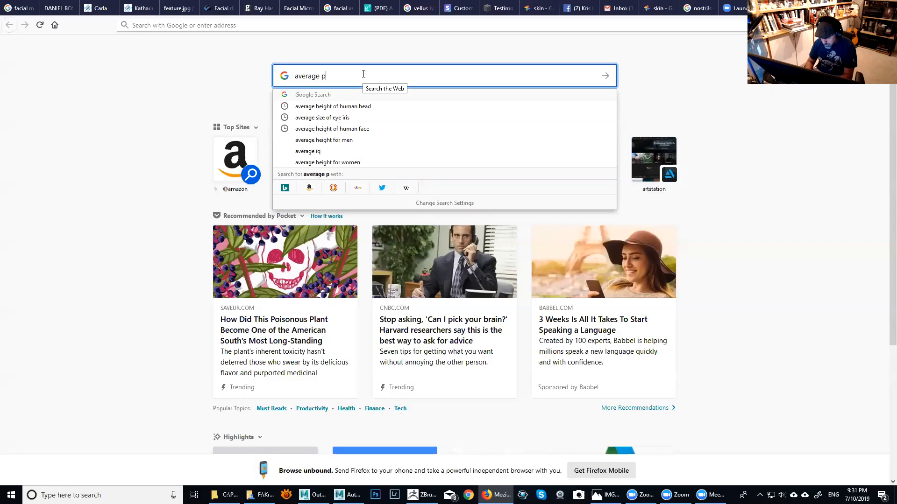
text(uppila)
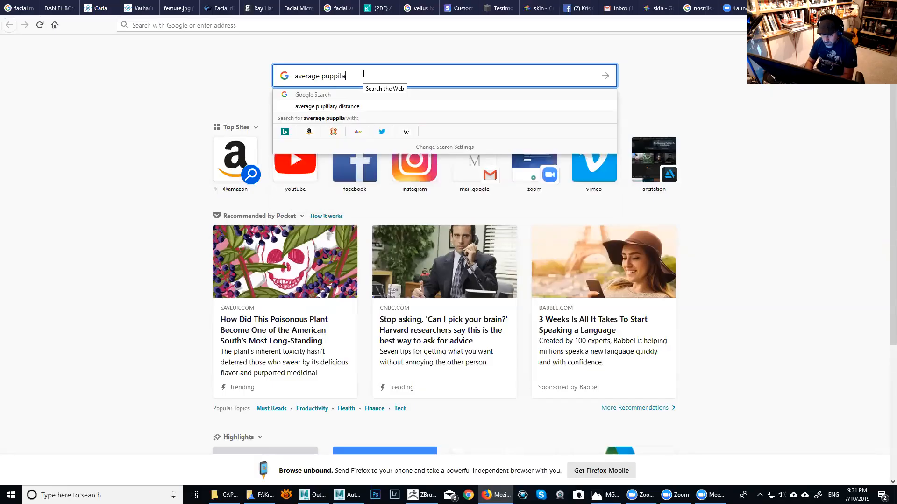
key(BackSpace)
key(BackSpace)
key(BackSpace)
key(BackSpace)
text(i)
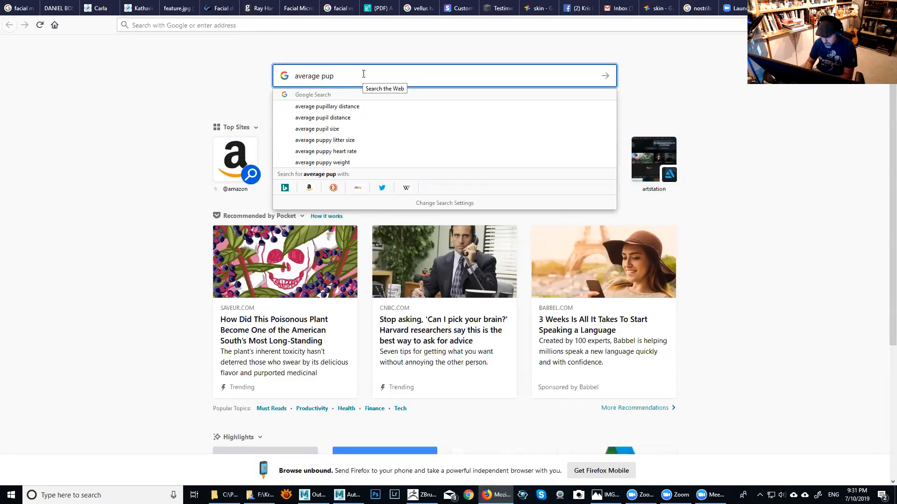
text(llary)
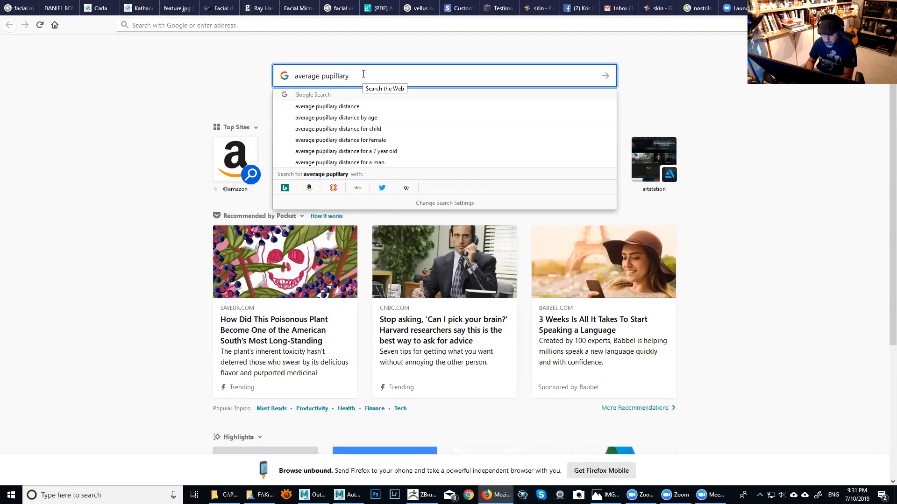
key(Down)
key(Return)
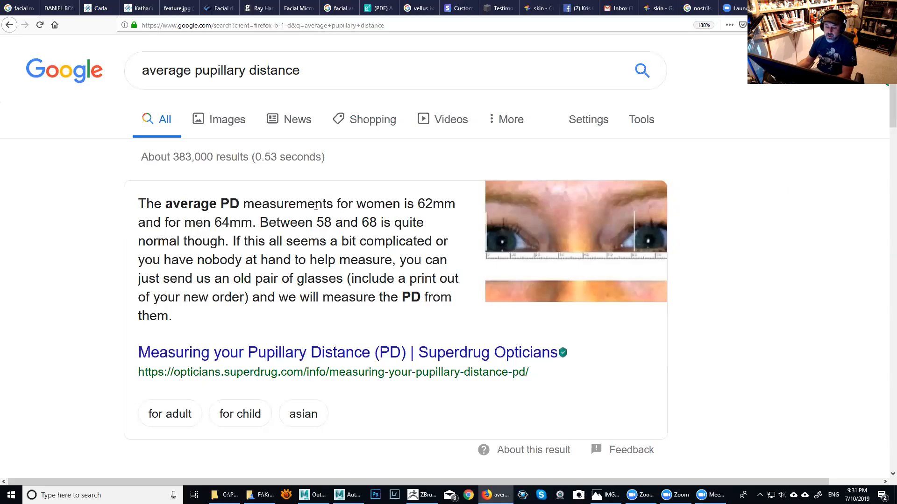
double_click(363, 205)
drag(418, 204, 433, 204)
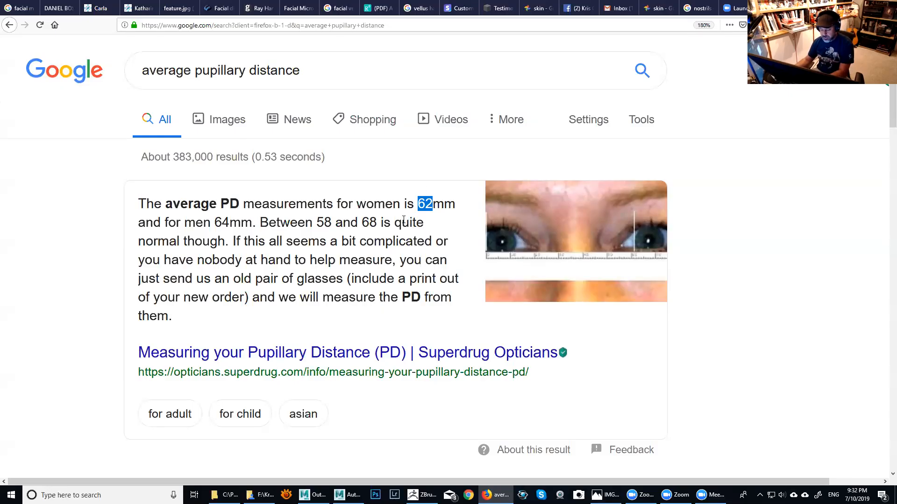
Search in another new tab for "average size of the human eyeball" and compare the result with the pupillary distance page.
key(ctrl+t)
click(332, 78)
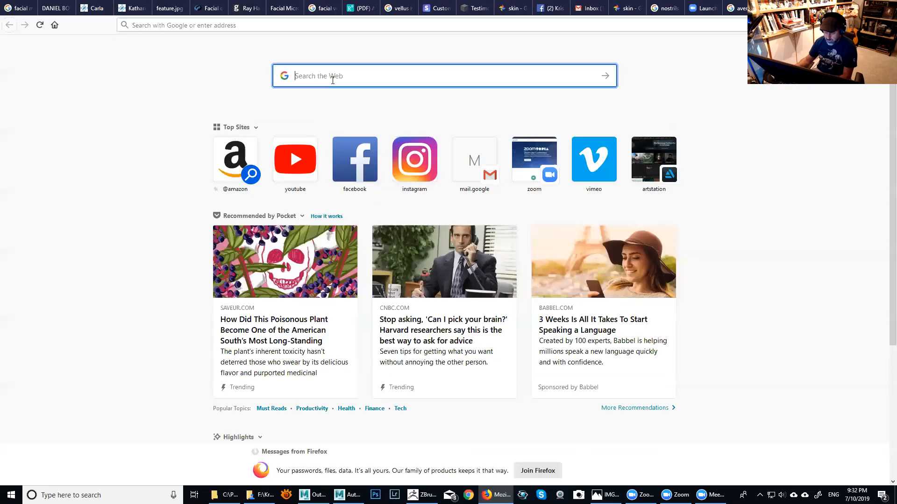
text(aev)
key(BackSpace)
key(BackSpace)
text(ver)
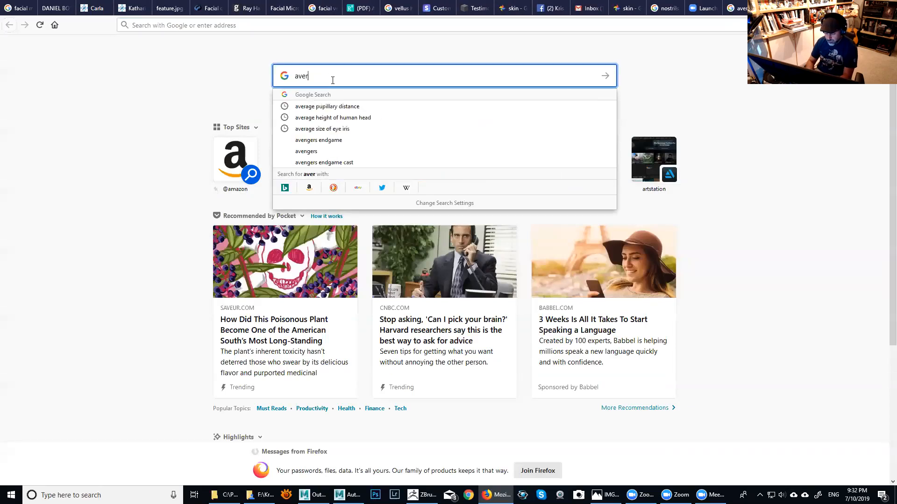
text(age size of hum)
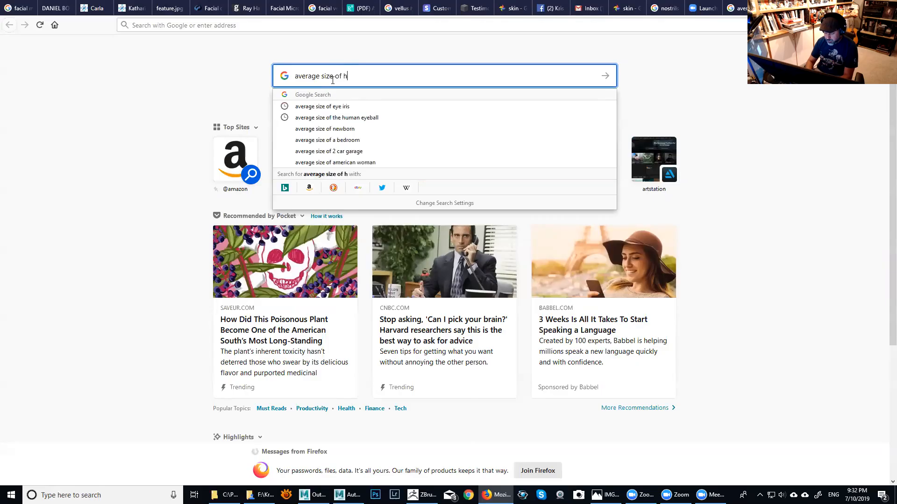
key(Down)
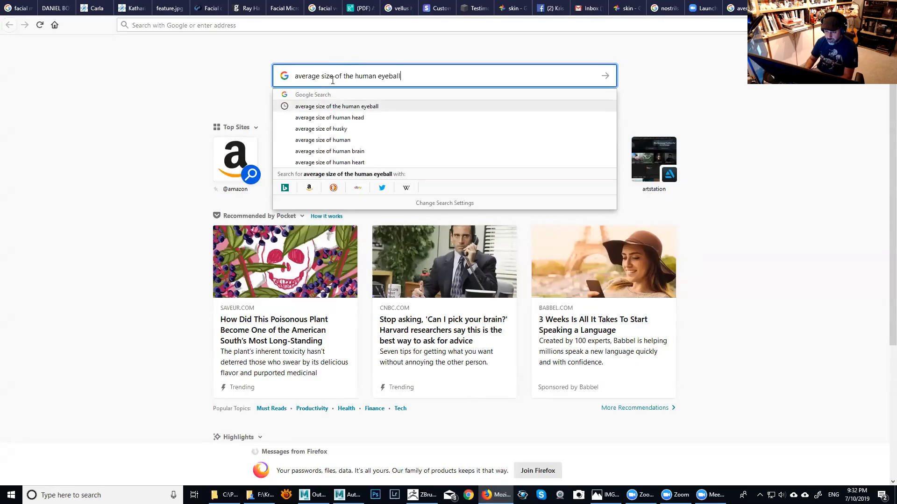
key(Return)
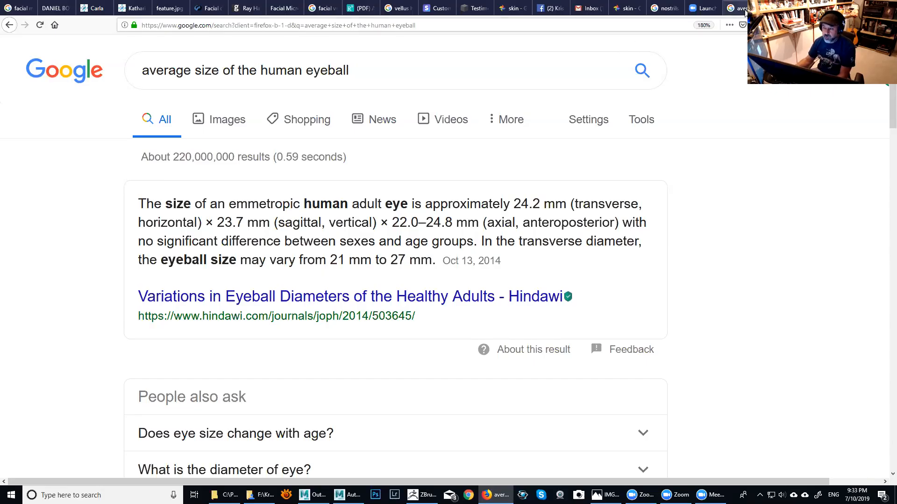
click(745, 9)
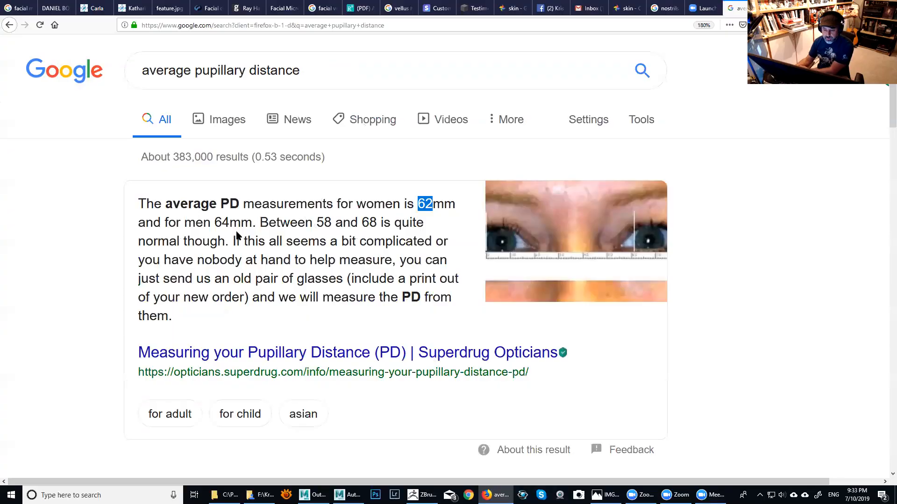
key(alt+Left)
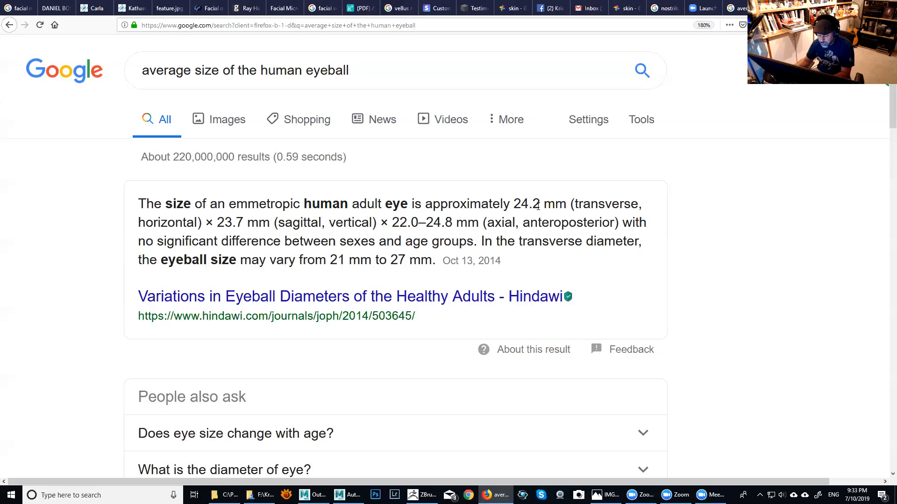
Search in a new tab for "average radius of eye iris" and open the Quora question on eyeball and iris diameter.
key(ctrl+t)
click(312, 77)
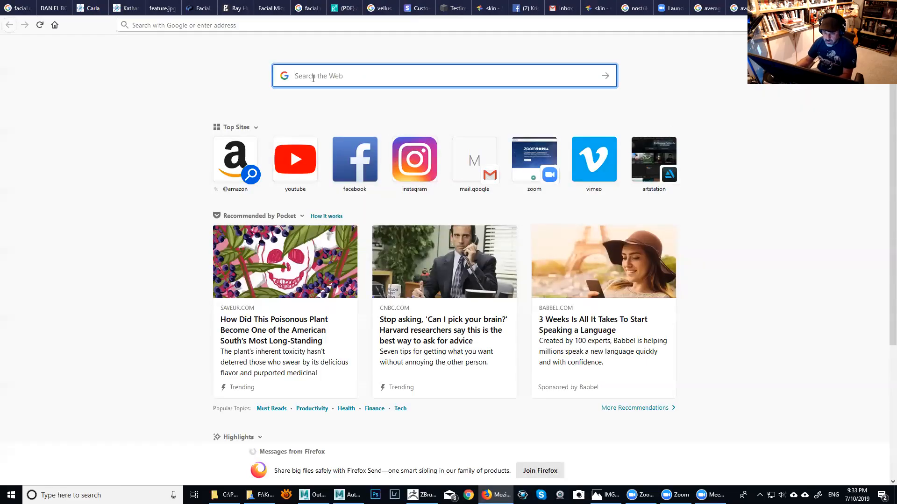
text(average)
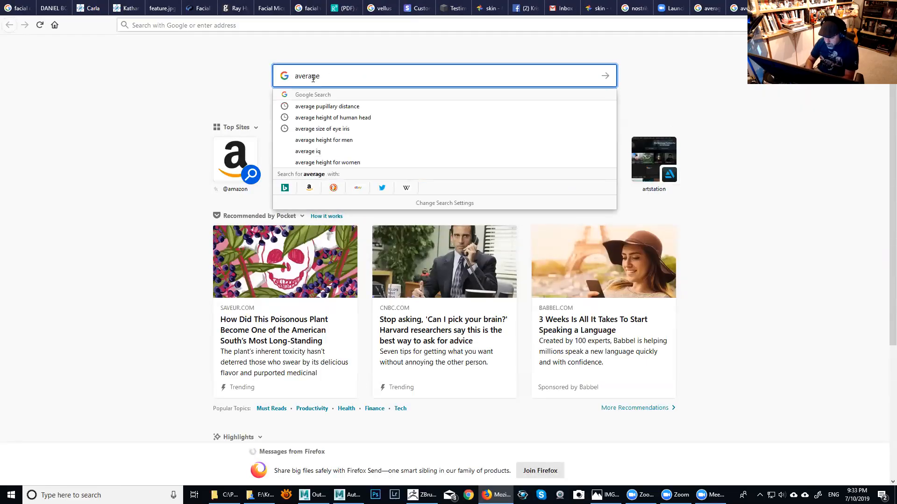
text( radius )
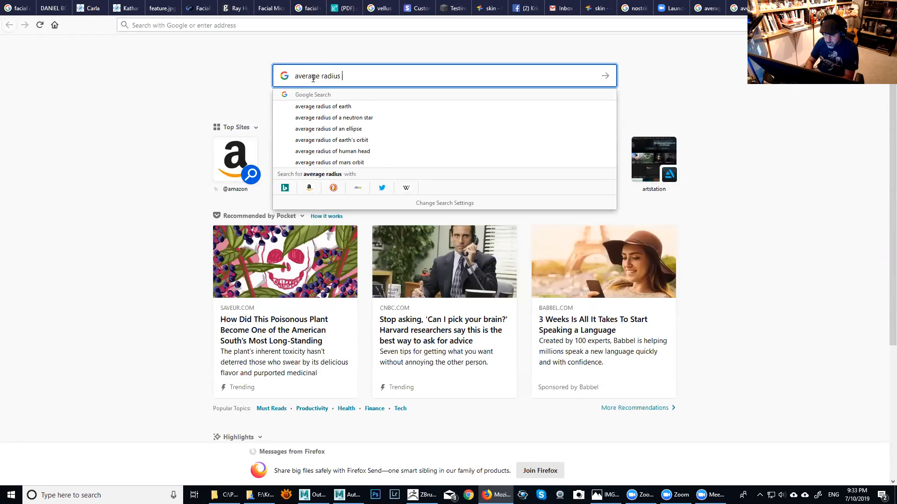
text(of)
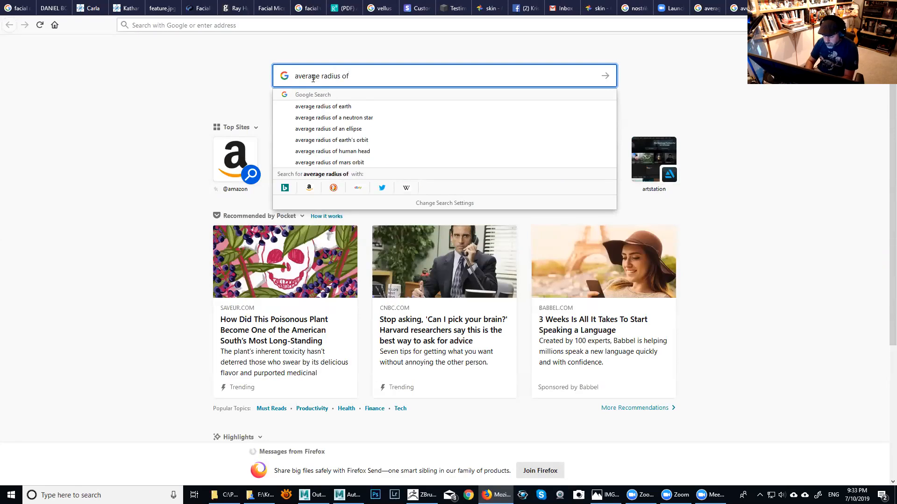
text( eye iris)
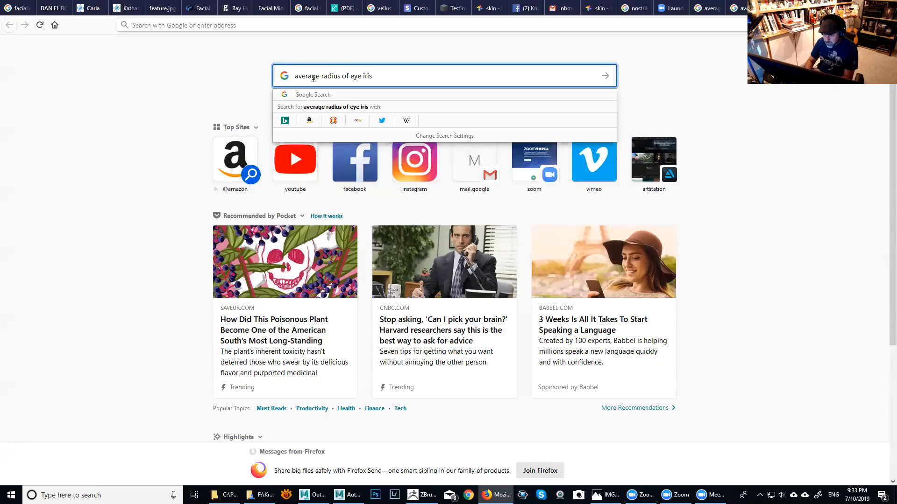
key(Return)
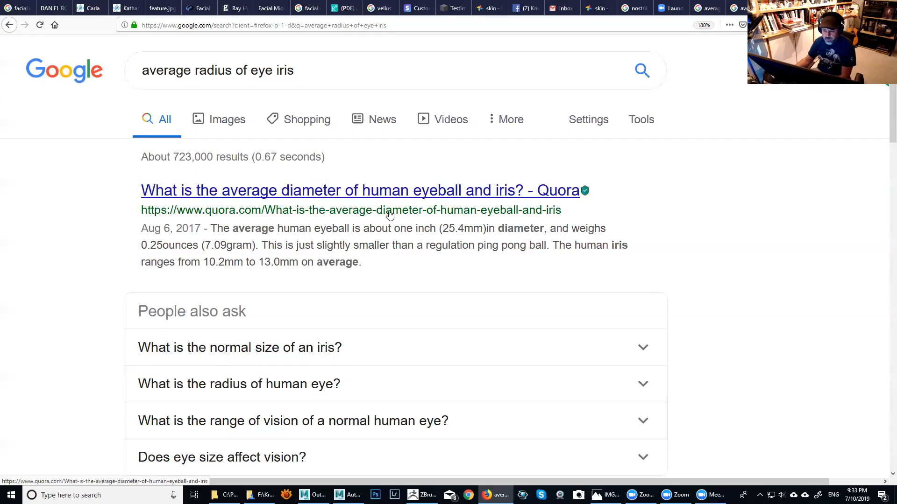
click(433, 192)
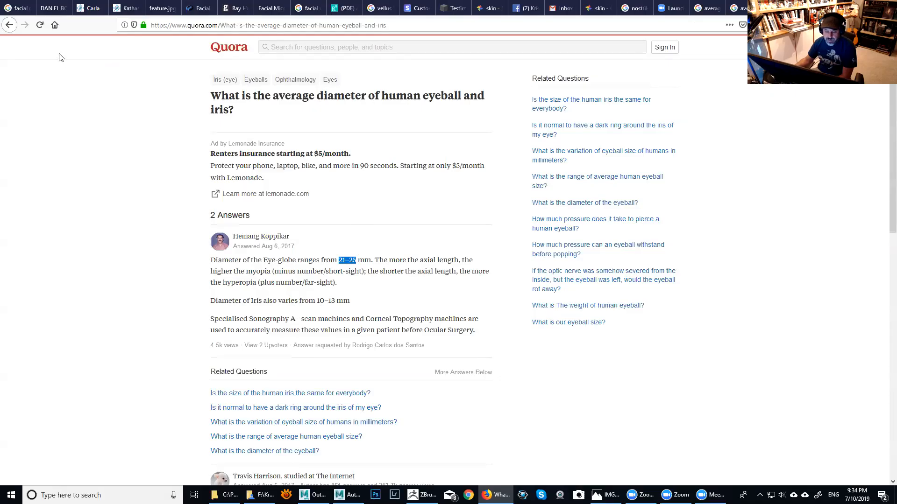
Return to the iris search results and open the Wikipedia article "Iris (anatomy)" to look for its size.
click(17, 25)
scroll(321, 263, down, 5)
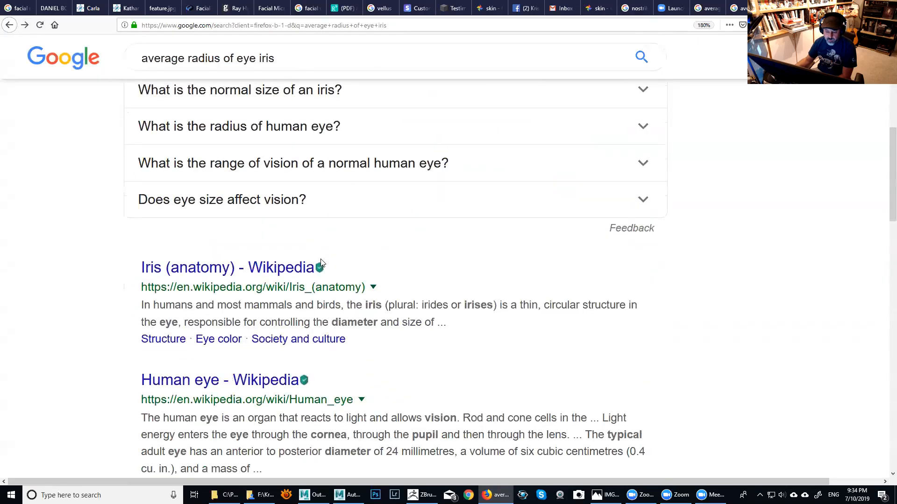
click(308, 270)
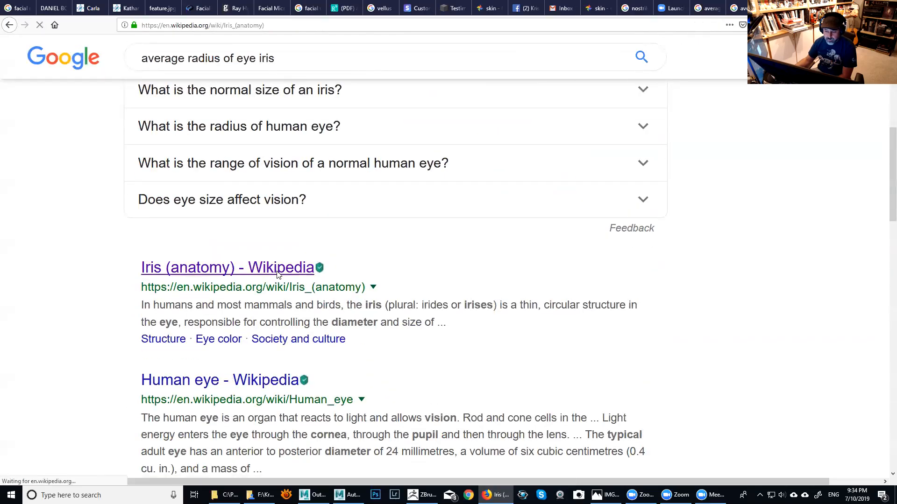
scroll(369, 282, down, 2)
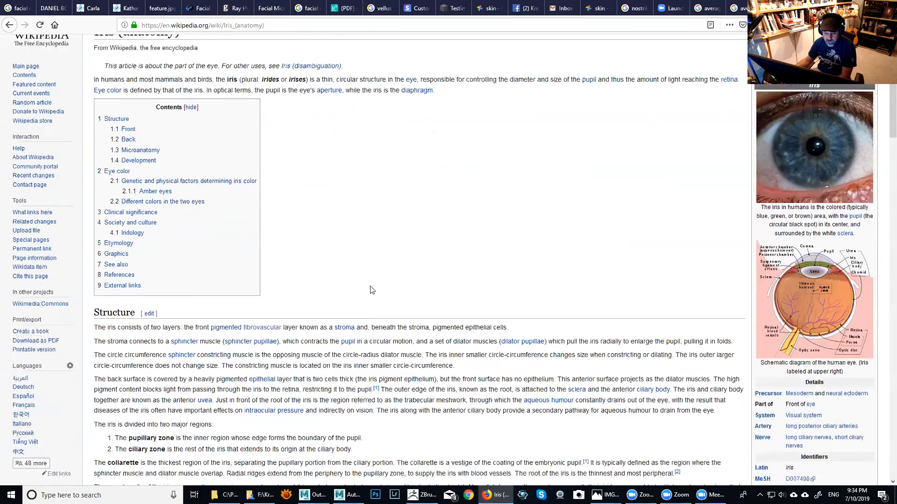
Search the "Iris (anatomy)" article for "mm" and step through the matches to look for iris measurements.
scroll(373, 289, down, 4)
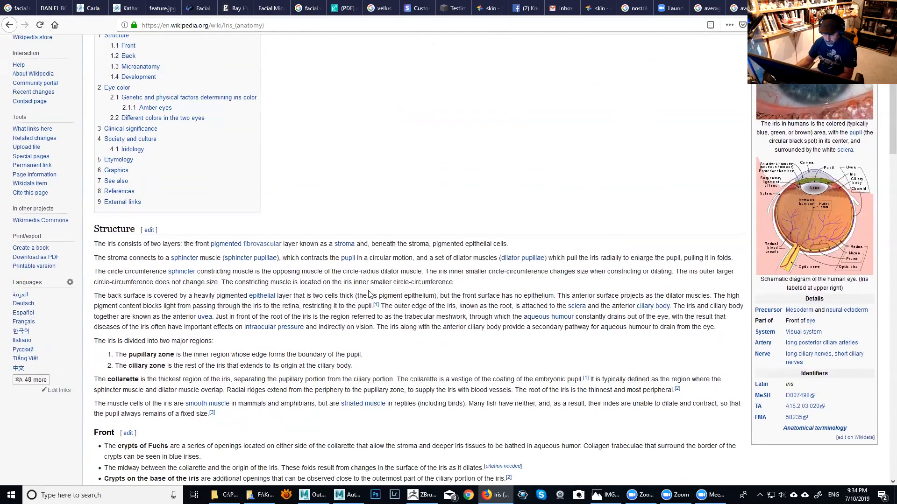
key(ctrl+f)
text(mm)
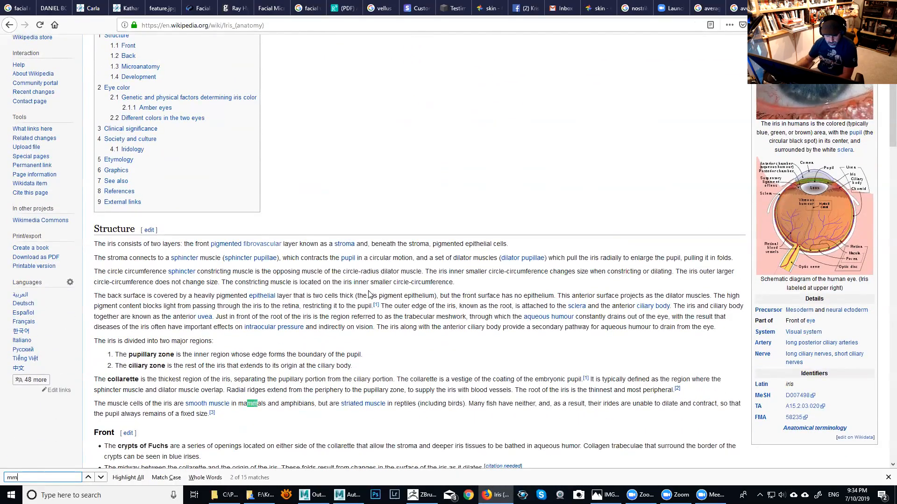
click(101, 477)
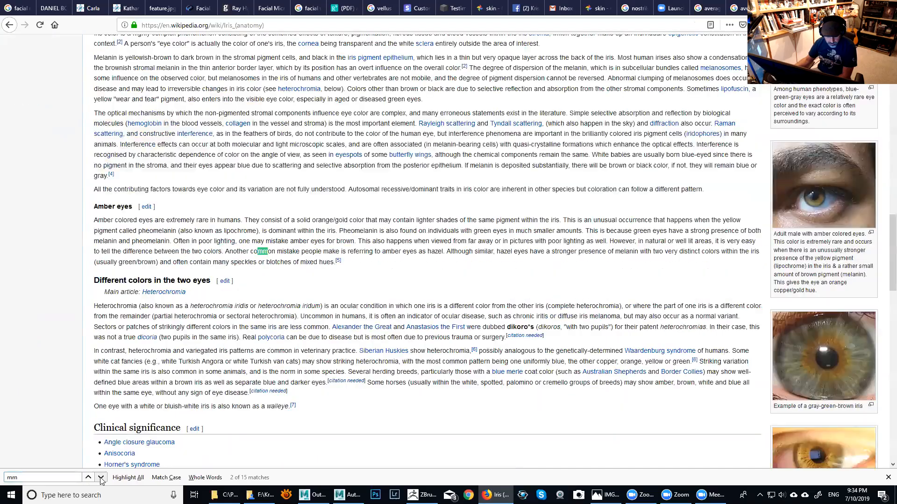
click(100, 477)
click(101, 477)
click(100, 477)
Skim the rest of the iris article from Clinical significance to the External links for size information.
scroll(257, 342, down, 3)
scroll(257, 342, down, 1)
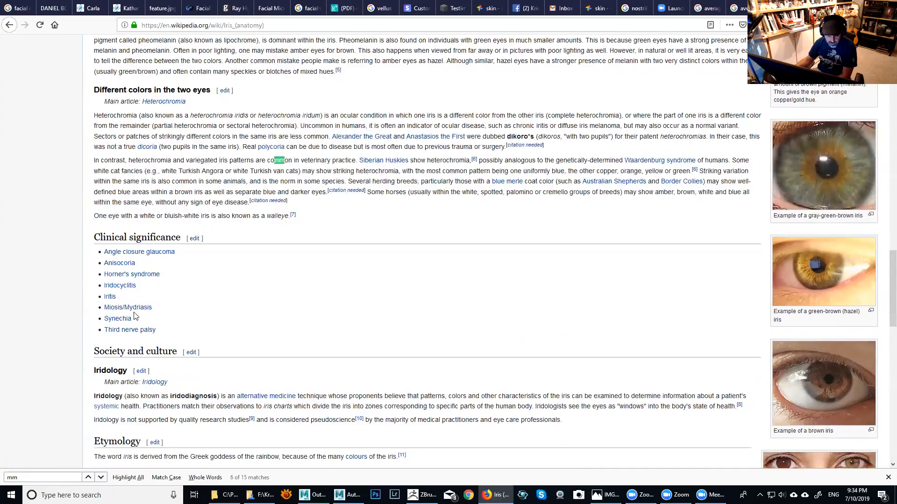
scroll(135, 315, down, 1)
scroll(140, 316, down, 9)
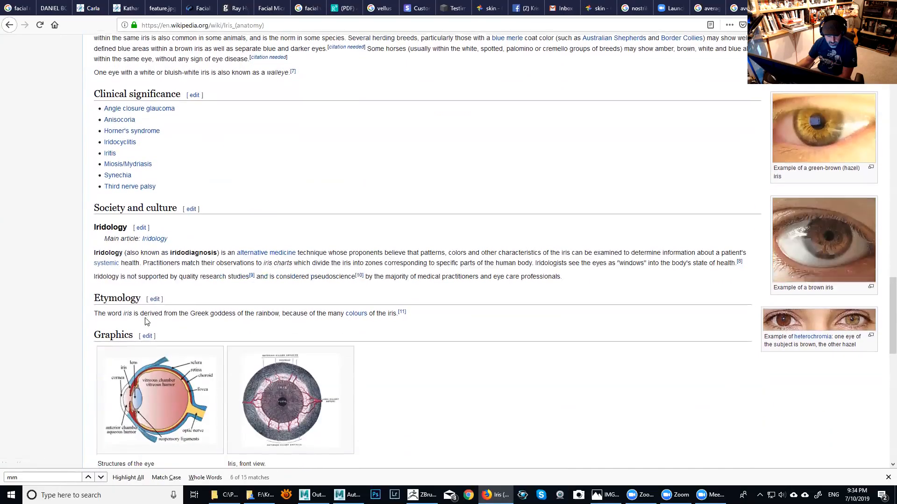
scroll(199, 319, down, 6)
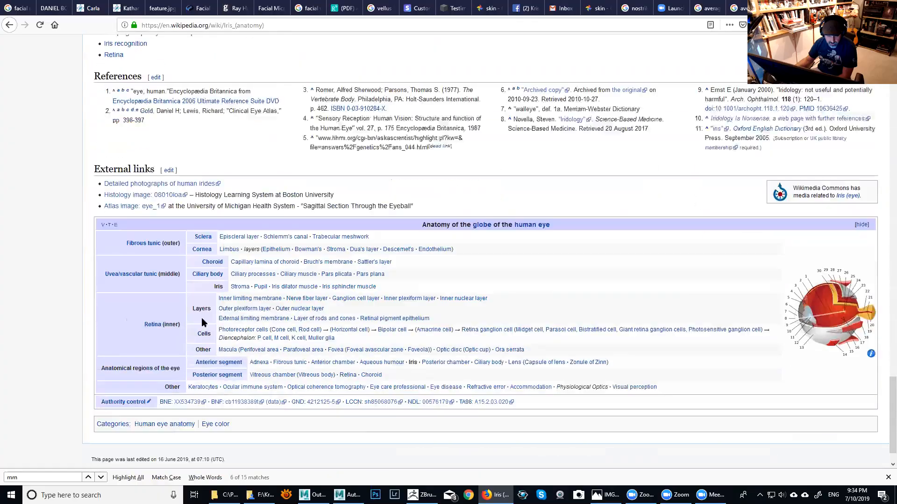
scroll(204, 216, up, 3)
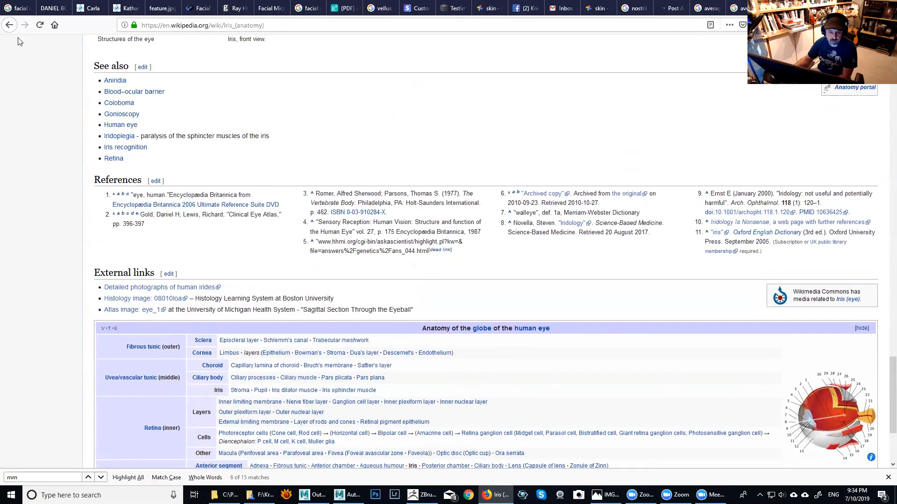
Return to the iris search results and review the eyeball size and pupillary distance results again.
click(9, 24)
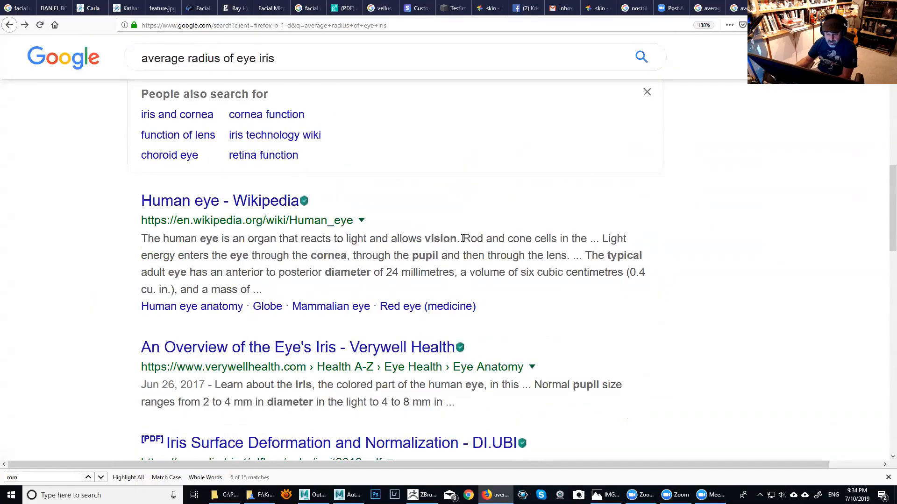
click(738, 7)
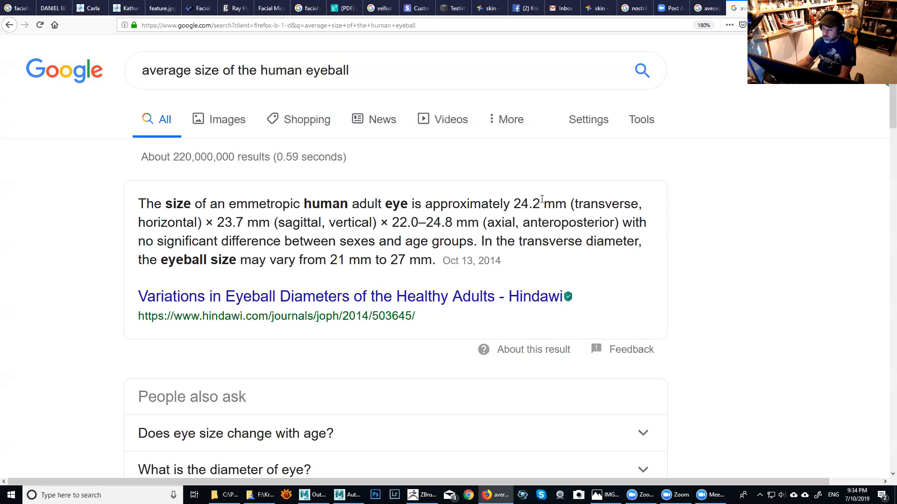
click(704, 9)
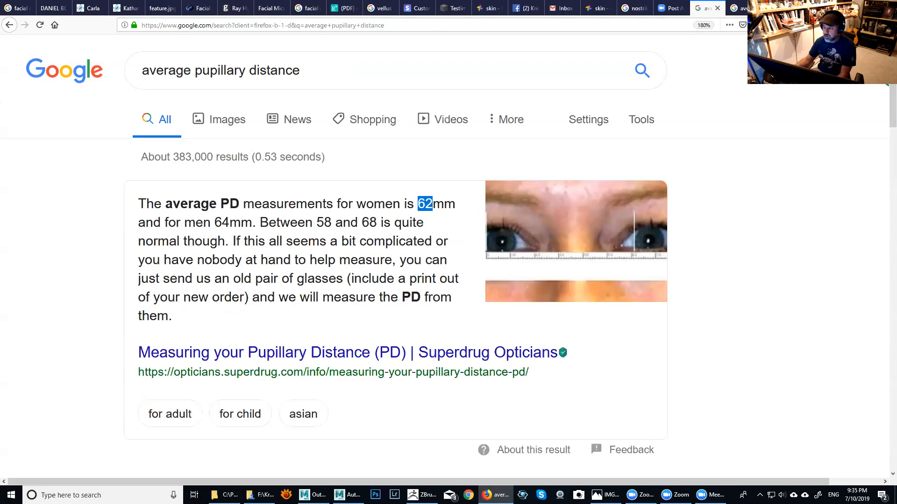
click(737, 9)
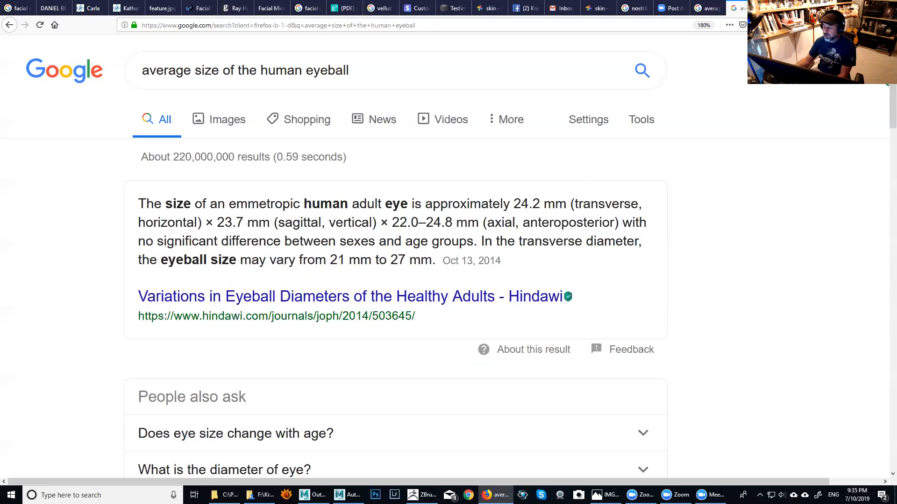
Switch to Maya and open the scene EyeBase4.mb from the Eye project's scenes folder.
click(843, 7)
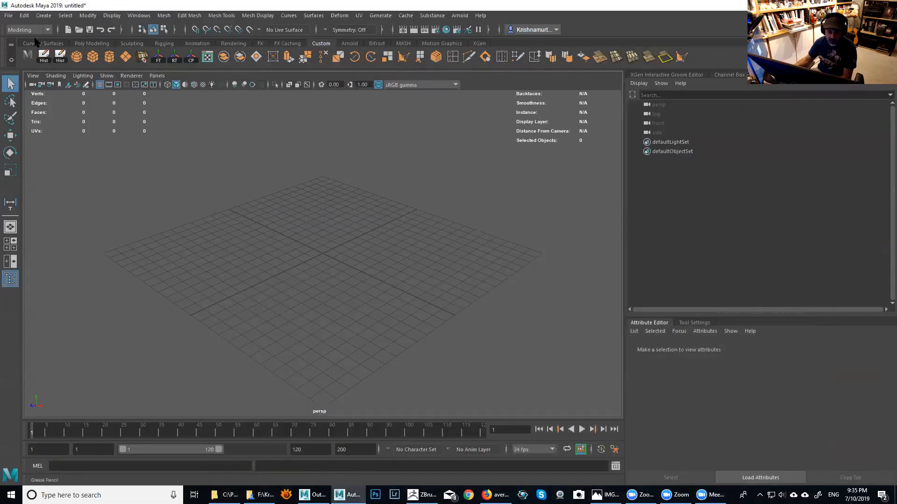
click(8, 15)
click(27, 42)
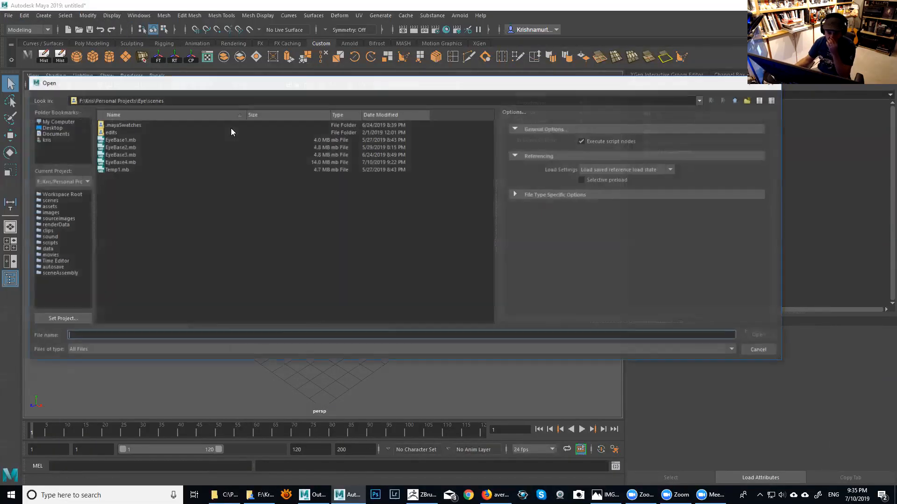
click(130, 162)
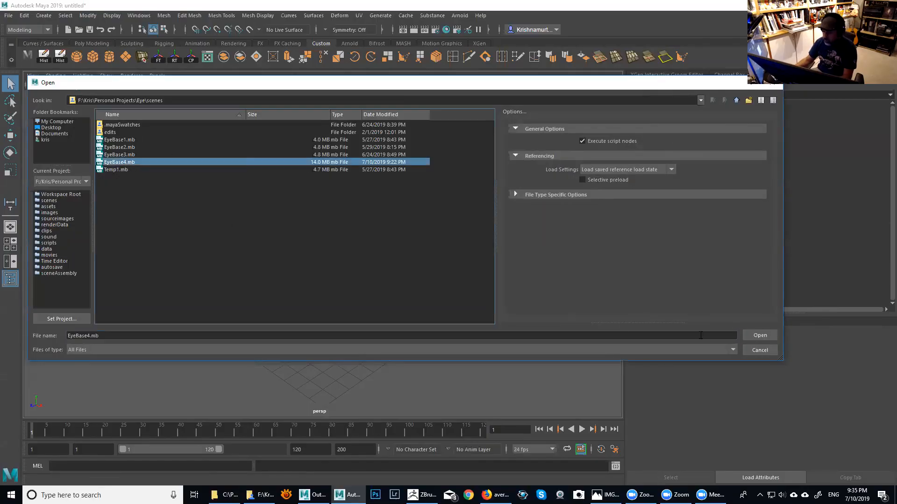
click(759, 336)
click(449, 249)
Examine the three eyeballs and their distance dimensions from the front in the perspective view.
mouse_move(425, 256)
alt+mouse_down()
mouse_move(422, 241)
mouse_move(434, 249)
mouse_move(423, 248)
alt+mouse_up()
alt+right_drag(423, 250, 446, 275)
alt+drag(444, 265, 438, 281)
alt+right_drag(438, 281, 392, 258)
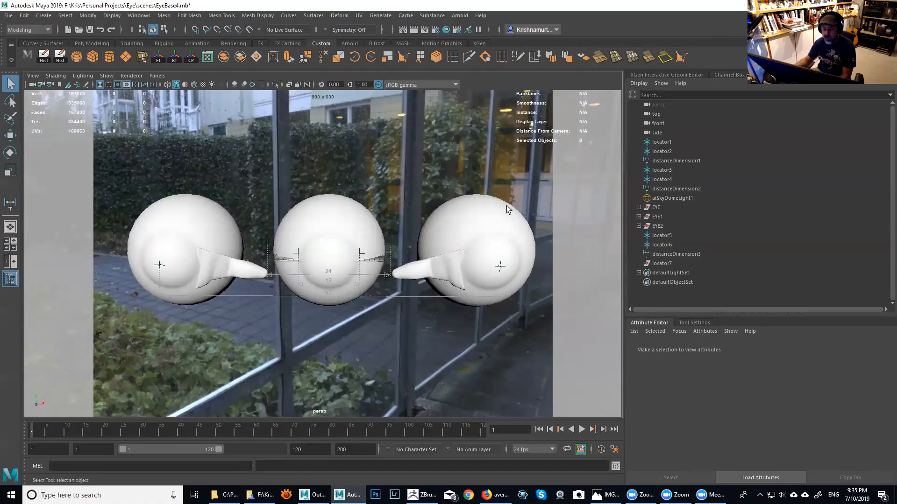
scroll(359, 245, up, 3)
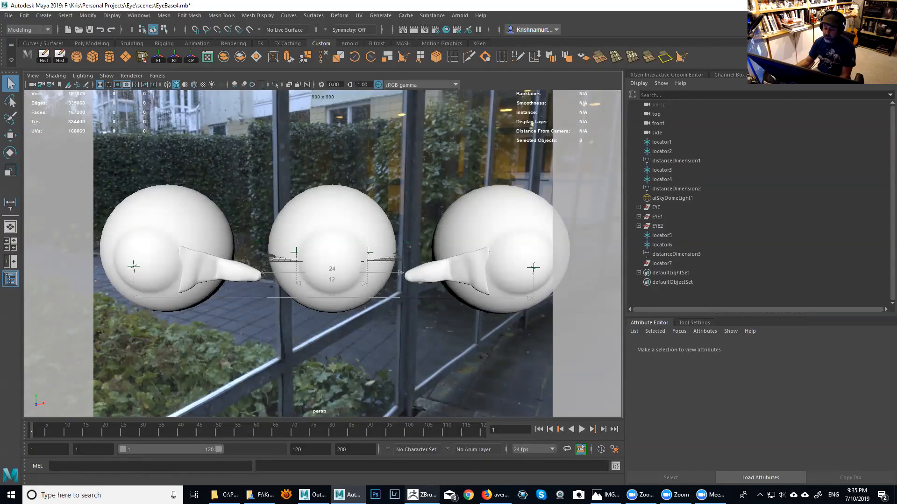
Switch to ZBrush to check the eyes on the smiling head sculpt and return to Maya.
click(420, 495)
mouse_move(683, 278)
shift+mouse_down()
mouse_move(676, 269)
mouse_move(696, 245)
mouse_move(660, 293)
mouse_move(662, 238)
mouse_move(495, 224)
shift+mouse_up()
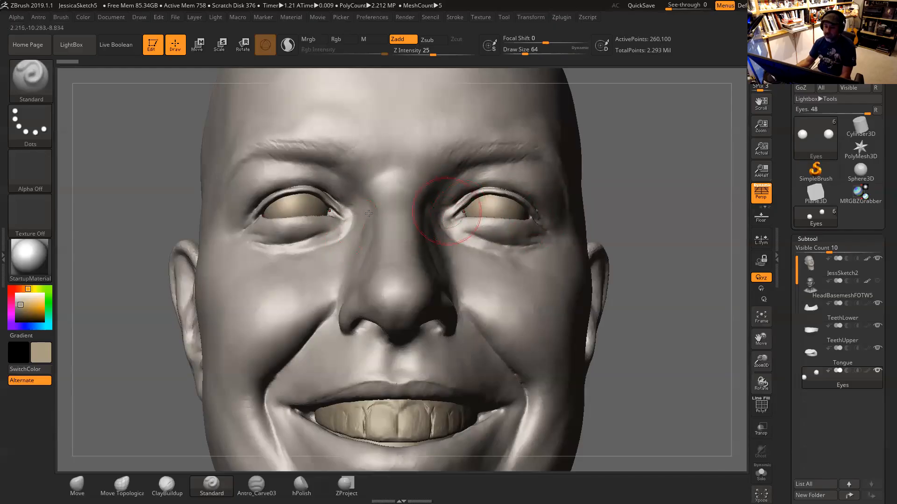
click(872, 5)
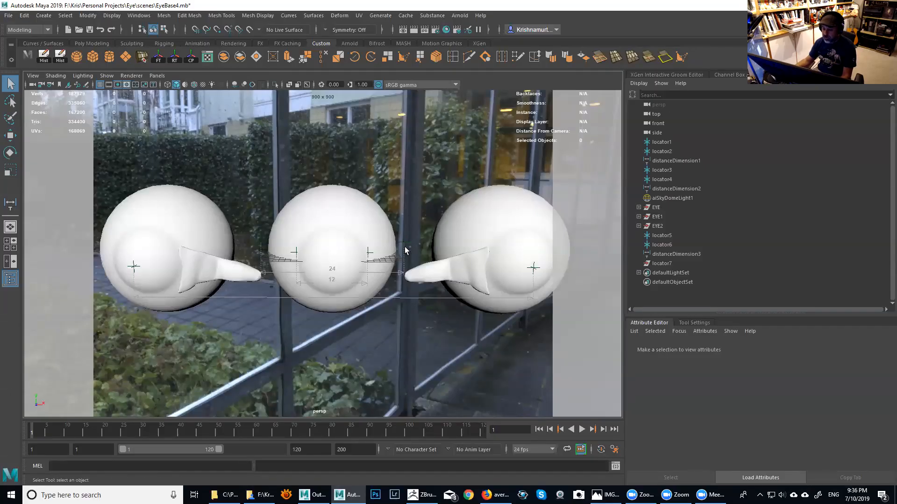
Switch to the front orthographic view and frame the gap between the left and middle eyeballs.
scroll(413, 270, down, 3)
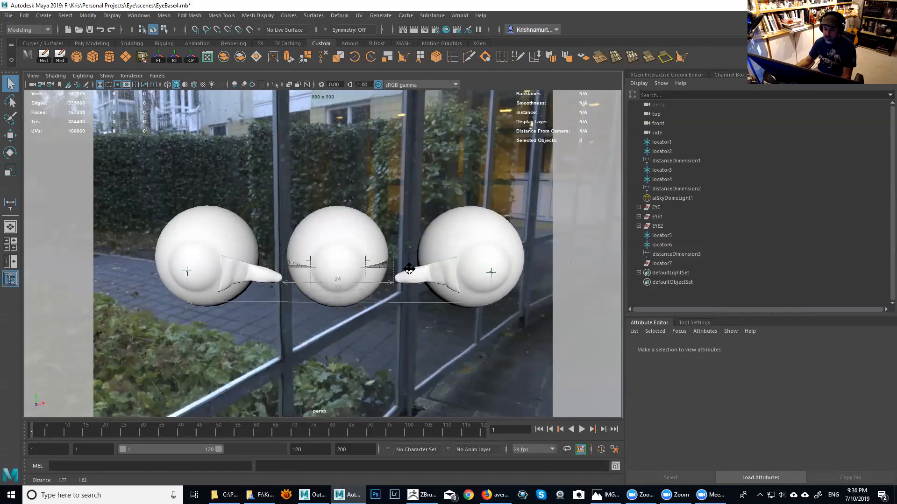
key(space)
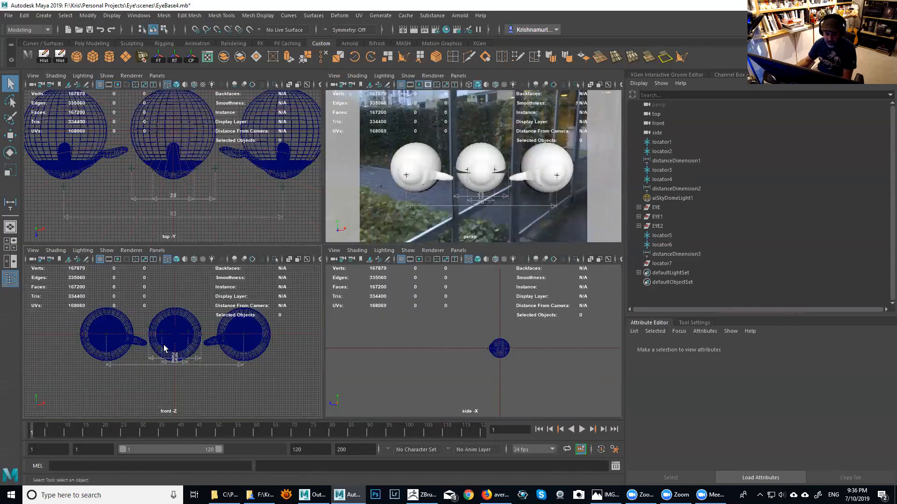
key(space)
alt+right_drag(213, 268, 495, 379)
alt+middle_drag(309, 248, 484, 263)
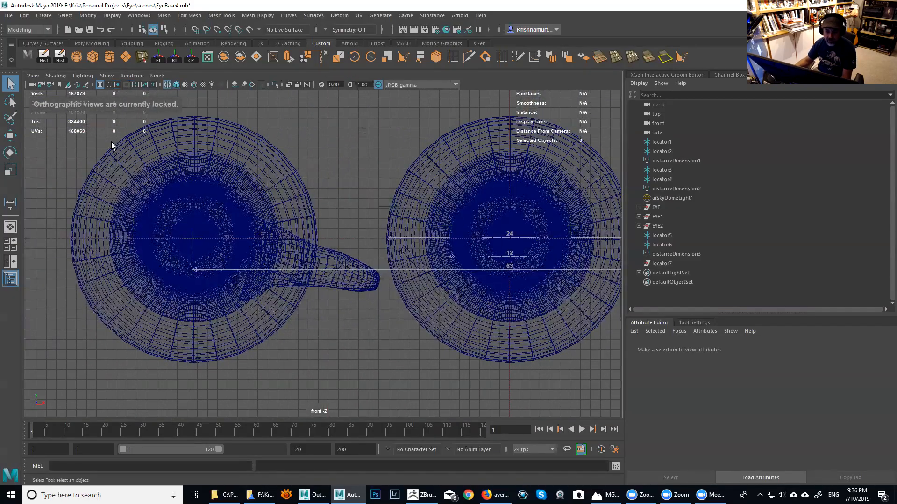
Measure the gap between the facing edges of the left and middle eyeballs with the Distance Tool.
click(43, 16)
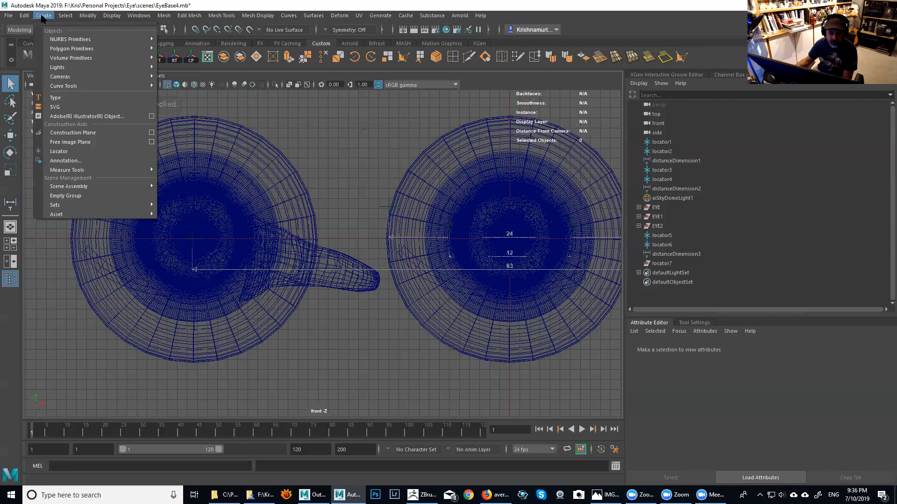
mouse_move(64, 59)
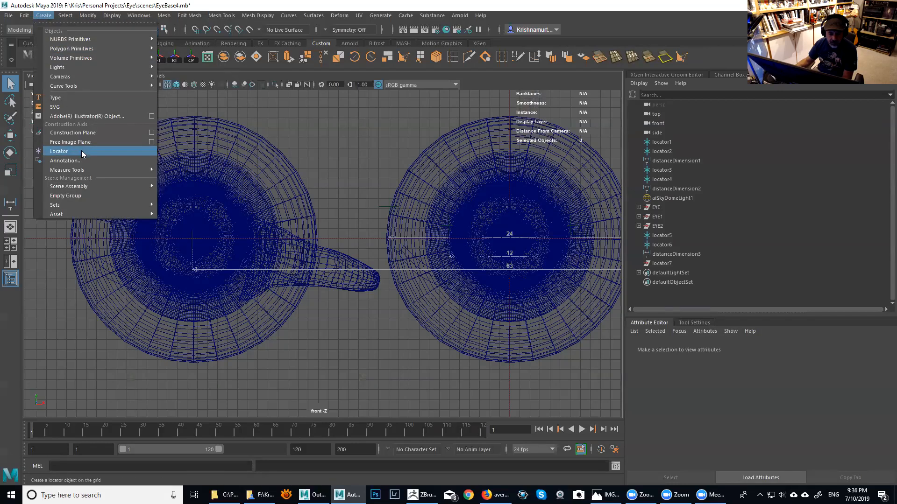
mouse_move(85, 171)
click(177, 172)
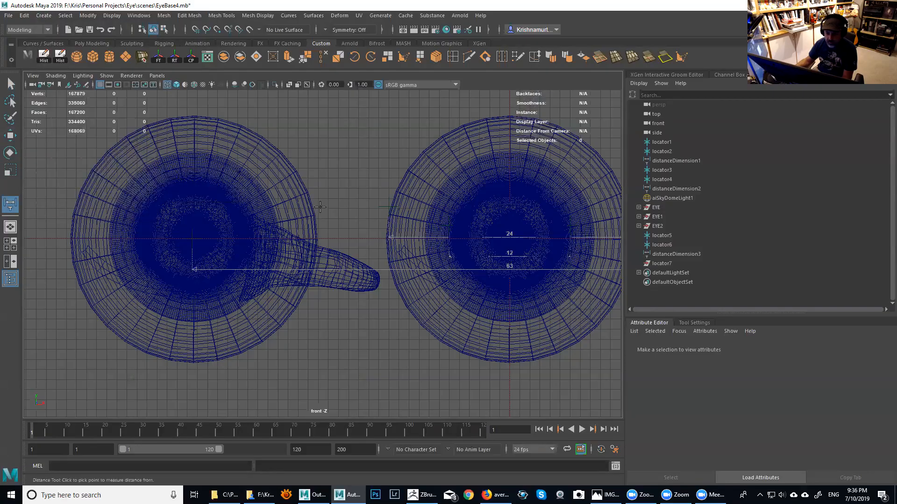
scroll(321, 215, up, 3)
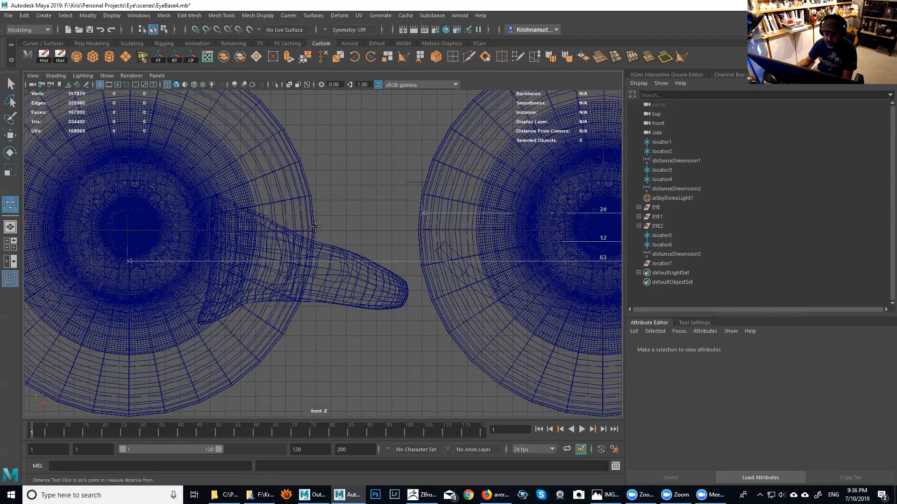
click(313, 228)
click(420, 226)
drag(418, 226, 420, 229)
scroll(416, 254, down, 5)
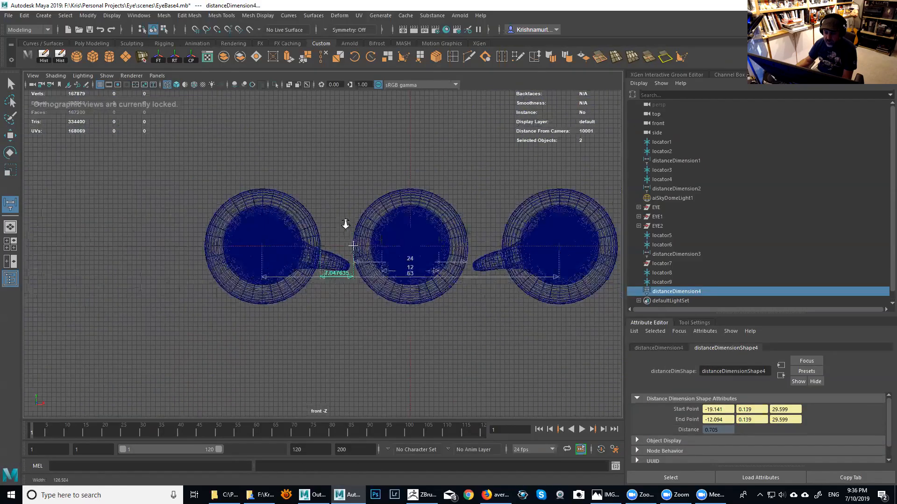
scroll(400, 225, up, 3)
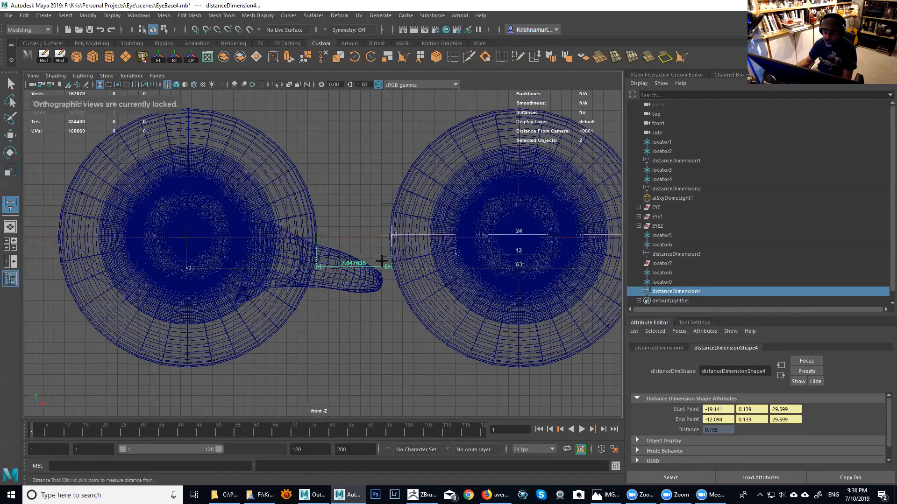
Delete the gap's distance dimension together with the locator at the left eyeball's edge.
key(w)
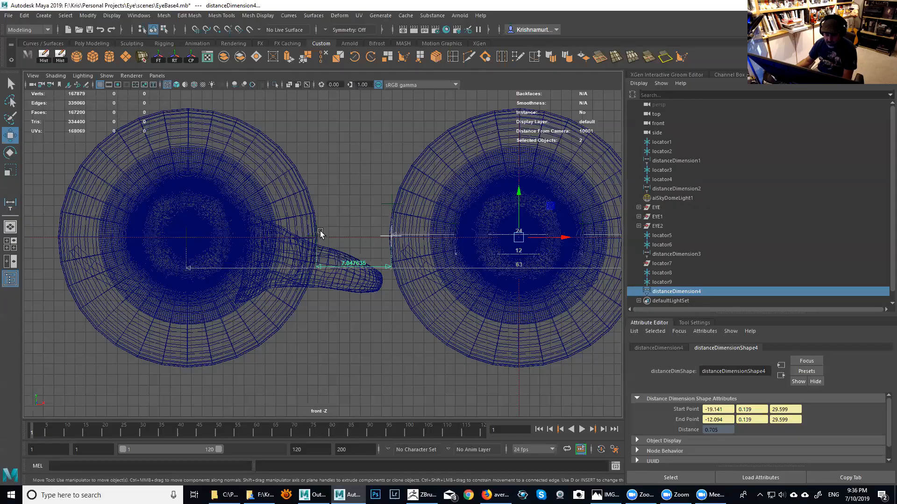
alt+right_drag(366, 235, 460, 340)
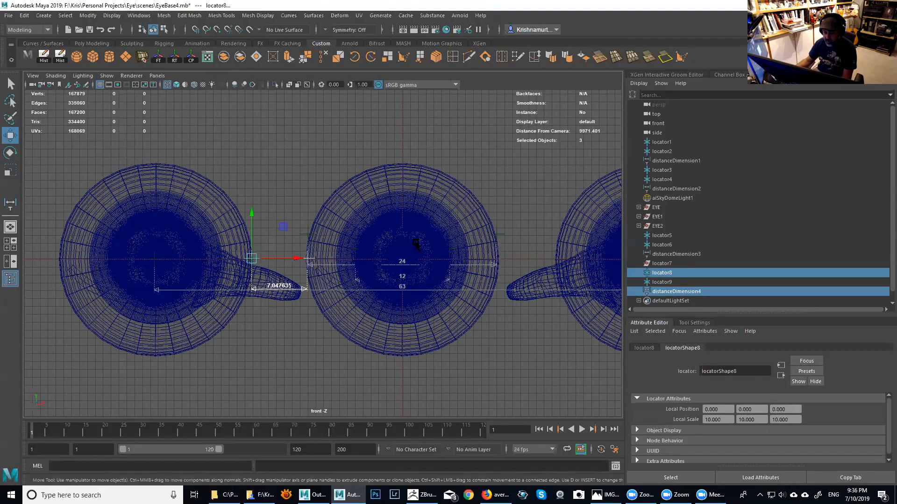
key(Delete)
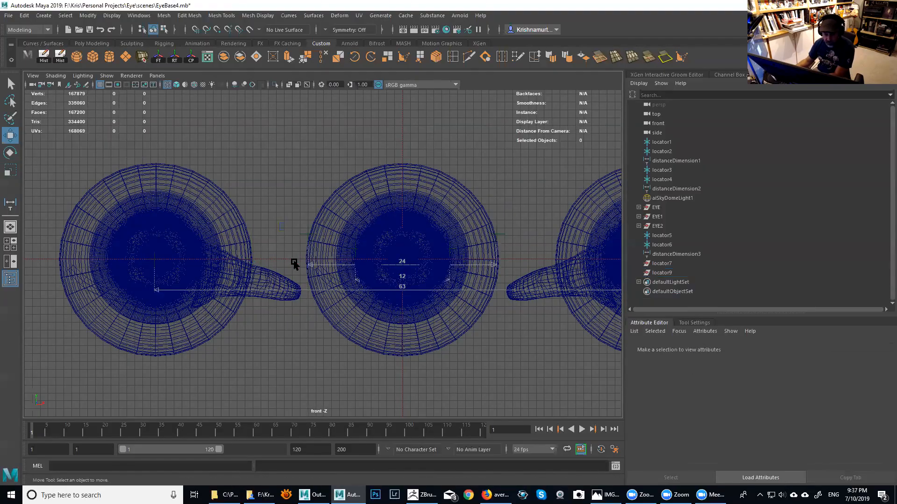
Check the distance dimension across the middle eyeball's full width against its edges and turn on smooth preview for the Cornea_Eyeball_R mesh.
alt+right_drag(398, 234, 474, 329)
alt+right_drag(417, 319, 531, 218)
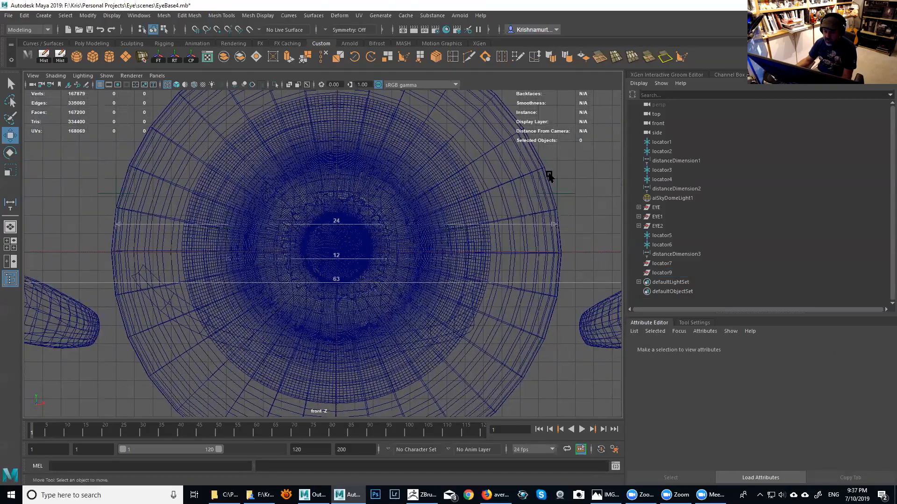
click(531, 226)
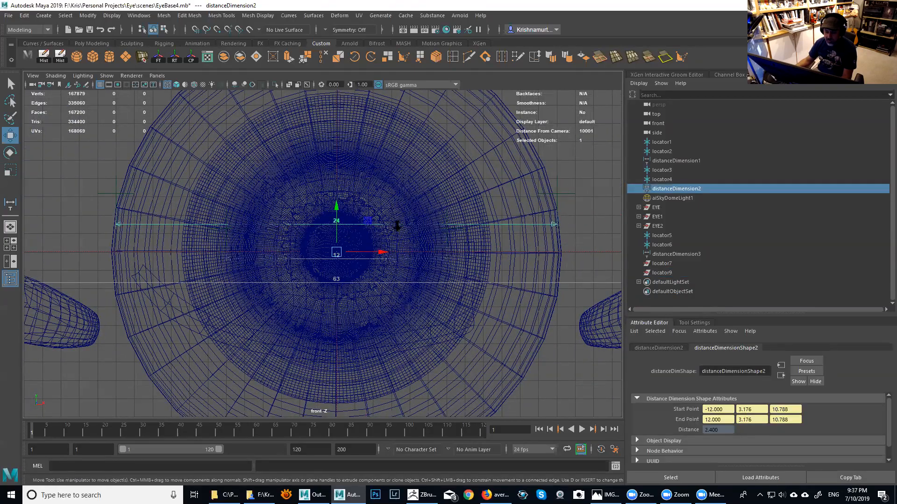
scroll(397, 226, up, 5)
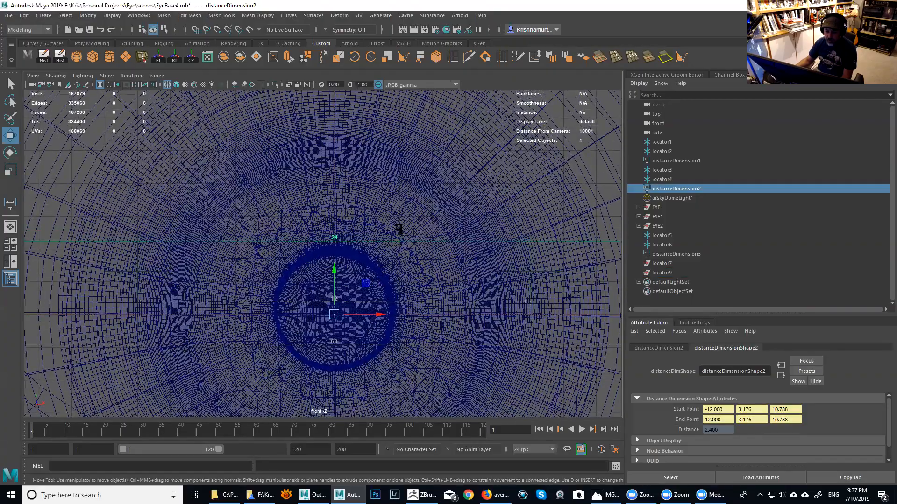
scroll(459, 274, down, 5)
scroll(396, 262, up, 4)
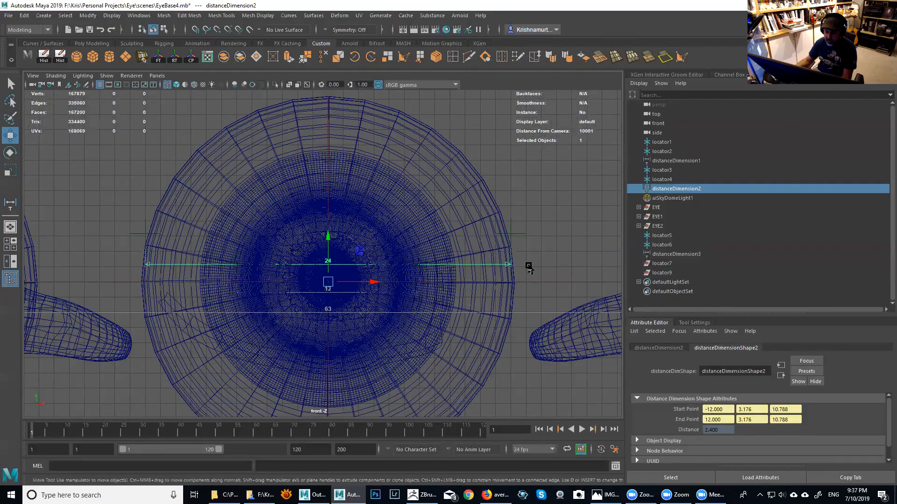
click(155, 274)
key(3)
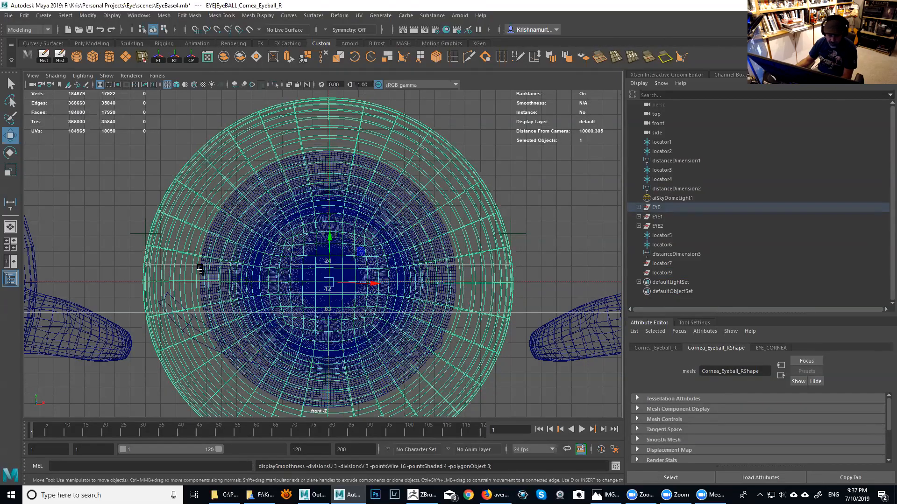
Turn off the smooth preview on the middle eye's Cornea_Eyeball_R mesh and clear the selection.
key(ctrl+z)
key(1)
click(526, 188)
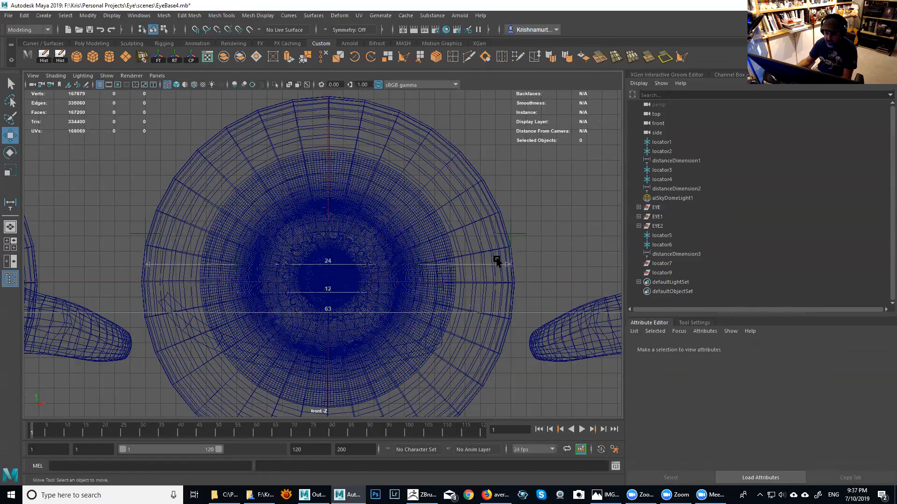
Select the distance dimension across the middle eye's iris and check its ends against the wireframe.
alt+right_drag(427, 270, 507, 271)
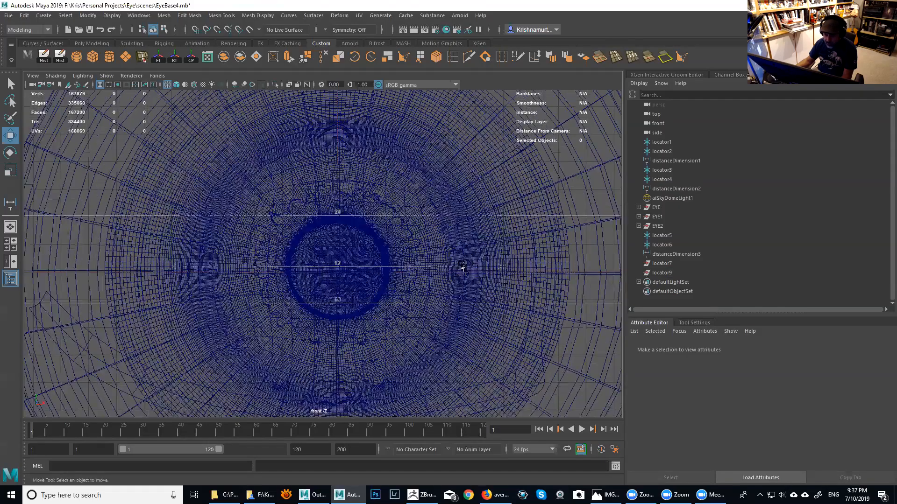
click(438, 266)
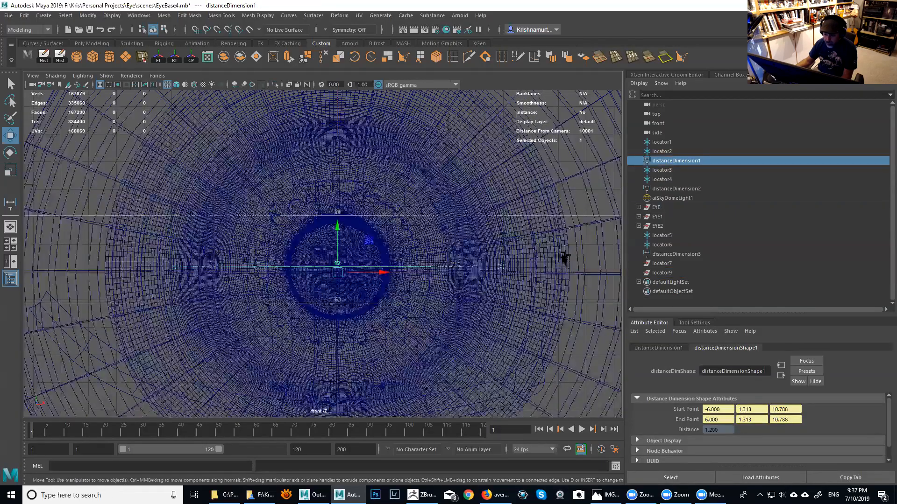
mouse_move(437, 268)
alt+right_down()
mouse_move(494, 316)
mouse_move(587, 337)
mouse_move(424, 243)
mouse_move(400, 266)
mouse_move(421, 261)
alt+right_up()
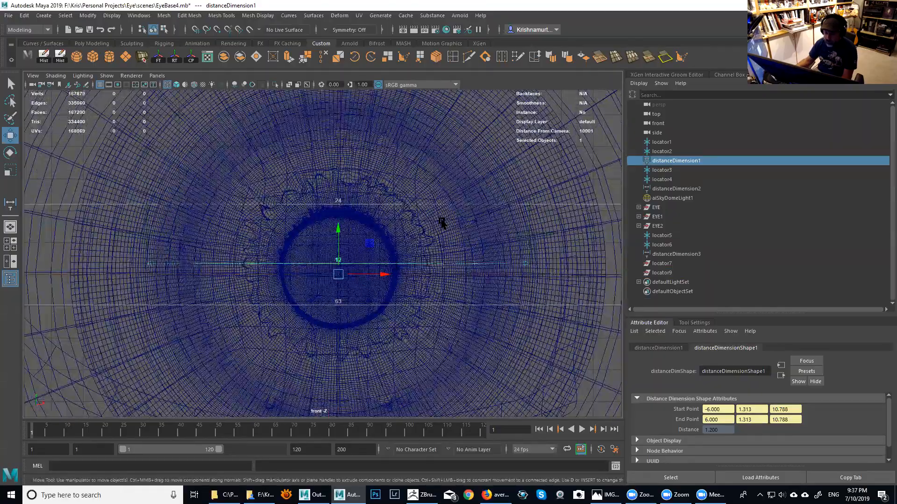
Return to the perspective view and hide the middle eye's Cornea_Eyeball_R mesh to expose the iris.
key(space)
key(space)
alt+right_drag(441, 198, 467, 280)
alt+drag(467, 280, 408, 247)
click(378, 247)
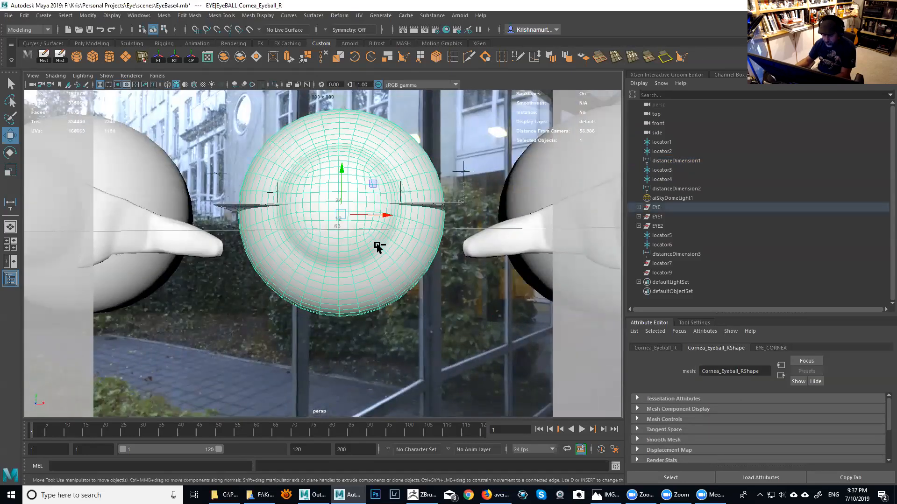
key(ctrl+h)
Examine the exposed iris and pupil of the middle eye against the iris and eyeball width dimensions.
alt+right_drag(363, 231, 391, 249)
alt+drag(392, 249, 393, 259)
alt+right_drag(394, 259, 511, 246)
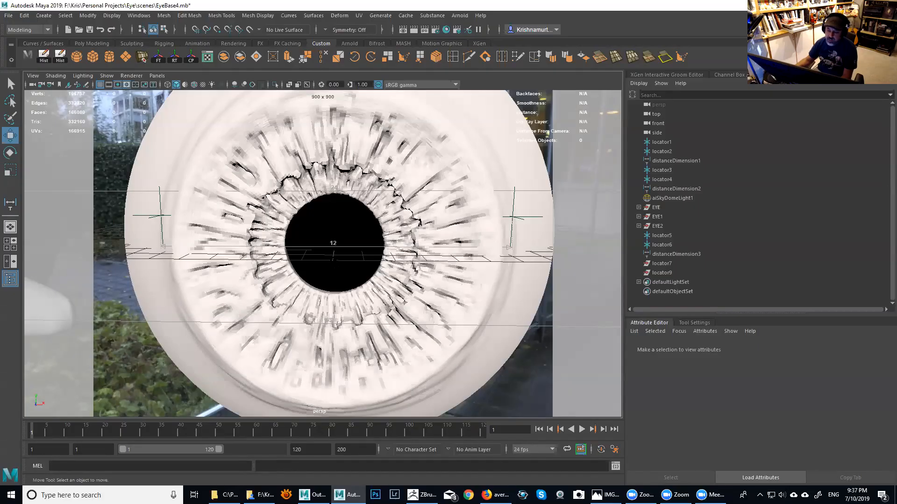
alt+right_drag(348, 262, 306, 276)
alt+middle_drag(306, 276, 311, 238)
alt+right_drag(311, 238, 350, 193)
alt+middle_drag(351, 194, 354, 206)
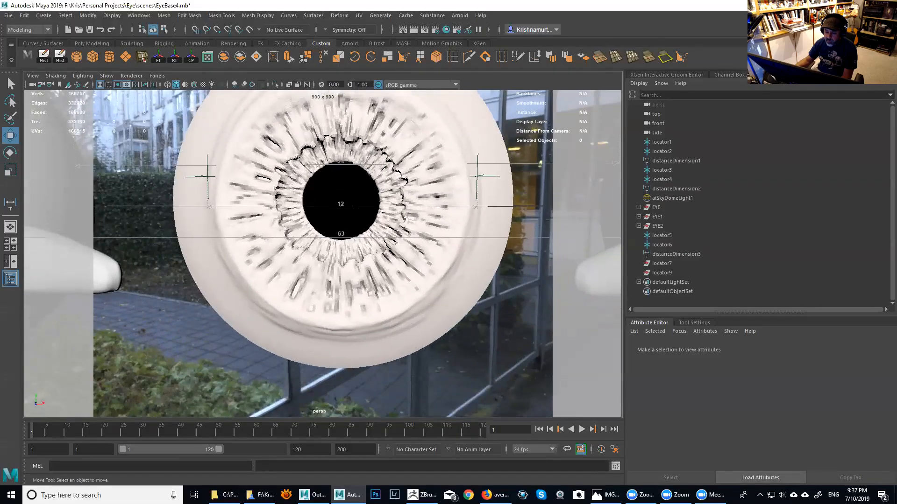
alt+right_drag(408, 215, 380, 206)
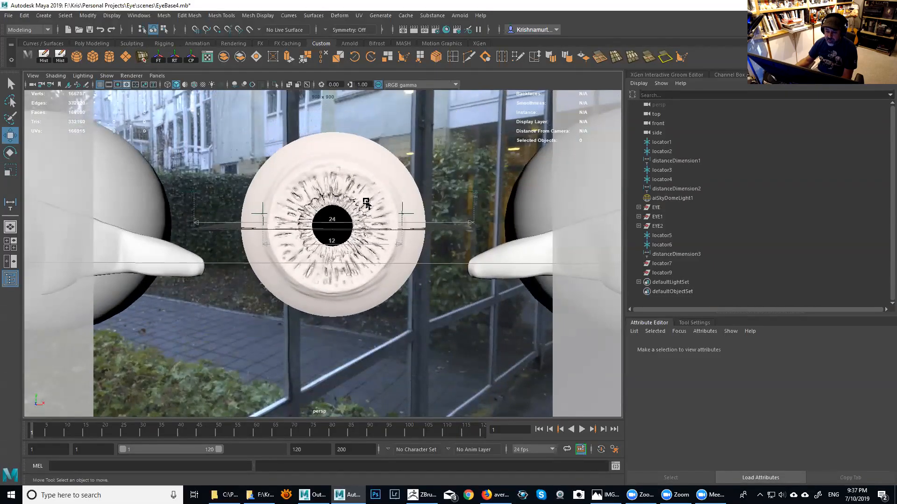
alt+drag(374, 203, 379, 207)
alt+right_drag(379, 207, 380, 221)
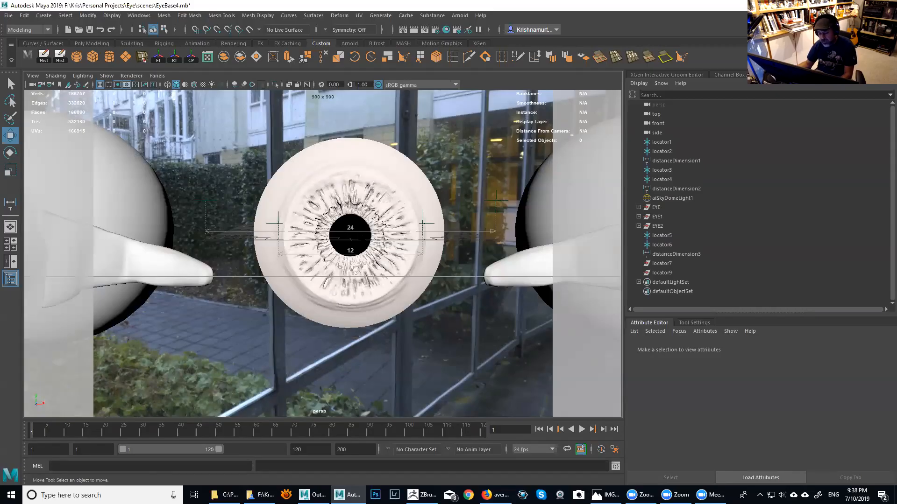
scroll(373, 216, up, 3)
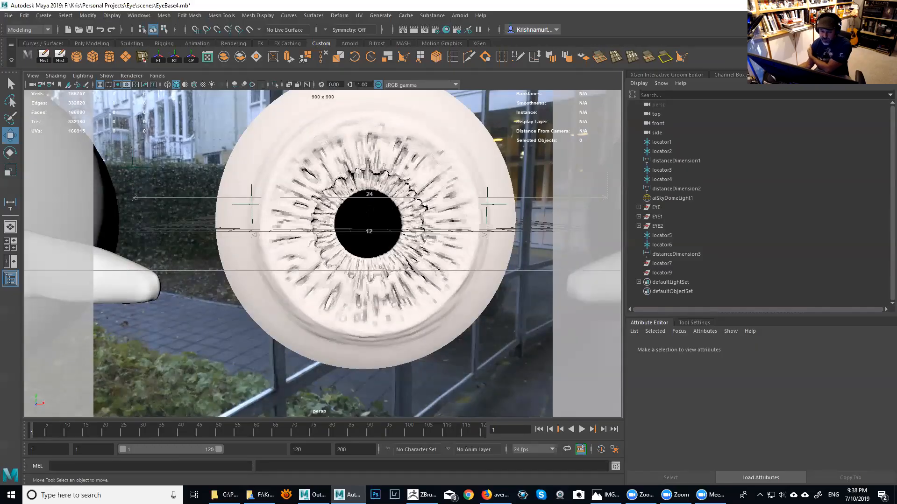
scroll(412, 249, down, 5)
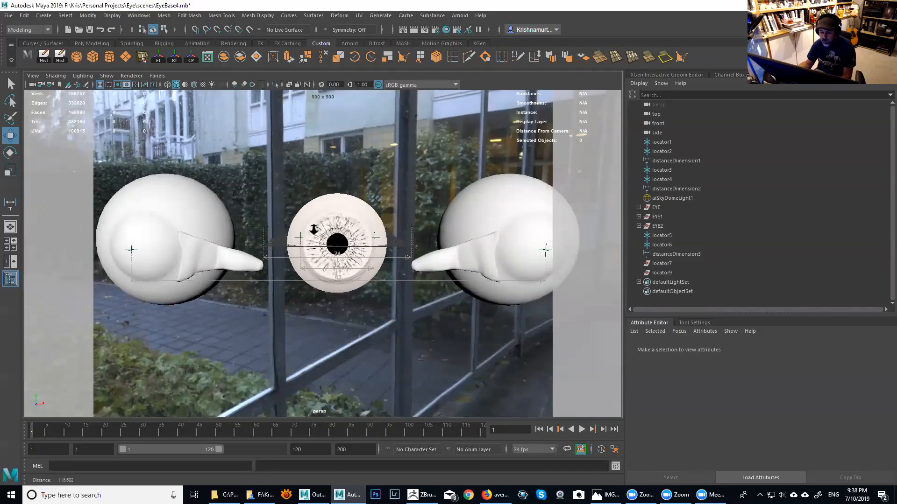
Show the middle eye's hidden cornea mesh again and examine the spacing of the three eyeballs from several angles.
click(347, 236)
alt+drag(346, 237, 351, 261)
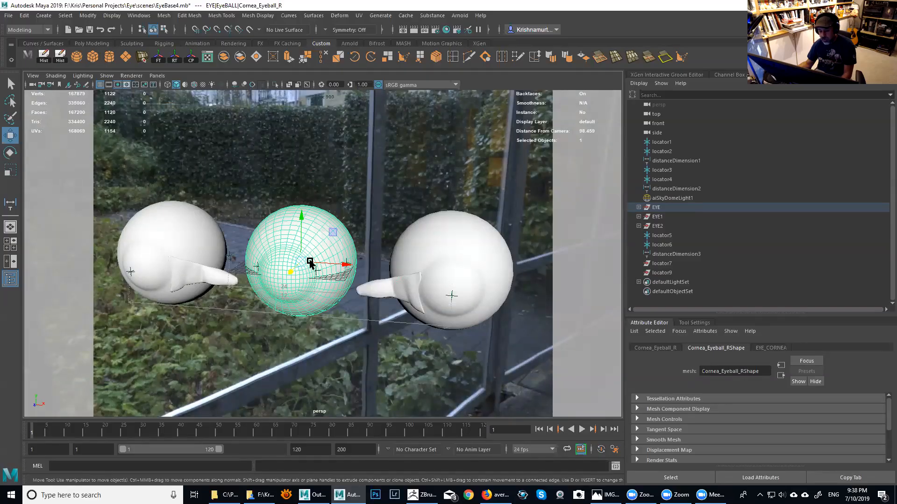
alt+drag(350, 260, 372, 254)
alt+middle_drag(372, 255, 388, 253)
alt+right_drag(388, 253, 358, 241)
alt+drag(358, 242, 345, 235)
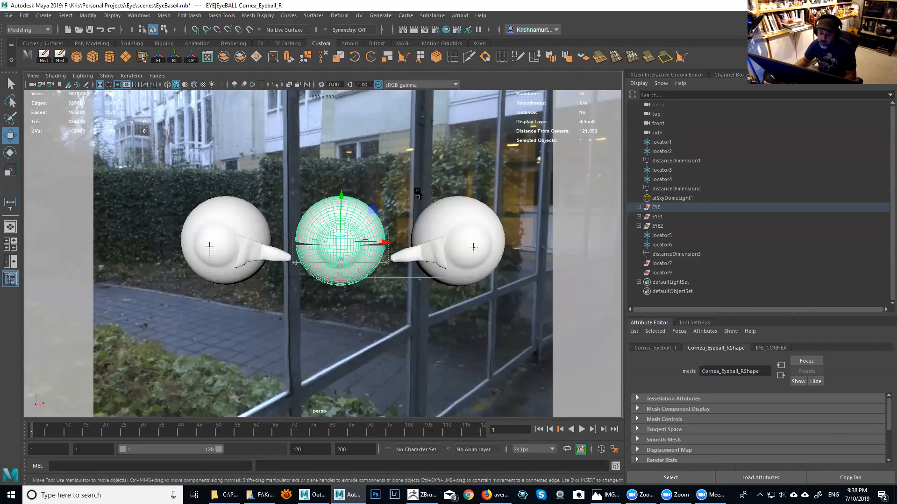
alt+right_drag(437, 306, 412, 287)
alt+drag(412, 287, 386, 279)
alt+middle_drag(386, 275, 399, 256)
alt+drag(398, 257, 397, 263)
alt+right_drag(397, 263, 418, 276)
alt+middle_drag(418, 276, 434, 263)
alt+right_drag(435, 263, 452, 284)
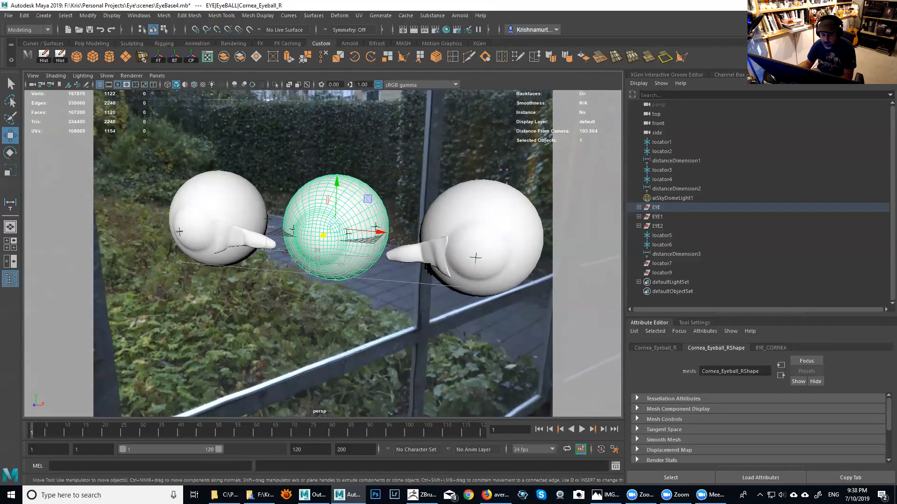
alt+drag(427, 267, 432, 262)
Select the left eye's Cornea_Eyeball_R mesh and frame the eyeballs in the top orthographic view.
click(256, 222)
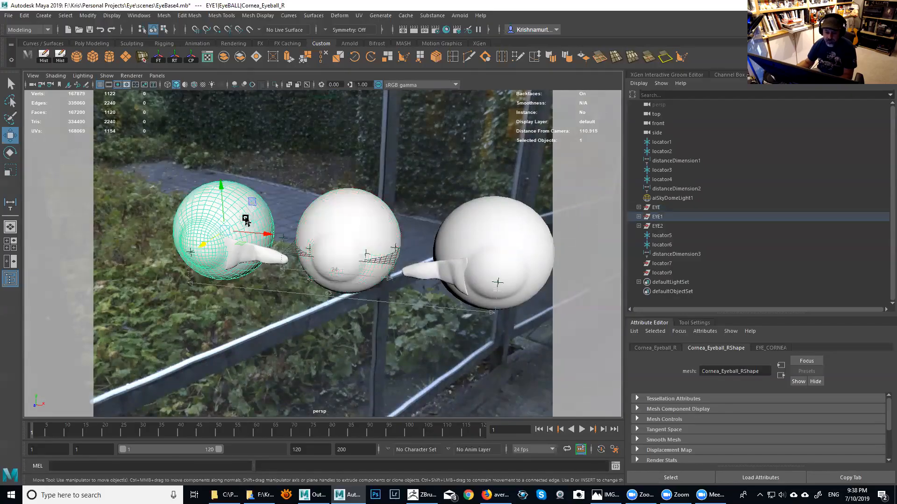
key(space)
key(space)
alt+middle_drag(290, 214, 353, 247)
alt+right_drag(352, 247, 367, 245)
alt+middle_drag(367, 246, 434, 258)
alt+right_drag(435, 258, 537, 264)
alt+middle_drag(537, 264, 562, 273)
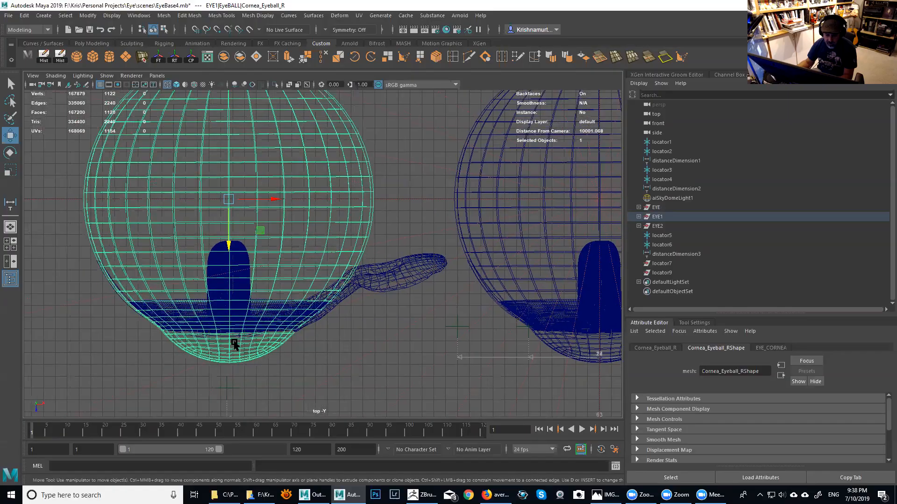
alt+right_drag(298, 295, 314, 230)
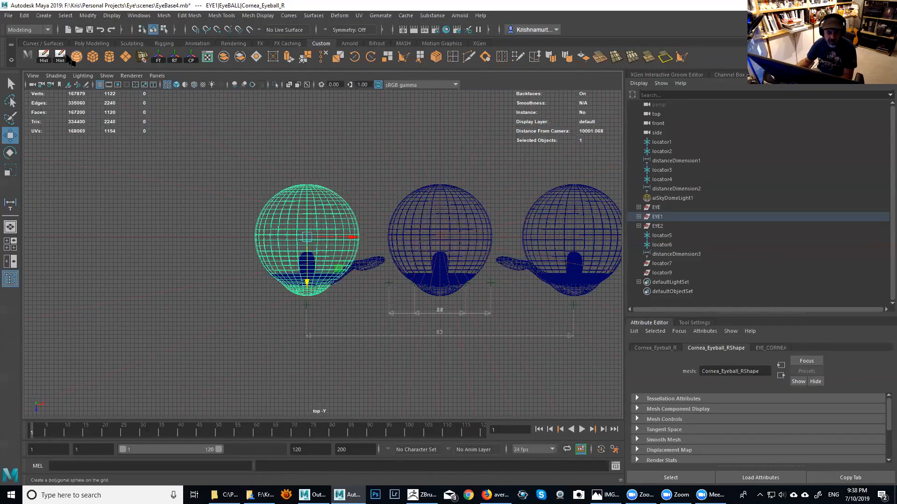
Create a polygon cube and set its width, height and depth subdivisions to 2.
click(43, 15)
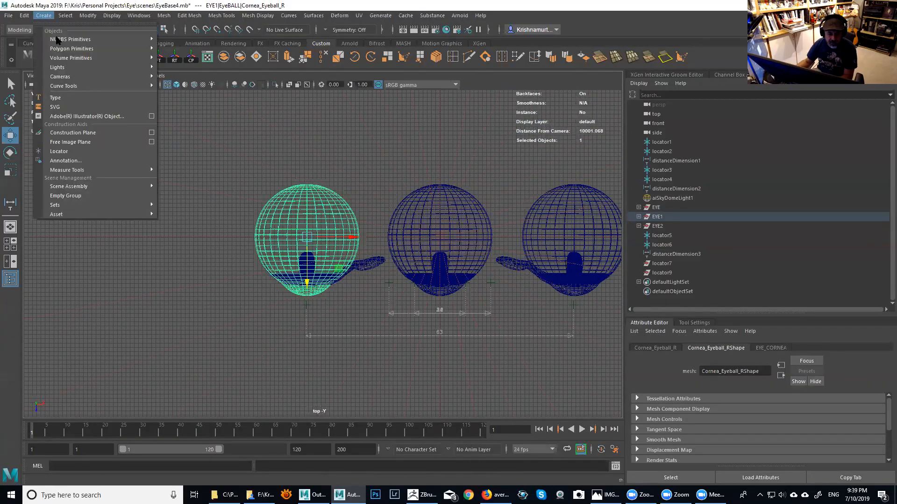
mouse_move(73, 59)
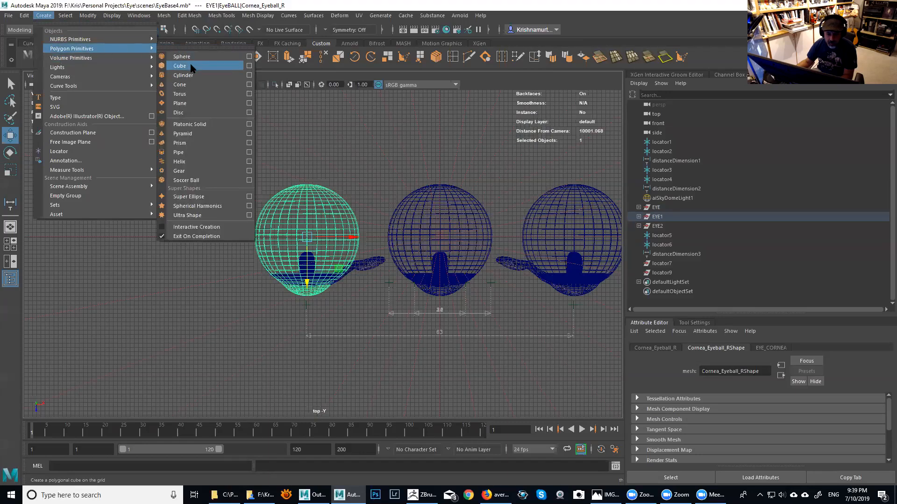
click(182, 66)
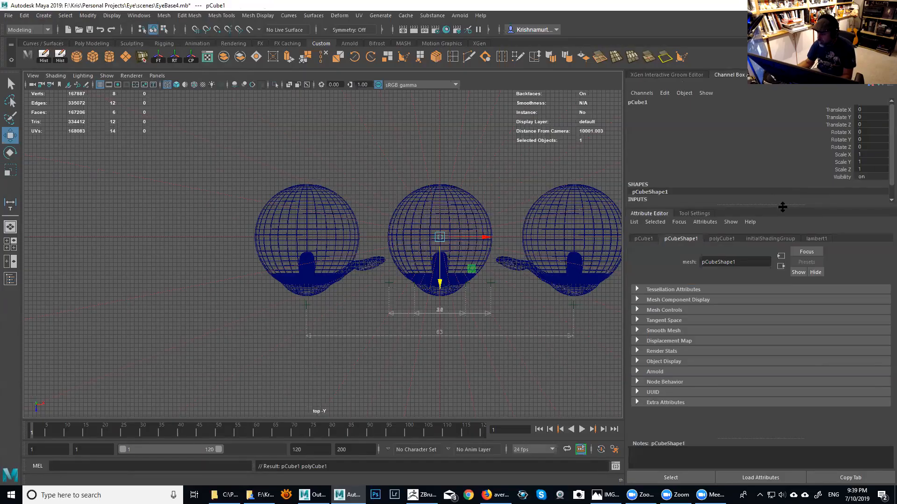
drag(782, 207, 794, 316)
click(651, 207)
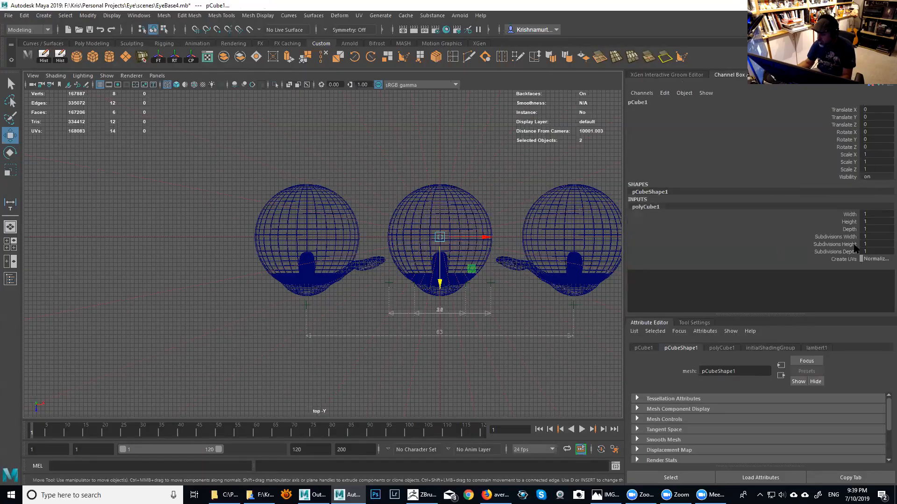
drag(869, 237, 869, 252)
text(2)
key(Return)
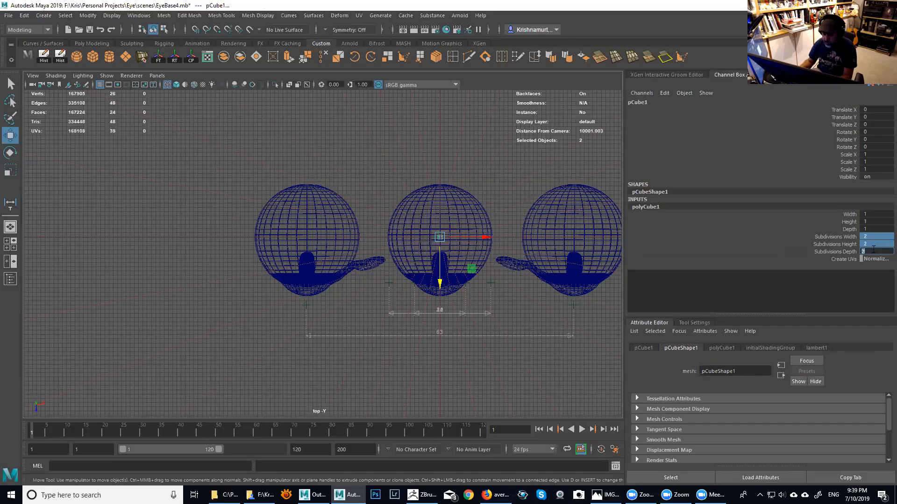
Scale the cube uniformly to about 24.6 so that it encloses the middle eyeball.
scroll(385, 220, up, 5)
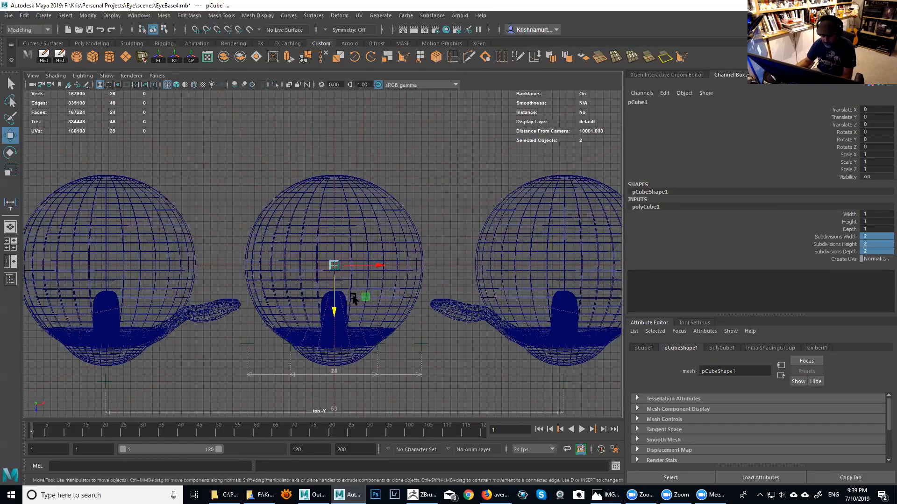
key(r)
drag(334, 265, 481, 332)
alt+middle_drag(426, 310, 464, 309)
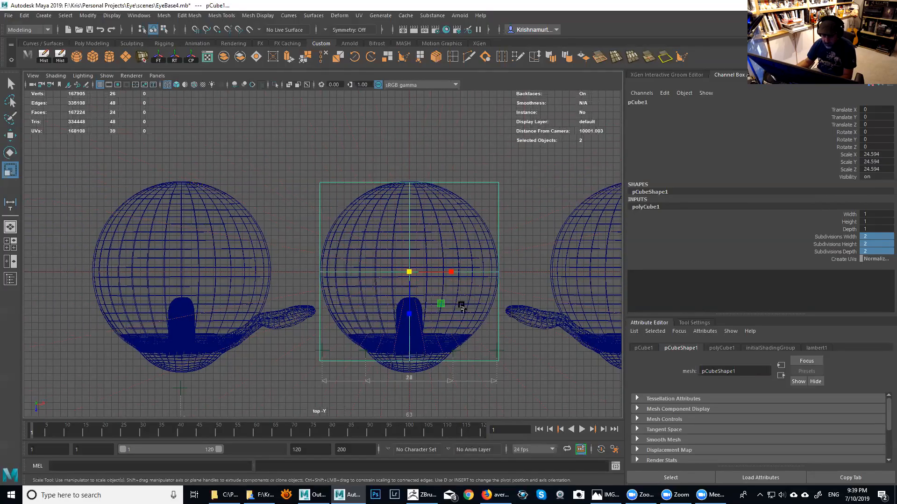
Move the cube over the left eyeball and fine-tune its centring, to about -31.33 in X and -0.19 in Z.
key(w)
drag(414, 274, 184, 271)
alt+middle_drag(322, 346, 478, 332)
alt+right_drag(477, 332, 402, 298)
alt+middle_drag(420, 314, 415, 302)
alt+right_drag(374, 283, 401, 293)
alt+middle_drag(367, 294, 368, 296)
alt+right_drag(369, 296, 556, 345)
alt+middle_drag(360, 303, 337, 248)
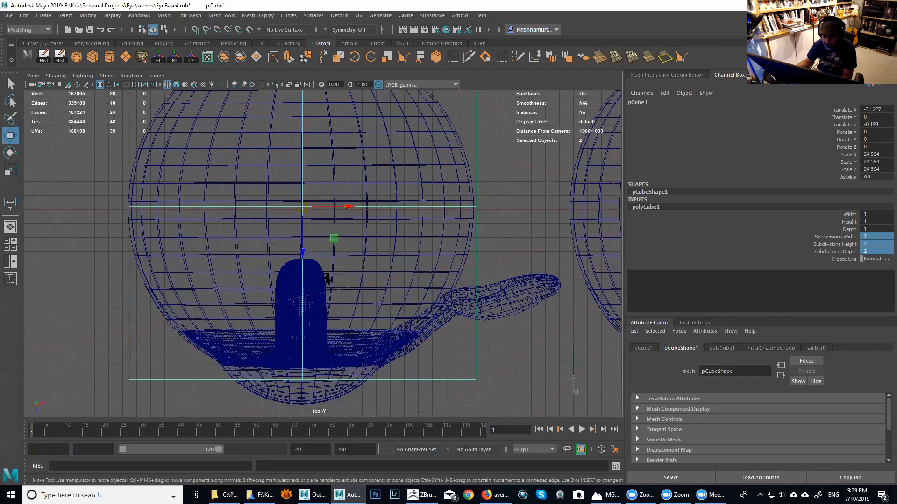
alt+right_drag(344, 306, 350, 232)
drag(350, 224, 350, 225)
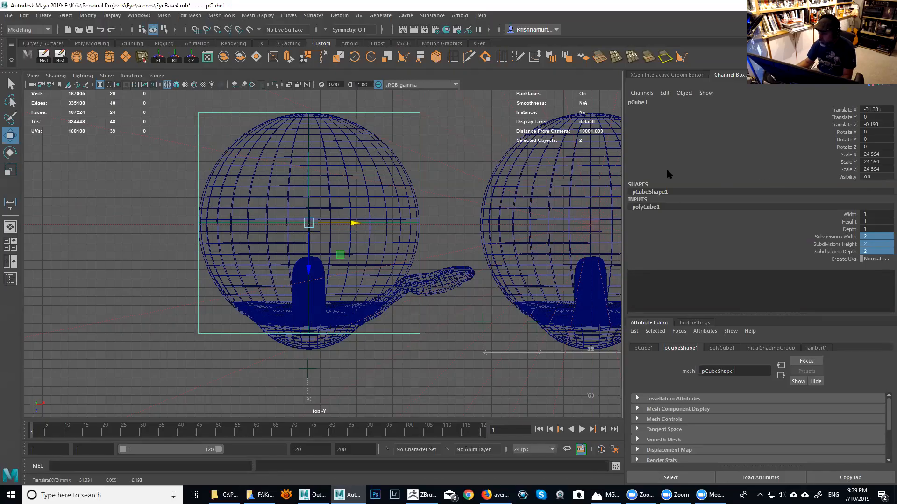
Rotate the cube around the left eyeball and set its Rotate Y to -2.5.
click(846, 139)
middle_drag(439, 241, 441, 244)
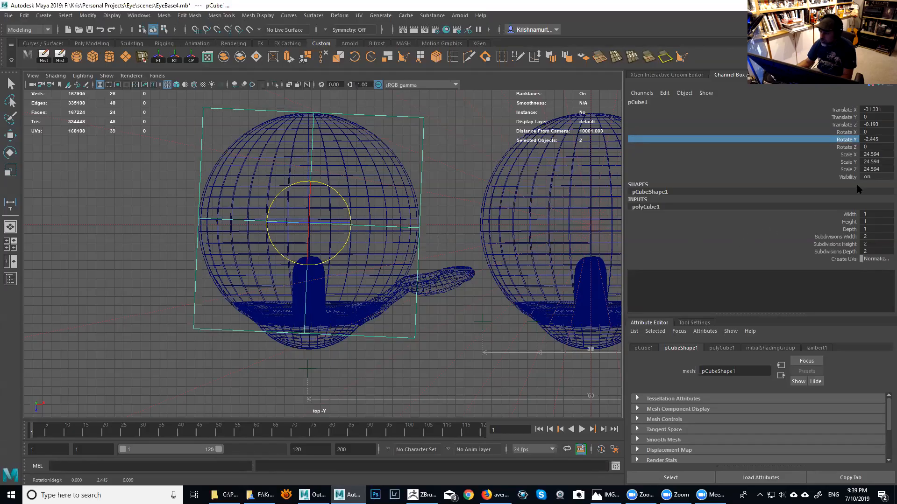
double_click(872, 139)
text(-)
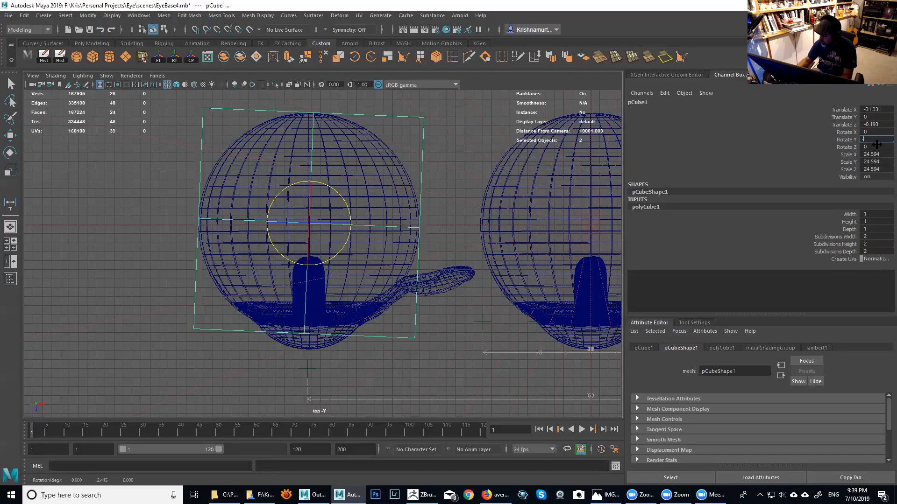
text(2.5)
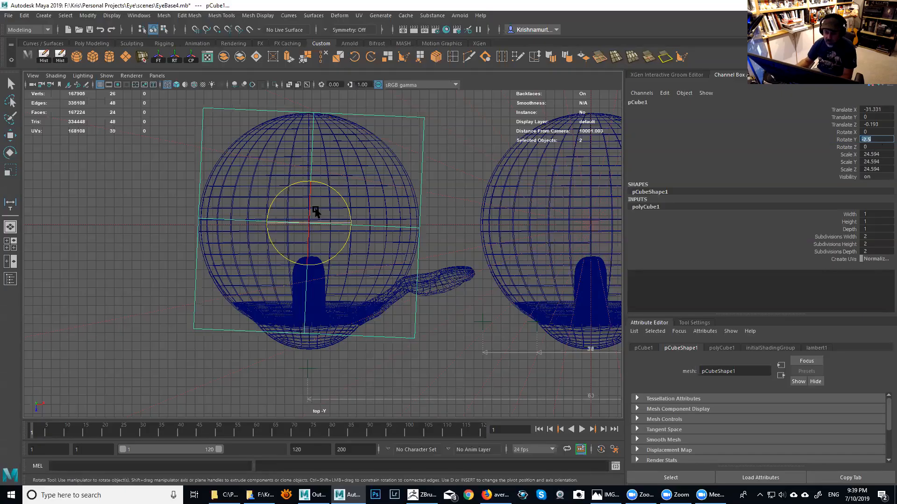
key(Return)
Select the left eye's whole EYE1 group and rotate it about -2.3 degrees in Y towards the cube's angle.
key(w)
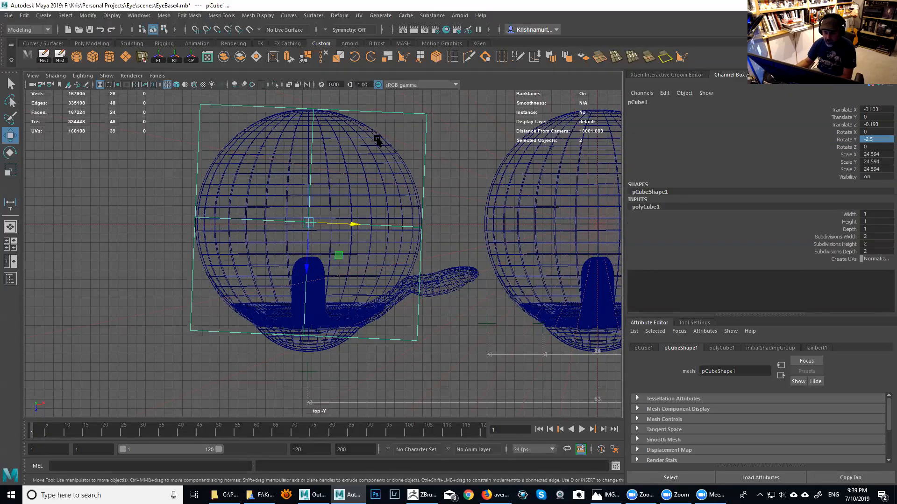
click(377, 140)
key(Up)
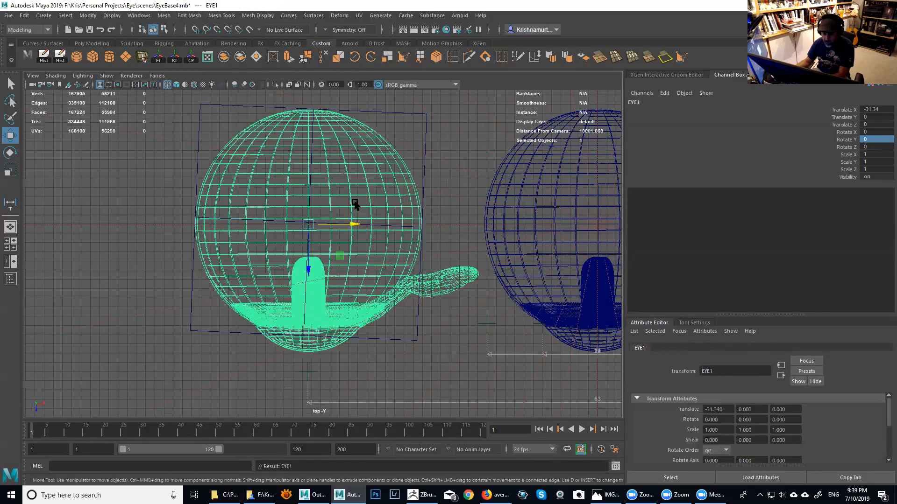
key(e)
scroll(357, 243, up, 2)
mouse_move(357, 241)
mouse_down()
mouse_move(344, 201)
mouse_move(344, 234)
mouse_up()
scroll(374, 248, up, 3)
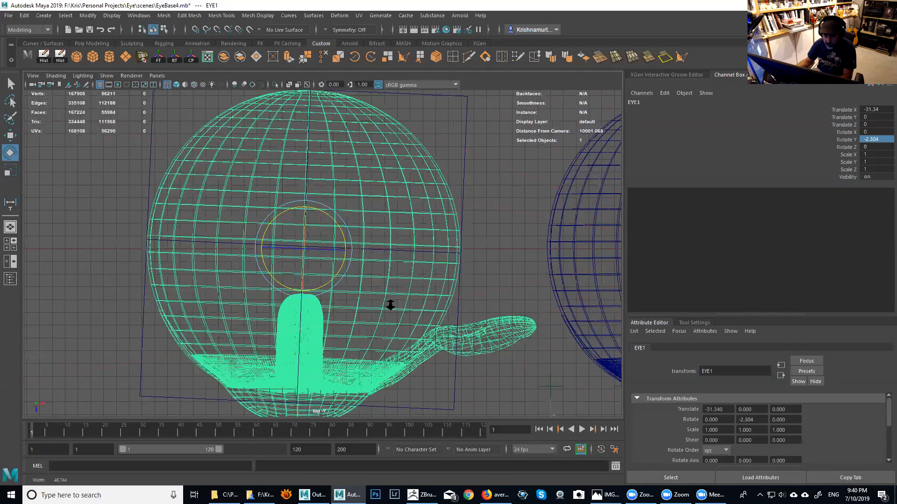
drag(342, 216, 344, 215)
Enlarge the rotate manipulator and refine the EYE1 group's Y rotation to about -2.63 degrees.
key(equal)
key(equal)
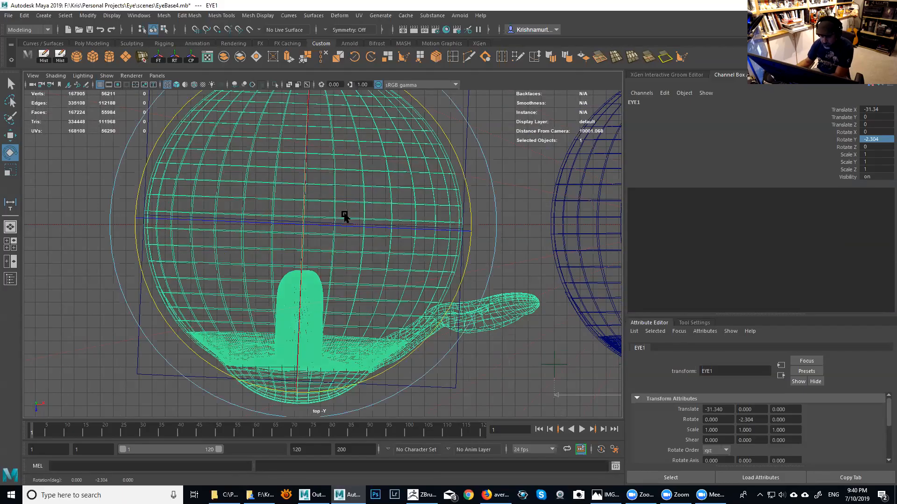
key(minus)
key(minus)
key(equal)
key(equal)
key(equal)
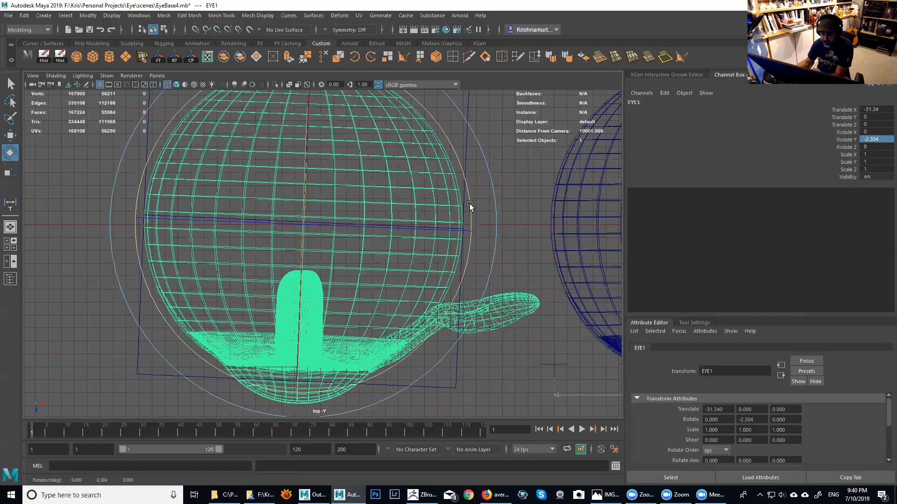
key(minus)
key(minus)
middle_drag(464, 194, 467, 199)
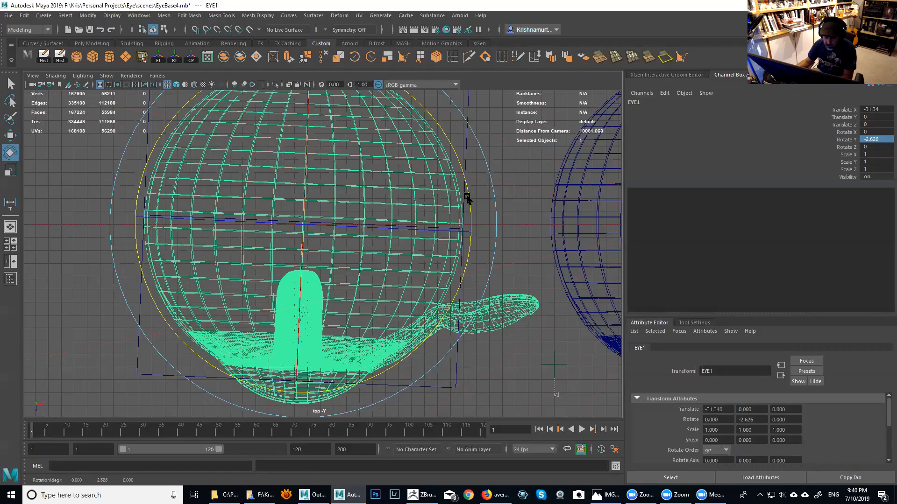
Select the cube around the left eyeball and set its Rotate Y to 2.5.
scroll(474, 237, down, 6)
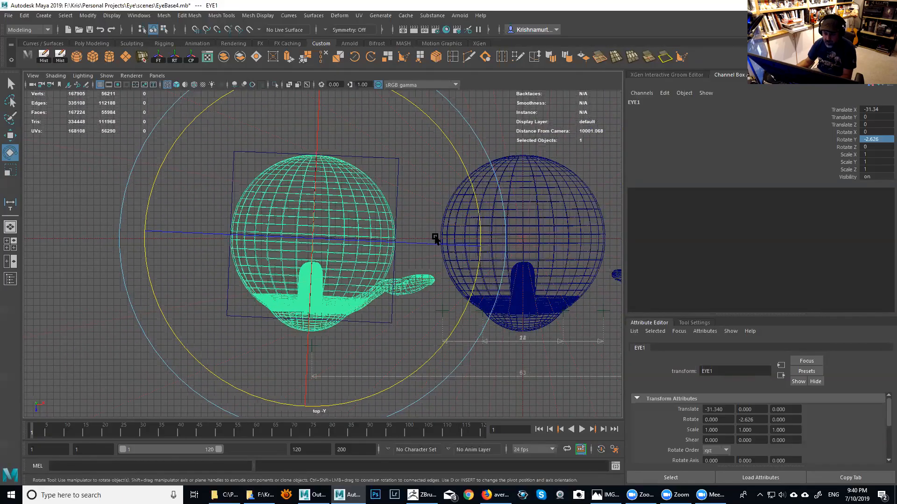
key(q)
click(398, 209)
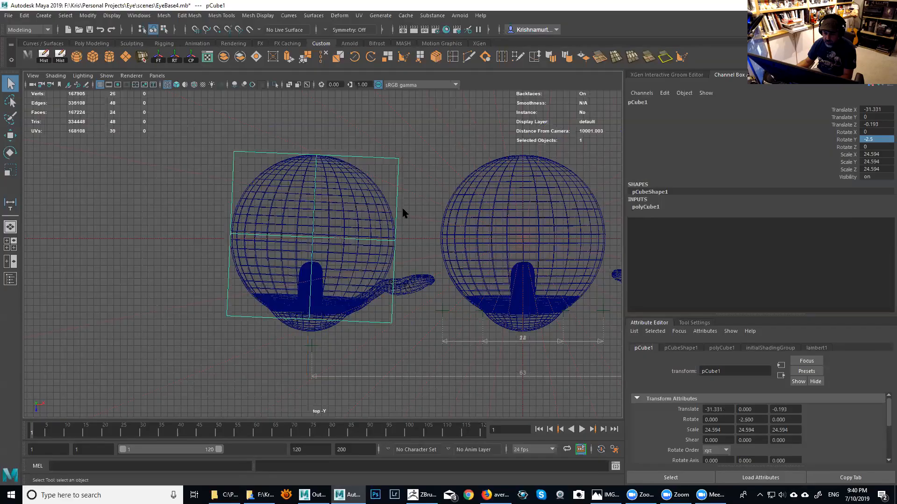
scroll(446, 238, down, 4)
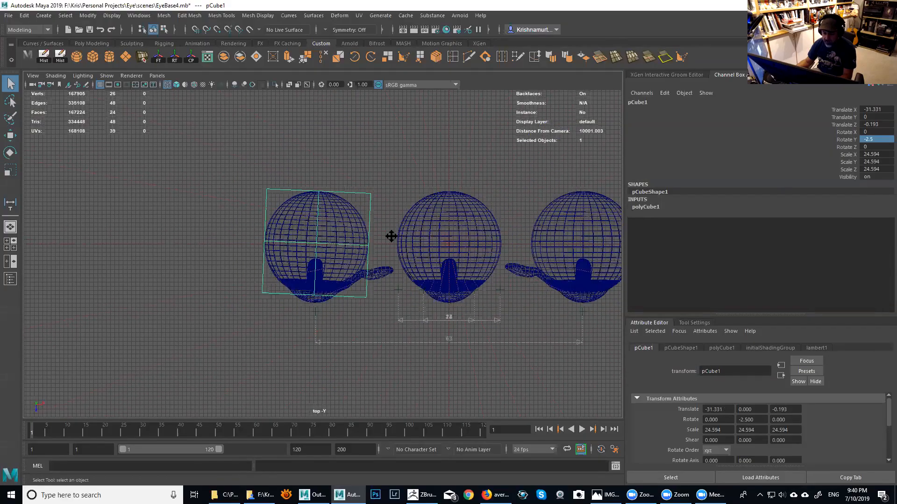
double_click(874, 140)
text(2.5)
key(Return)
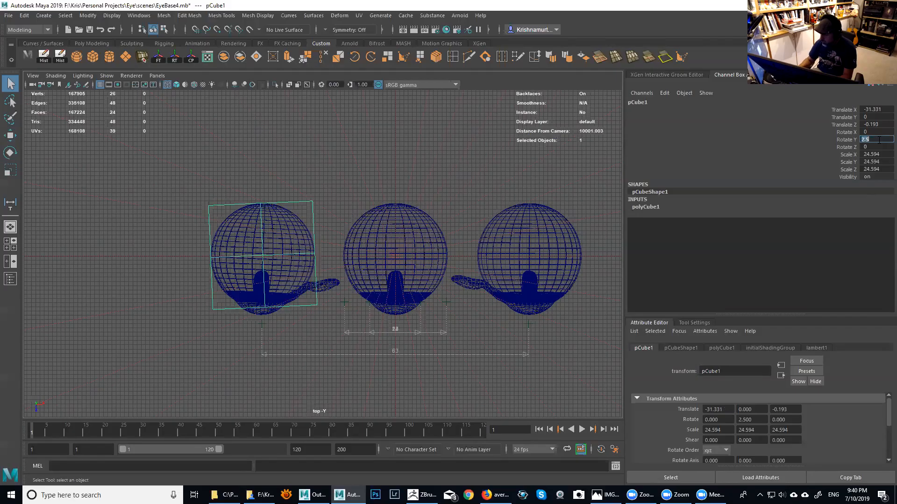
Switch the Move tool's axis orientation to World and move the cube over the right eyeball, to about 31.68 in X.
click(273, 260)
key(w)
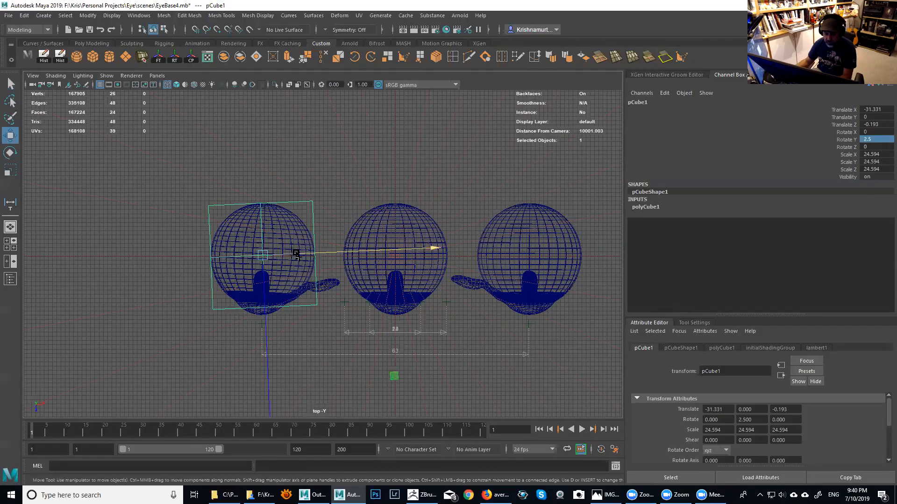
double_click(10, 136)
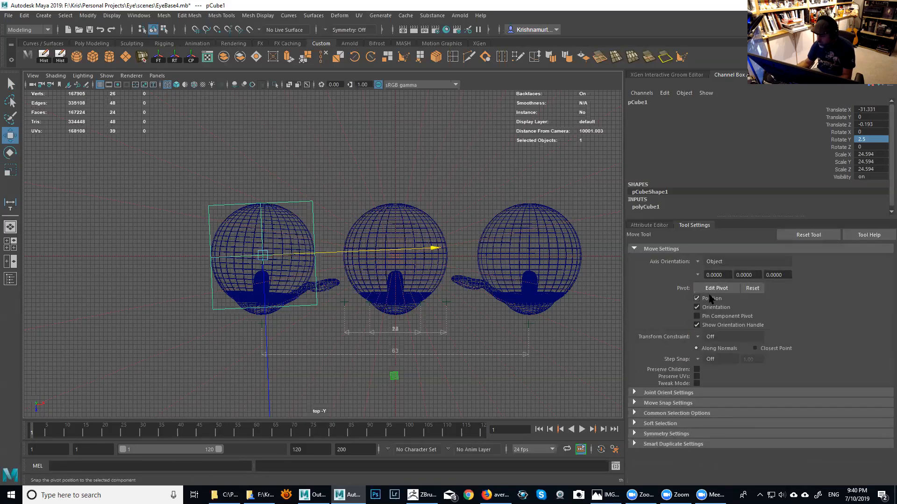
click(699, 262)
click(718, 278)
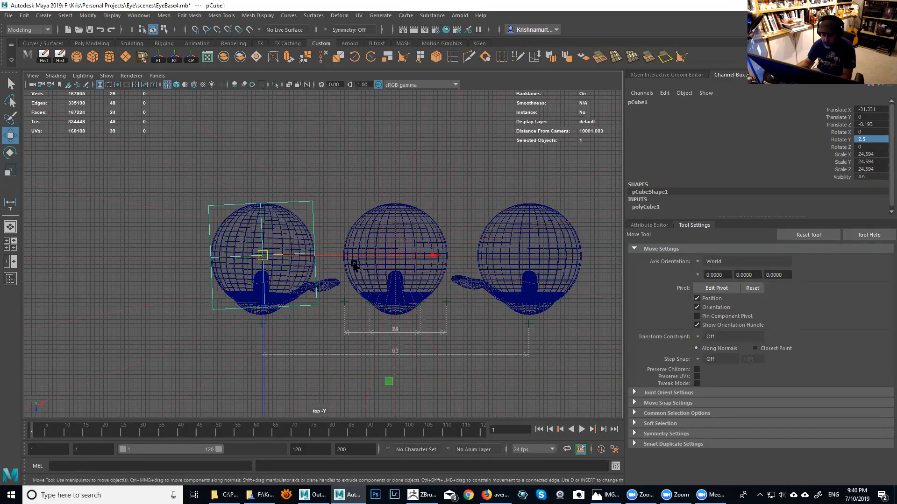
drag(351, 254, 615, 261)
alt+middle_drag(435, 268, 292, 271)
alt+right_drag(292, 272, 566, 440)
alt+middle_drag(292, 298, 117, 241)
alt+right_drag(117, 241, 70, 238)
alt+middle_drag(273, 254, 296, 289)
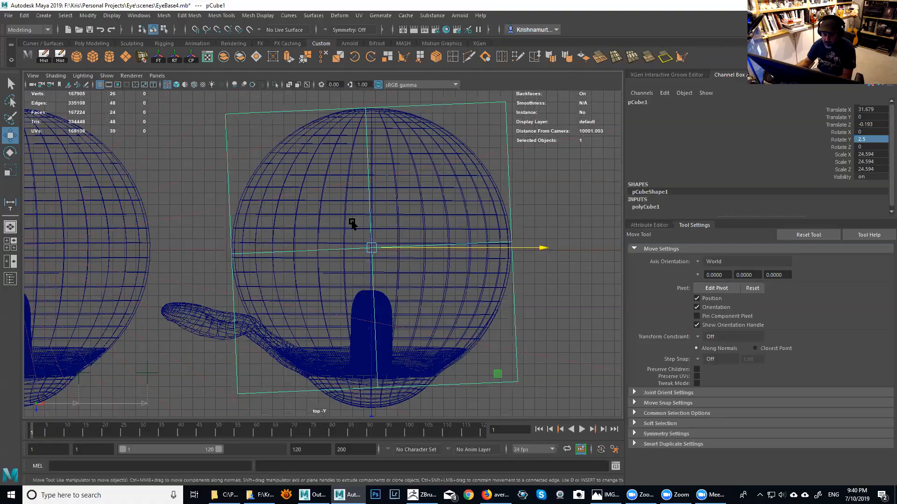
Select the right eye's whole EYE2 group, rotate it to match the cube's angle, and set its Rotate Y to exactly 2.5.
click(395, 212)
key(Up)
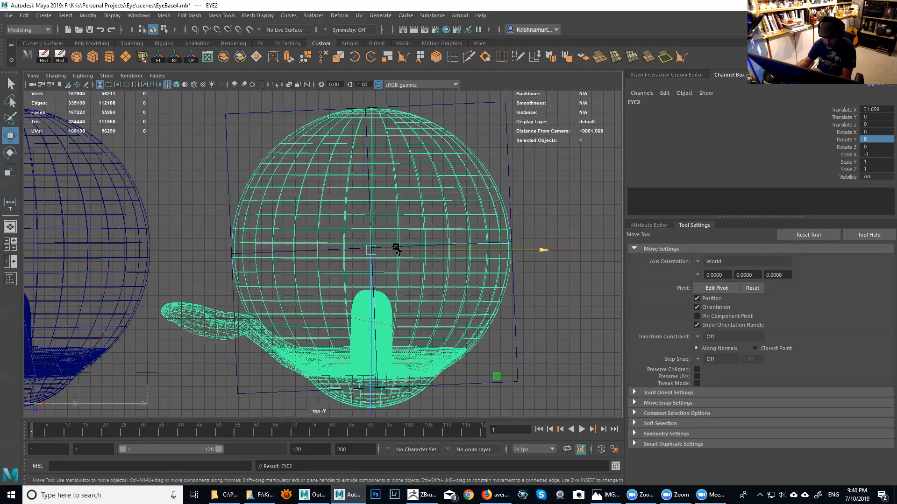
key(e)
mouse_move(531, 302)
mouse_down()
mouse_move(538, 296)
mouse_move(539, 306)
mouse_up()
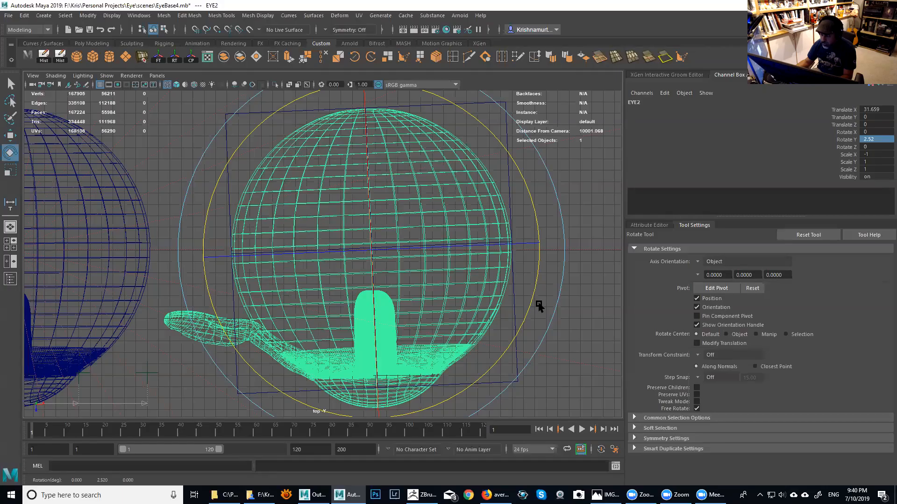
double_click(866, 139)
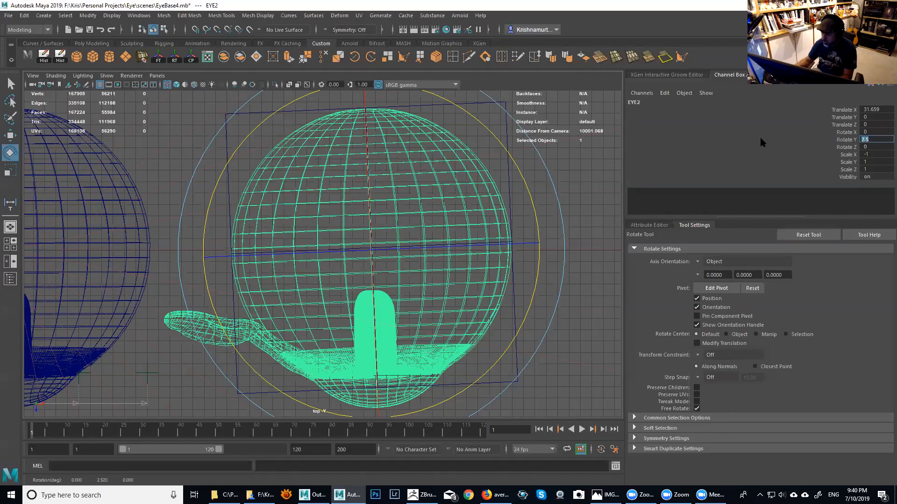
Select the left eye's EYE1 group and set its Rotate Y to exactly -2.5.
alt+right_drag(430, 220, 371, 212)
alt+middle_drag(370, 212, 415, 213)
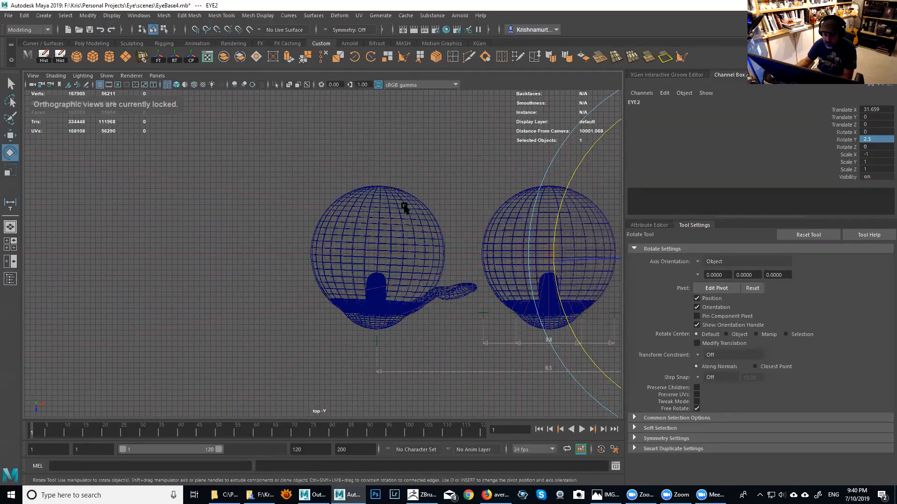
click(404, 207)
double_click(881, 139)
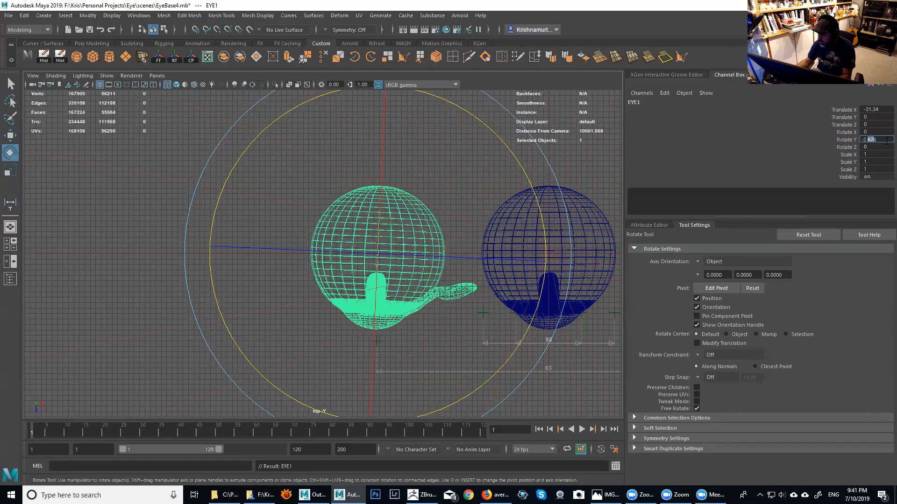
text(5)
key(Return)
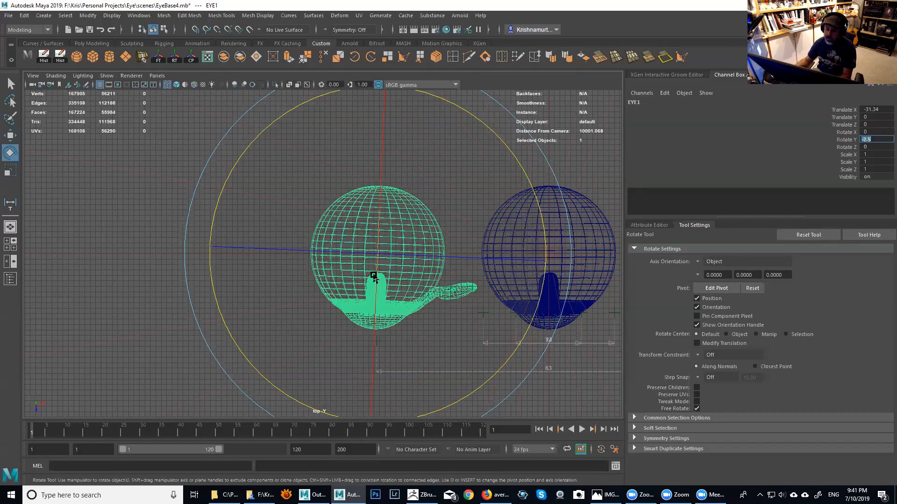
Delete the guide cube around the right eyeball and view the three eyes in perspective.
alt+right_drag(374, 277, 368, 269)
key(w)
alt+middle_drag(409, 277, 283, 267)
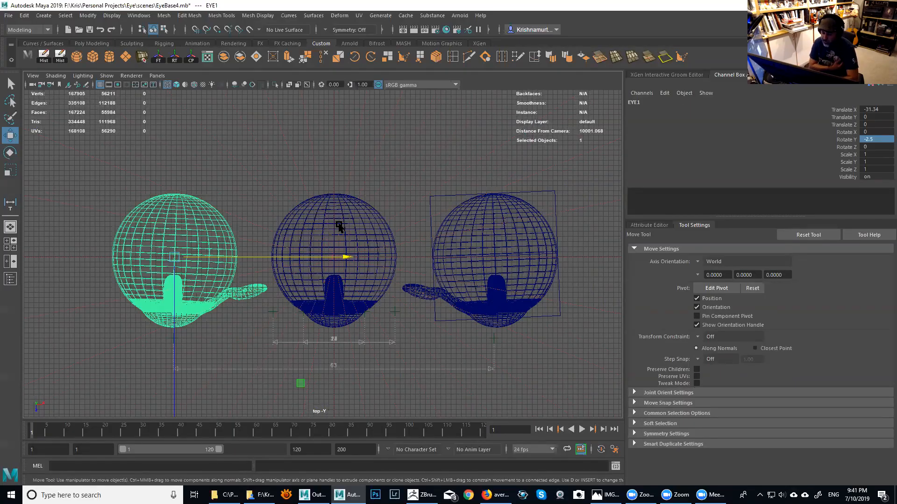
click(430, 201)
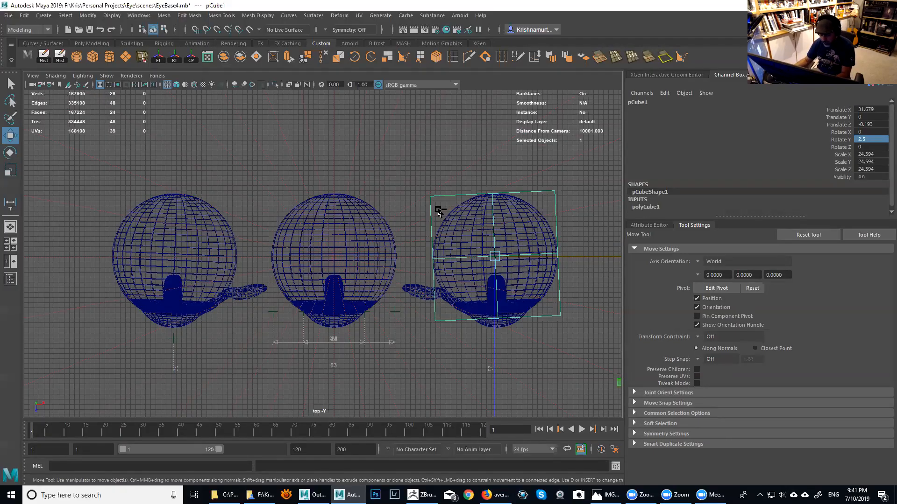
key(Delete)
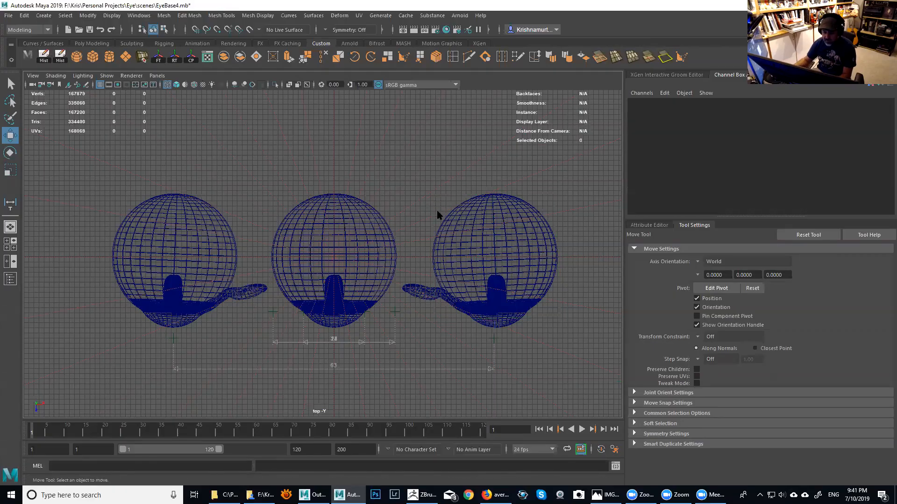
key(space)
key(space)
alt+drag(508, 186, 455, 268)
alt+drag(373, 293, 346, 242)
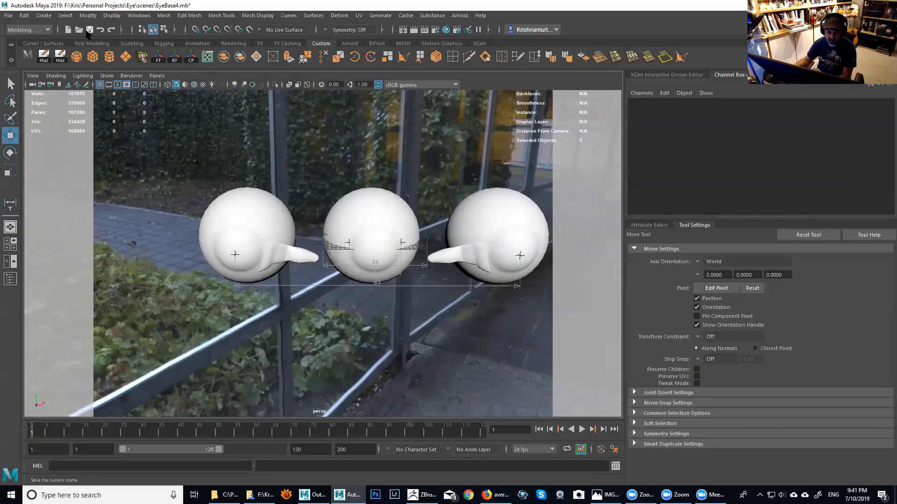
alt+drag(352, 225, 332, 222)
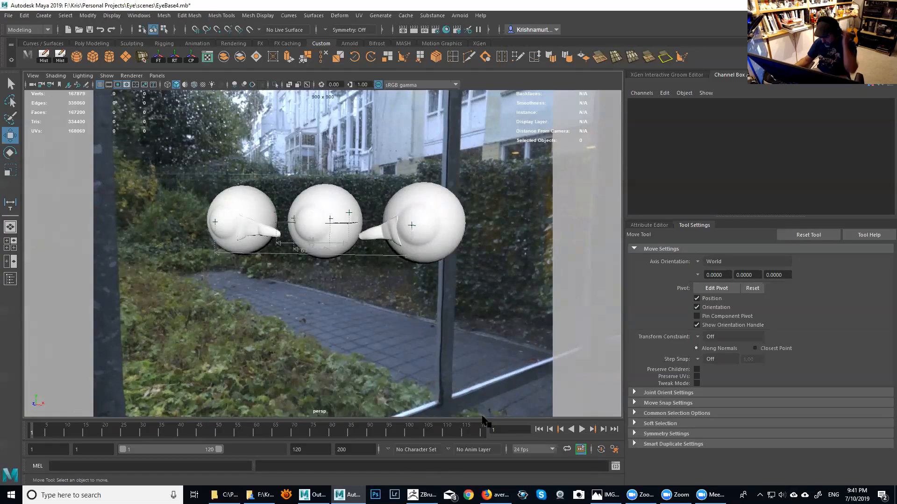
Switch to ZBrush, show the HeadBasemeshFOTW5 subtool and turn on transparency to overlay it with the head sculpt.
click(421, 495)
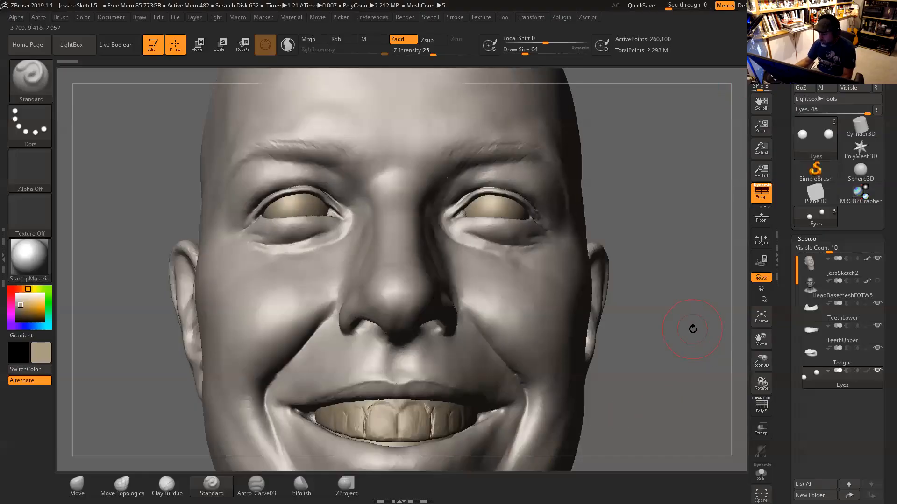
mouse_move(651, 342)
mouse_down()
mouse_move(689, 336)
mouse_move(656, 346)
mouse_move(687, 257)
mouse_up()
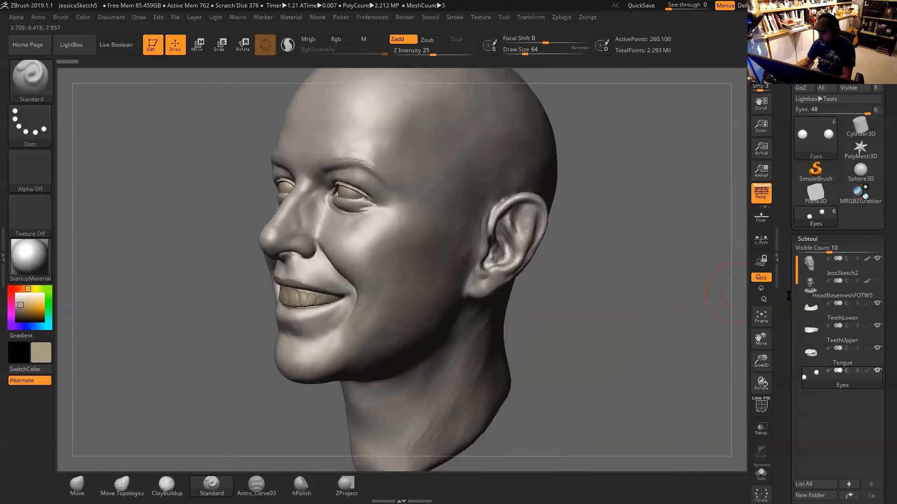
click(877, 280)
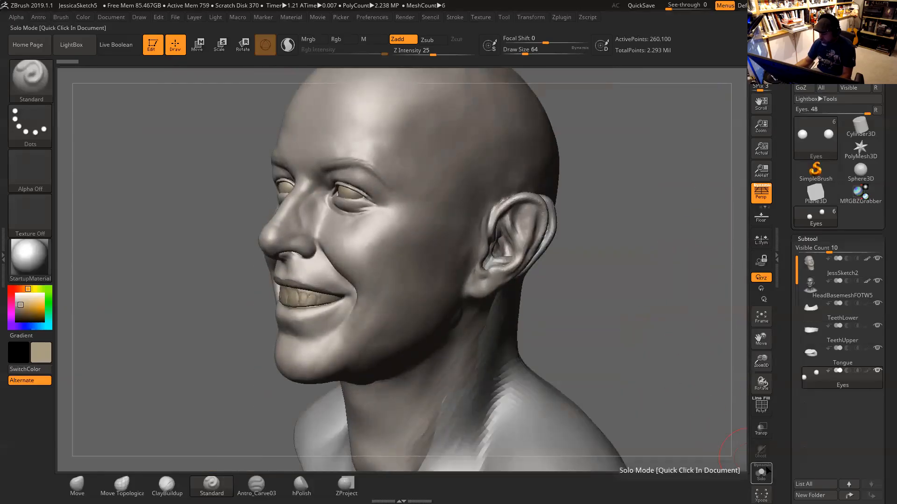
click(761, 428)
drag(628, 316, 637, 310)
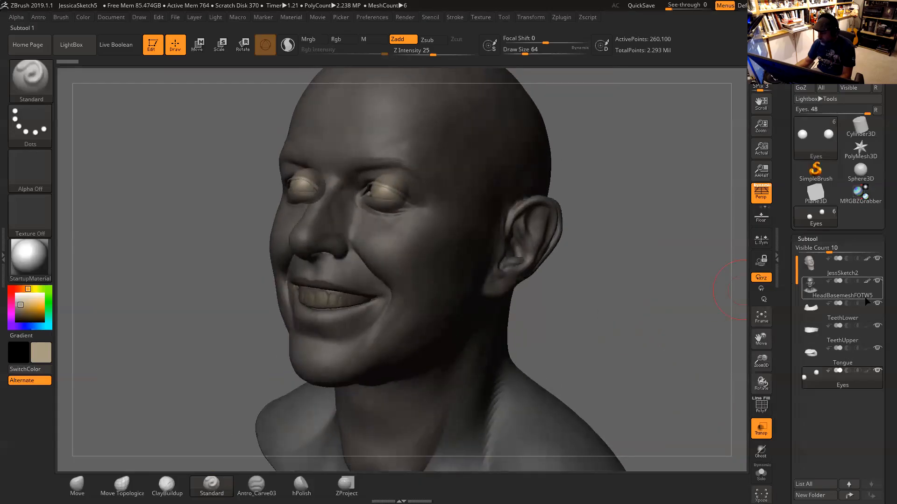
Select the HeadBasemeshFOTW5 subtool and compare its profile, eyes and face with the sculpt from side, front and three-quarter views.
click(823, 290)
drag(576, 315, 553, 305)
drag(617, 287, 577, 265)
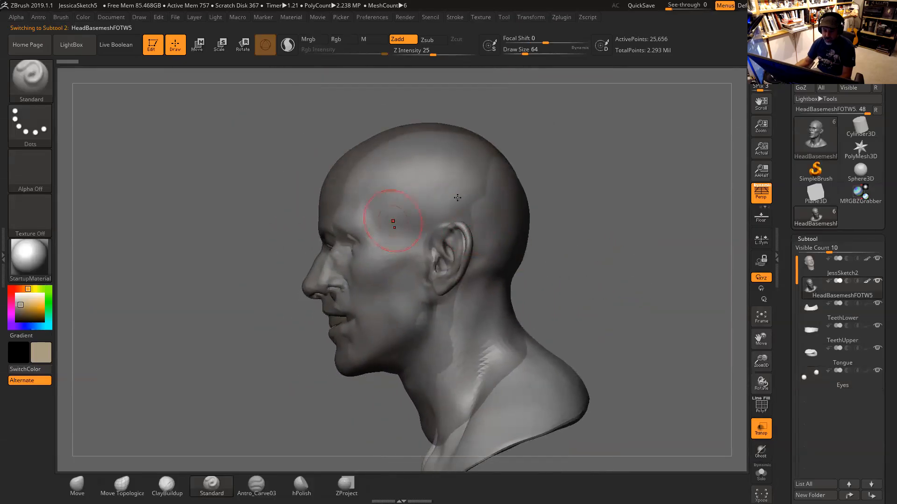
alt+drag(596, 198, 337, 258)
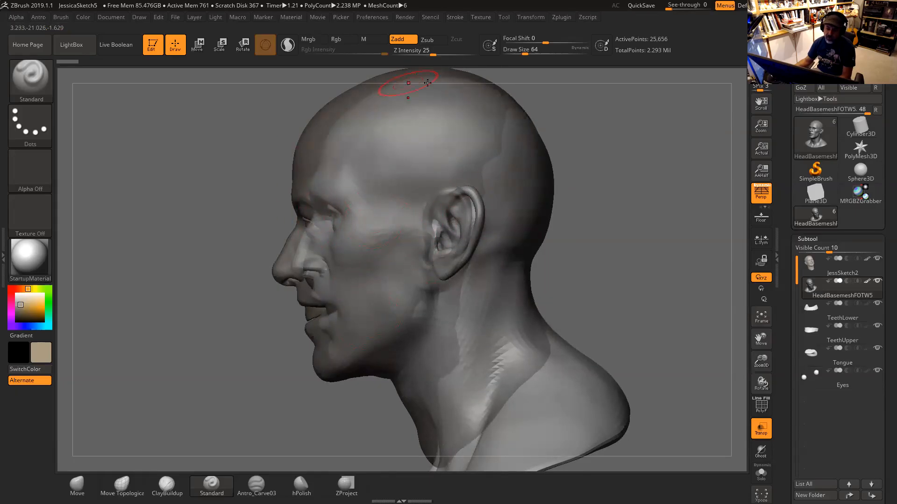
alt+drag(606, 142, 611, 150)
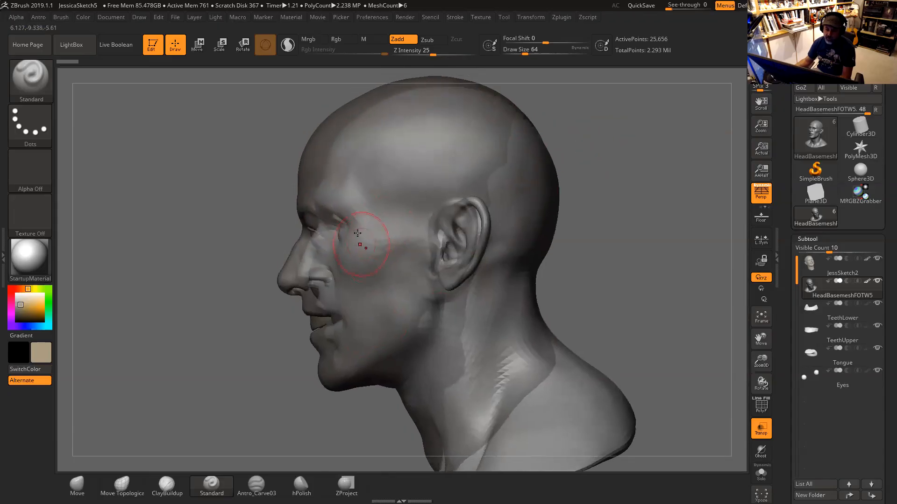
drag(642, 180, 692, 184)
mouse_move(616, 197)
alt+mouse_down()
mouse_move(634, 214)
mouse_move(651, 262)
alt+mouse_up()
alt+drag(659, 190, 653, 262)
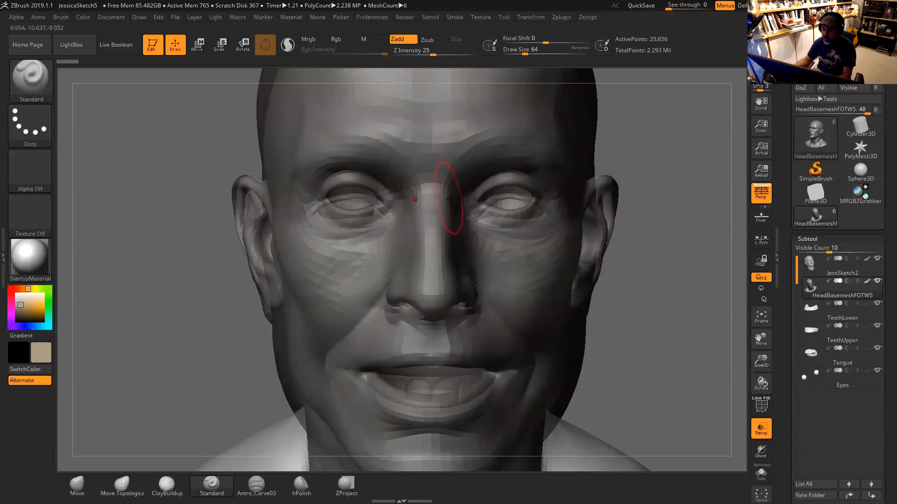
drag(693, 309, 527, 240)
drag(605, 182, 559, 193)
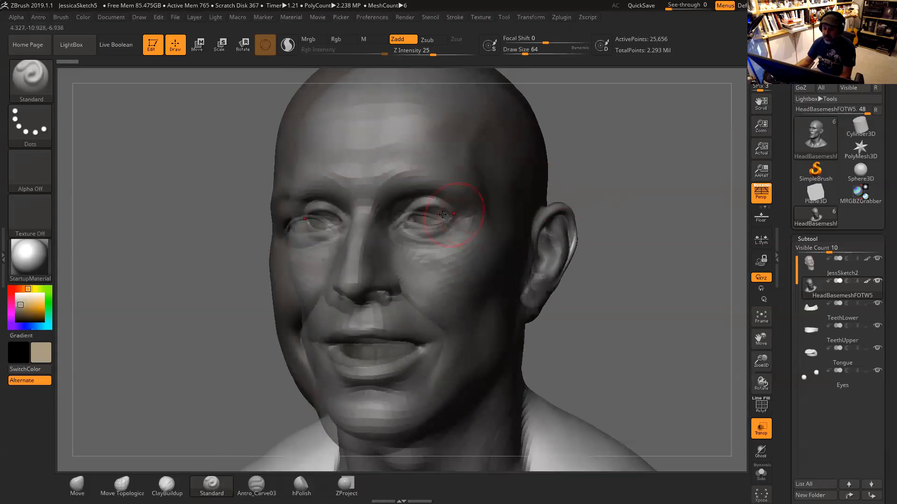
drag(609, 154, 647, 181)
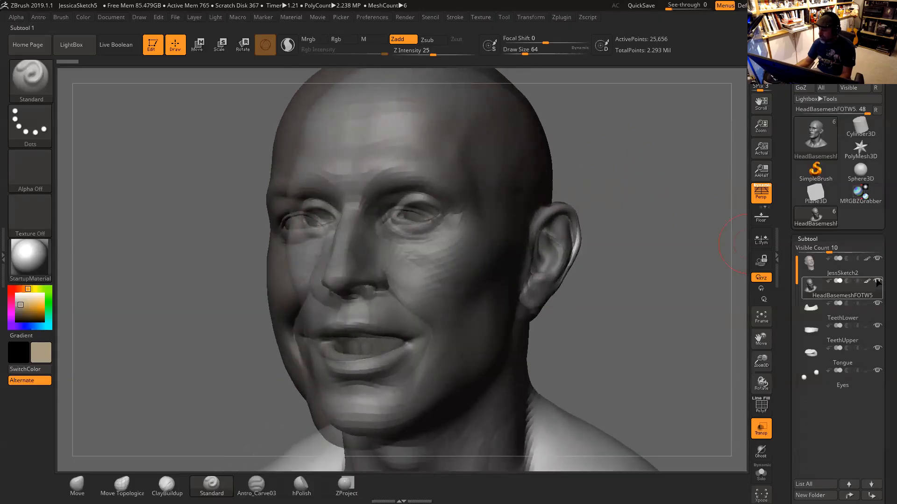
Hide HeadBasemeshFOTW5, make JessSketch2 the active subtool and turn transparency off.
click(818, 280)
click(819, 267)
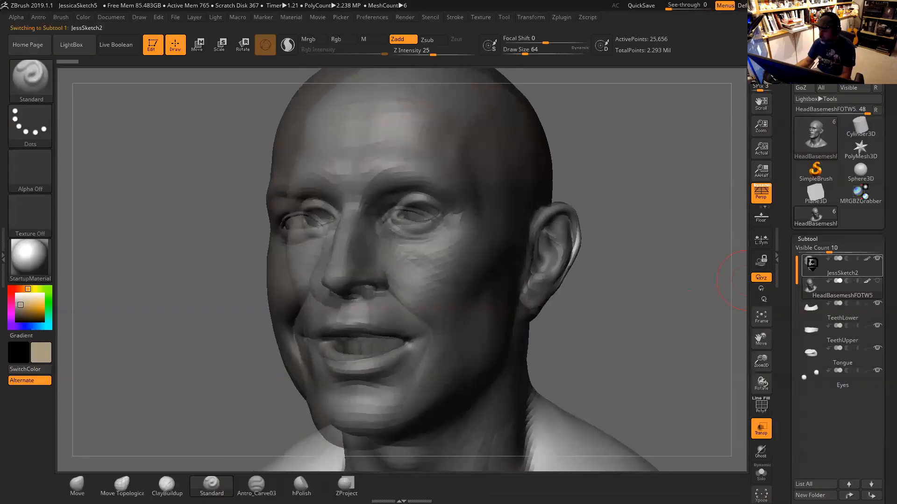
click(761, 427)
drag(659, 319, 644, 263)
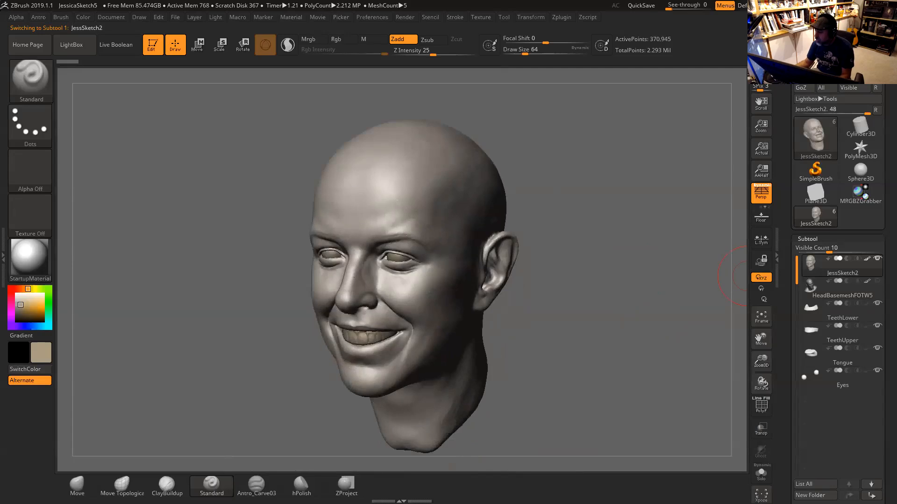
Export the JessSketch2 subtool as JessSketch3.OBJ into the Jessica project's OBJ folder.
click(859, 66)
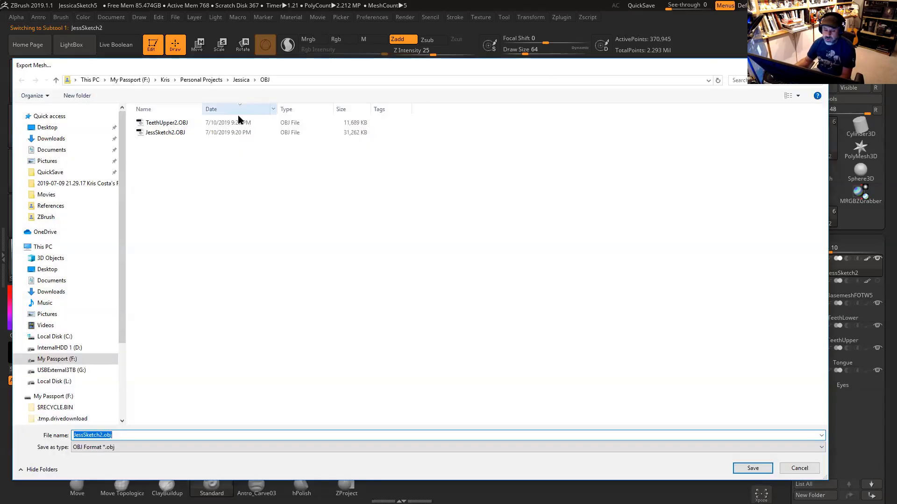
click(186, 133)
double_click(100, 434)
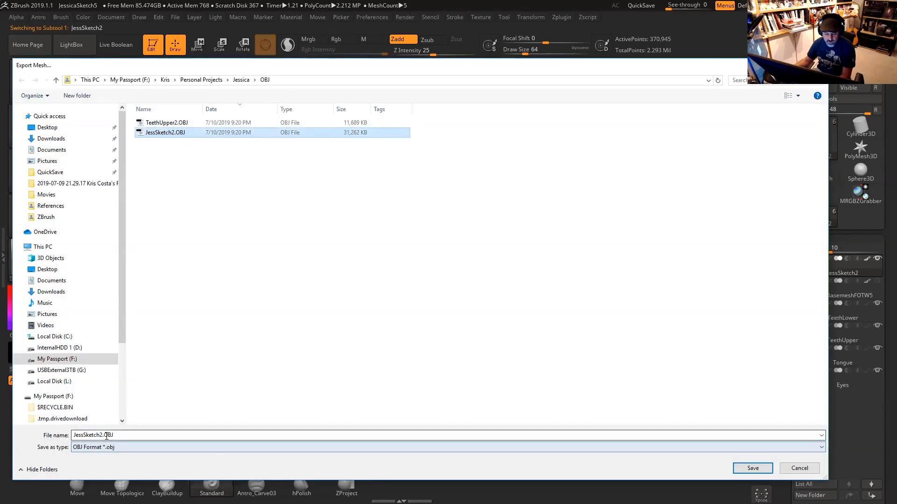
drag(101, 435, 98, 435)
text(3)
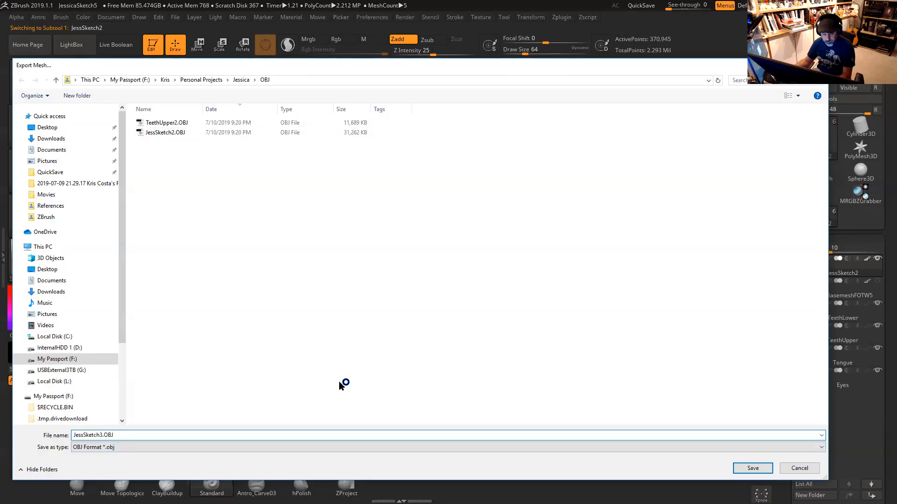
click(743, 468)
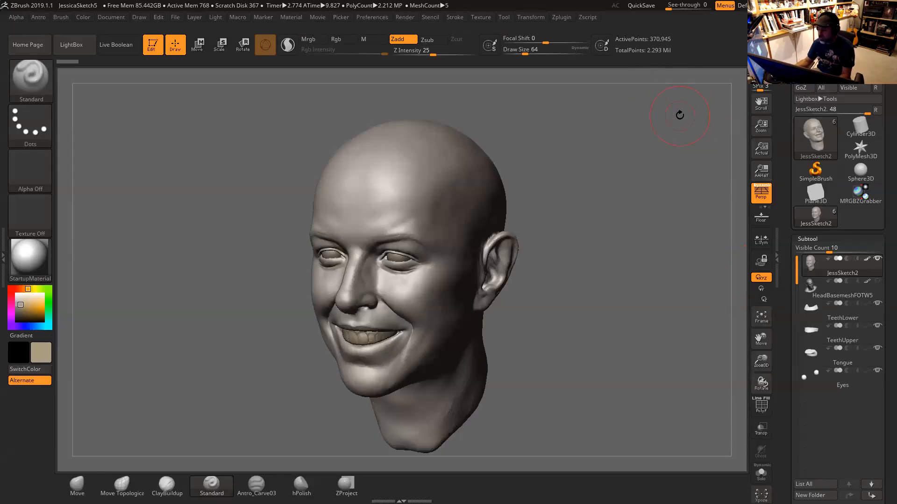
Export the TeethUpper subtool as TeethUpper3.obj into the Jessica project's OBJ folder.
click(810, 338)
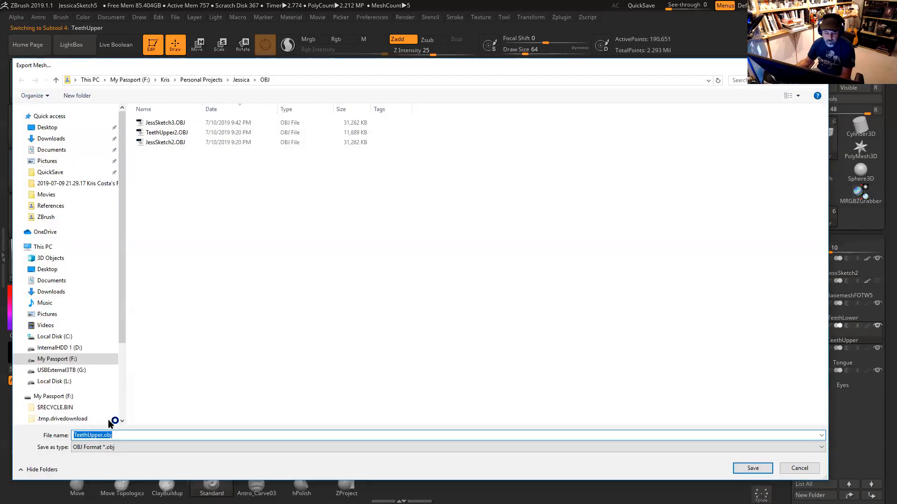
click(102, 435)
text(3)
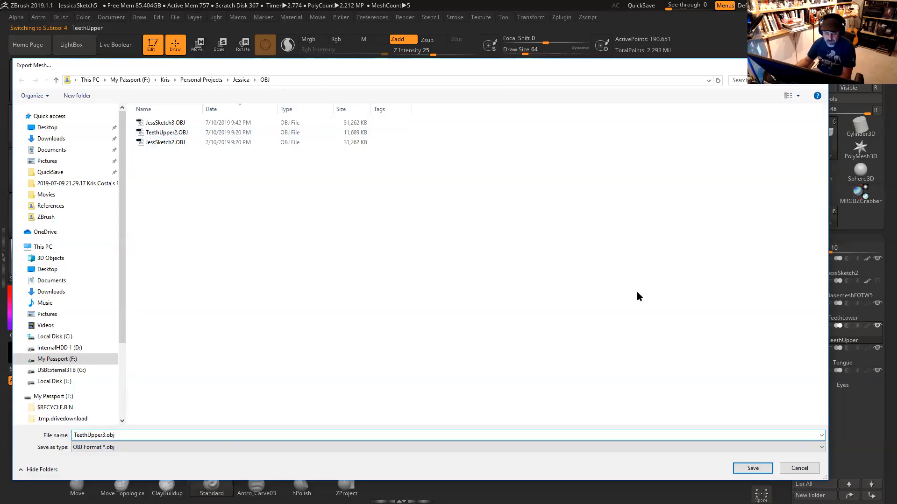
click(757, 472)
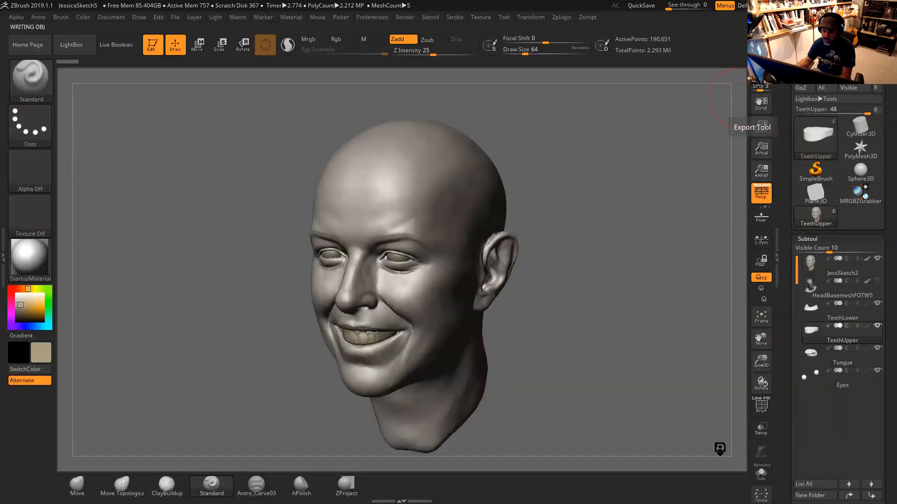
Export the Eyes subtool as Eyes2.obj into the same OBJ folder.
click(809, 369)
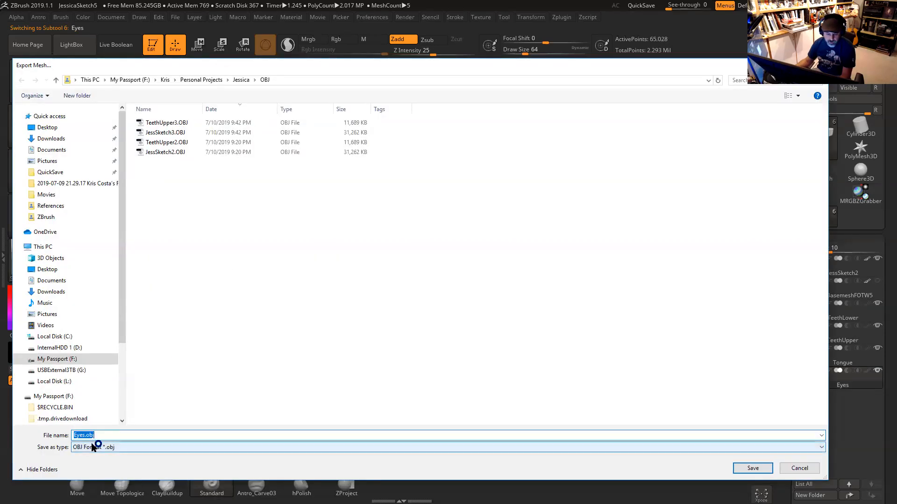
click(84, 435)
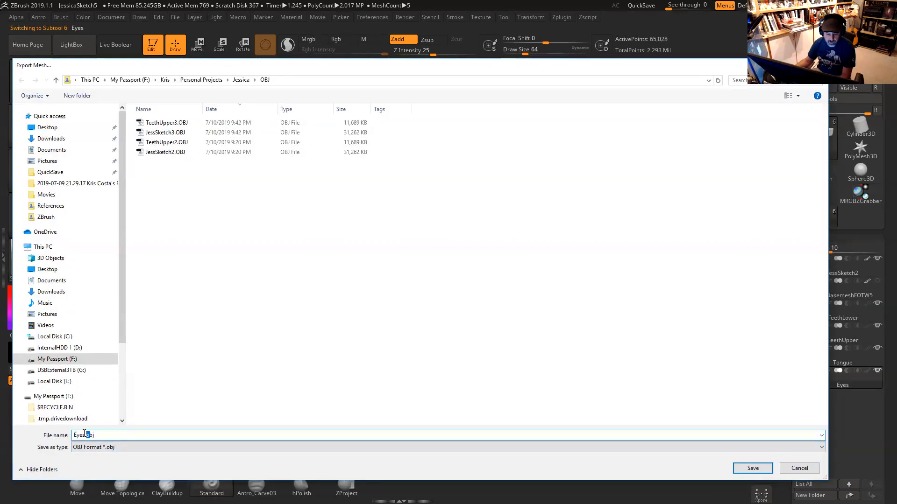
text(2)
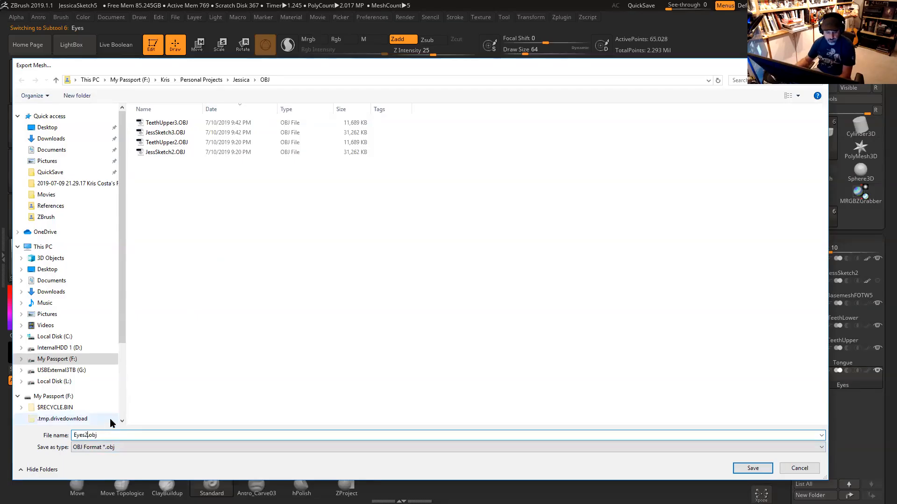
click(753, 469)
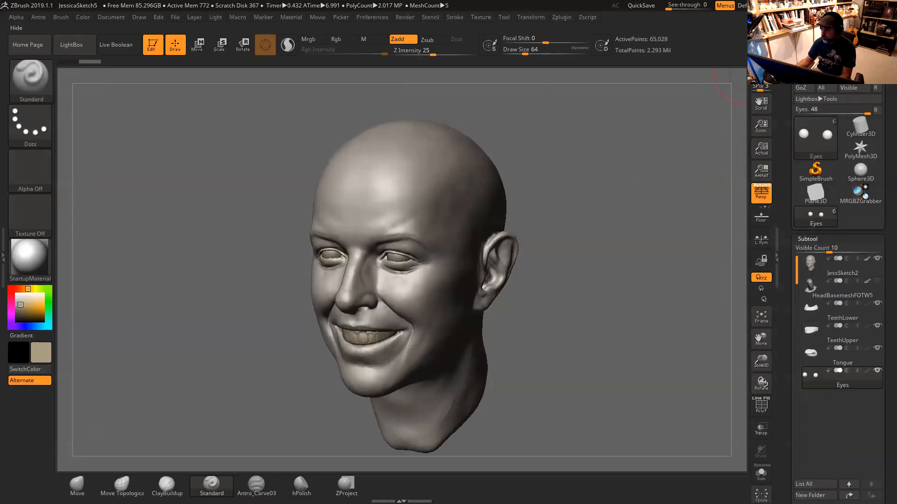
Switch to Maya, rename Eyes2.OBJ to Eyes3.OBJ while choosing the file to import, and import it into the eye scene.
key(alt+Tab)
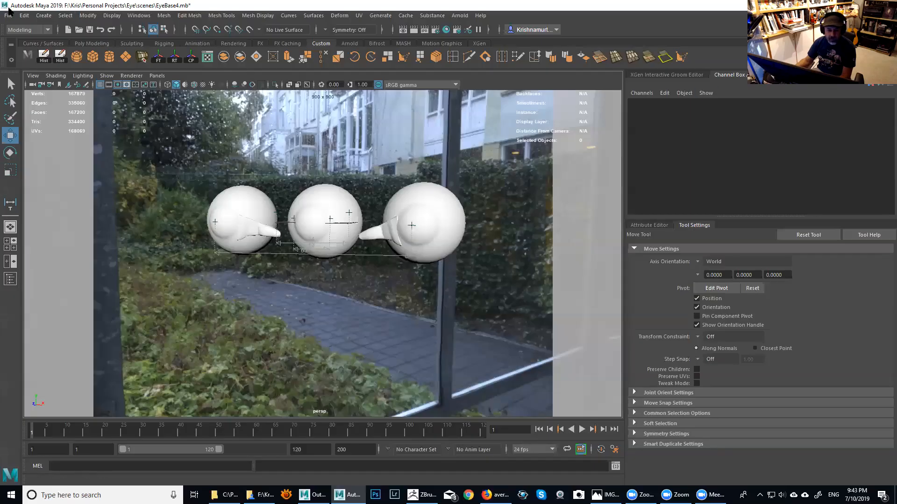
click(8, 16)
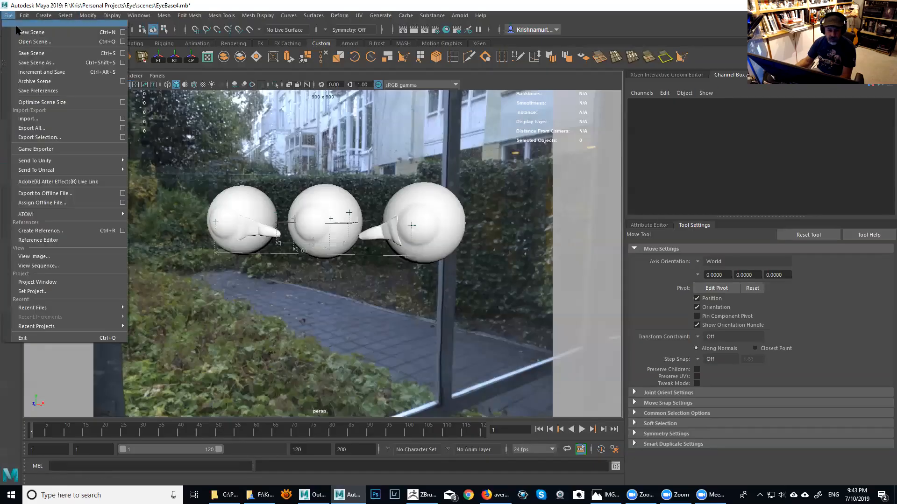
click(28, 116)
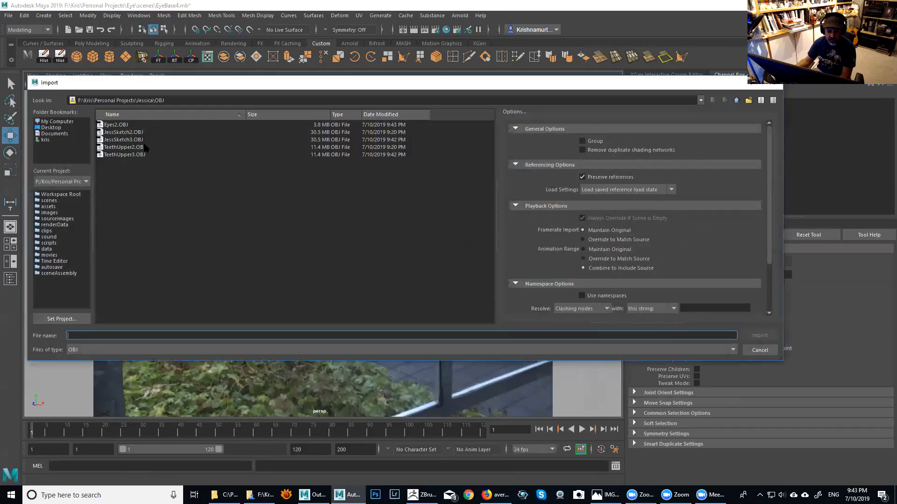
click(119, 125)
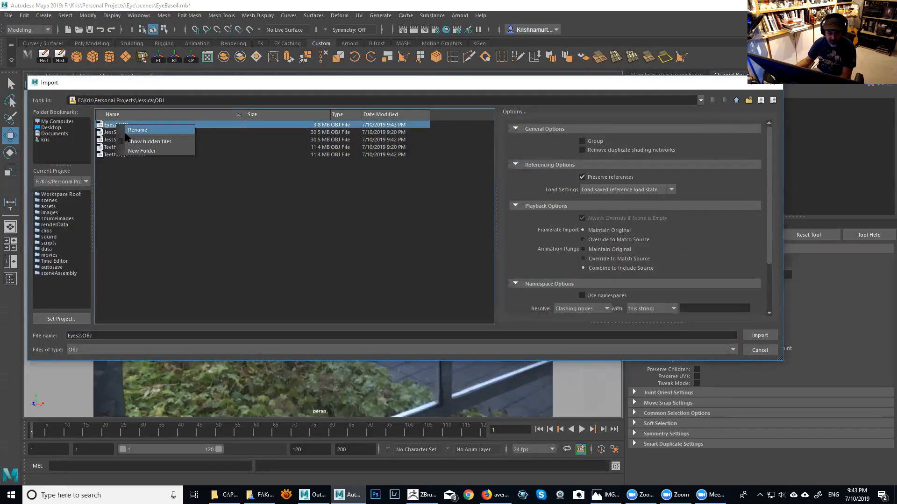
click(120, 126)
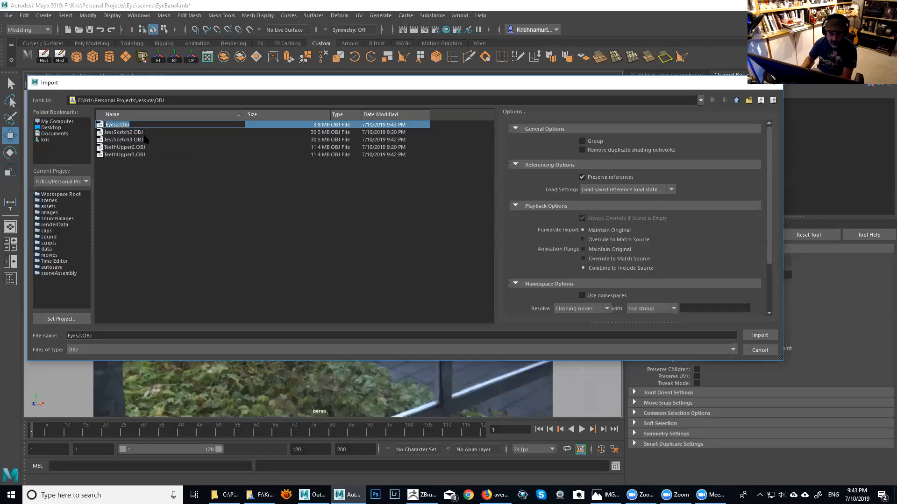
text(3)
key(Return)
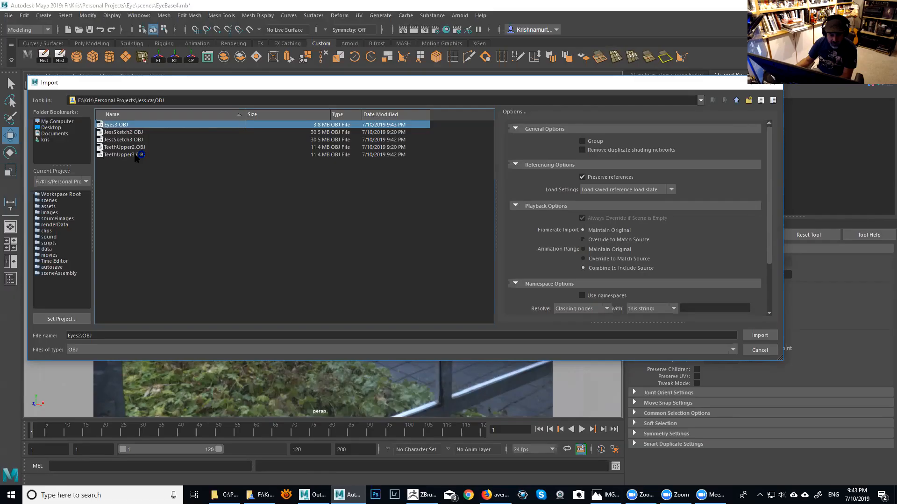
click(759, 335)
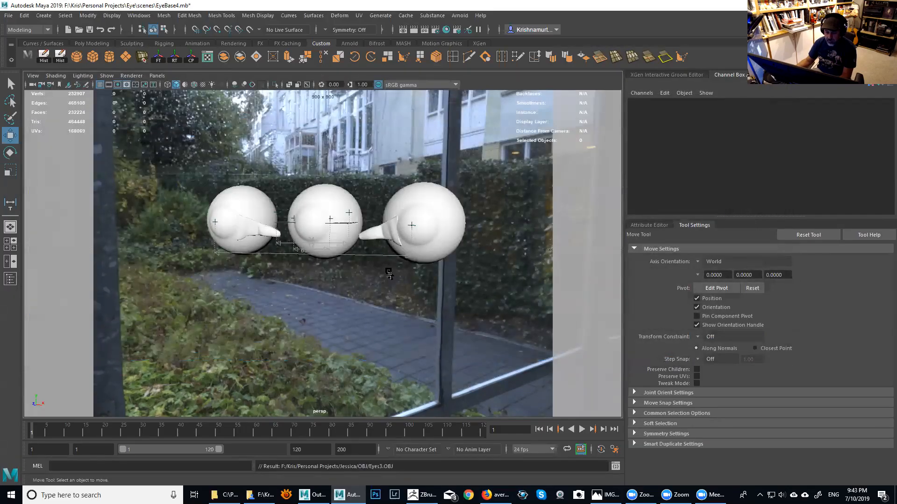
Import TeethUpper3.OBJ from the Jessica OBJ folder into the scene.
alt+middle_drag(382, 268, 382, 268)
alt+middle_drag(212, 161, 302, 203)
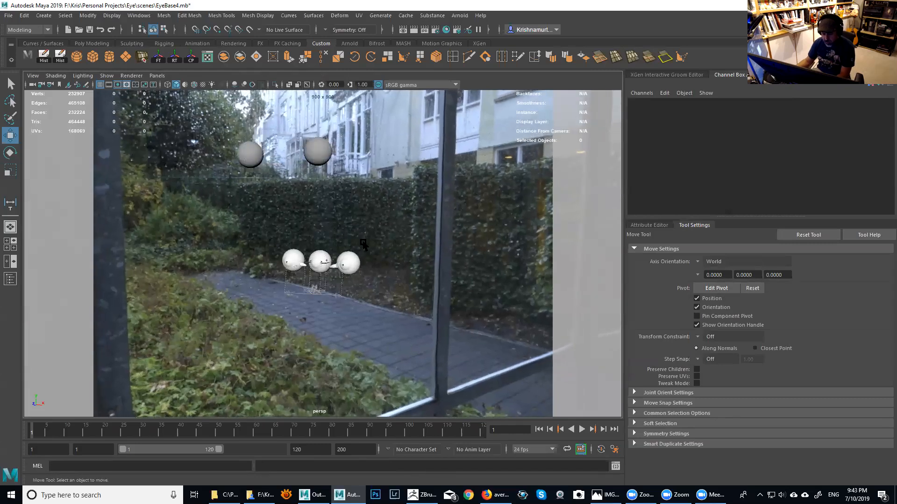
key(ctrl+i)
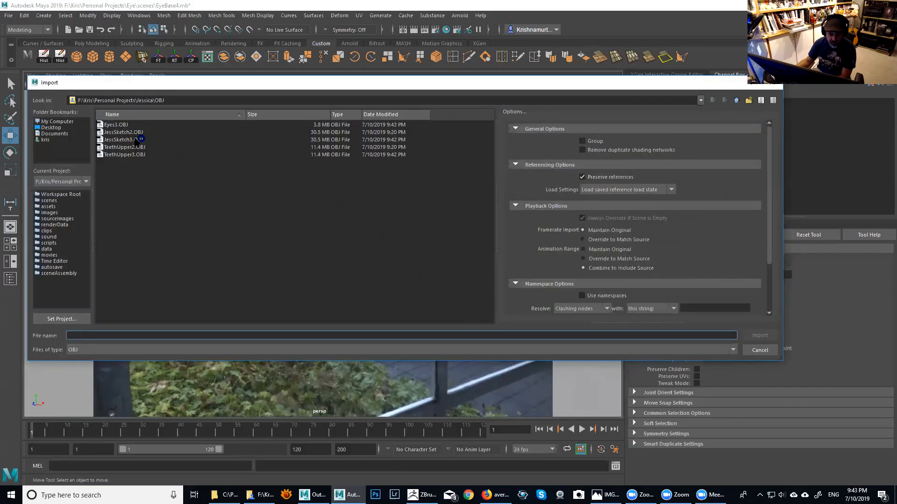
click(126, 155)
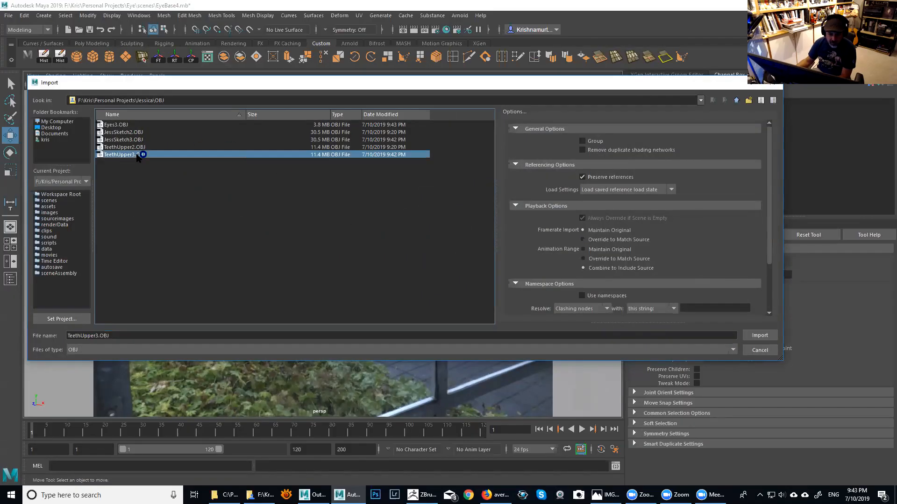
click(759, 335)
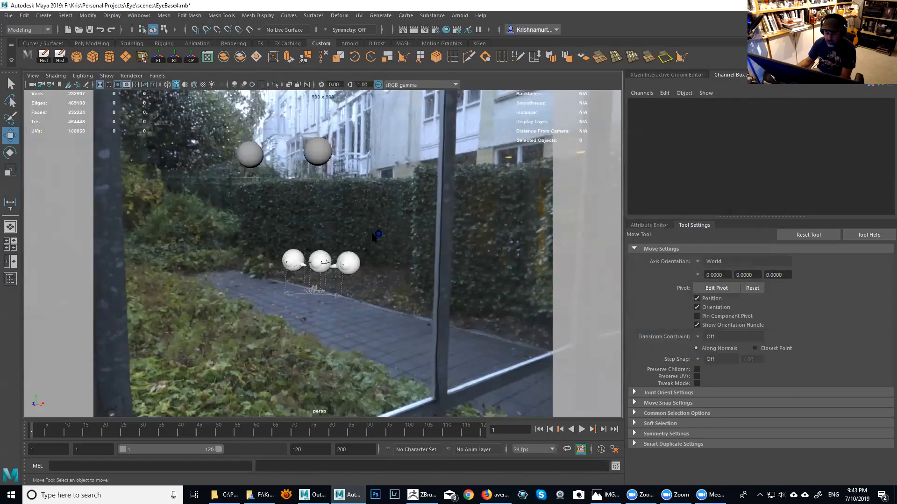
Import the head sculpt JessSketch3.OBJ into the scene and frame the whole head.
key(g)
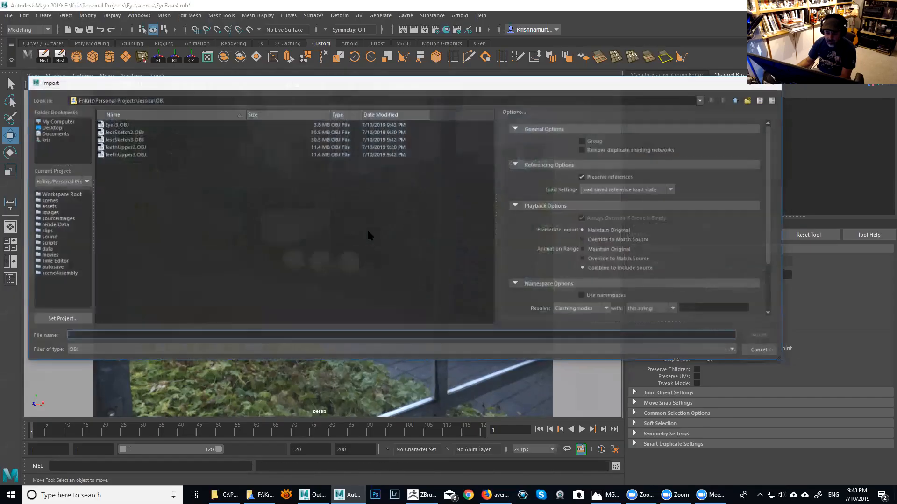
click(131, 140)
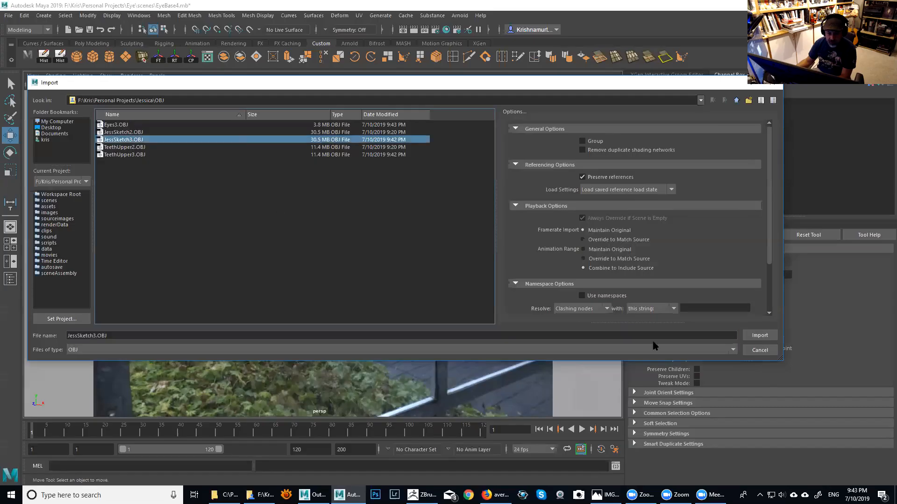
click(759, 335)
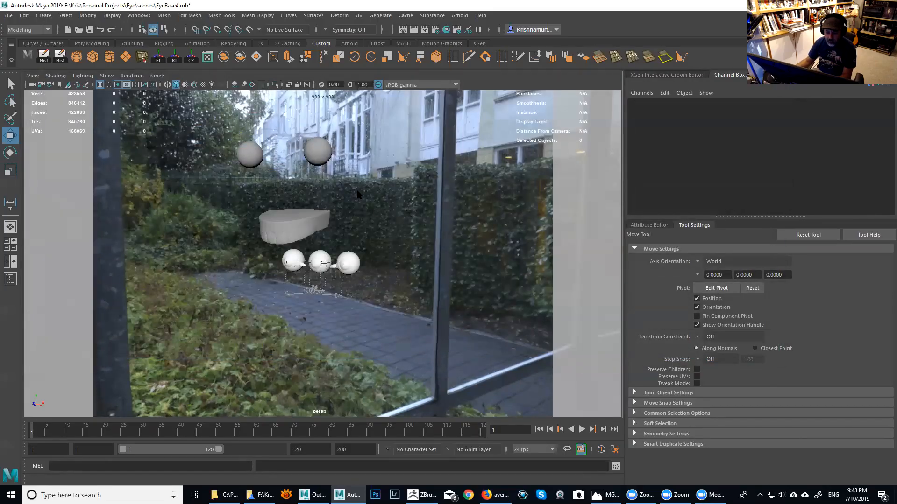
alt+middle_drag(359, 195, 368, 243)
alt+drag(368, 243, 362, 237)
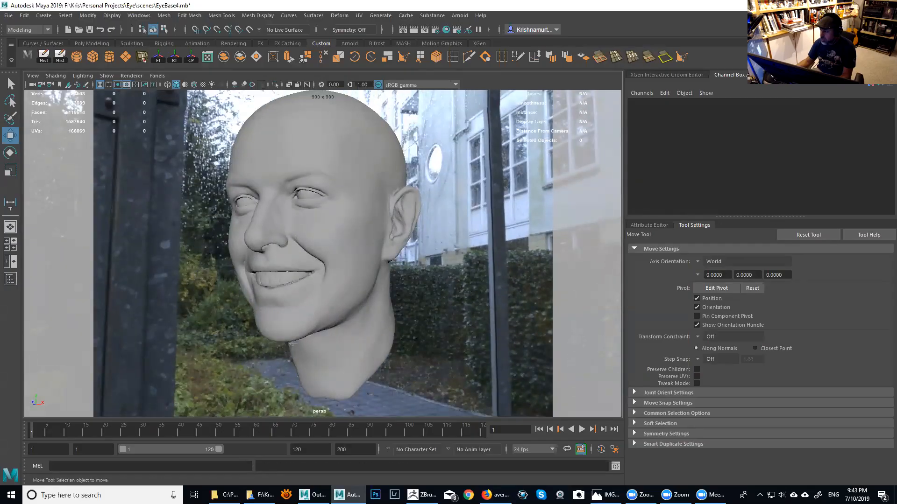
Parent the head mesh _polySurface2 and the teeth mesh _polySurface1 under the imported eyes, polySurface1.
click(840, 75)
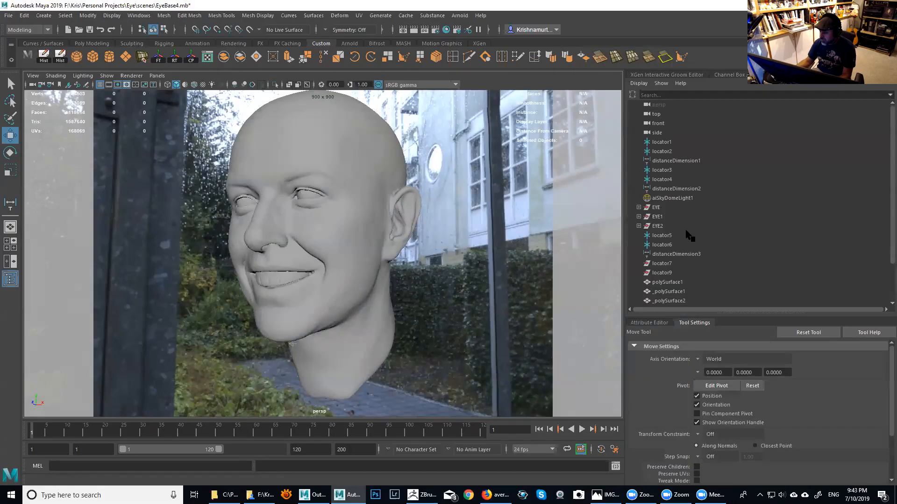
scroll(888, 248, down, 2)
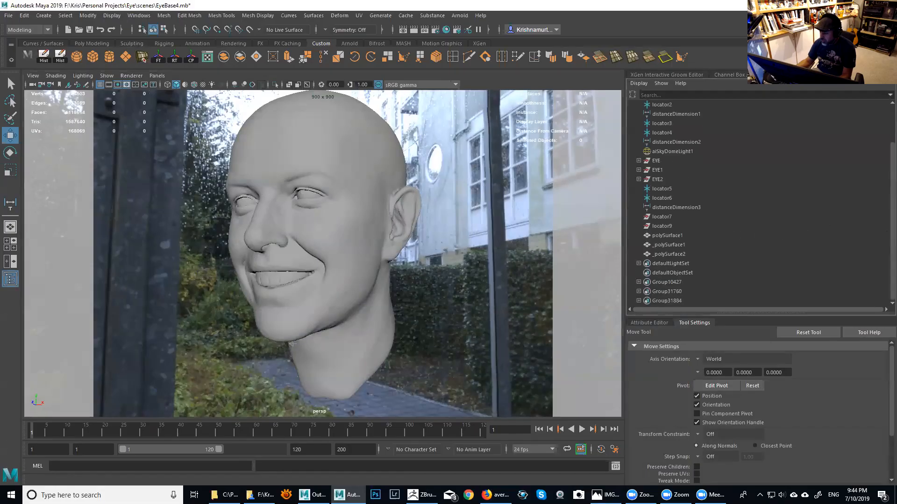
click(680, 255)
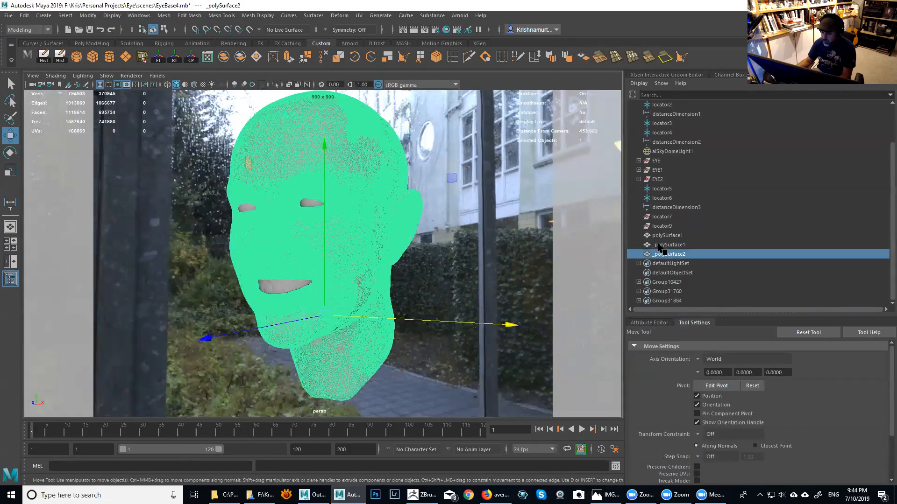
click(668, 245)
click(667, 236)
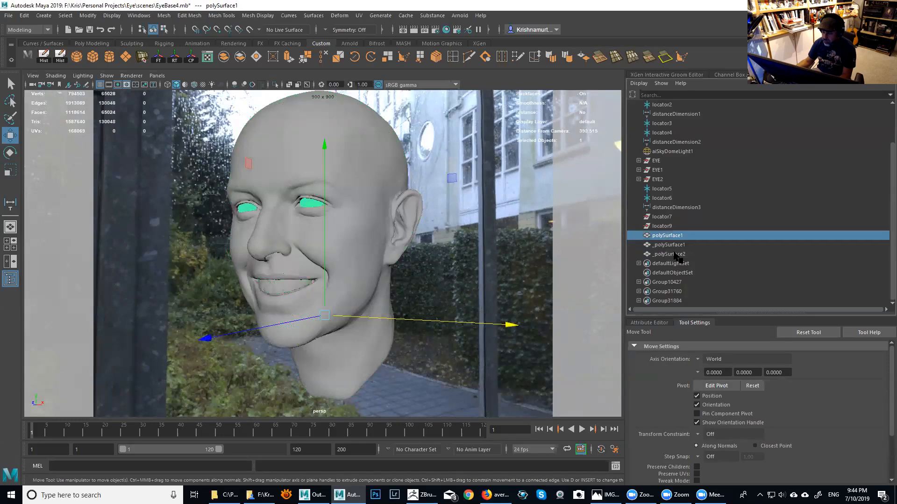
click(676, 255)
ctrl+click(677, 246)
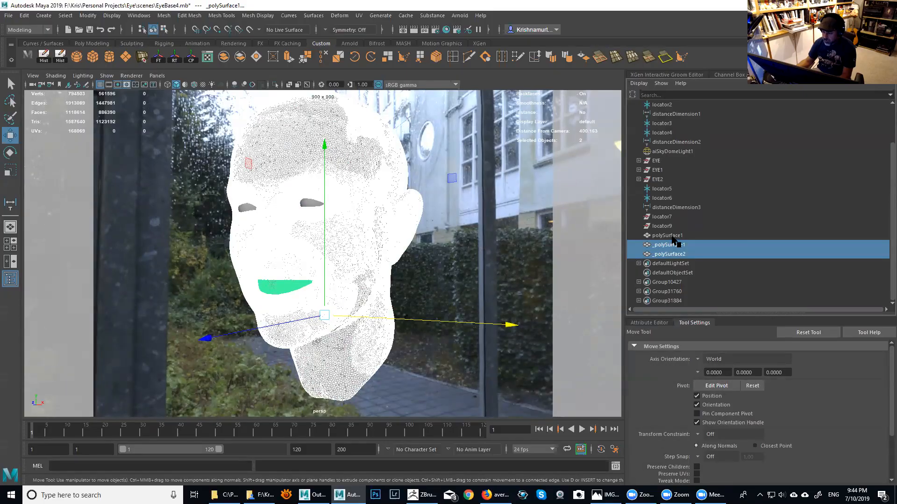
ctrl+click(673, 237)
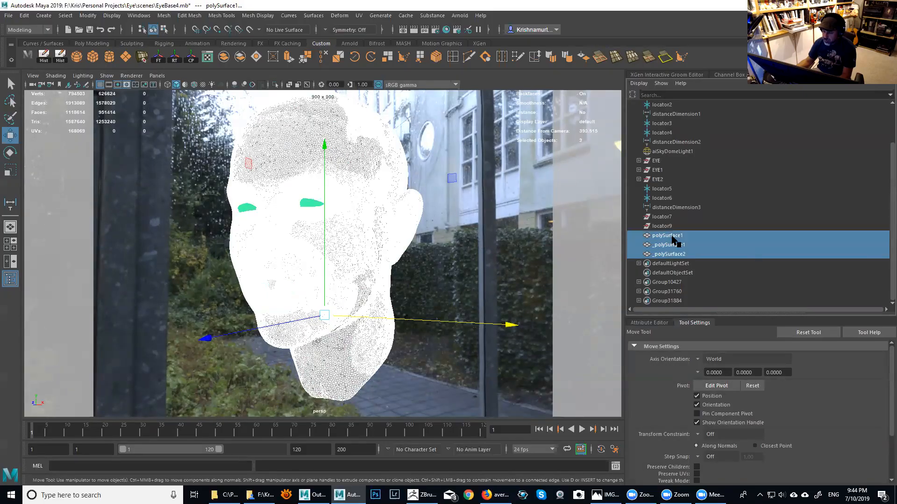
key(p)
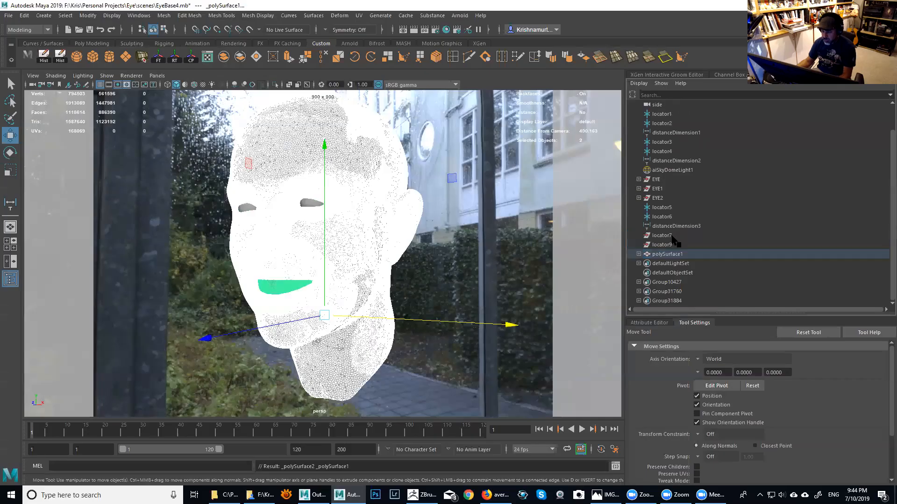
Expand the polySurface1 hierarchy and hide its child head and teeth meshes.
click(672, 255)
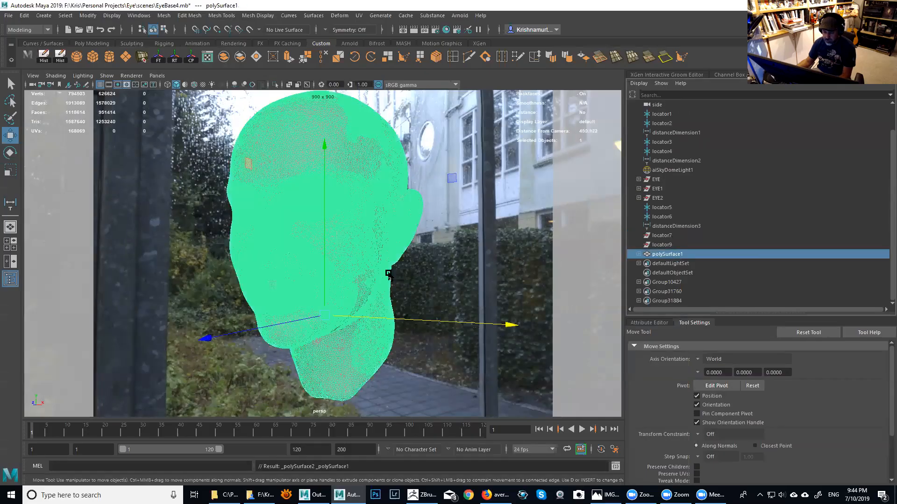
click(638, 254)
click(675, 264)
ctrl+click(674, 272)
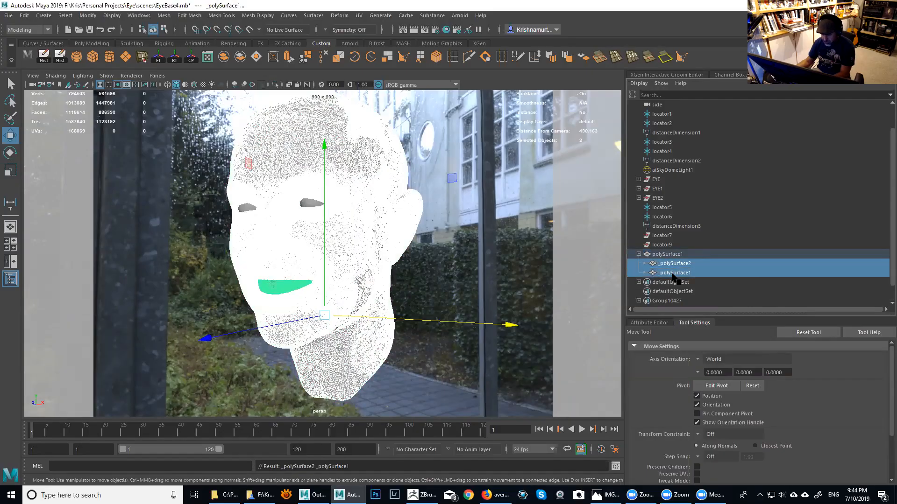
key(ctrl+h)
Center the pivot of the imported eyes, polySurface1, and scale them down uniformly toward the size of the real-world-scaled eyes.
click(675, 257)
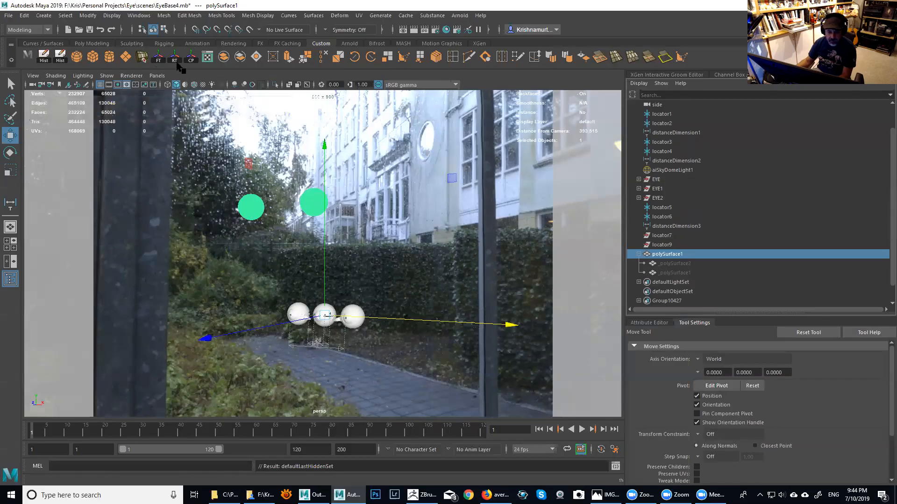
click(191, 61)
key(r)
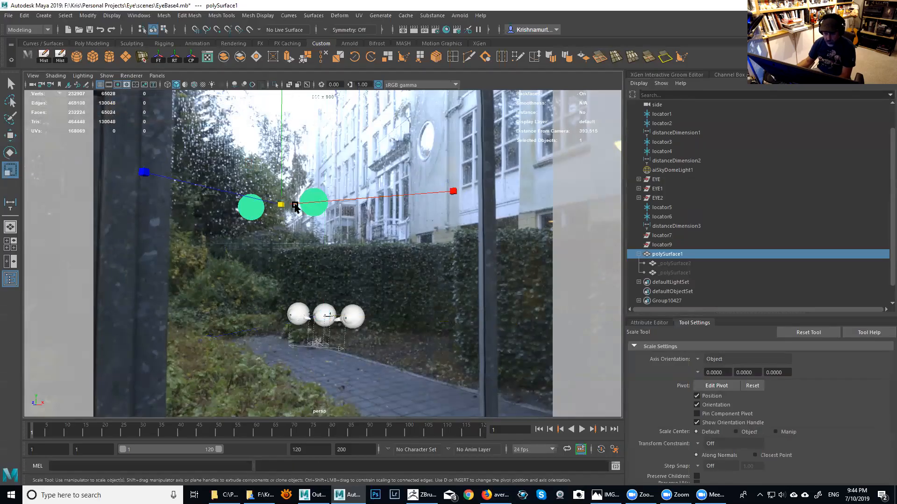
drag(281, 204, 322, 299)
Move the imported eyes, polySurface1, in depth and down to Y -104.409 so they overlap the real-world-scaled eyes.
key(w)
alt+drag(332, 290, 256, 318)
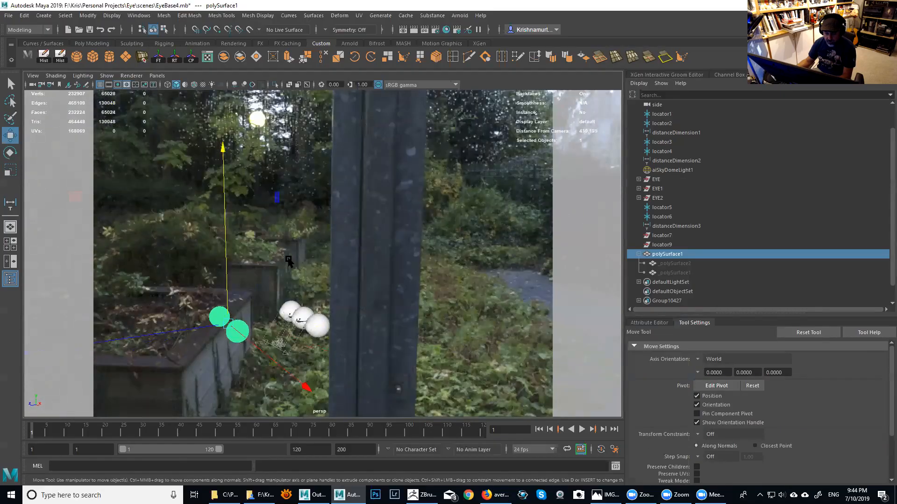
alt+middle_drag(257, 318, 256, 280)
drag(181, 291, 357, 274)
alt+right_drag(357, 275, 389, 300)
alt+drag(389, 299, 407, 306)
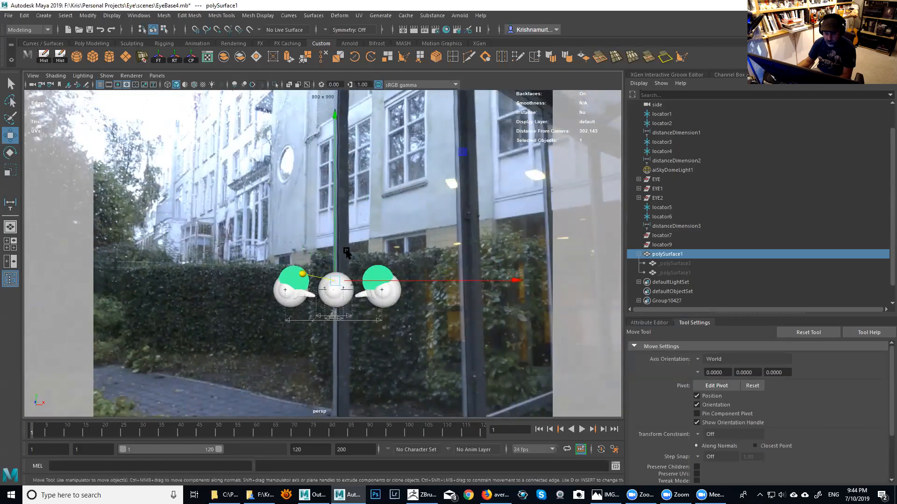
drag(337, 238, 338, 252)
Fit polySurface1 inside the real-world-scaled eyes, moving it to Z -83.642 in the top view and scaling it uniformly to 0.961.
key(r)
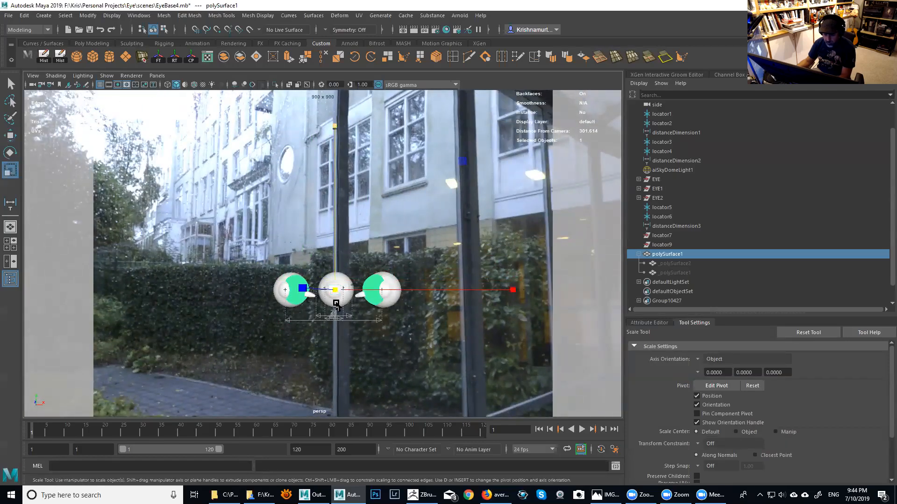
drag(335, 289, 343, 297)
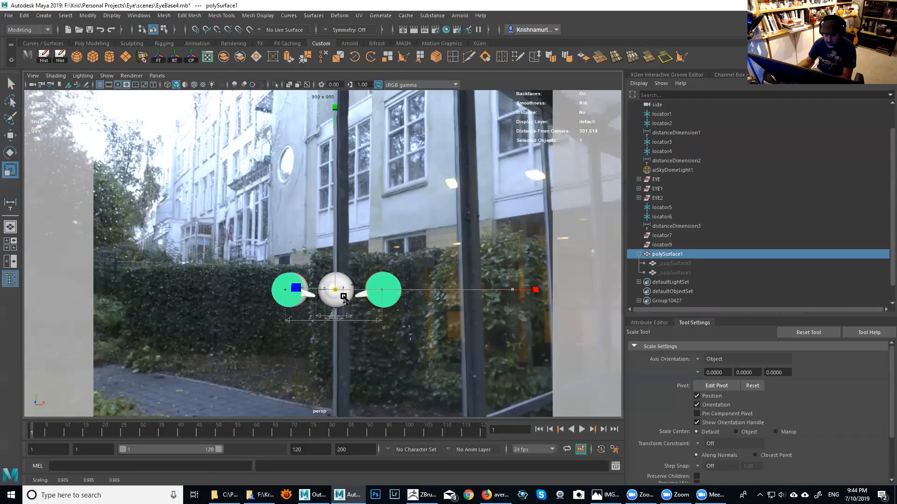
key(space)
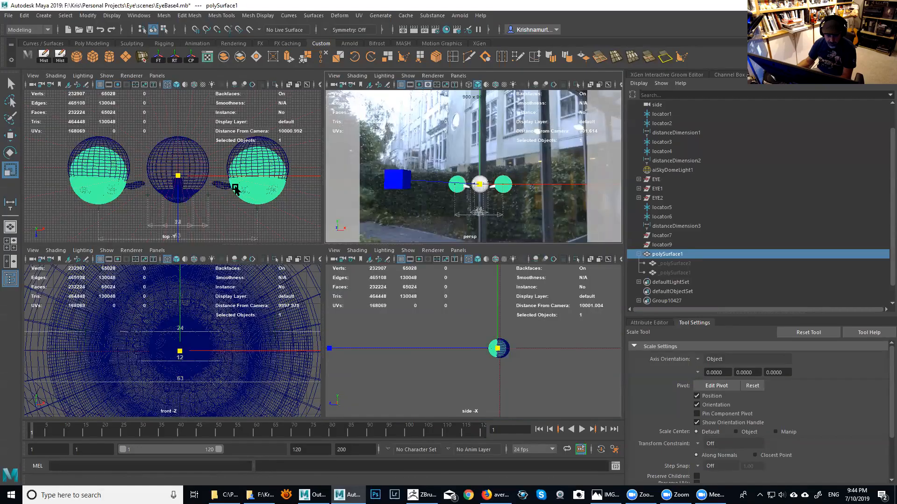
key(space)
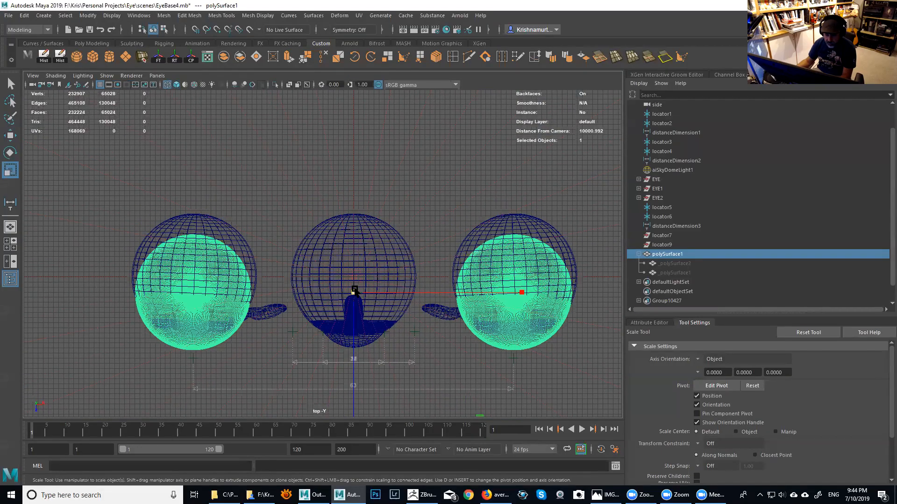
key(w)
drag(354, 322, 350, 308)
key(r)
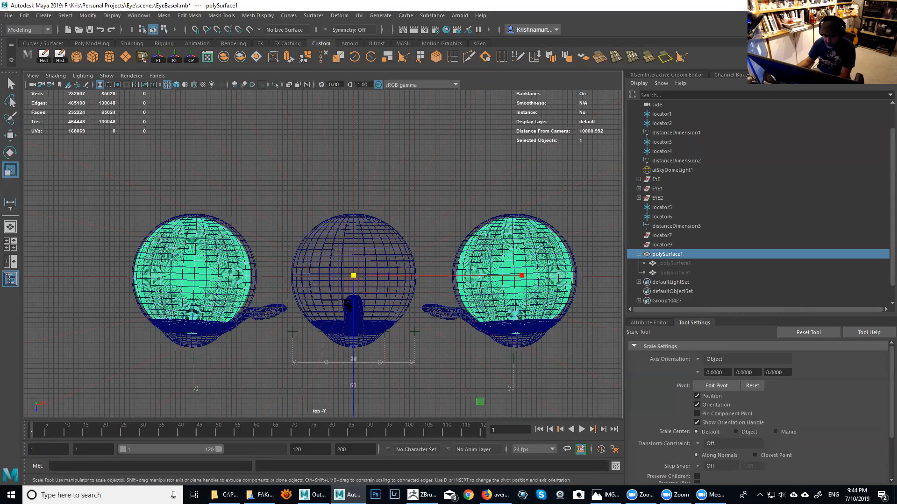
drag(355, 275, 353, 278)
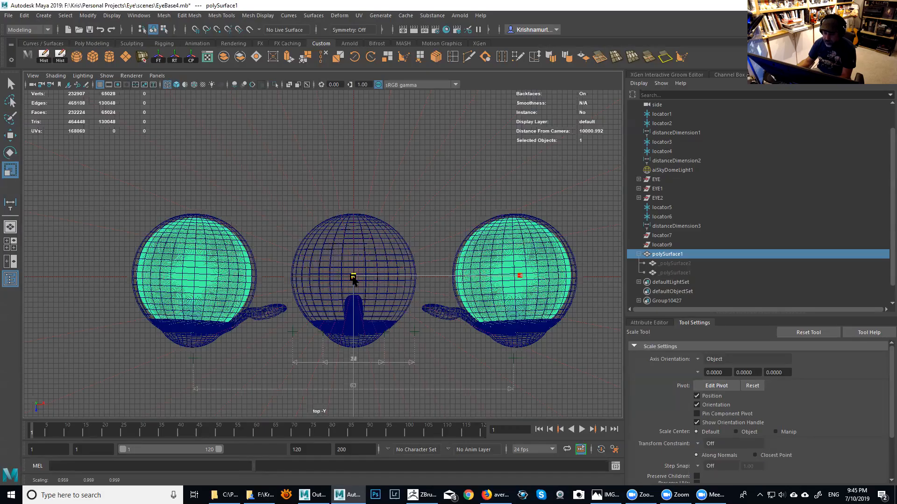
drag(354, 279, 353, 280)
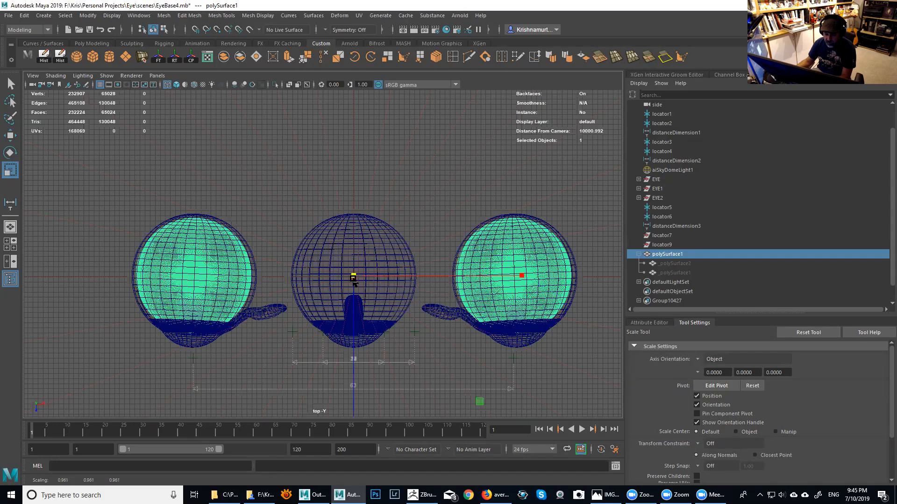
Unhide the head mesh _polySurface2 and the teeth mesh _polySurface1, and view the face in perspective.
key(w)
scroll(426, 281, down, 4)
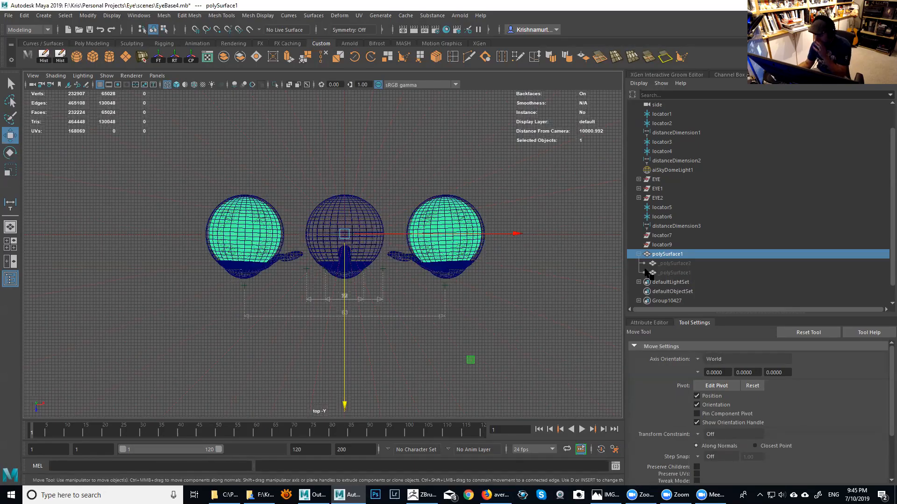
click(669, 264)
shift+click(677, 273)
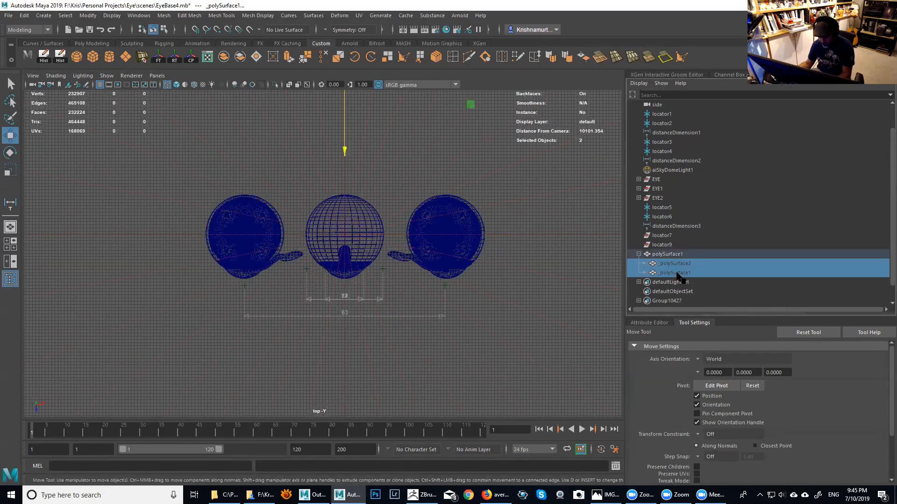
key(shift+h)
key(space)
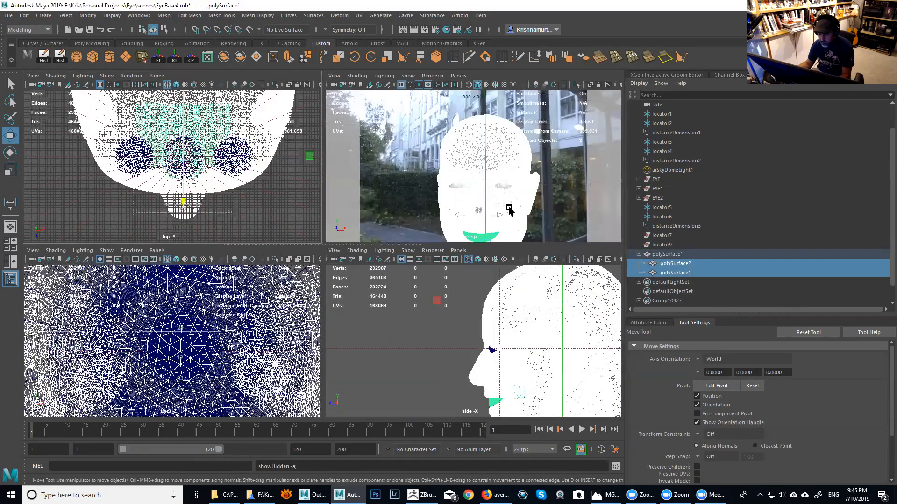
key(space)
alt+drag(498, 199, 452, 181)
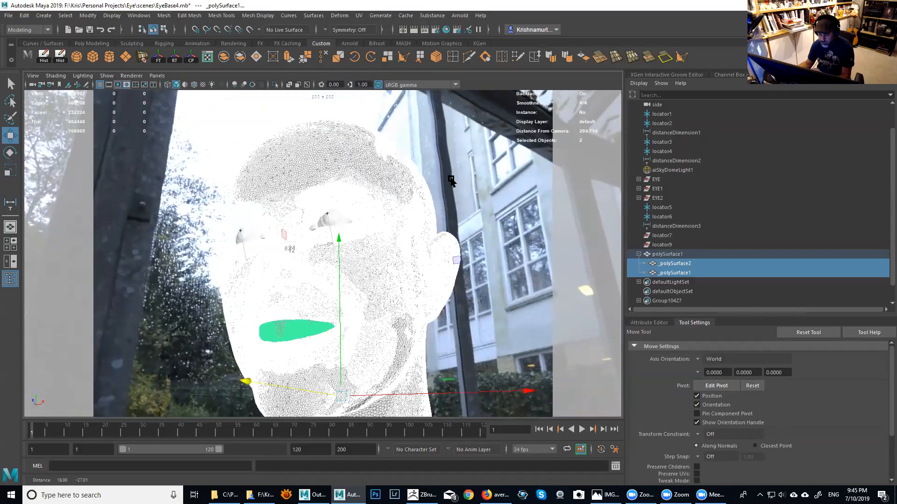
alt+right_drag(452, 180, 473, 242)
alt+drag(472, 242, 505, 201)
Unparent the head and teeth meshes from polySurface1, and open the transform attributes of the imported eyes.
click(673, 264)
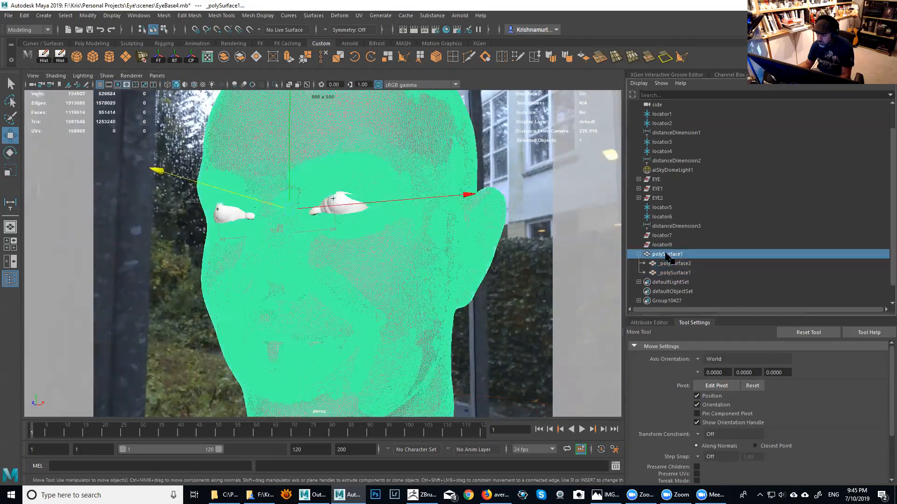
ctrl+click(673, 273)
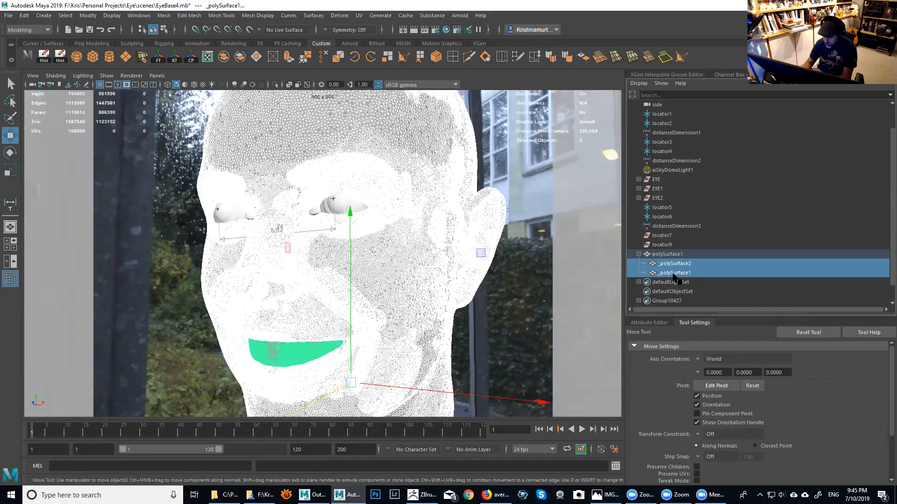
key(shift+p)
click(676, 256)
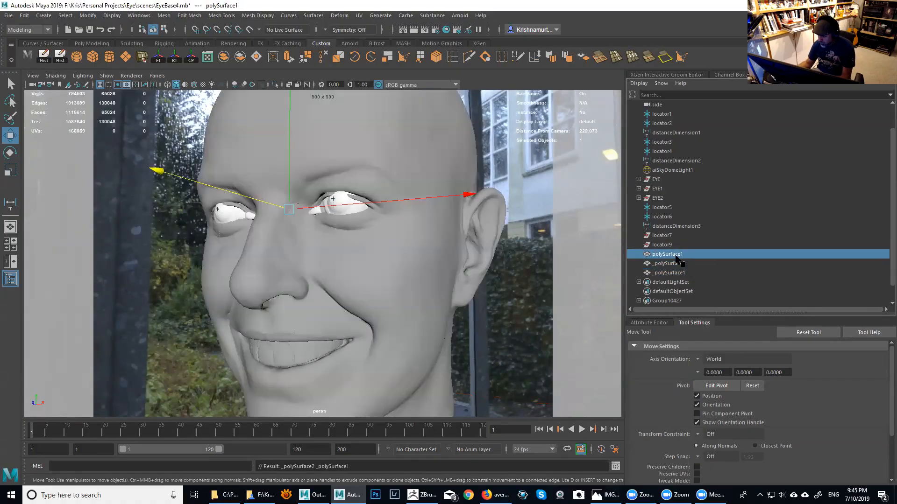
click(663, 323)
click(662, 349)
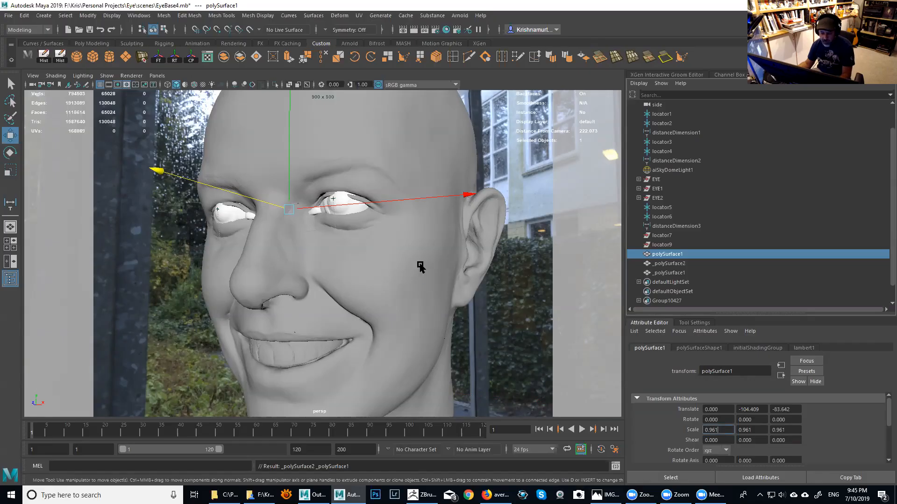
Move the head and teeth meshes together forward to Z -78.766 to fit the eyelids around the real-world-scaled eyes.
alt+drag(420, 266, 551, 260)
alt+drag(414, 252, 464, 261)
click(667, 263)
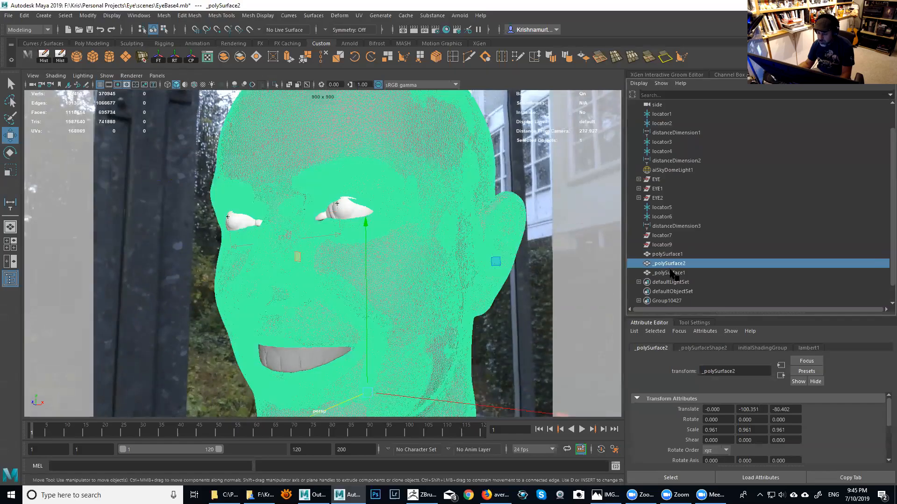
ctrl+click(674, 272)
alt+right_drag(397, 279, 432, 322)
alt+middle_drag(432, 322, 444, 258)
mouse_move(444, 259)
alt+mouse_down()
mouse_move(456, 242)
mouse_move(428, 264)
alt+mouse_up()
drag(381, 344, 389, 299)
Lower the head and teeth meshes together to Y -100.8 to center the eyes in the eyelid openings.
alt+right_drag(389, 299, 492, 273)
alt+drag(492, 274, 286, 245)
alt+middle_drag(287, 245, 352, 238)
alt+drag(352, 238, 360, 225)
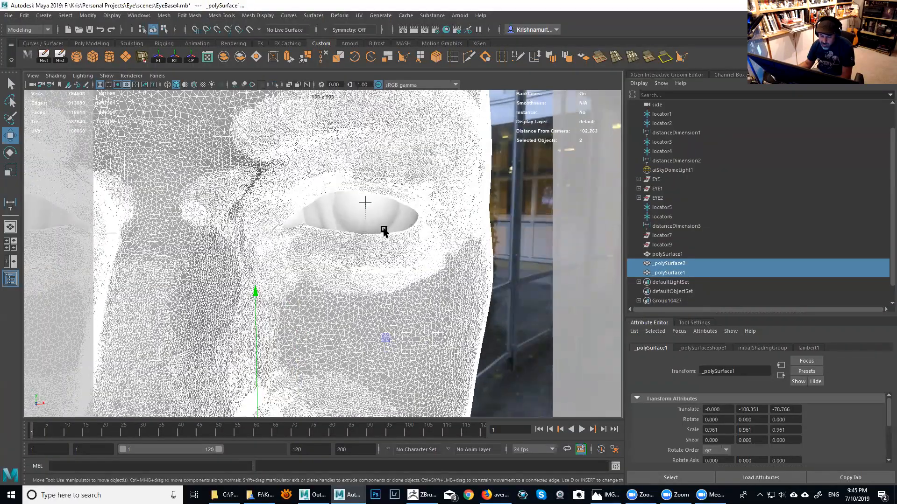
alt+right_drag(386, 235, 383, 266)
alt+middle_drag(383, 266, 415, 229)
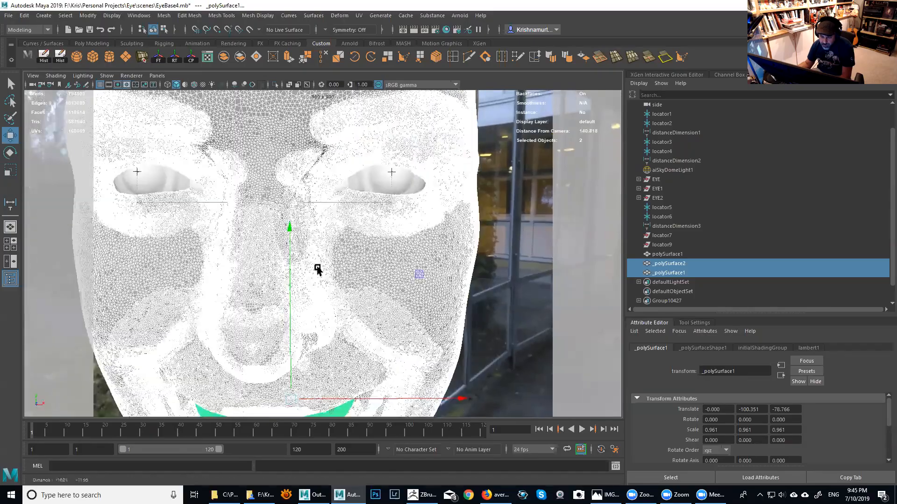
drag(290, 276, 511, 247)
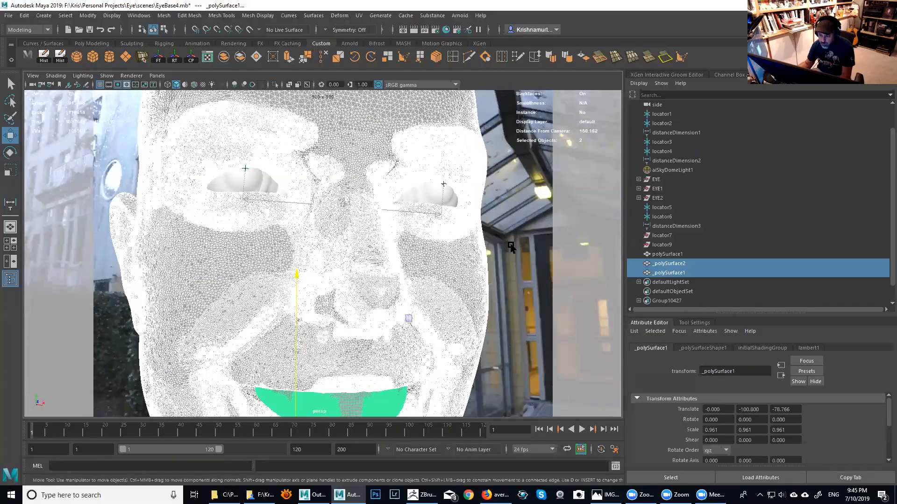
click(511, 247)
Reselect the head and teeth meshes and move them together forward to Z -77.986.
alt+drag(441, 262, 492, 254)
alt+drag(416, 196, 358, 269)
alt+right_drag(358, 269, 314, 312)
click(304, 311)
alt+drag(304, 310, 320, 274)
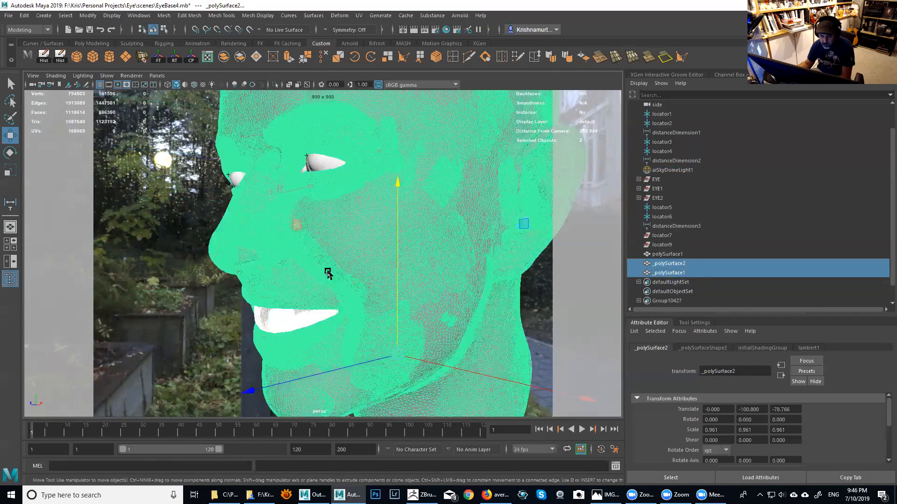
alt+drag(345, 312, 350, 369)
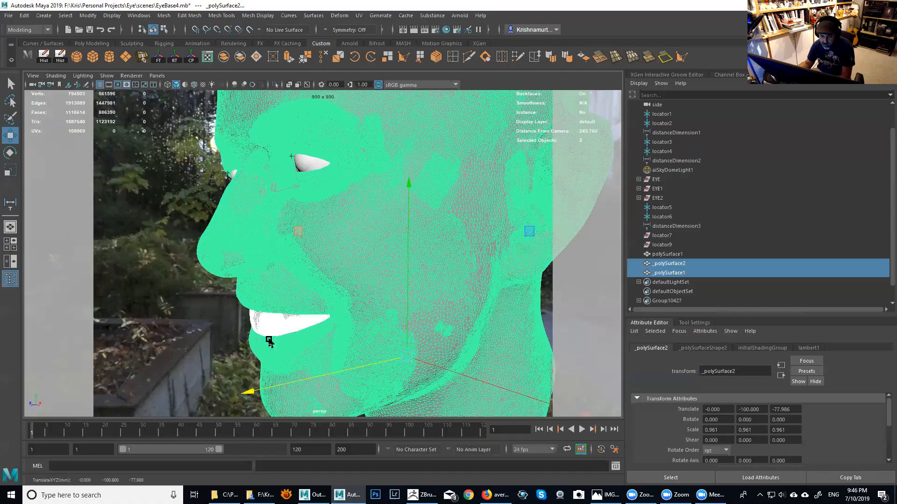
click(198, 327)
Check the eyelids against the eyeballs and shift the head and teeth meshes together back to Z -78.184.
alt+drag(290, 310, 346, 304)
alt+right_drag(346, 304, 262, 218)
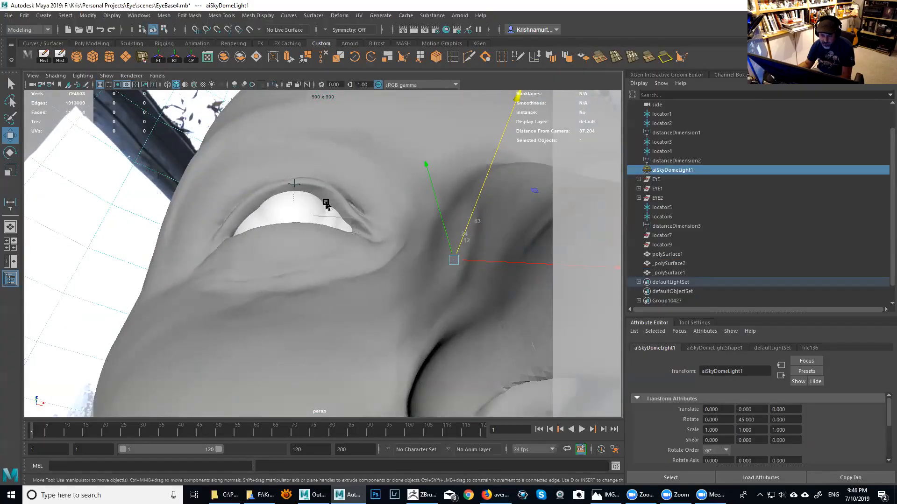
alt+drag(301, 201, 293, 239)
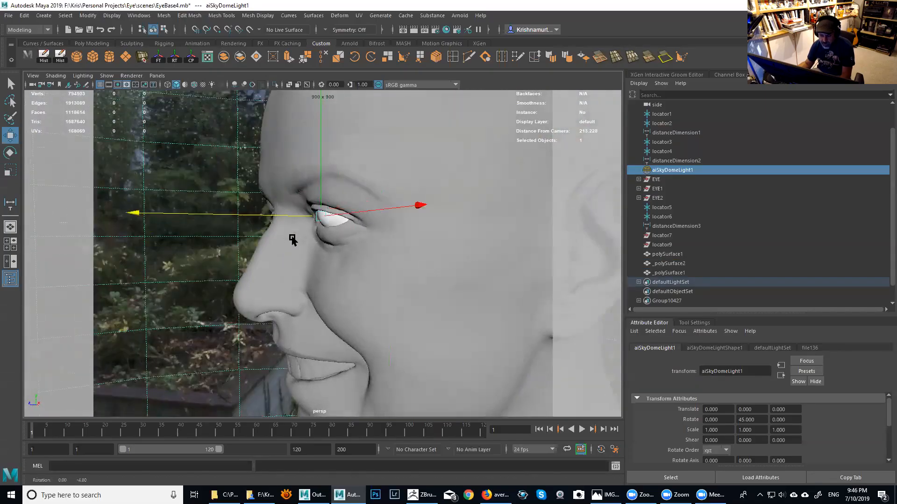
click(329, 347)
shift+click(315, 369)
alt+drag(294, 304, 228, 257)
alt+right_drag(229, 257, 300, 346)
drag(300, 348, 355, 281)
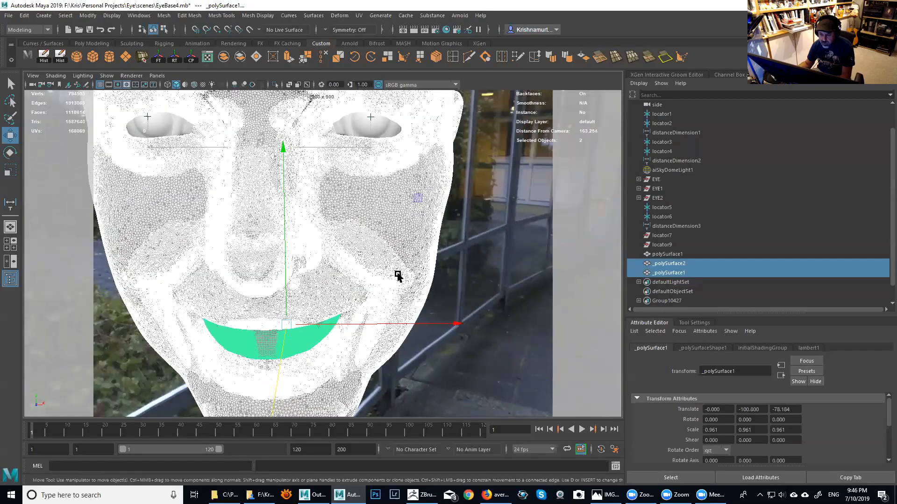
click(475, 260)
Examine how the eyelids sit around the eyes in close-up, from the front, both profiles and below.
alt+drag(341, 248, 350, 284)
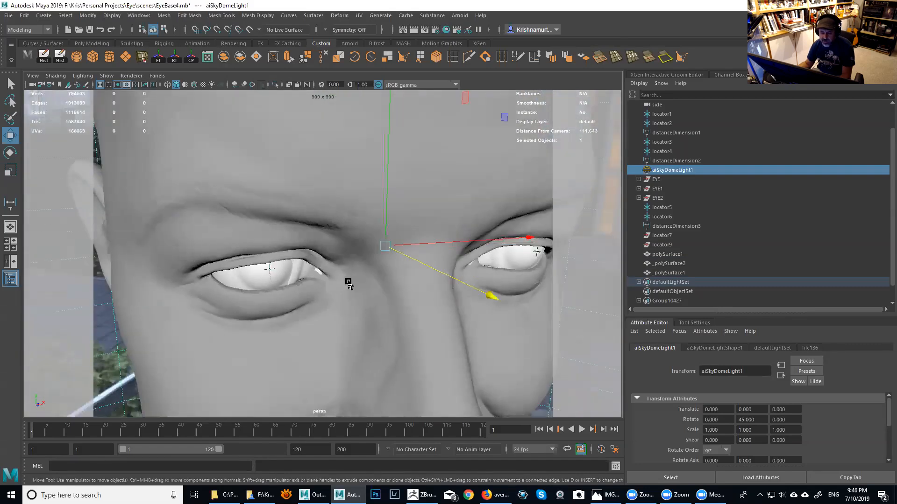
alt+drag(281, 297, 217, 283)
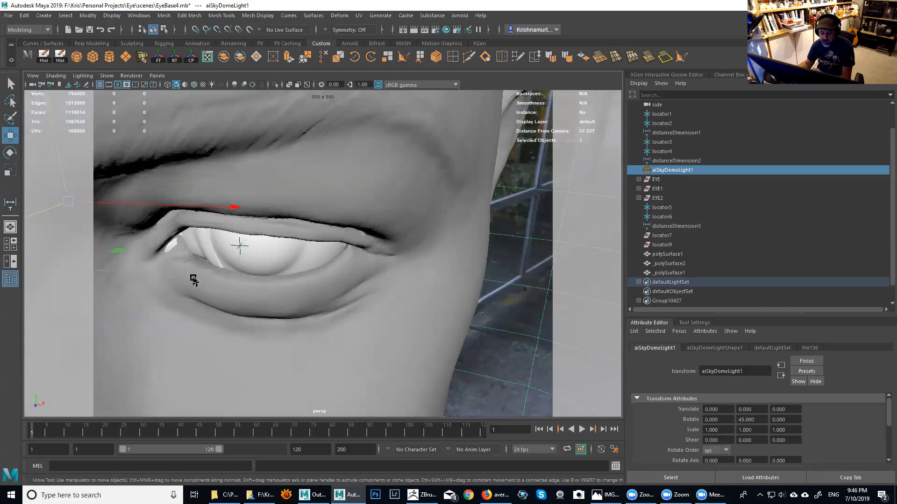
alt+drag(296, 288, 372, 293)
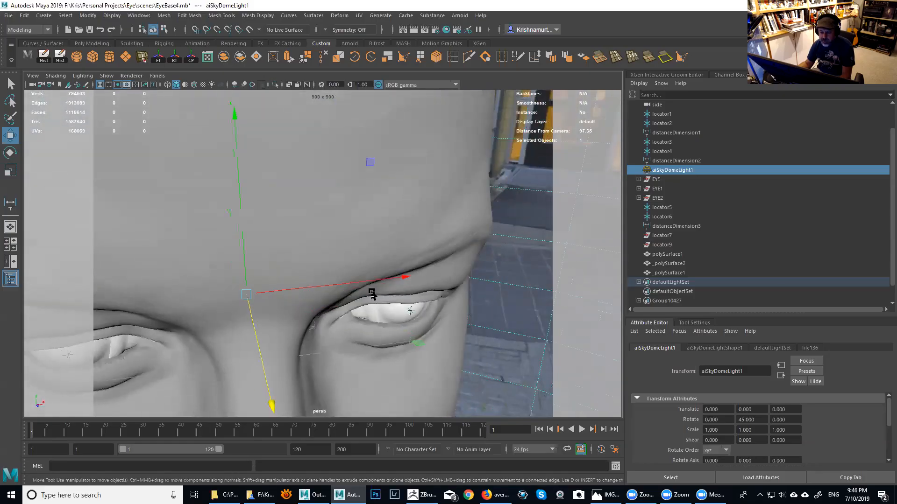
alt+drag(285, 339, 331, 281)
alt+drag(350, 279, 276, 238)
alt+drag(340, 248, 409, 237)
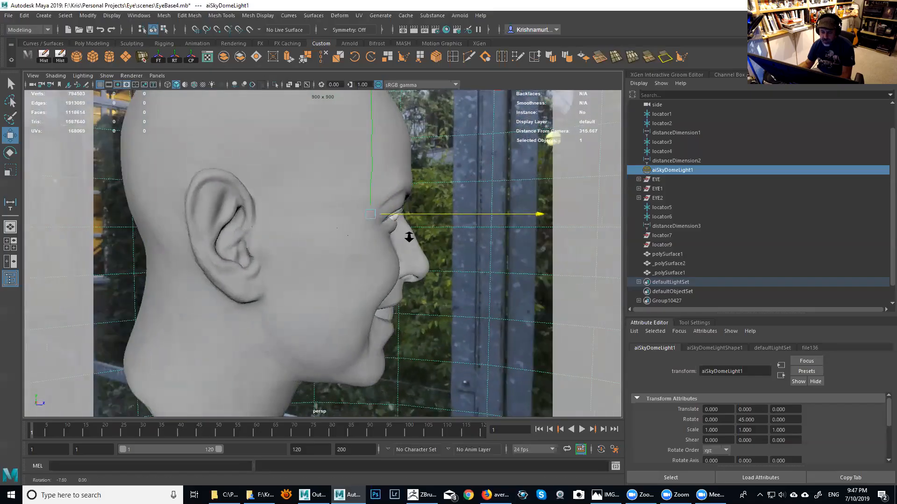
scroll(409, 237, up, 8)
alt+drag(345, 222, 273, 223)
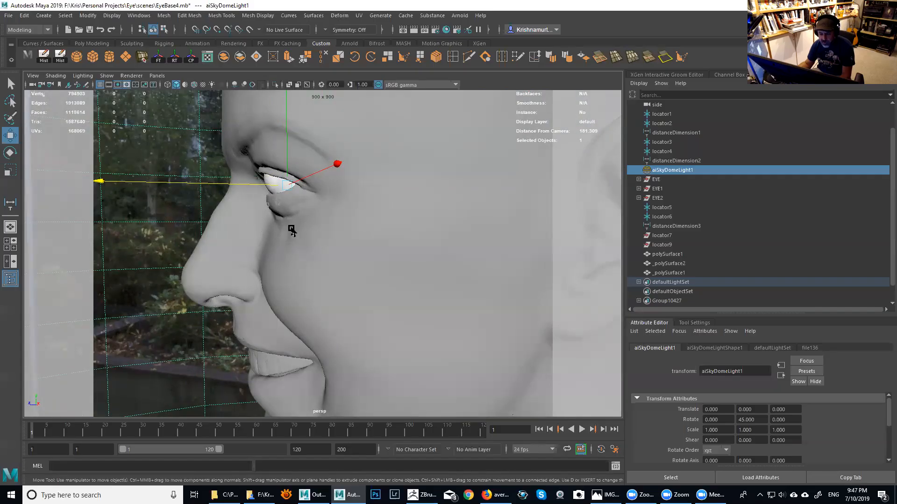
alt+drag(273, 224, 281, 223)
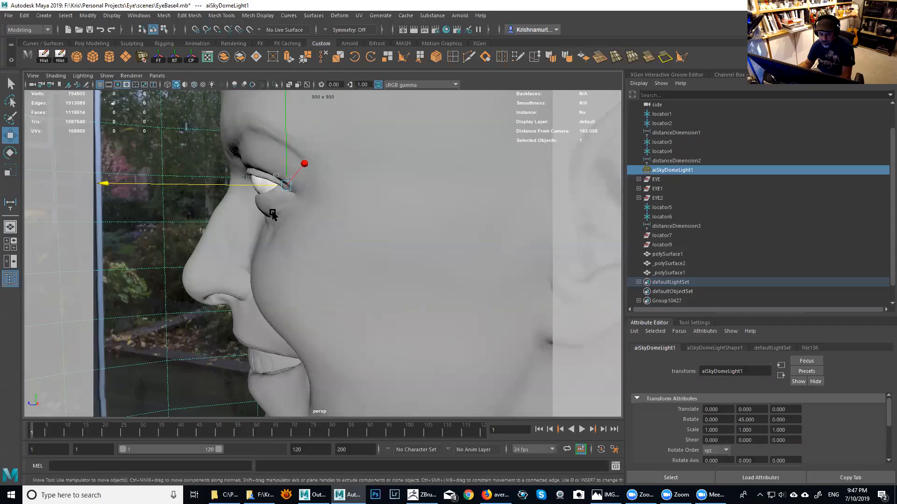
alt+drag(270, 230, 282, 189)
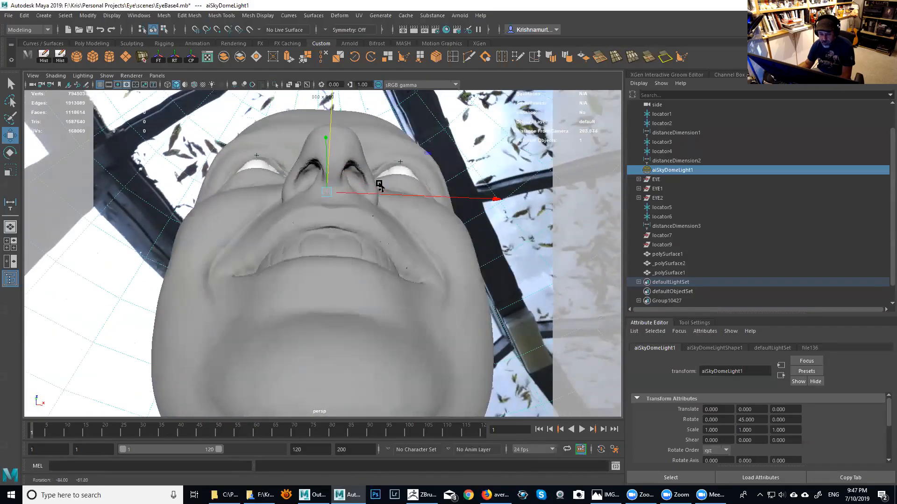
alt+drag(394, 190, 333, 208)
alt+right_drag(333, 208, 326, 212)
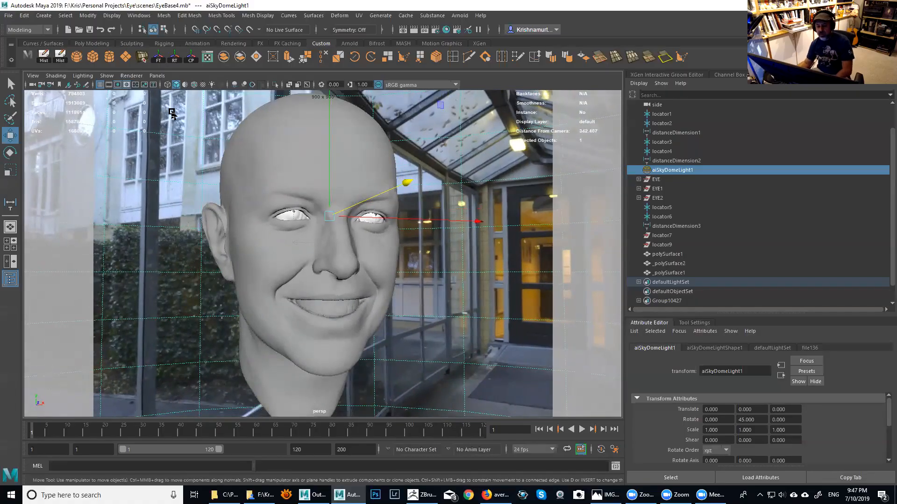
Start saving the scene under a new name and set the destination to the Jessica project's scenes folder.
click(9, 16)
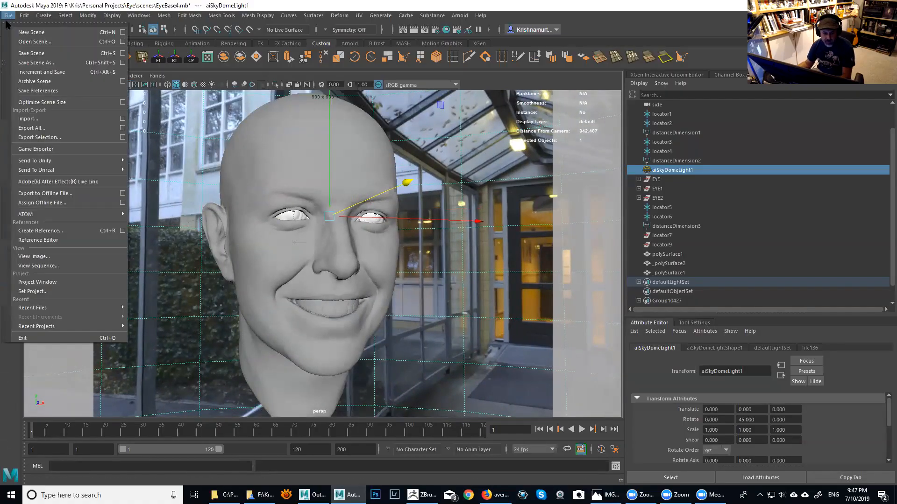
click(269, 168)
click(92, 336)
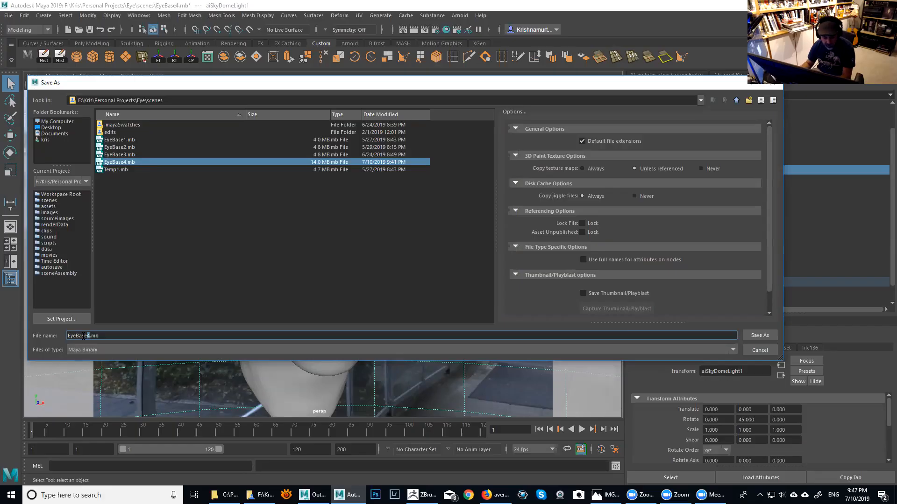
text(5)
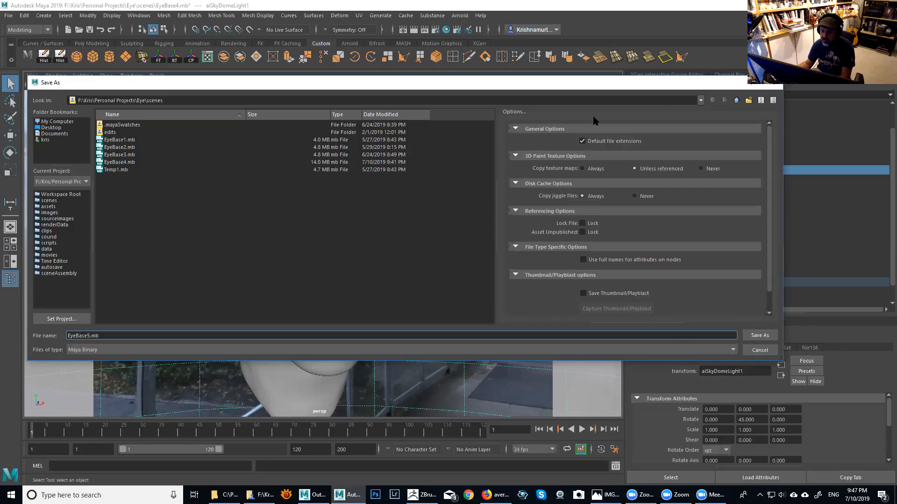
click(700, 101)
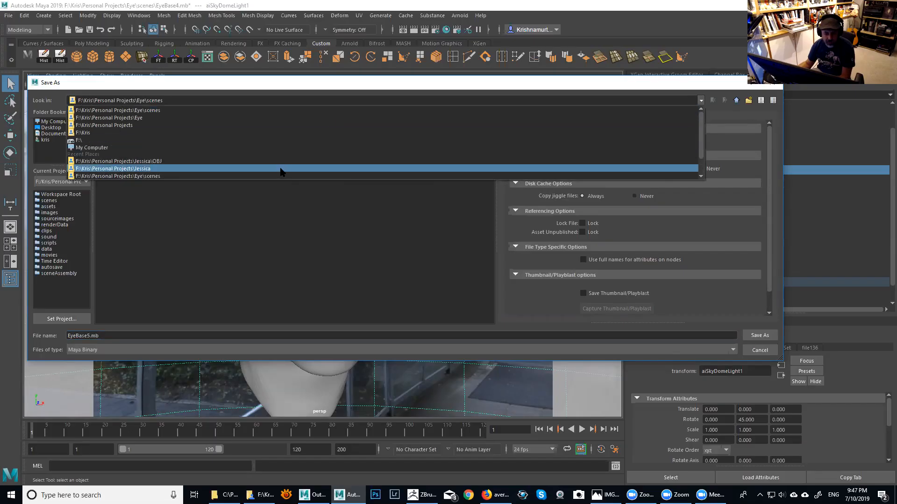
click(280, 173)
text(F:\Kris\Personal Projects\Jessica)
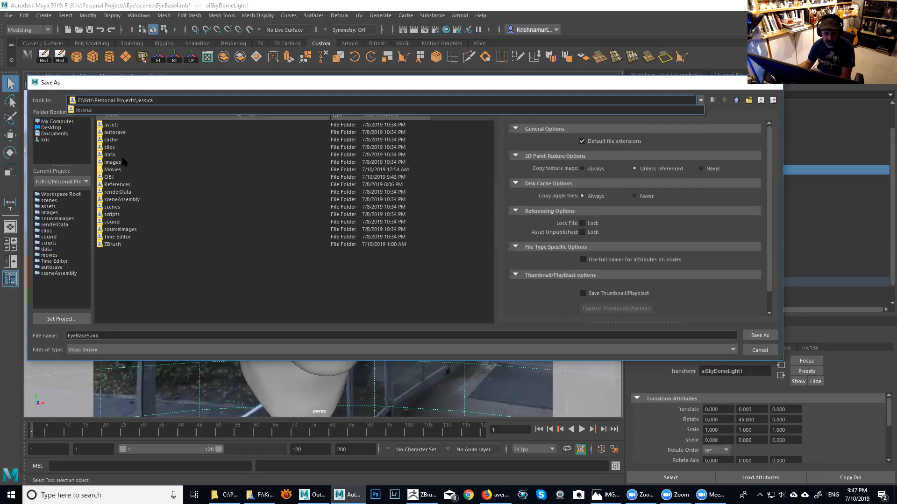
double_click(112, 207)
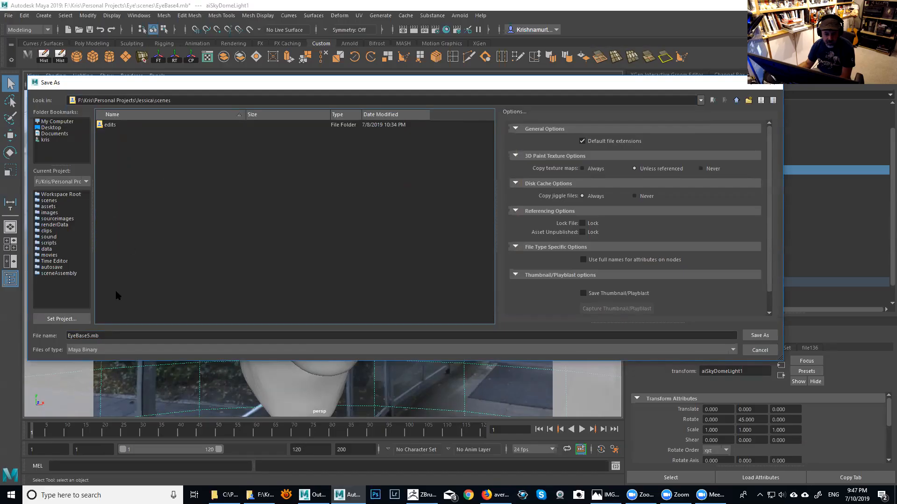
Name the scene file JessicaPortrait1.mb and save it as Maya Binary.
click(88, 337)
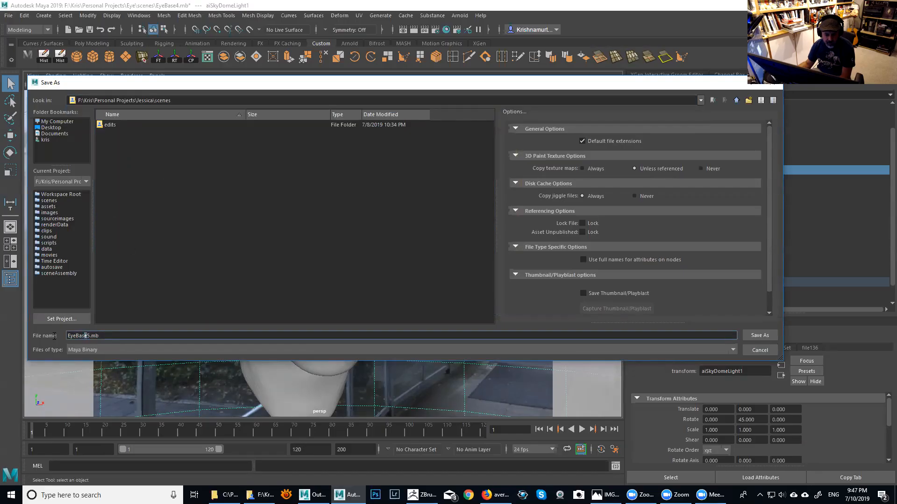
key(shift+Home)
text(k)
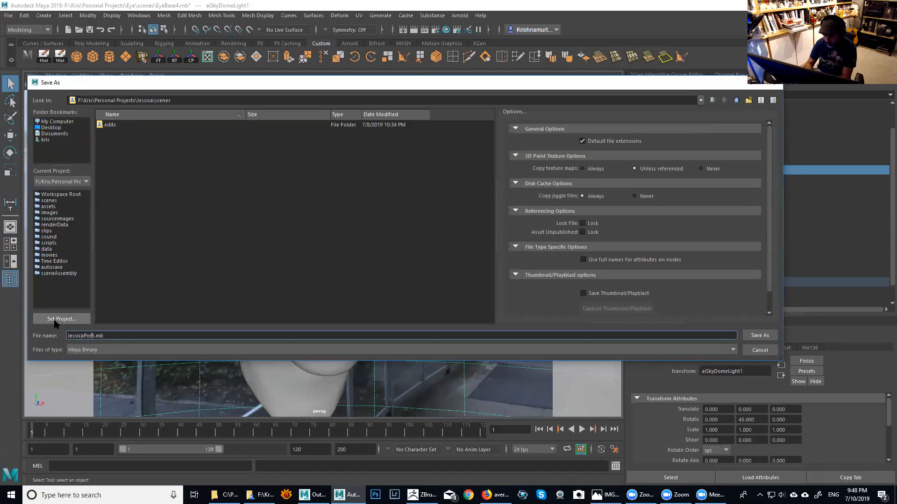
key(Delete)
key(Left)
key(Left)
key(Left)
key(Left)
key(Left)
key(Left)
key(Left)
key(Left)
key(Left)
key(Left)
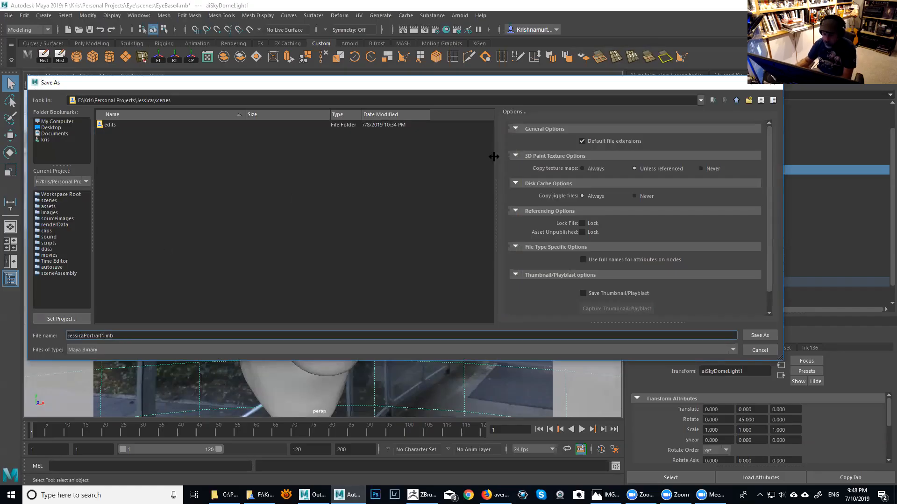
click(761, 338)
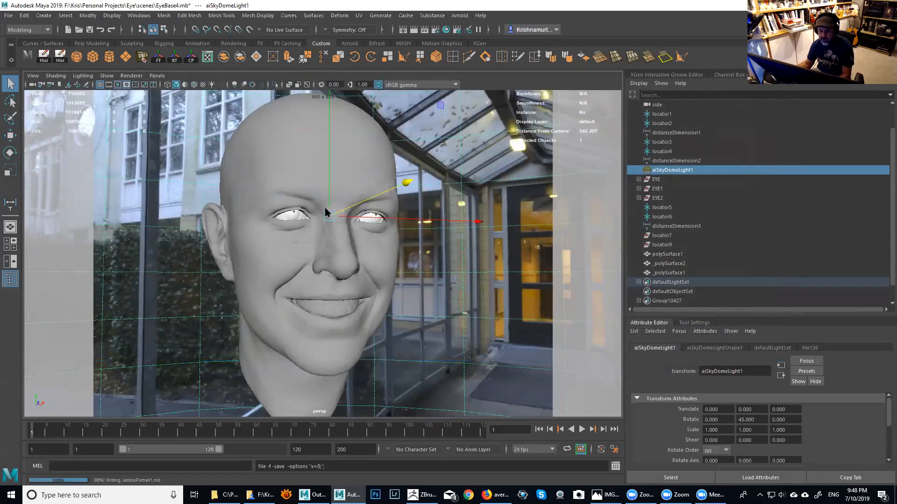
Frame the head in a three-quarter close-up and render it in the Arnold RenderView.
key(w)
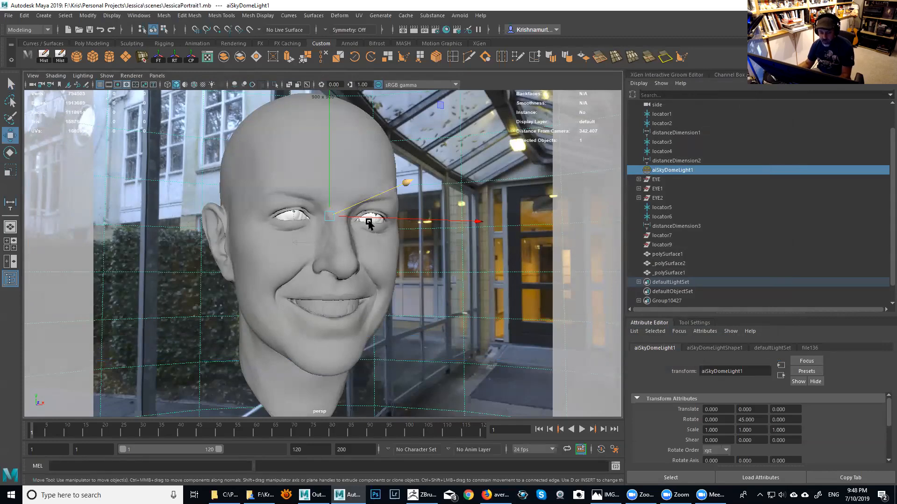
mouse_move(341, 218)
alt+mouse_down()
mouse_move(360, 236)
mouse_move(356, 226)
alt+mouse_up()
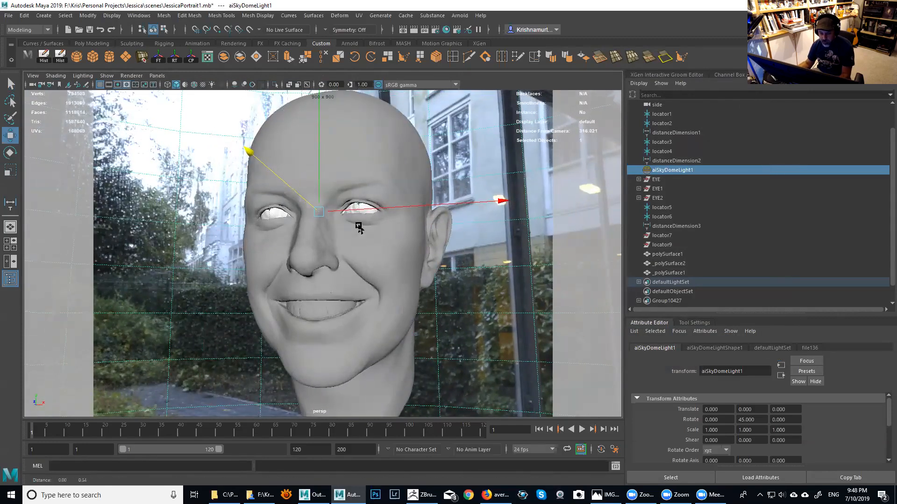
alt+drag(443, 220, 445, 227)
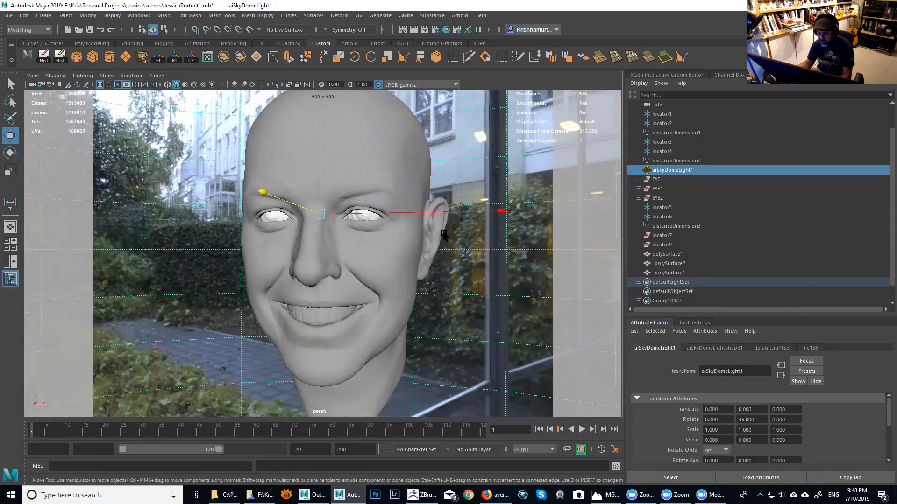
mouse_move(417, 250)
alt+mouse_down()
mouse_move(435, 243)
mouse_move(416, 251)
alt+mouse_up()
alt+right_drag(416, 250, 422, 262)
mouse_move(422, 262)
alt+mouse_down()
mouse_move(427, 285)
mouse_move(414, 251)
alt+mouse_up()
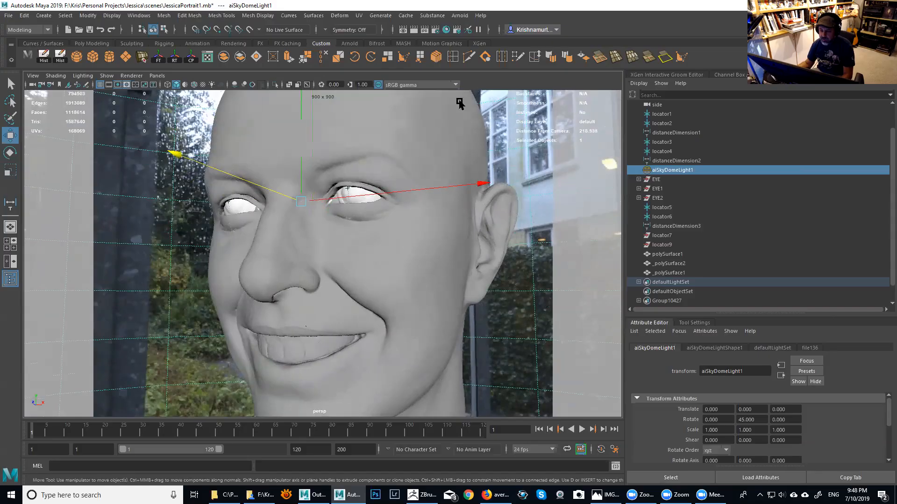
click(459, 16)
key(Escape)
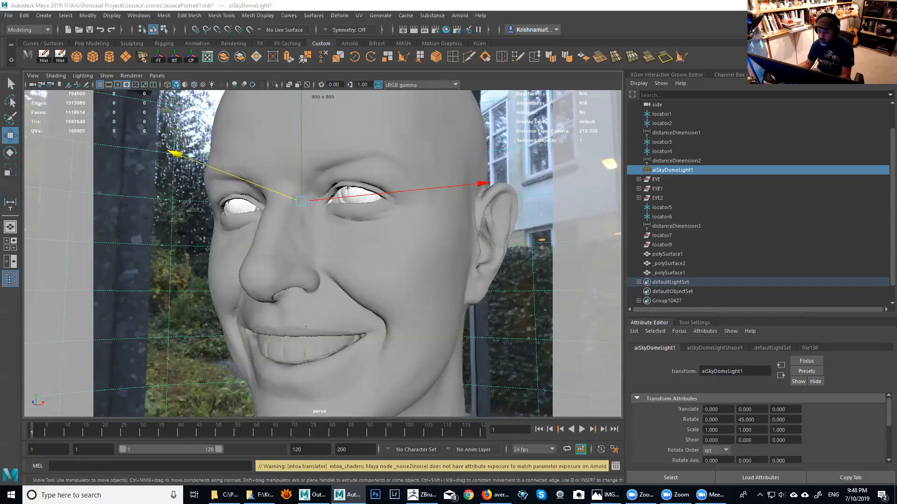
drag(599, 1, 599, 101)
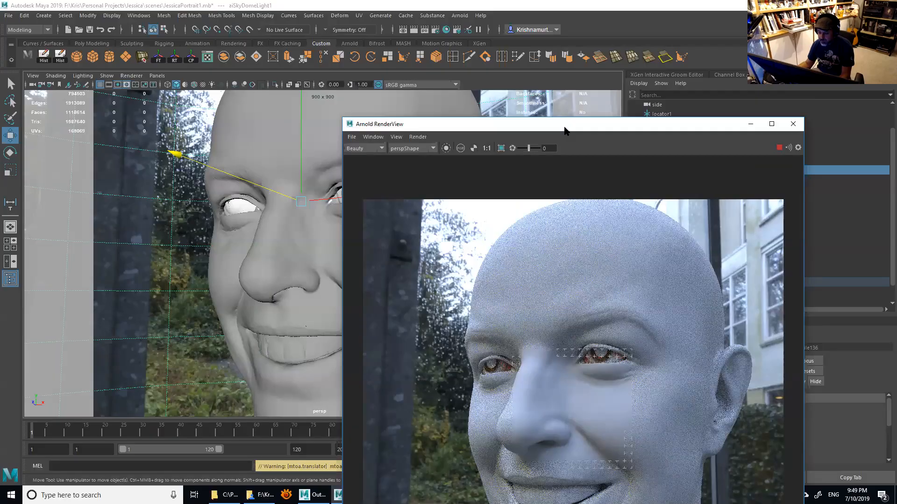
drag(565, 127, 518, 49)
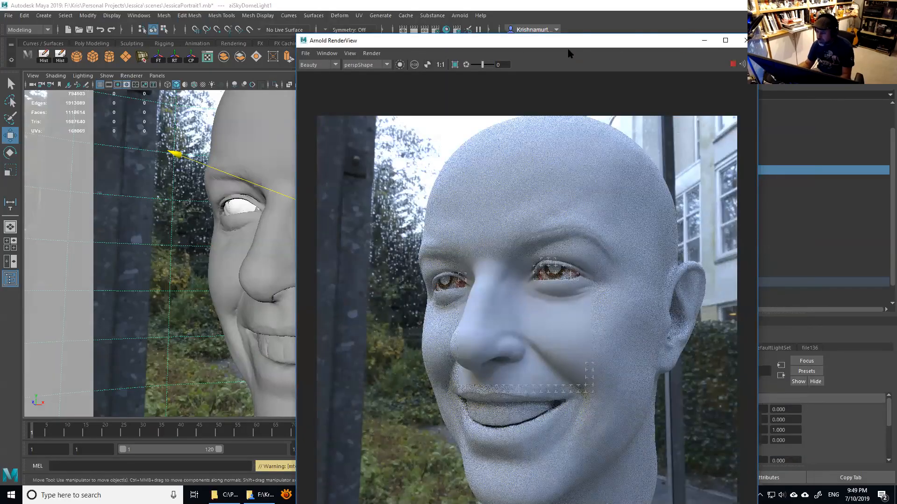
drag(568, 50, 372, 69)
Identify the imported meshes and delete the ZBrush eyes mesh, polySurface1, keeping the head and teeth.
click(680, 273)
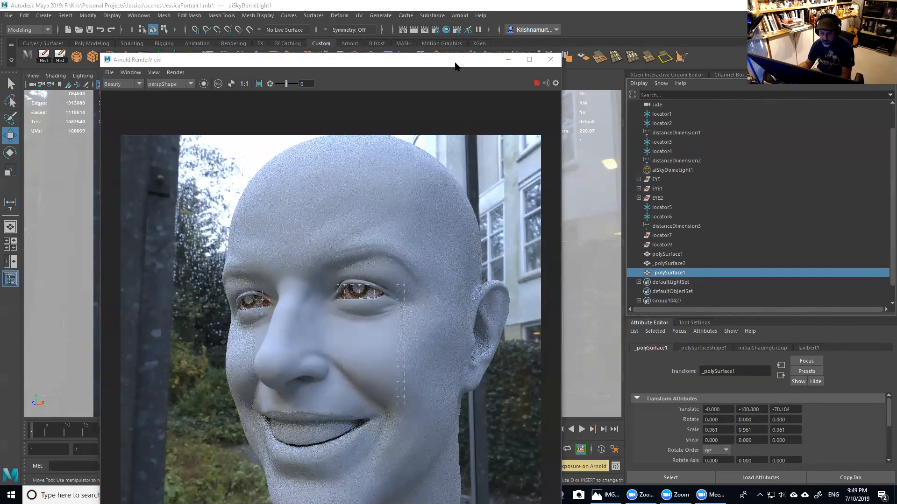
drag(455, 66, 453, 366)
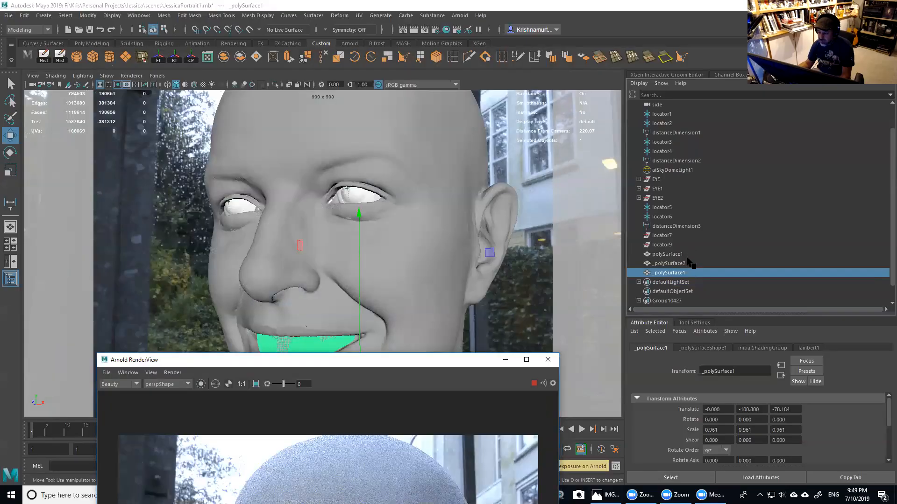
click(687, 263)
click(681, 254)
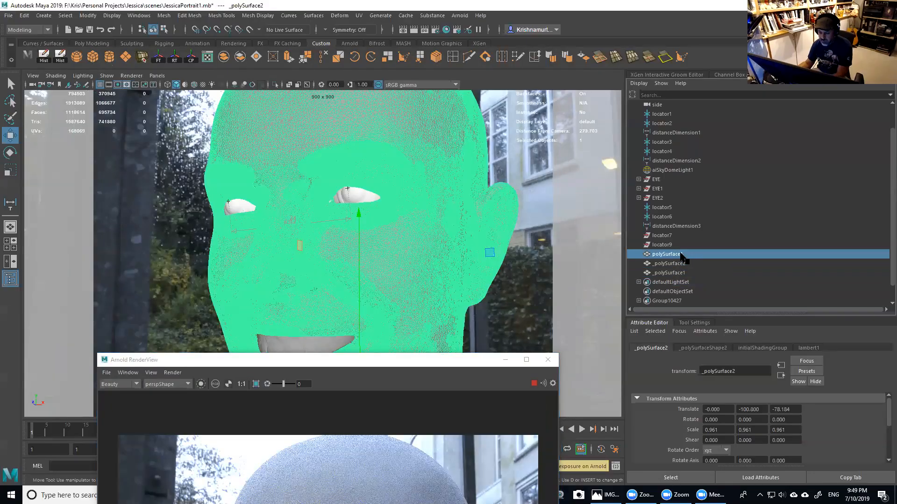
key(Delete)
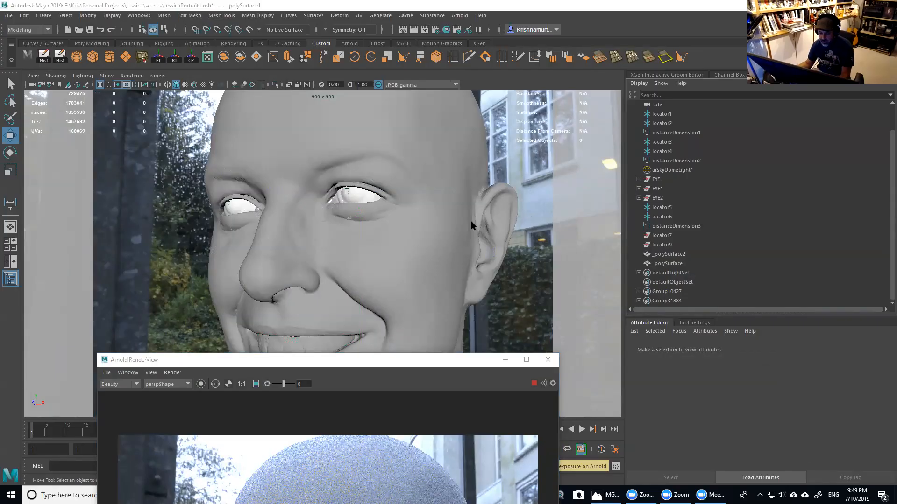
Check the live render of the head and eyes from three-quarter and low front angles, and close the render view.
drag(425, 360, 490, 44)
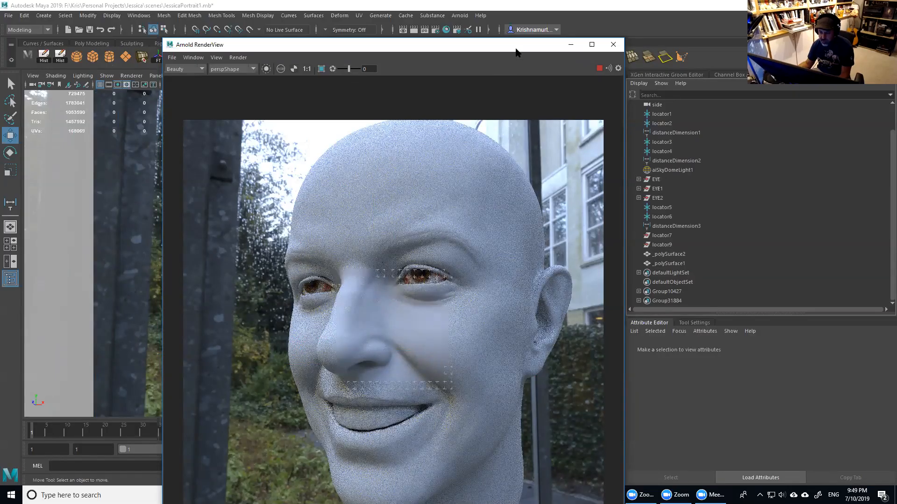
drag(519, 49, 581, 49)
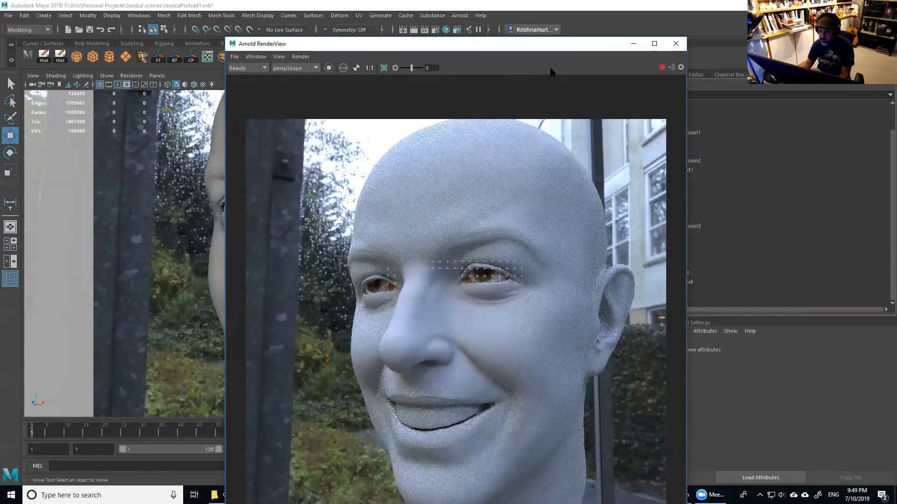
alt+drag(190, 202, 209, 186)
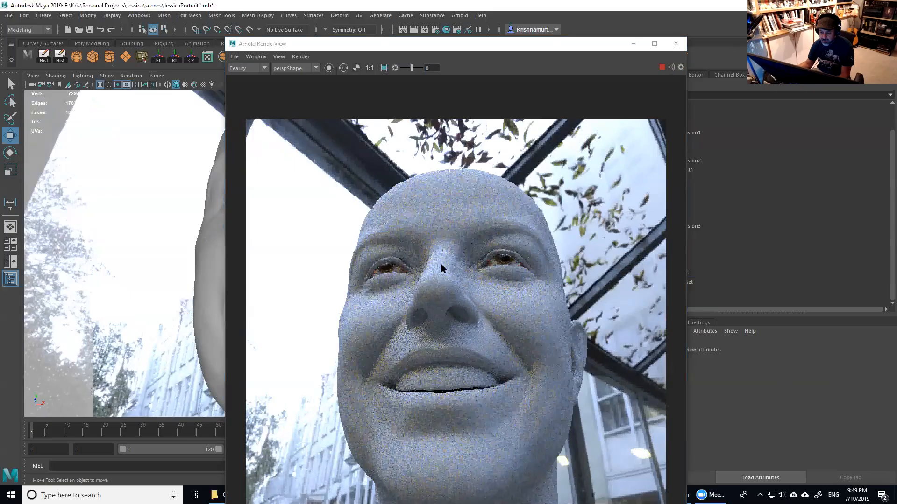
alt+drag(177, 249, 182, 252)
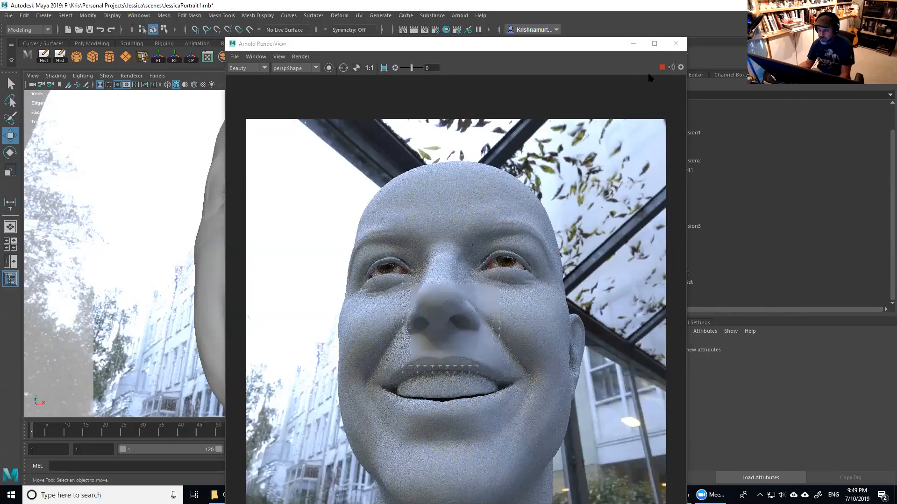
click(662, 68)
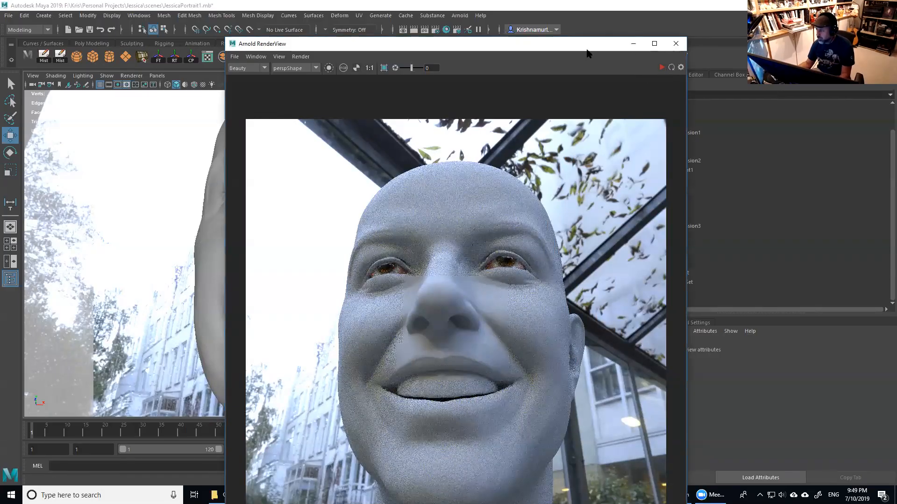
click(675, 43)
Hide locators 1 to 6 and the three distance dimensions.
alt+drag(333, 284, 294, 318)
alt+right_drag(295, 318, 260, 271)
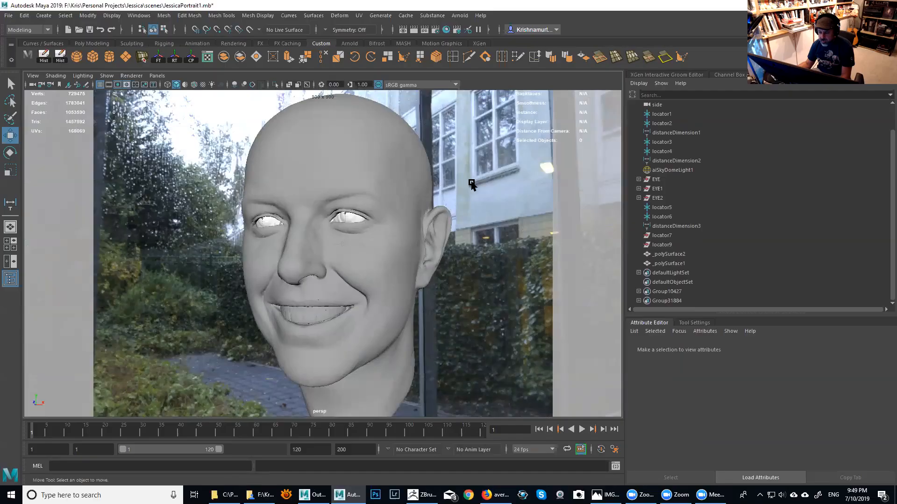
alt+right_drag(470, 184, 389, 153)
alt+drag(389, 152, 591, 186)
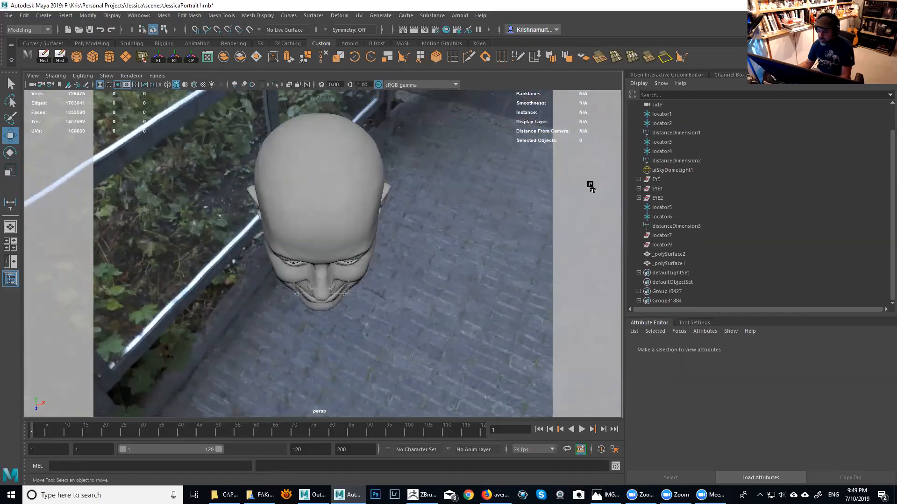
alt+drag(461, 214, 651, 222)
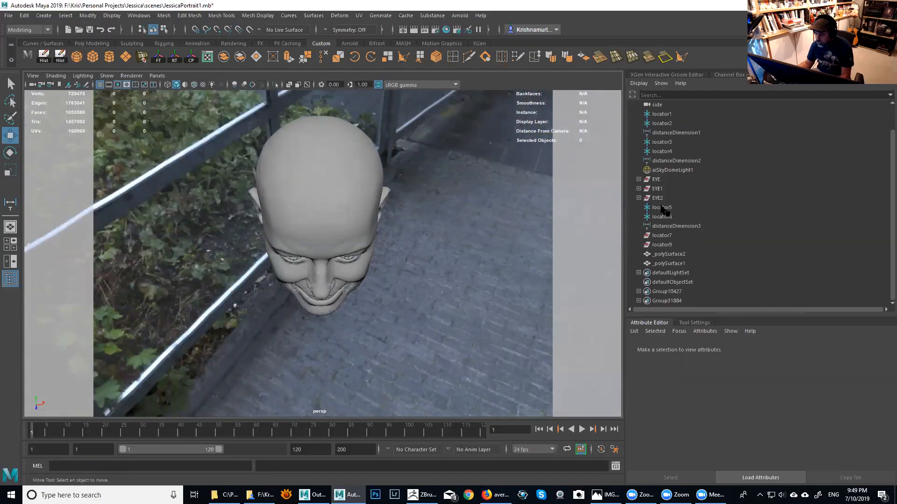
click(662, 207)
shift+click(668, 227)
ctrl+click(663, 160)
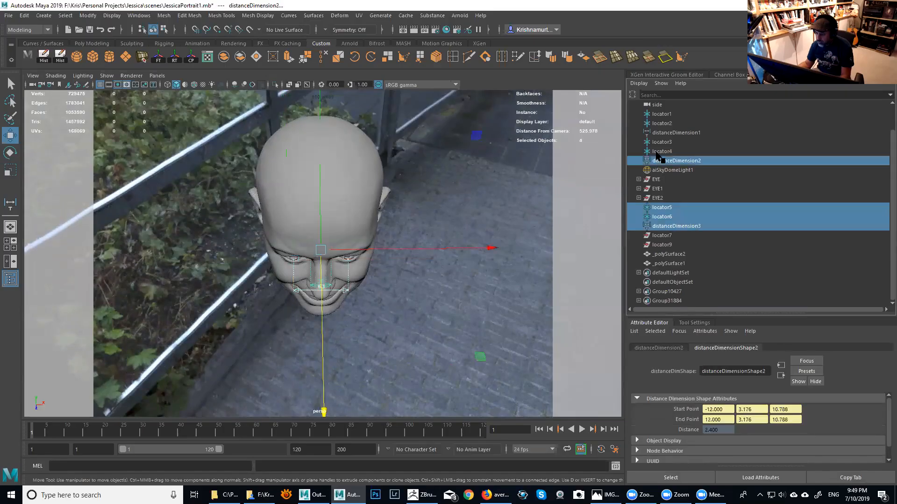
ctrl+click(663, 151)
ctrl+click(661, 142)
ctrl+click(661, 134)
ctrl+click(661, 123)
ctrl+click(661, 114)
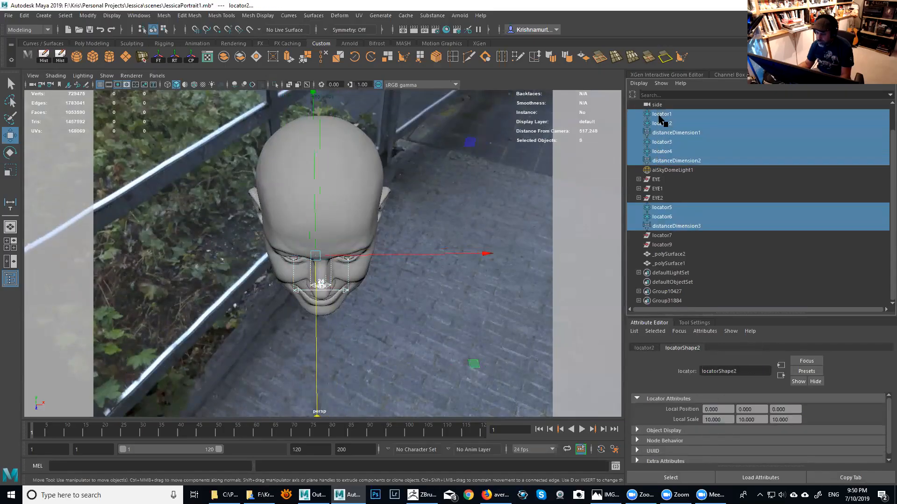
key(ctrl+h)
Hide the aiSkyDomeLight1 environment light.
alt+drag(436, 266, 423, 278)
click(563, 249)
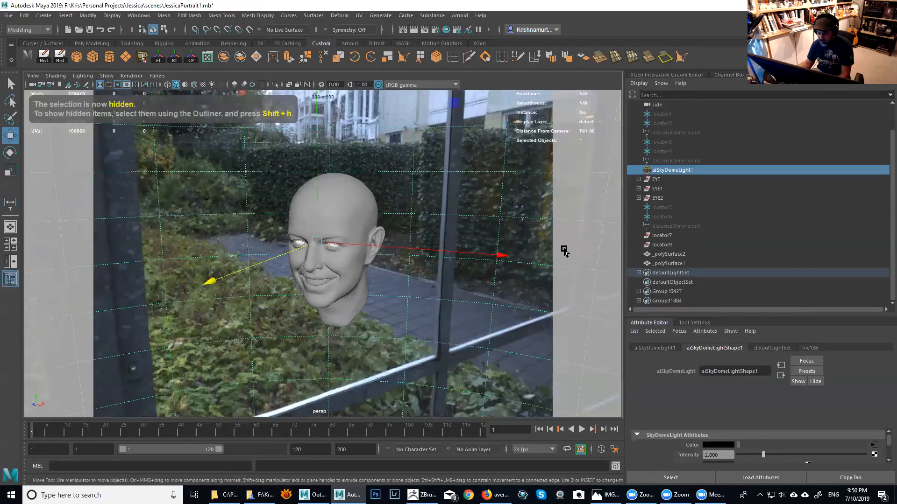
key(ctrl+h)
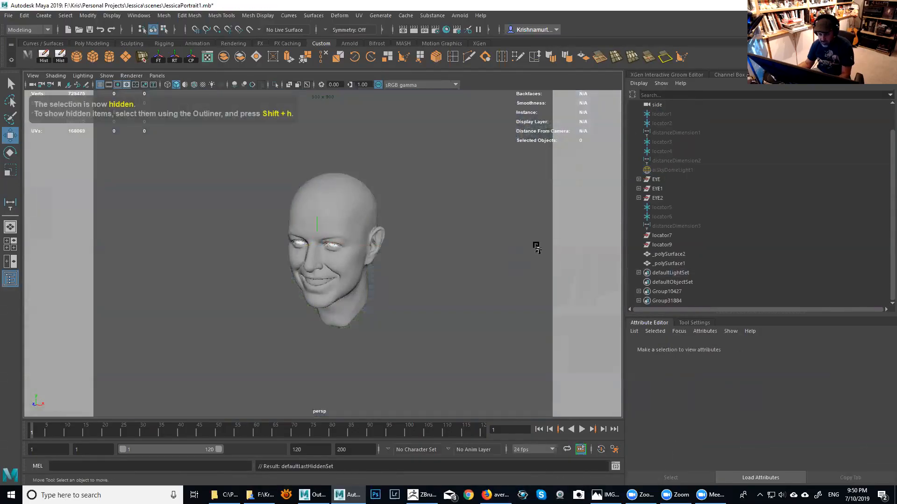
Start importing a file and browse up from the OBJ folder to the Personal Projects folder.
alt+drag(533, 246, 456, 244)
alt+right_drag(456, 244, 234, 223)
alt+drag(421, 257, 517, 278)
alt+right_drag(516, 278, 567, 337)
mouse_move(403, 303)
alt+mouse_down()
mouse_move(315, 300)
mouse_move(320, 316)
mouse_move(302, 312)
alt+mouse_up()
click(8, 16)
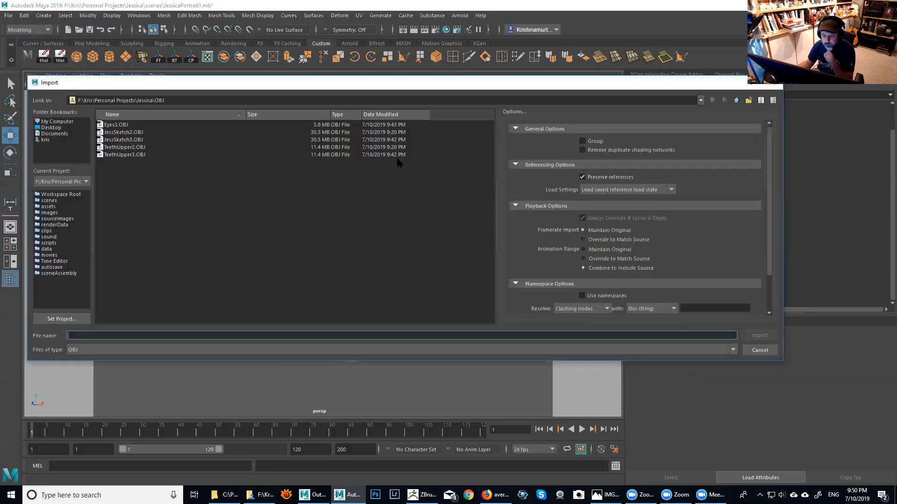
click(736, 101)
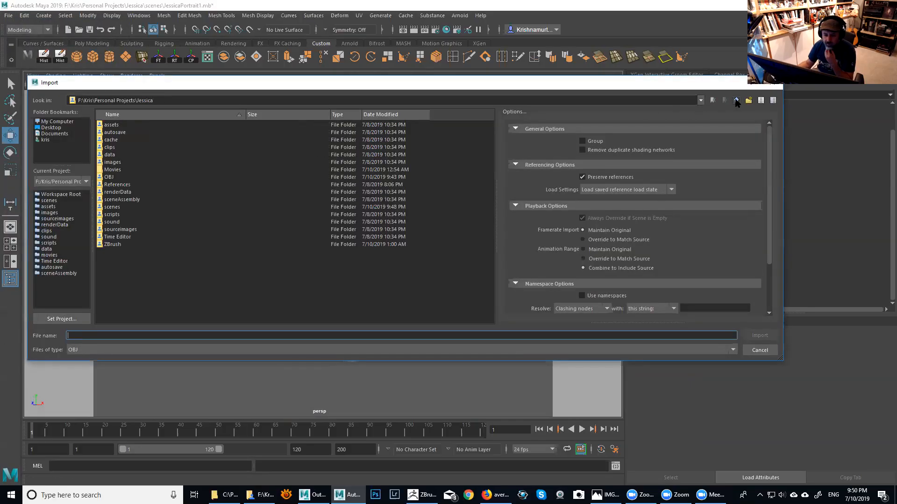
key(BackSpace)
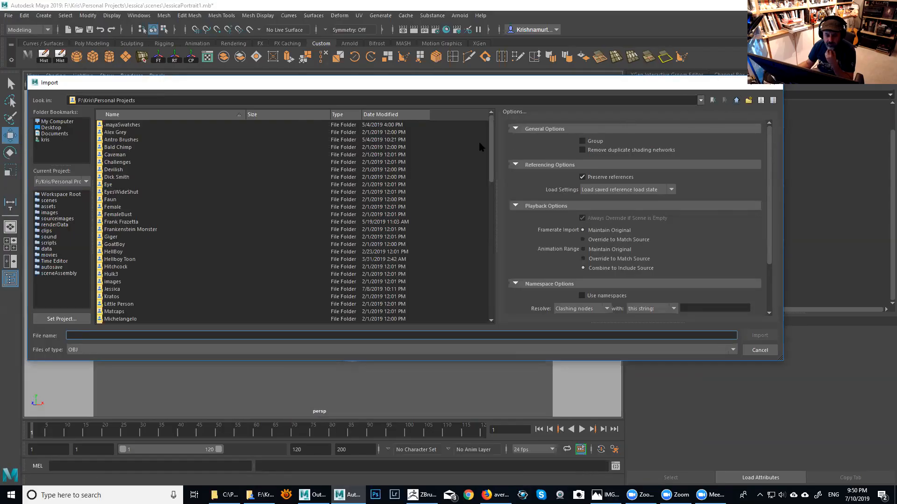
Show Maya Binary files sorted by modification date and import StudioLighting+ClayShaders1.mb.
drag(491, 160, 495, 202)
click(236, 351)
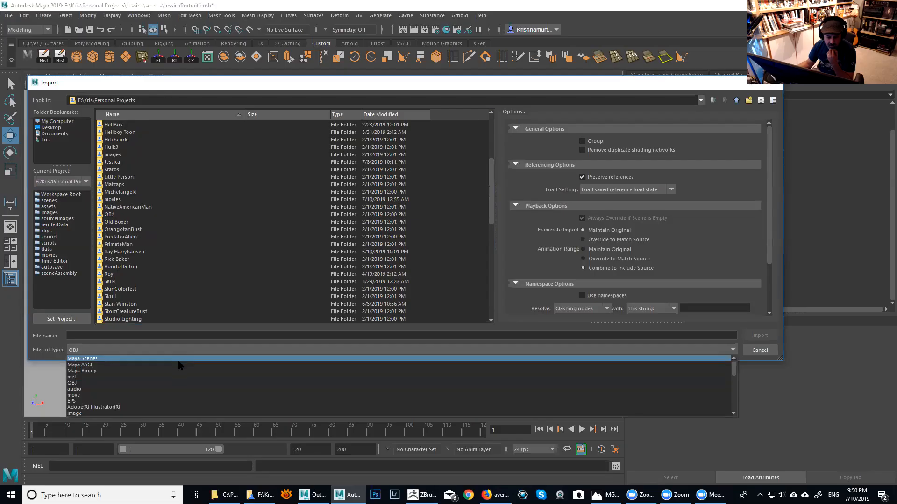
click(177, 371)
drag(493, 202, 492, 265)
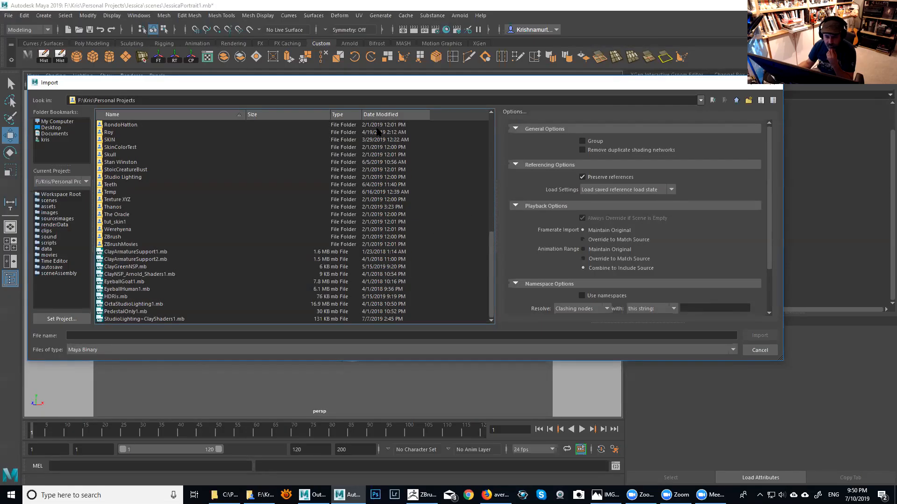
click(385, 116)
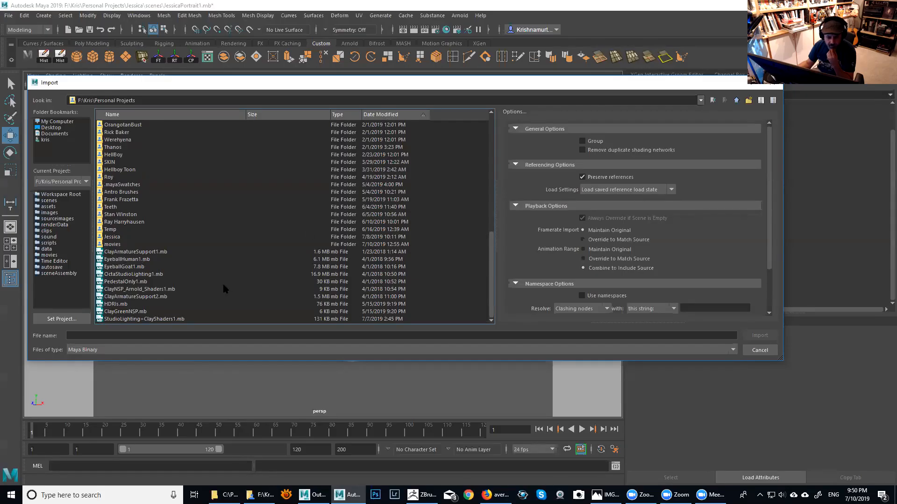
click(174, 319)
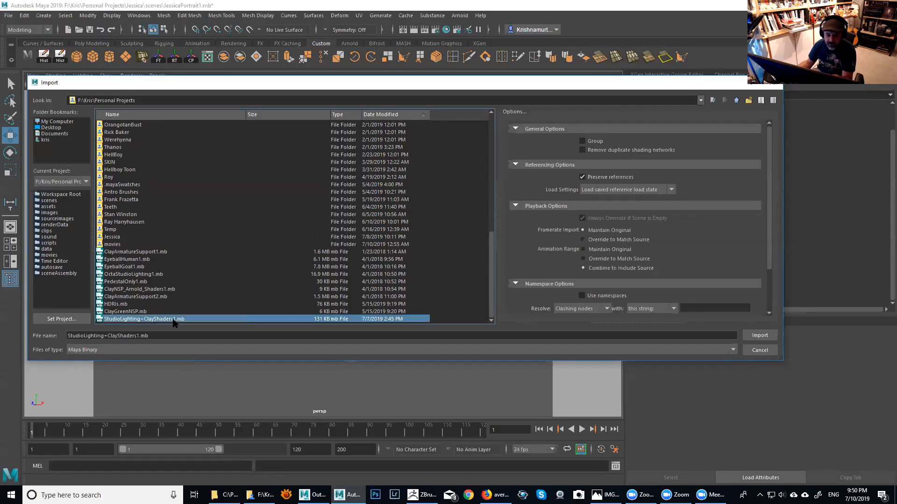
click(756, 340)
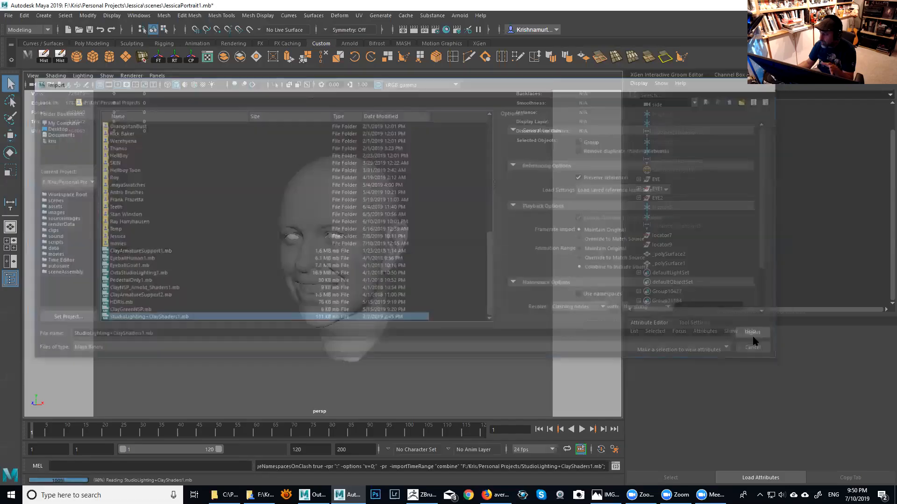
Inspect the imported studio lighting around the head, select the ClayRed sphere and open the Hypershade.
alt+right_drag(357, 241, 384, 282)
alt+drag(384, 283, 330, 288)
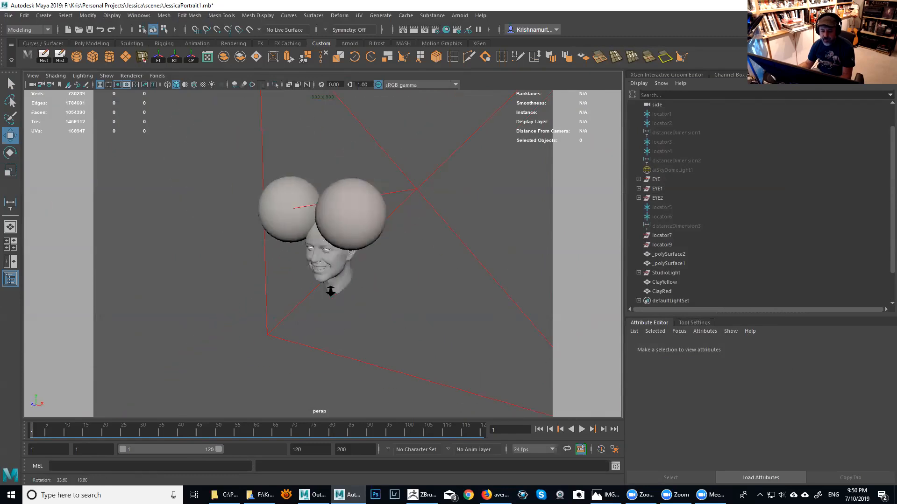
alt+right_drag(330, 288, 336, 227)
alt+drag(336, 227, 369, 235)
alt+right_drag(368, 235, 387, 266)
alt+drag(387, 267, 368, 257)
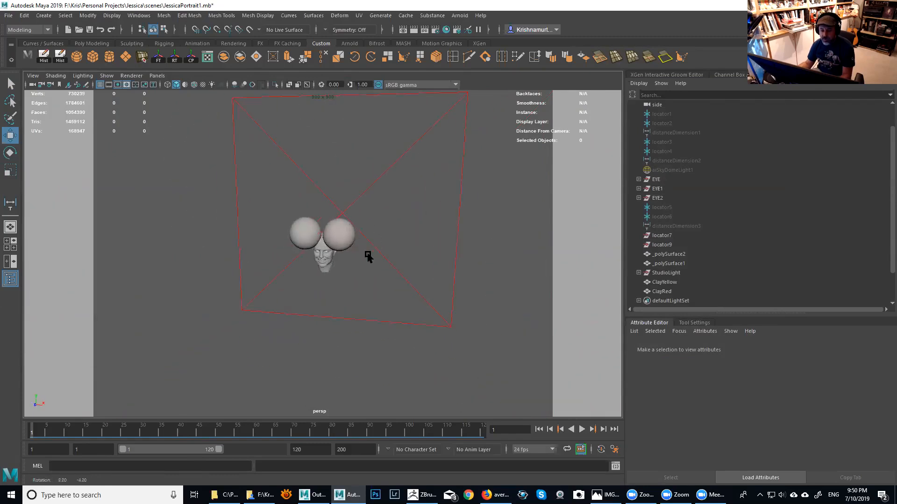
click(336, 233)
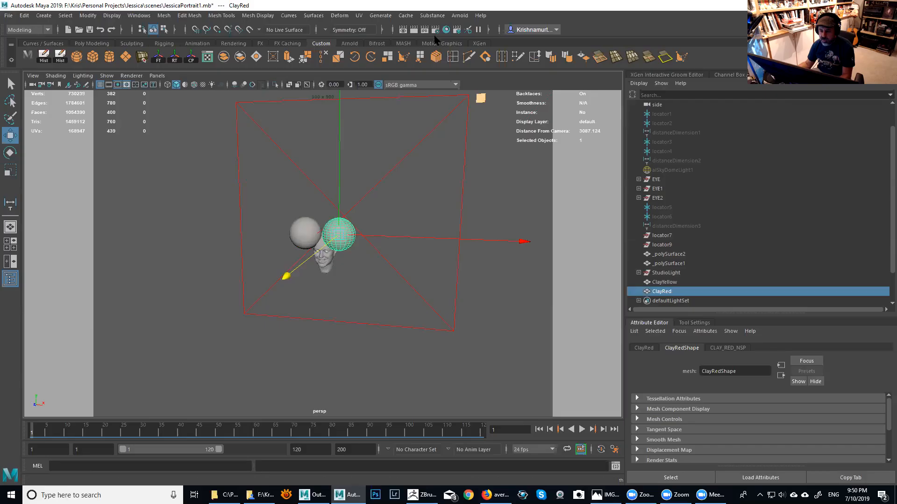
click(446, 29)
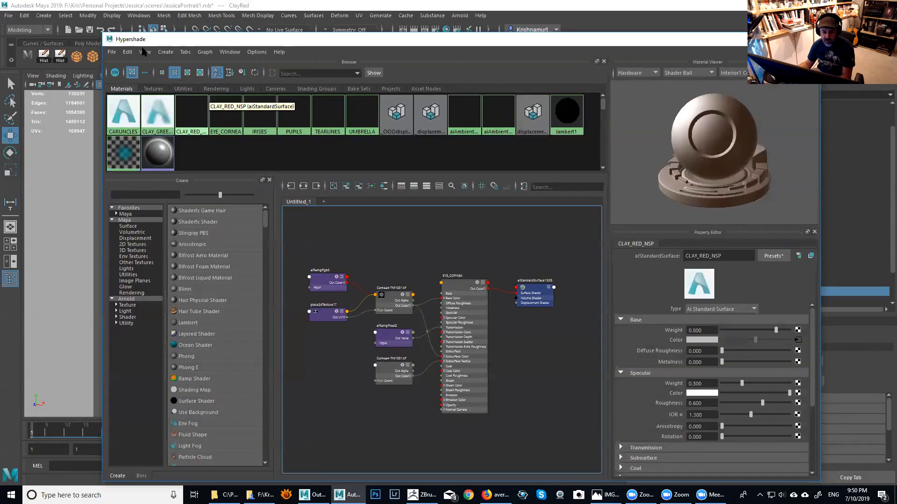
Delete duplicate shading networks in the Hypershade and check the CLAY_GREEN_NSP and CLAY_RED_NSP materials.
click(128, 55)
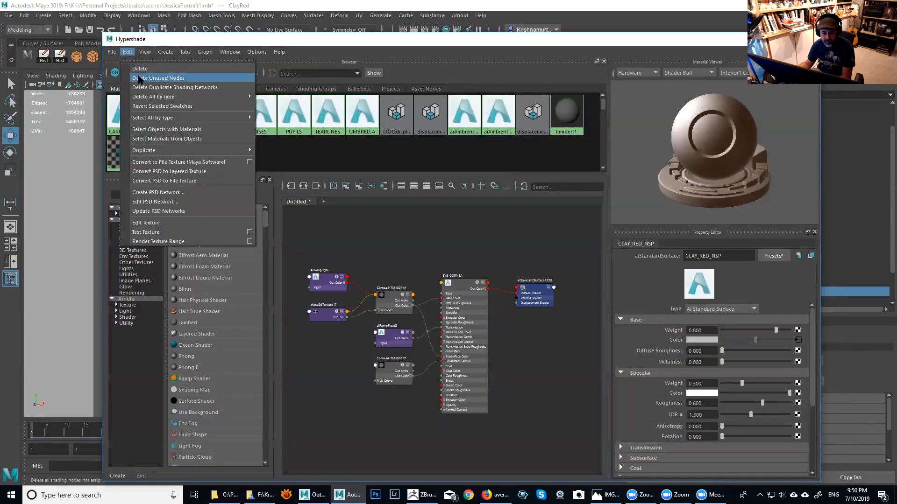
mouse_move(163, 98)
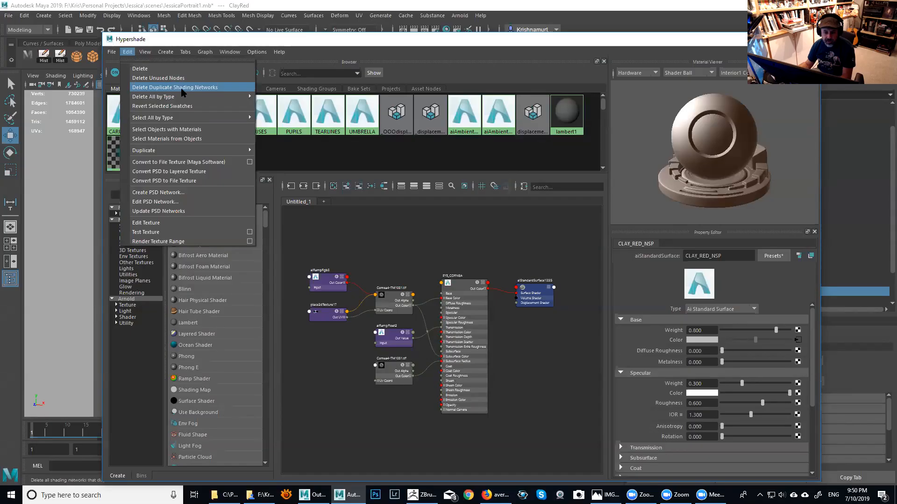
click(183, 89)
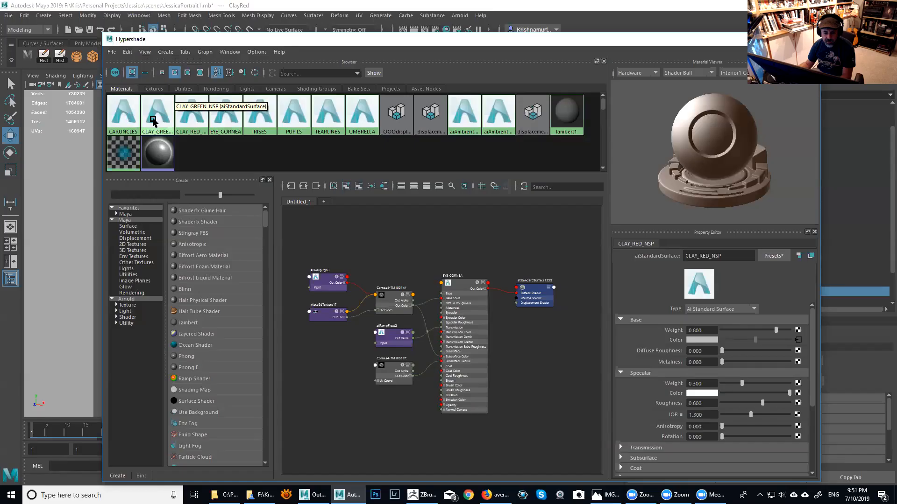
click(156, 121)
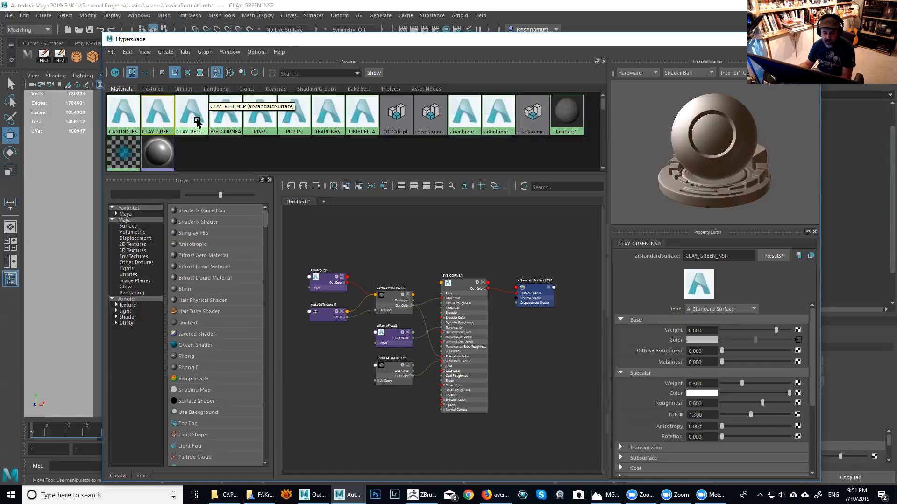
click(190, 117)
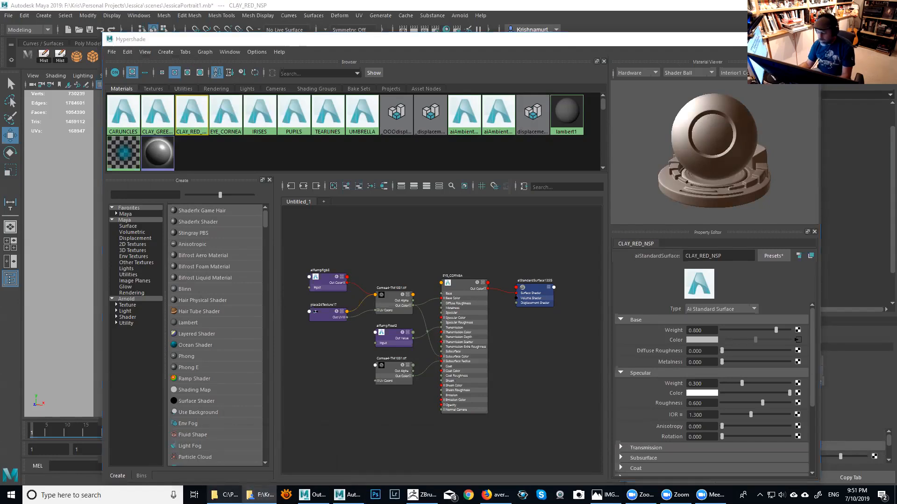
Switch to Firefox and load theantropus.com in the tab with the eye iris search.
click(495, 495)
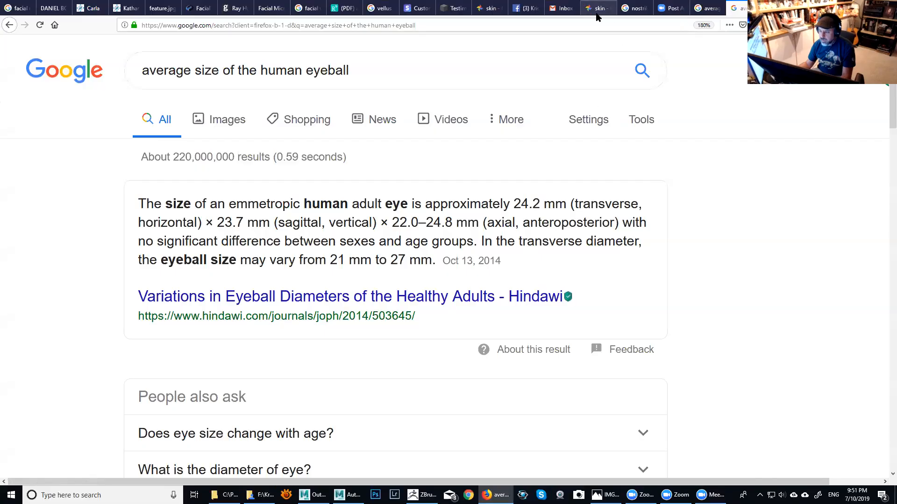
click(454, 8)
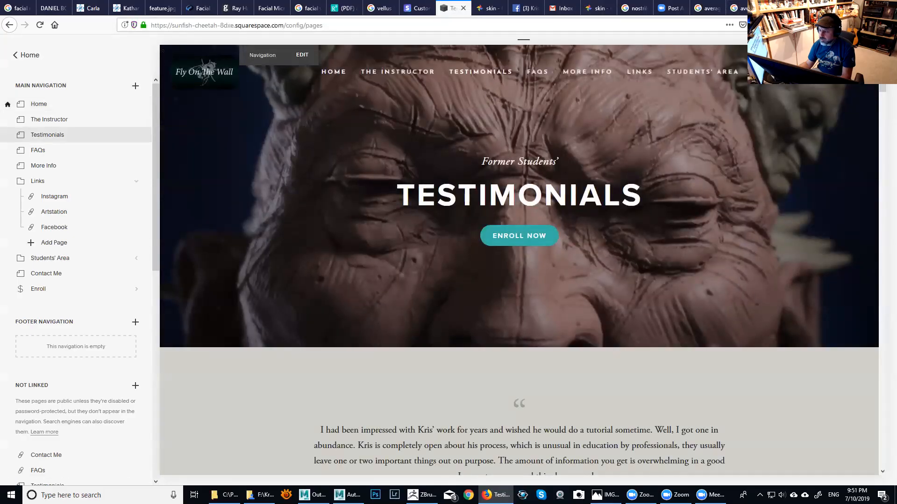
click(708, 8)
click(651, 25)
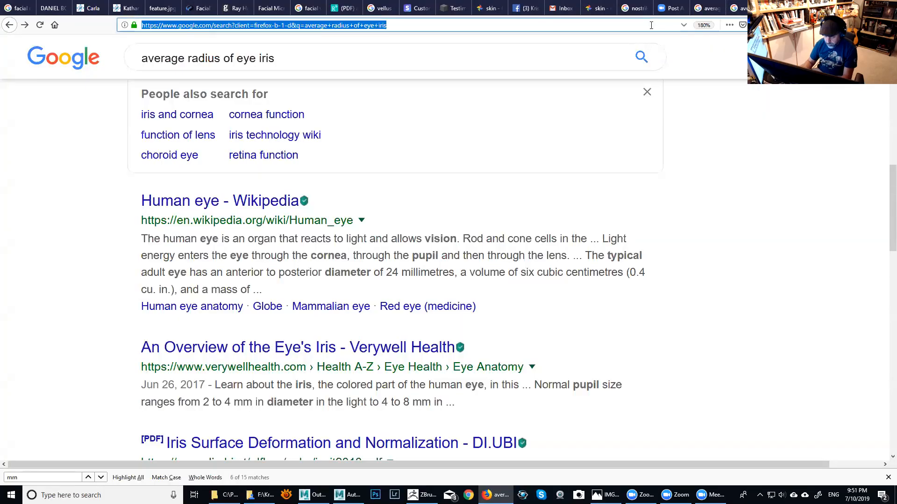
text(theantropus.com)
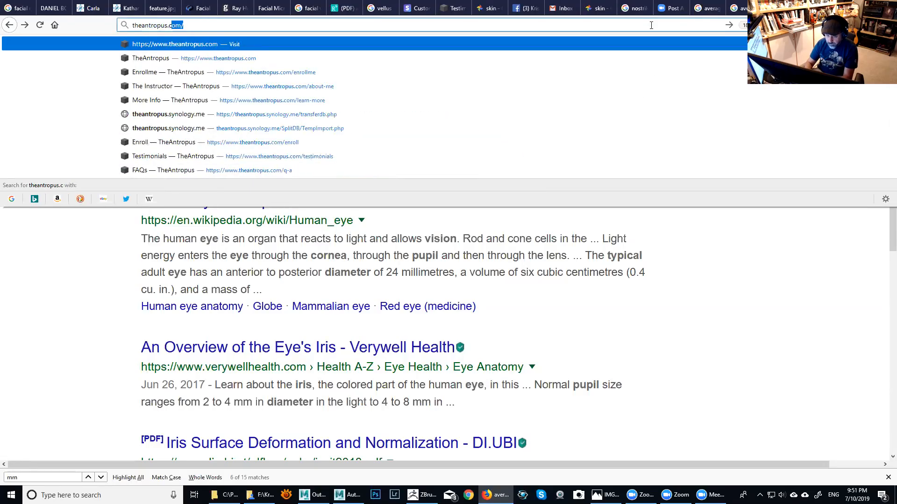
key(Return)
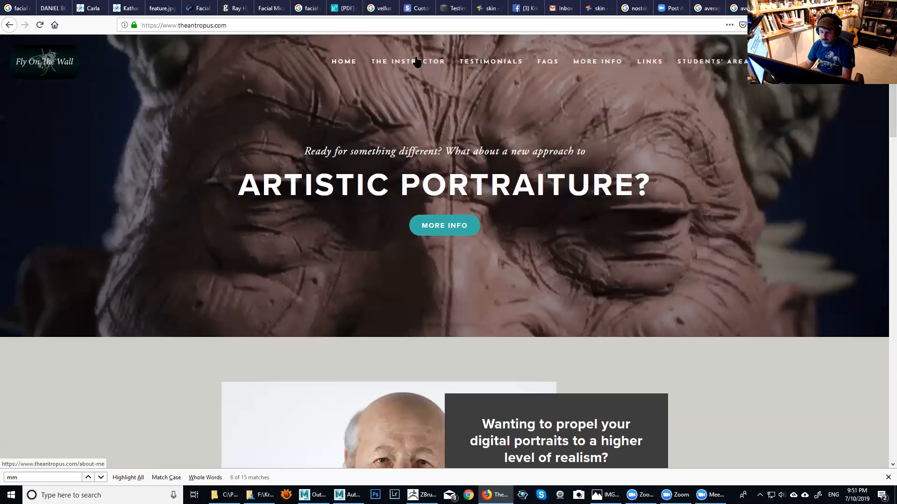
Open the site's The Instructor page and view the crouching ape sculpture from the Personal Work gallery enlarged.
click(416, 61)
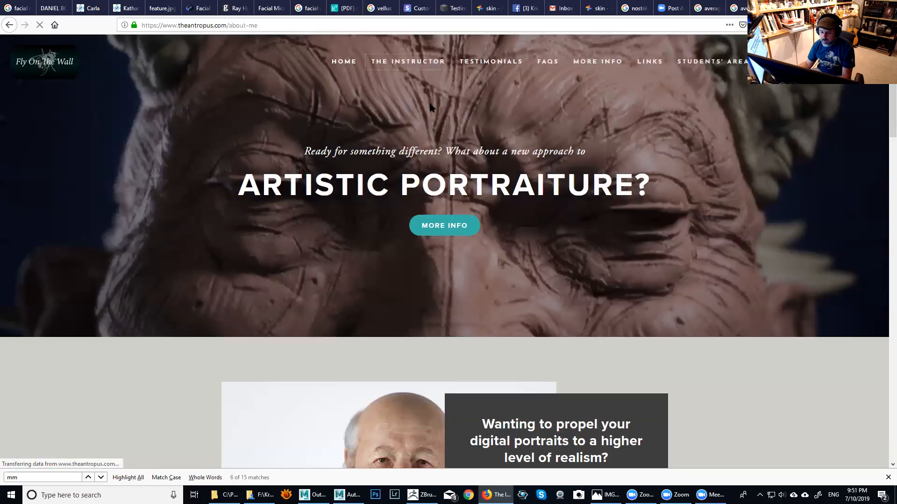
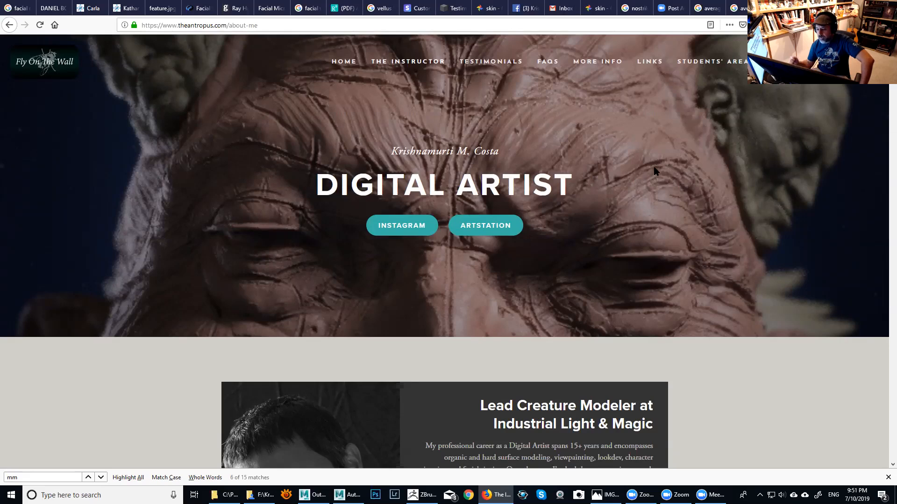
scroll(655, 171, down, 1)
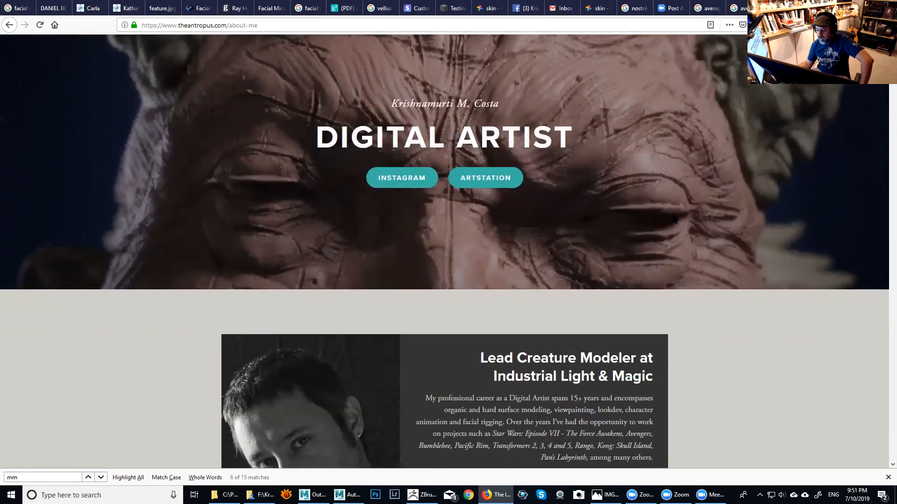
scroll(883, 91, down, 10)
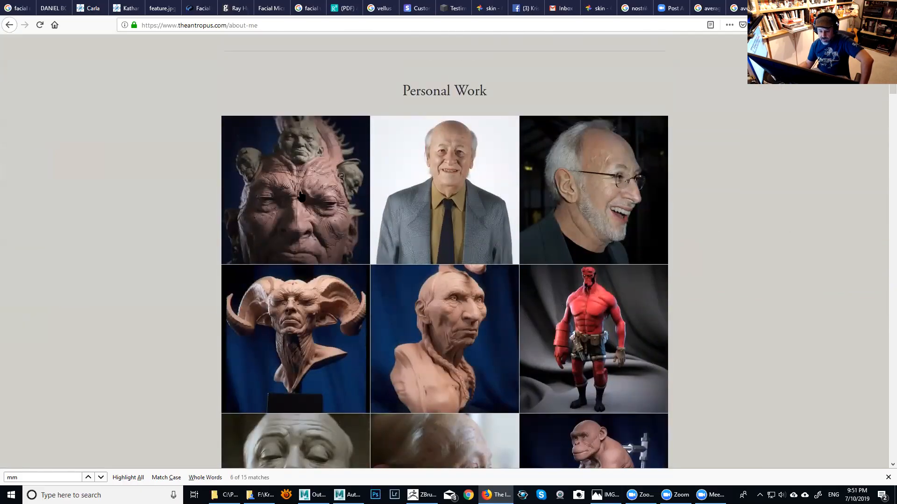
scroll(388, 221, down, 4)
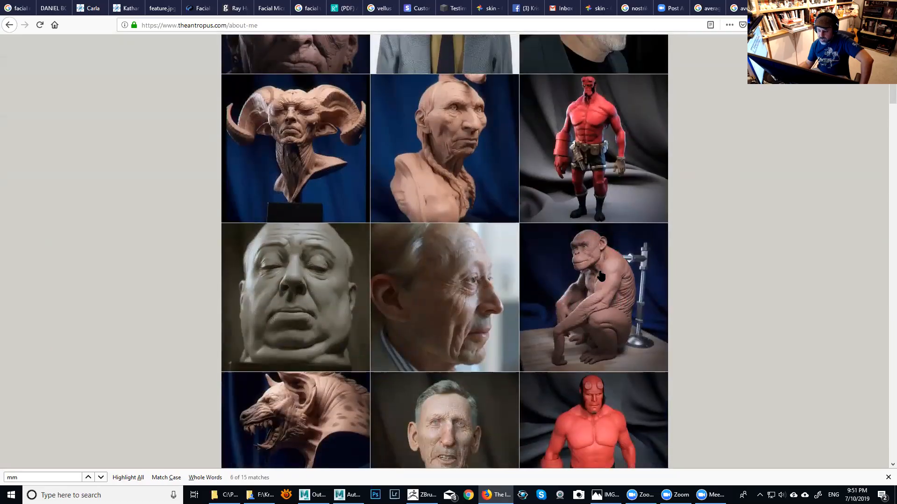
click(600, 276)
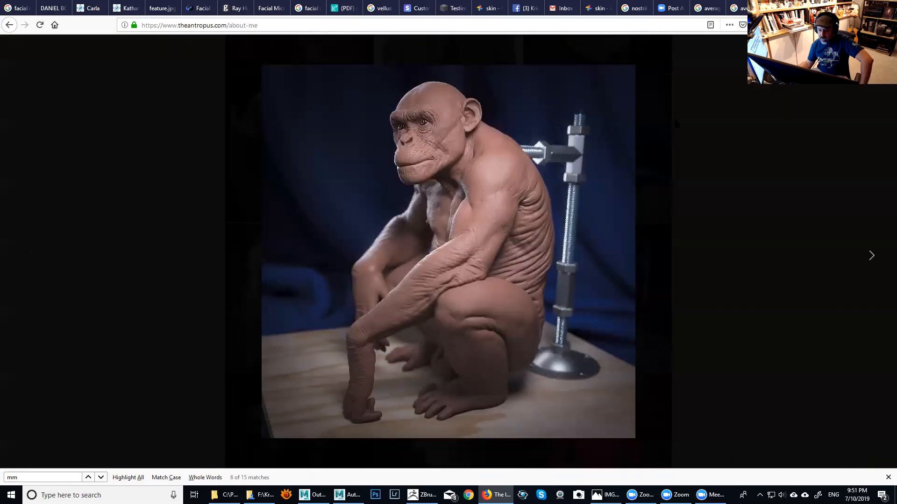
click(735, 146)
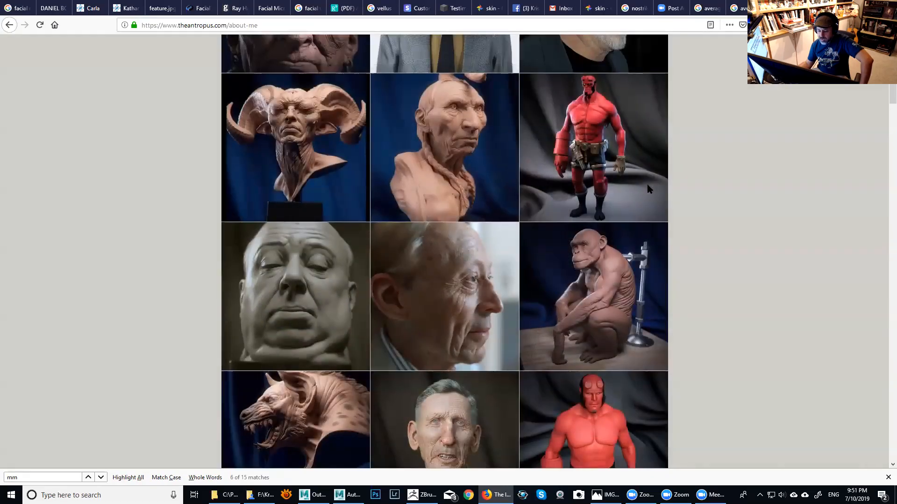
Browse further through the Personal Work gallery and view the Frankenstein monster bust enlarged.
scroll(577, 223, down, 5)
scroll(577, 223, down, 6)
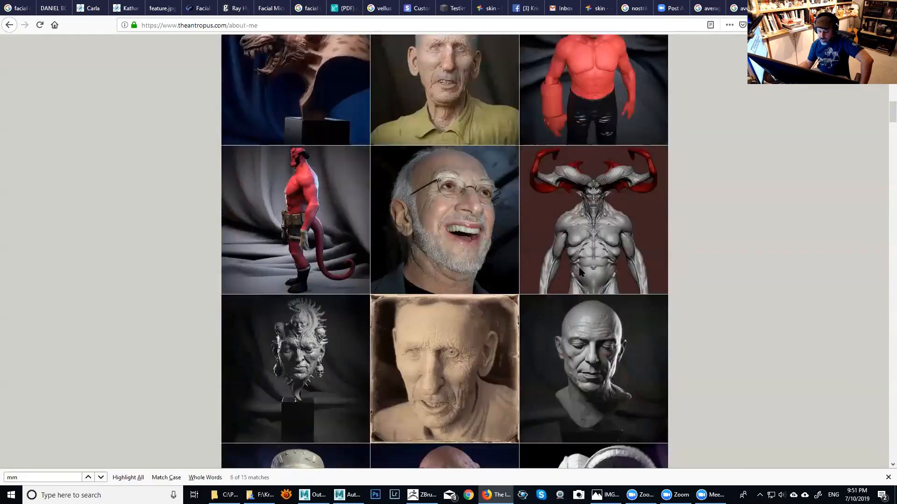
scroll(579, 286, down, 3)
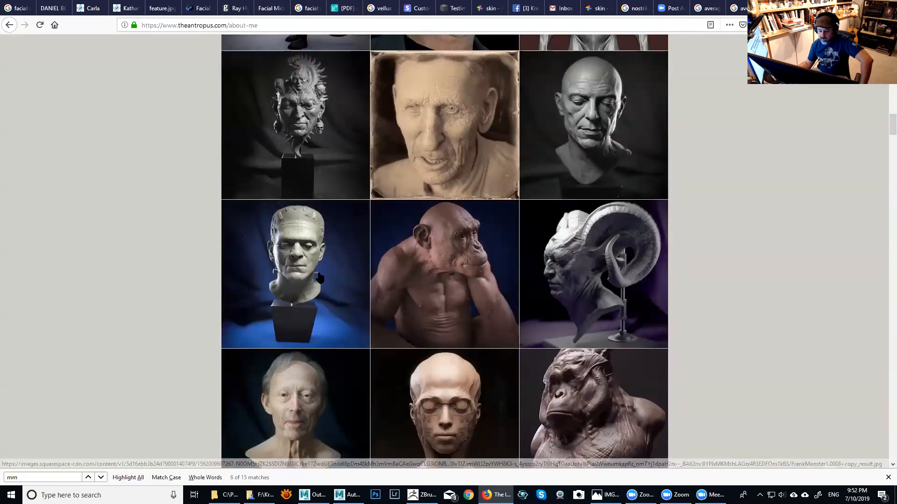
click(299, 271)
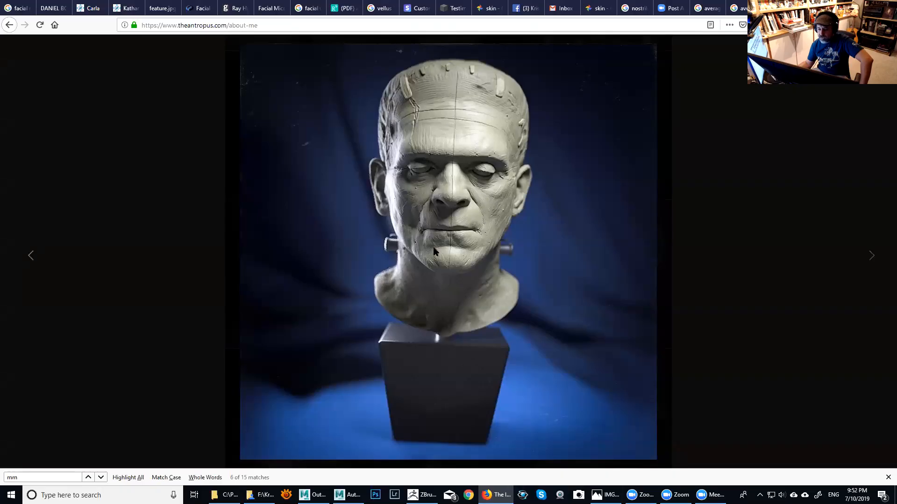
Switch to Maya and hide the ClayYellow and ClayRed spheres above the head.
key(alt+Tab)
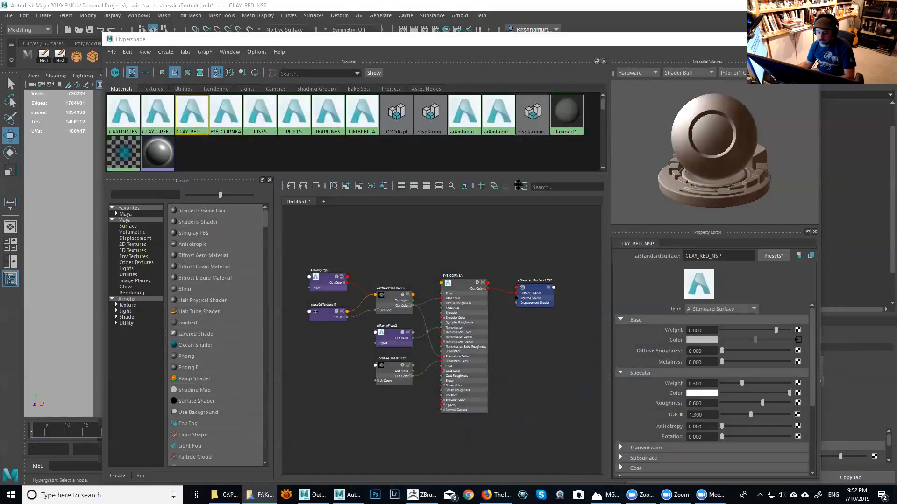
click(559, 47)
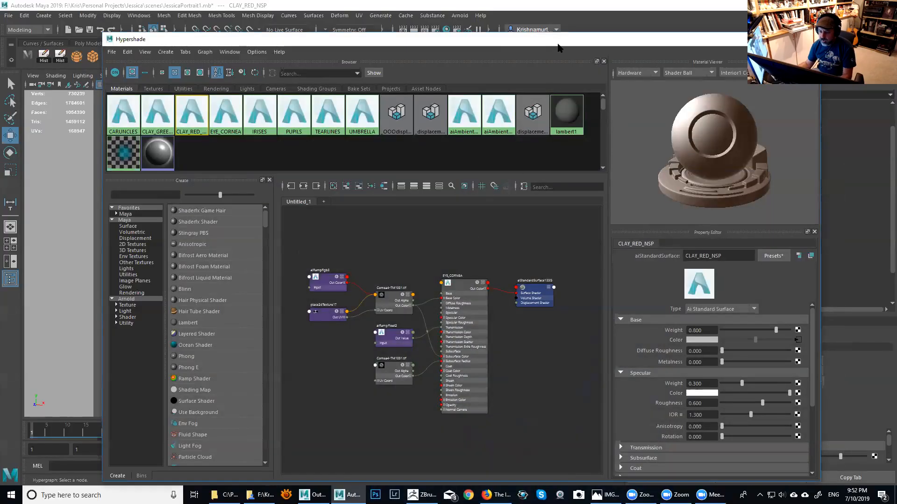
drag(559, 47, 538, 321)
click(339, 234)
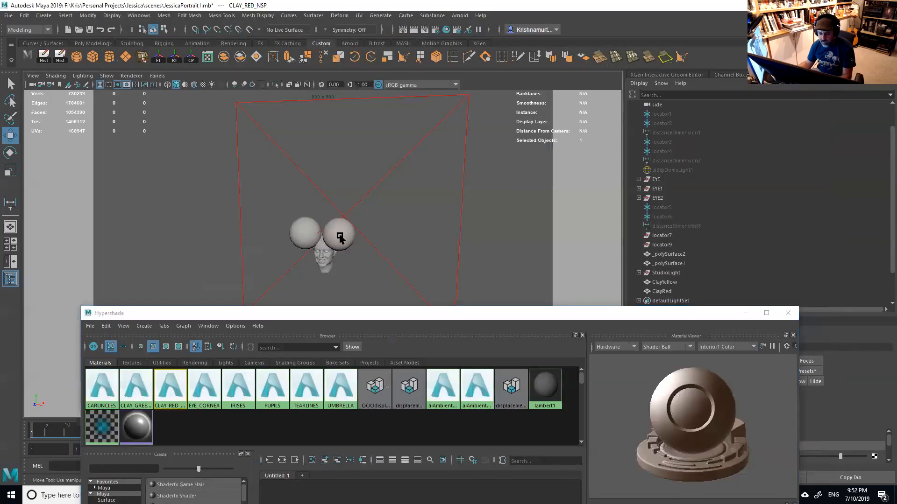
shift+click(303, 233)
key(ctrl+h)
Examine the studio light setup around the head from farther away.
scroll(434, 240, up, 3)
alt+right_drag(434, 240, 272, 154)
alt+drag(272, 154, 443, 222)
alt+right_drag(446, 224, 358, 196)
alt+drag(364, 204, 451, 216)
alt+middle_drag(426, 231, 467, 206)
alt+drag(467, 205, 417, 228)
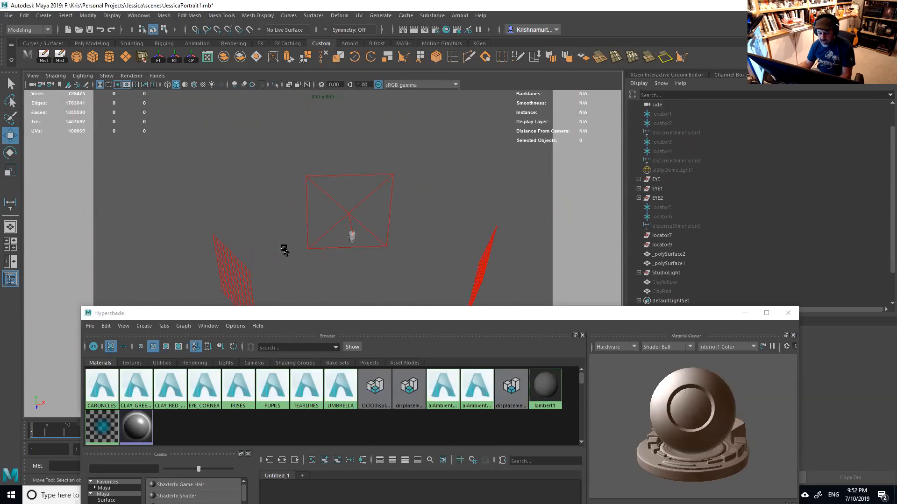
Expand the EYE2 hierarchy with its EyeBALL subgroup and hide the EYE group.
click(617, 317)
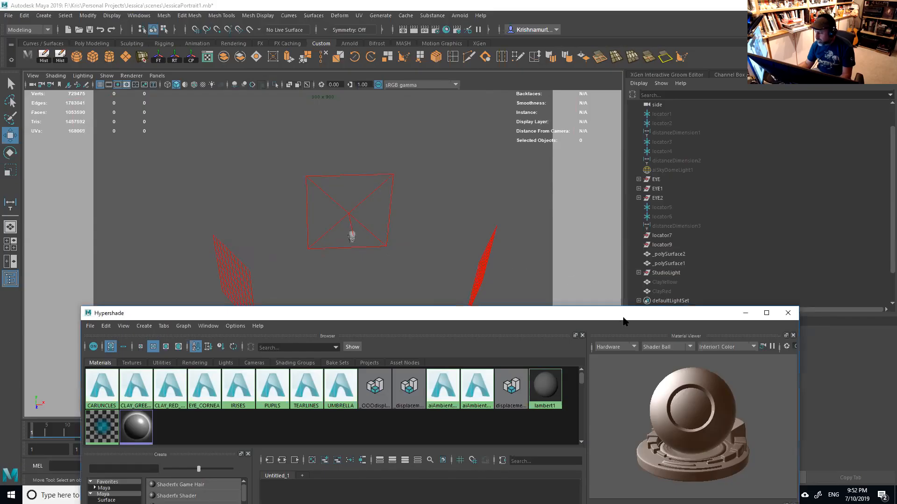
drag(622, 317, 619, 155)
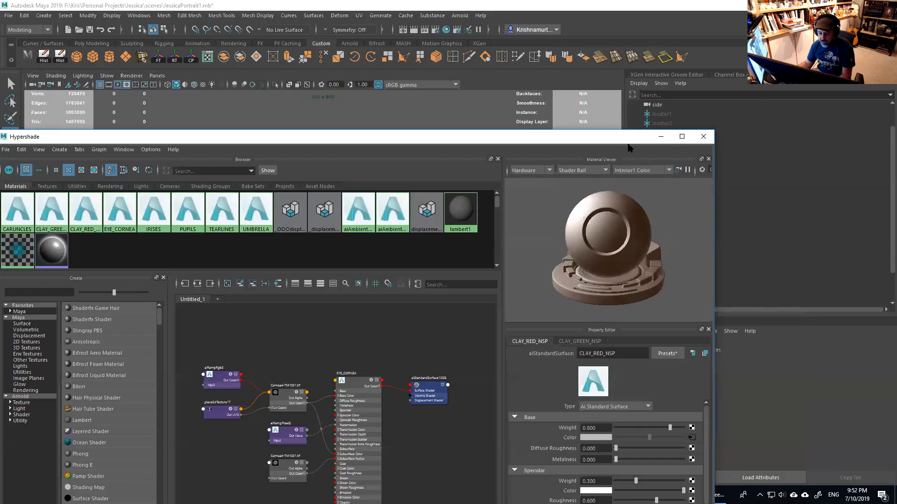
drag(627, 140, 674, 297)
alt+right_drag(481, 262, 504, 327)
alt+drag(434, 196, 356, 161)
alt+right_drag(359, 163, 432, 228)
alt+middle_drag(425, 179, 406, 232)
alt+right_drag(407, 231, 463, 273)
alt+middle_drag(388, 193, 381, 225)
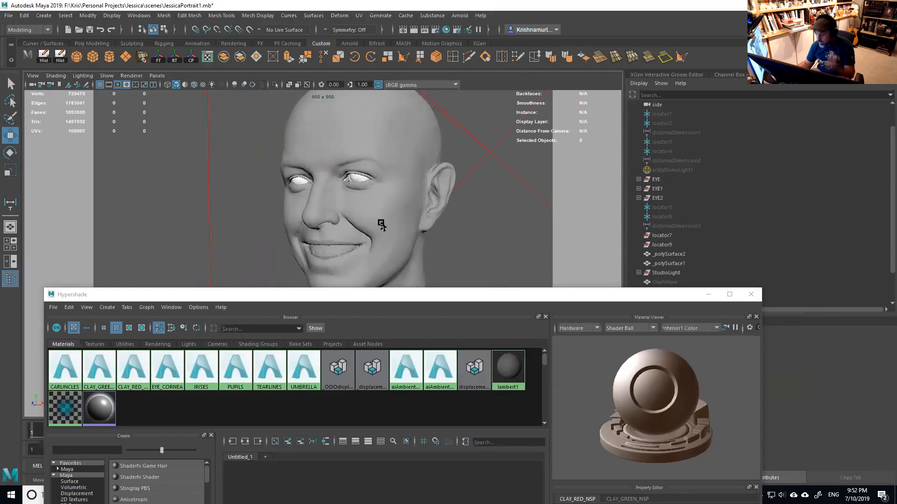
click(639, 198)
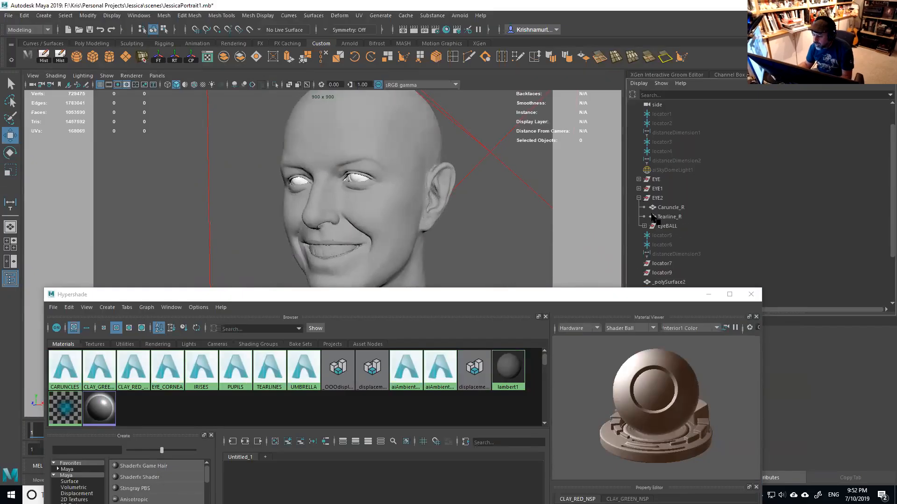
click(643, 226)
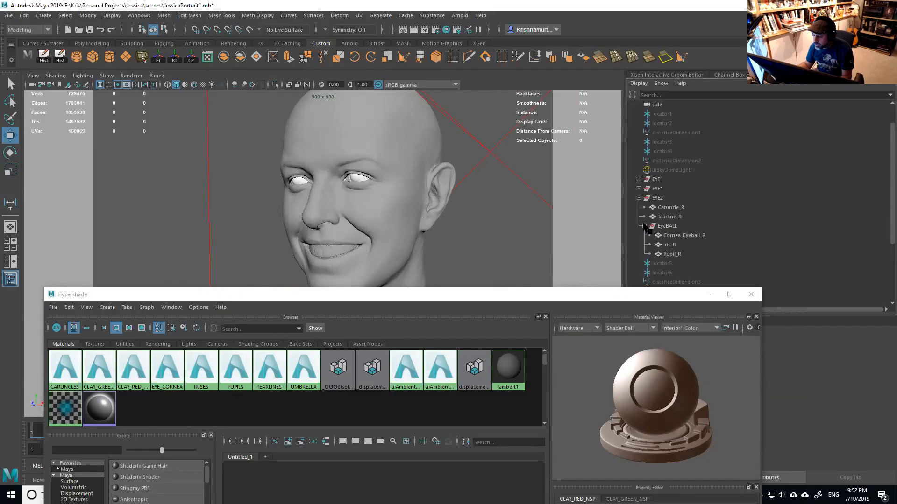
click(653, 180)
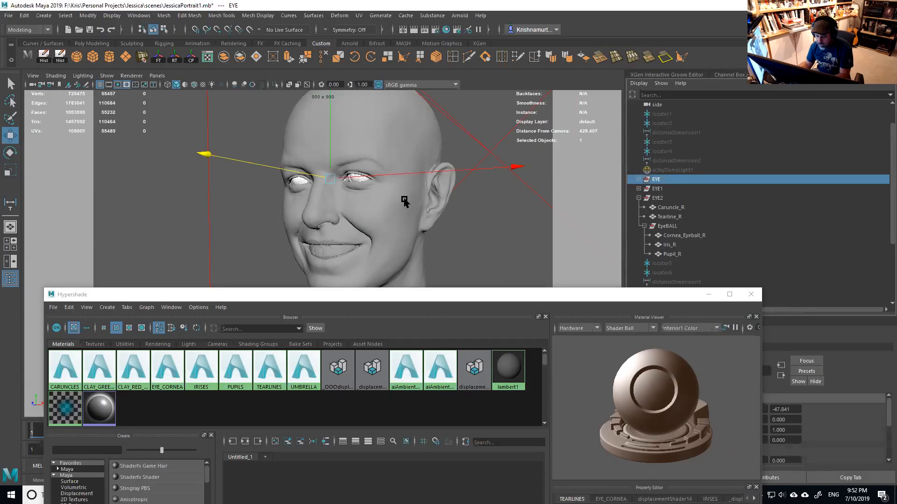
key(ctrl+h)
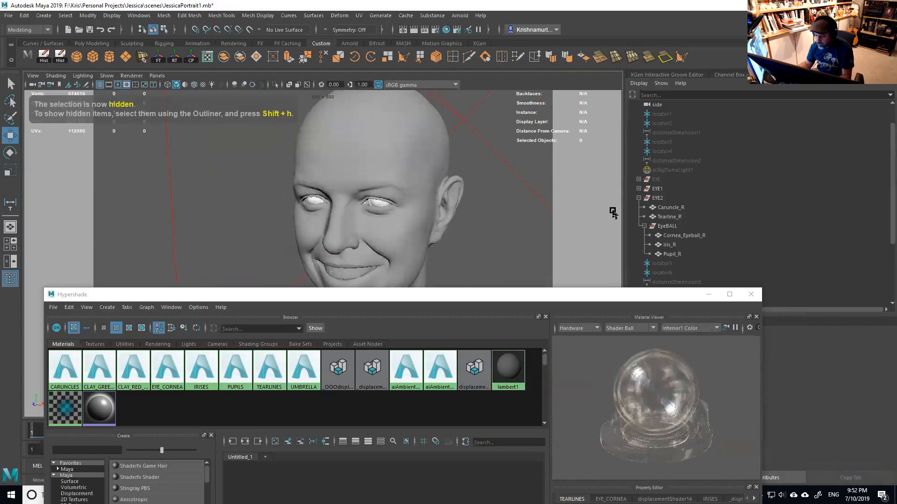
Hide the Caruncle_R, Tearline_R, Iris_R and Pupil_R meshes in both EYE1 and EYE2.
click(639, 188)
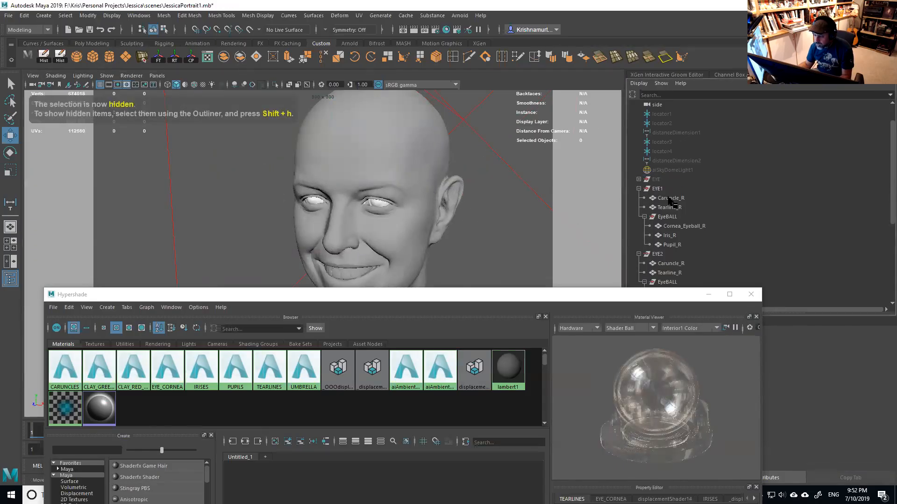
scroll(673, 198, down, 3)
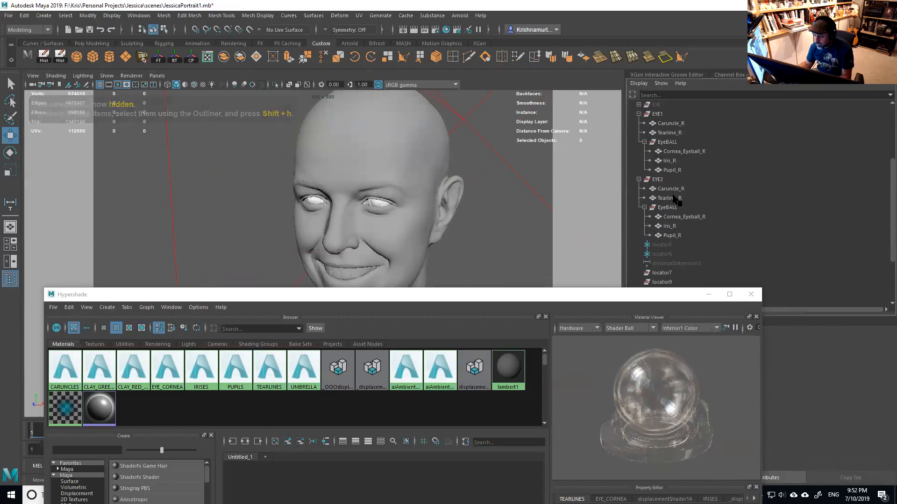
click(677, 164)
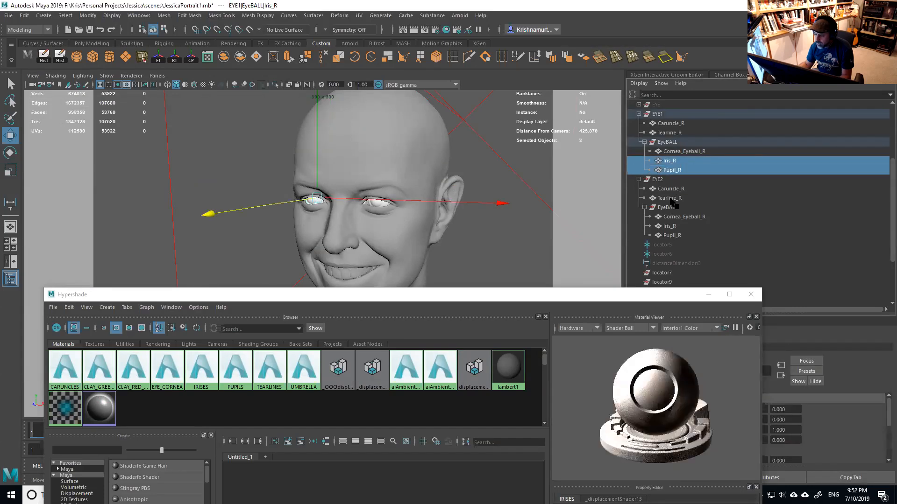
ctrl+click(668, 228)
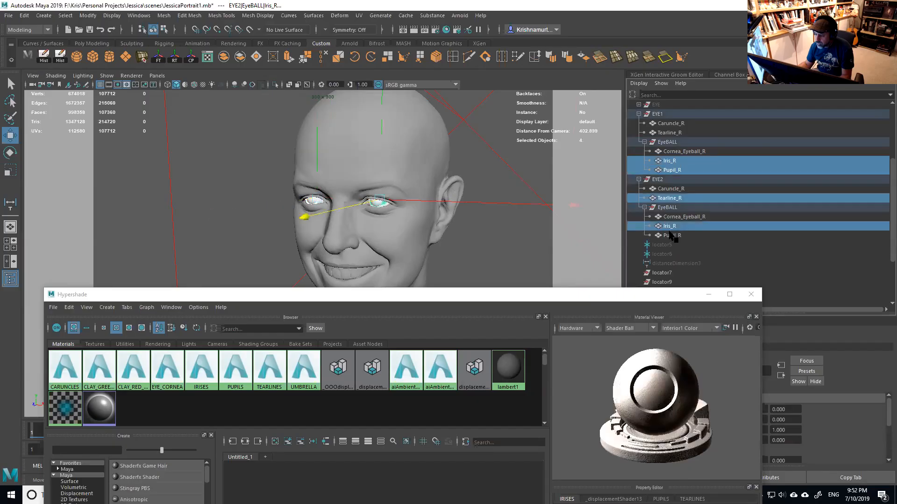
ctrl+click(669, 232)
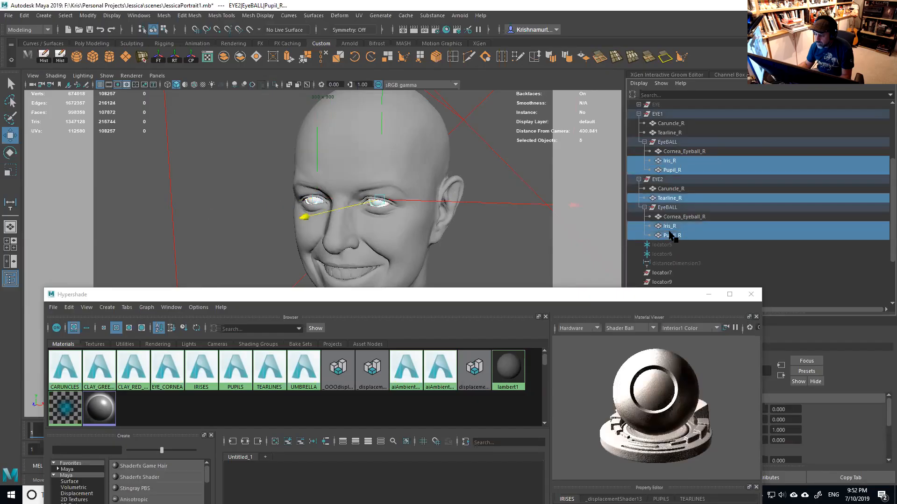
ctrl+click(668, 189)
ctrl+click(672, 133)
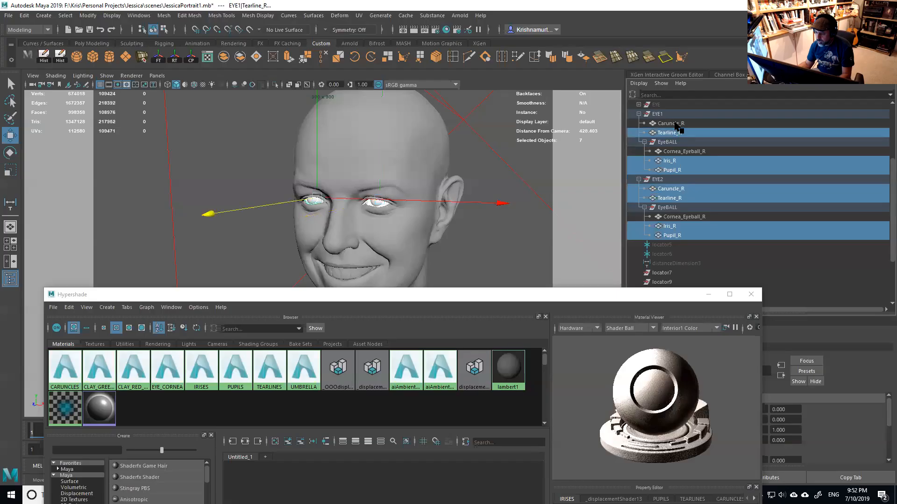
ctrl+click(678, 124)
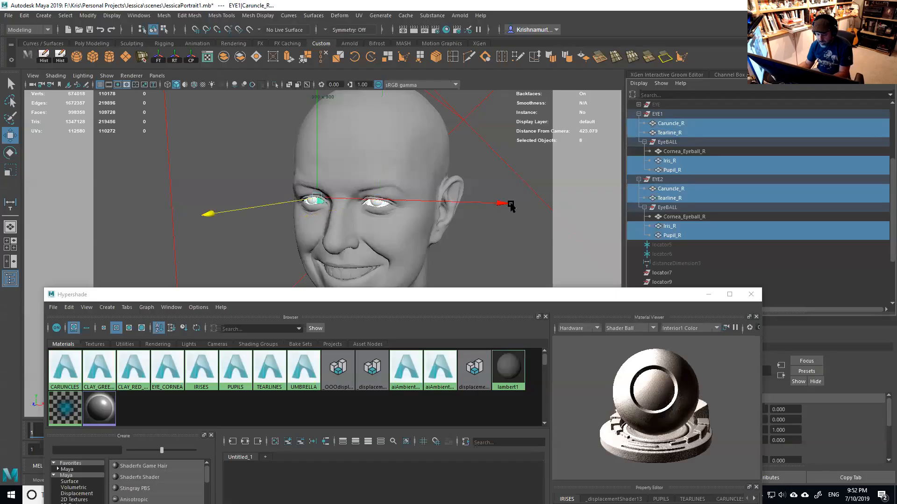
key(ctrl+h)
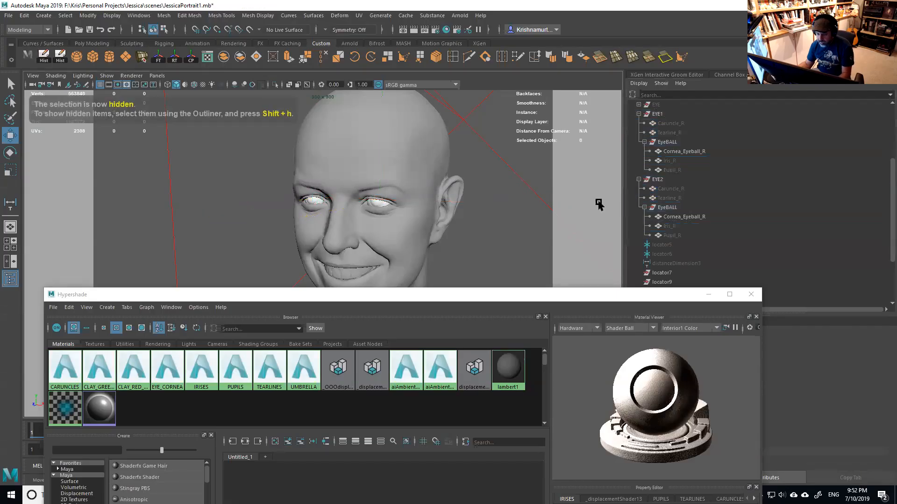
Assign the CLAY_GREEN_NSP material to both Cornea_Eyeball_R meshes, the head and the teeth, and minimize the Hypershade.
click(676, 218)
ctrl+click(682, 152)
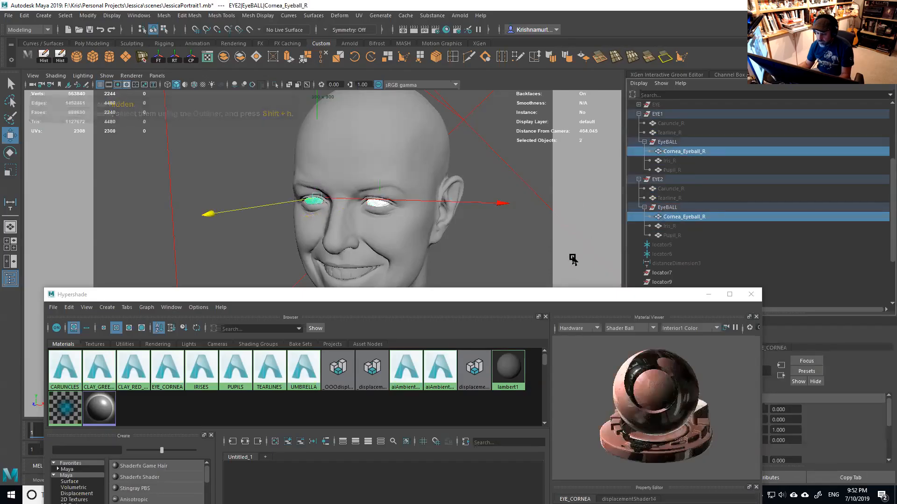
shift+click(417, 234)
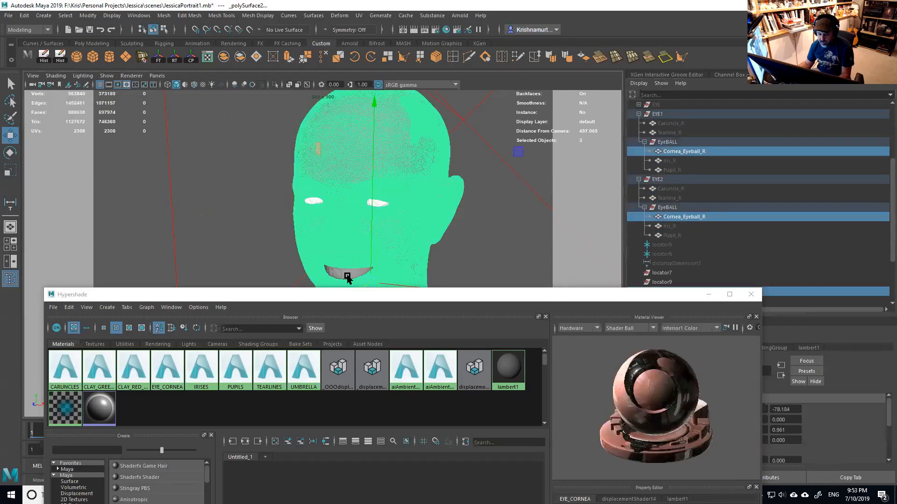
shift+click(348, 276)
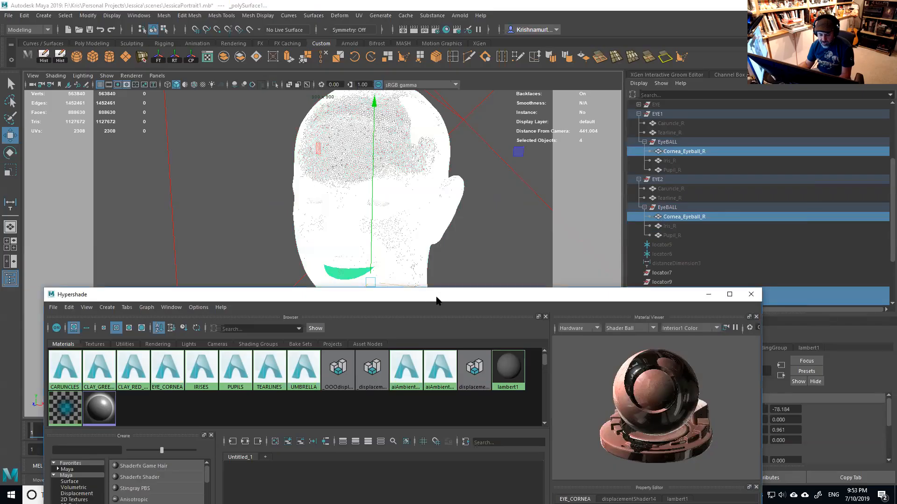
drag(436, 300, 480, 192)
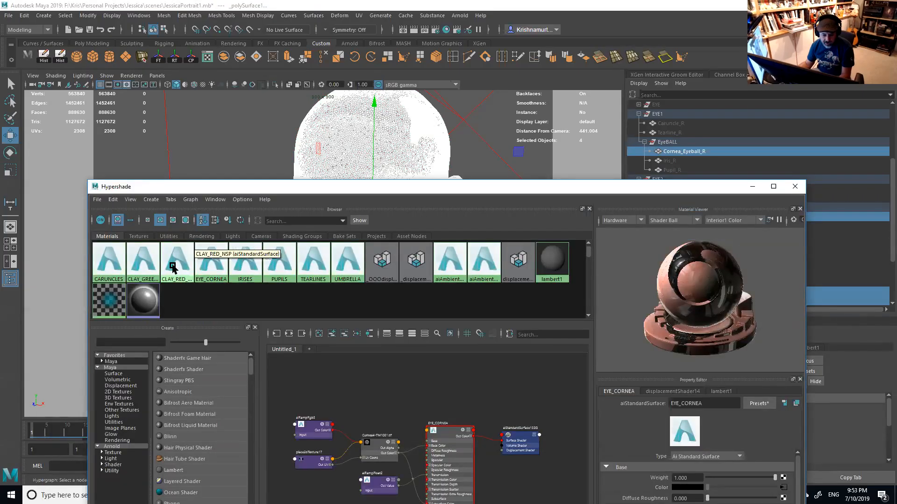
right_drag(143, 266, 143, 240)
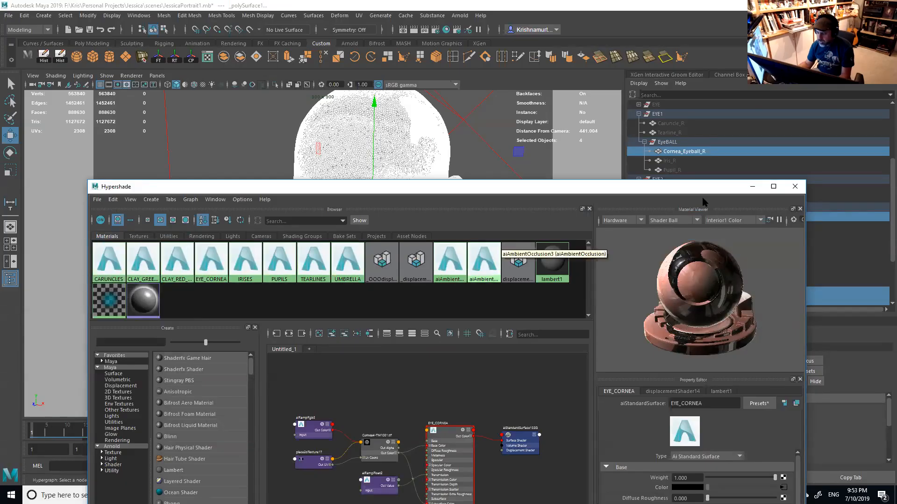
click(752, 186)
click(516, 232)
Examine the clay-shaded head, eyes and teeth from several angles and distances.
alt+drag(485, 245, 465, 275)
mouse_move(329, 196)
alt+mouse_down()
mouse_move(314, 204)
mouse_move(324, 202)
alt+mouse_up()
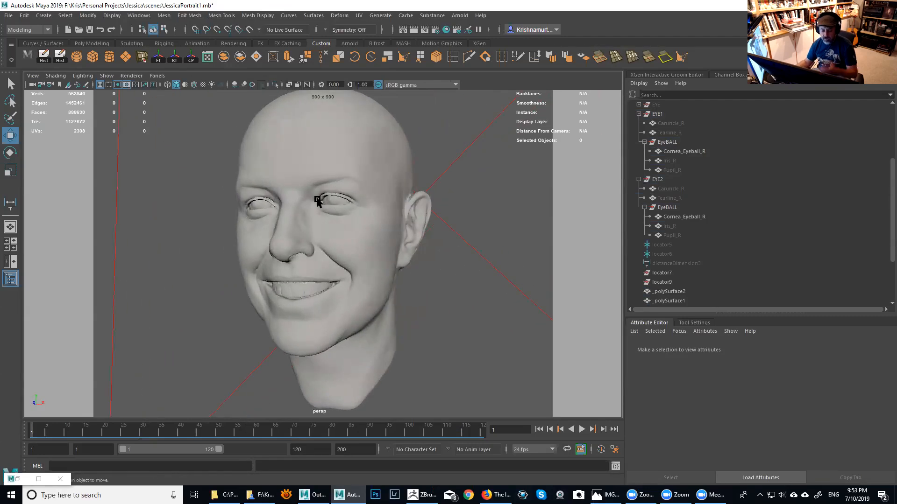
alt+right_drag(373, 221, 274, 194)
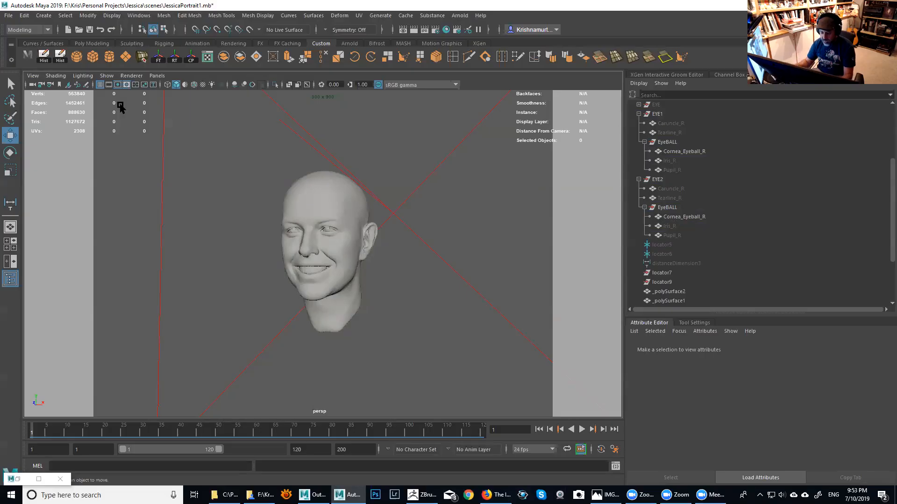
alt+right_drag(317, 213, 196, 176)
alt+drag(322, 206, 347, 209)
alt+right_drag(331, 202, 276, 183)
alt+drag(343, 215, 331, 231)
alt+right_drag(369, 228, 427, 303)
alt+drag(365, 254, 347, 219)
alt+right_drag(355, 229, 445, 299)
alt+drag(445, 299, 397, 267)
alt+right_drag(397, 267, 444, 290)
alt+drag(381, 232, 399, 208)
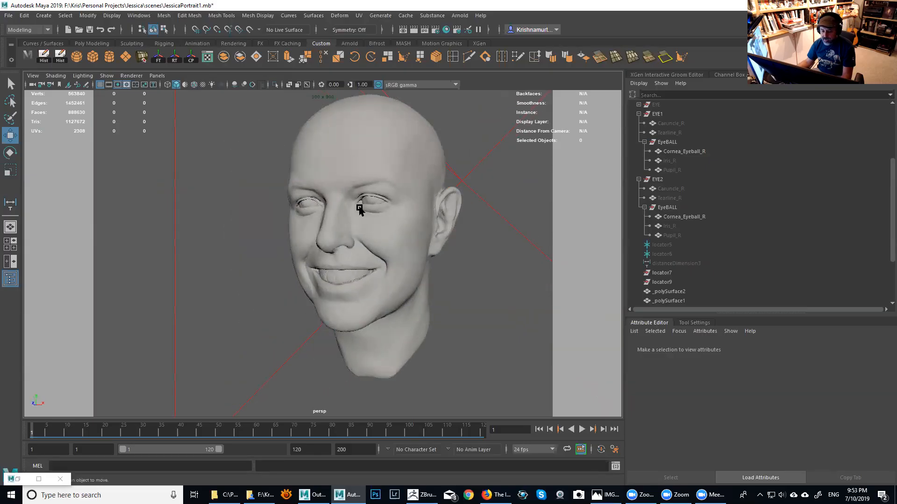
alt+drag(372, 195, 357, 184)
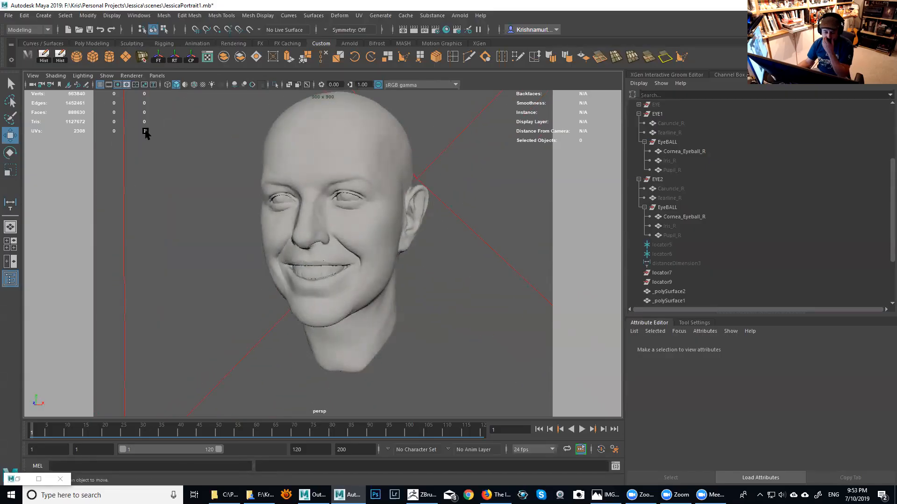
alt+drag(451, 199, 383, 192)
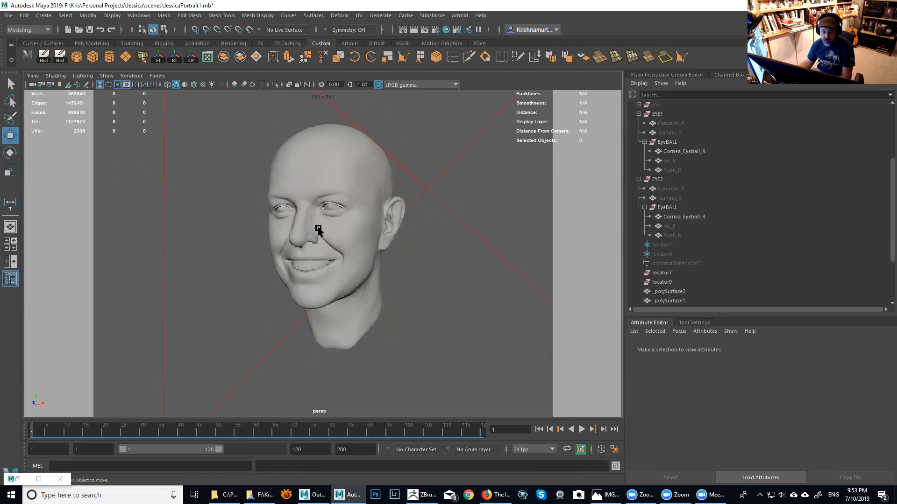
Select the persp camera and set its focal length to 100.
click(34, 78)
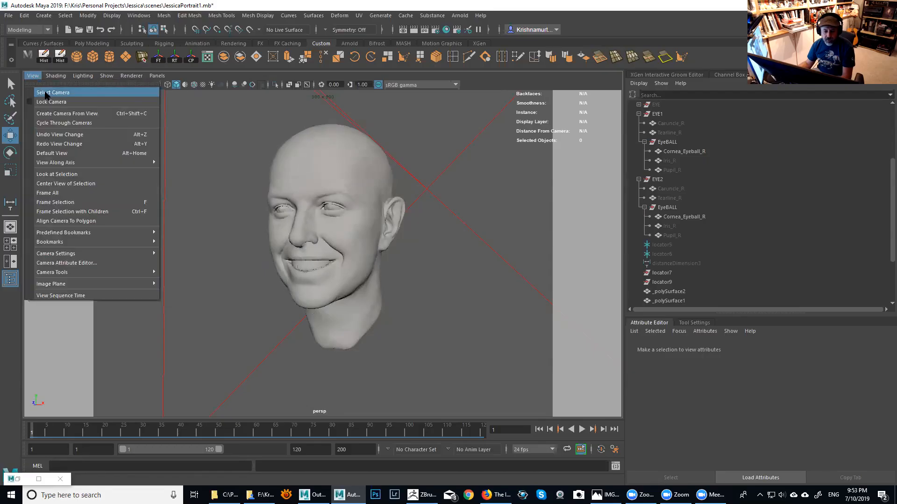
click(46, 93)
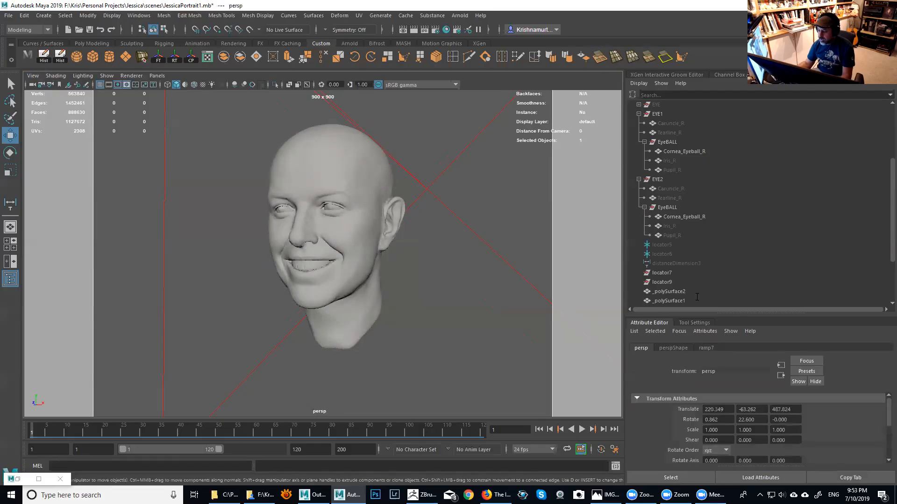
drag(724, 311, 717, 158)
drag(749, 317, 729, 113)
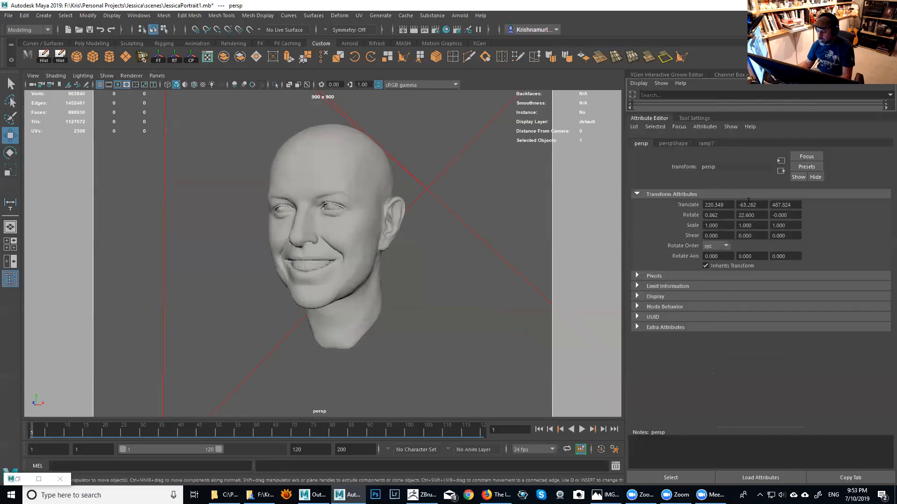
click(674, 144)
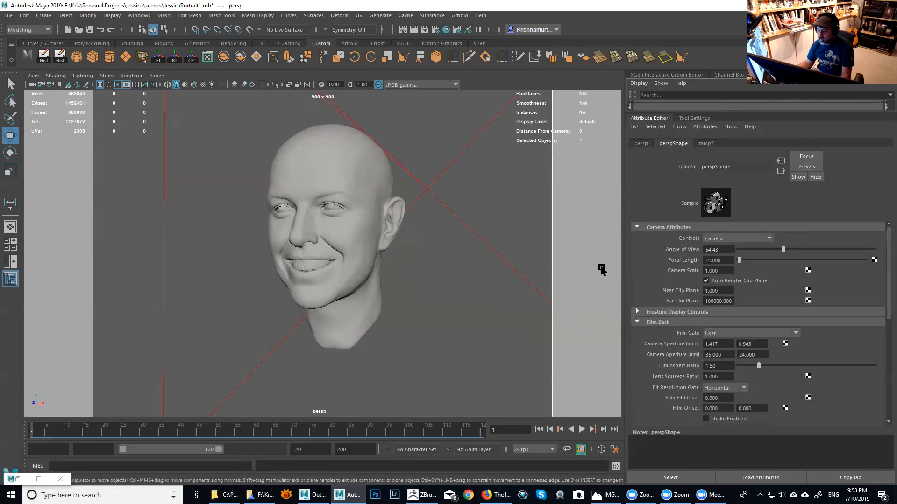
click(718, 261)
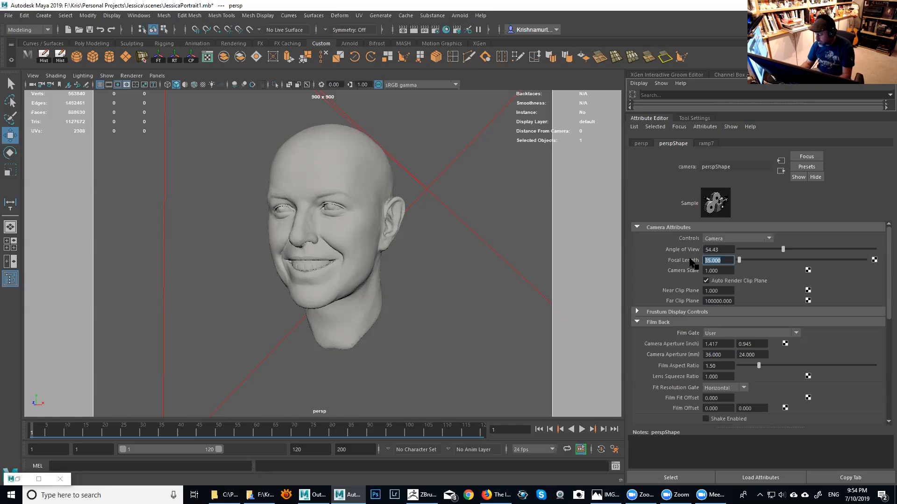
key(Return)
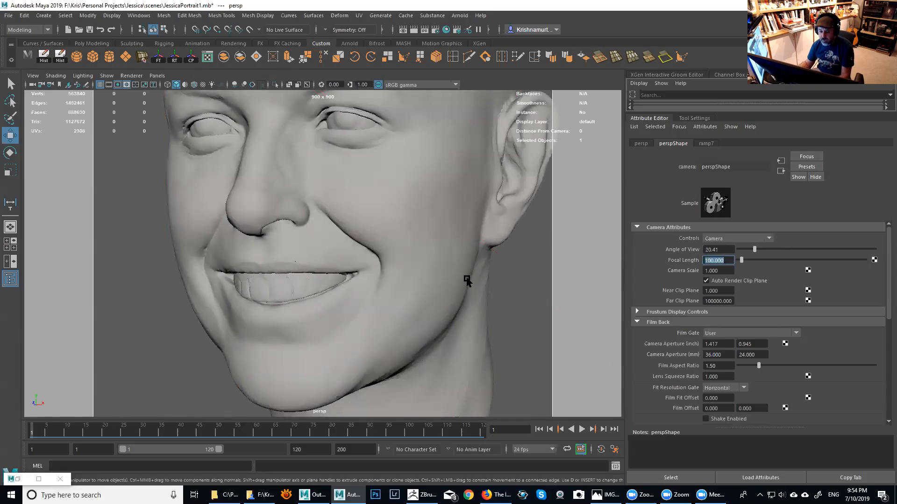
Frame the whole head from the front through the persp camera and bring the Arnold RenderView over the viewport.
alt+right_drag(466, 276, 418, 253)
alt+drag(417, 254, 429, 248)
alt+middle_drag(429, 248, 393, 305)
alt+right_drag(393, 306, 425, 337)
alt+middle_drag(424, 337, 436, 302)
alt+right_drag(437, 302, 434, 303)
alt+drag(434, 302, 427, 293)
alt+right_drag(427, 292, 427, 294)
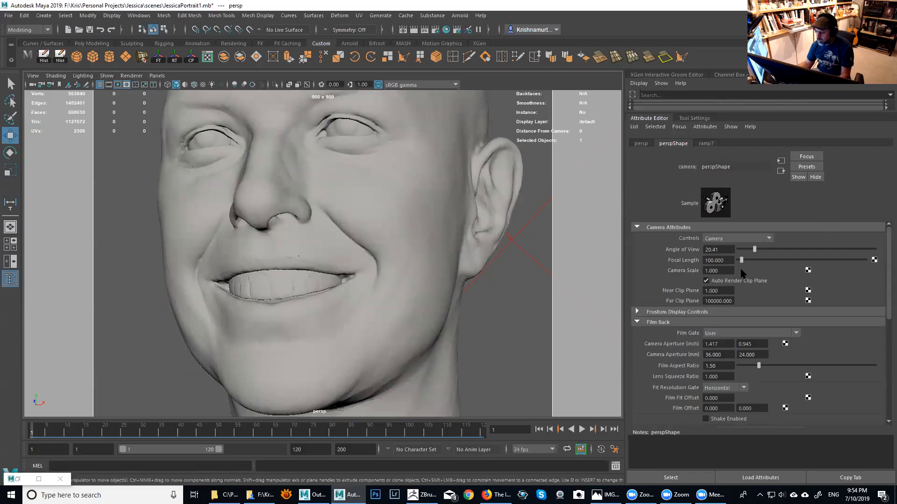
alt+right_drag(495, 277, 480, 260)
alt+drag(481, 260, 440, 268)
alt+right_drag(440, 268, 500, 373)
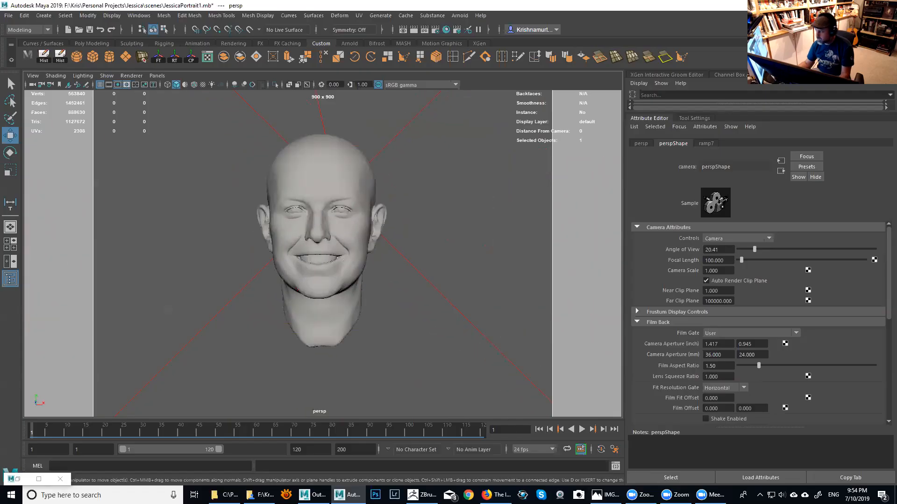
drag(896, 30, 429, 14)
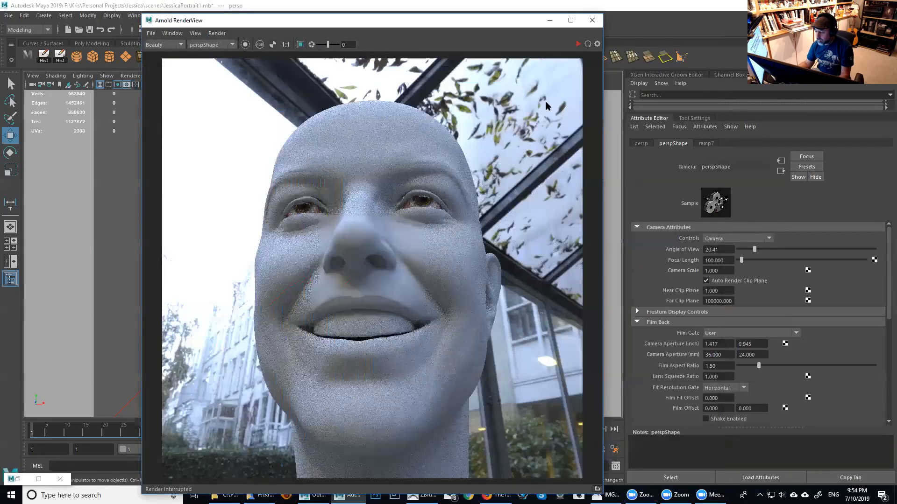
Re-render the head in the Arnold render view and minimize that window.
click(587, 44)
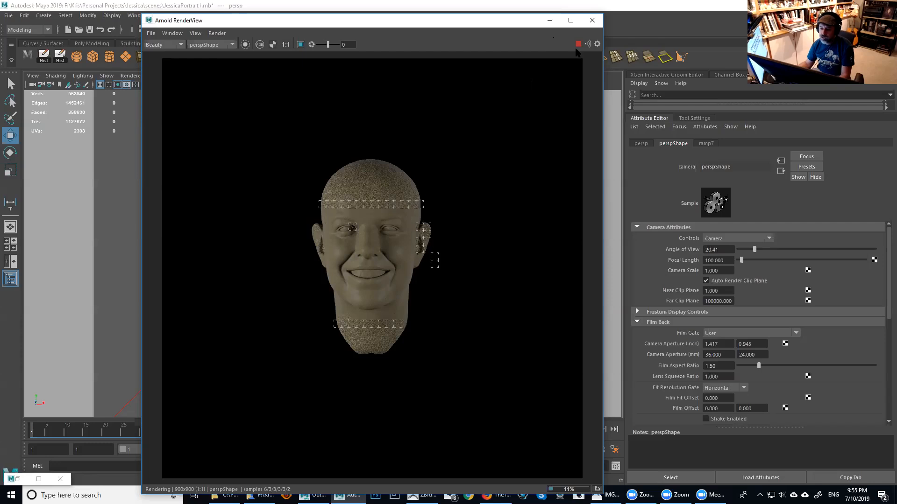
click(551, 20)
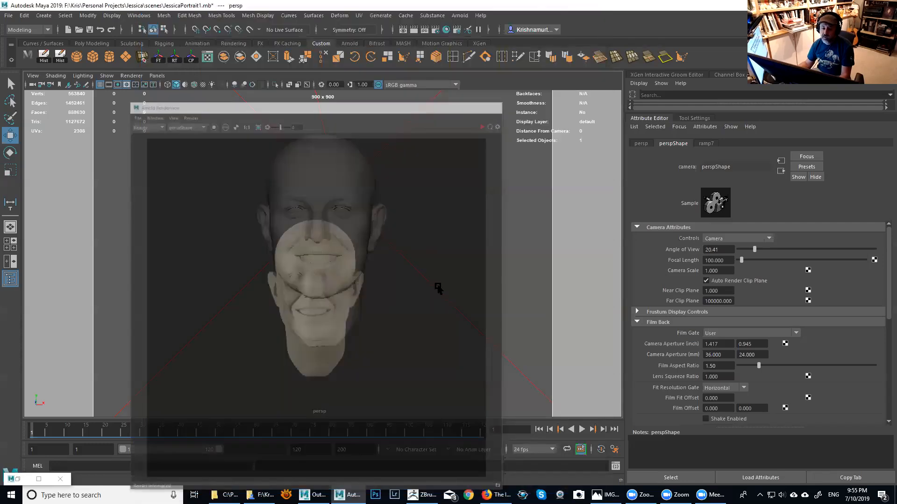
Hide the two umbrella mesh lights and the square light around the head.
alt+right_drag(426, 317, 309, 276)
alt+right_drag(539, 320, 336, 244)
alt+drag(336, 244, 357, 289)
alt+right_drag(426, 304, 339, 240)
click(417, 262)
shift+click(345, 216)
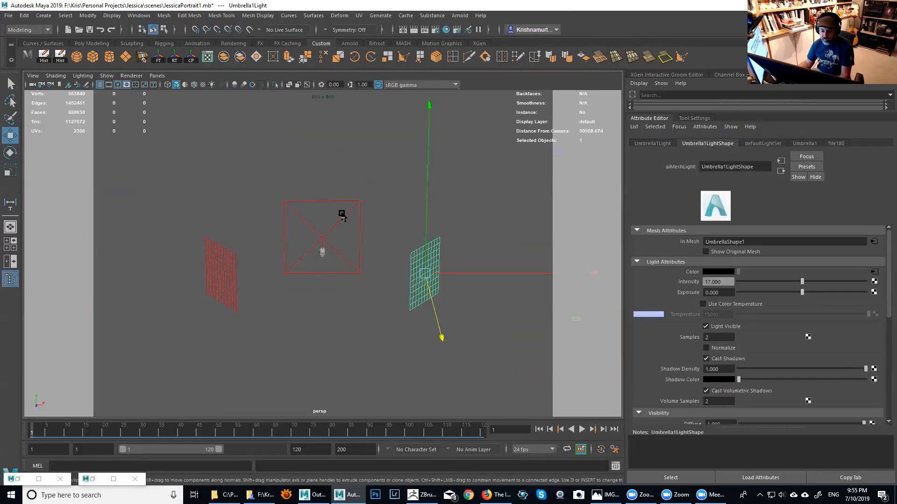
shift+click(239, 274)
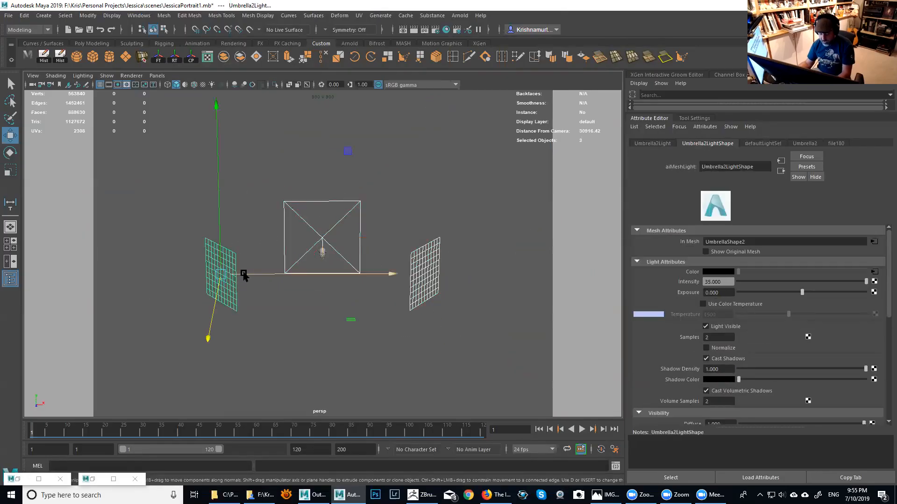
key(ctrl+h)
Examine the head model up close from the front and three-quarter angles.
alt+right_drag(303, 248, 458, 377)
alt+right_drag(312, 270, 462, 387)
alt+drag(382, 262, 358, 261)
alt+right_drag(380, 274, 432, 326)
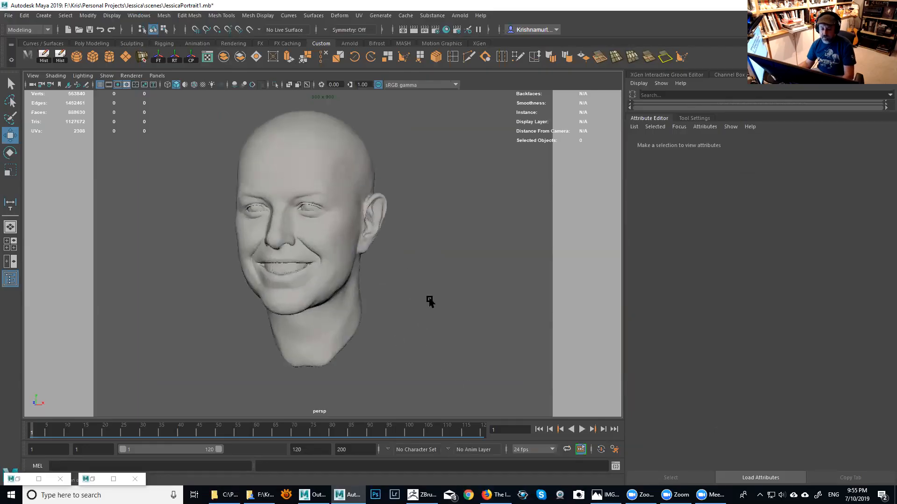
alt+middle_drag(428, 300, 459, 324)
alt+right_drag(428, 285, 441, 300)
alt+middle_drag(441, 300, 426, 286)
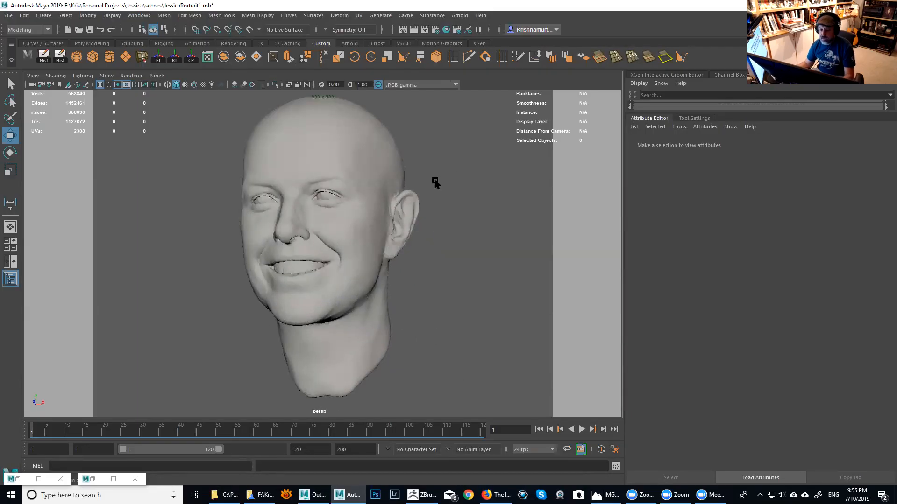
alt+drag(432, 209, 491, 258)
alt+right_drag(491, 258, 537, 250)
alt+middle_drag(488, 240, 486, 228)
alt+drag(486, 229, 454, 225)
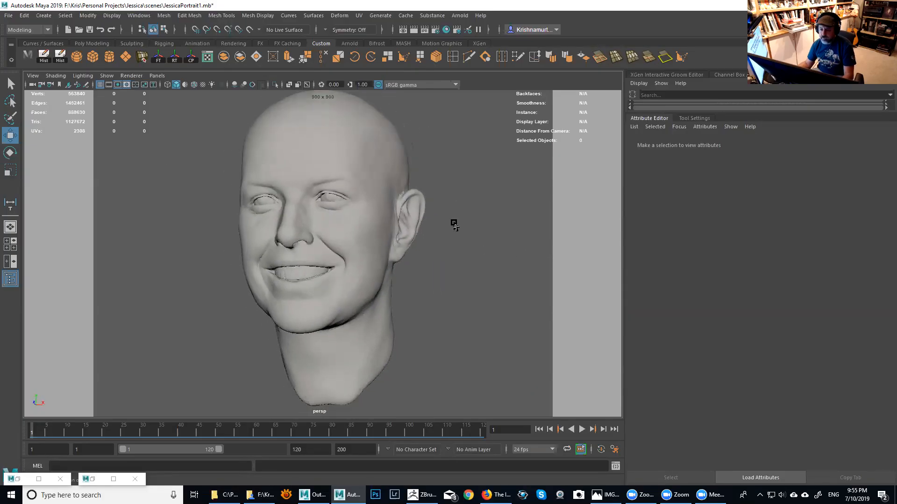
Create an Arnold area light and move it out in front of the face to about 252 in Translate Z.
click(461, 17)
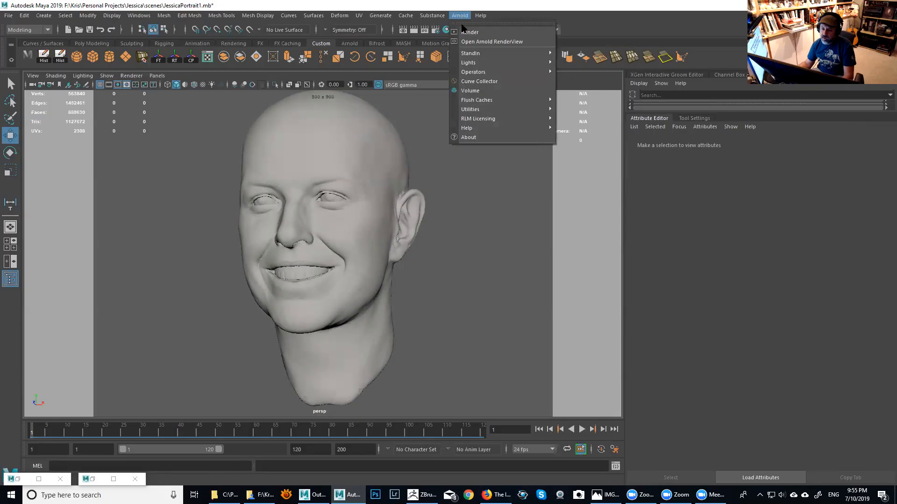
mouse_move(472, 66)
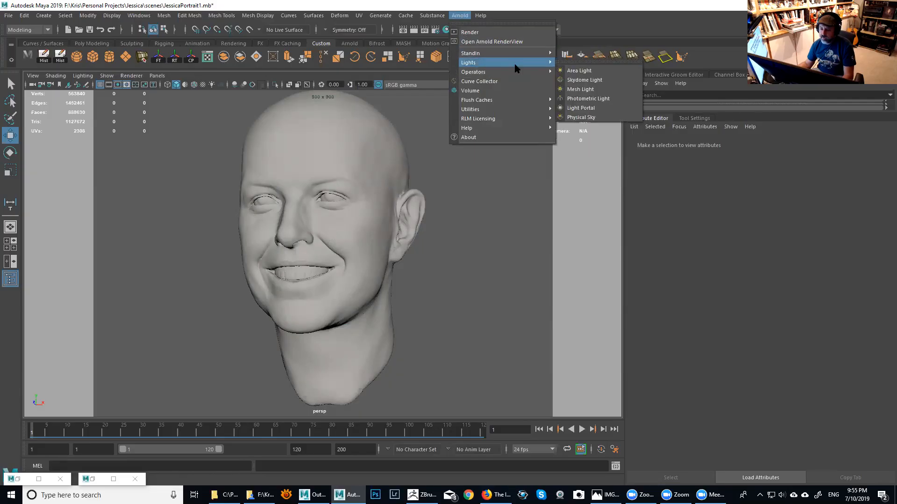
click(578, 74)
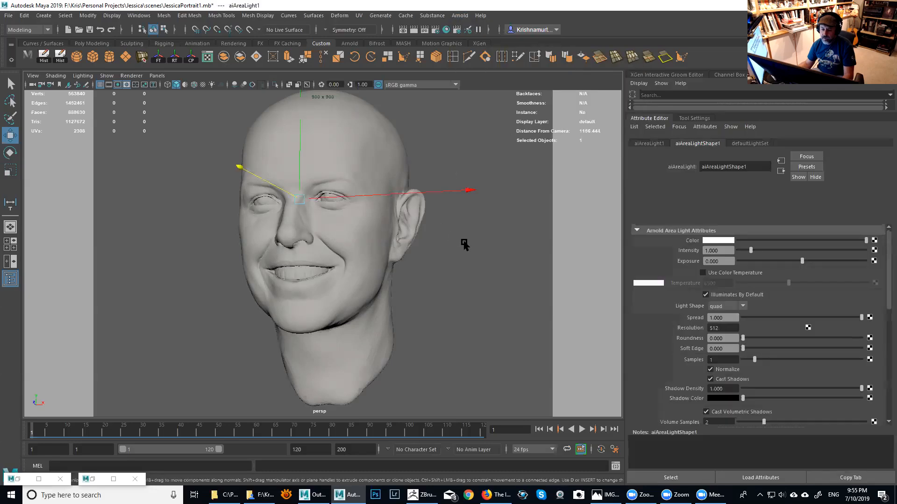
scroll(353, 208, down, 3)
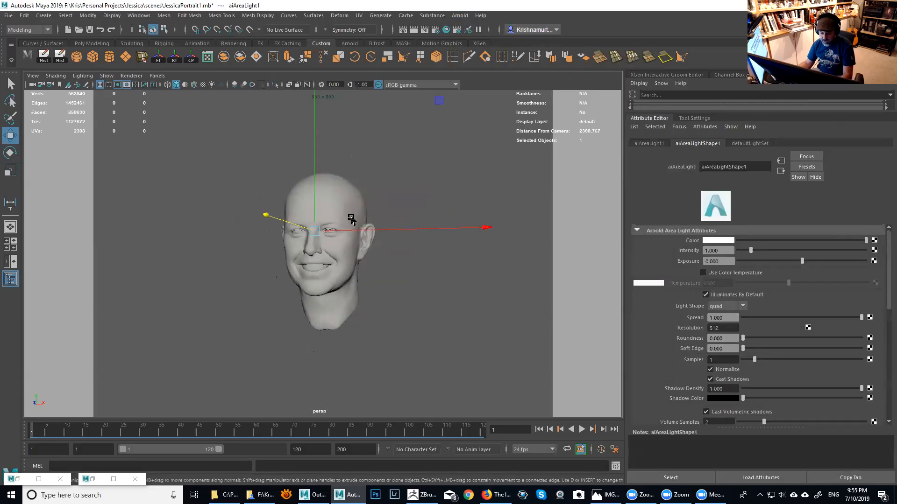
key(r)
drag(327, 237, 221, 252)
key(w)
Scale the area light up uniformly until it is considerably larger than the head.
key(r)
drag(285, 208, 249, 209)
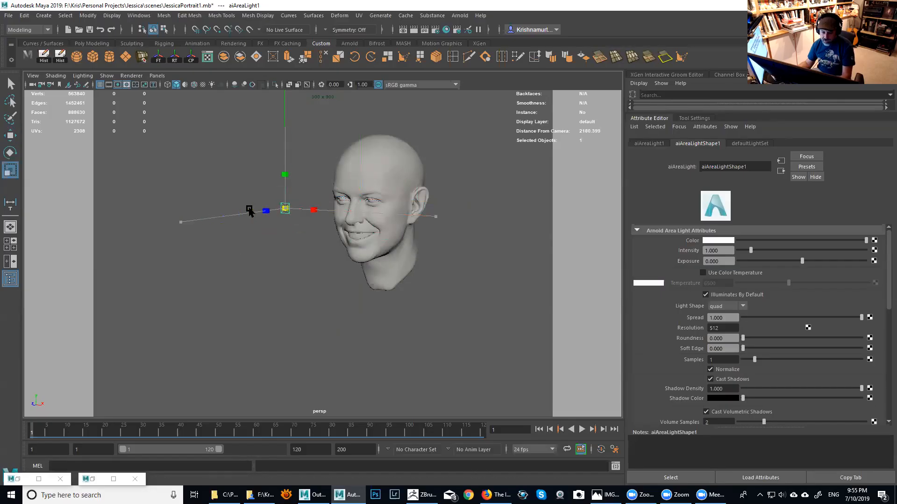
key(t)
alt+right_drag(271, 216, 309, 254)
alt+middle_drag(309, 254, 295, 249)
drag(254, 199, 410, 226)
alt+right_drag(411, 226, 309, 240)
drag(292, 231, 426, 252)
alt+right_drag(427, 253, 358, 232)
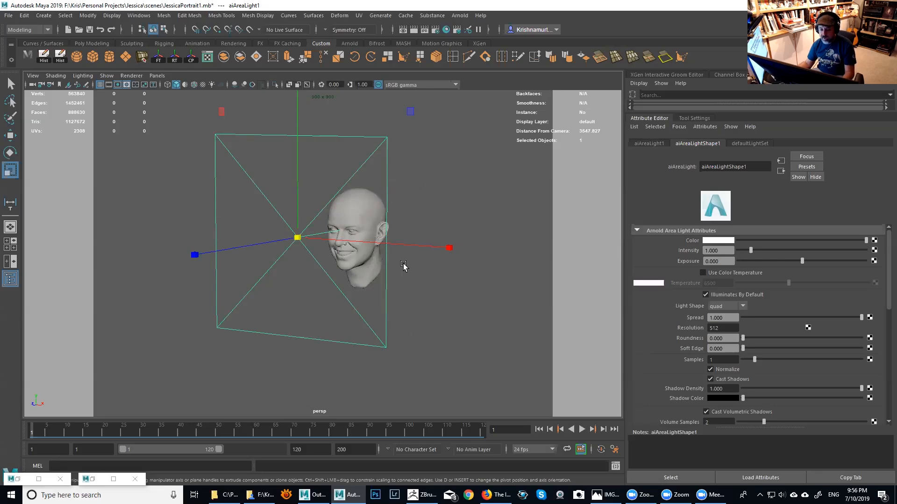
Resize the area light uniformly between very small and very large, ending at a scale of about 9.3.
alt+drag(438, 238, 359, 246)
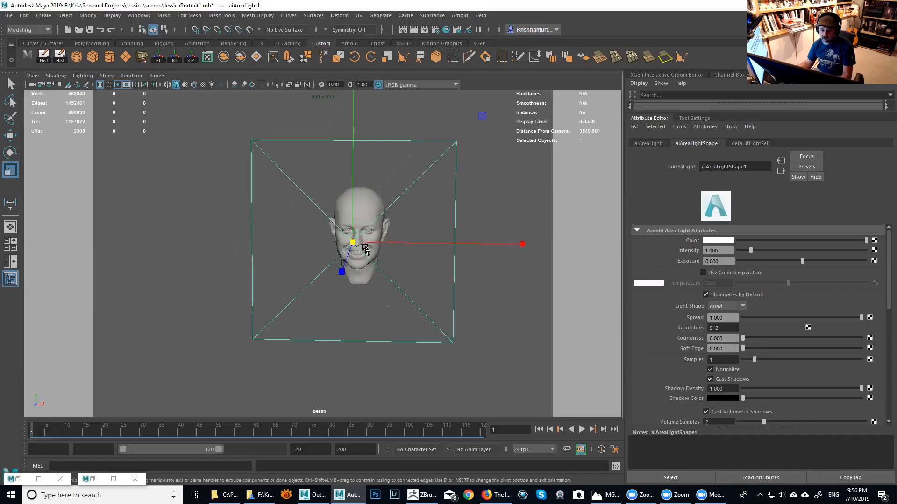
drag(326, 241, 184, 262)
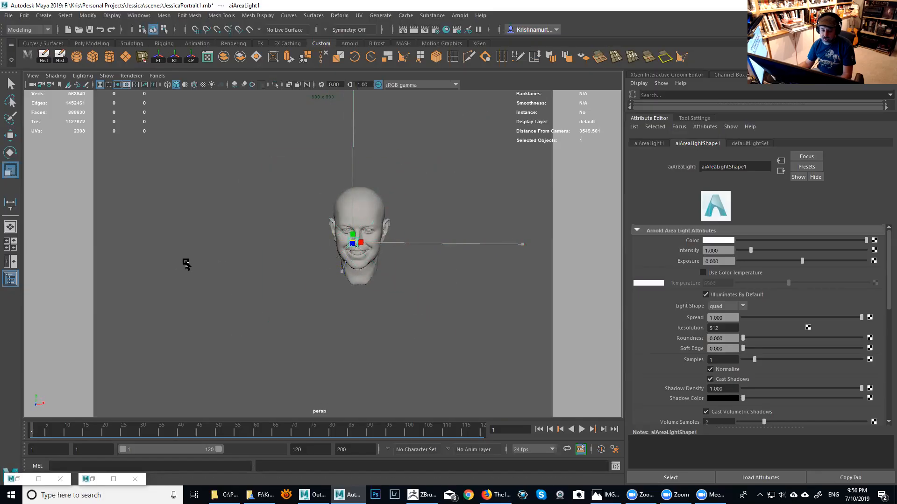
drag(186, 264, 382, 227)
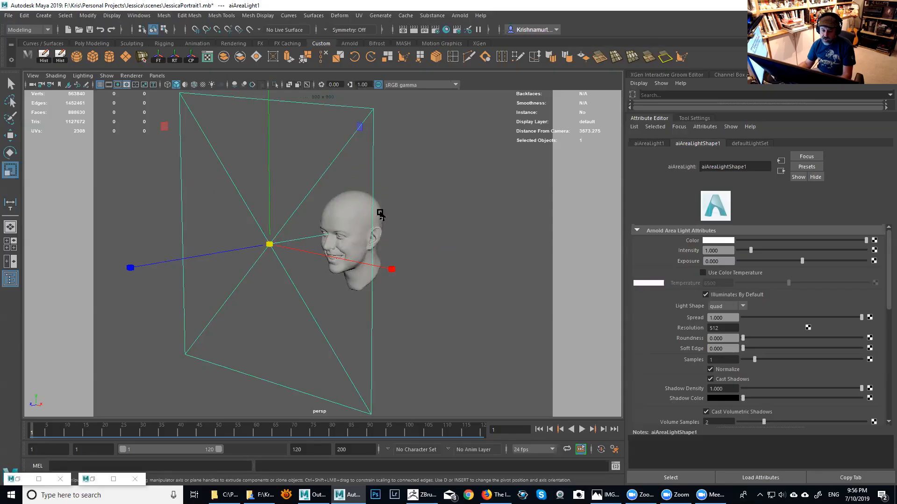
alt+drag(381, 224, 455, 194)
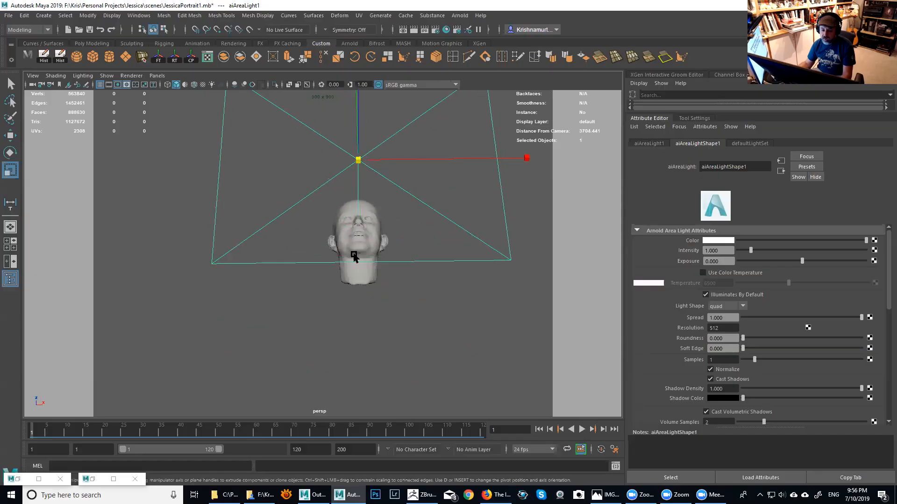
alt+drag(366, 261, 309, 278)
drag(298, 235, 288, 293)
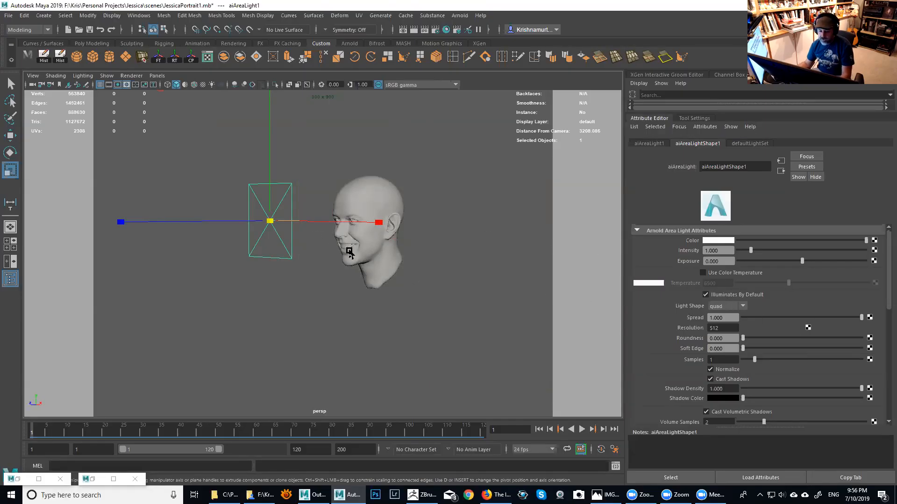
click(307, 262)
click(293, 257)
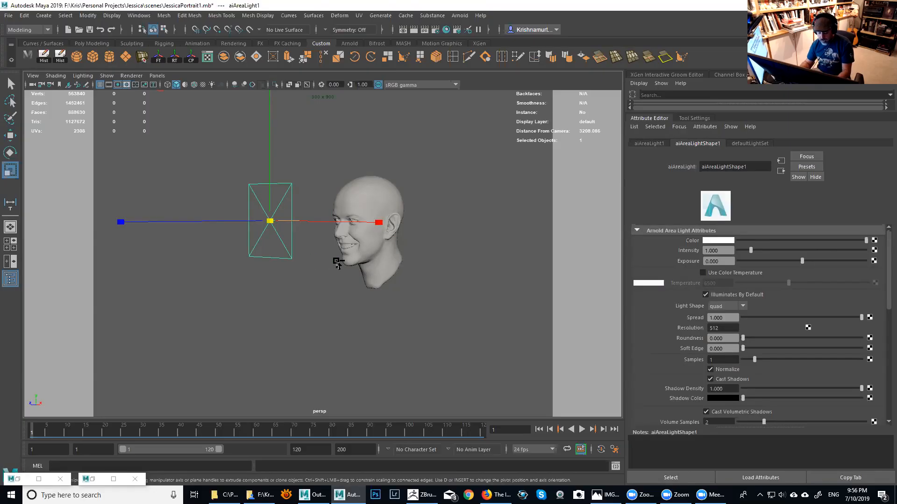
Show the area light's transform channels alongside its attributes and bring the samples, Normalize and shadow settings into view.
key(ctrl+a)
drag(742, 220, 740, 164)
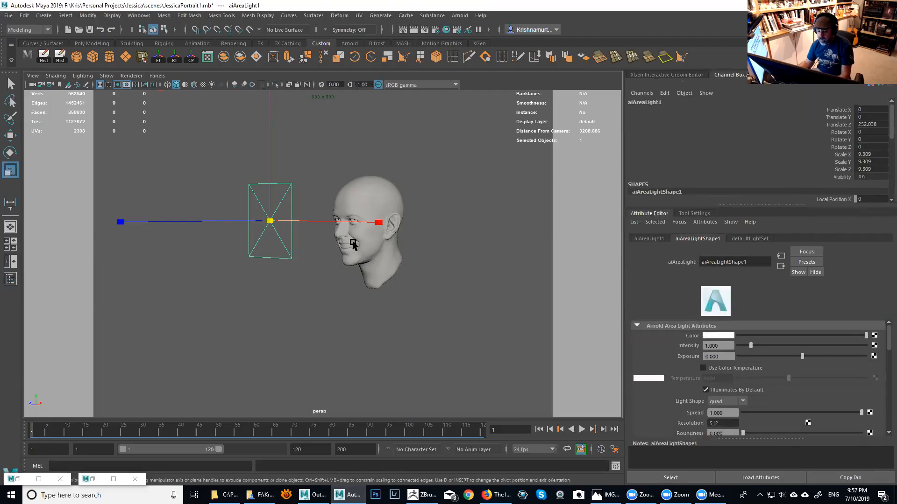
drag(759, 206, 757, 148)
drag(887, 342, 874, 365)
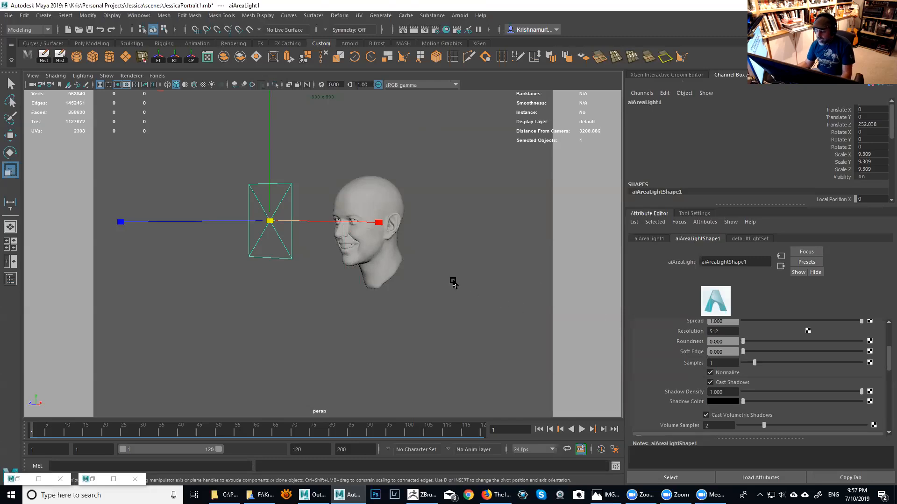
Scale the area light uniformly to about 26.65 and raise it above the head to about 341.6 in Translate Y.
alt+right_drag(372, 279, 411, 291)
alt+middle_drag(411, 292, 423, 312)
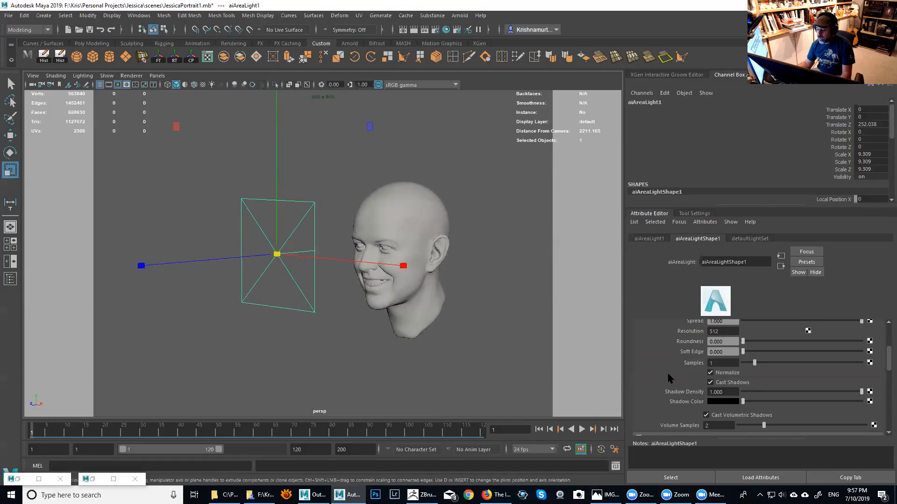
drag(276, 255, 492, 237)
alt+right_drag(493, 237, 372, 216)
alt+drag(372, 216, 371, 107)
key(w)
alt+middle_drag(373, 178, 373, 200)
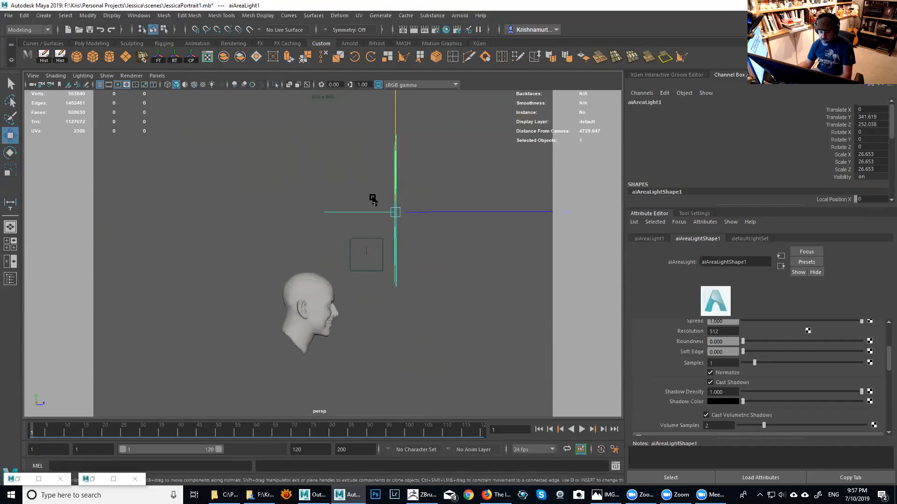
Tilt the area light down toward the face to about -60.3 in Rotate X and reposition it at about Y 365.9, Z 196.6.
key(e)
drag(348, 363, 421, 373)
key(w)
drag(476, 213, 444, 206)
drag(382, 183, 380, 172)
Frame the head from the front, render it with the new area light in the Arnold render view, and stop the render.
alt+drag(395, 209, 281, 239)
alt+middle_drag(351, 231, 322, 191)
alt+drag(357, 289, 350, 248)
alt+right_drag(350, 248, 388, 266)
click(92, 480)
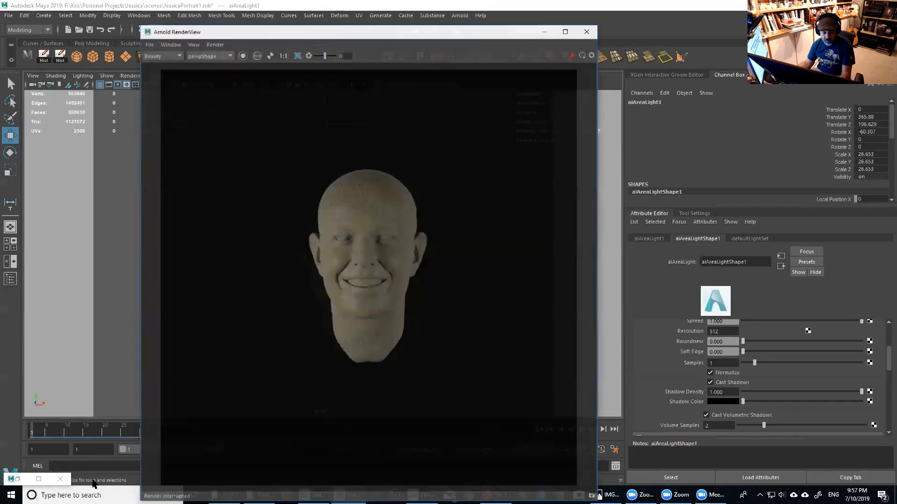
click(578, 43)
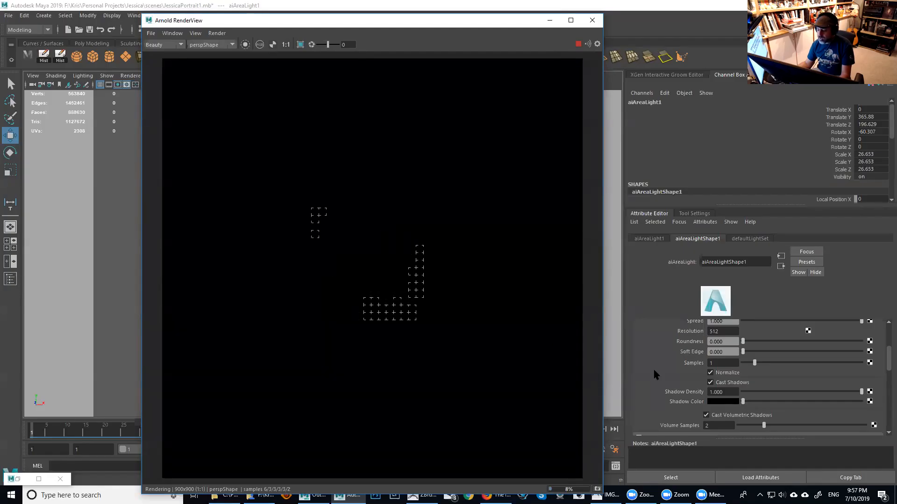
click(578, 44)
Open the render settings beside the model and close the Arnold render view.
drag(519, 22, 463, 152)
click(437, 29)
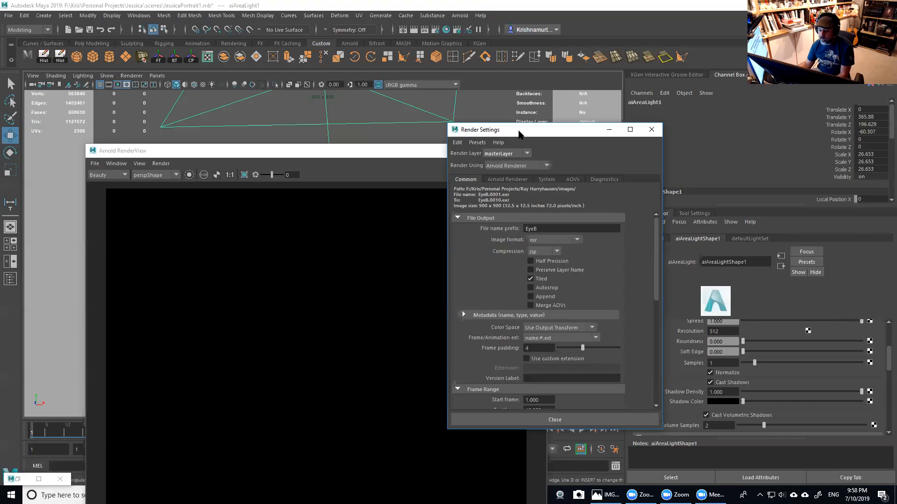
drag(519, 134, 455, 96)
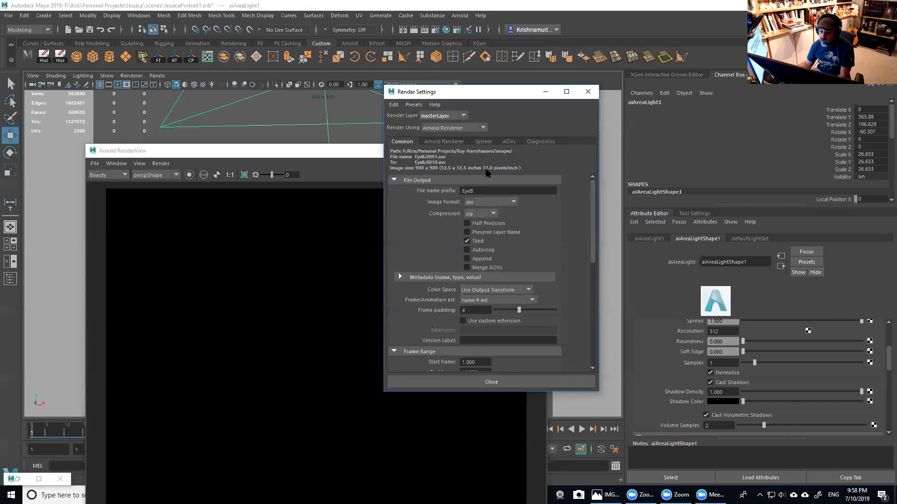
drag(513, 92, 510, 106)
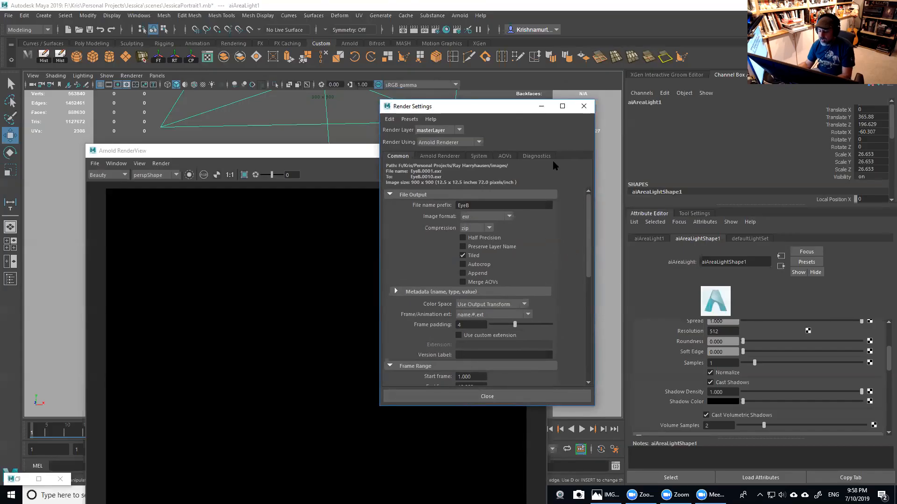
click(365, 154)
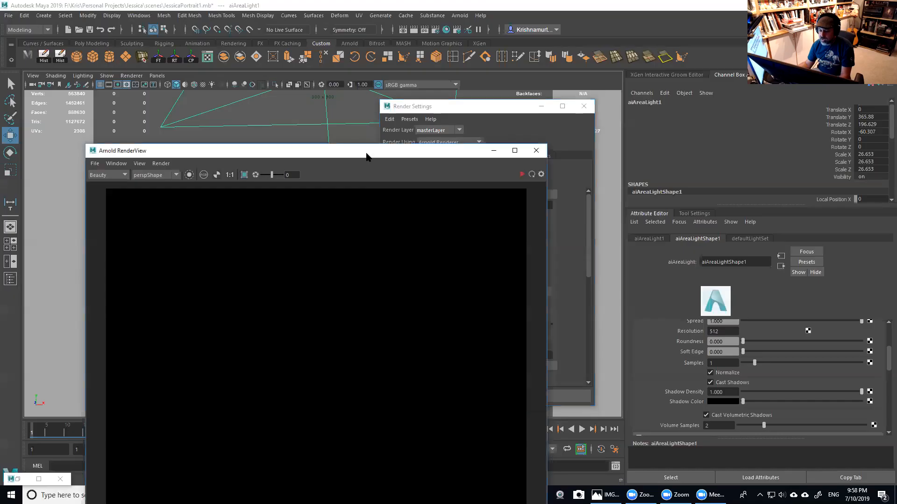
click(535, 150)
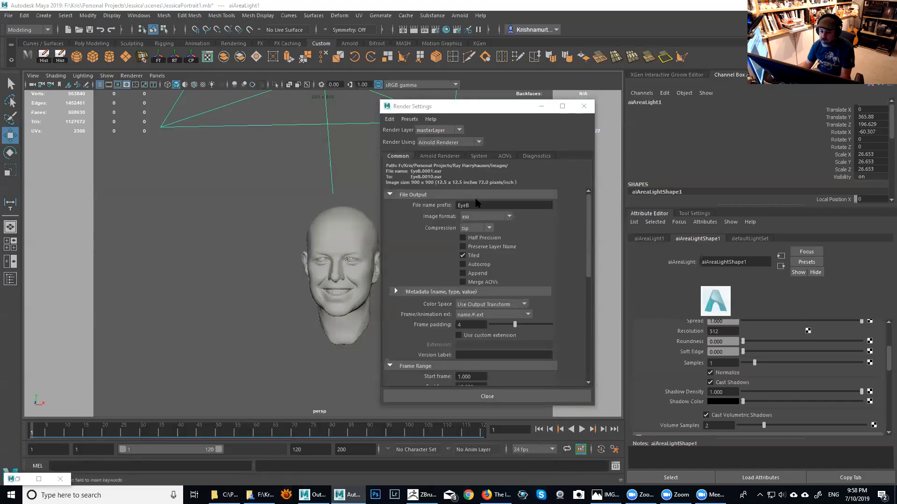
Check the current project and its location in the Project Window, then dismiss it without changes.
alt+drag(339, 208, 400, 181)
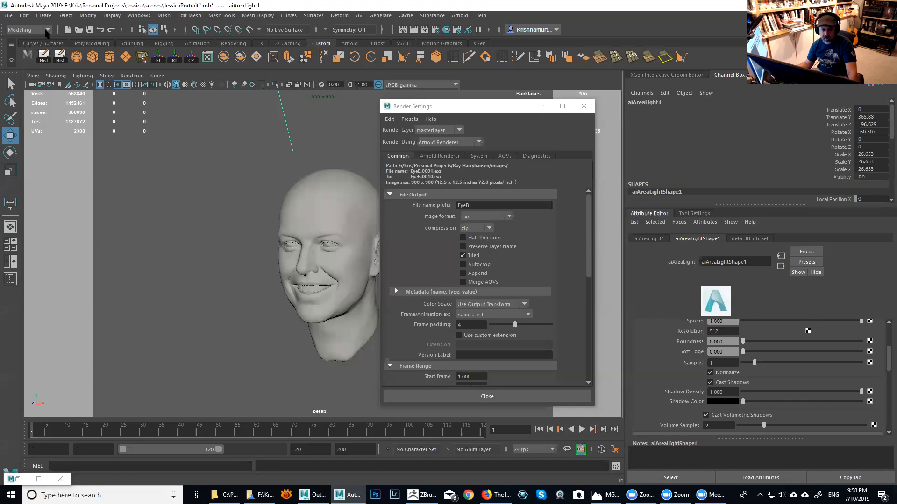
click(8, 17)
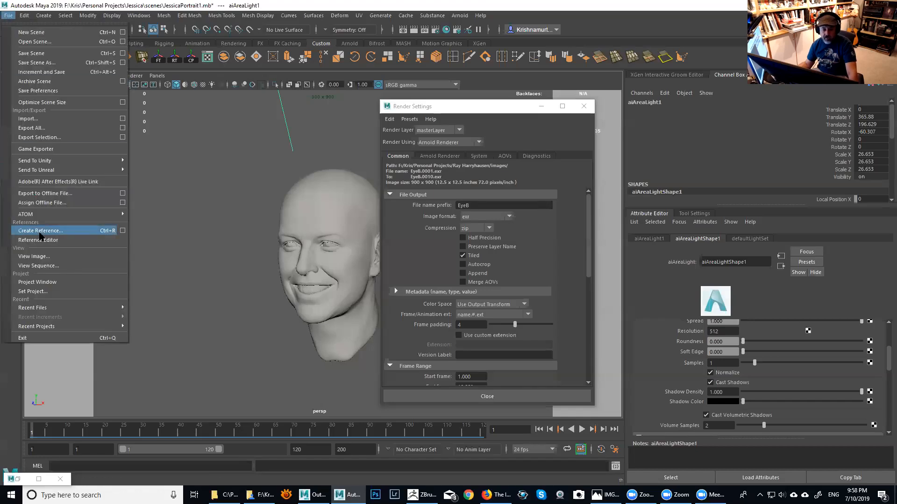
click(52, 281)
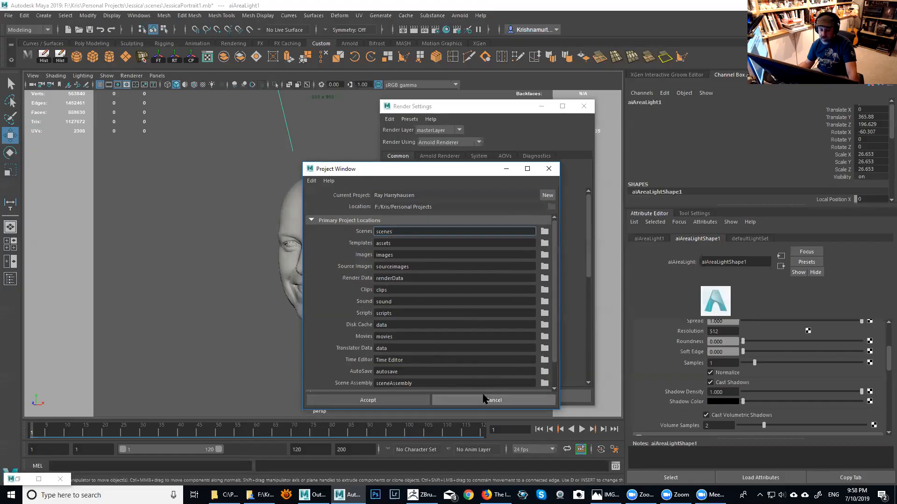
click(484, 398)
Set the current project to the Jessica folder inside Personal Projects.
click(8, 15)
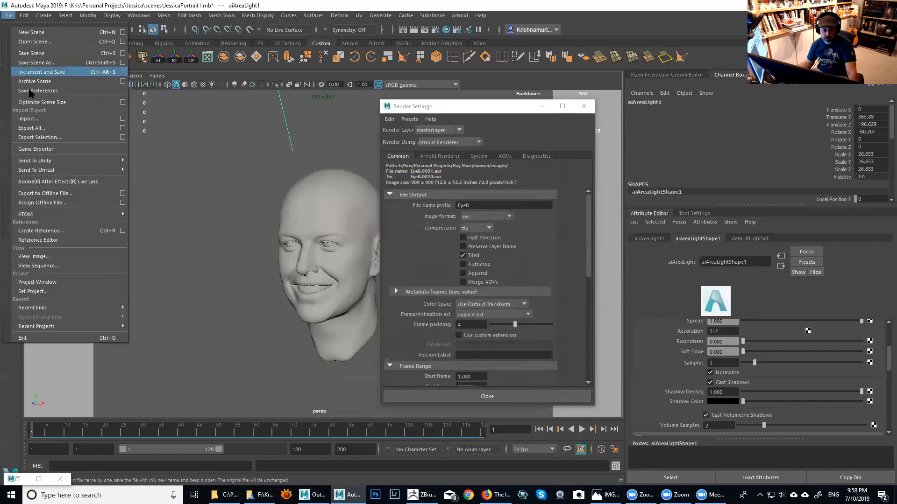
click(46, 288)
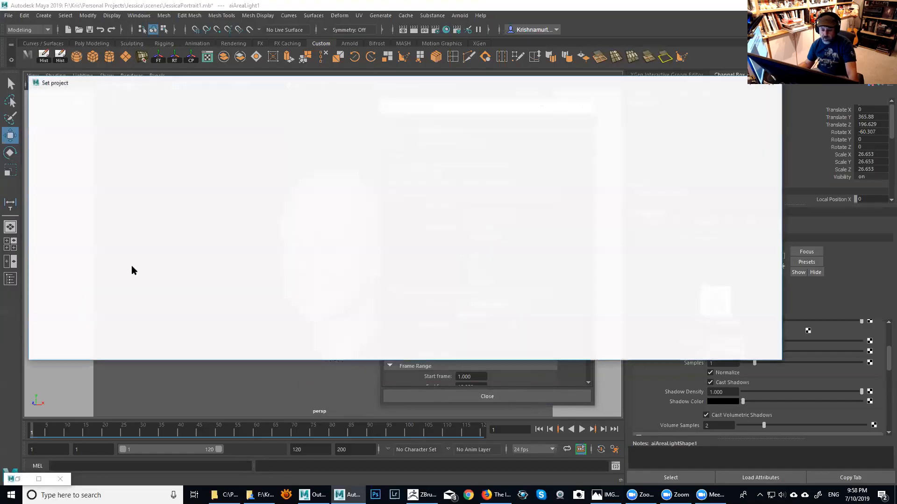
click(144, 120)
scroll(140, 201, down, 1)
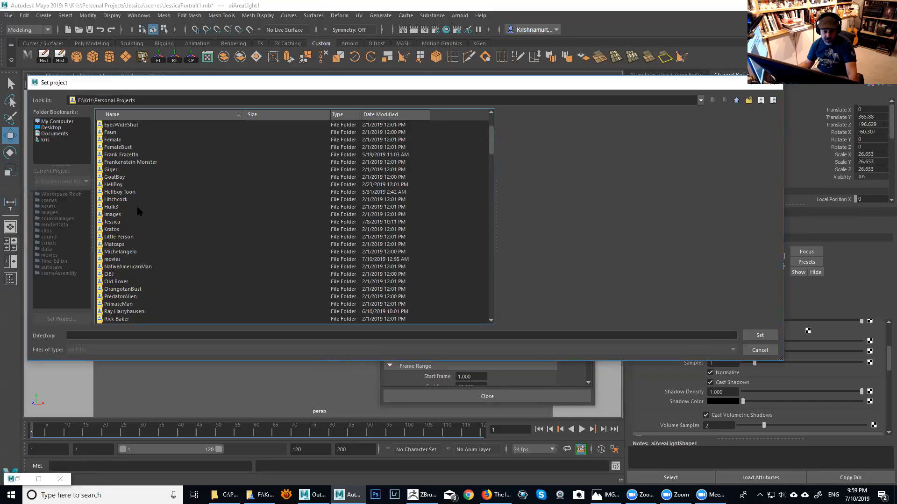
double_click(116, 223)
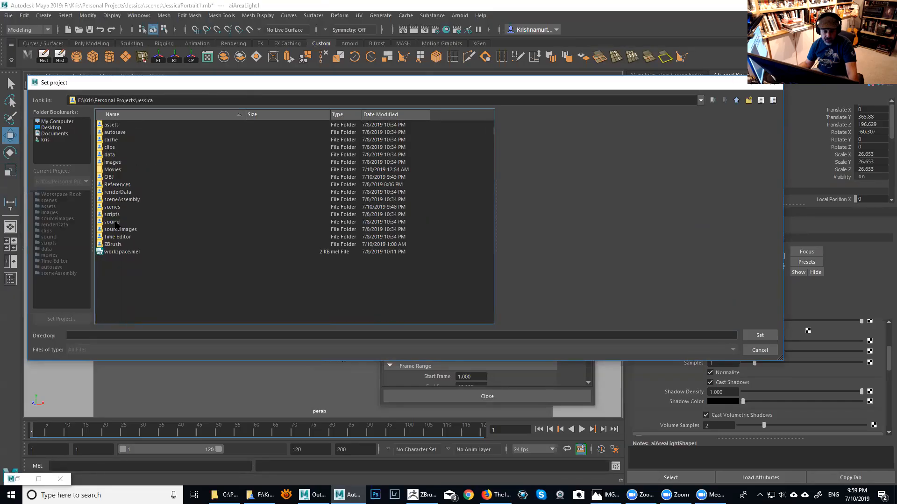
click(758, 336)
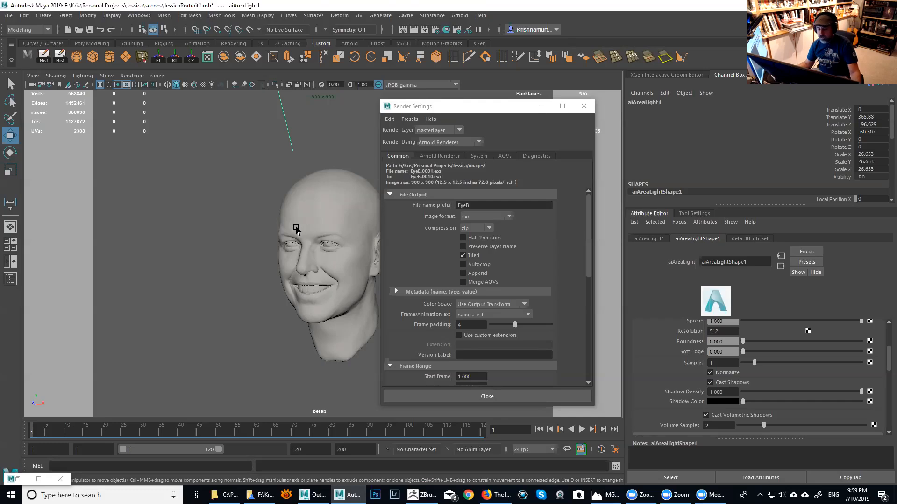
Rename the render output's file name prefix to JessA and keep exr as the image format.
double_click(478, 205)
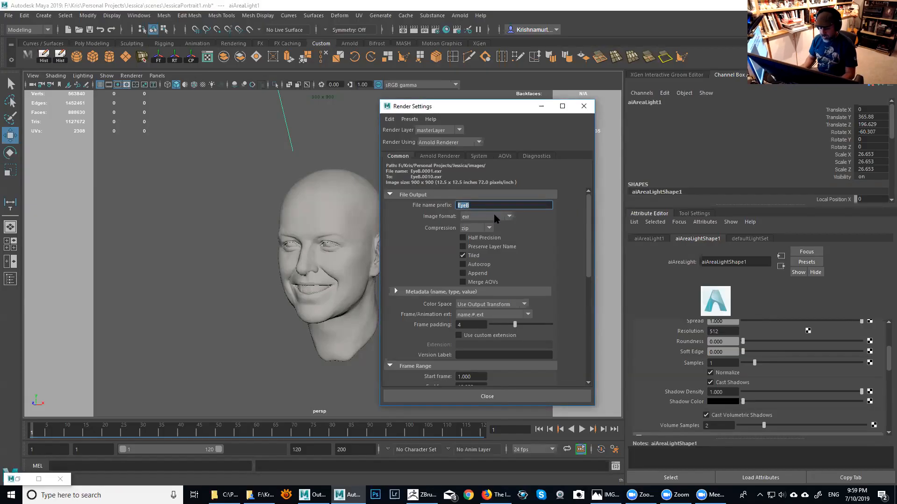
text(JessA)
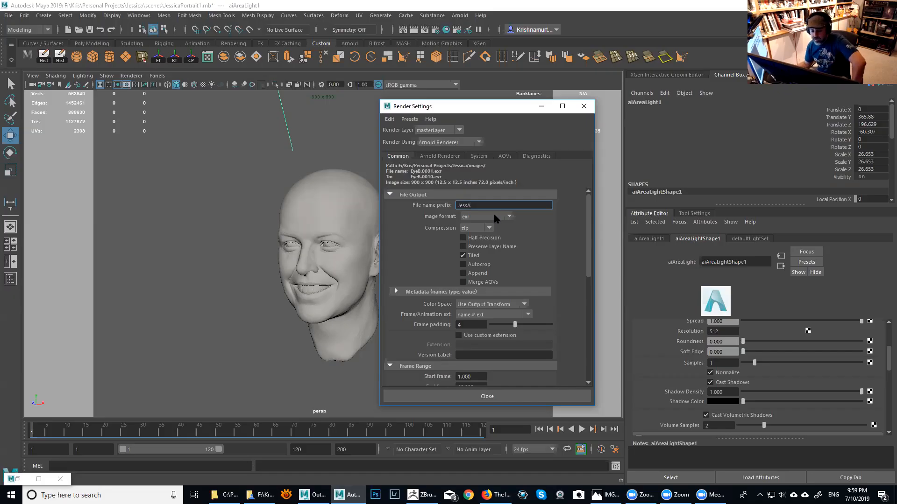
click(493, 212)
click(493, 212)
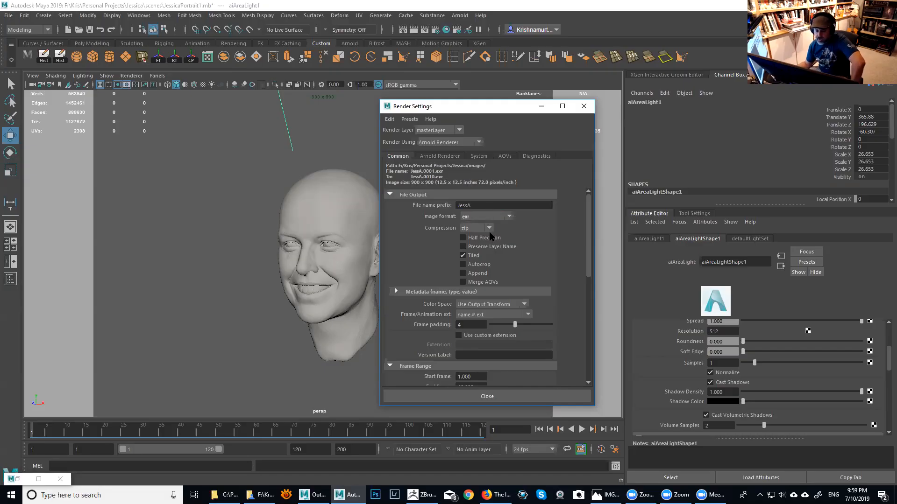
Try the name (Single Frame) option for Frame/Animation ext and return it to name.#.ext.
drag(589, 252, 592, 271)
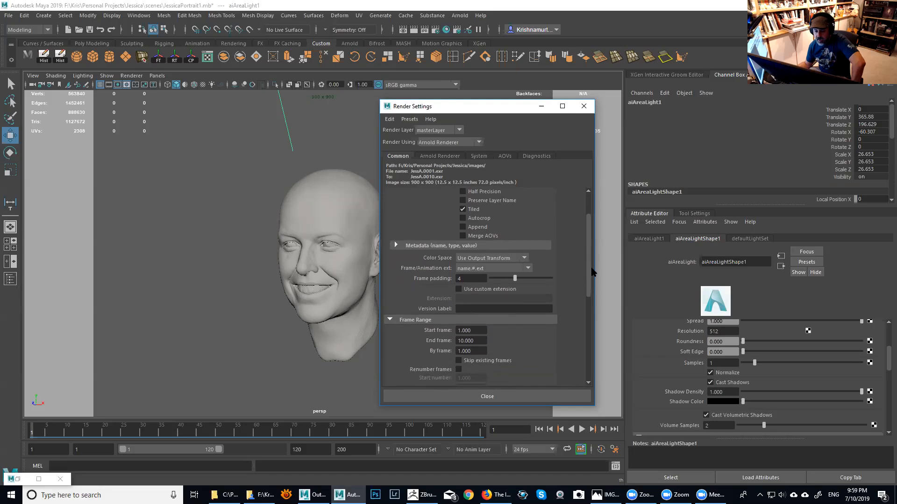
click(497, 269)
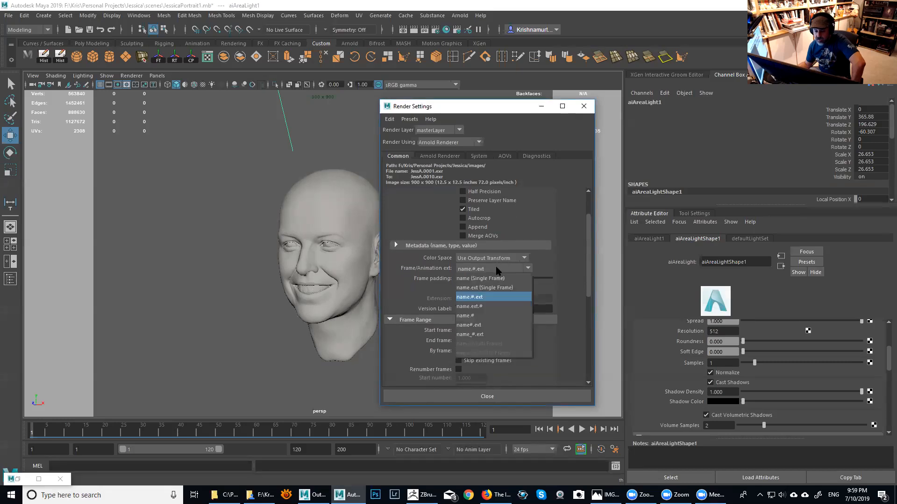
click(485, 281)
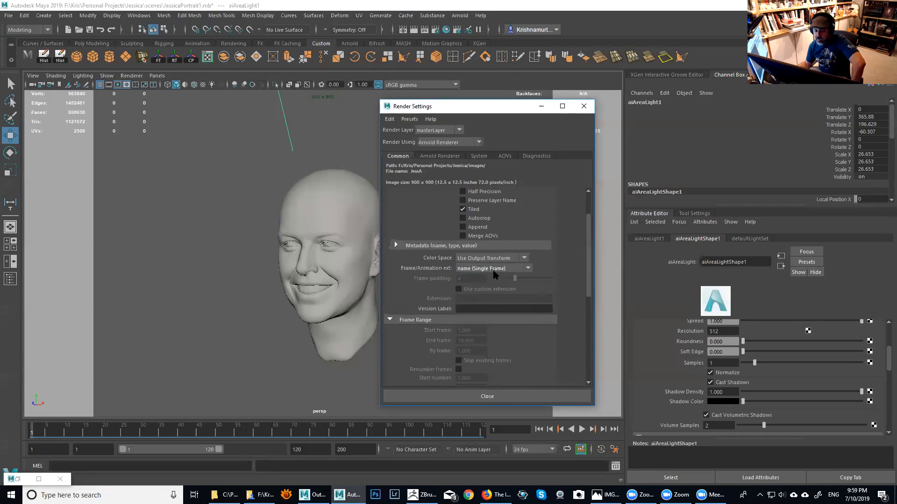
click(499, 270)
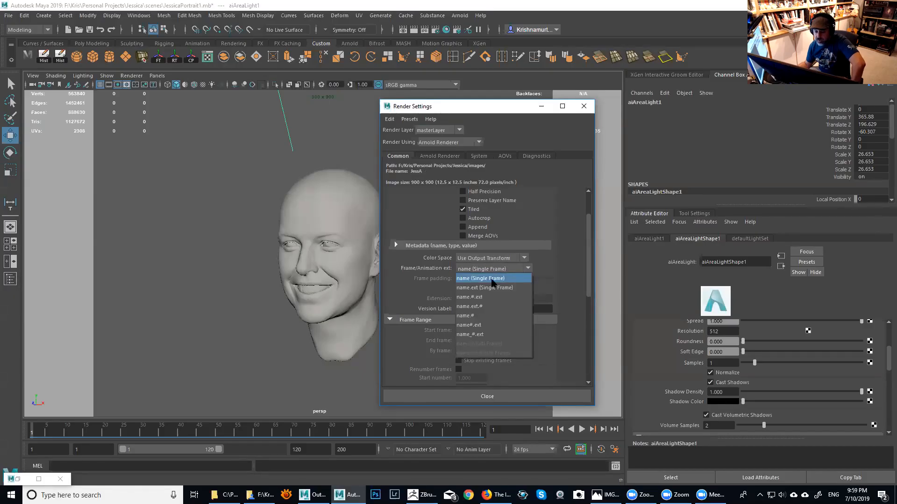
click(483, 299)
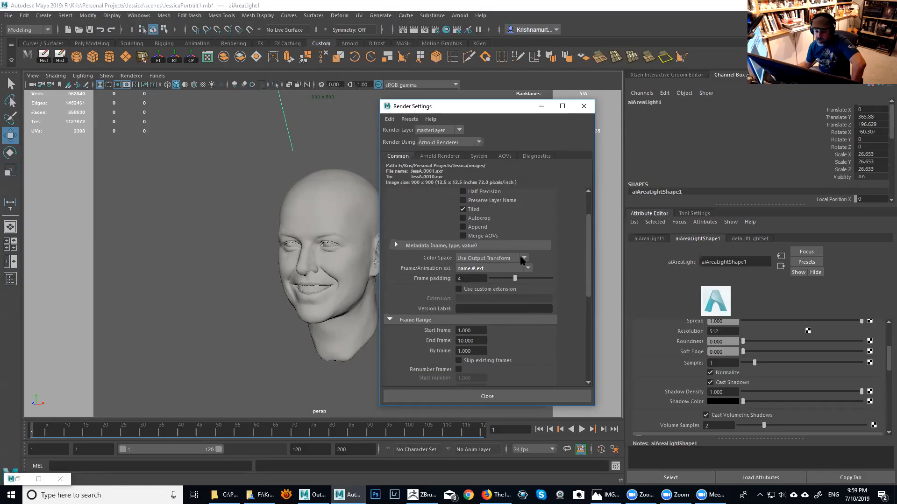
Review the frame range, renderable camera and image size settings against the framed face.
scroll(491, 281, down, 3)
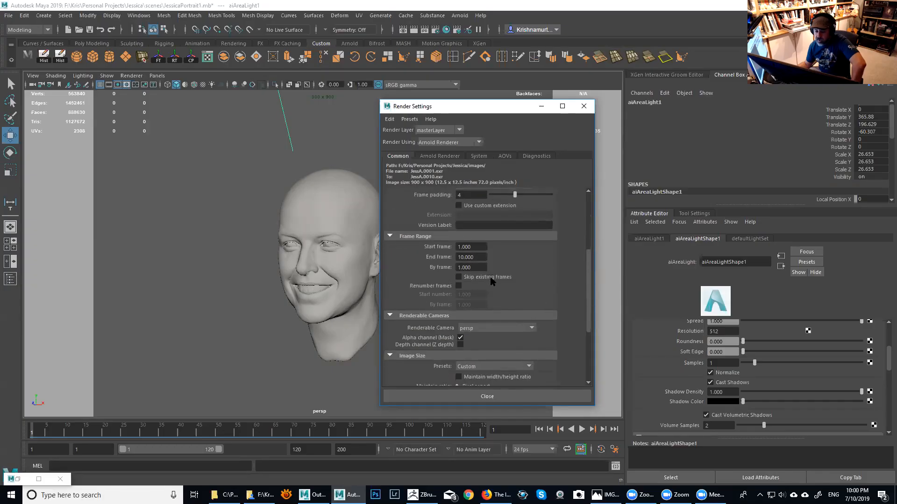
click(477, 257)
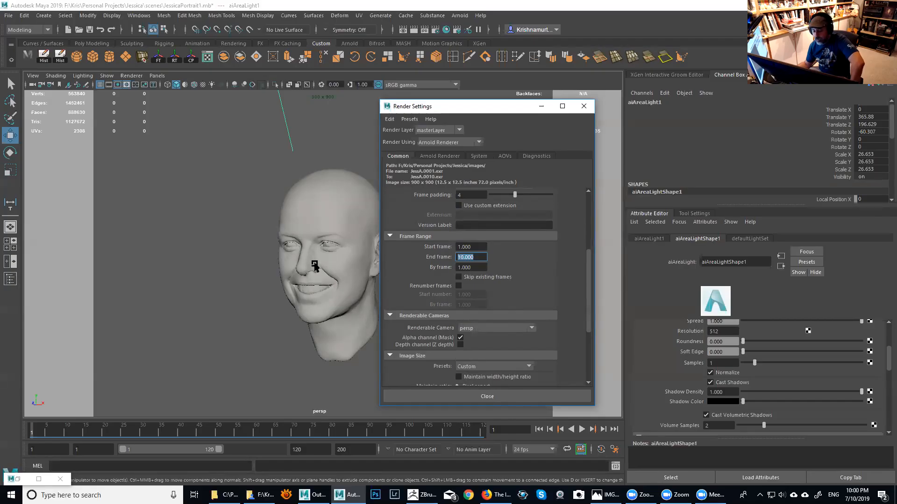
alt+right_drag(296, 266, 397, 362)
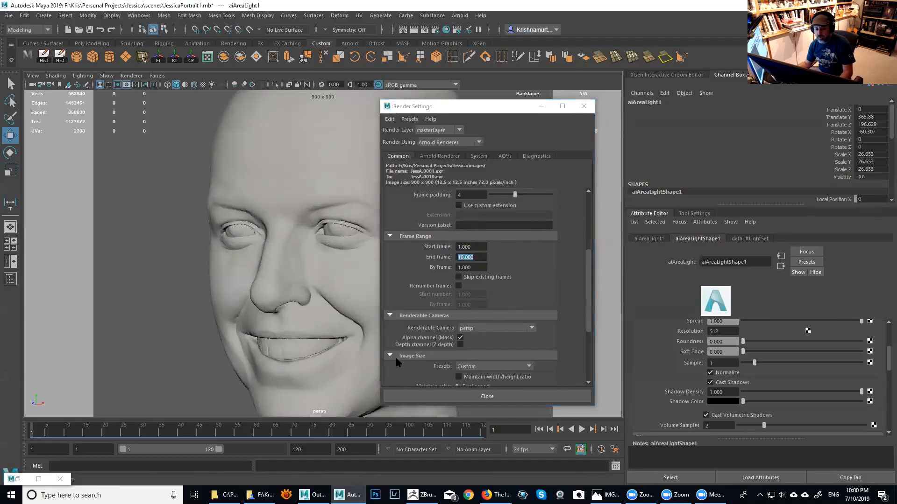
alt+middle_drag(284, 302, 260, 276)
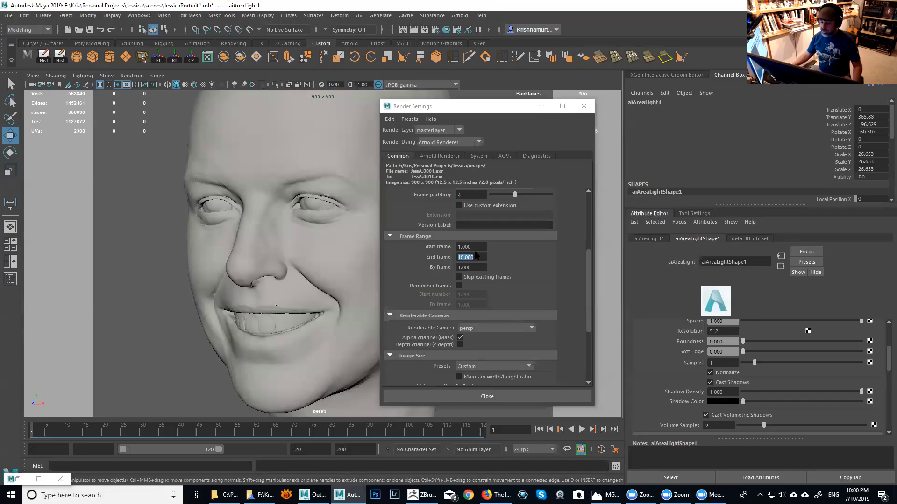
drag(588, 270, 589, 346)
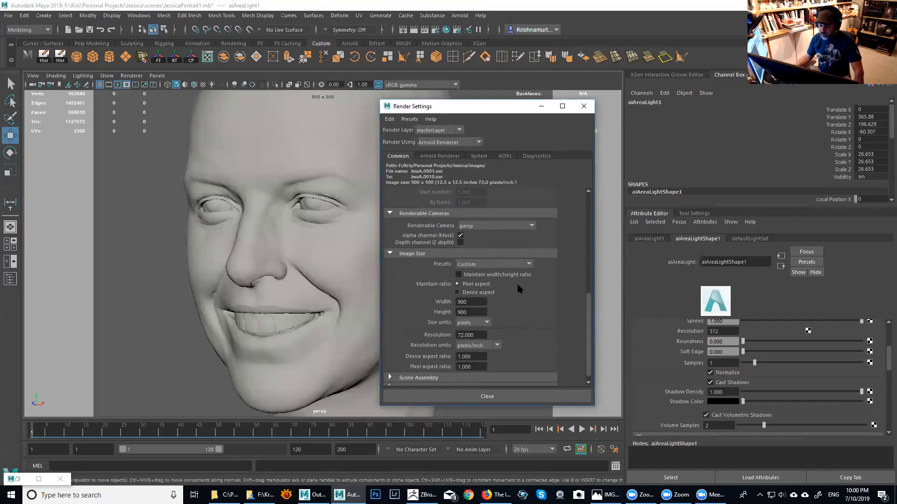
drag(472, 303, 441, 308)
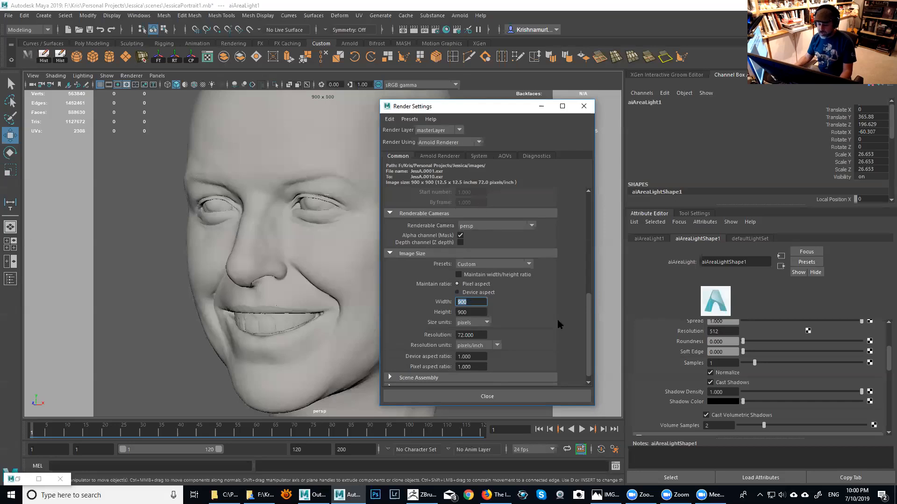
scroll(591, 324, down, 1)
drag(591, 324, 468, 151)
Open the Arnold Renderer sampling settings and examine the Camera (AA) and Diffuse sample values.
click(447, 156)
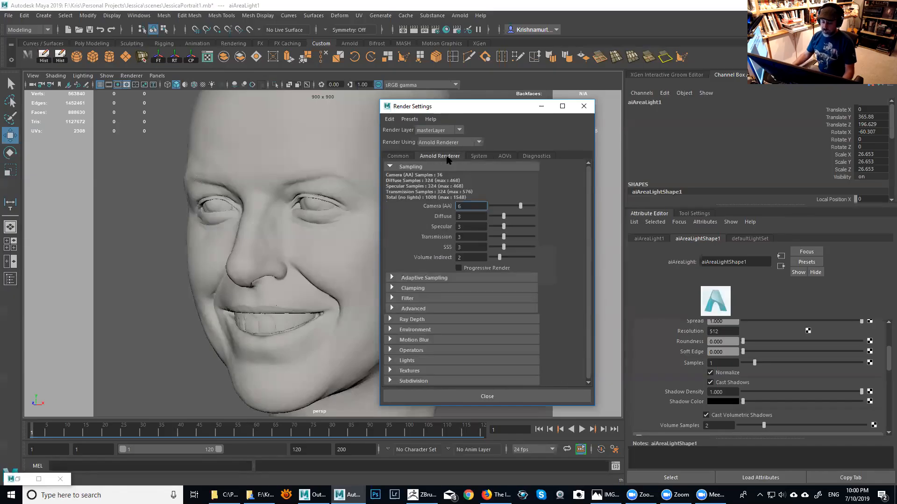
mouse_move(503, 216)
mouse_down()
mouse_move(491, 217)
mouse_move(503, 216)
mouse_up()
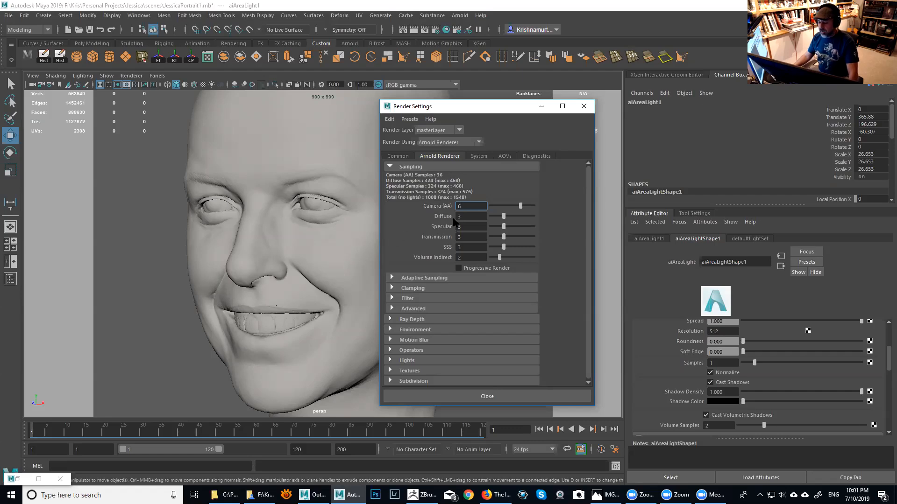
click(467, 216)
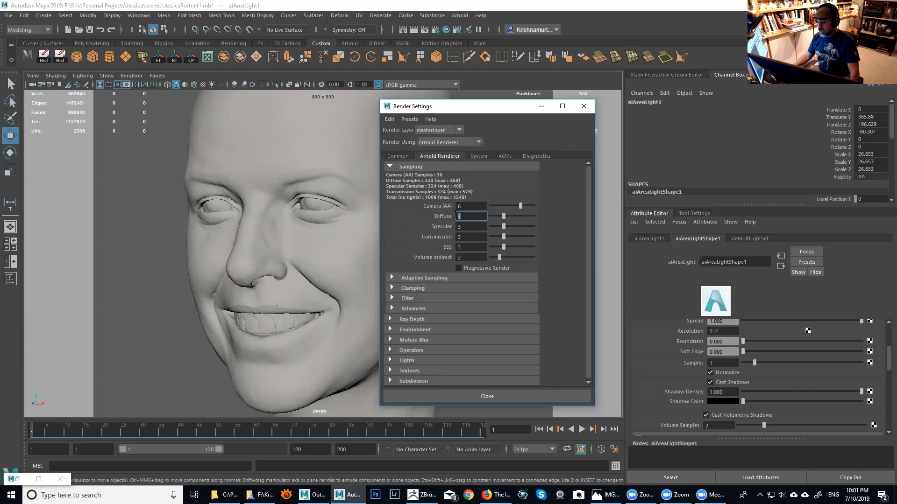
click(462, 206)
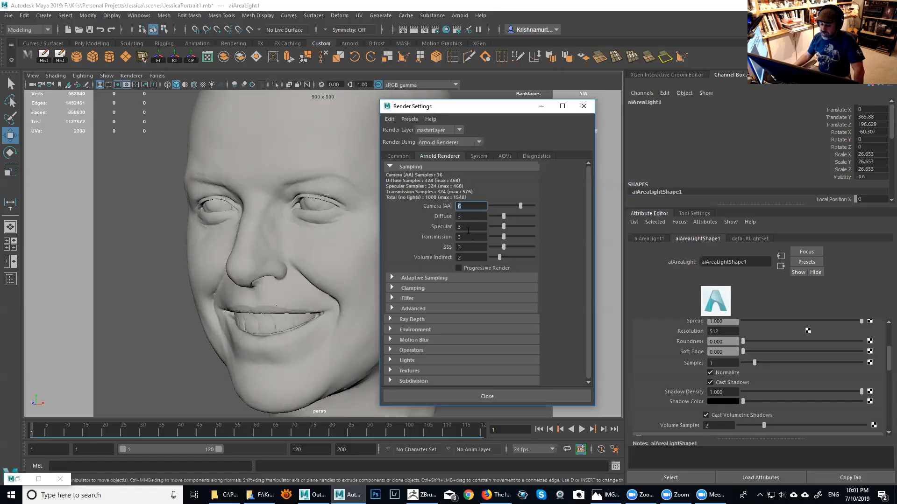
Try Camera (AA) sampling at 3, raise it up to 10, and bring it back to 8.
mouse_move(520, 206)
mouse_down()
mouse_move(533, 206)
mouse_move(511, 206)
mouse_up()
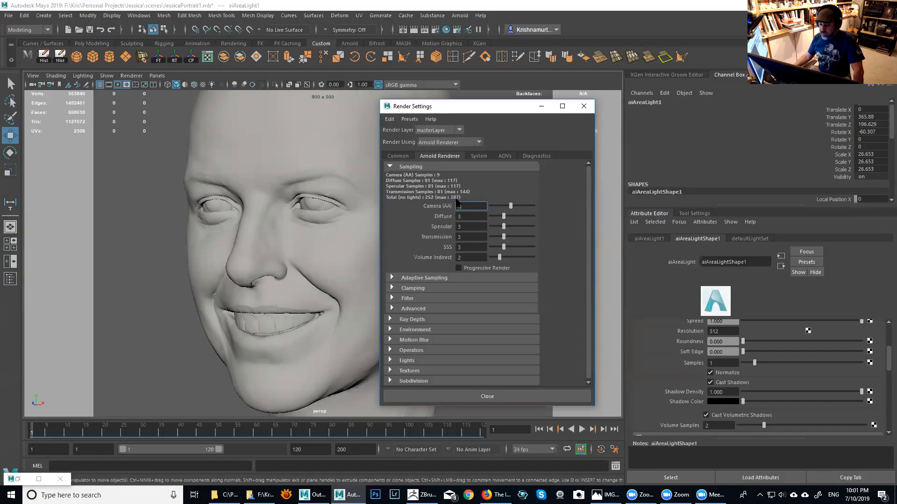
click(513, 208)
click(517, 206)
click(520, 206)
drag(520, 206, 524, 211)
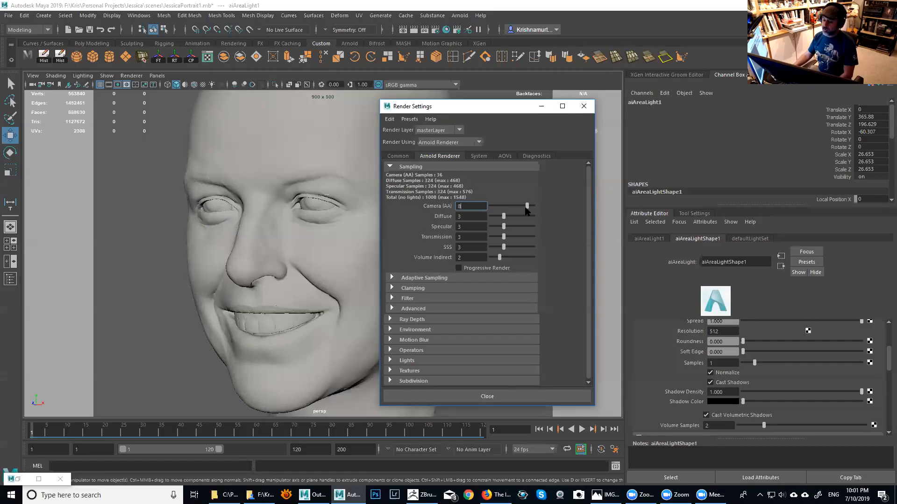
drag(525, 208, 533, 209)
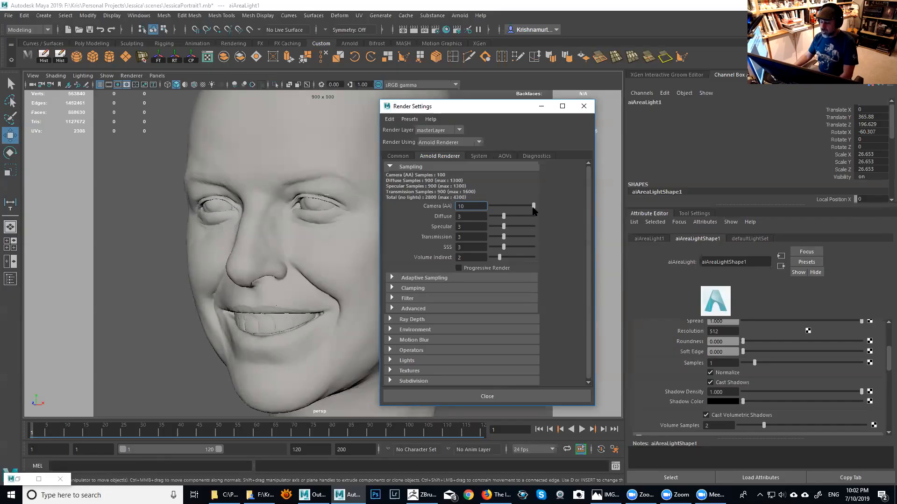
drag(533, 207, 527, 207)
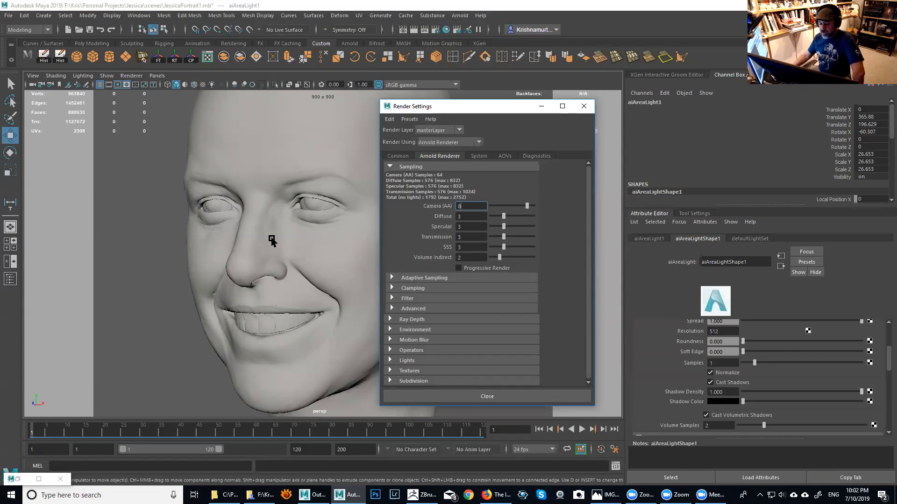
Compare Camera (AA) sampling at 10, 8 and 6 with the face in close-up, ending at 6.
alt+drag(270, 232, 265, 219)
alt+right_drag(265, 219, 302, 252)
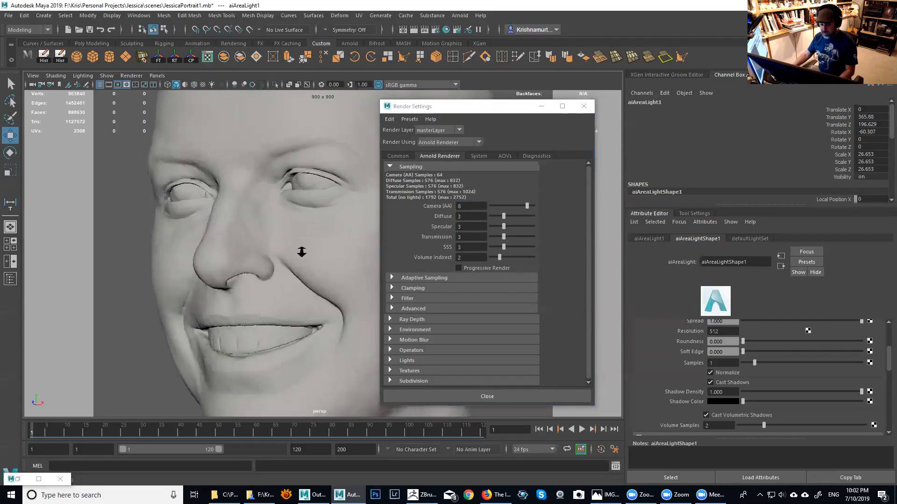
alt+drag(301, 252, 312, 214)
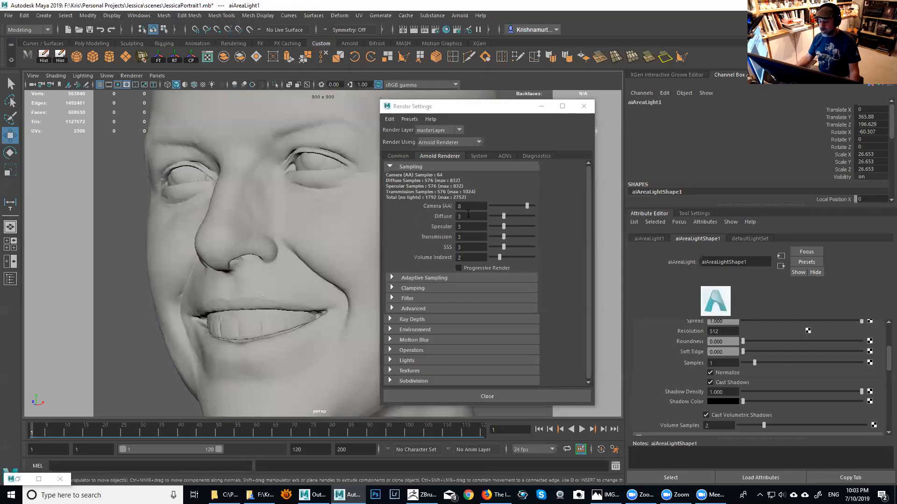
drag(513, 210, 534, 208)
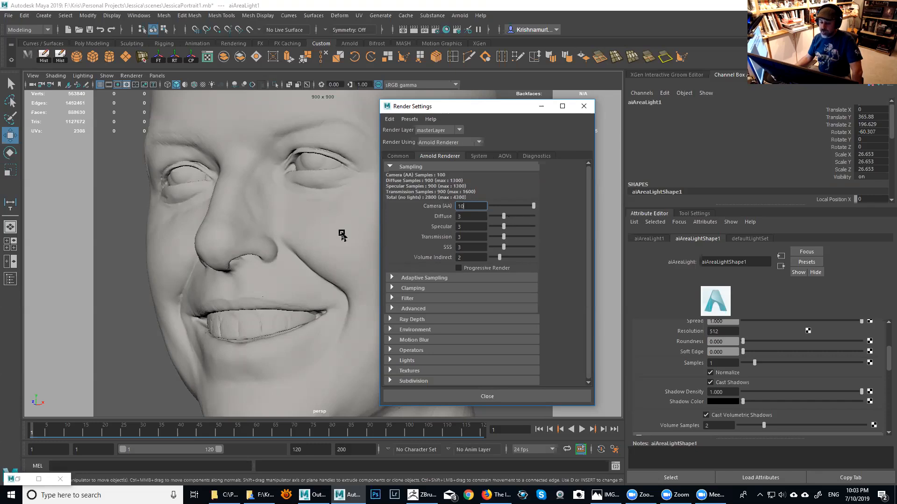
drag(533, 208, 526, 208)
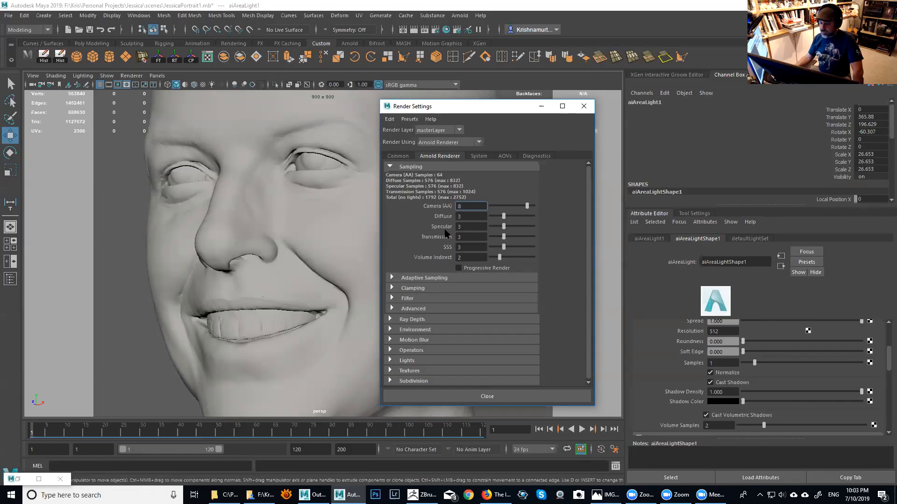
drag(524, 209, 518, 210)
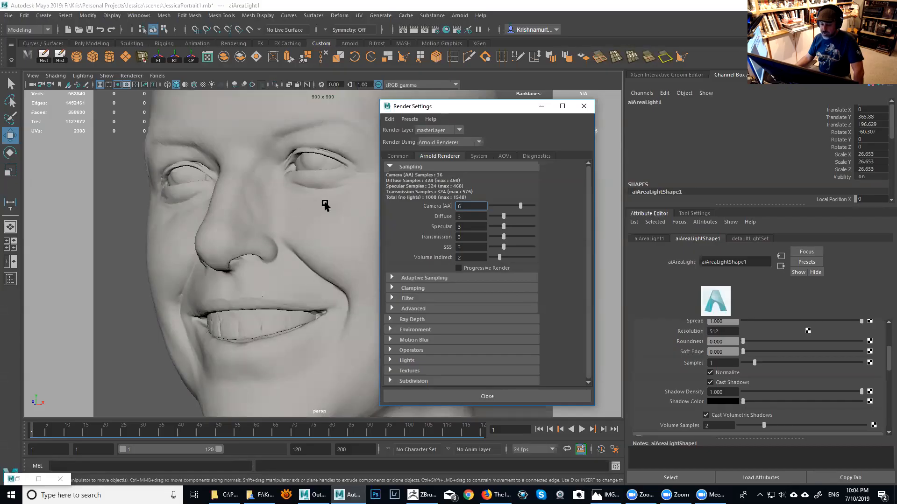
drag(520, 206, 524, 208)
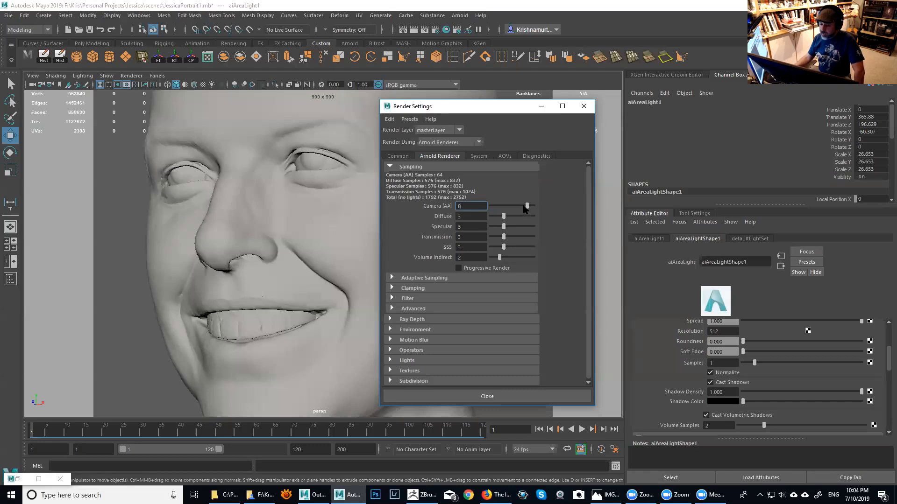
drag(526, 206, 520, 209)
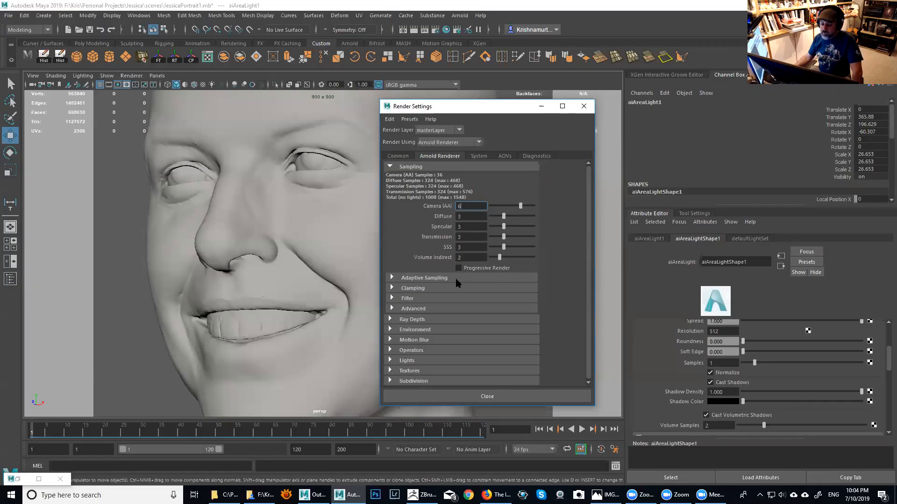
Try adaptive sampling with Max. Camera (AA) at 8 and Camera (AA) at 2, and disable adaptive sampling again.
click(425, 278)
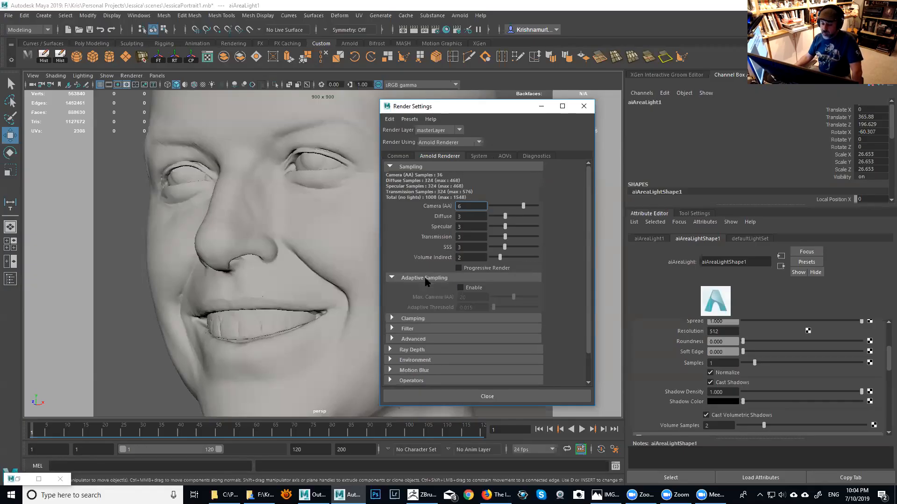
click(465, 289)
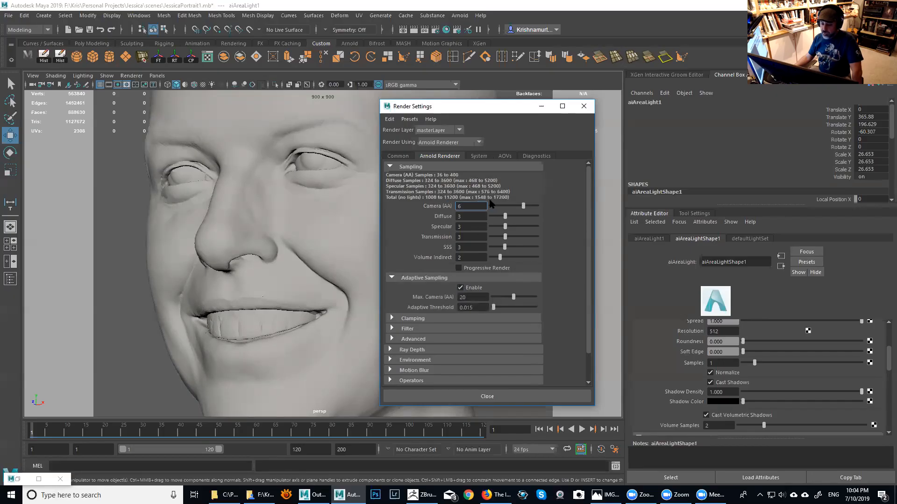
drag(513, 297, 501, 300)
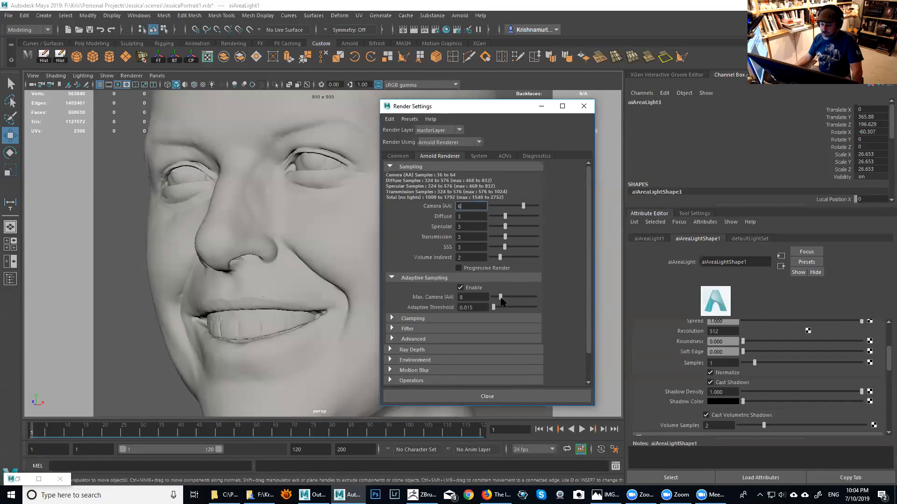
drag(523, 208, 510, 209)
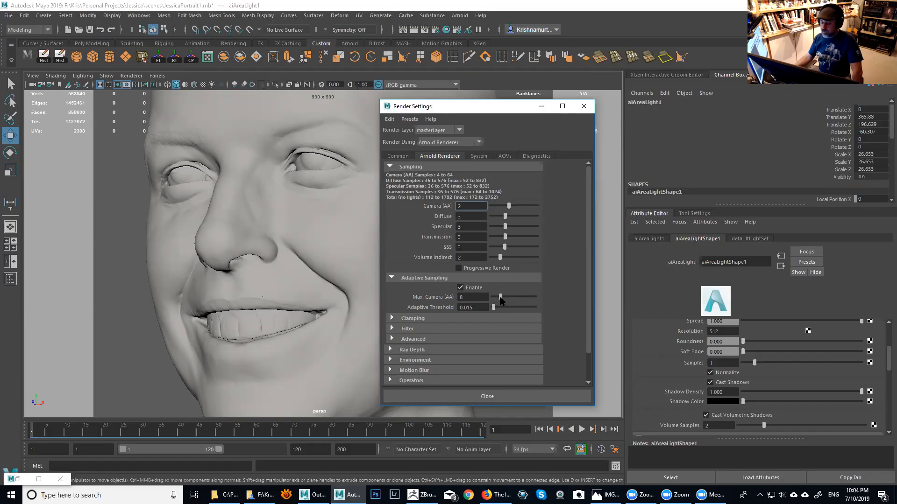
click(462, 288)
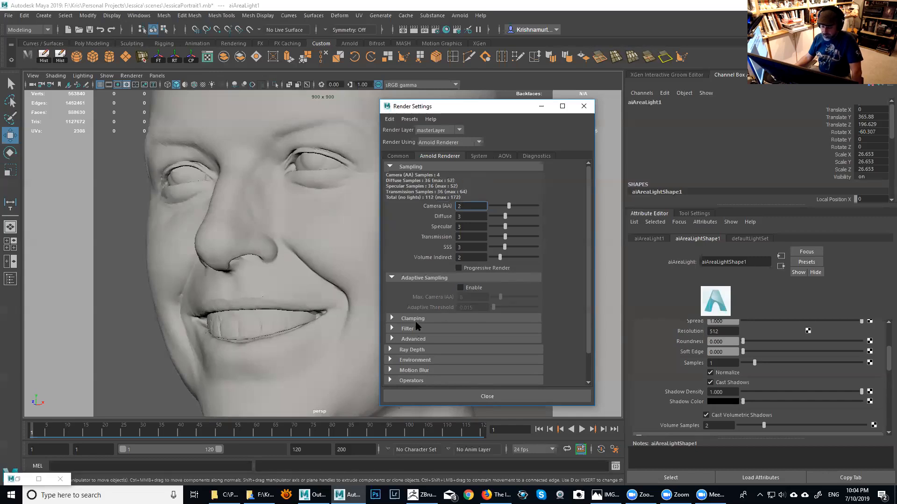
Examine the Clamping section and the available Filter types in the Arnold sampling settings.
click(413, 319)
click(416, 319)
click(411, 329)
scroll(586, 280, down, 3)
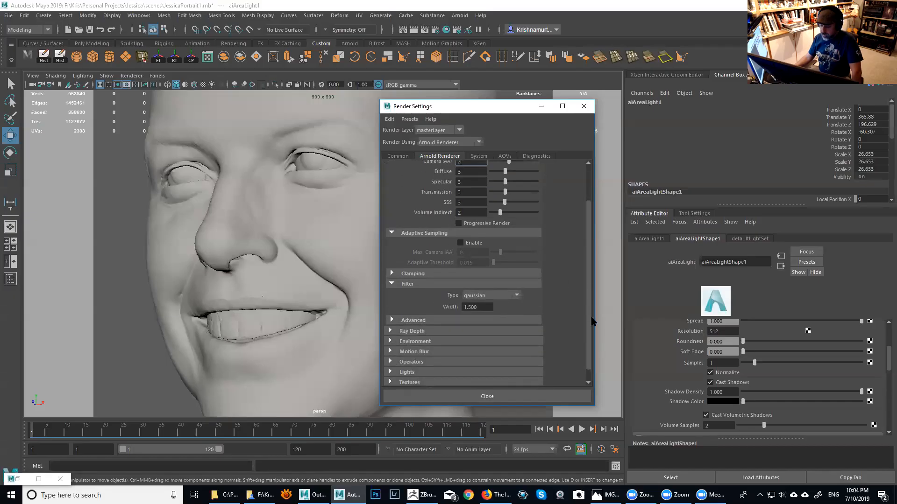
click(517, 285)
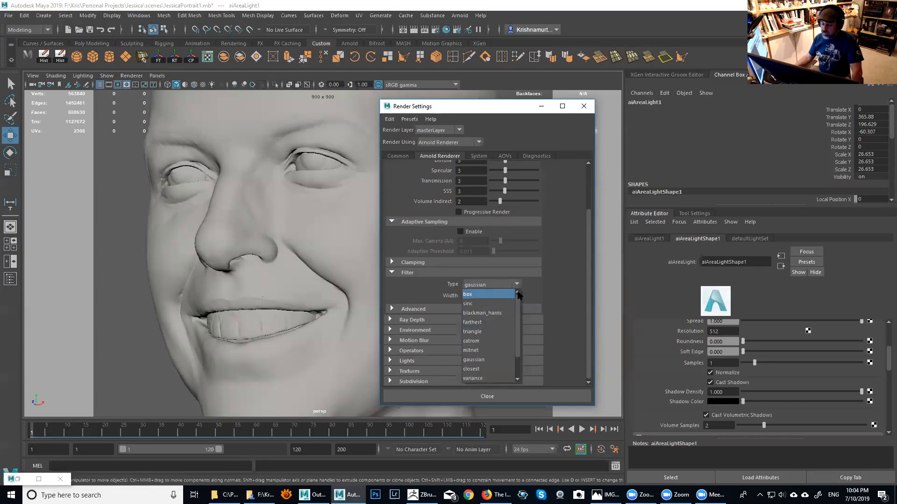
click(552, 280)
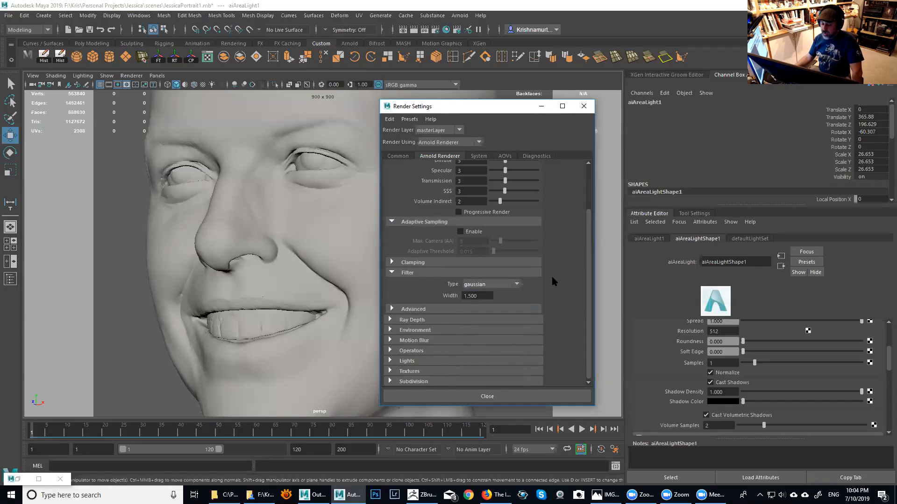
Try a gaussian filter Width of 2 and set it back to 1.5.
double_click(481, 295)
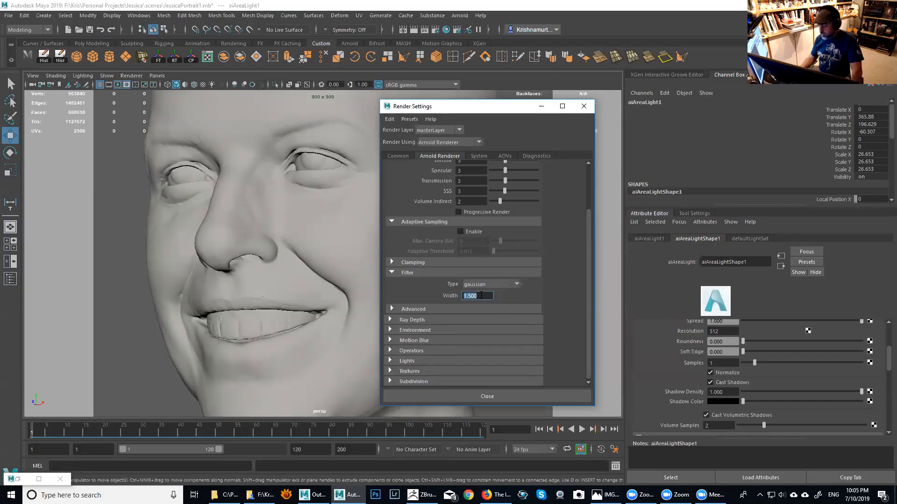
text(2)
key(Return)
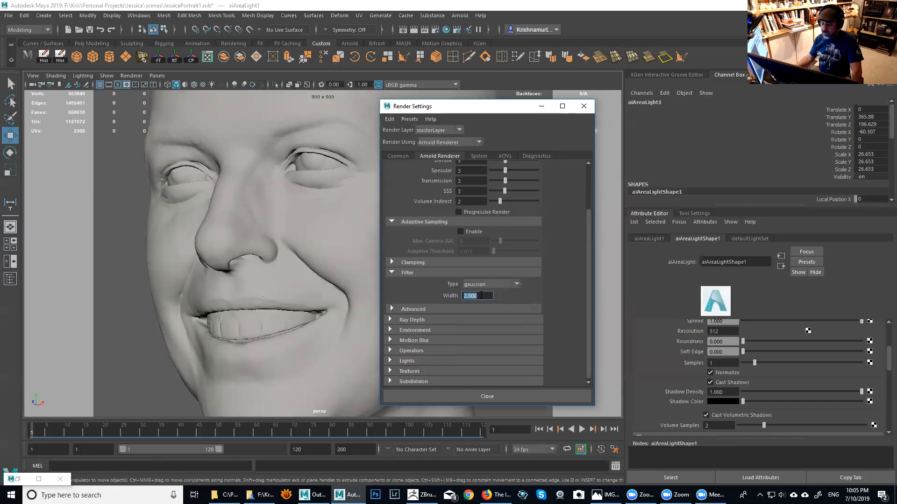
text(1)
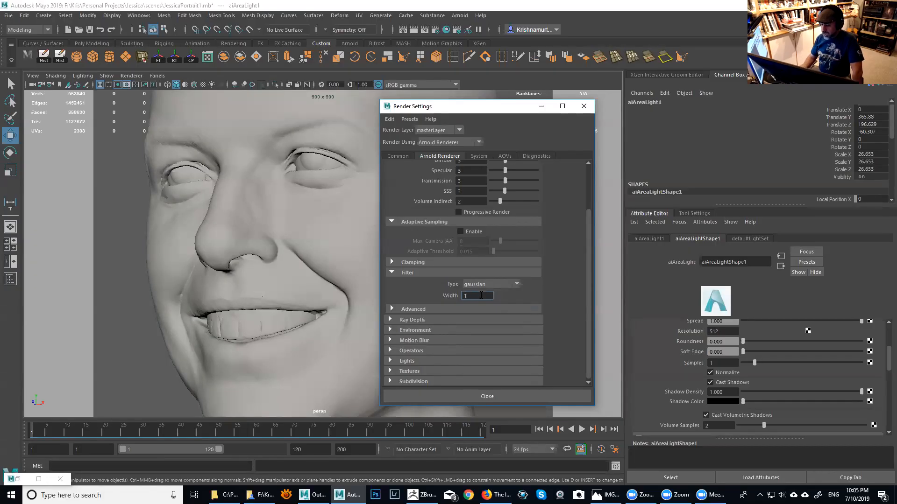
text(.5)
key(Return)
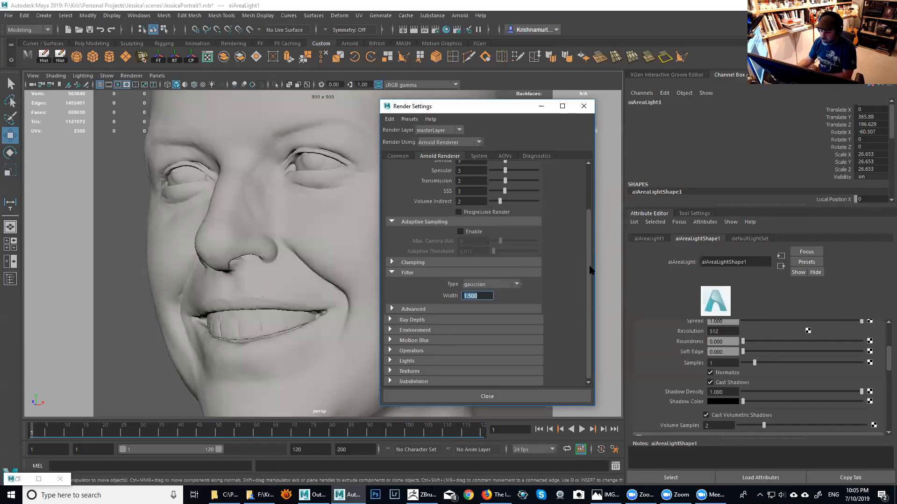
Review the Advanced sampling options and move the Render Settings window clear of the face.
drag(590, 266, 589, 270)
click(392, 308)
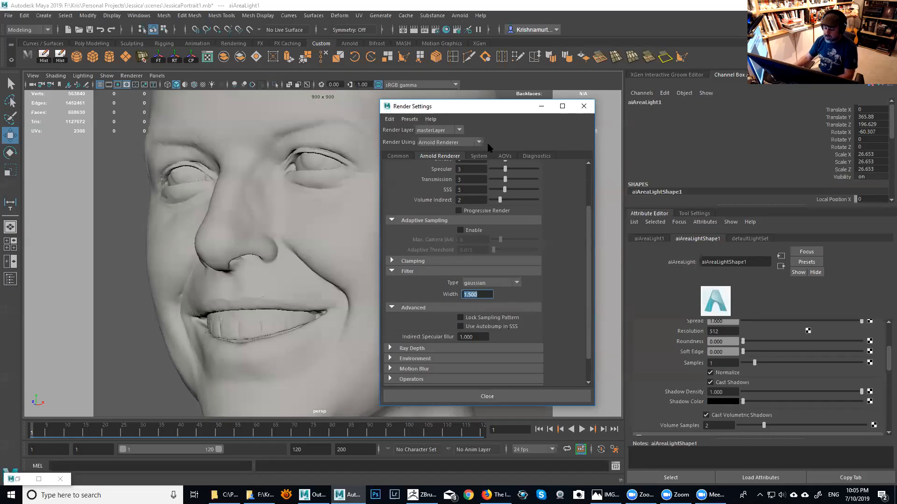
drag(502, 109, 183, 325)
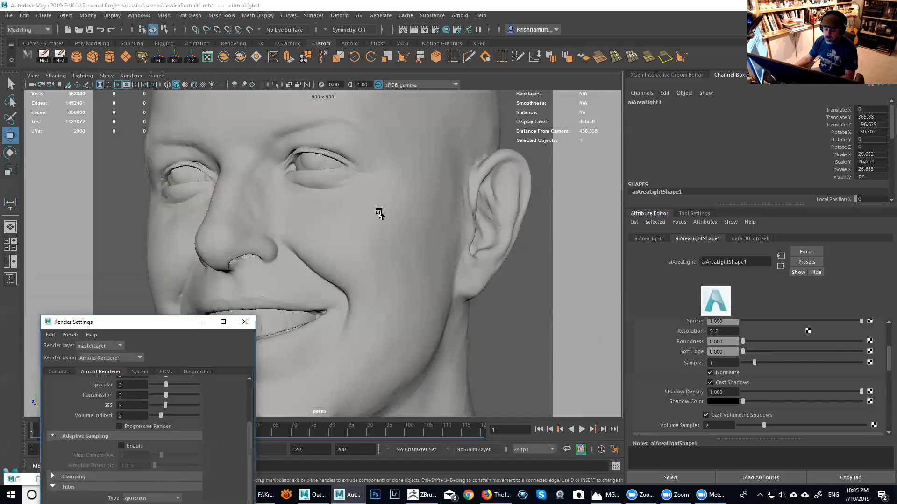
alt+drag(381, 205, 396, 197)
alt+right_drag(397, 196, 367, 179)
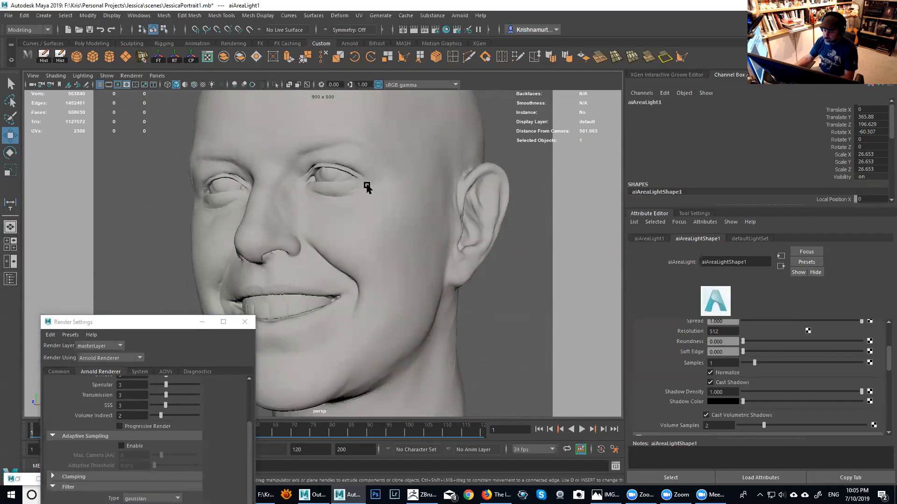
Select the head mesh and examine the Opaque, Visibility and Export options in its Arnold shape attributes.
click(386, 222)
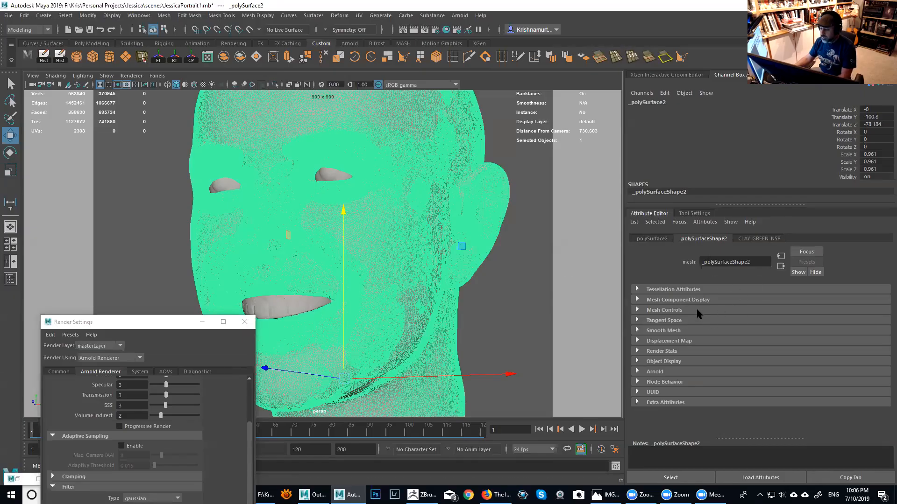
click(651, 239)
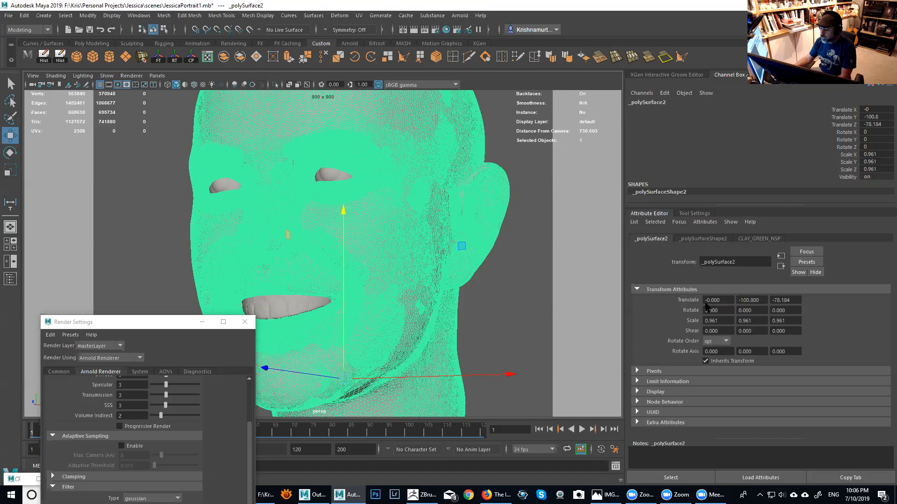
click(701, 239)
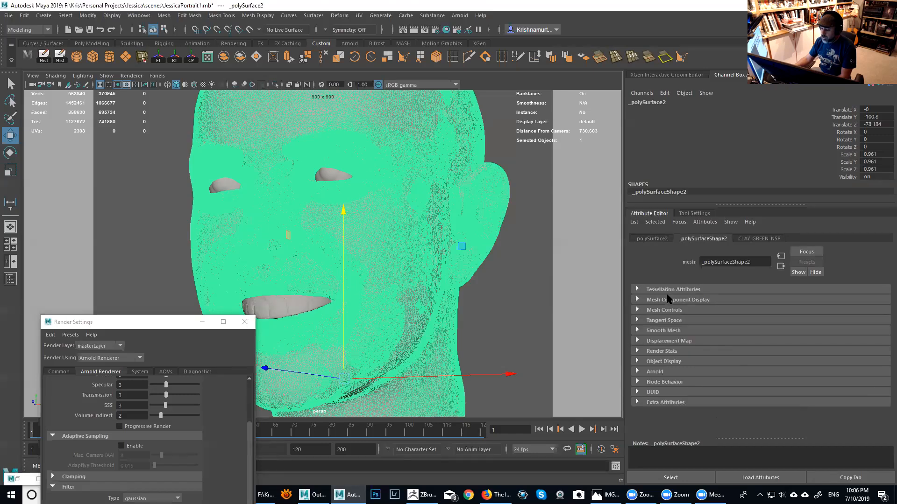
click(653, 371)
scroll(740, 334, down, 4)
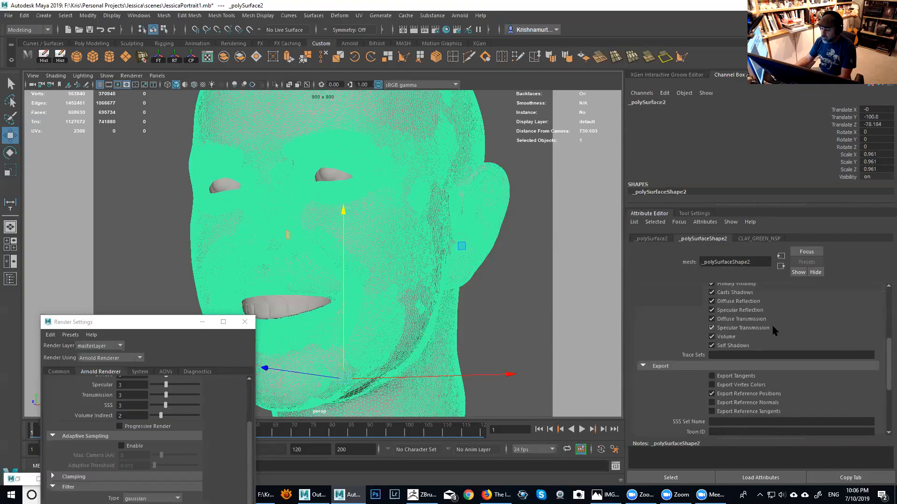
scroll(888, 359, down, 1)
scroll(888, 346, up, 2)
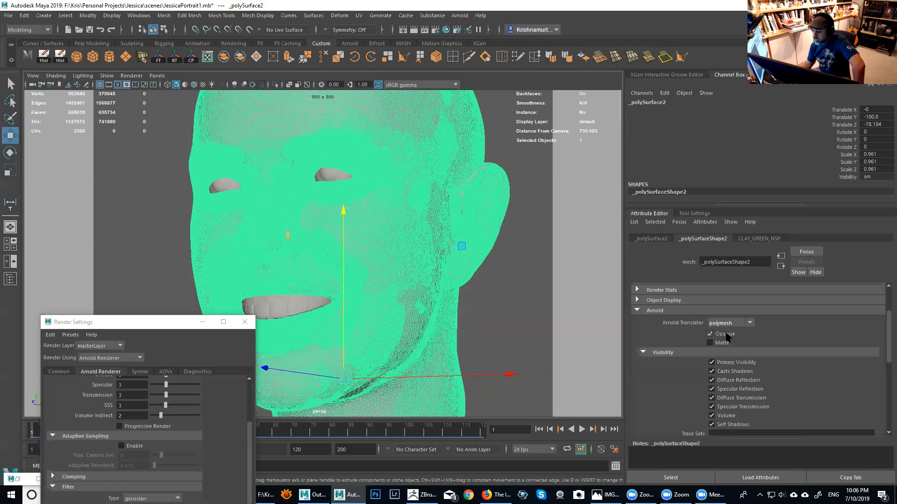
click(720, 335)
scroll(790, 336, down, 3)
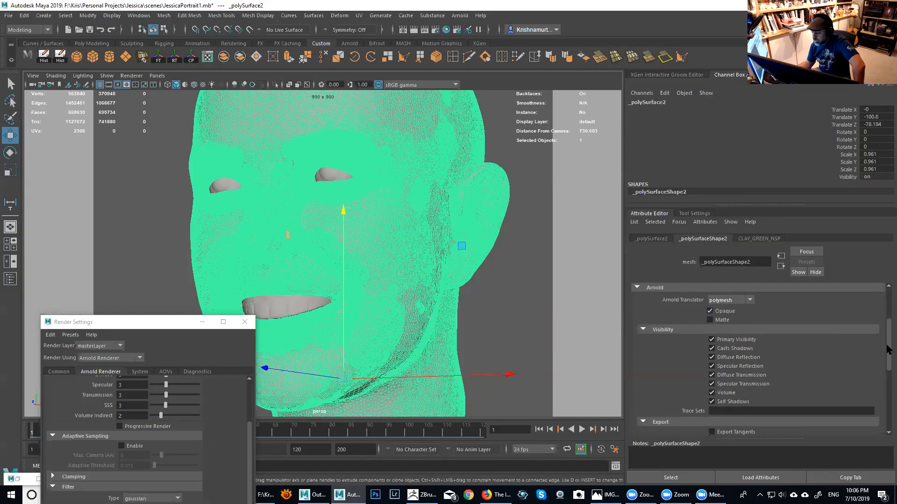
drag(886, 361, 888, 385)
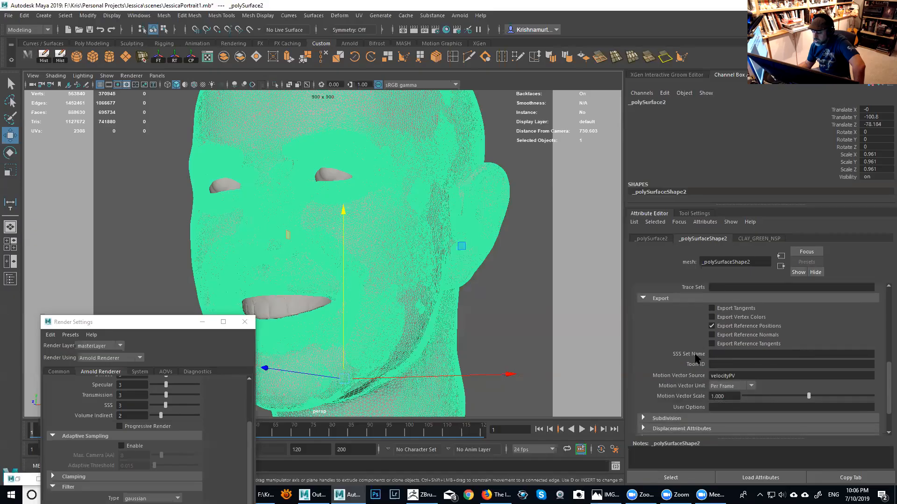
Set the head mesh's SSS Set Name to sharedSSS.
click(718, 354)
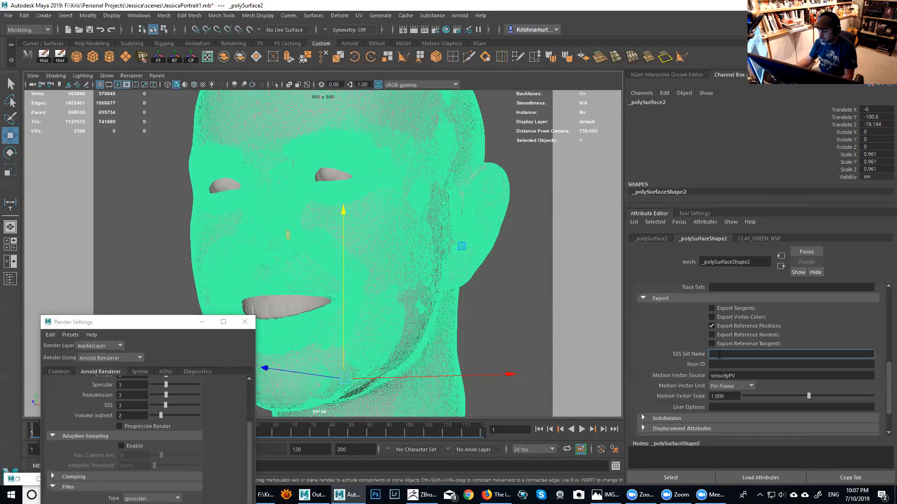
text(shared)
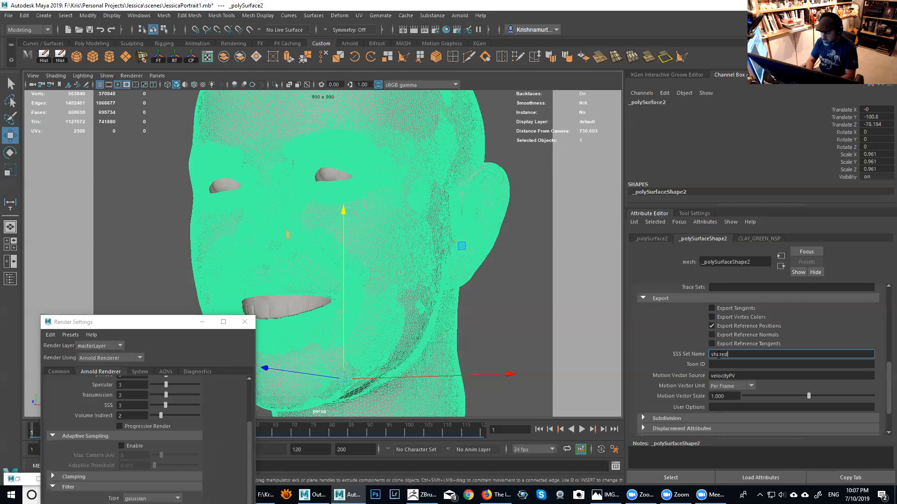
text(SS)
key(Return)
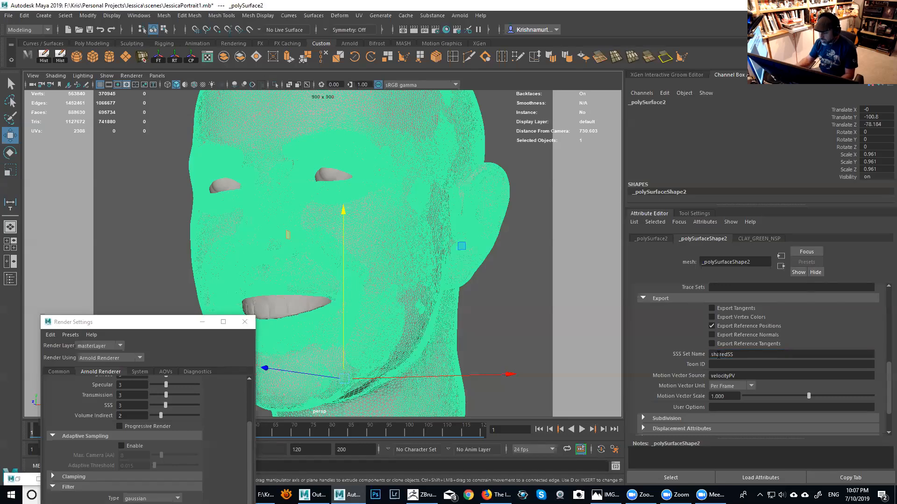
click(740, 355)
text(S)
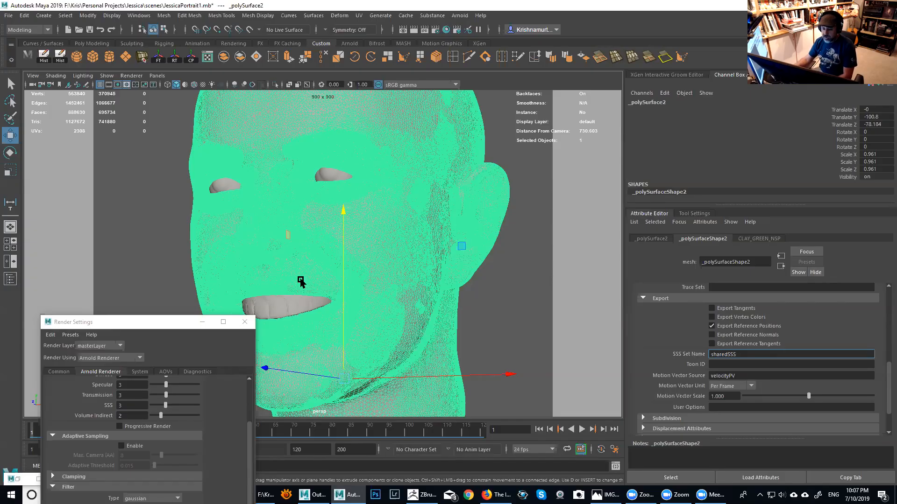
Give the teeth mesh the same SSS Set Name, sharedSSS.
click(304, 303)
click(739, 354)
text(shared)
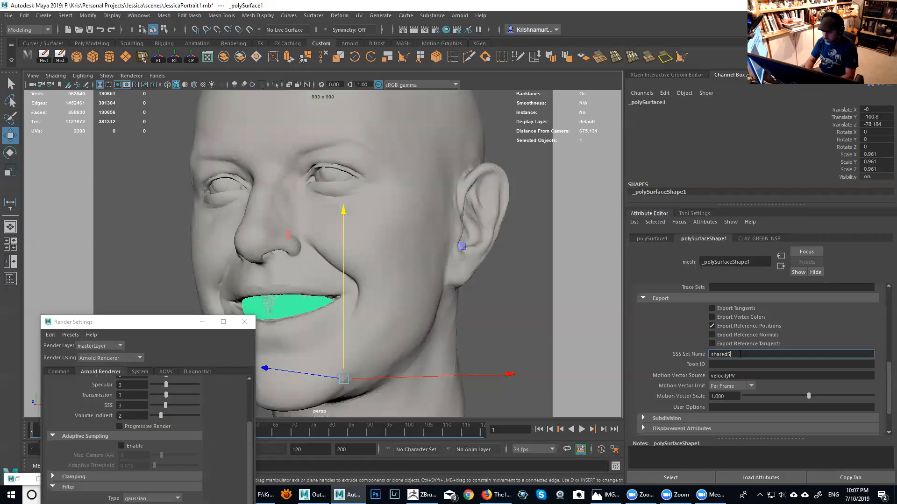
key(shift+Left)
key(shift+Left)
key(shift+Left)
key(shift+Left)
key(shift+Left)
key(shift+Left)
key(shift+Left)
key(shift+Left)
key(Return)
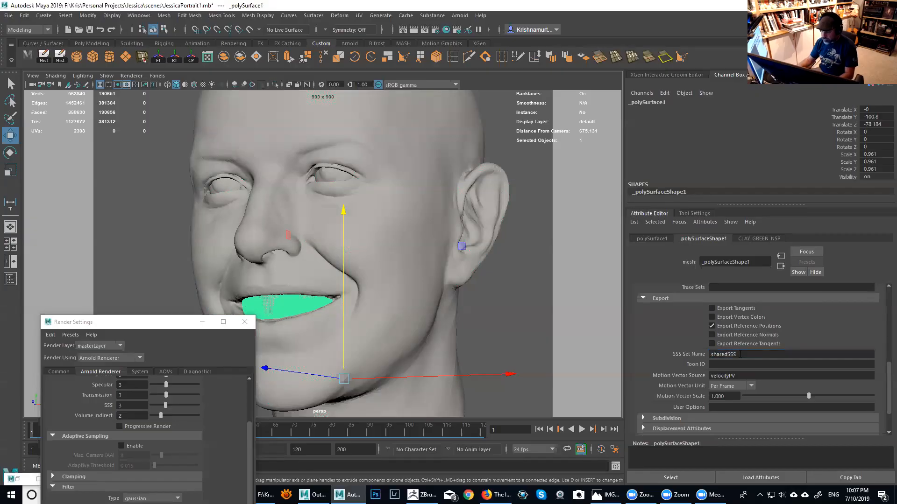
Assign the SSS Set Name sharedSSS to both cornea meshes and check it on the teeth.
click(303, 186)
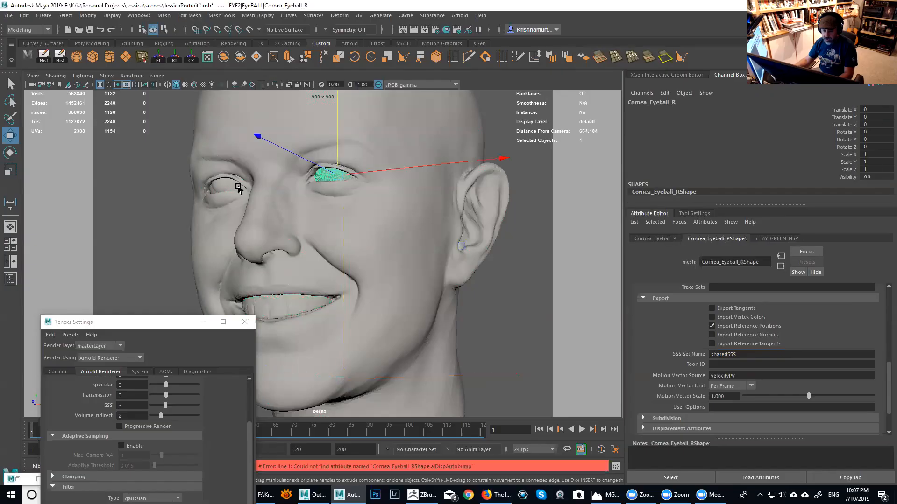
click(744, 355)
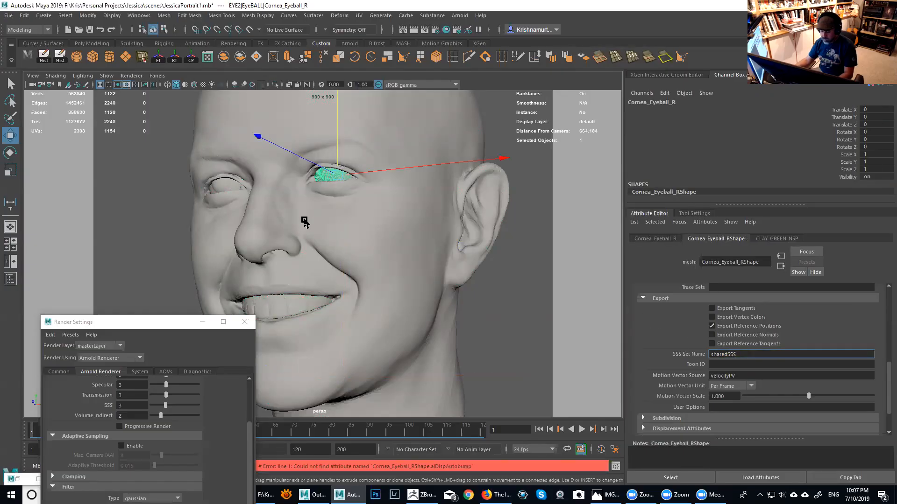
click(226, 187)
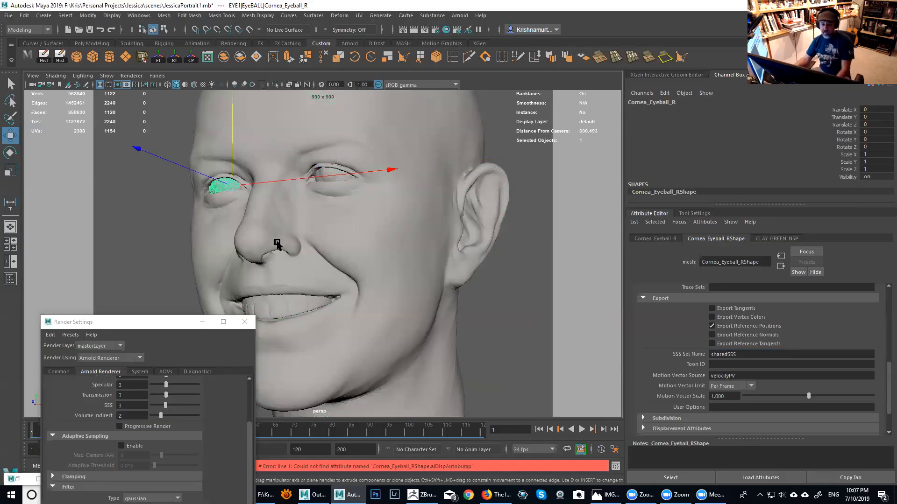
click(298, 310)
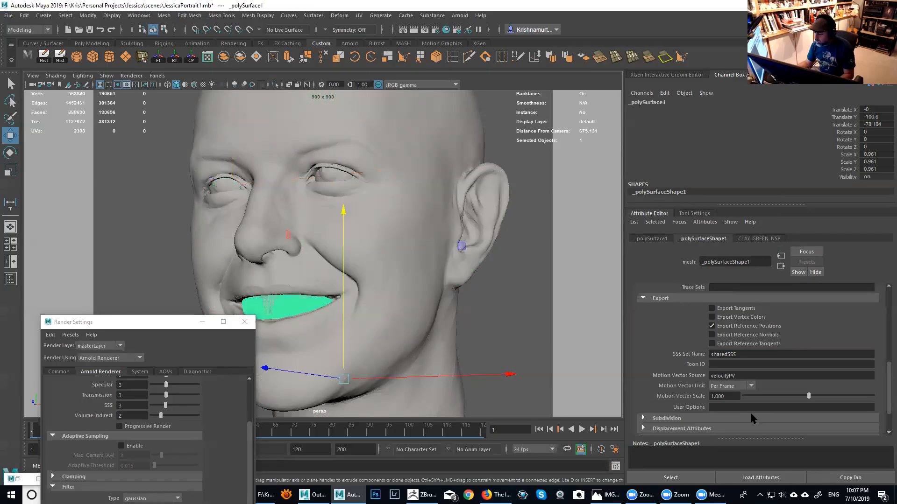
Select the head mesh again and open the Subdivision settings in its Arnold attributes.
click(409, 248)
click(486, 243)
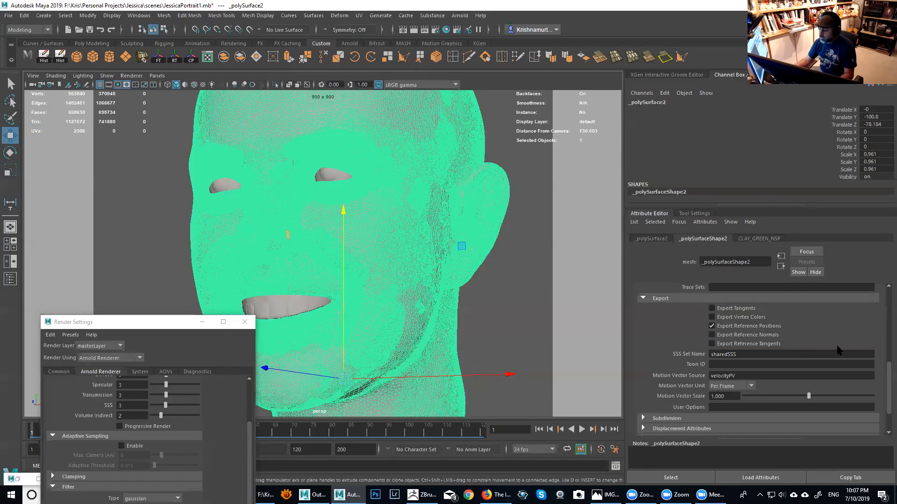
drag(887, 378, 889, 391)
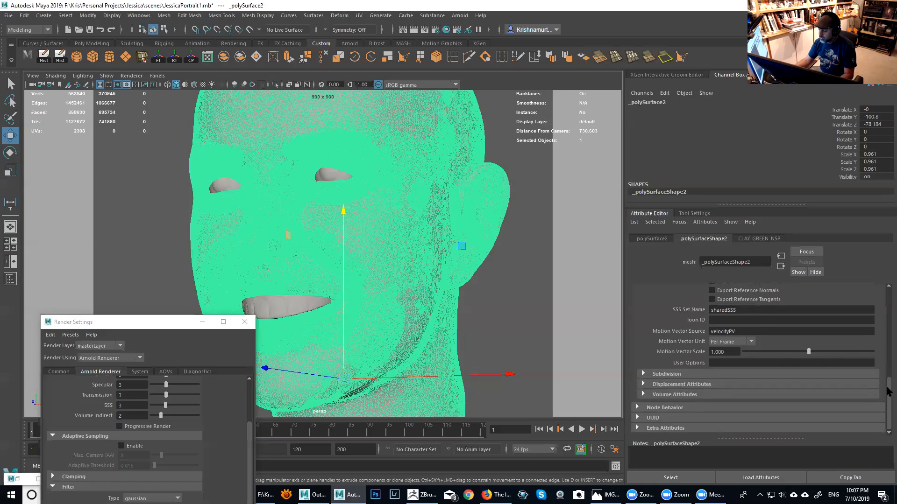
click(643, 375)
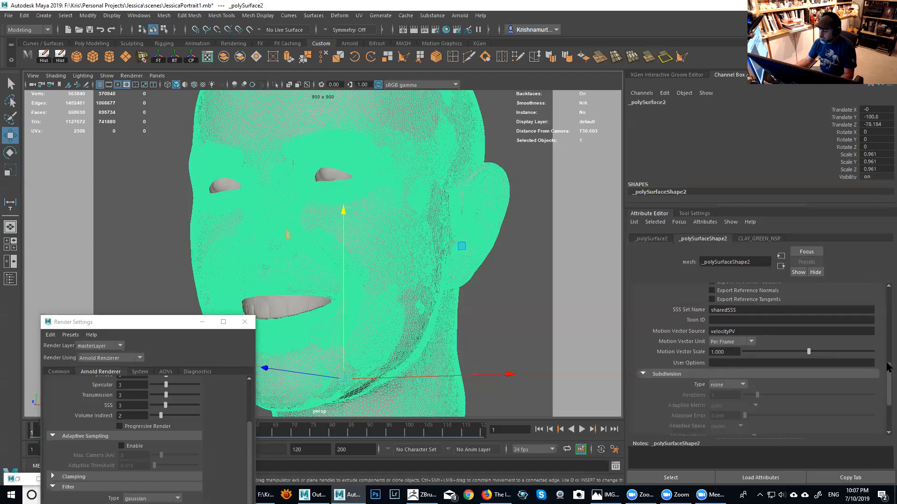
Set the head mesh's Arnold subdivision type to catclark with 3 iterations.
scroll(783, 329, down, 3)
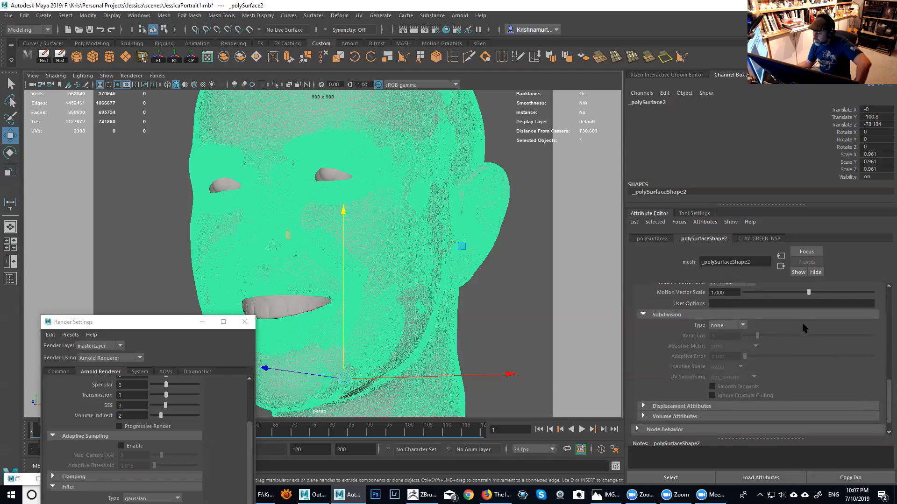
click(740, 325)
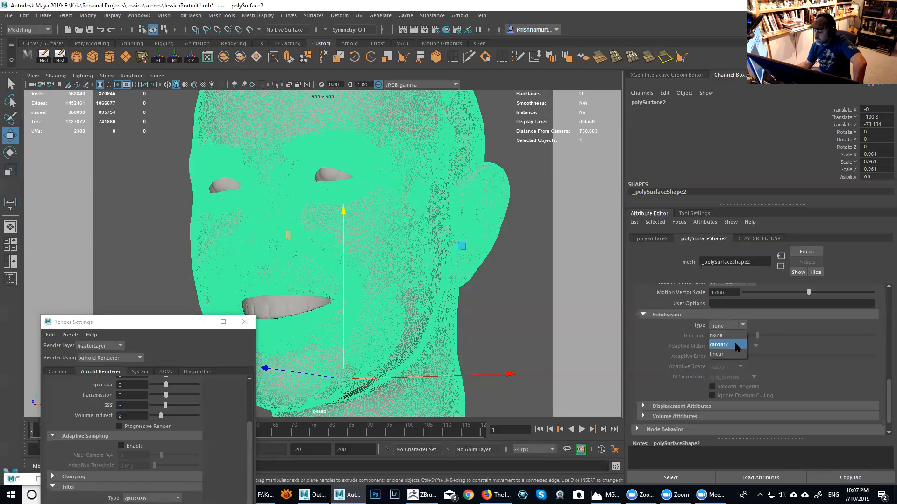
click(737, 345)
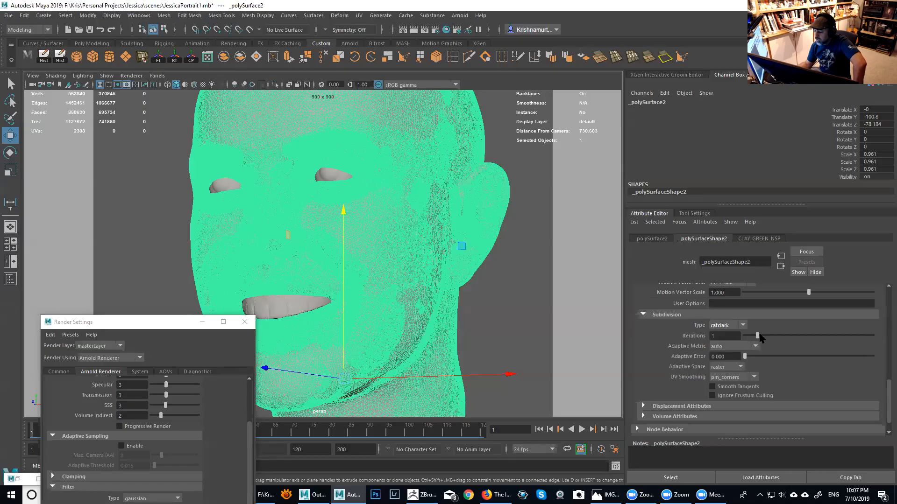
drag(758, 335, 784, 335)
mouse_move(783, 336)
mouse_down()
mouse_move(796, 337)
mouse_move(783, 336)
mouse_up()
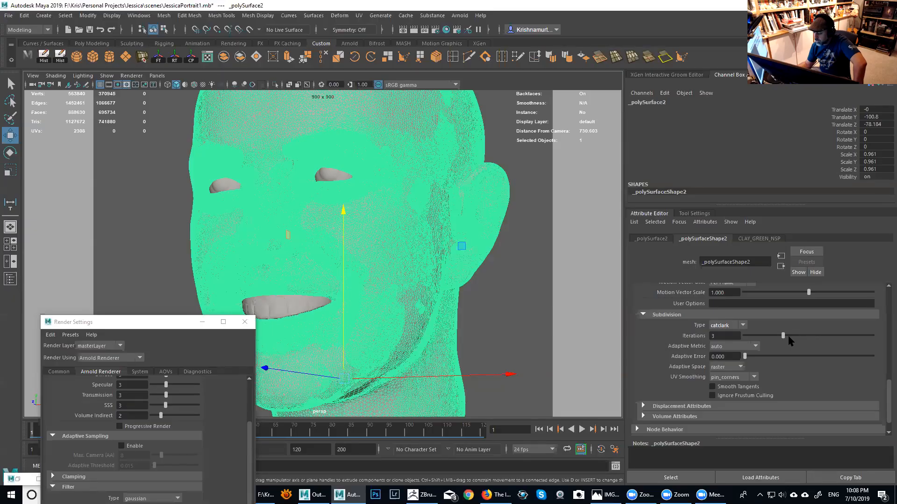
Set the head mesh's subdivision Adaptive Space to object and its UV Smoothing to linear.
click(737, 368)
click(734, 388)
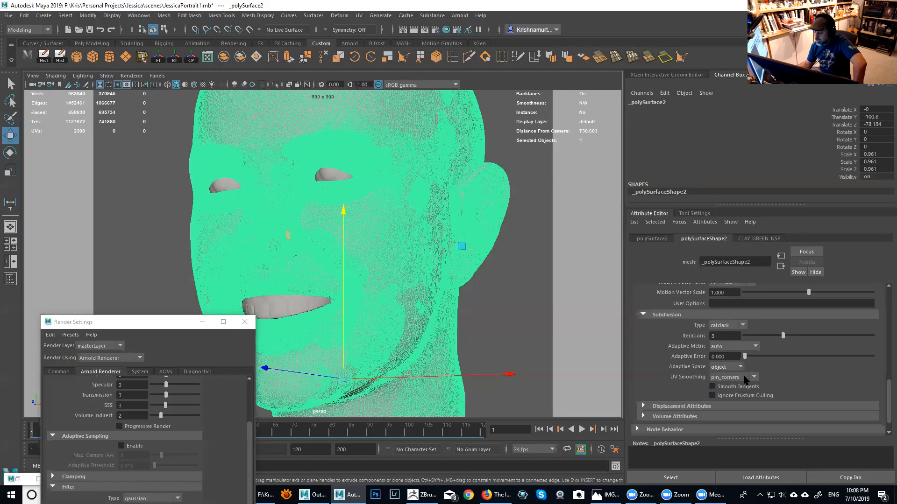
click(745, 379)
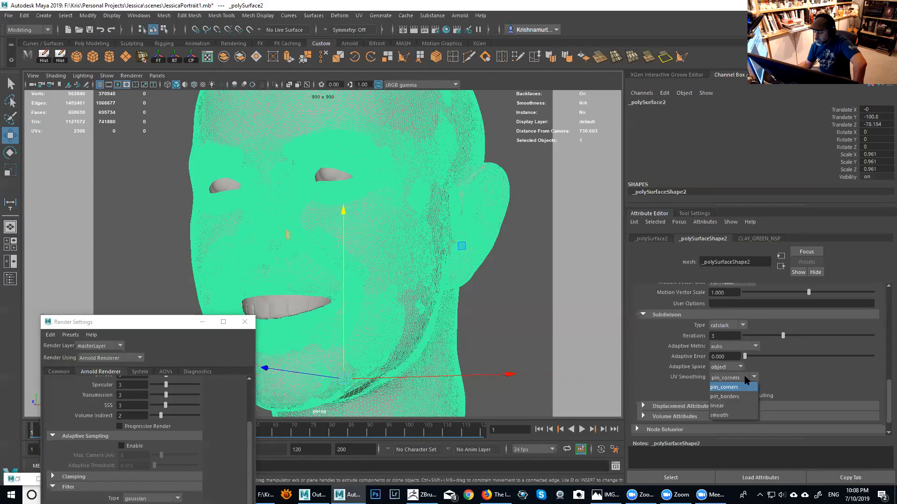
click(742, 408)
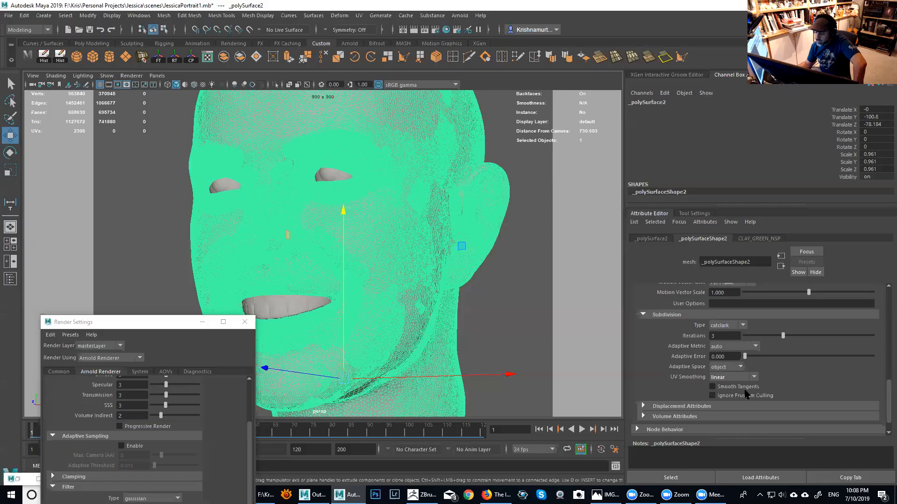
Turn on Use Autobump in SSS in the render settings and enable Autobump in the head mesh's displacement attributes.
click(699, 407)
drag(885, 370, 888, 401)
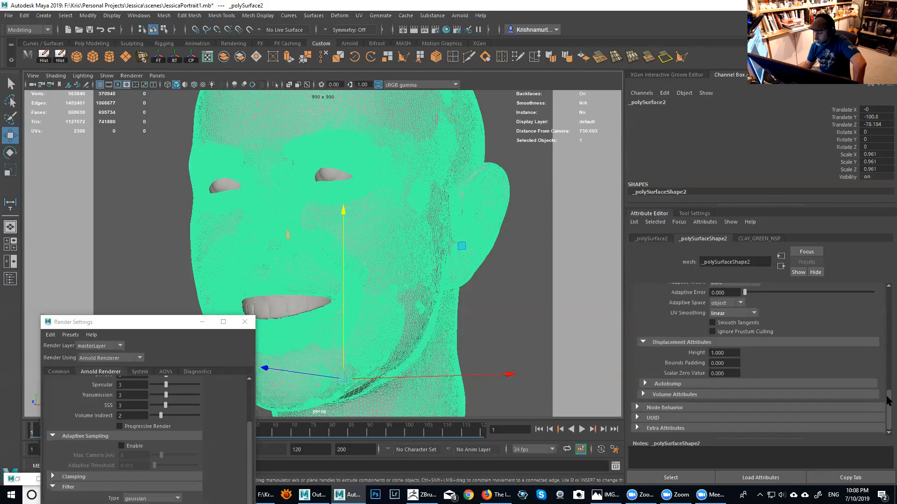
click(669, 384)
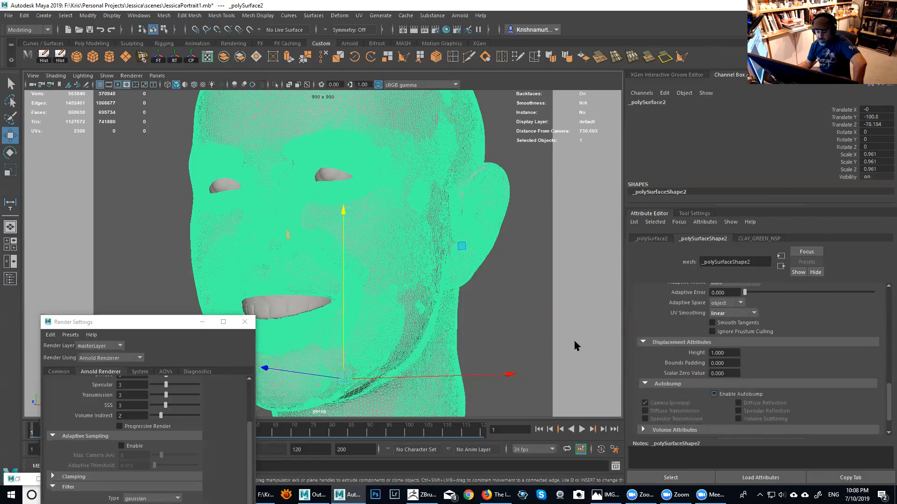
click(148, 327)
drag(149, 327, 308, 125)
click(302, 341)
click(713, 395)
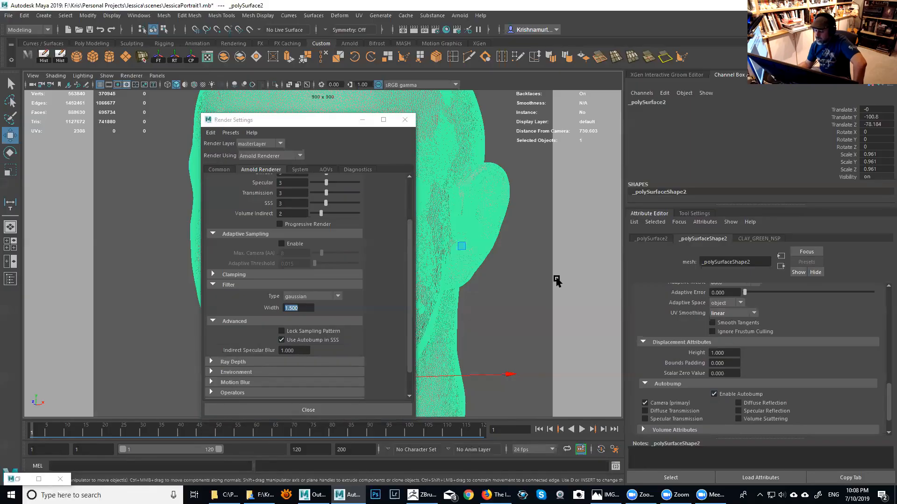
Review the head mesh's subdivision and Autobump settings, switching Use Autobump in SSS off and on again in the render settings.
scroll(888, 404, up, 3)
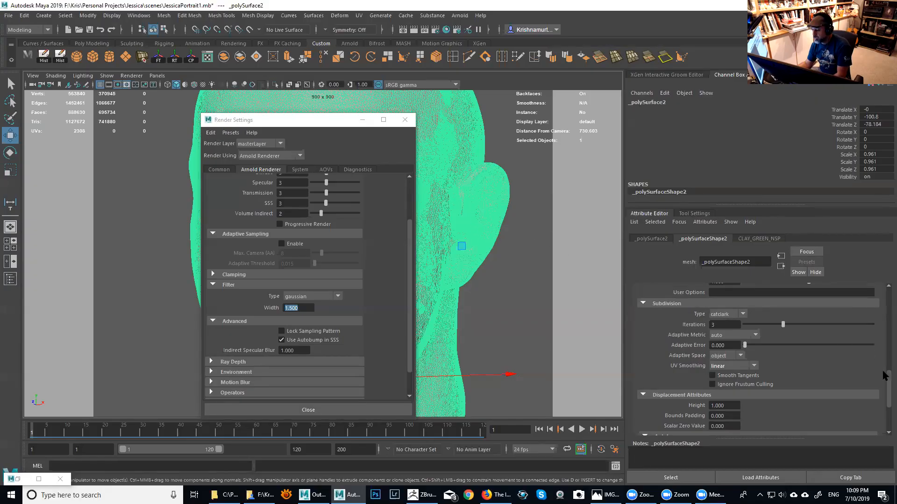
drag(888, 386, 884, 401)
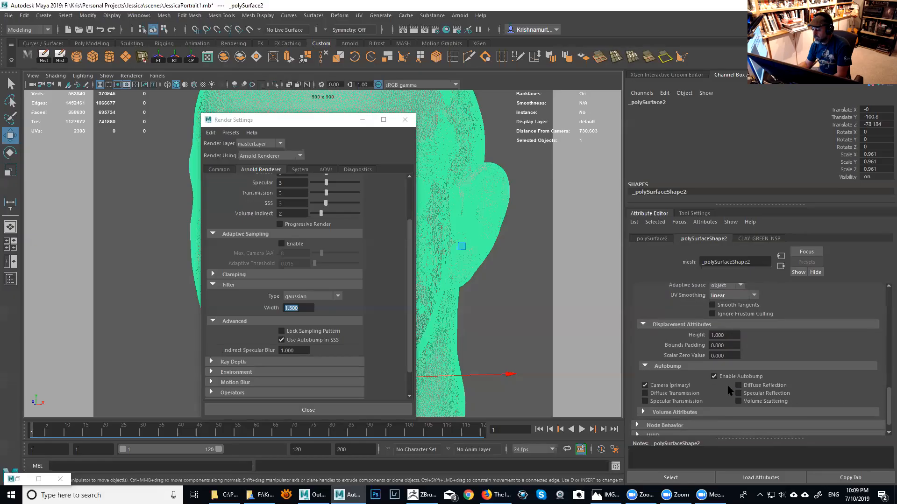
scroll(888, 402, up, 3)
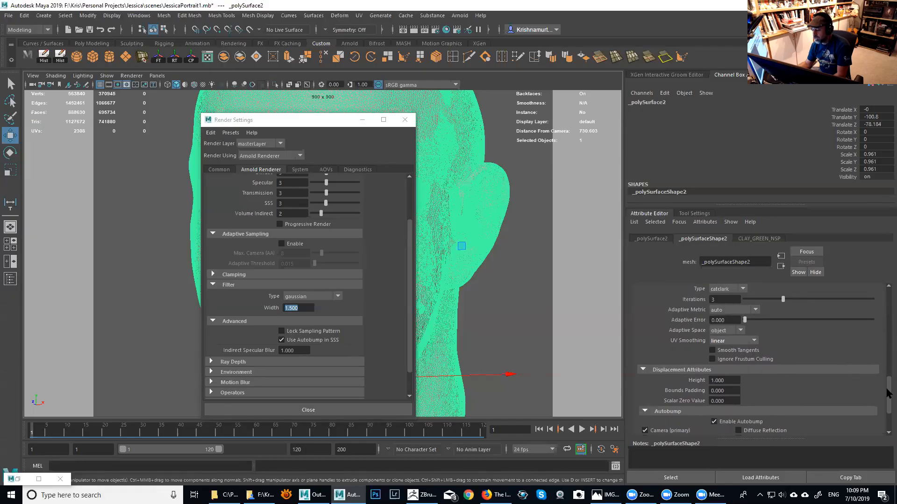
scroll(887, 392, down, 2)
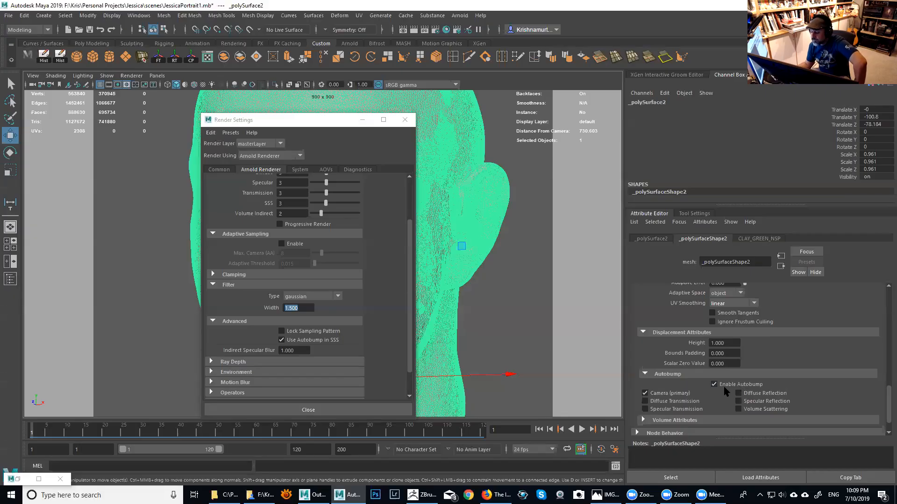
click(290, 341)
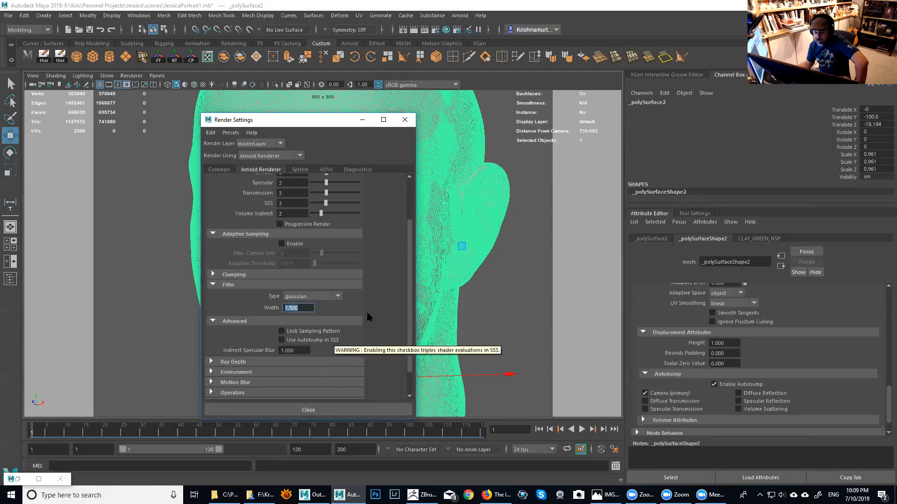
drag(889, 404, 887, 388)
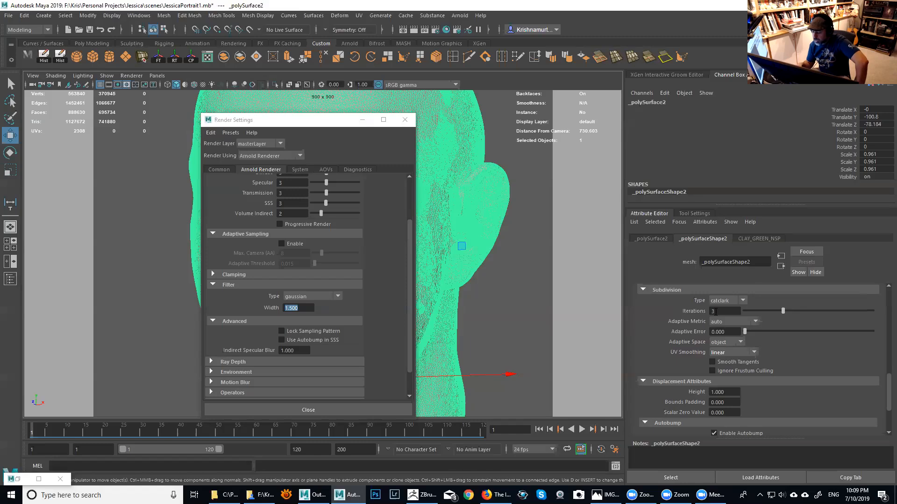
double_click(725, 311)
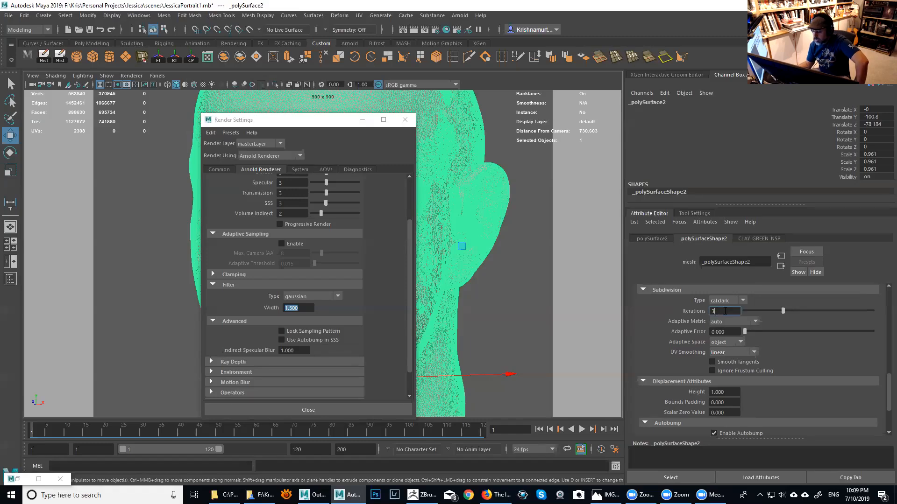
click(281, 340)
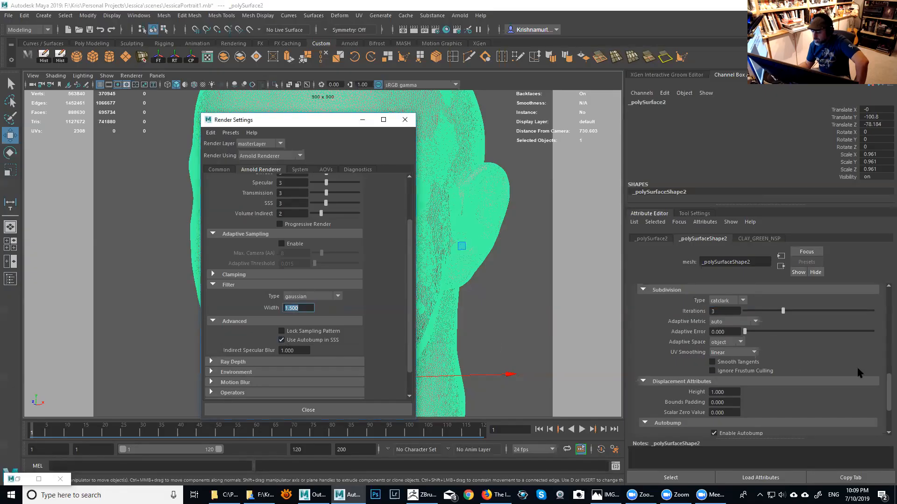
scroll(888, 385, down, 3)
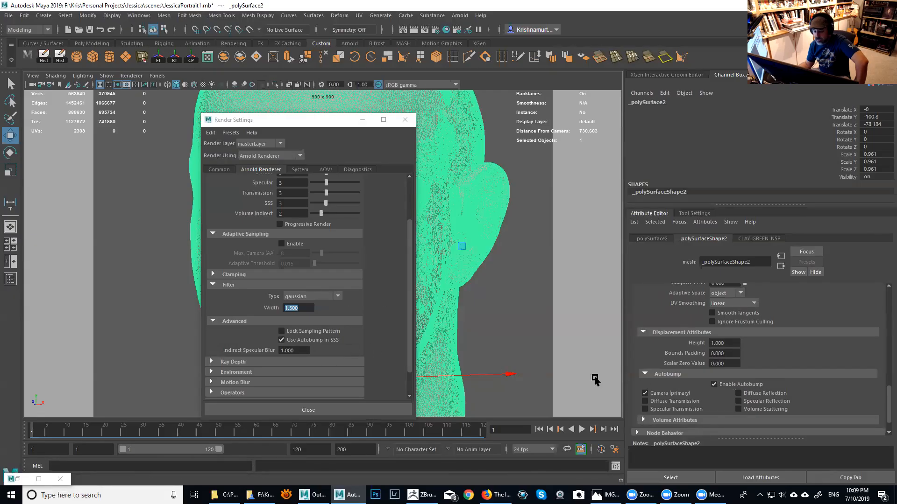
Set the head mesh's subdivision iterations to 0 and its subdivision type to none.
click(714, 384)
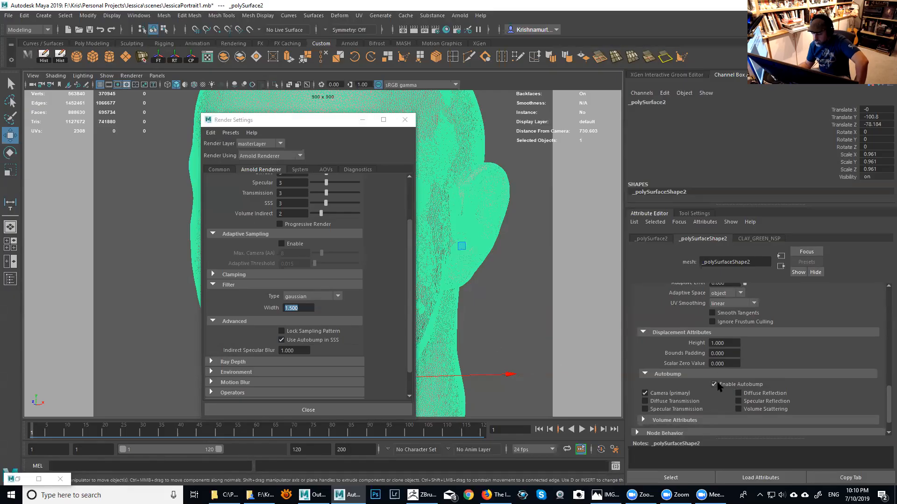
drag(888, 402, 886, 379)
drag(783, 345, 720, 348)
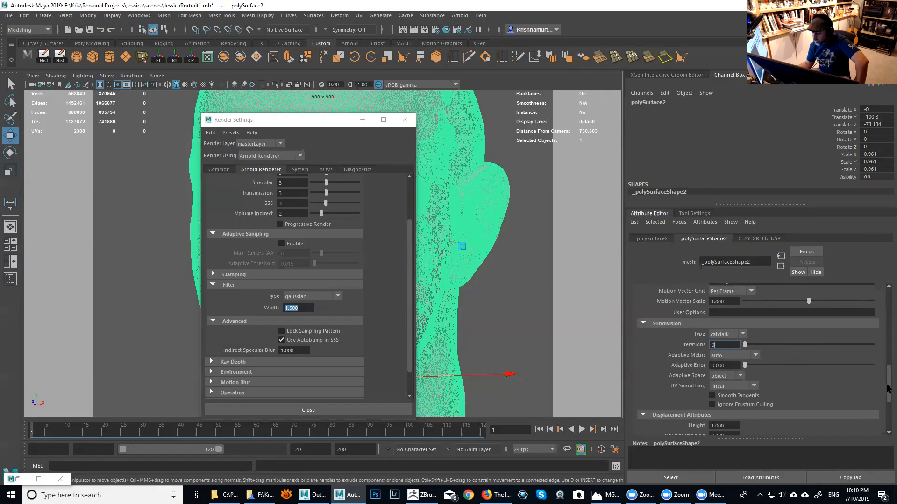
click(728, 334)
click(730, 345)
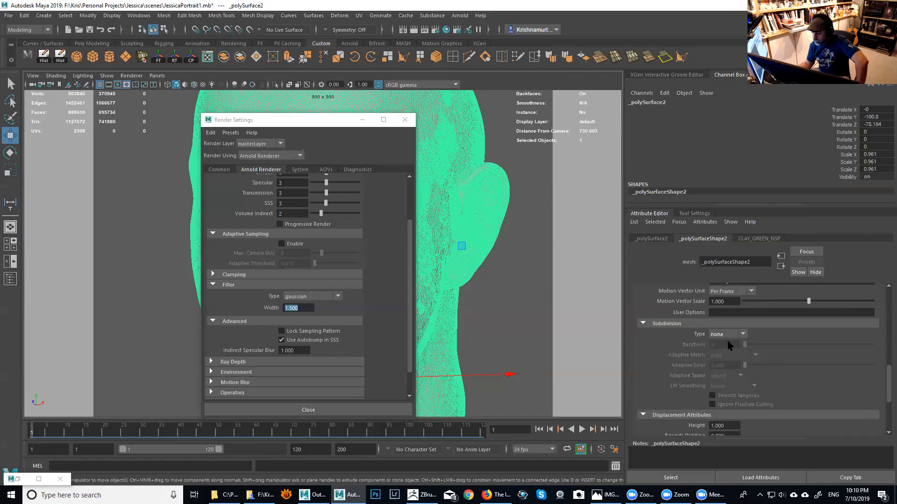
Check the head mesh's SSS Set Name and turn off Use Autobump in SSS in the render settings.
drag(887, 388, 883, 354)
click(743, 378)
click(311, 340)
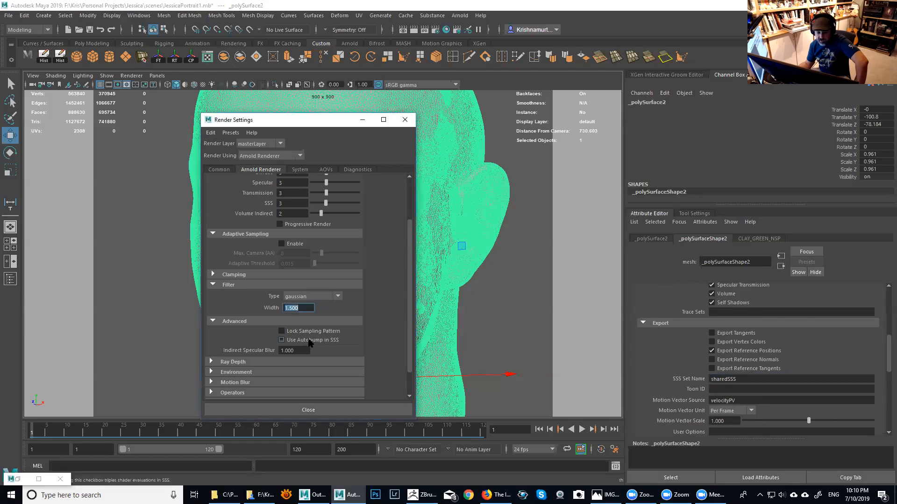
Review the Ray Depth values in the Arnold render settings and set Transparency Depth to 8.
click(236, 362)
scroll(409, 304, down, 3)
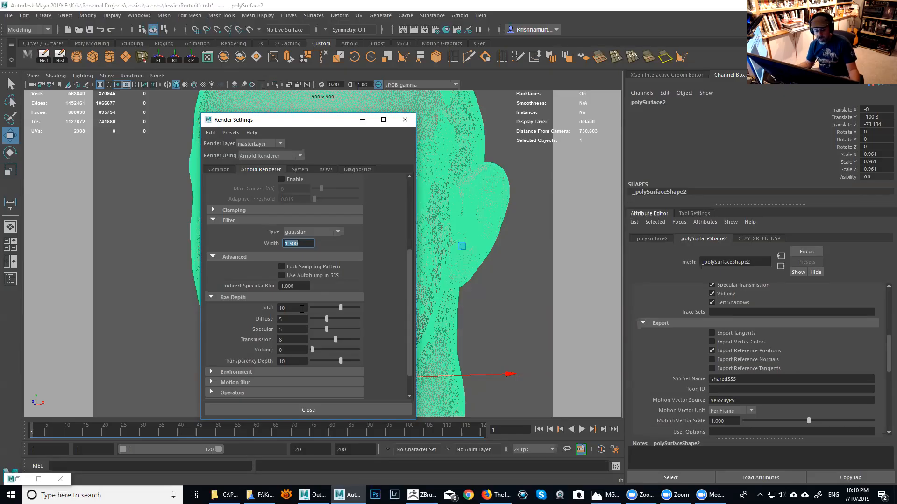
click(292, 340)
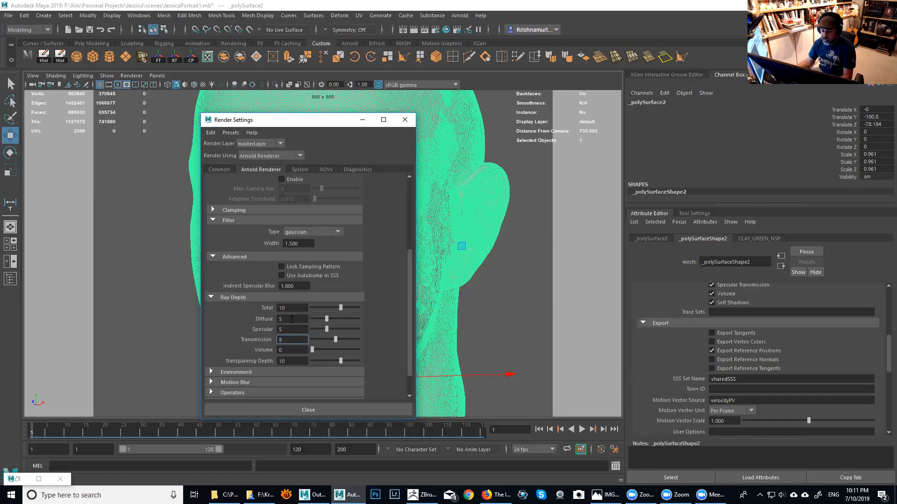
double_click(288, 318)
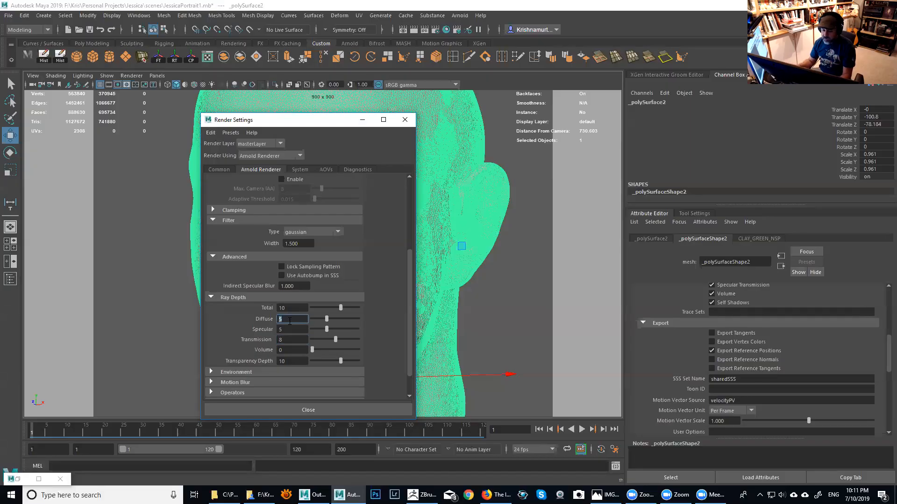
double_click(291, 339)
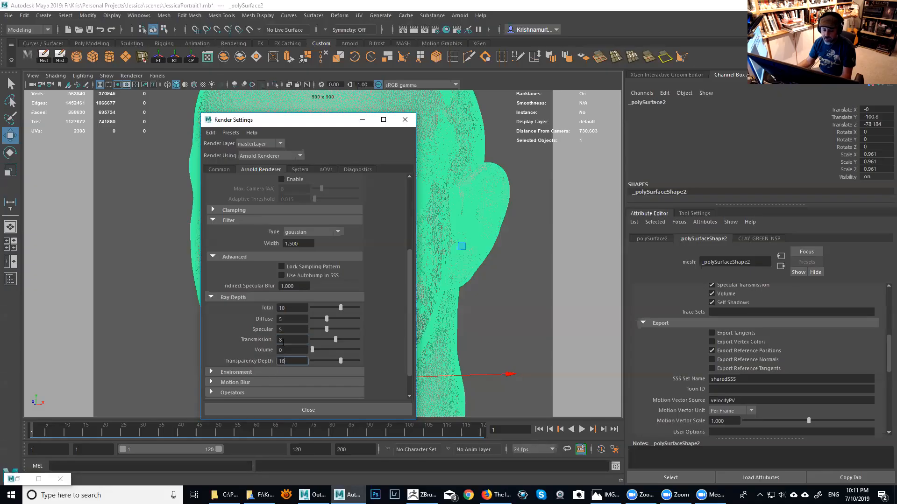
click(288, 361)
key(BackSpace)
key(BackSpace)
text(8)
key(Return)
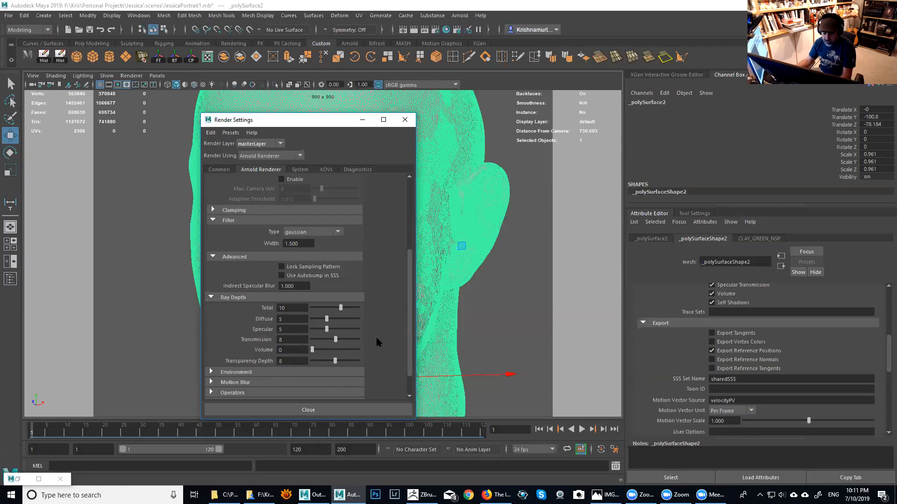
Limit Max. Subdivisions to 16 in the Arnold render settings and collapse the Subdivision section.
drag(409, 346, 414, 375)
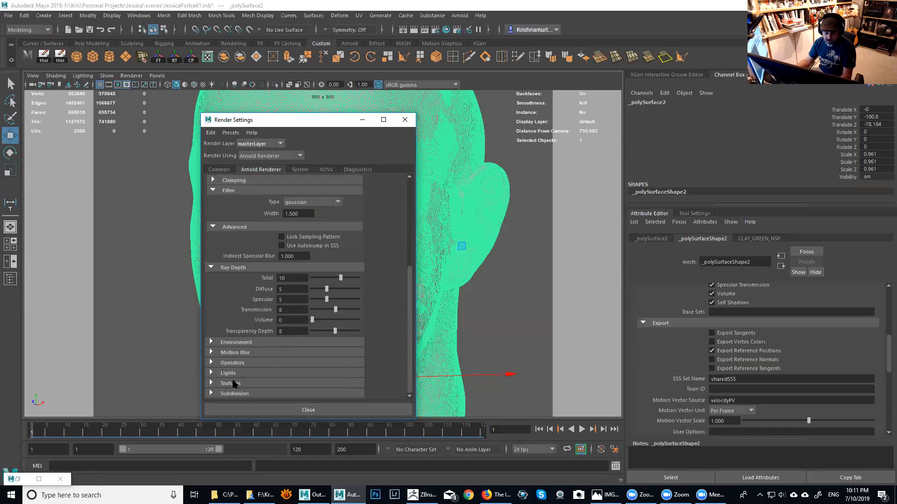
click(230, 394)
drag(413, 339, 409, 374)
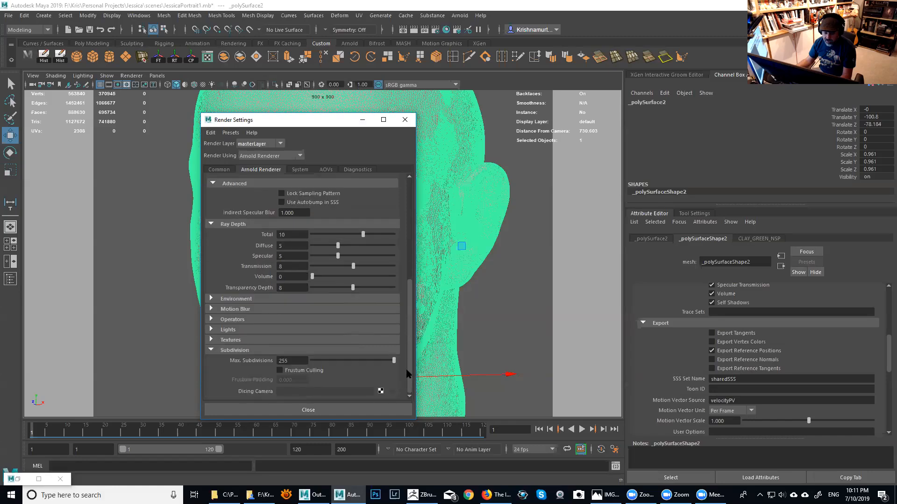
drag(292, 361, 270, 364)
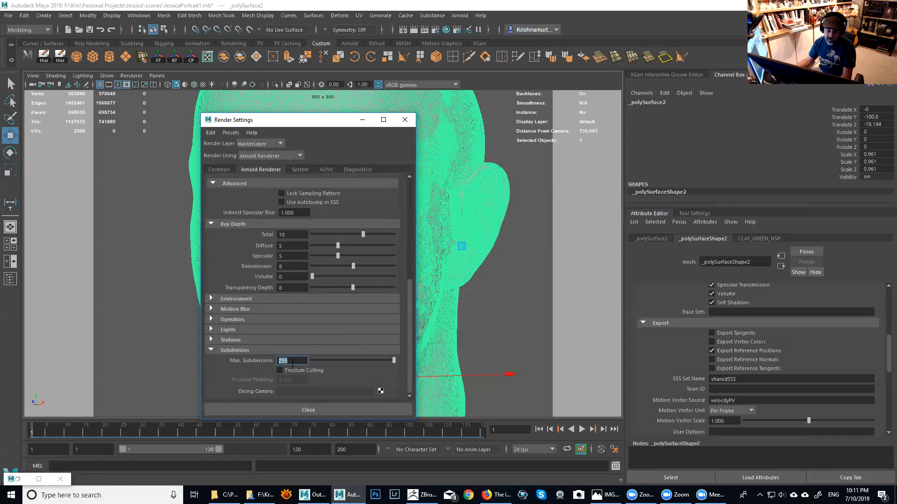
text(16)
key(Return)
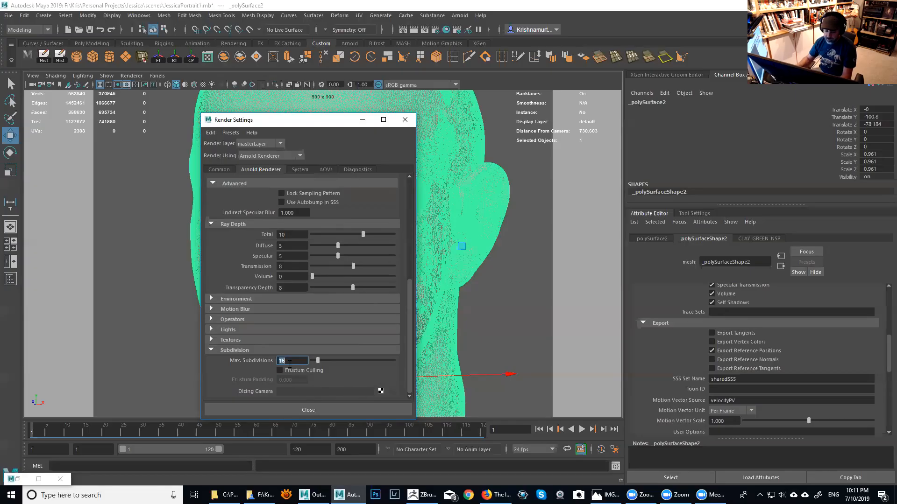
click(212, 351)
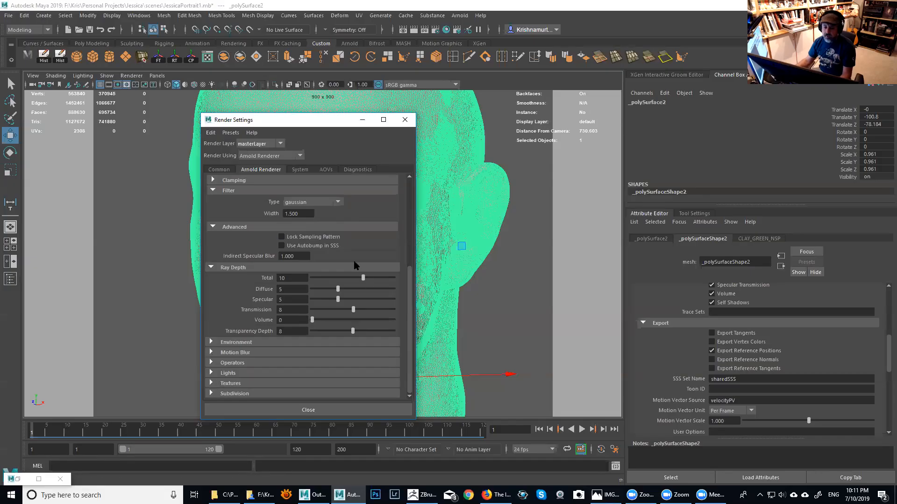
Raise the Camera (AA) samples to 6 in the Arnold sampling settings.
drag(410, 311, 403, 224)
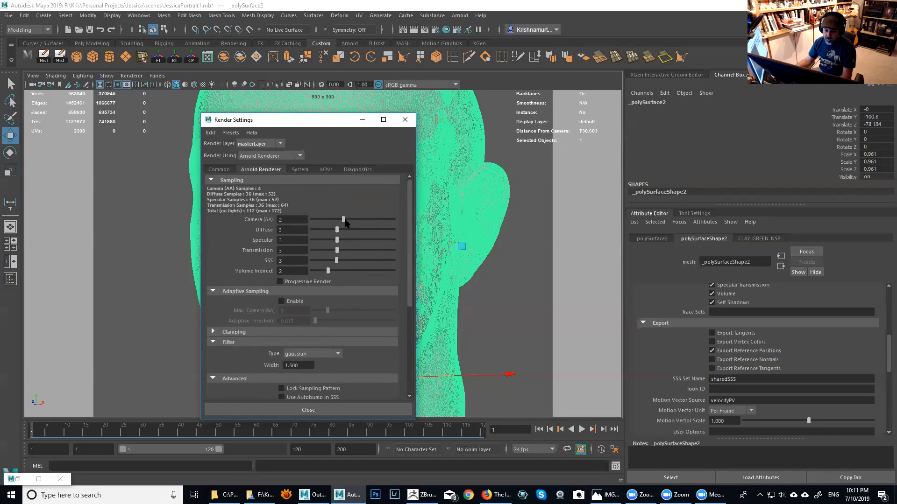
drag(344, 220, 369, 221)
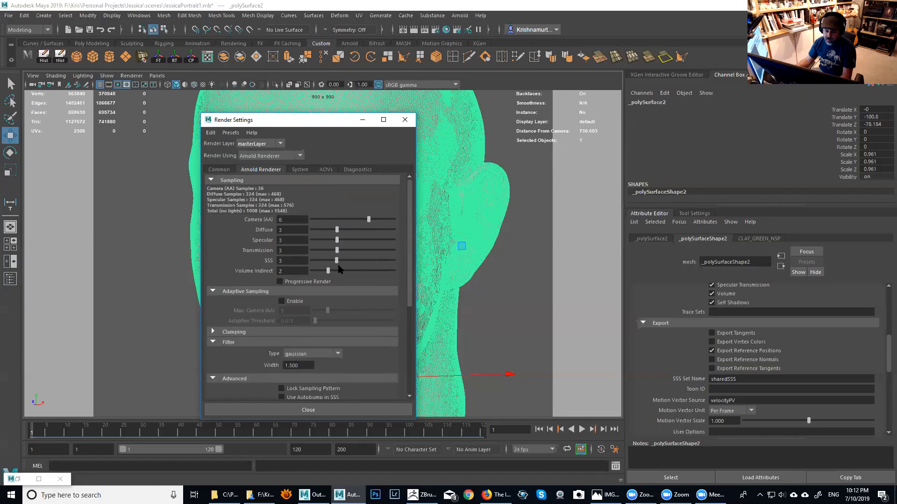
Try a bucket size of 67 in the Arnold system render settings and return it to 16.
click(303, 169)
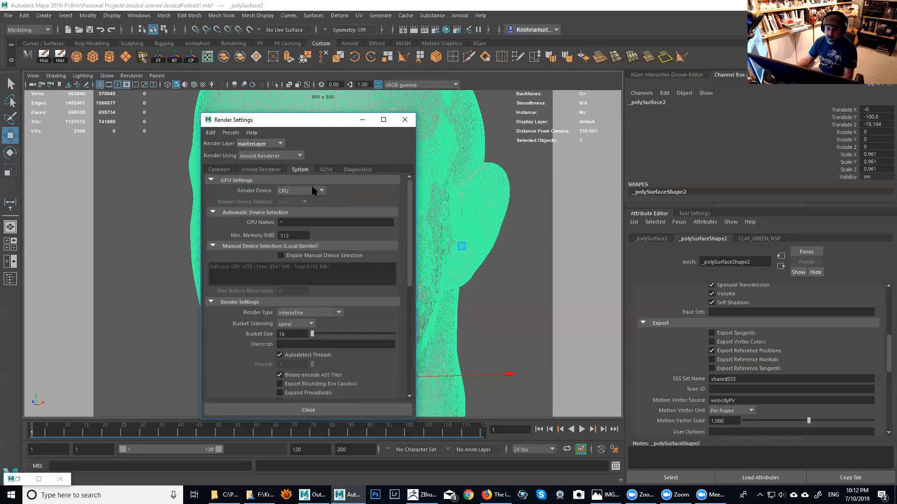
scroll(408, 263, down, 2)
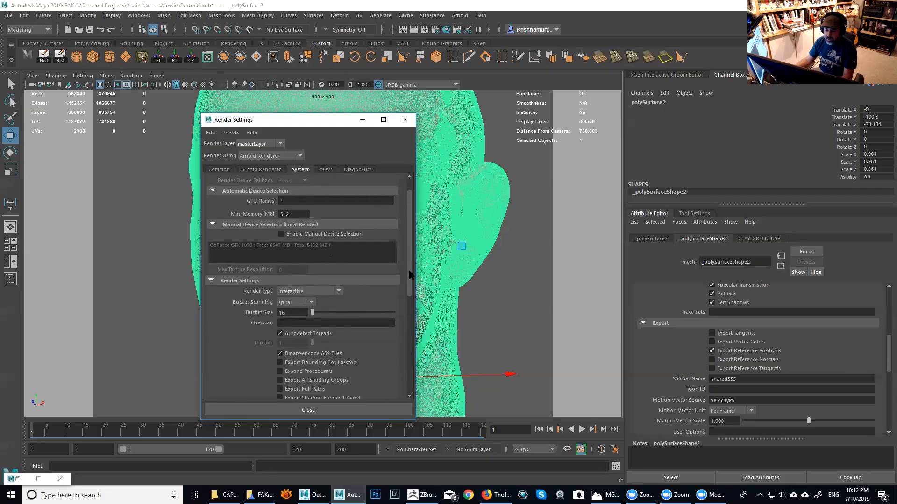
mouse_move(313, 306)
mouse_down()
mouse_move(330, 310)
mouse_move(311, 307)
mouse_up()
click(298, 306)
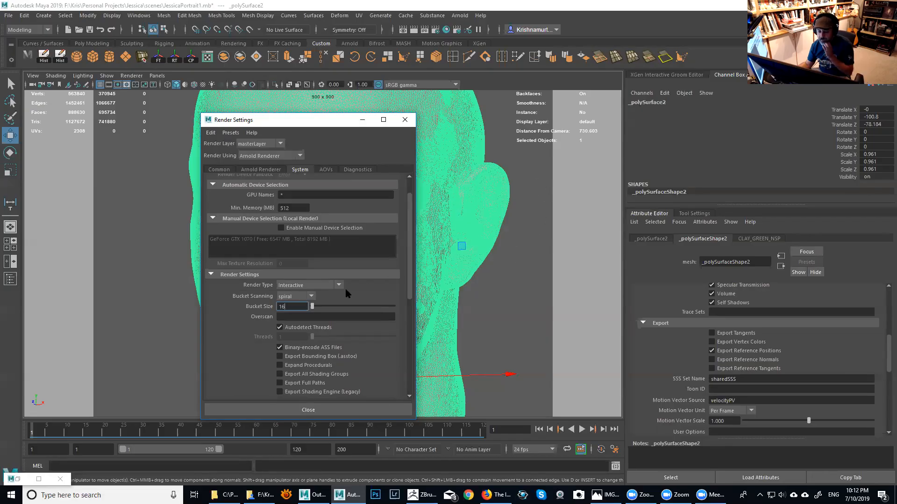
drag(332, 306, 330, 306)
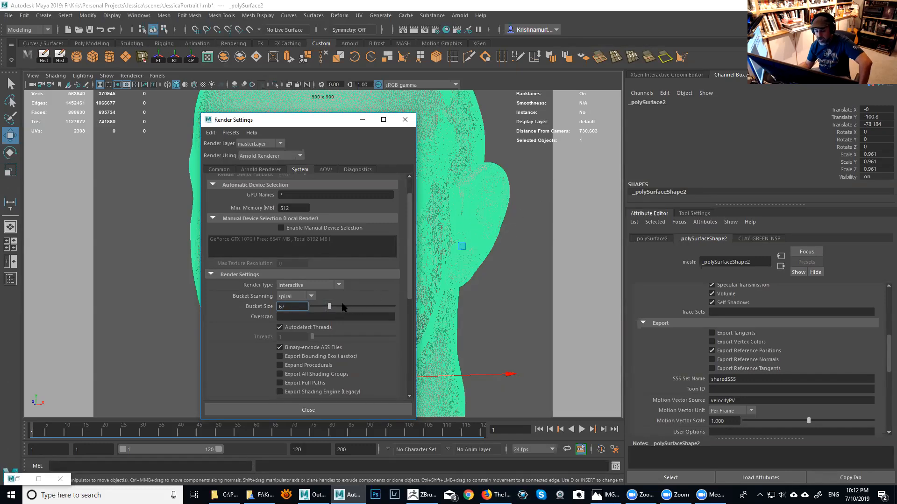
drag(330, 307, 305, 314)
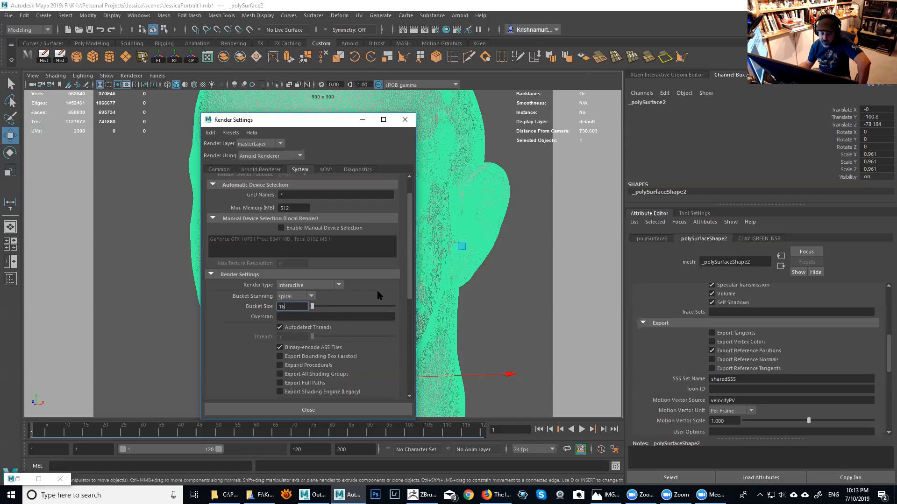
Turn off Autodetect Threads in the system render settings and set Threads to -1.
drag(410, 282, 410, 304)
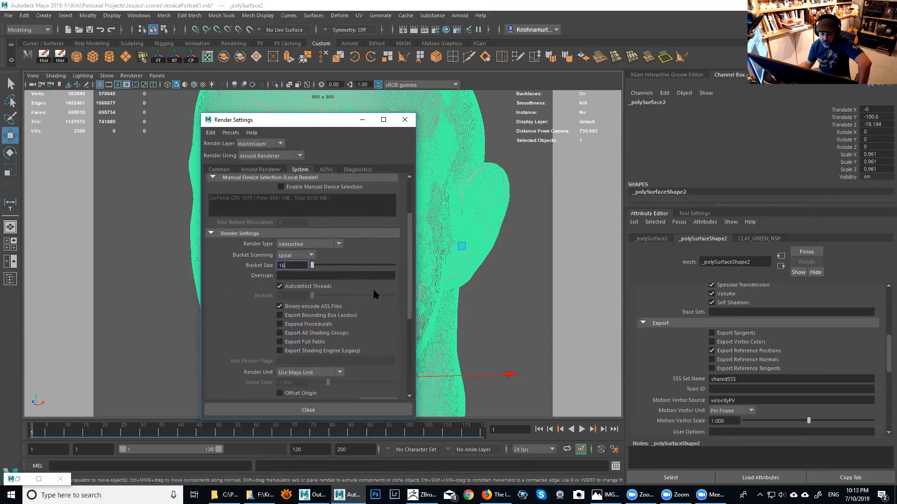
click(309, 287)
click(283, 295)
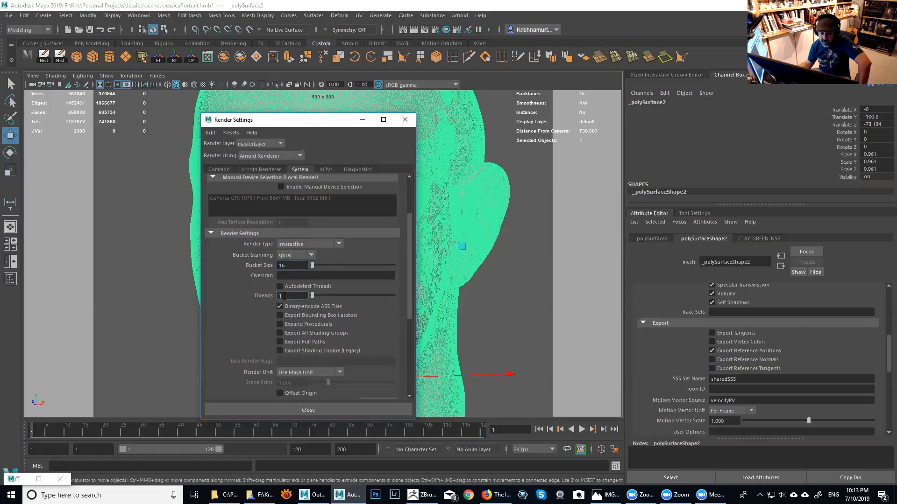
text(-1)
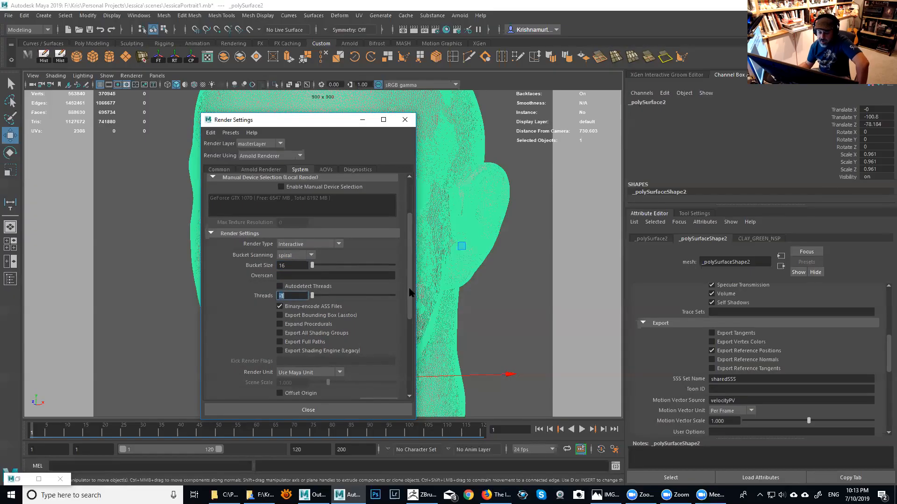
mouse_move(409, 292)
mouse_down()
mouse_move(410, 306)
mouse_move(410, 280)
mouse_move(410, 295)
mouse_up()
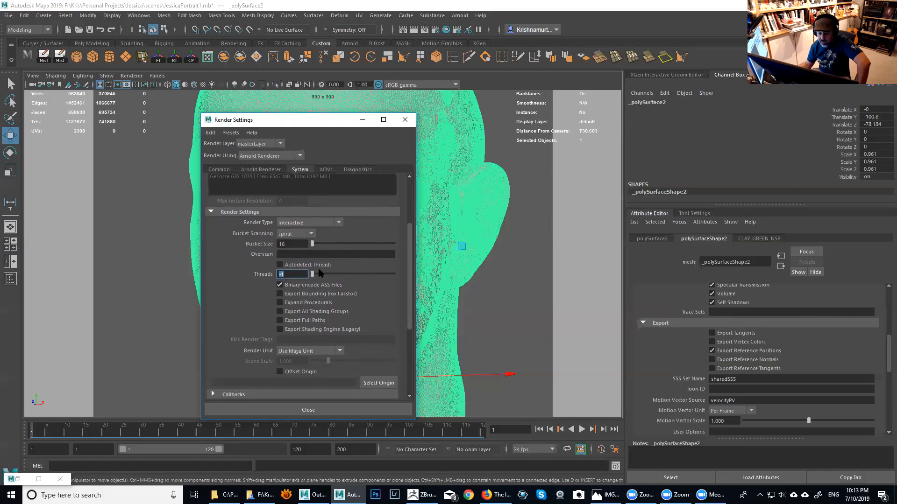
scroll(411, 288, down, 1)
scroll(411, 289, up, 1)
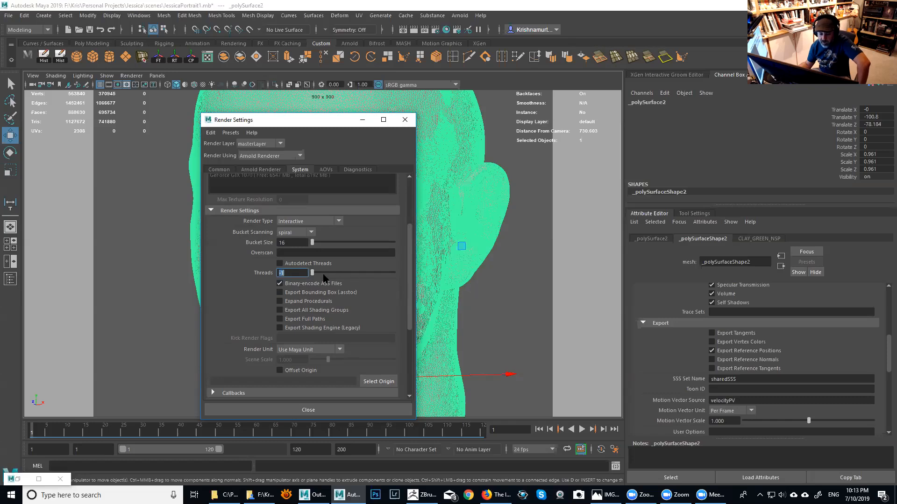
mouse_move(312, 273)
mouse_down()
mouse_move(324, 276)
mouse_move(311, 279)
mouse_move(299, 265)
mouse_up()
text(1)
key(Return)
Turn off Auto-convert Textures to TX and Use Existing TX Textures in the Arnold renderer's Textures settings.
drag(410, 310, 413, 200)
click(267, 169)
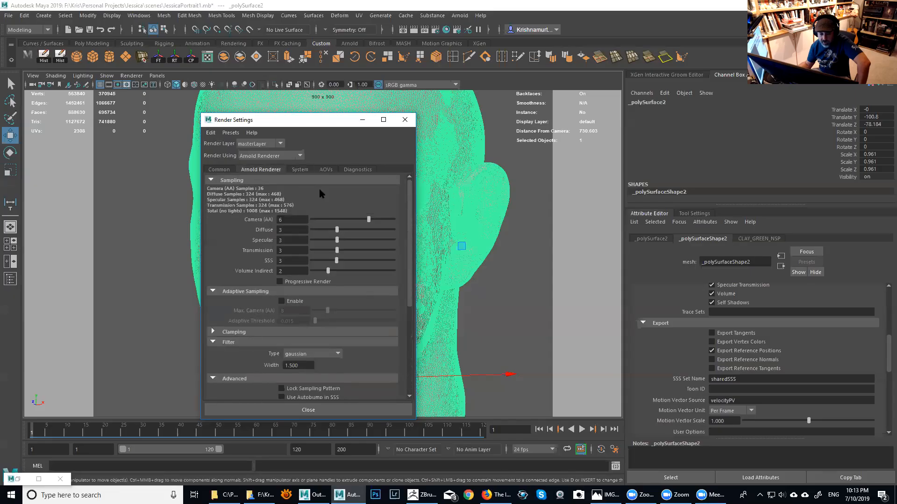
drag(413, 242, 420, 329)
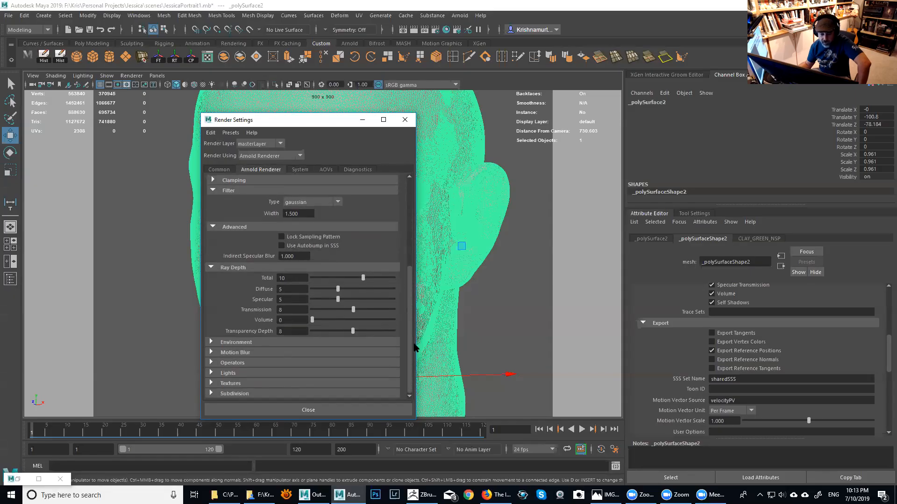
click(230, 384)
drag(410, 290, 410, 330)
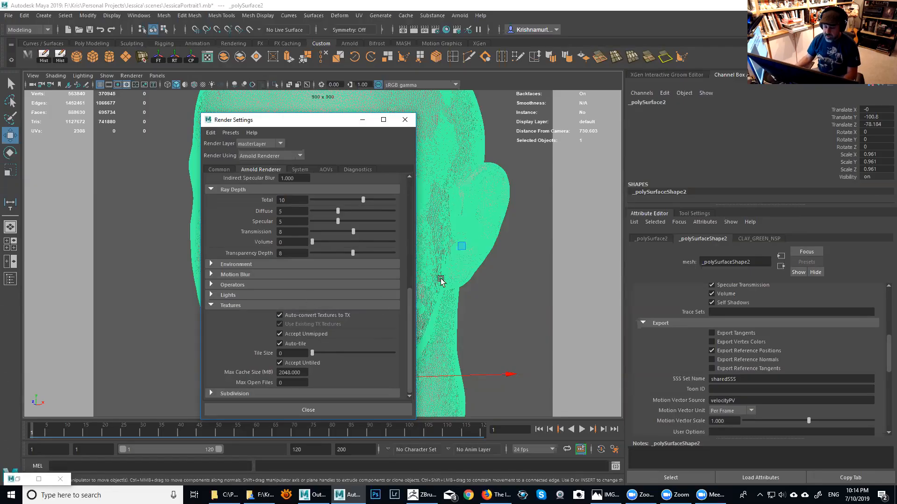
click(321, 318)
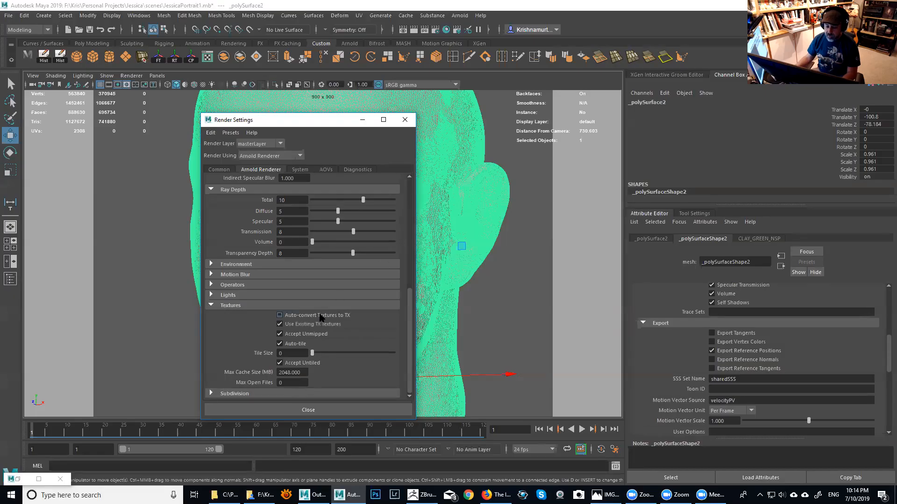
click(315, 324)
click(309, 325)
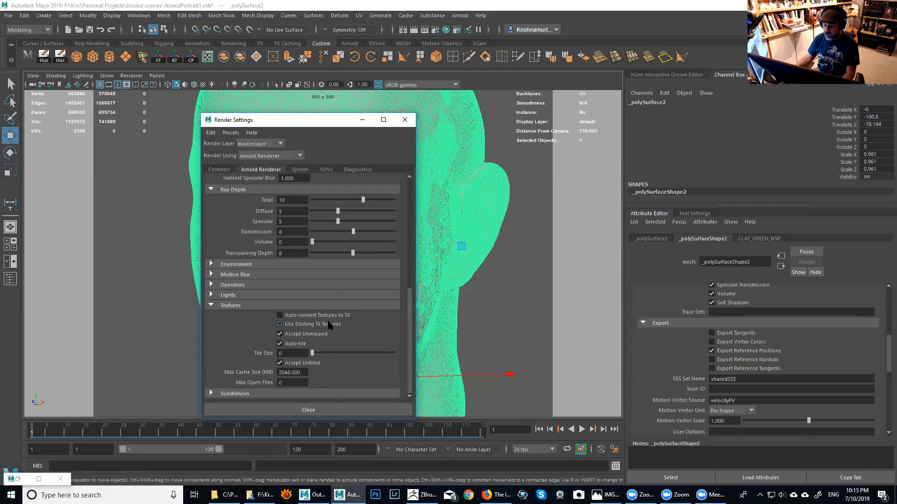
Examine the Arnold Flush Caches options.
click(460, 16)
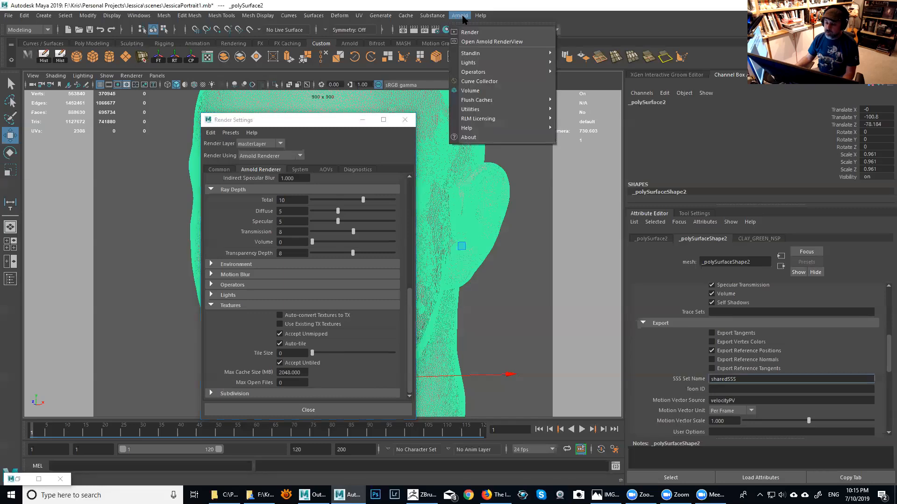
mouse_move(496, 103)
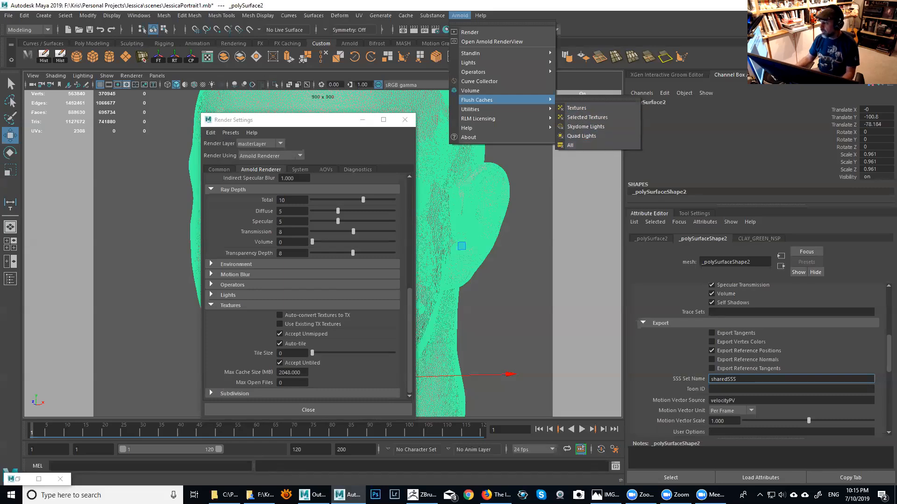
key(Escape)
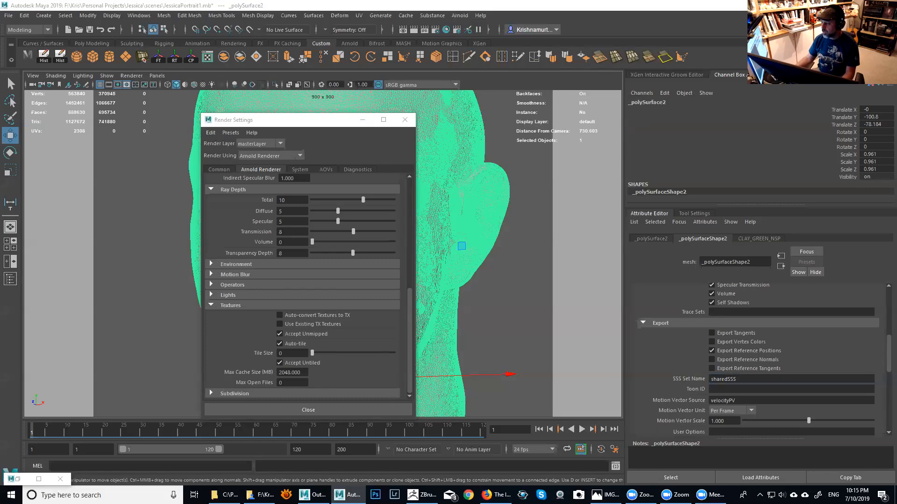
Open the Arnold RenderView, examine its Update Full Scene command, and close the RenderView.
click(424, 29)
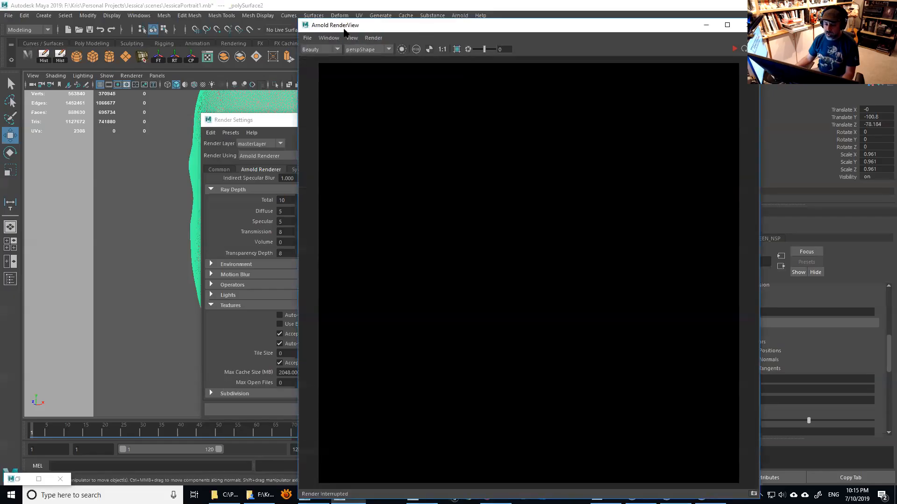
click(373, 38)
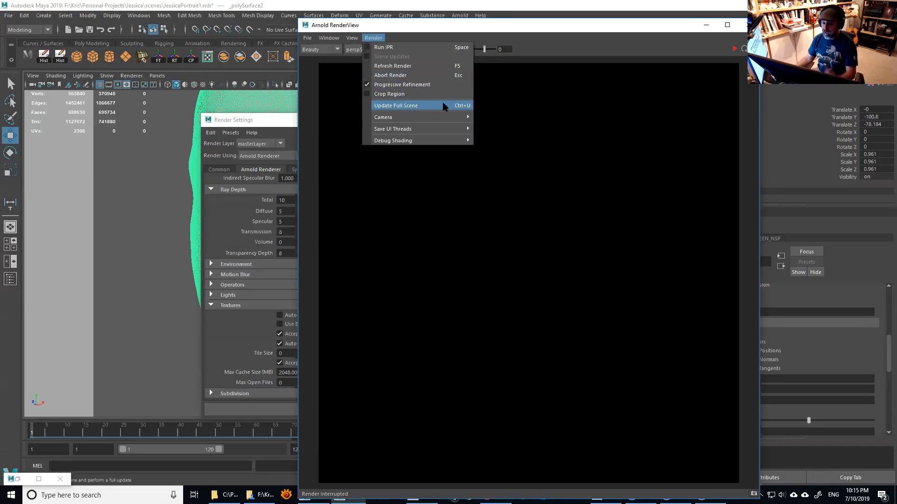
click(650, 28)
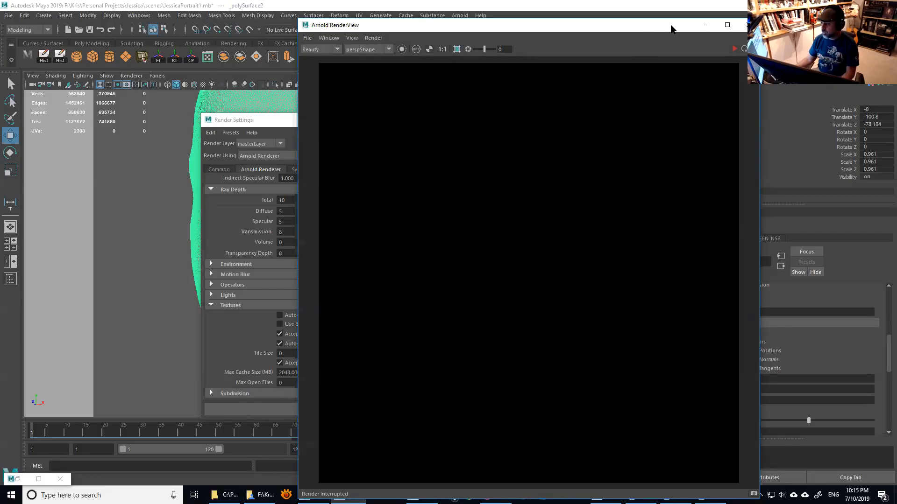
click(747, 25)
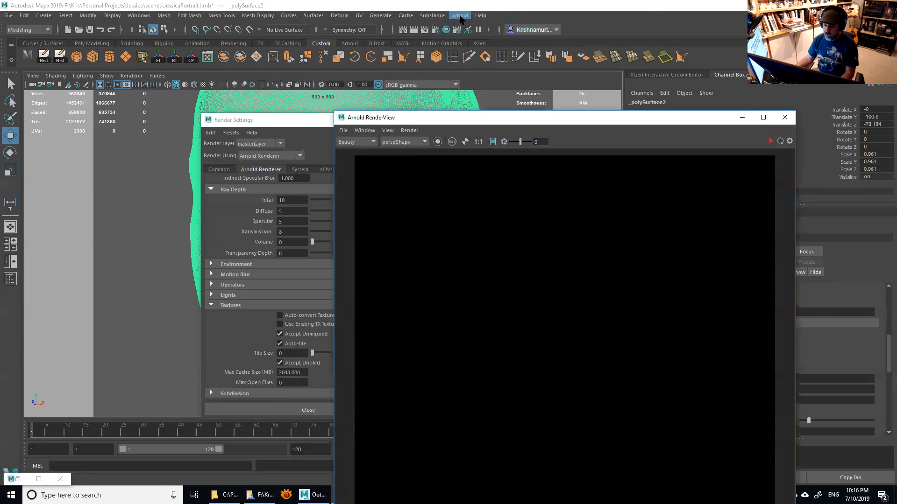
click(460, 17)
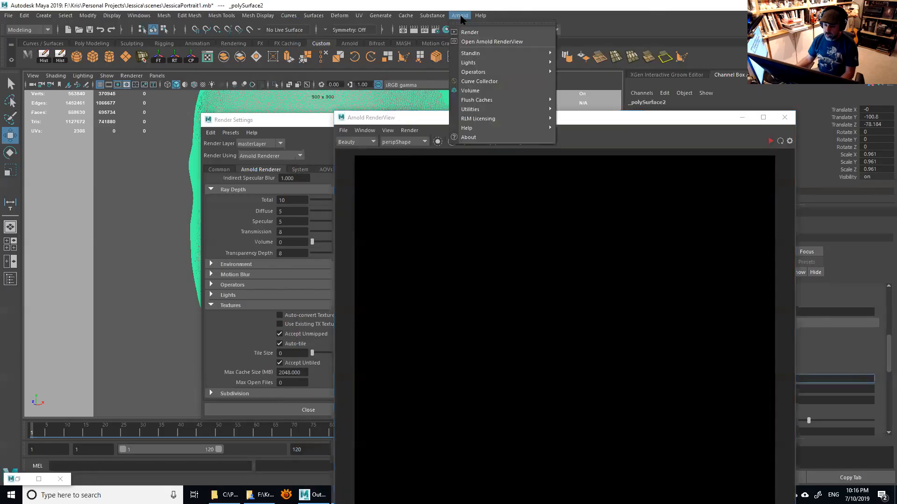
click(479, 42)
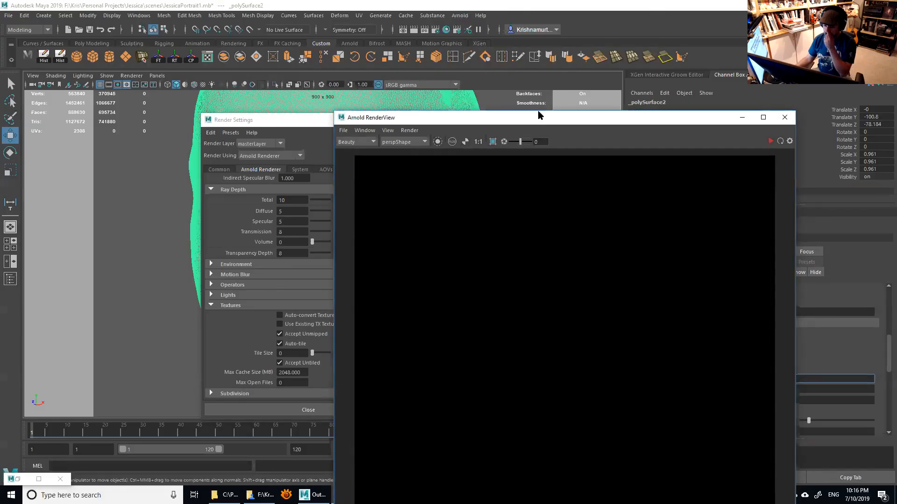
click(784, 117)
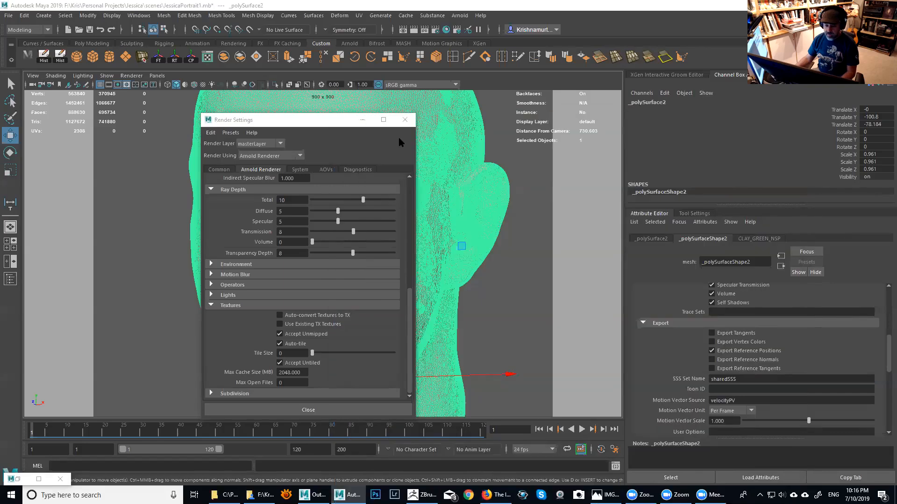
Try enabling Auto-convert Textures to TX and turn the option off again.
click(321, 316)
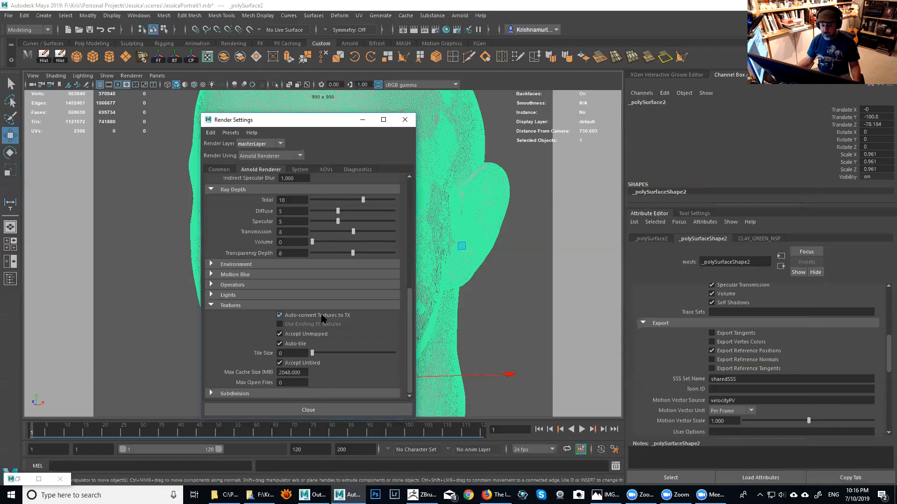
click(322, 316)
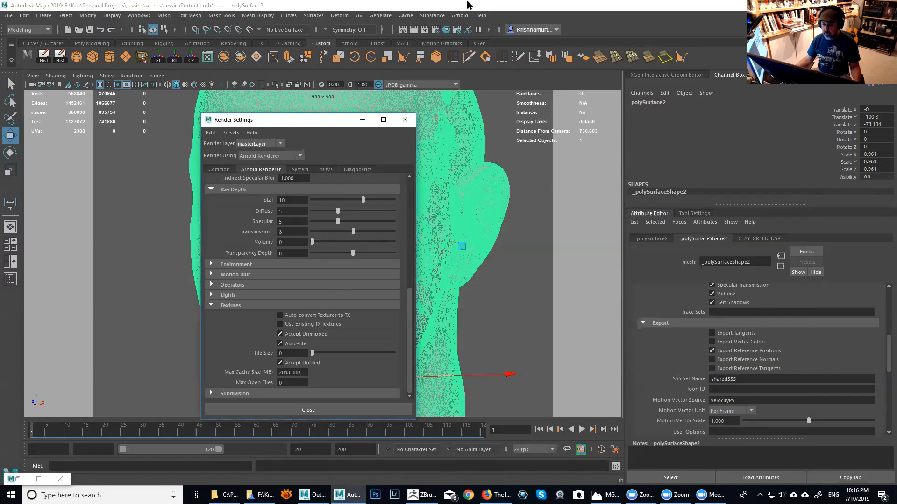
click(462, 17)
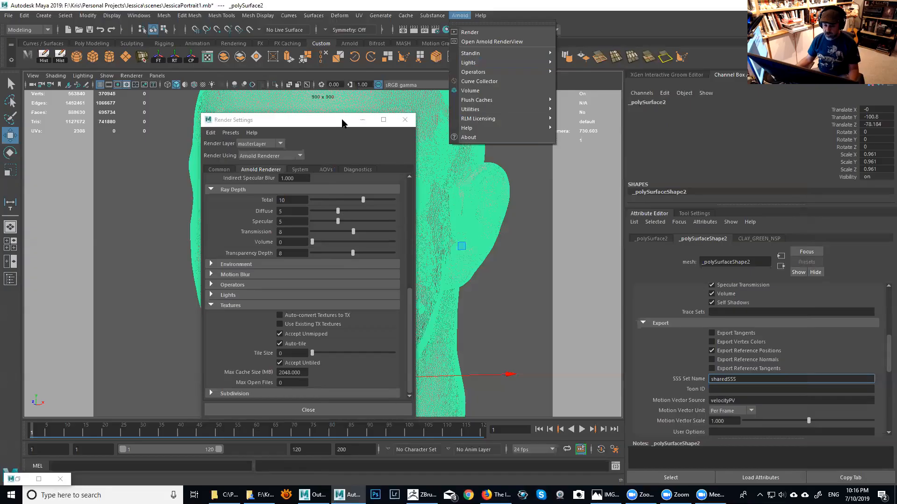
click(305, 116)
Move the Render Settings window aside and review the GPU, bucket and thread options in the system settings.
drag(321, 124, 273, 117)
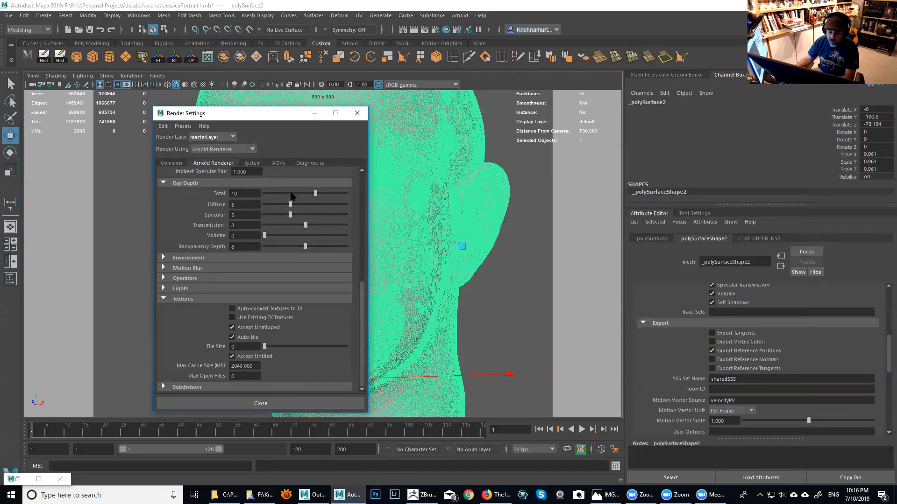
click(252, 163)
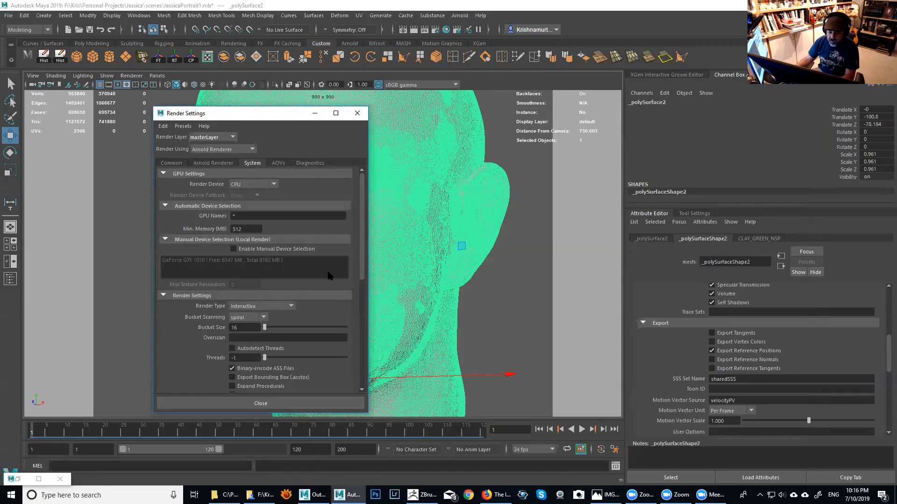
drag(360, 269, 382, 378)
Try adding the Z AOV to the active AOVs in the render settings and remove it again.
click(279, 163)
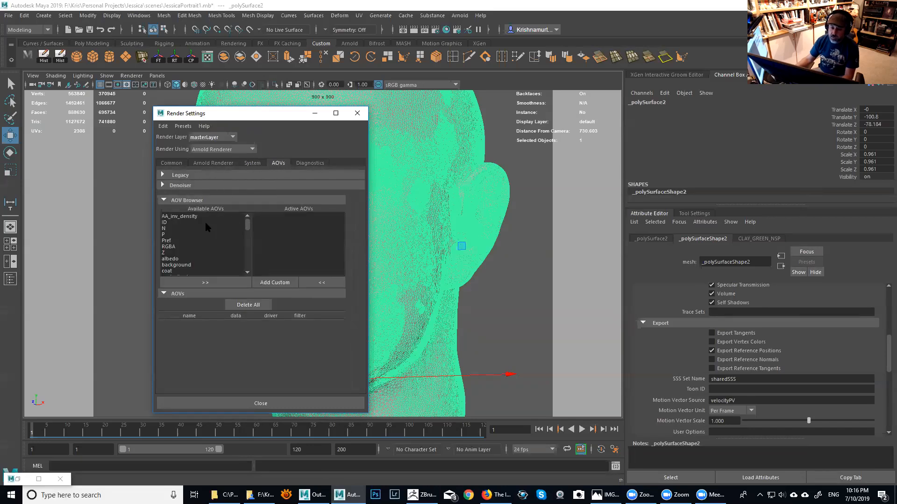
click(164, 222)
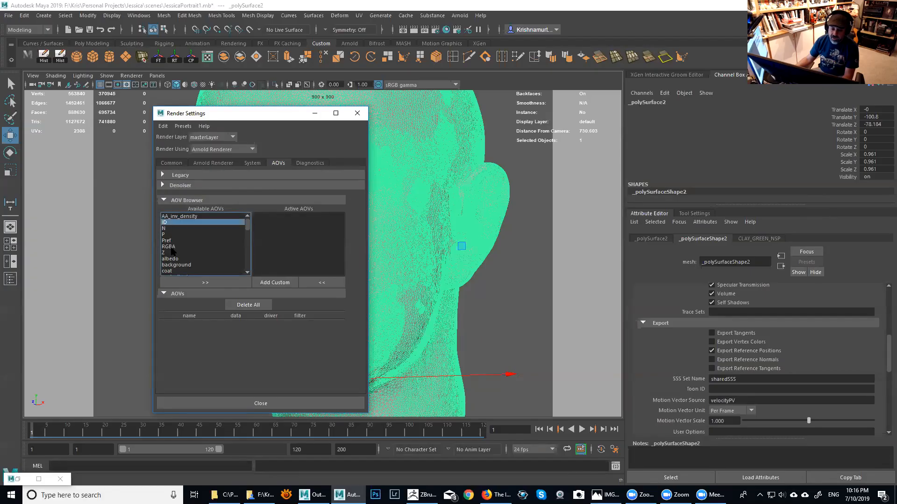
click(171, 247)
click(170, 252)
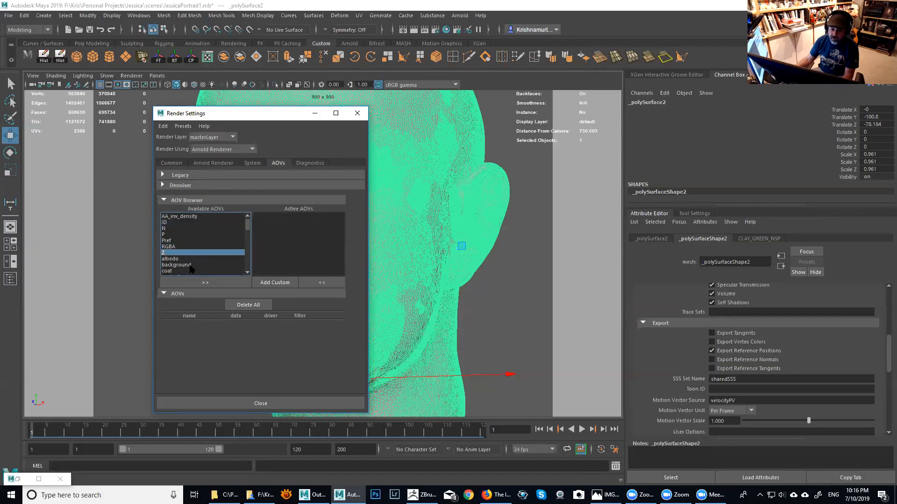
click(199, 281)
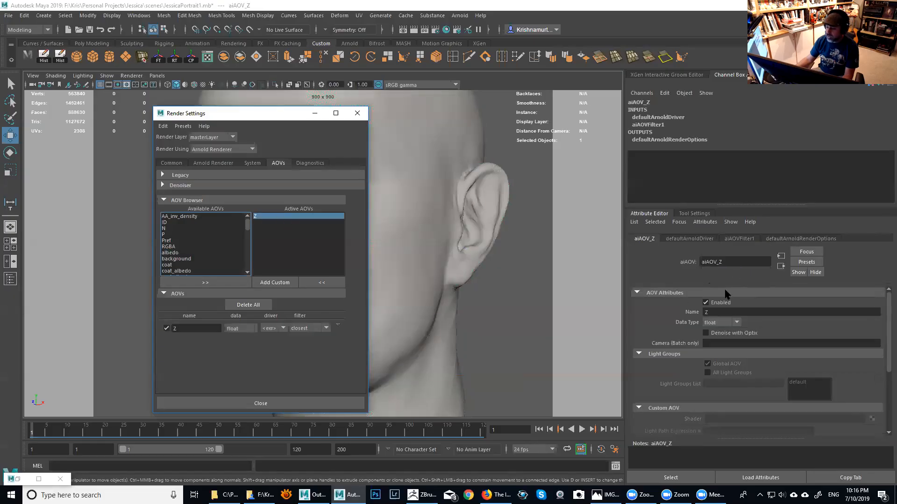
click(327, 283)
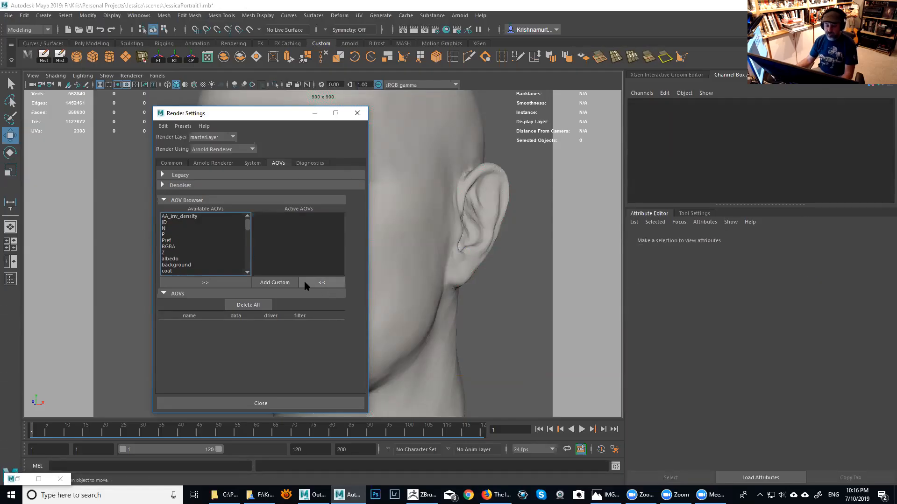
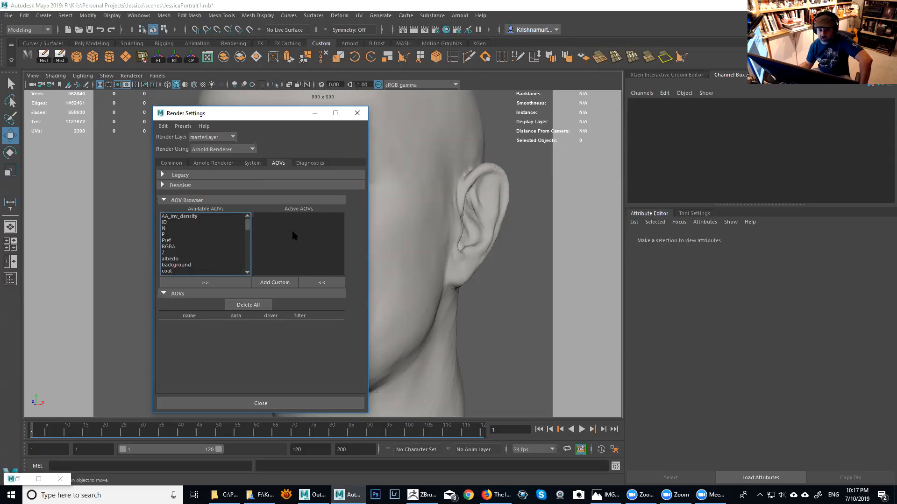
Review the System and Common render settings and close the Render Settings window.
click(252, 163)
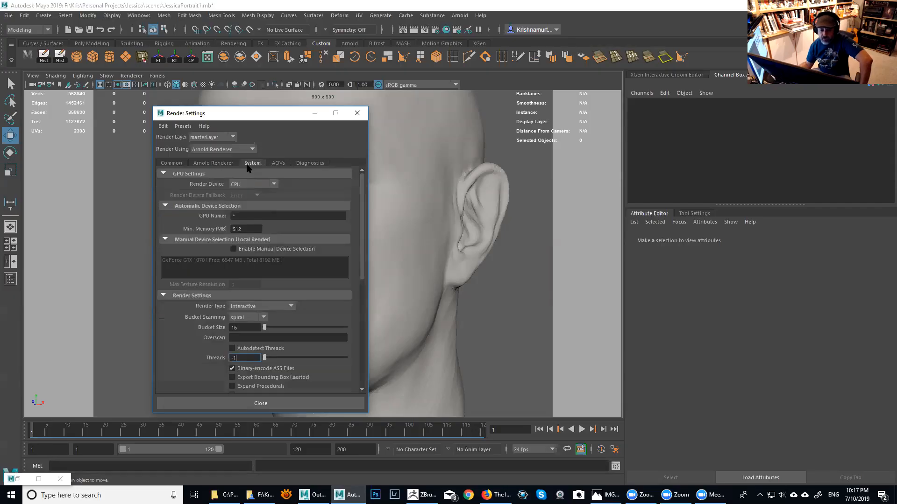
click(171, 163)
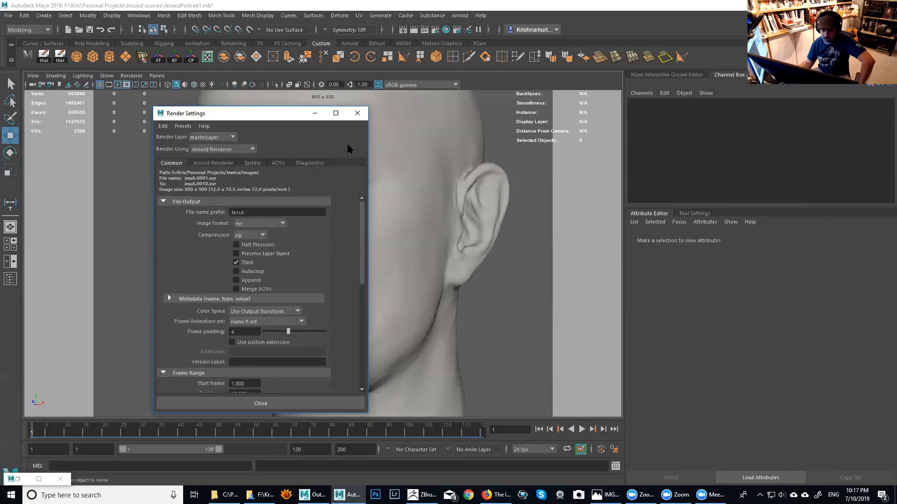
click(357, 113)
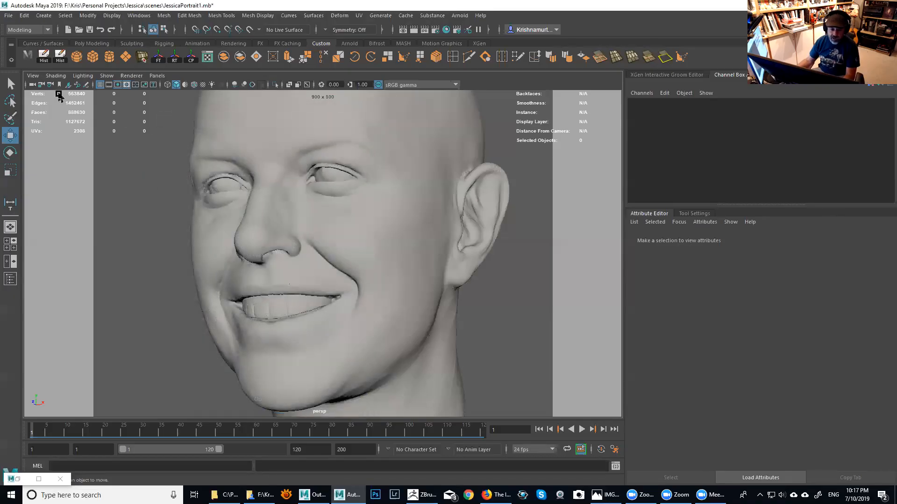
Turn the perspective camera to face the head frontally and detach the Camera Settings options as a floating window beside the face.
mouse_move(326, 240)
alt+mouse_down()
mouse_move(344, 263)
mouse_move(341, 246)
alt+mouse_up()
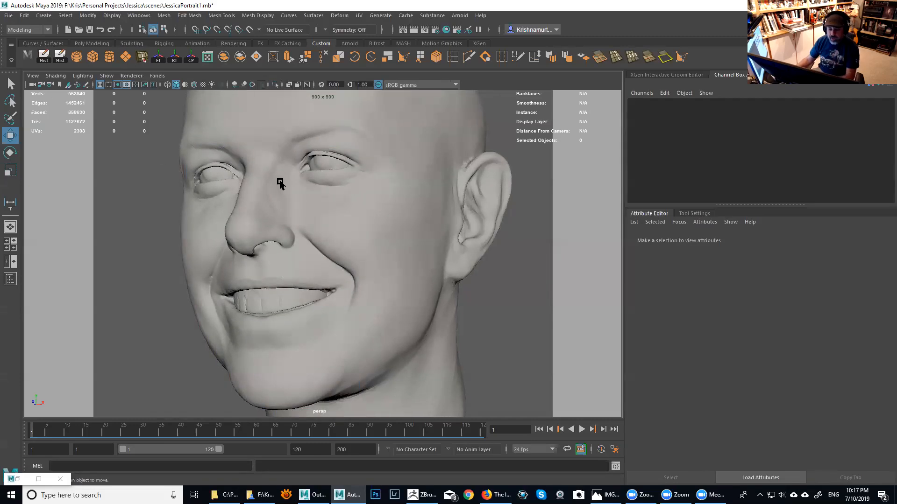
alt+drag(347, 213, 407, 205)
alt+right_drag(407, 205, 390, 206)
alt+middle_drag(390, 207, 395, 218)
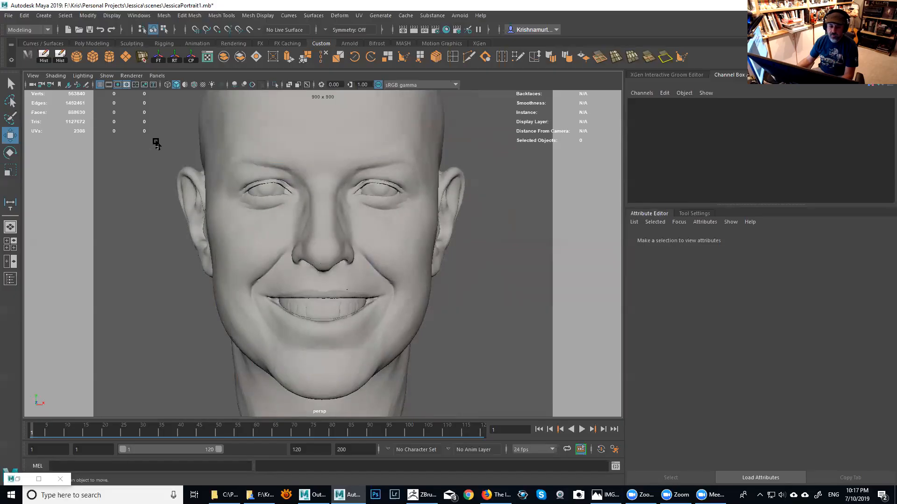
click(34, 76)
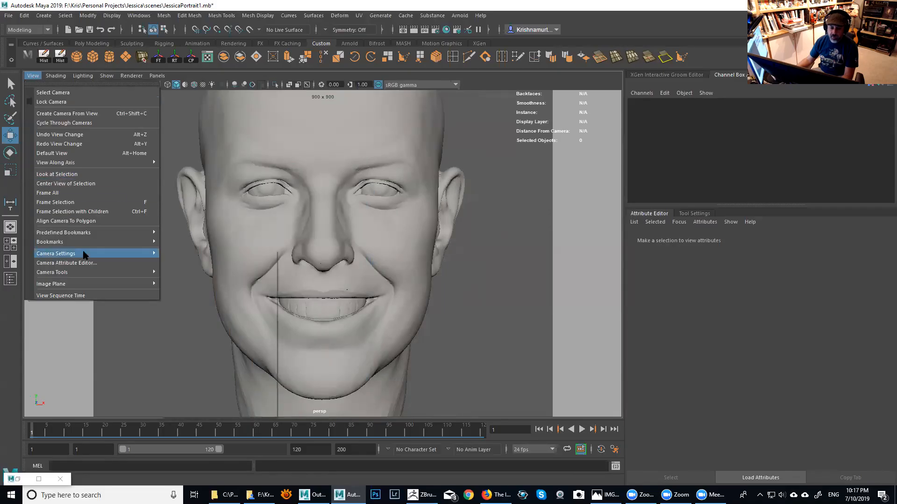
mouse_move(85, 253)
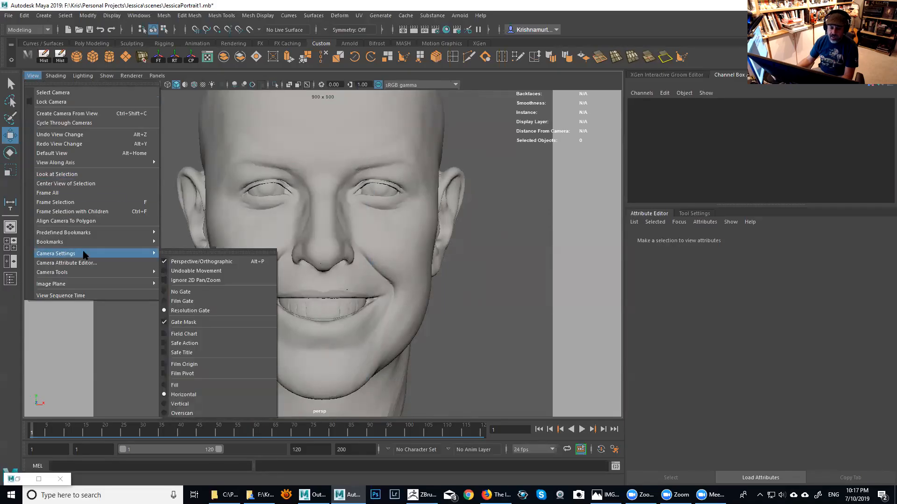
click(180, 253)
drag(190, 254, 65, 155)
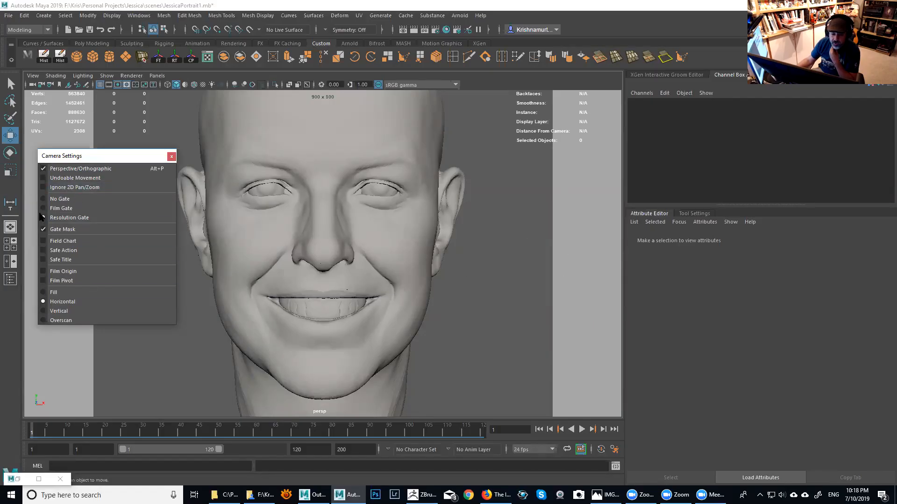
Try the perspective view with No Gate, narrow the viewport to about half the window, and switch back to Resolution Gate.
click(45, 200)
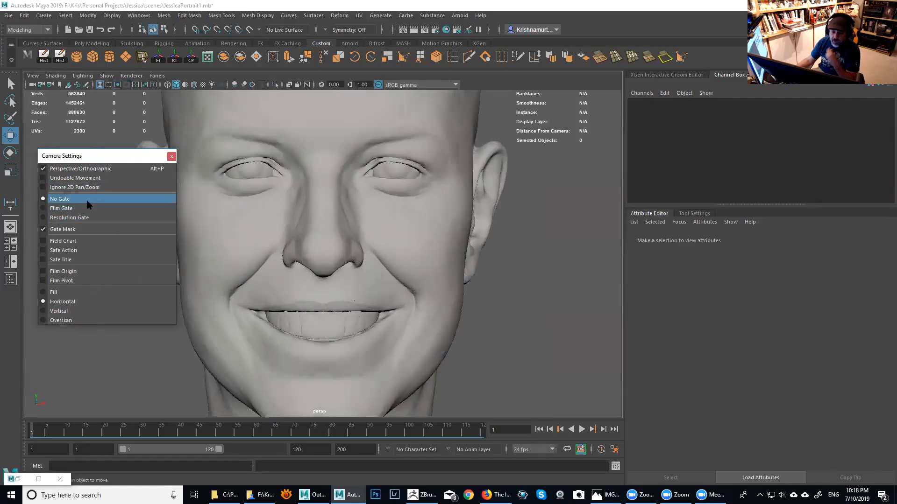
alt+right_drag(540, 254, 428, 244)
key(f)
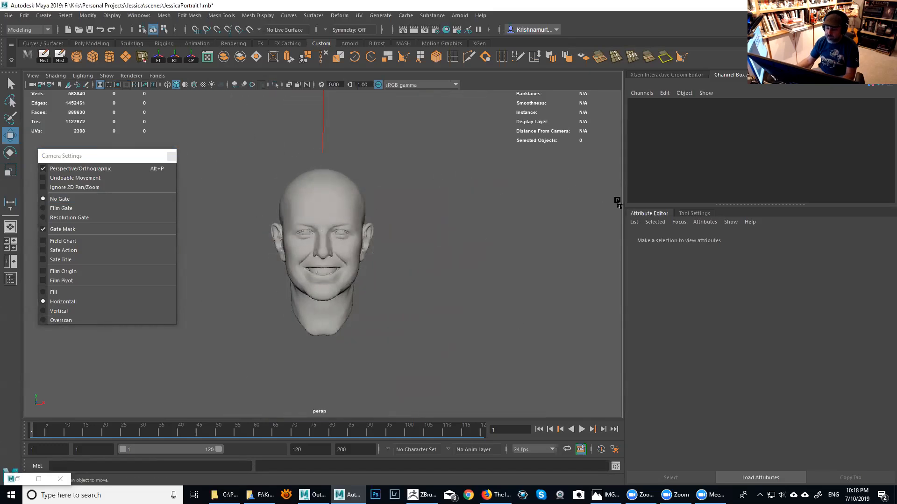
drag(623, 207, 434, 208)
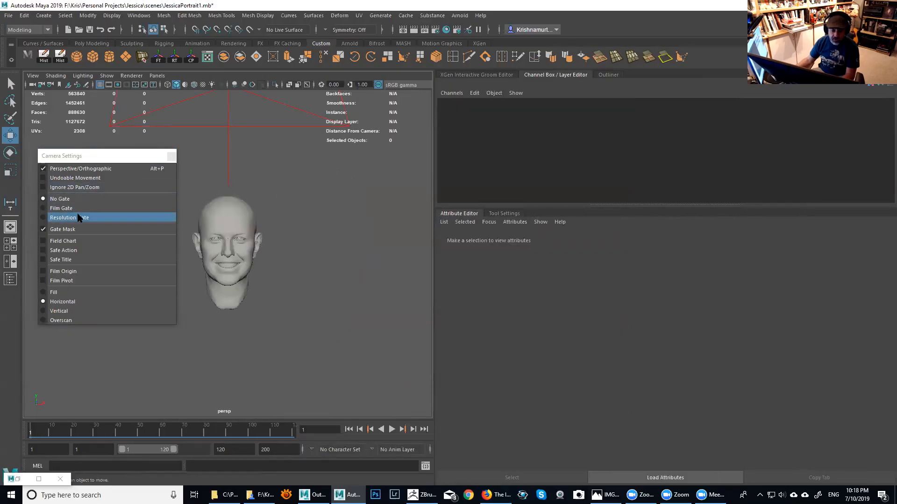
click(105, 217)
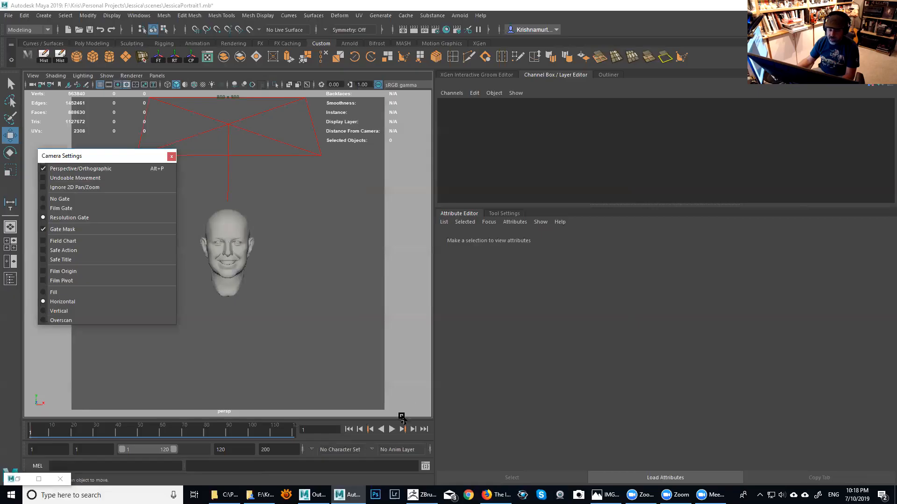
Frame the whole head in three-quarter view inside the resolution gate and move the Camera Settings window off the viewport.
alt+drag(289, 297, 264, 297)
alt+right_drag(280, 304, 372, 355)
alt+drag(364, 326, 326, 289)
alt+right_drag(326, 283, 325, 275)
alt+drag(325, 275, 324, 278)
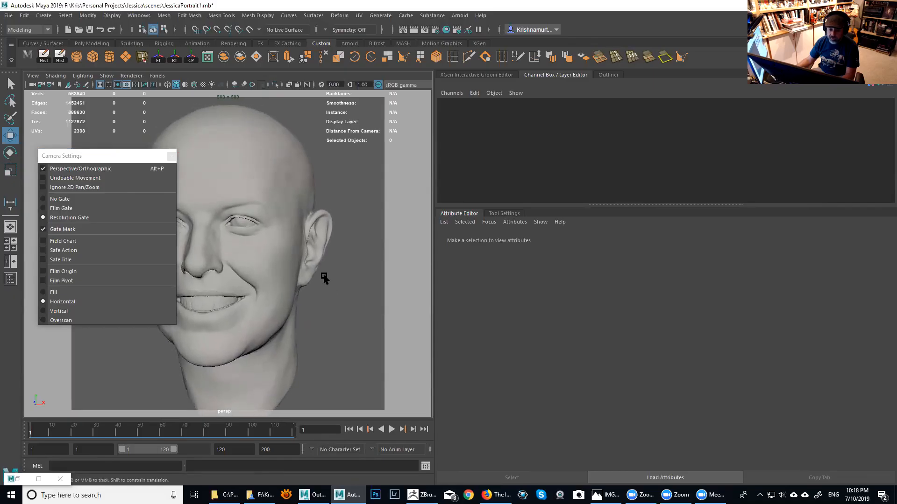
click(99, 157)
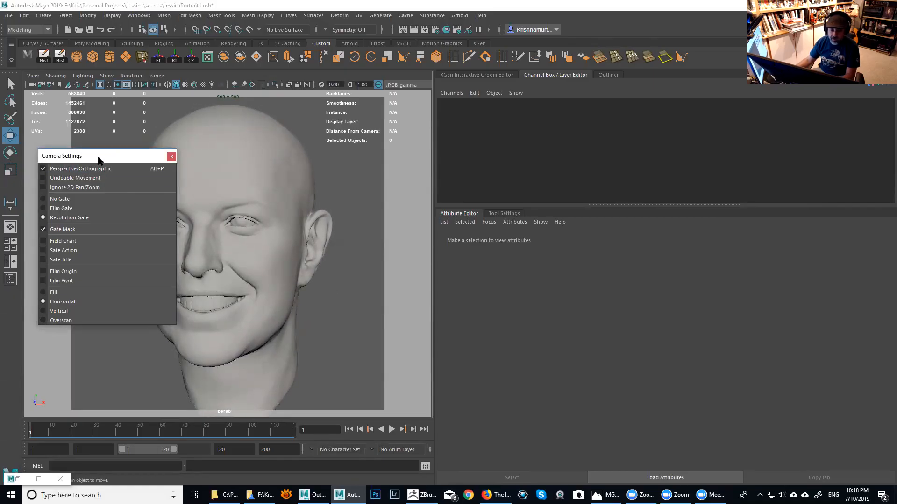
mouse_move(98, 158)
mouse_down()
mouse_move(391, 158)
mouse_move(476, 168)
mouse_up()
click(355, 251)
alt+drag(360, 238, 358, 244)
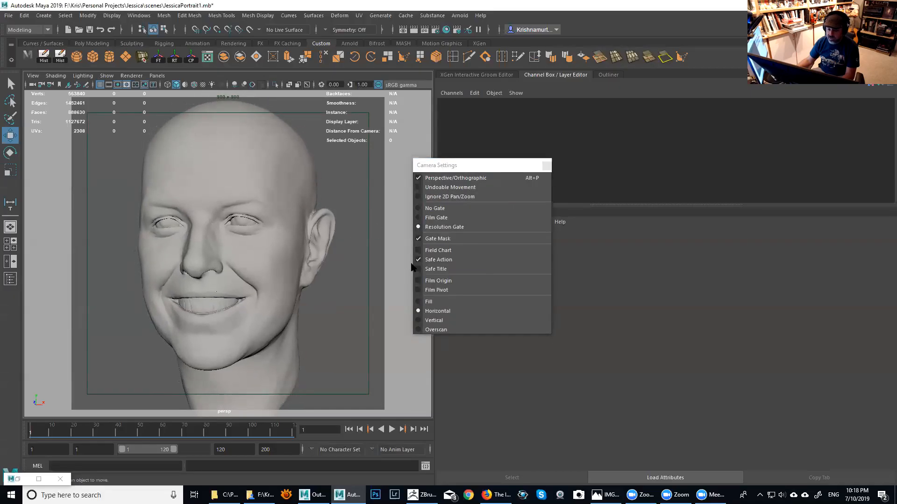
Turn off the Safe Action overlay and try composing the head against the Field Chart grid, turning the grid off again.
click(437, 260)
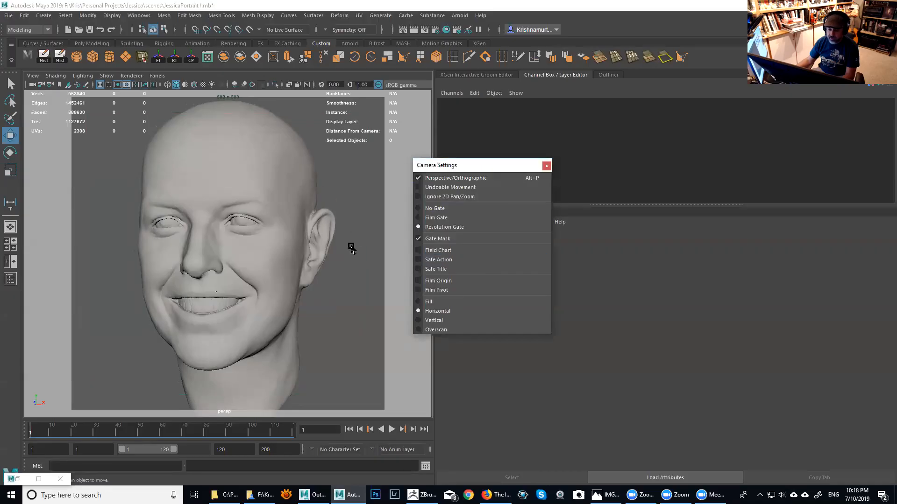
click(419, 250)
alt+right_drag(271, 250, 277, 253)
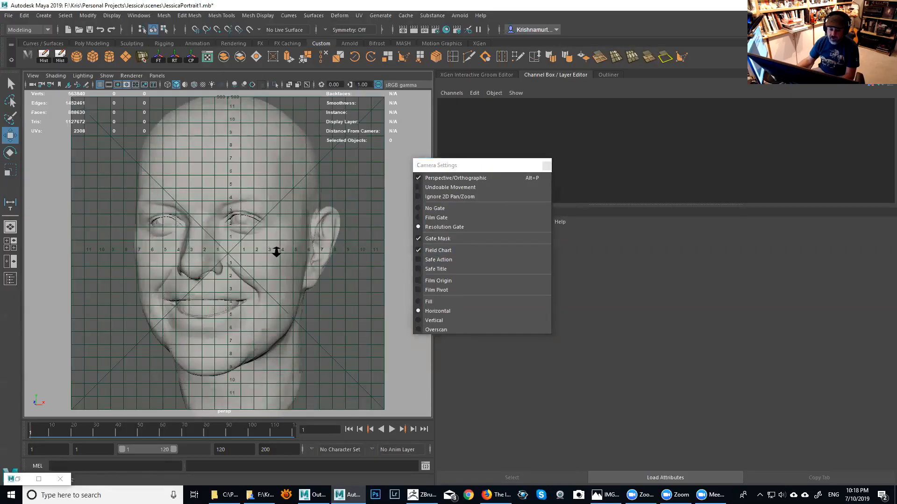
alt+drag(276, 251, 248, 233)
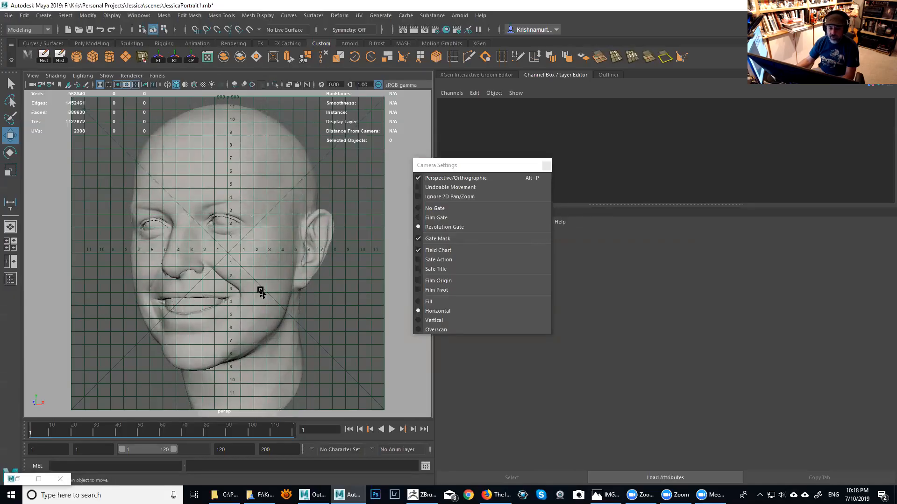
alt+drag(259, 276, 240, 268)
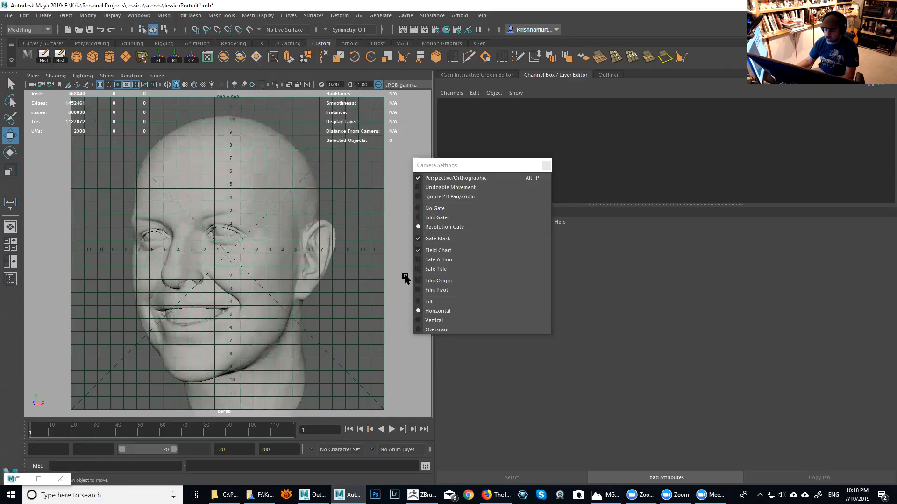
click(421, 251)
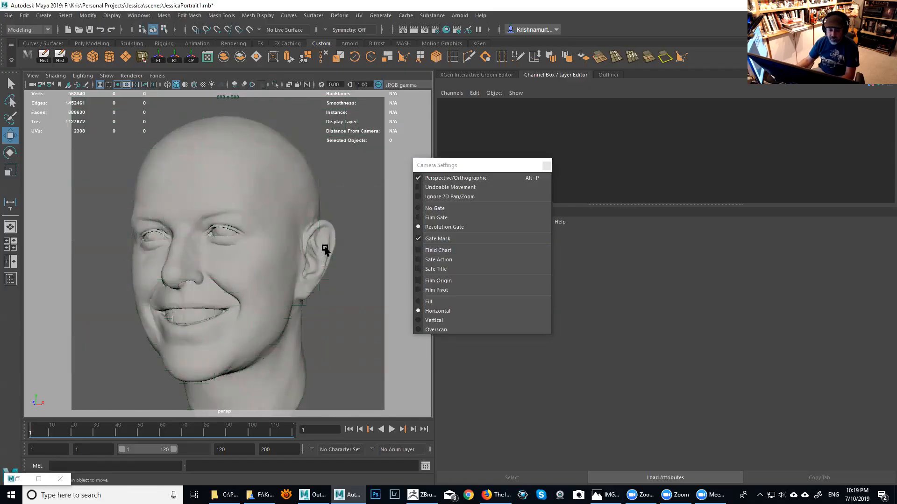
Bring the camera closer so the head fills the resolution gate, and close the Camera Settings window.
scroll(336, 259, up, 2)
alt+drag(334, 256, 332, 256)
alt+middle_drag(332, 256, 334, 249)
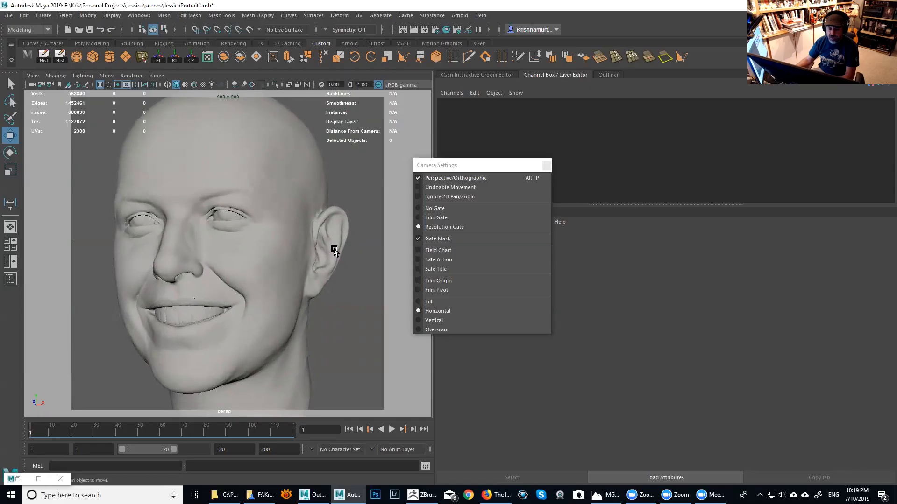
click(543, 167)
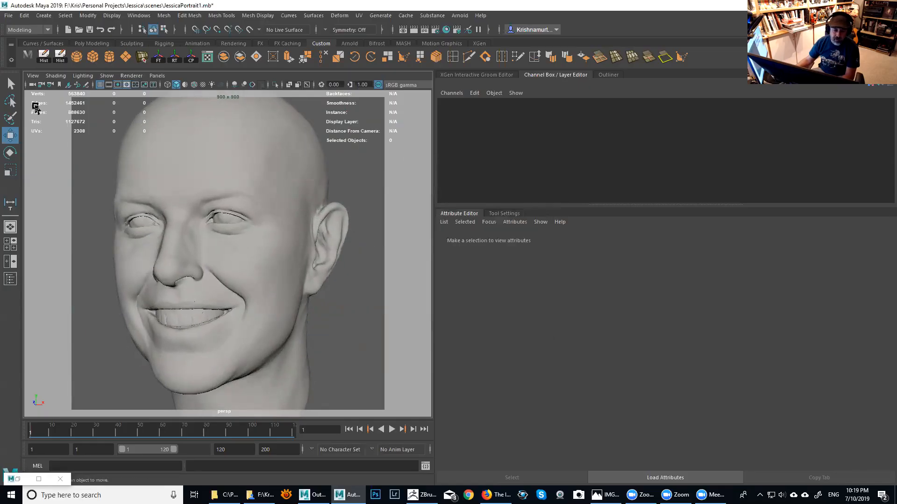
Detach the Camera Tools as a floating window and place it beside the head.
click(32, 77)
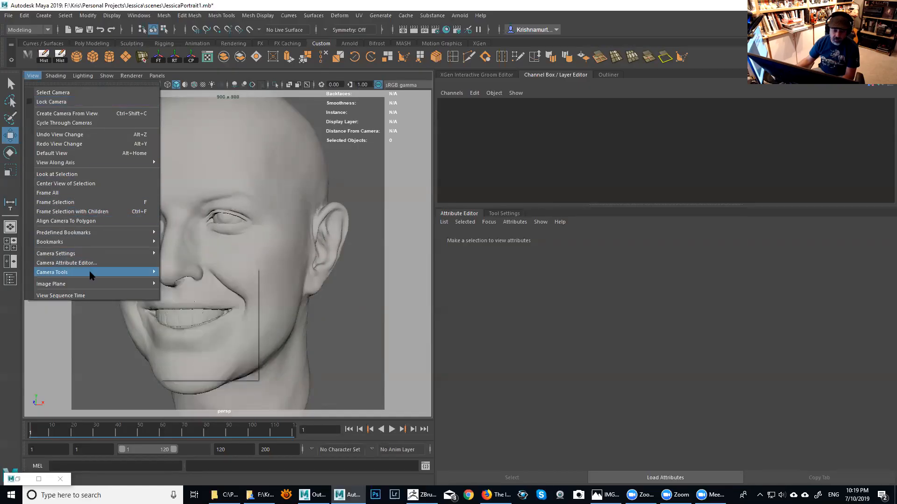
mouse_move(104, 271)
click(169, 271)
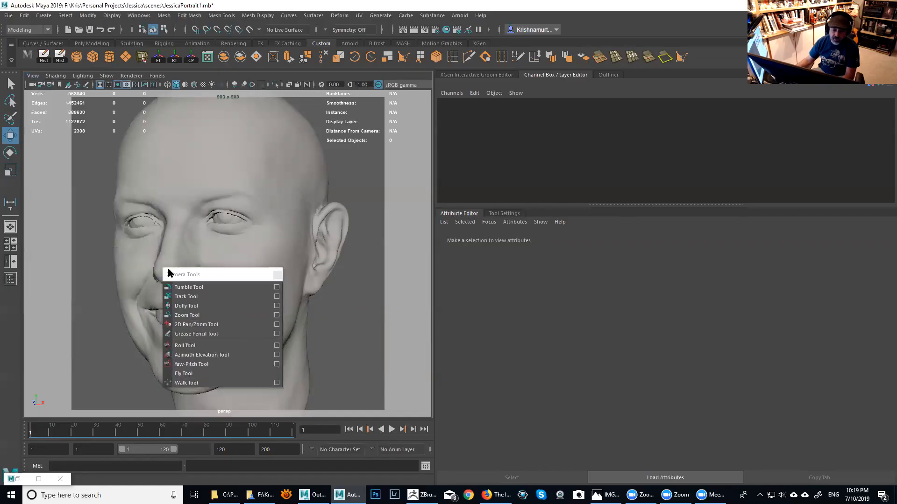
drag(214, 275, 416, 245)
Roll the perspective camera with the Roll Tool to tilt the head, and return to the Select Tool with Camera Tools moved aside.
mouse_move(228, 210)
alt+mouse_down()
mouse_move(198, 210)
mouse_move(217, 209)
mouse_move(209, 196)
mouse_move(206, 210)
mouse_move(212, 205)
alt+mouse_up()
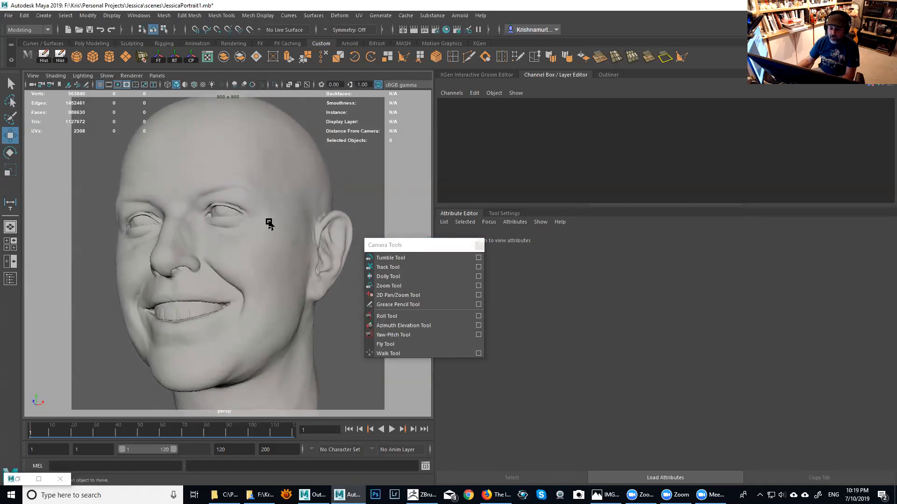
alt+drag(306, 255, 310, 255)
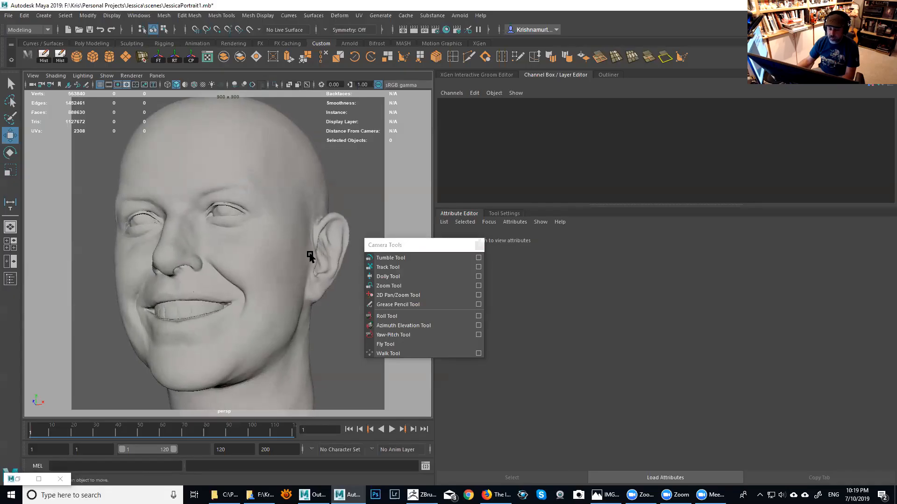
click(386, 320)
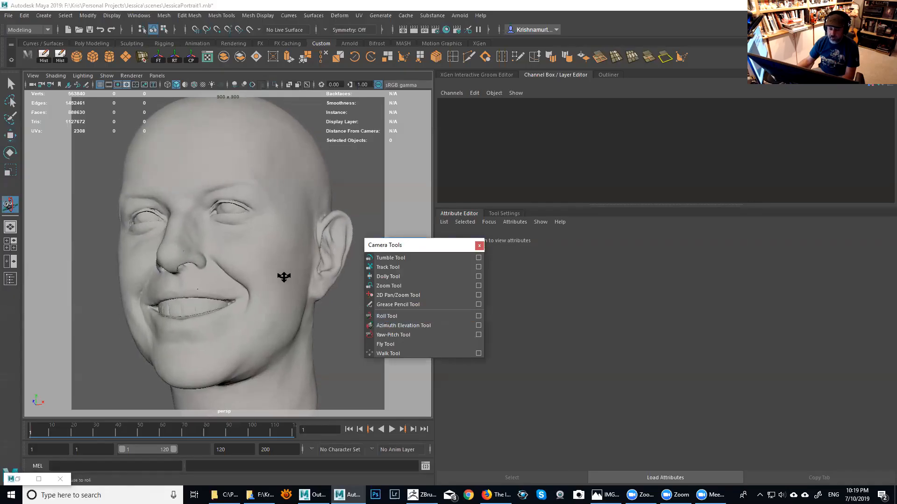
drag(284, 277, 311, 282)
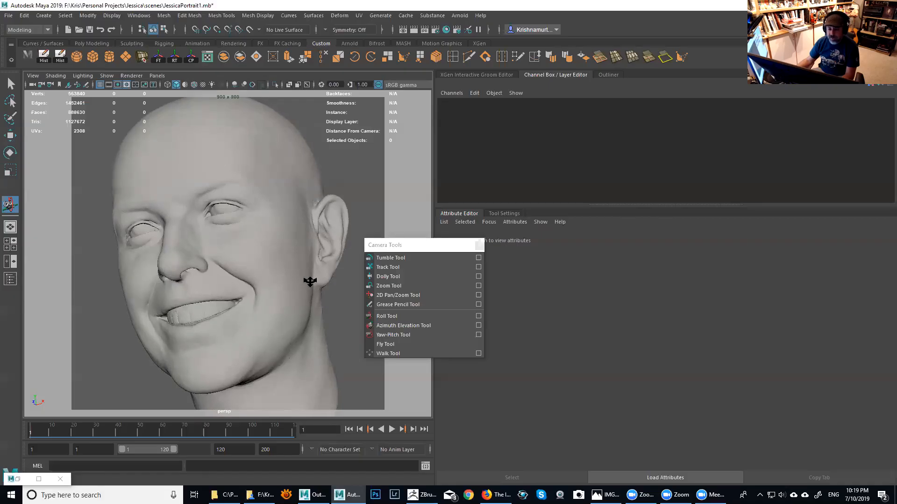
click(10, 84)
drag(396, 253, 511, 244)
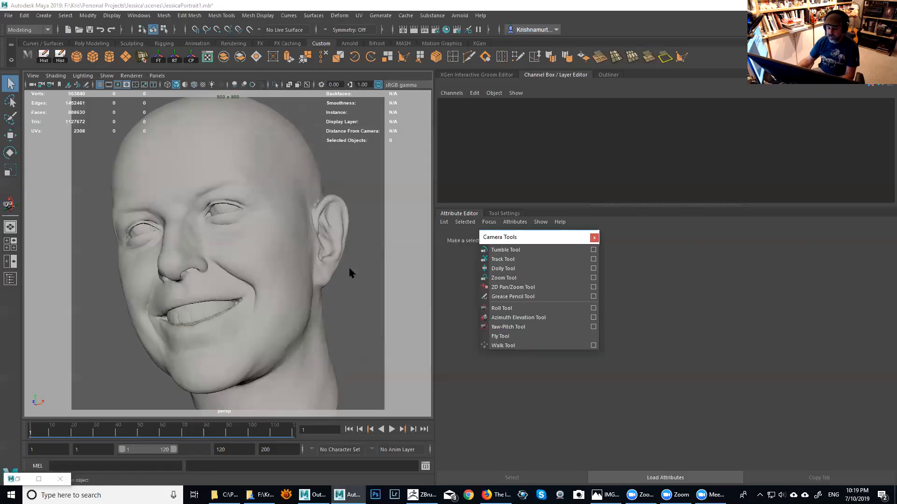
Fine-tune the camera angle, distance and height on the tilted three-quarter portrait of the head within the resolution gate.
alt+drag(299, 246, 265, 239)
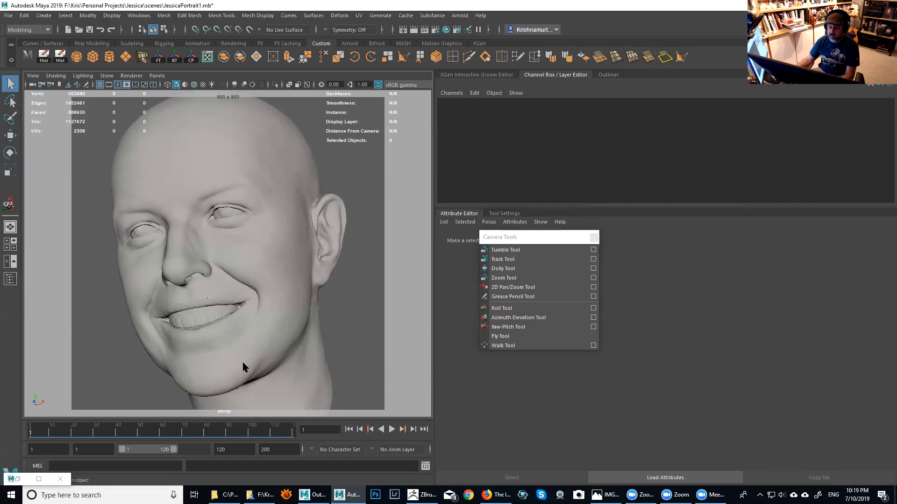
alt+drag(333, 262, 312, 253)
alt+drag(222, 260, 228, 240)
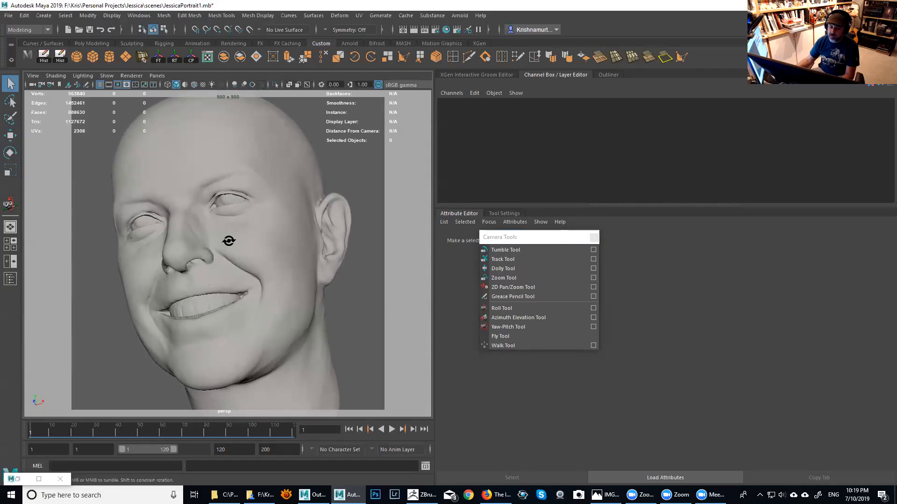
alt+right_drag(229, 241, 230, 248)
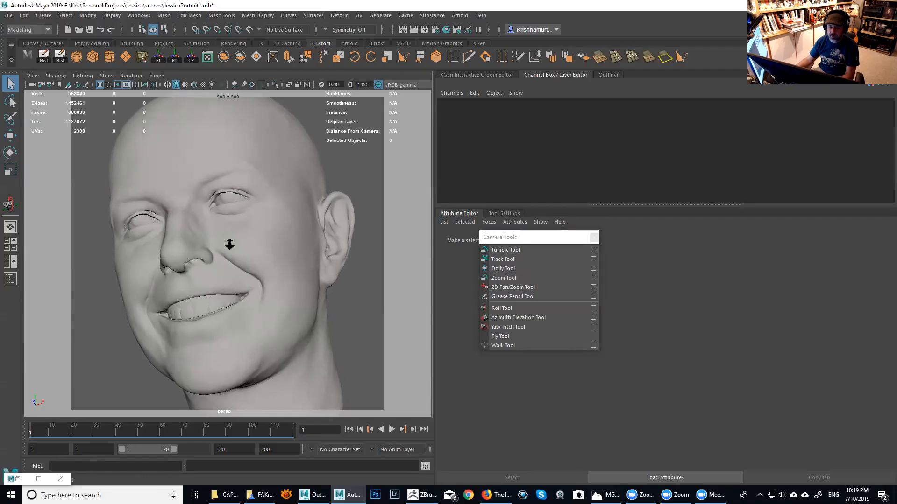
alt+drag(290, 248, 288, 283)
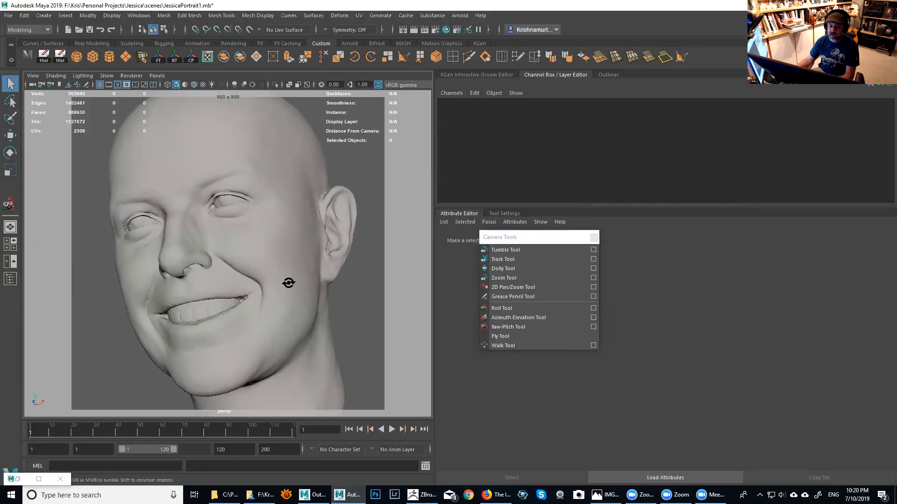
alt+middle_drag(288, 283, 290, 275)
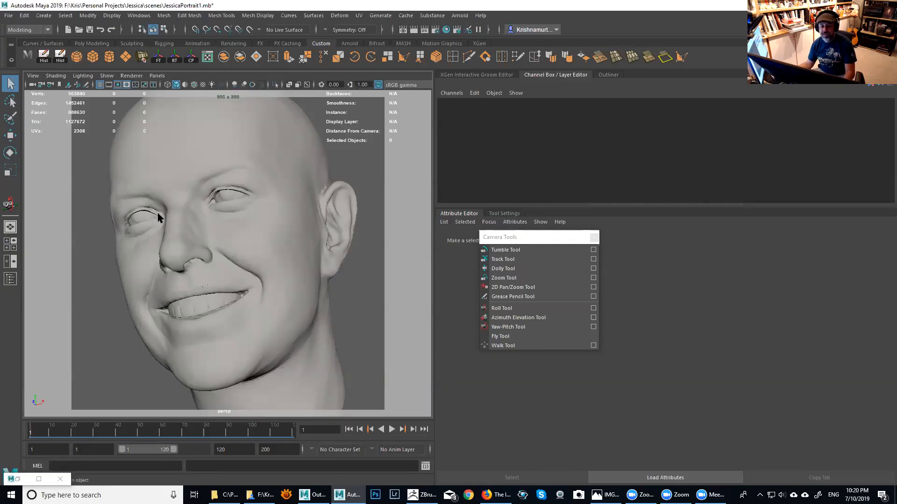
Try a low frontal camera angle on the head, and recompose the tilted three-quarter portrait within the resolution gate.
alt+drag(266, 226, 234, 211)
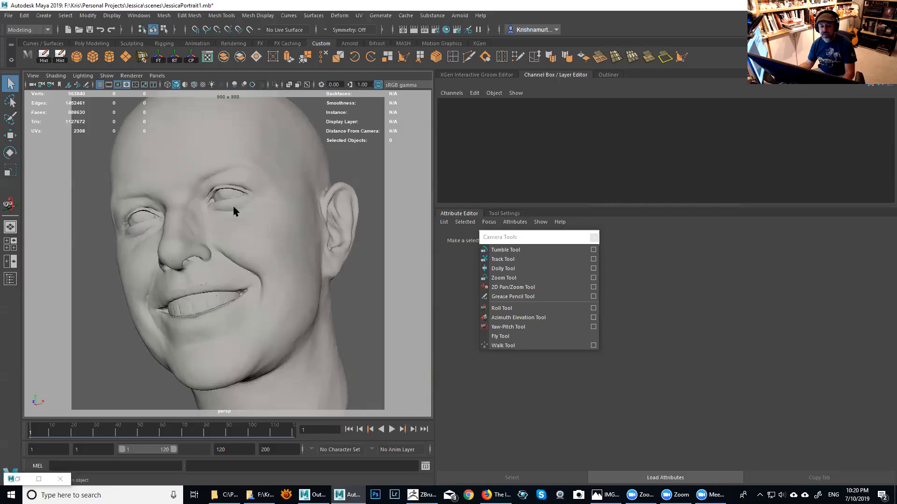
alt+right_drag(196, 213, 204, 213)
alt+drag(209, 208, 196, 174)
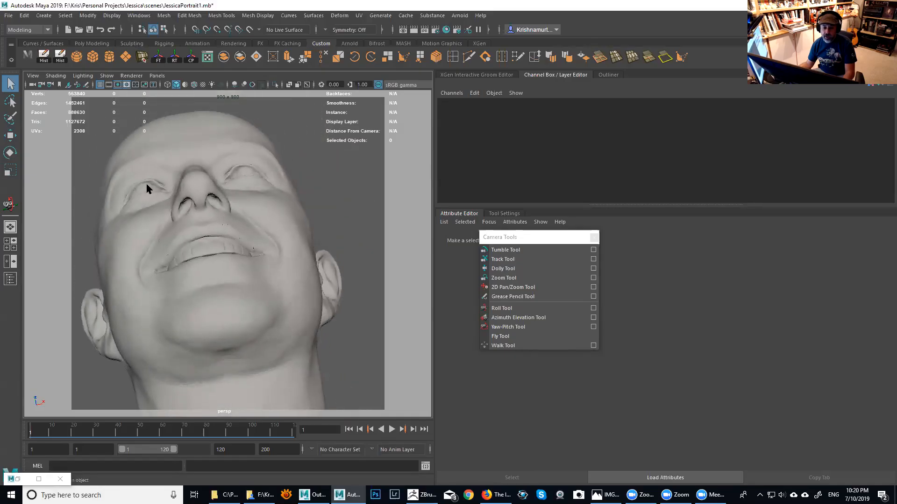
click(157, 188)
click(244, 175)
alt+drag(257, 202, 256, 230)
click(355, 299)
alt+drag(216, 254, 217, 251)
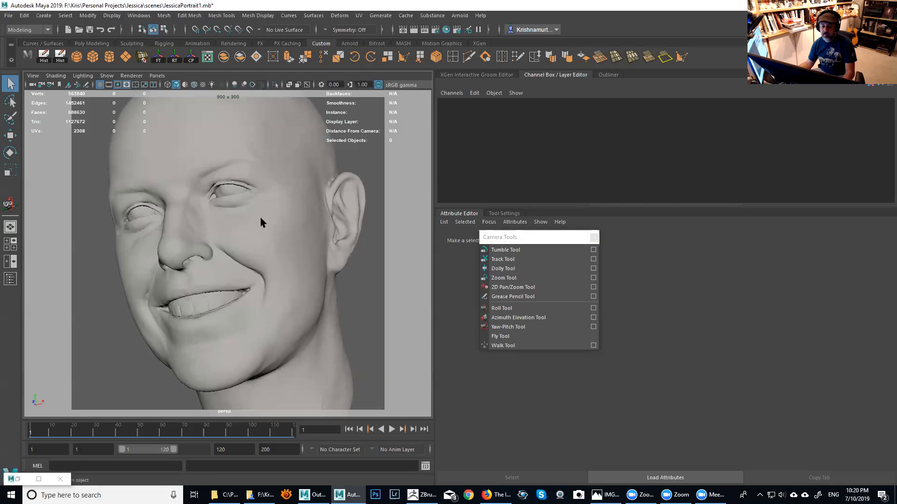
alt+drag(280, 206, 274, 207)
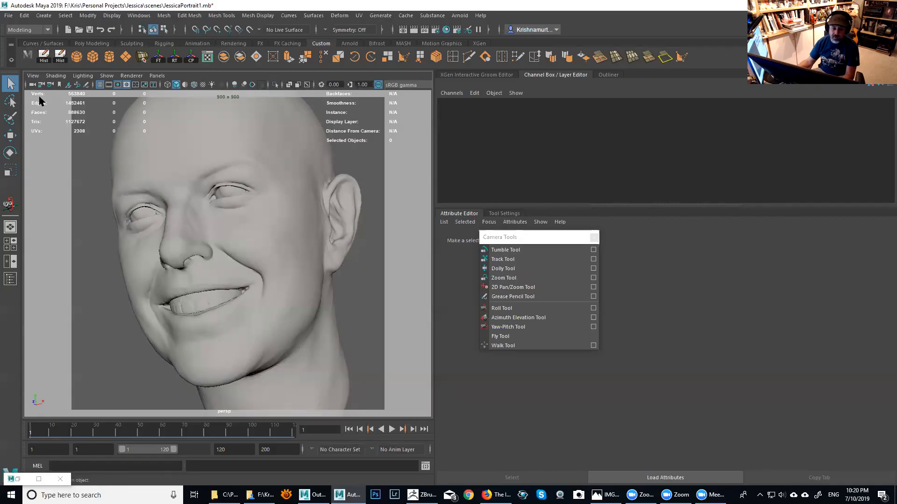
Select the perspective camera and key its three-quarter portrait position at frame 1.
click(34, 77)
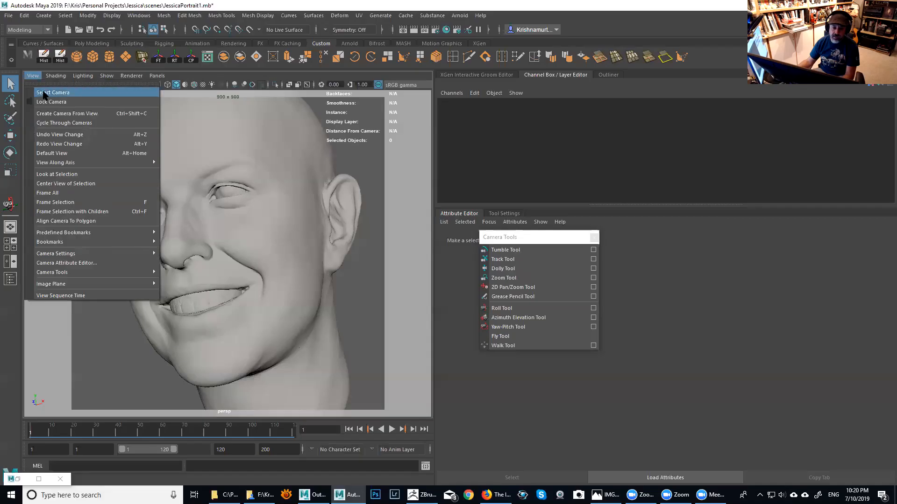
click(43, 94)
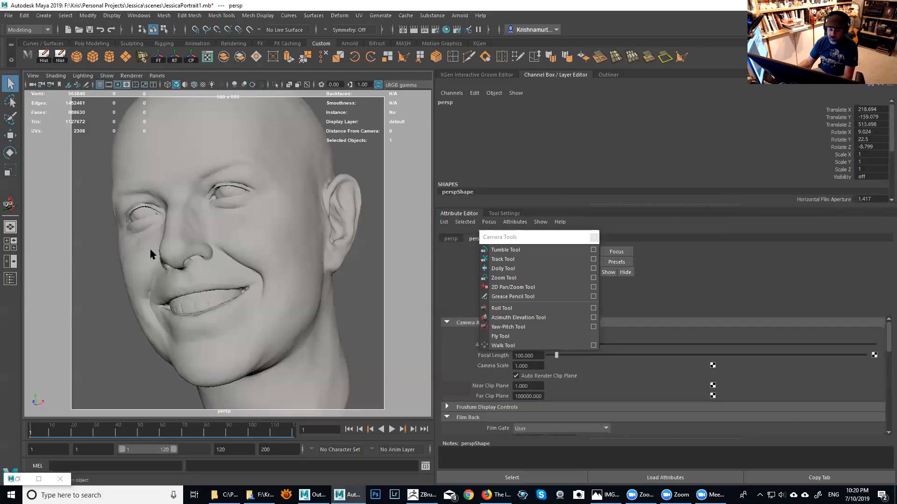
key(s)
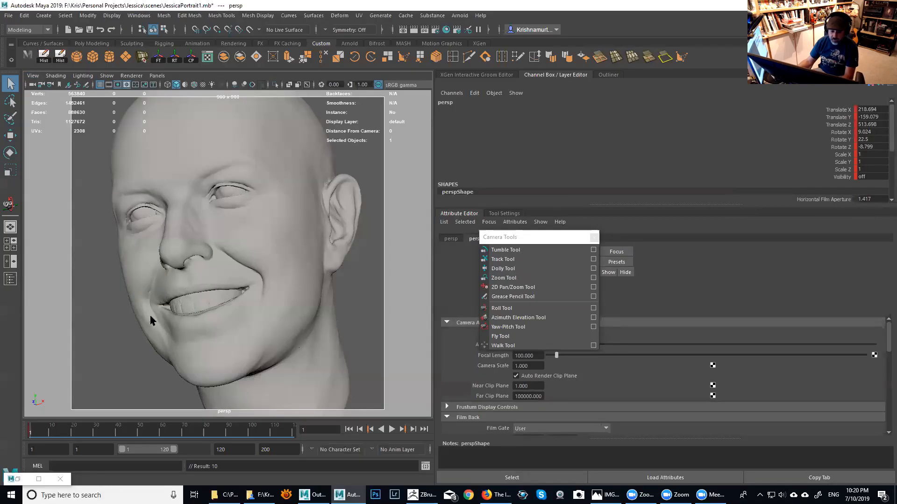
Move to frame 2 and set both the playback end and the animation end to 20.
click(32, 433)
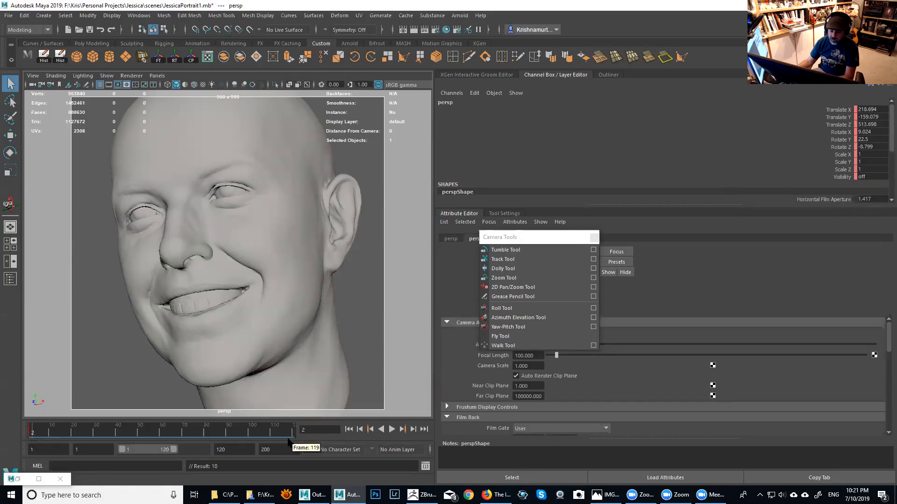
double_click(249, 452)
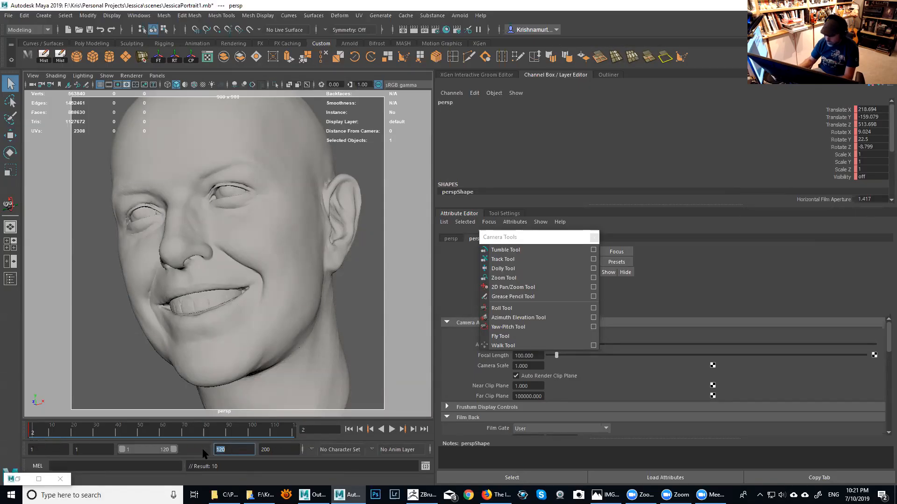
text(20)
key(Tab)
text(20)
key(Return)
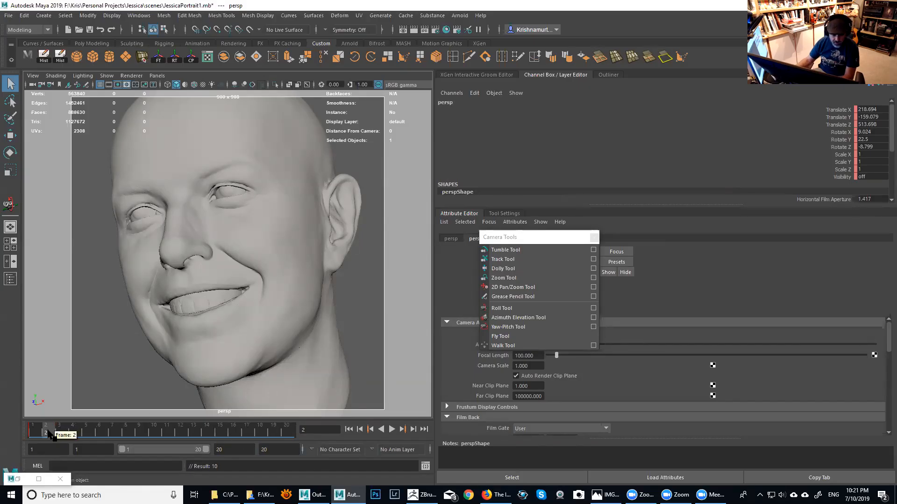
At frame 2, orbit the camera to the front of the head, level it with the Roll Tool, and return to the Select Tool.
alt+drag(215, 327, 219, 306)
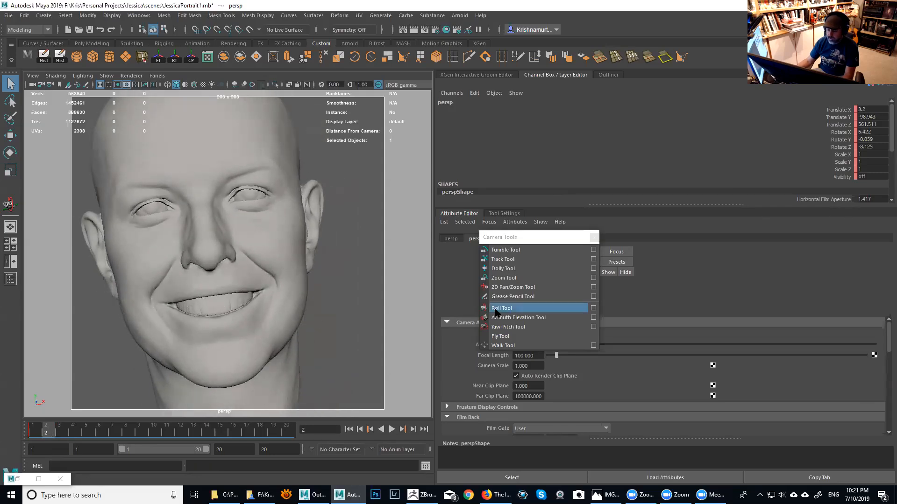
click(489, 318)
drag(332, 309, 307, 320)
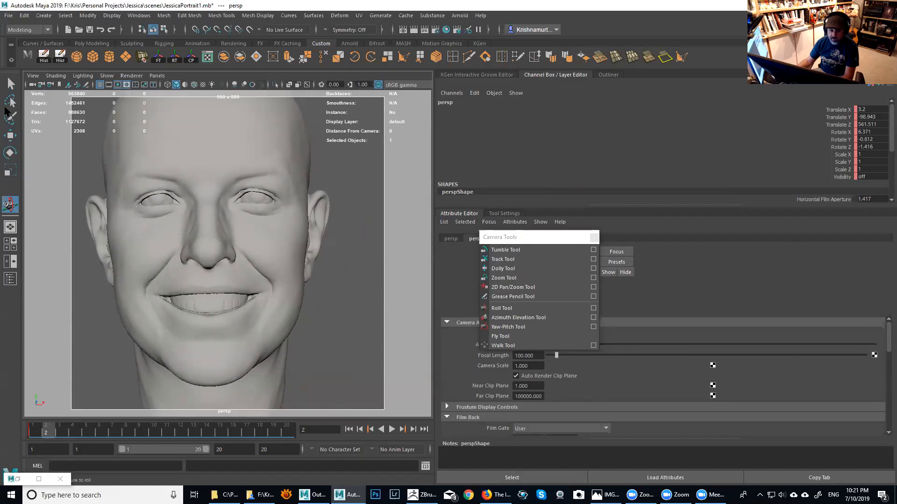
key(q)
Frame the whole head in a near-profile view facing right, and key the camera at frame 2.
alt+drag(236, 287, 290, 283)
alt+right_drag(290, 284, 295, 283)
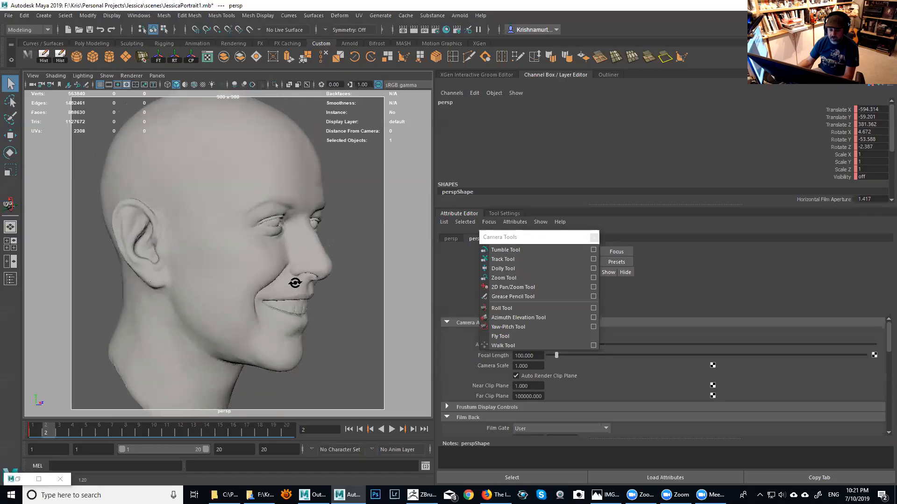
mouse_move(295, 282)
alt+mouse_down()
mouse_move(293, 265)
mouse_move(296, 273)
mouse_move(280, 272)
mouse_move(292, 282)
mouse_move(293, 274)
alt+mouse_up()
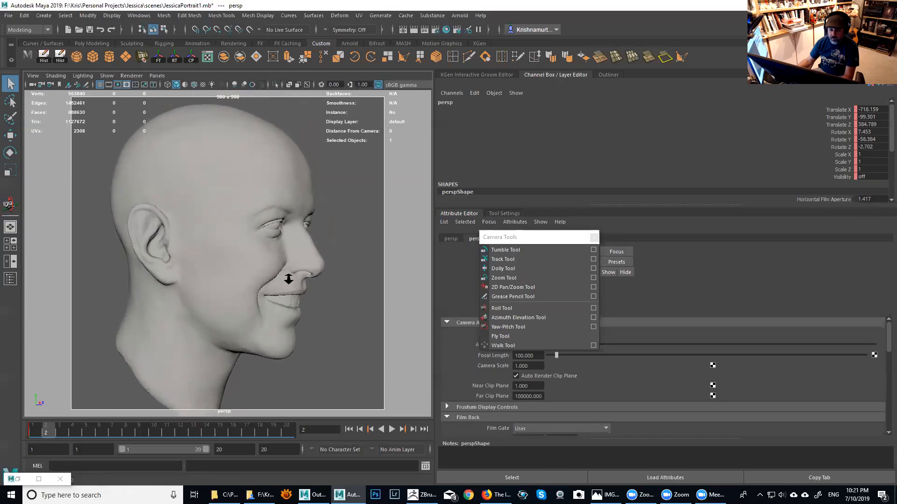
alt+middle_drag(289, 276, 288, 274)
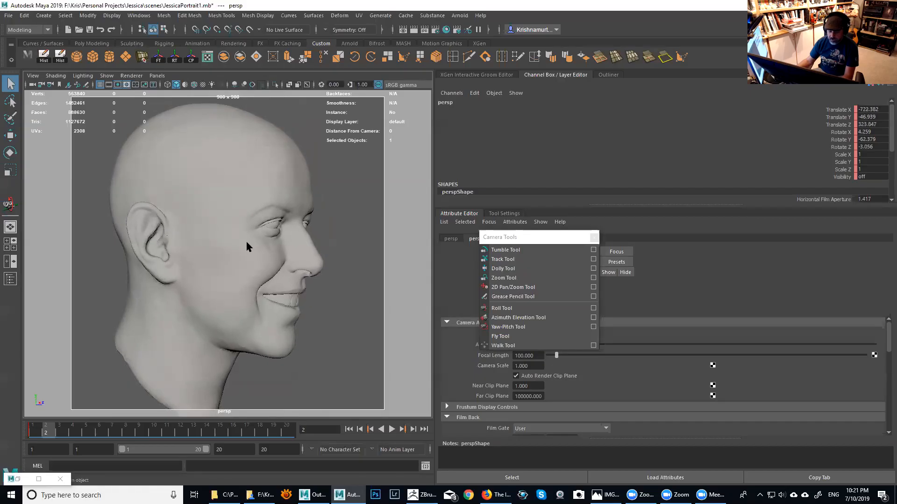
key(s)
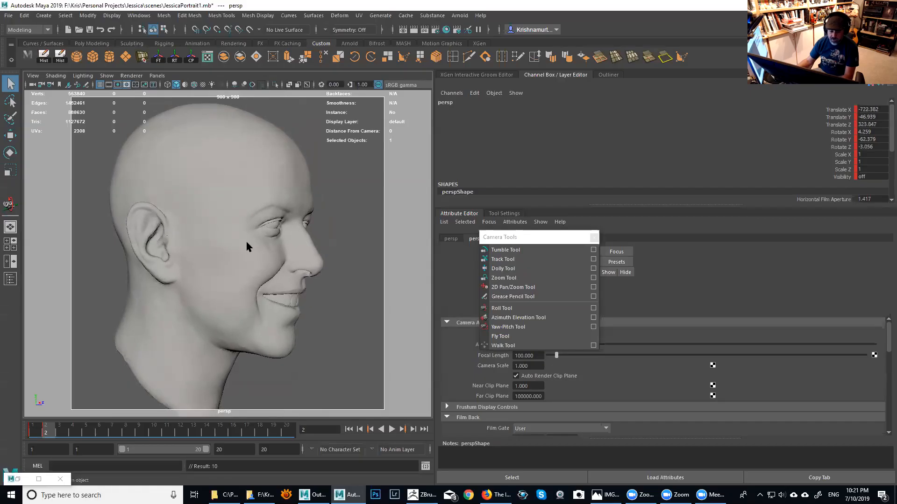
At frame 3, compose a front view of the whole head and straighten it with the Roll Tool.
click(64, 429)
alt+drag(234, 338, 192, 307)
alt+middle_drag(212, 308, 209, 298)
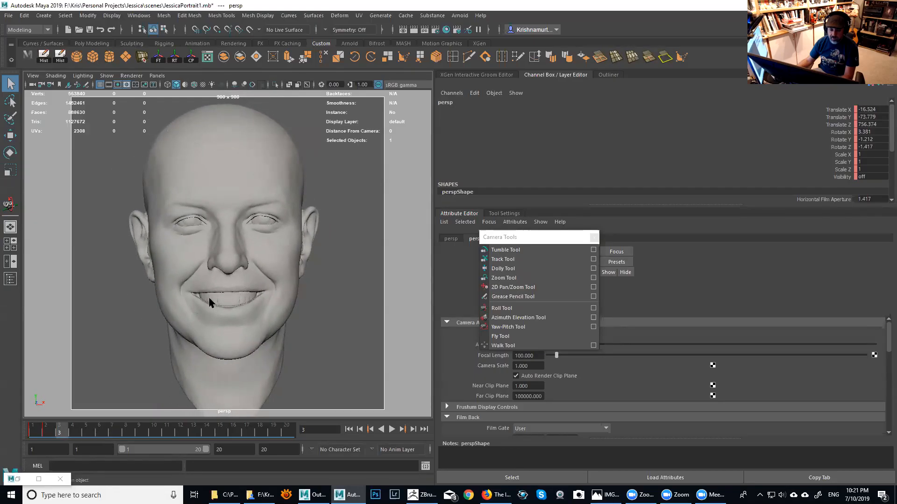
click(501, 309)
drag(276, 310, 267, 314)
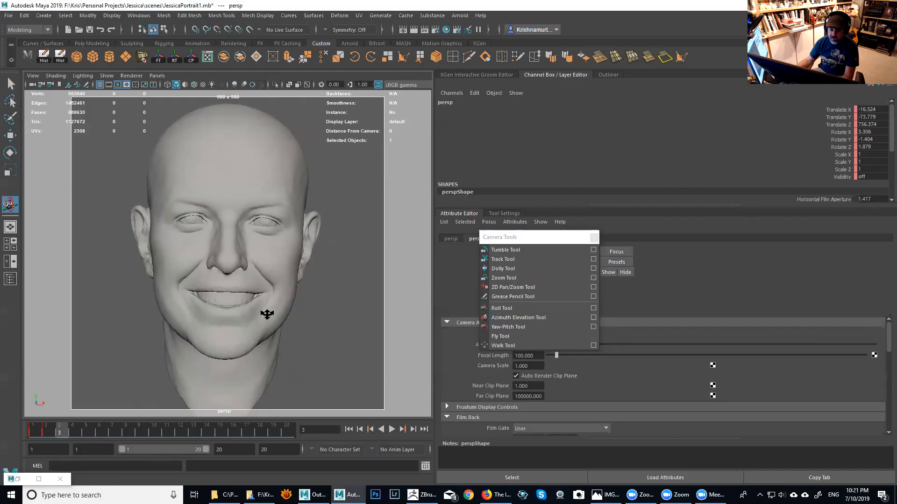
click(10, 84)
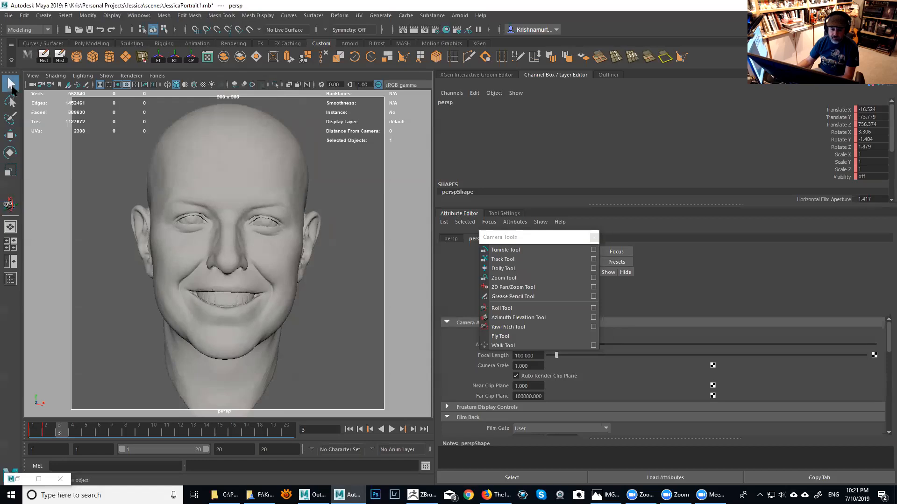
Tighten the front view's framing and key it at frame 3, previewing the keyed views and ending on frame 1.
alt+right_drag(219, 186, 216, 190)
alt+middle_drag(215, 188, 214, 192)
alt+right_drag(214, 192, 216, 196)
alt+middle_drag(217, 196, 214, 194)
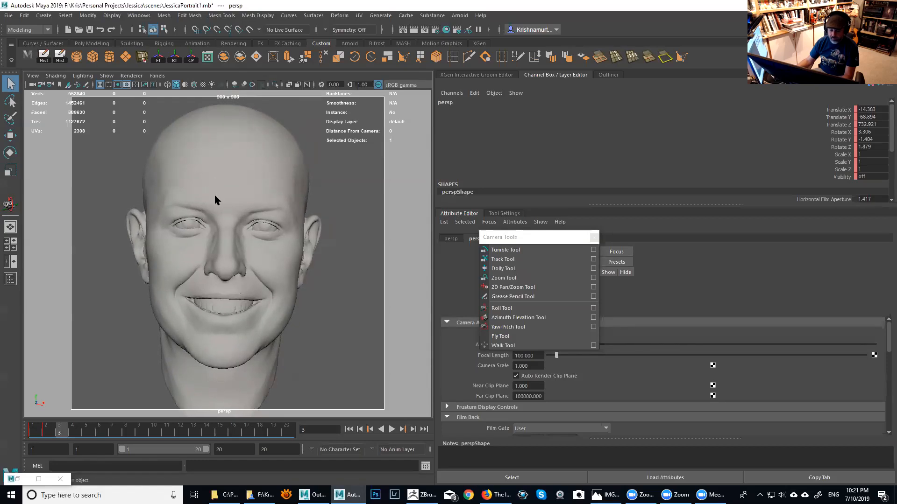
key(alt+v)
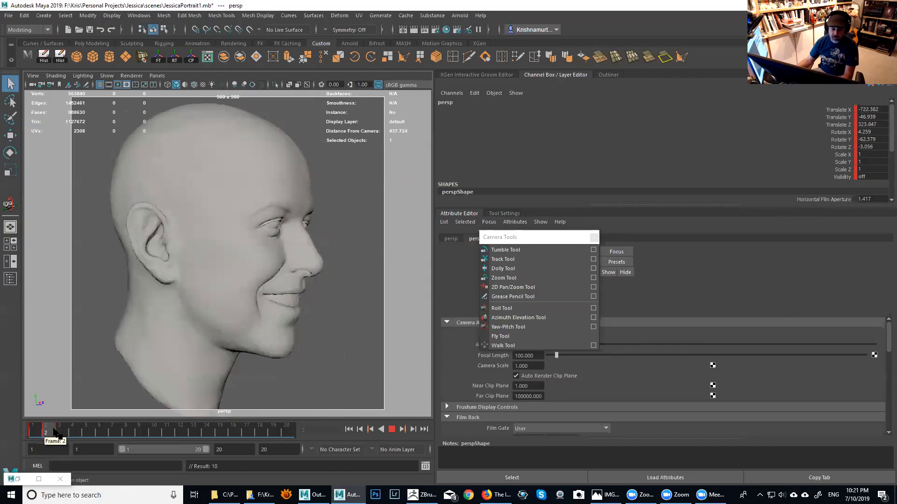
drag(61, 427, 35, 428)
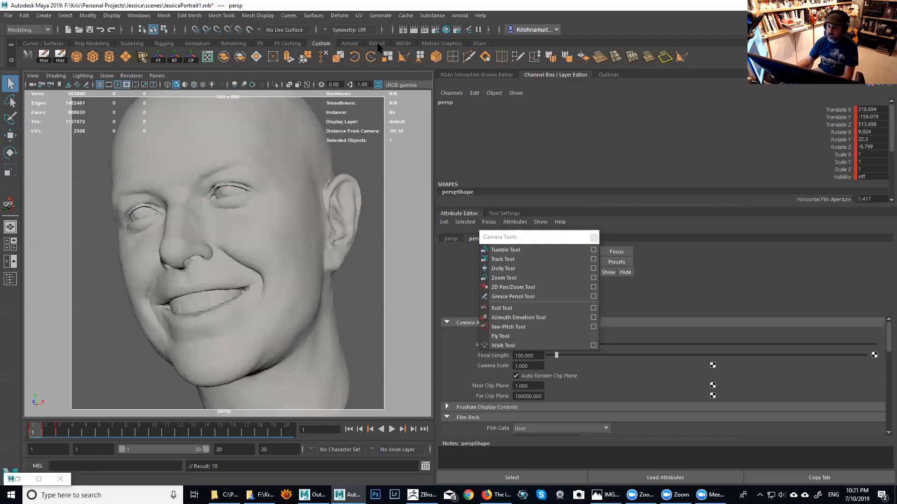
Set the end frame of the render frame range to 3 in Render Settings.
click(425, 30)
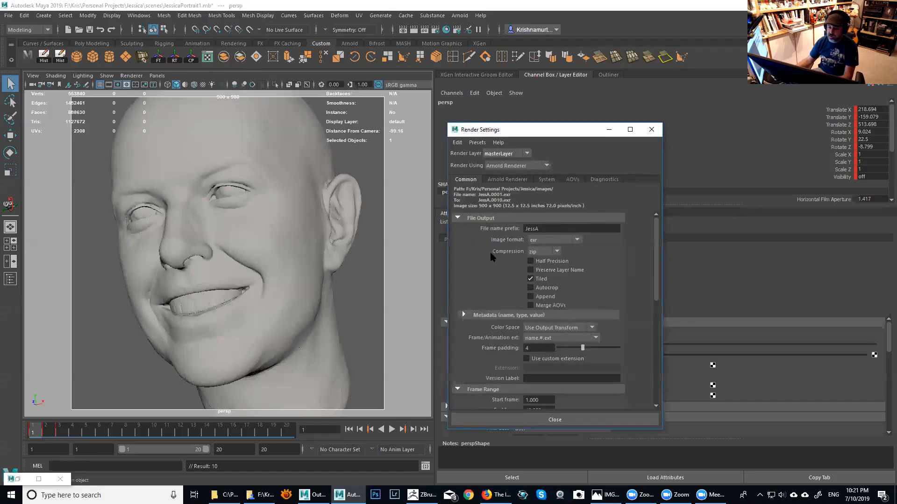
scroll(659, 265, down, 3)
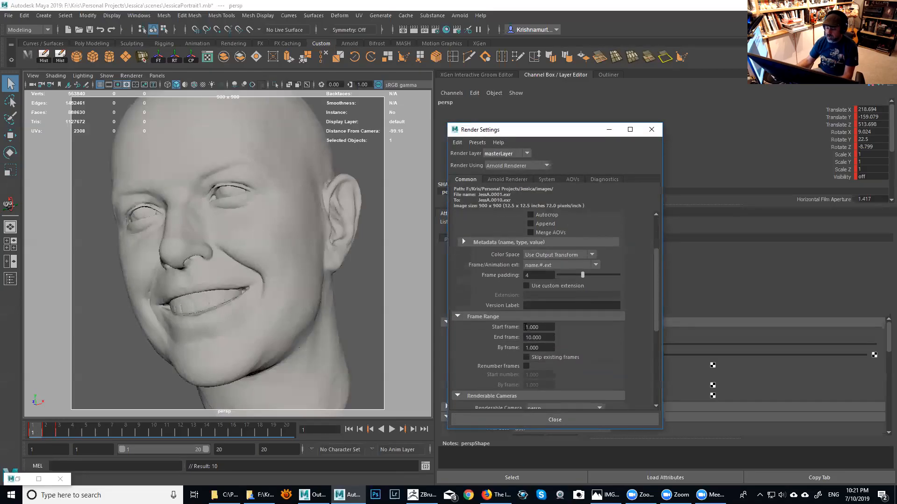
double_click(544, 337)
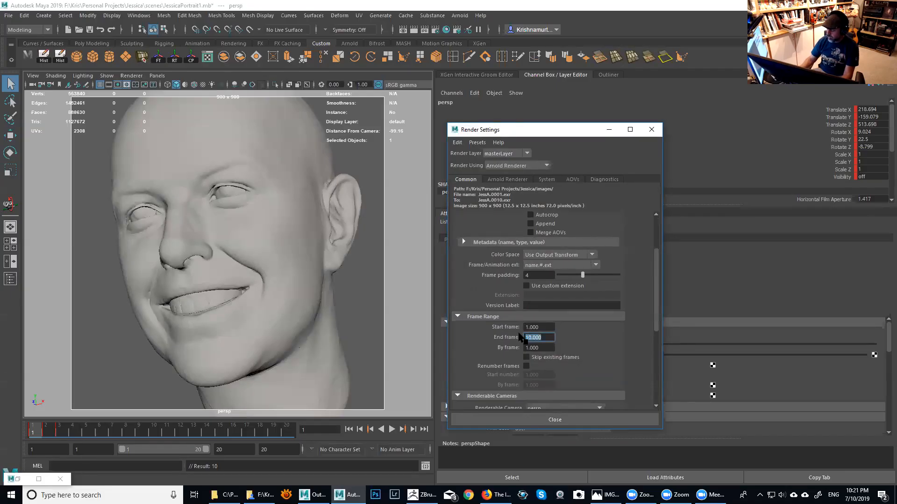
text(3)
key(Return)
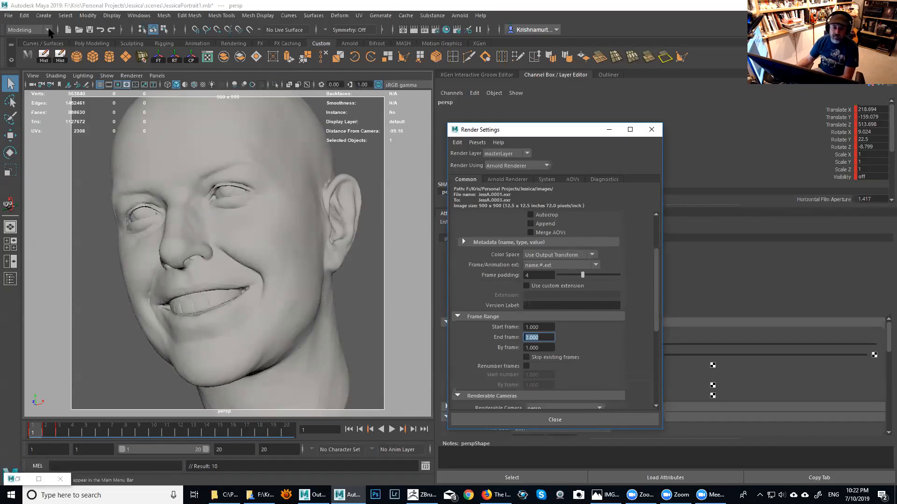
Switch to the Rendering menu set and open the Render Sequence options.
click(49, 30)
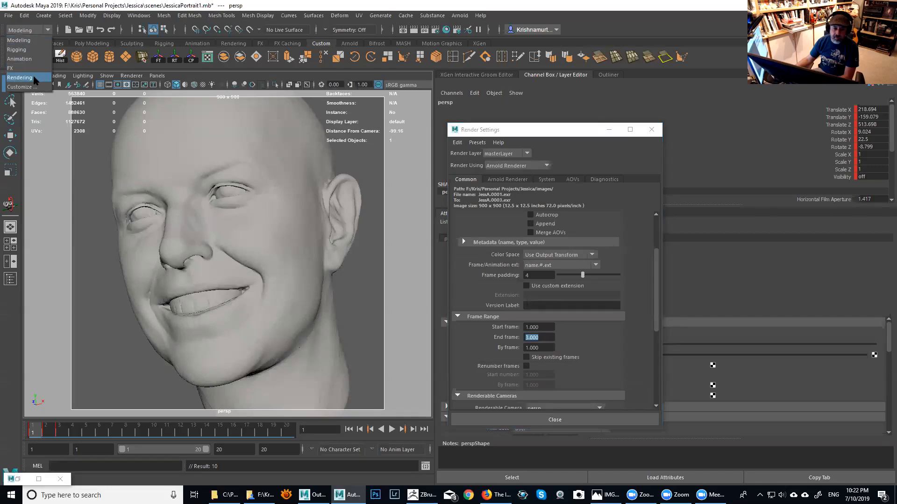
click(20, 78)
click(243, 17)
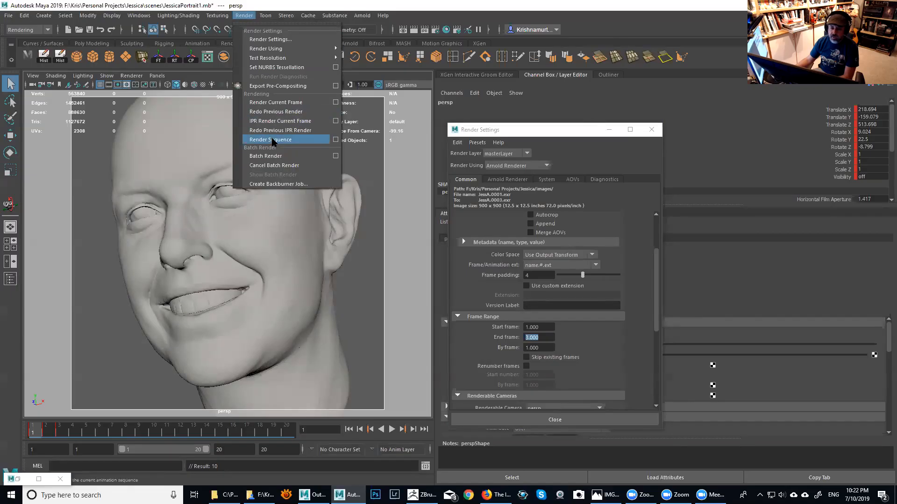
click(336, 141)
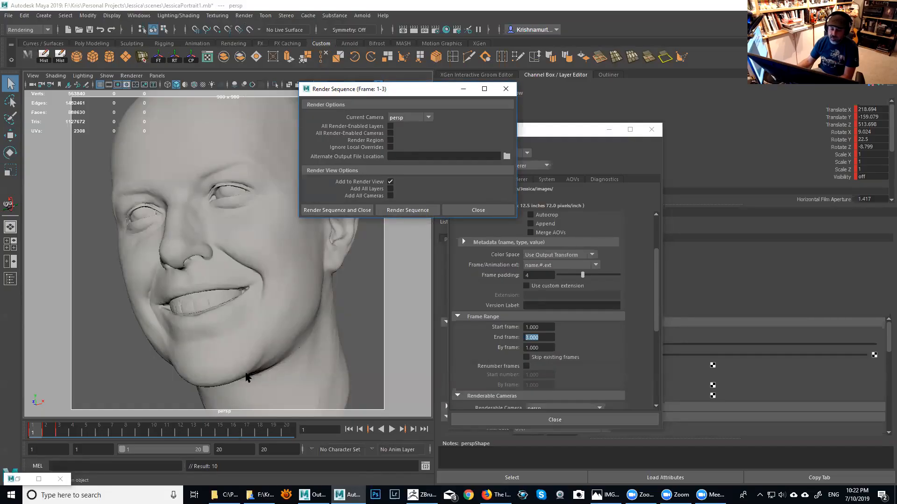
Place the Render Sequence options over the viewport and close the Arnold RenderView window.
click(158, 77)
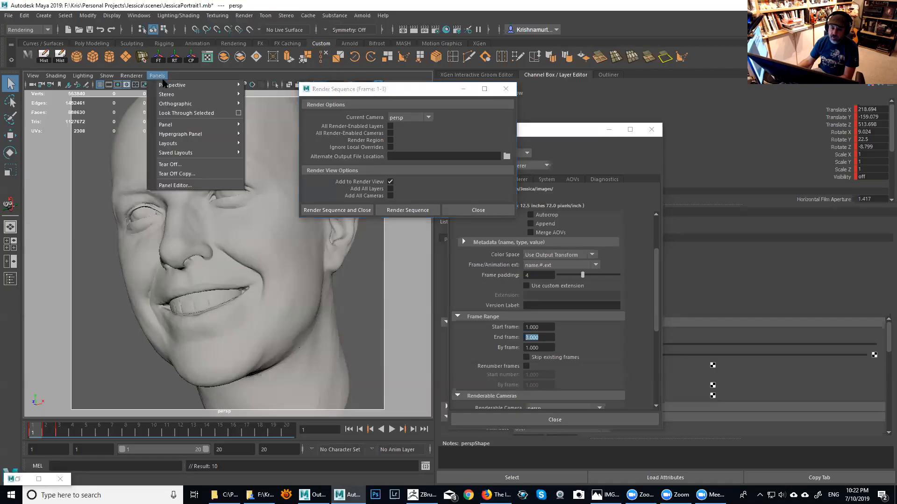
mouse_move(178, 87)
click(414, 90)
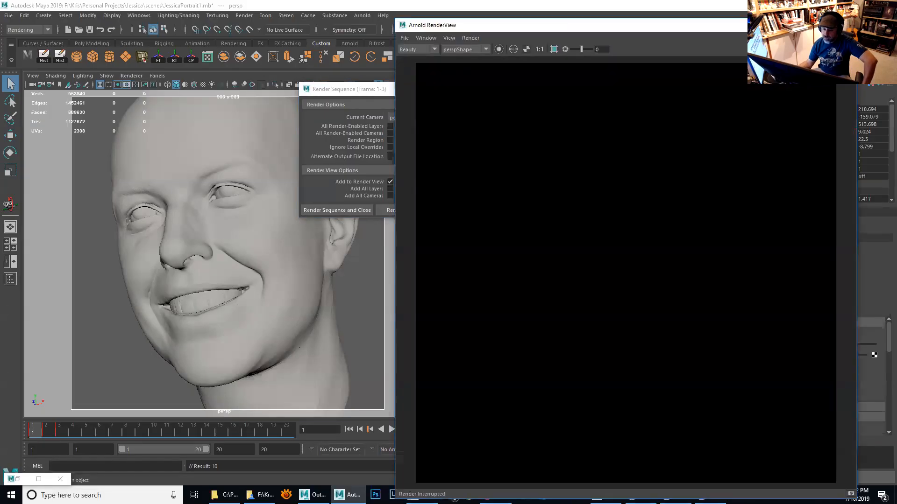
click(377, 90)
drag(241, 95, 235, 93)
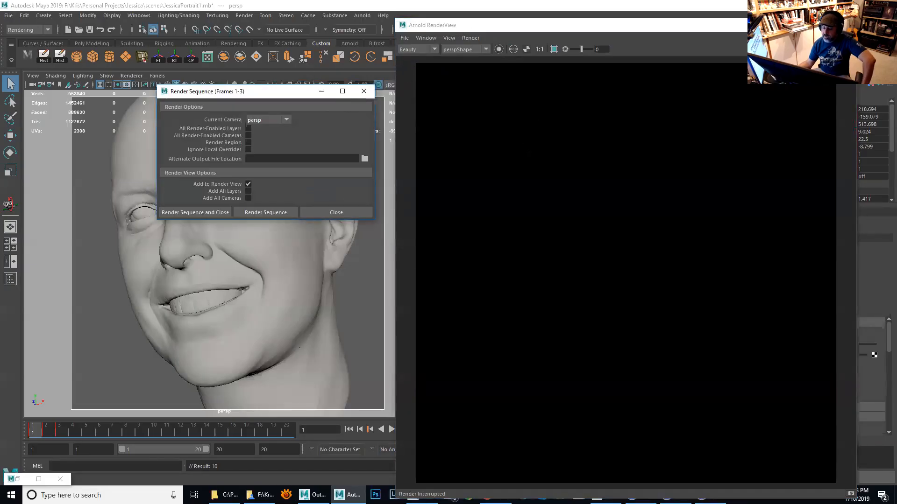
drag(522, 20, 517, 16)
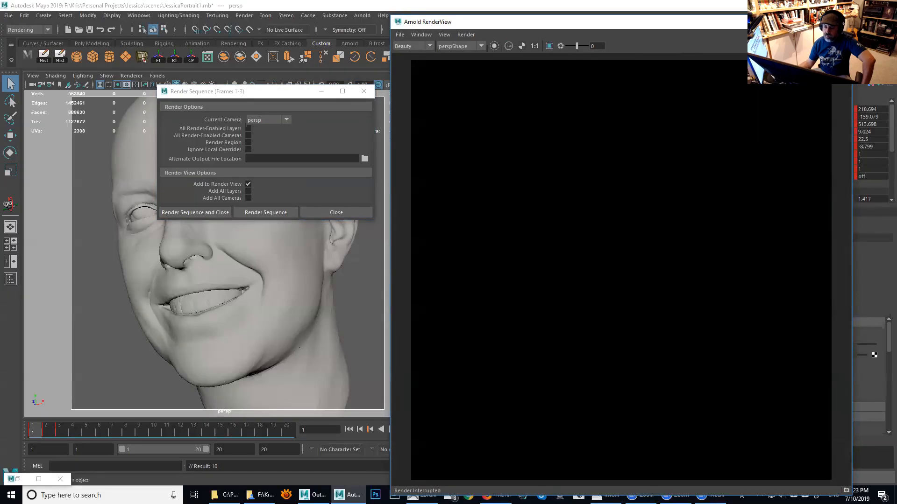
click(266, 99)
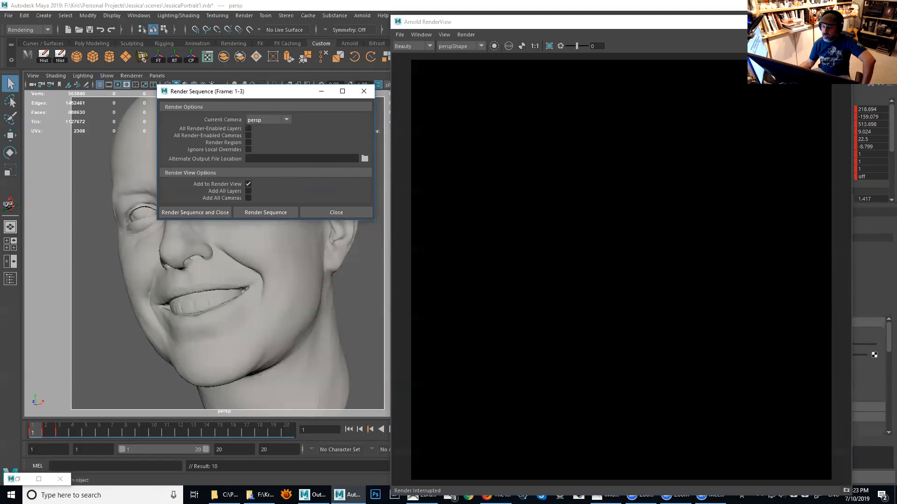
click(841, 22)
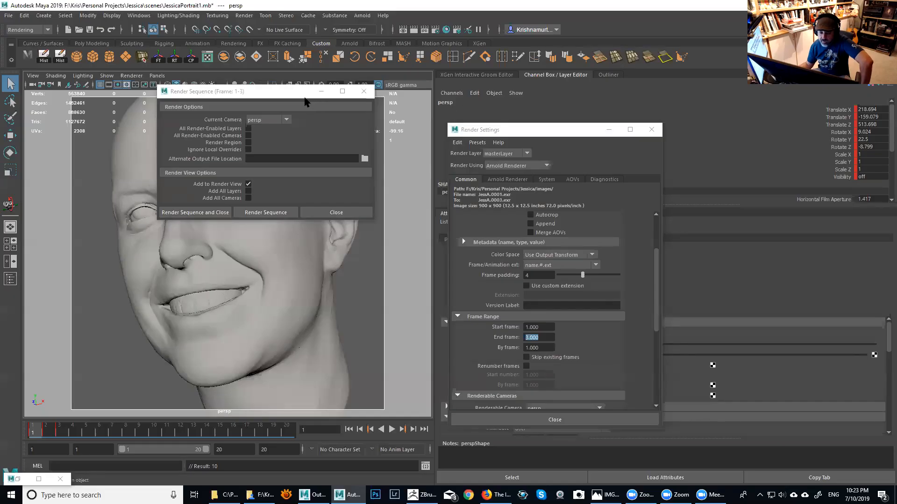
Close the Render Sequence options, review the file output and frame range in Render Settings, and close that window as well.
drag(304, 102, 332, 111)
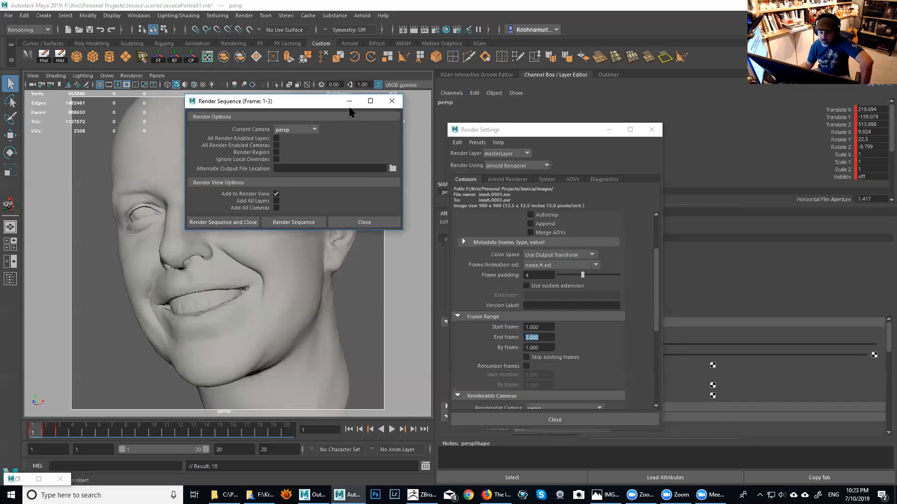
click(397, 101)
click(593, 134)
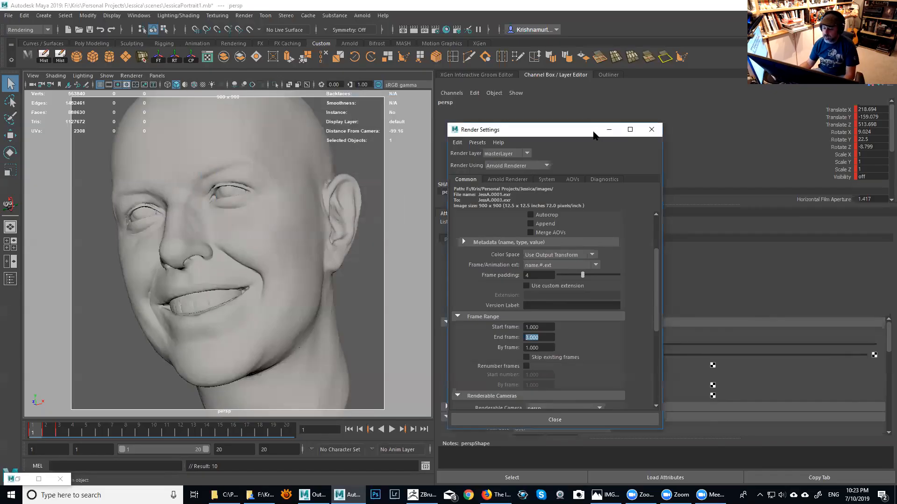
drag(594, 135, 672, 102)
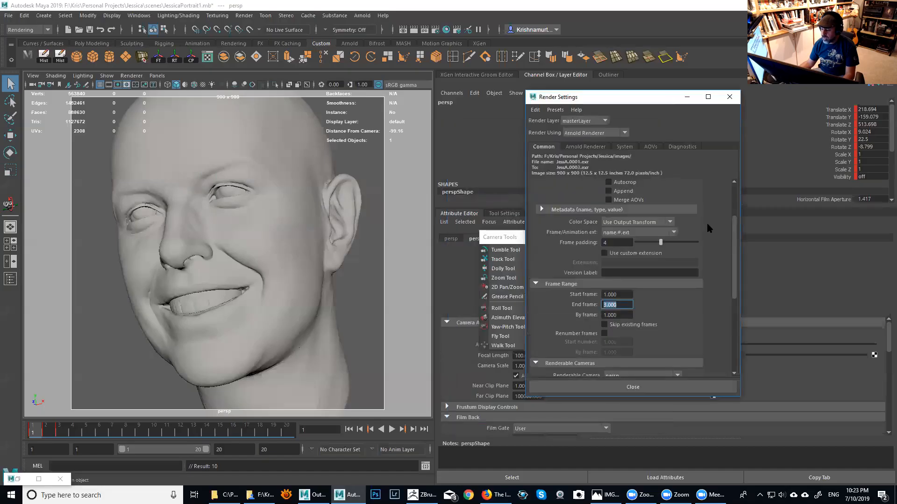
drag(732, 247, 742, 295)
drag(725, 205, 719, 164)
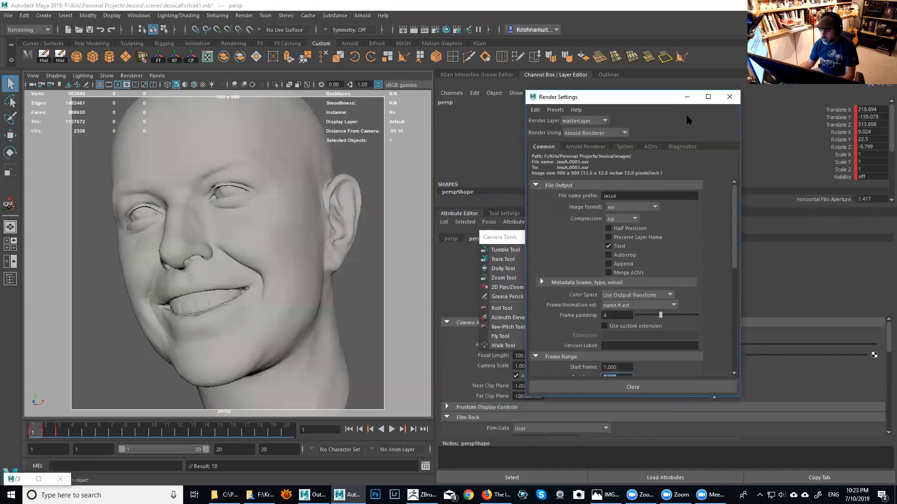
click(729, 97)
Pull the perspective camera back, select the area light above the head, and reframe the whole head from the front.
alt+right_drag(311, 248, 197, 213)
alt+right_drag(230, 238, 326, 290)
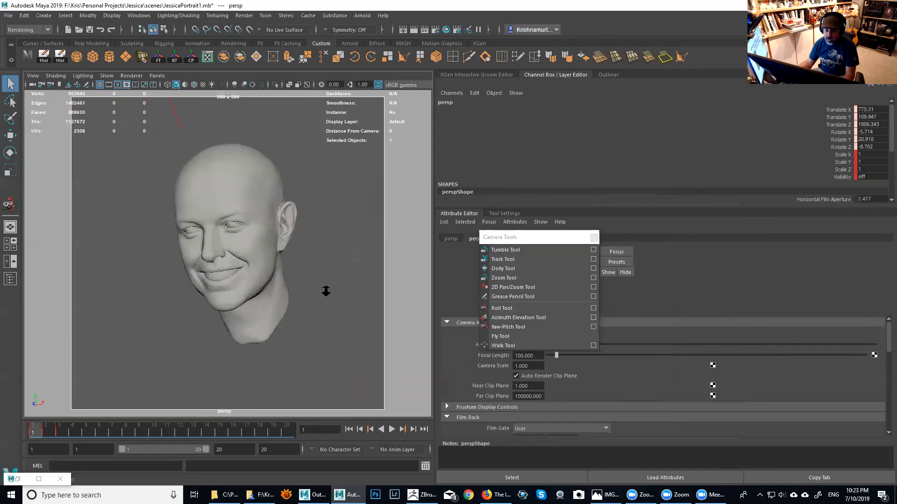
click(527, 240)
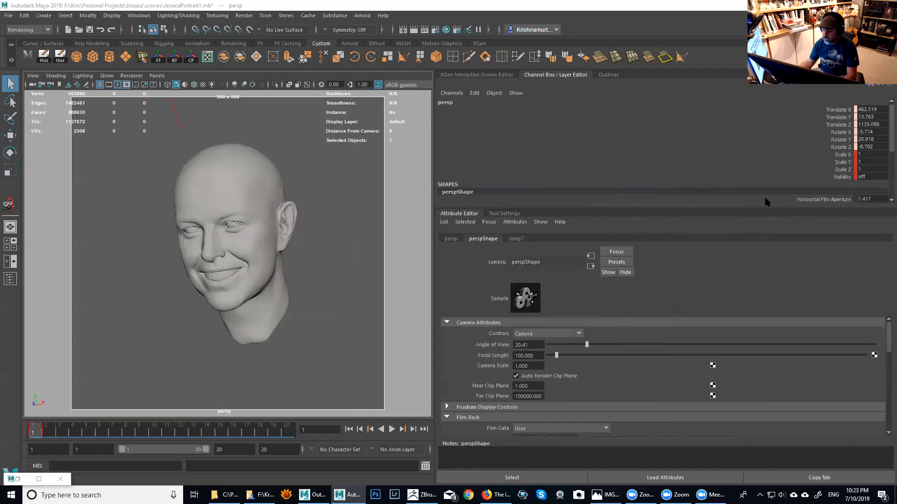
click(177, 125)
alt+drag(228, 220, 236, 182)
alt+middle_drag(211, 235, 158, 272)
alt+drag(157, 272, 226, 260)
scroll(226, 260, up, 3)
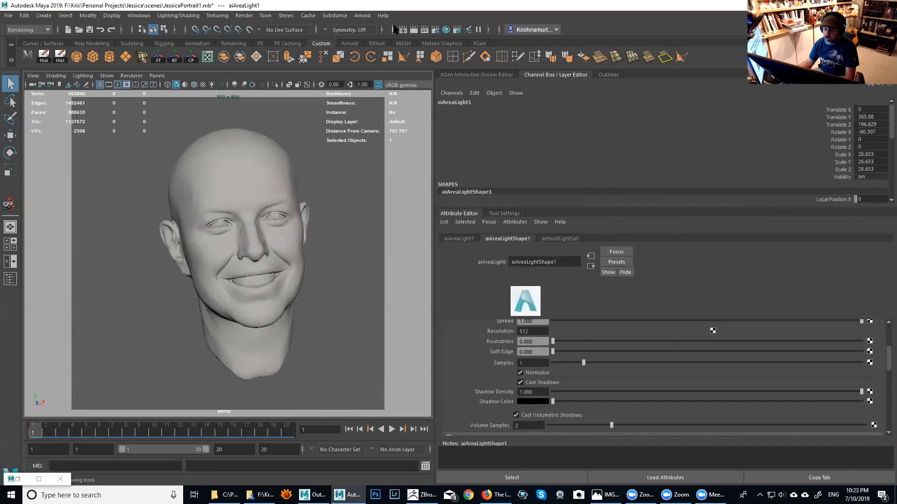
Open the Arnold RenderView, place it over the viewport with a narrower width, and start rendering.
click(361, 15)
click(382, 42)
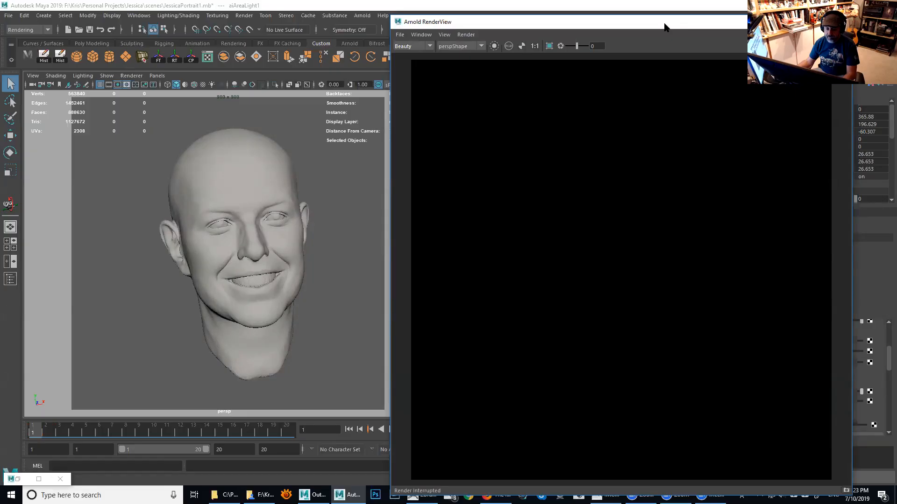
drag(665, 27, 329, 27)
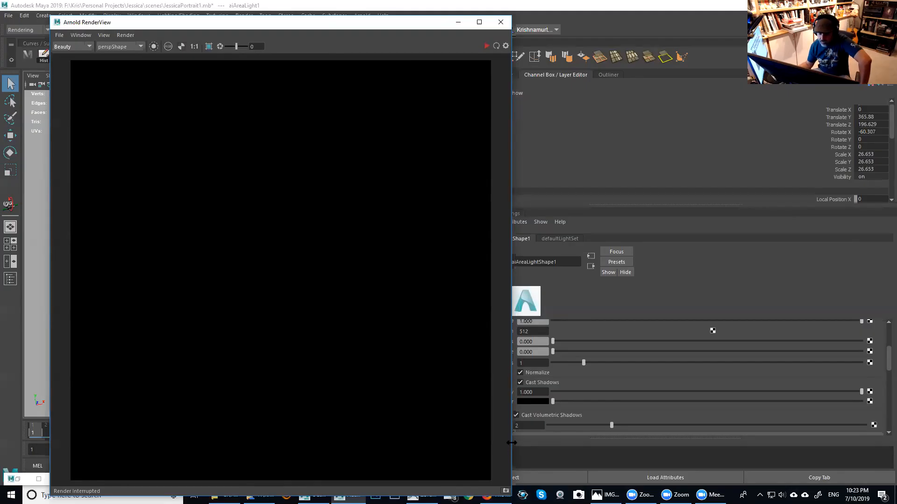
drag(511, 443, 477, 444)
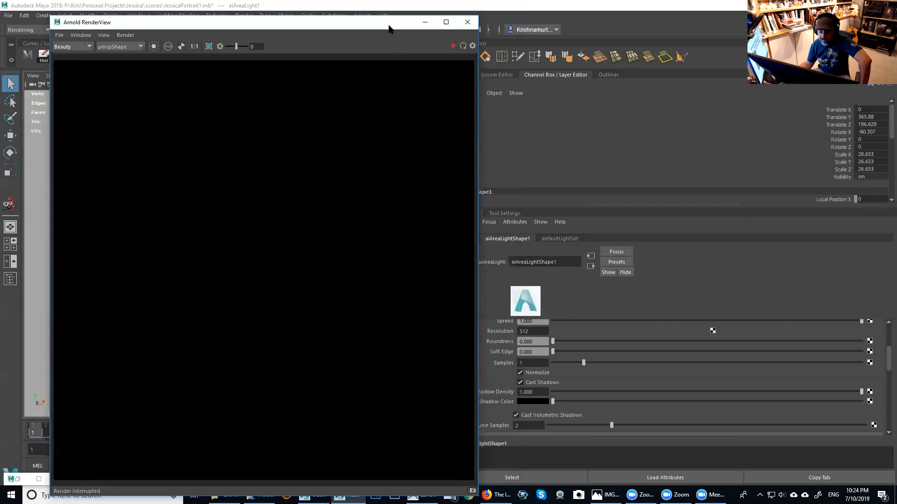
click(452, 46)
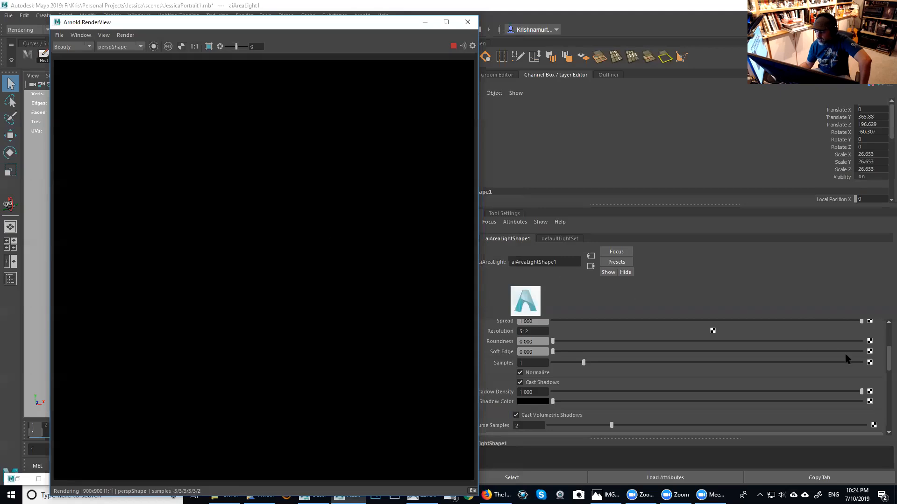
Try intensities of 300, 5000, 20000 and 35000 on the area light while the render updates.
drag(889, 366, 886, 335)
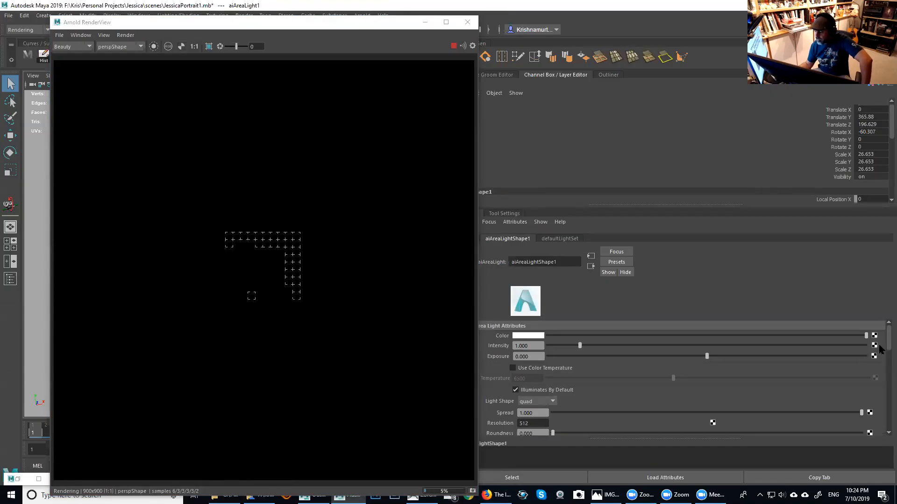
drag(537, 346, 514, 345)
text(300)
key(Return)
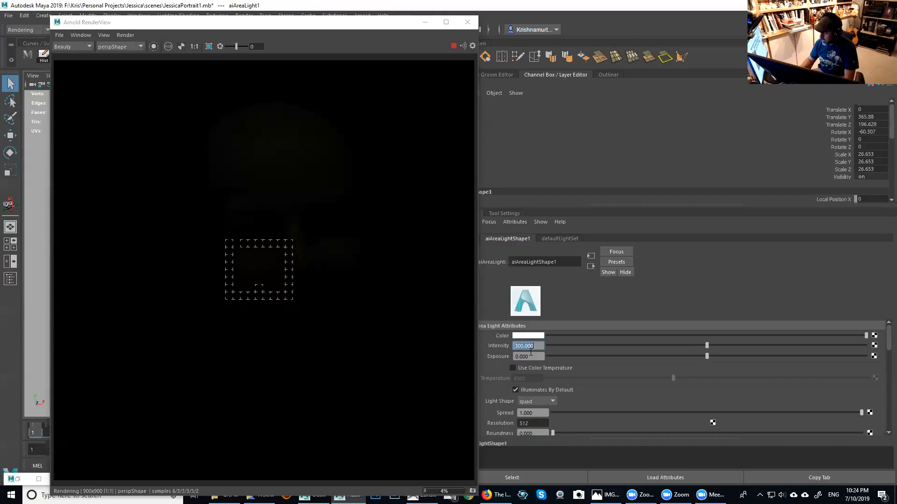
text(5000)
key(Return)
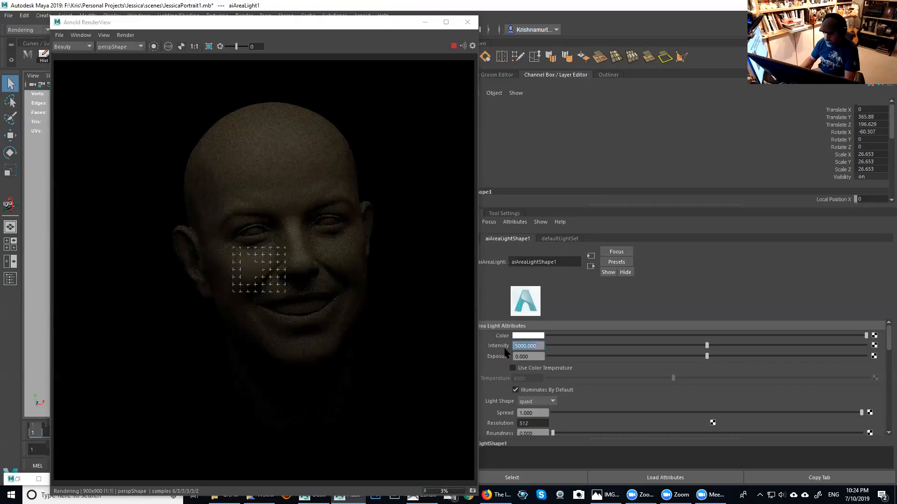
text(200)
key(Return)
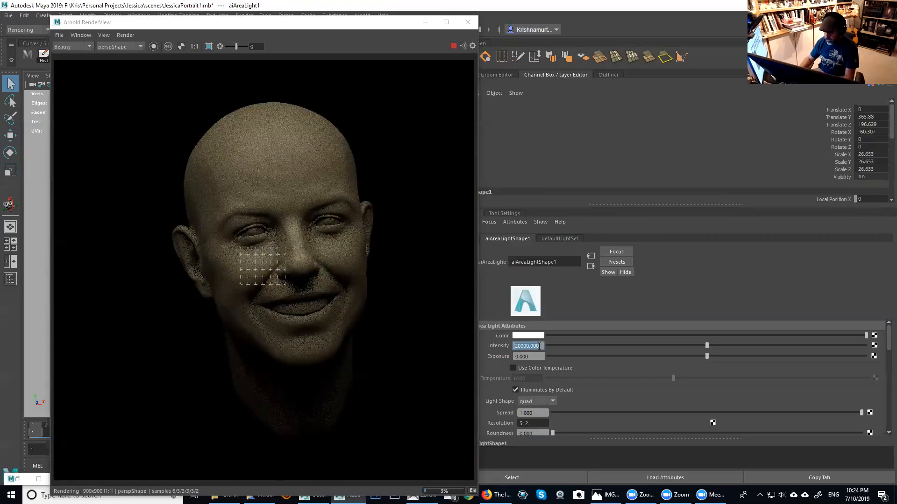
text(35000)
key(Return)
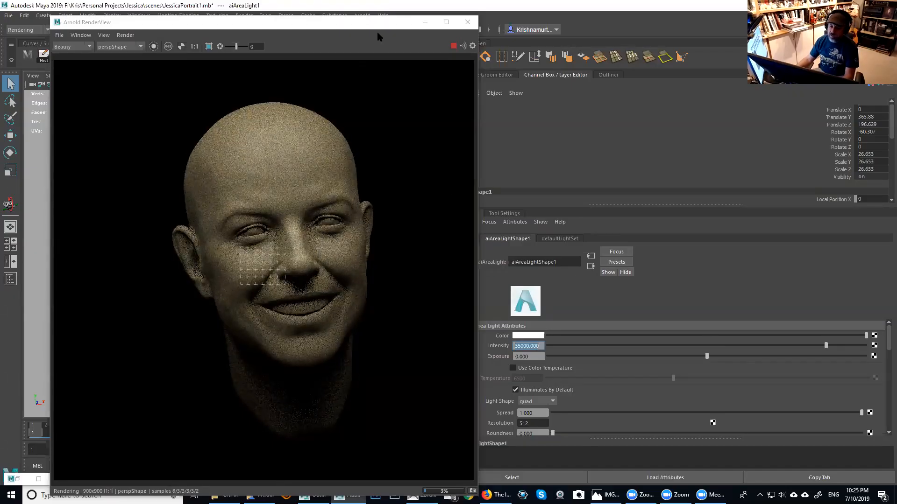
Move the render window off the viewport, create a new perspective camera, and frame the area light together with the head.
click(398, 24)
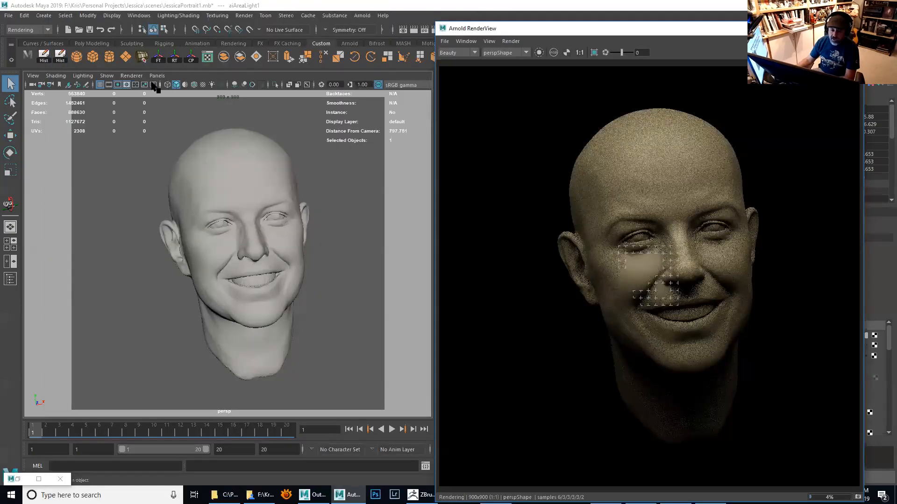
click(157, 76)
mouse_move(172, 86)
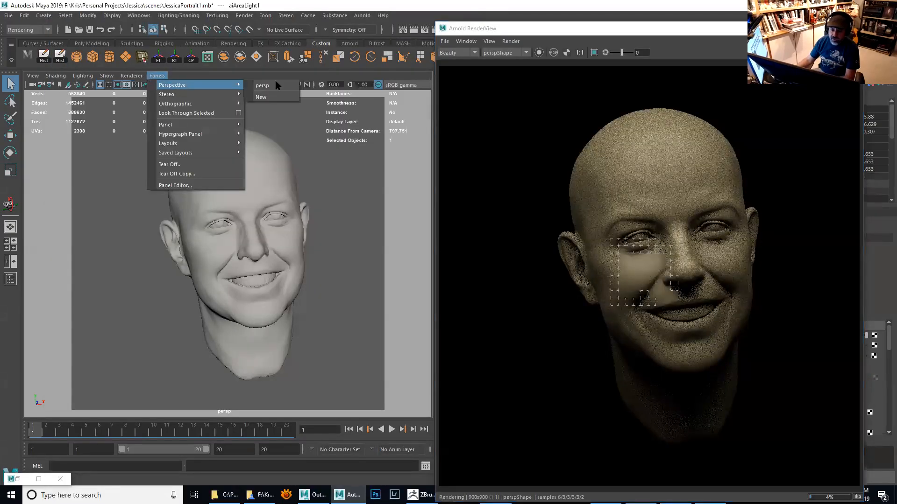
click(262, 97)
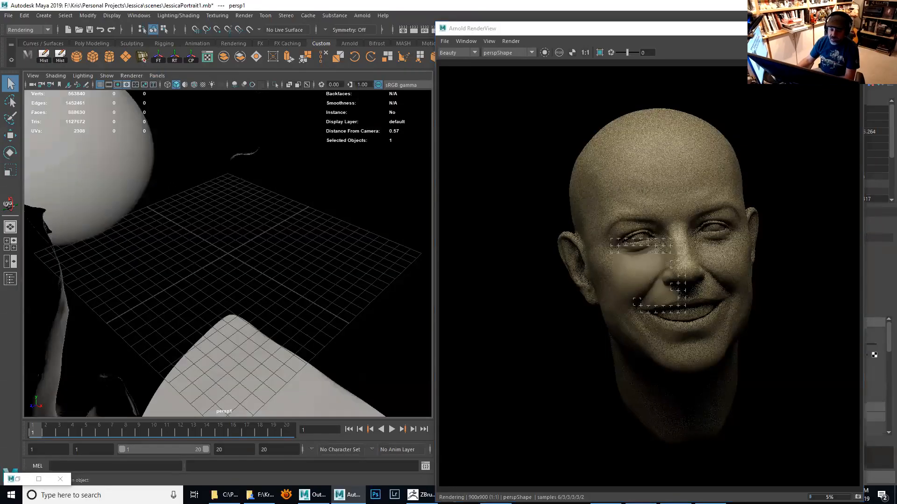
alt+right_drag(220, 210, 58, 146)
alt+right_drag(262, 261, 154, 219)
alt+middle_drag(191, 216, 197, 206)
alt+drag(321, 234, 334, 224)
alt+middle_drag(287, 279, 325, 344)
alt+right_drag(266, 276, 179, 211)
alt+drag(225, 210, 217, 206)
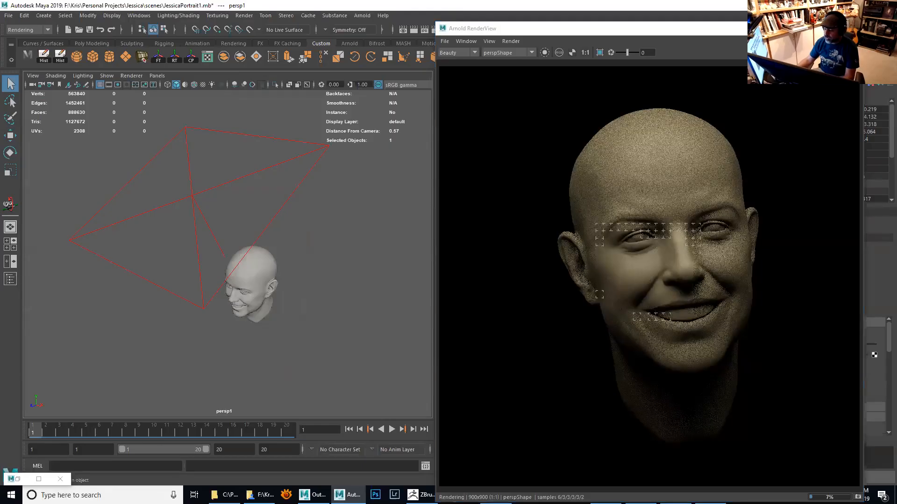
Select the area light in the new perspective view and review its light attributes alongside the render.
drag(766, 28, 656, 117)
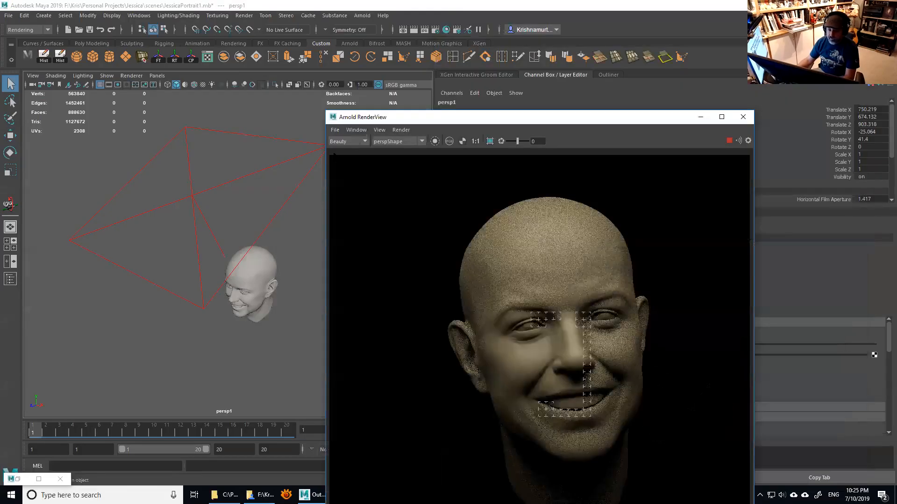
click(323, 153)
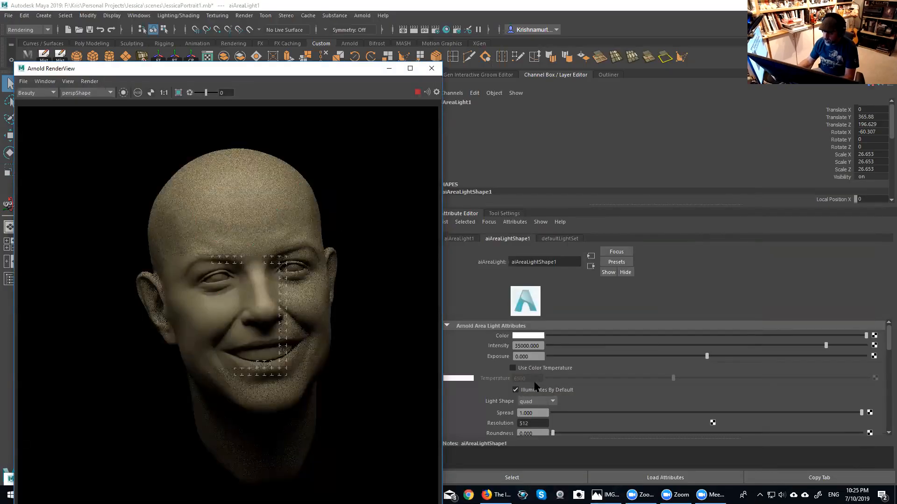
scroll(536, 386, down, 3)
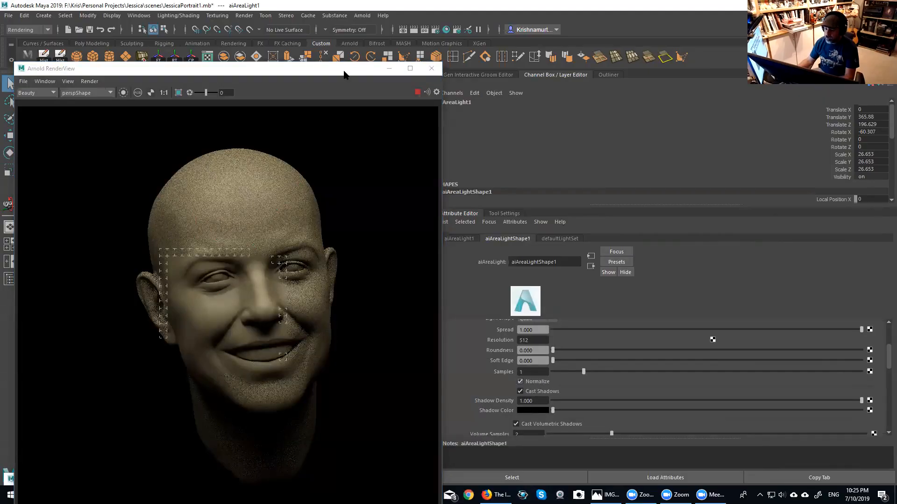
drag(343, 75, 768, 29)
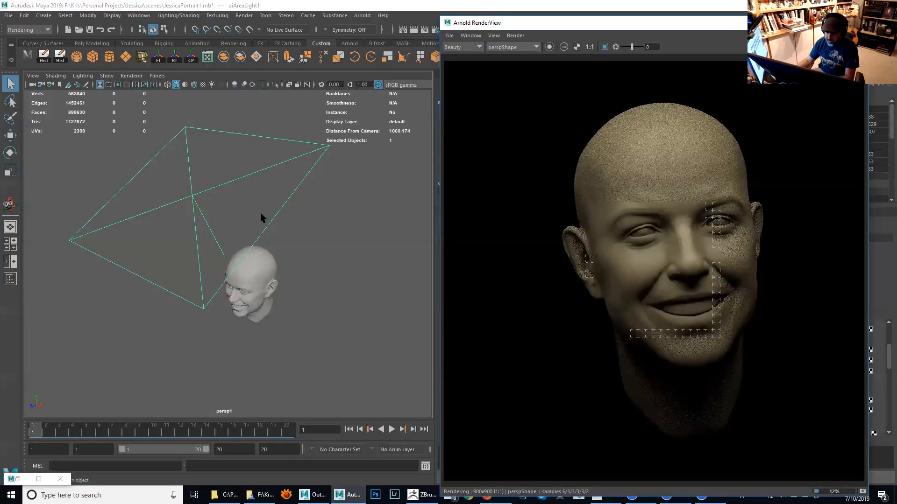
Scale the area light uniformly down and up to compare the shadows in the render, ending at a scale of 26.208.
scroll(232, 218, down, 4)
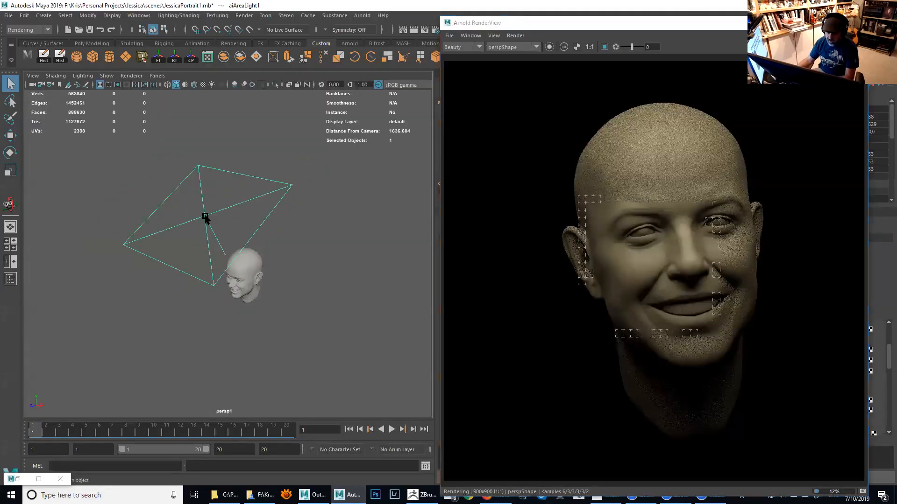
key(r)
middle_drag(102, 235, 69, 235)
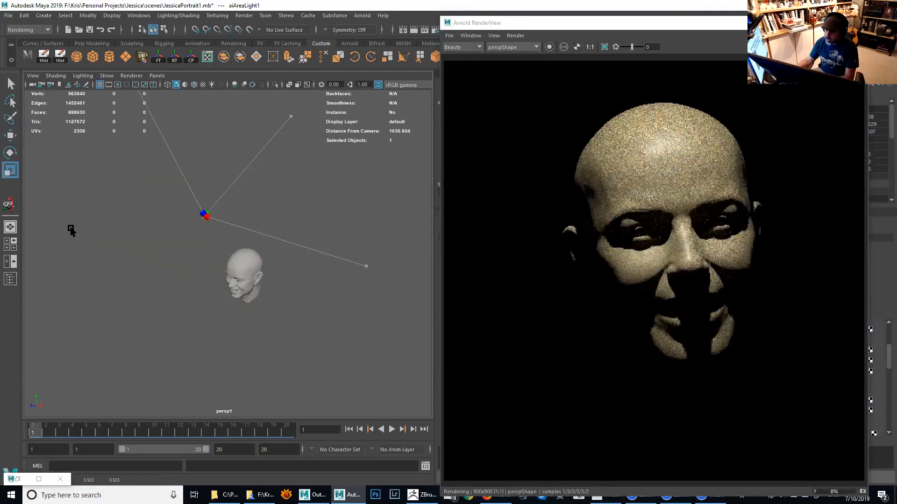
middle_drag(71, 229, 82, 230)
drag(316, 184, 241, 186)
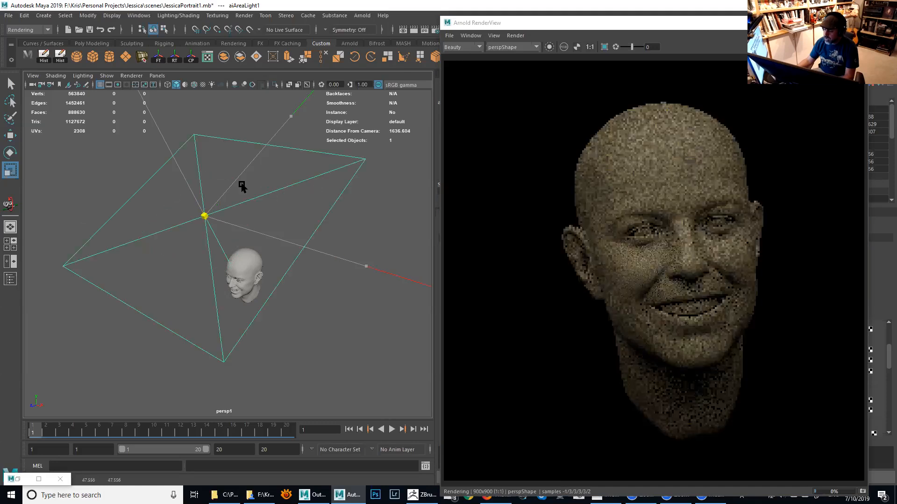
middle_drag(372, 176, 455, 161)
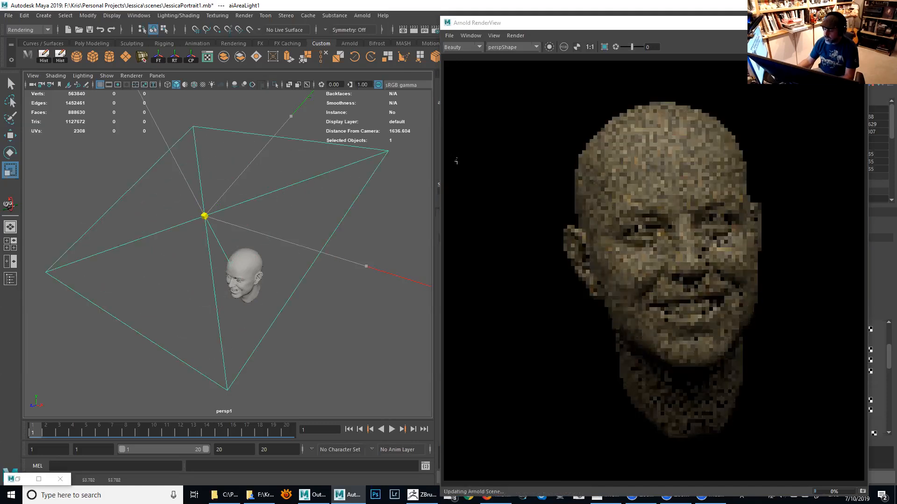
middle_drag(372, 164, 372, 161)
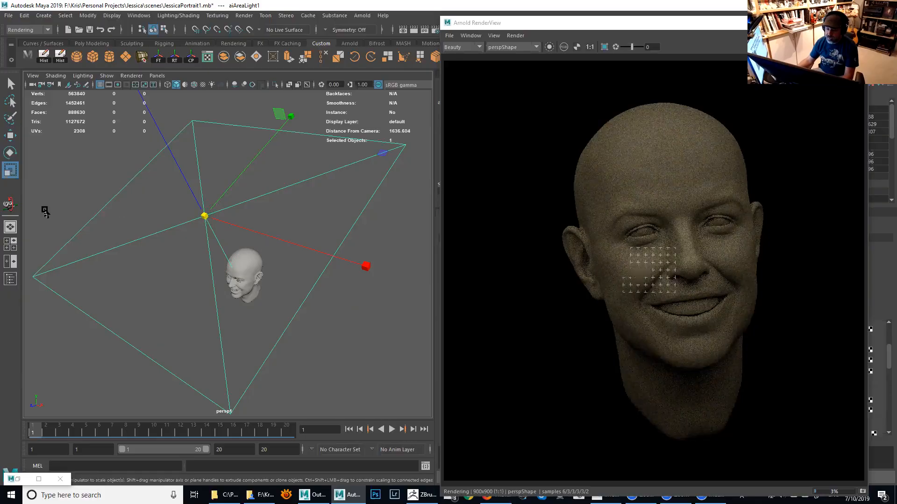
middle_drag(45, 213, 9, 210)
Move the render window off the Attribute Editor and turn off Normalize for the area light.
drag(9, 210, 534, 100)
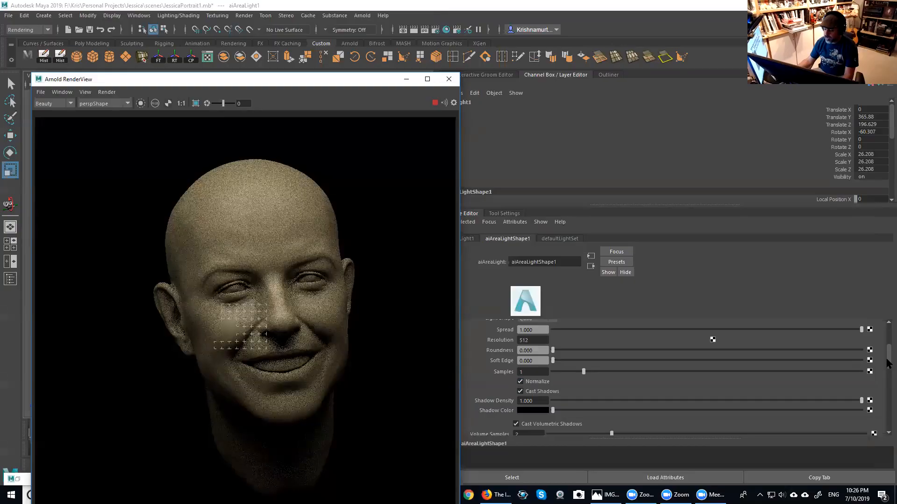
scroll(889, 363, up, 6)
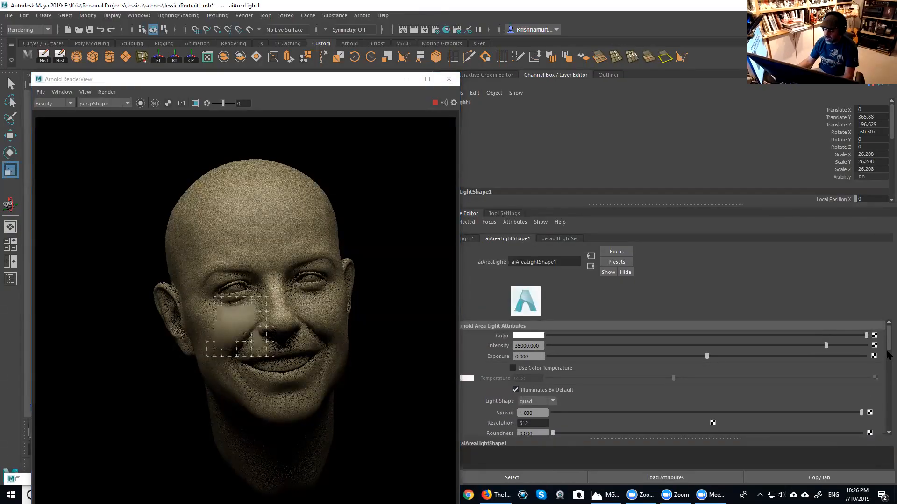
scroll(888, 355, down, 2)
scroll(535, 426, down, 1)
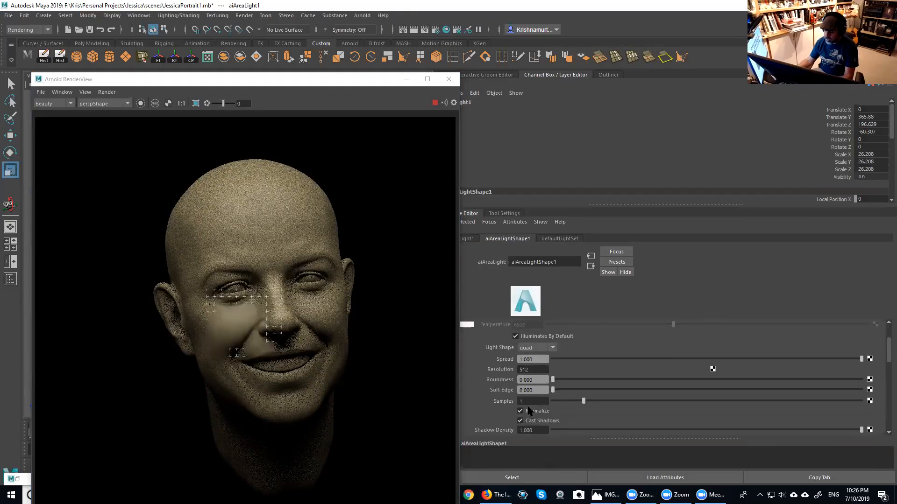
click(520, 407)
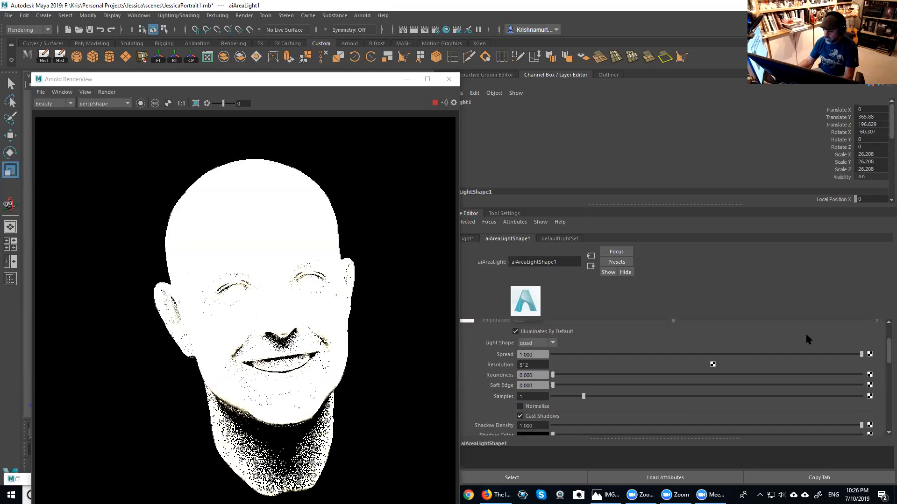
Set the area light's intensity to 20.
scroll(549, 352, up, 3)
click(496, 346)
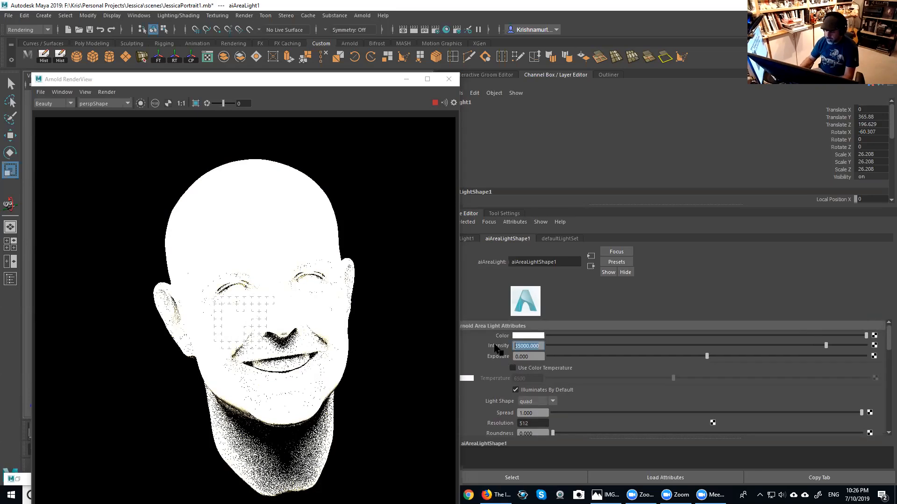
text(20)
key(Return)
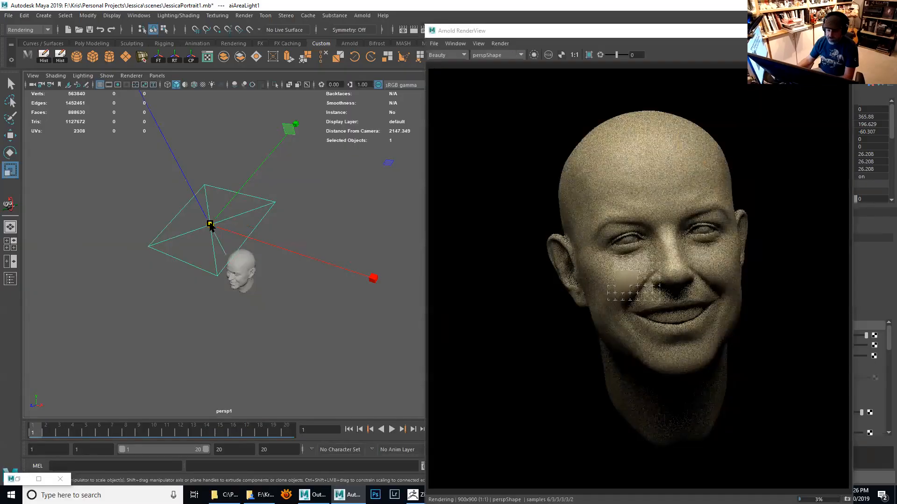
Scale the area light uniformly up and down to compare its brightness in the render, ending at a scale of 24.691.
middle_drag(180, 236, 262, 208)
drag(202, 216, 233, 228)
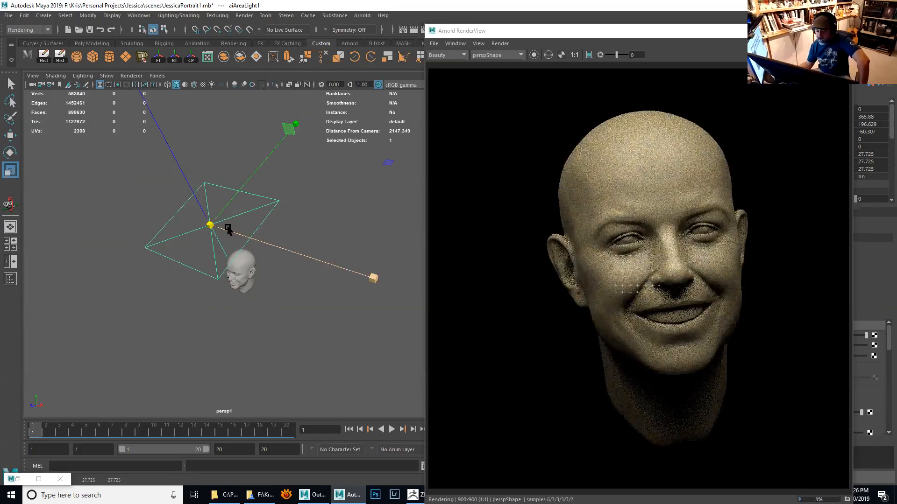
drag(190, 227, 209, 227)
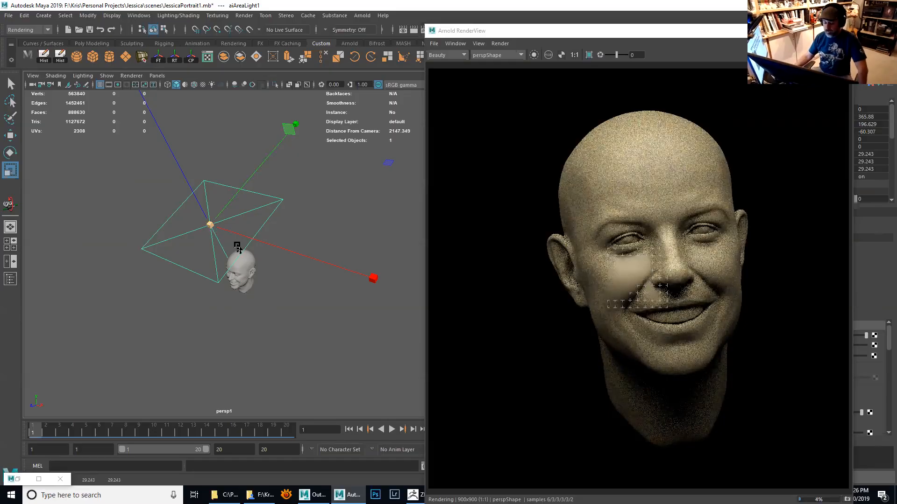
mouse_move(193, 229)
mouse_down()
mouse_move(177, 232)
mouse_move(237, 232)
mouse_move(220, 231)
mouse_move(295, 206)
mouse_move(195, 228)
mouse_up()
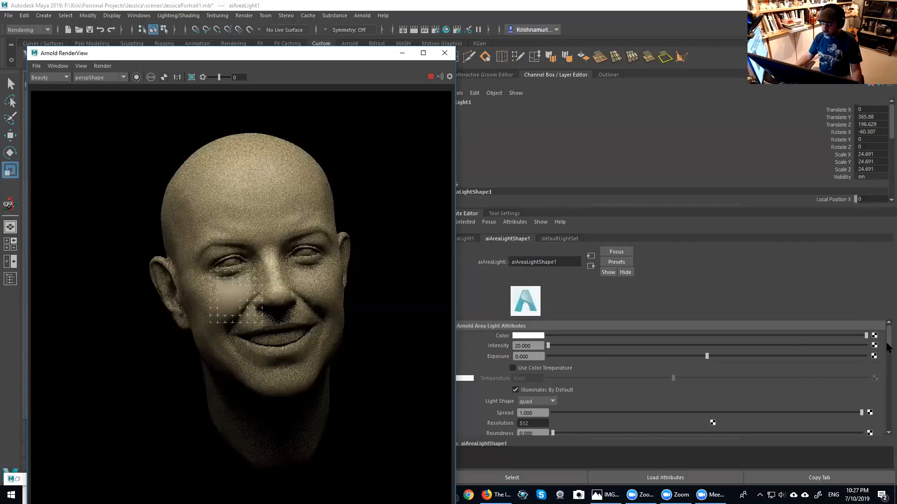
Set the area light's Samples to 2 and restart the Arnold render.
scroll(887, 358, down, 3)
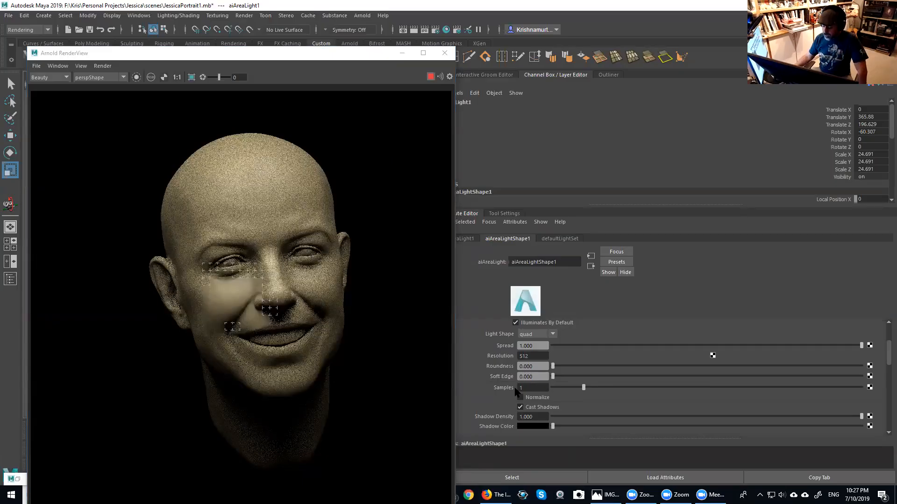
click(511, 387)
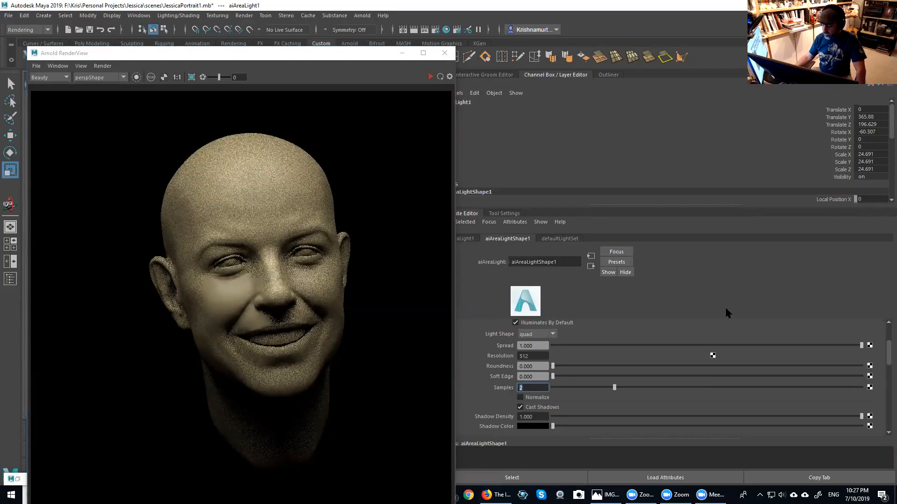
drag(354, 59, 317, 39)
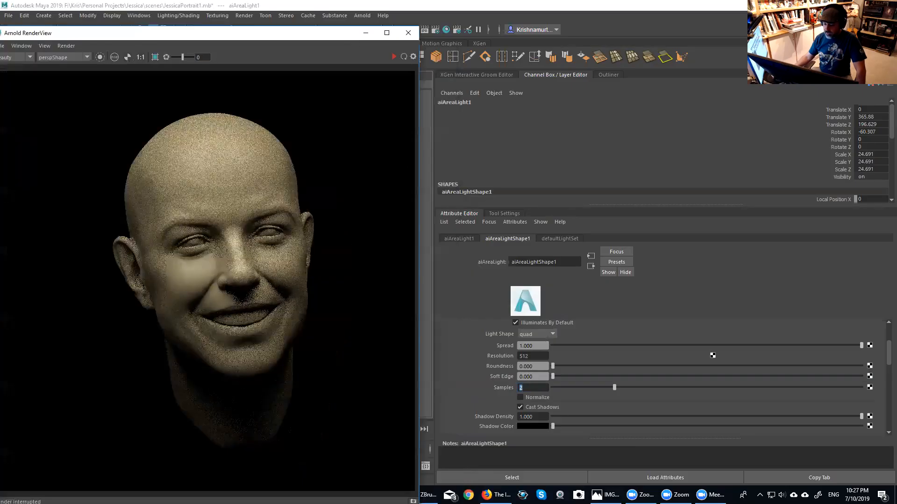
click(392, 57)
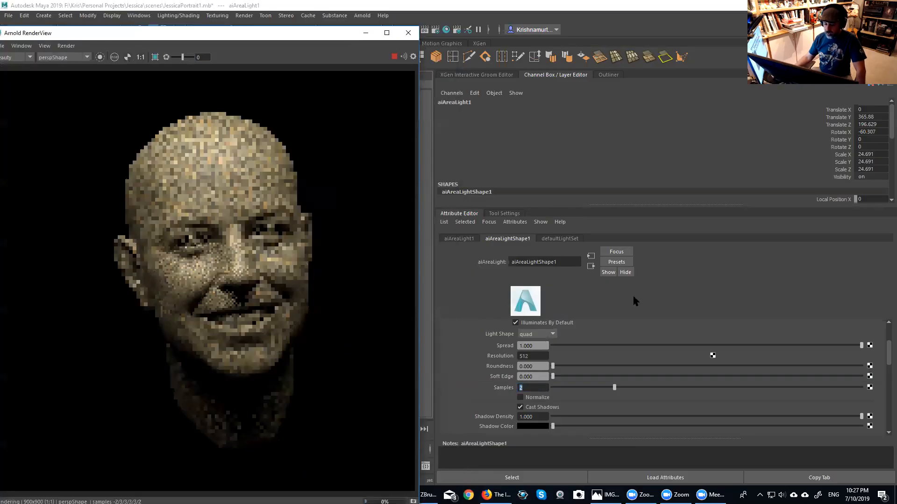
Show the light's Visibility attributes and switch the viewport to the persp camera, viewing the head from below.
drag(887, 356, 889, 389)
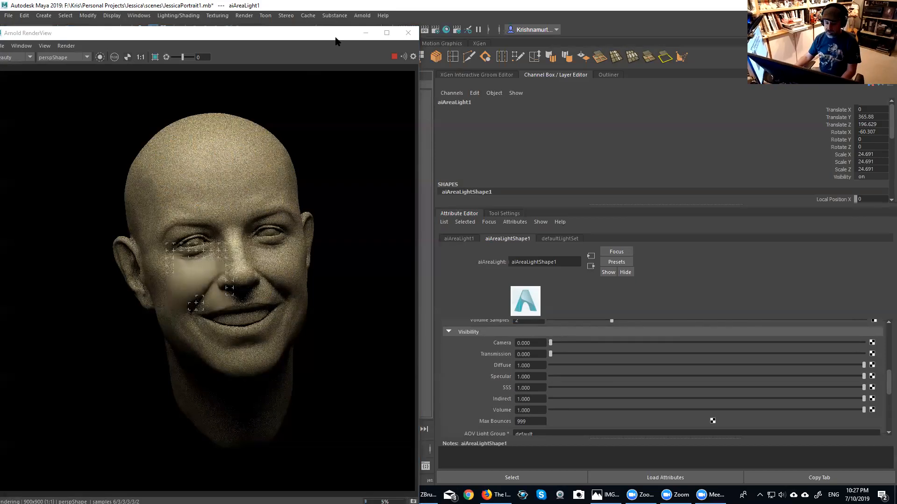
drag(336, 37, 765, 94)
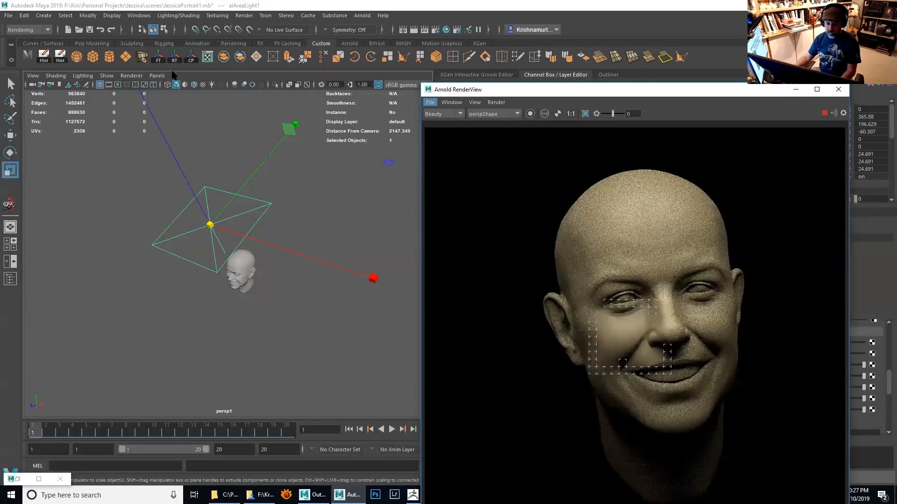
click(157, 76)
mouse_move(229, 85)
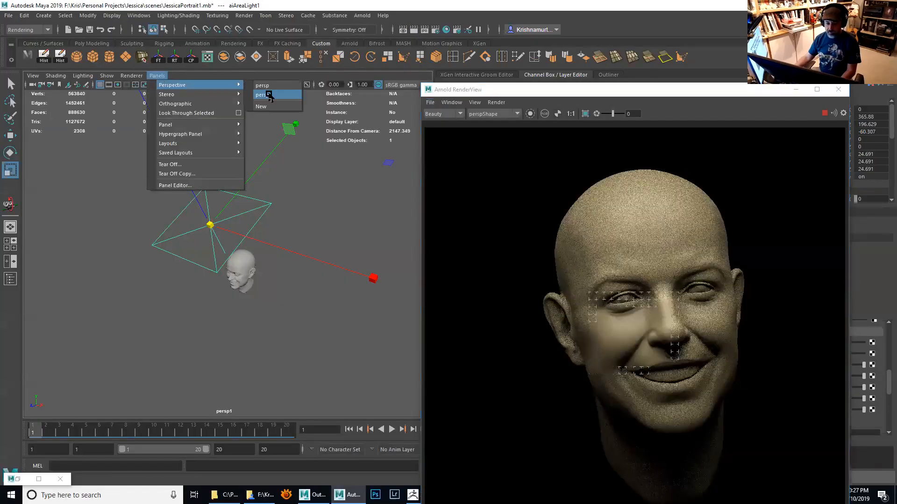
click(157, 75)
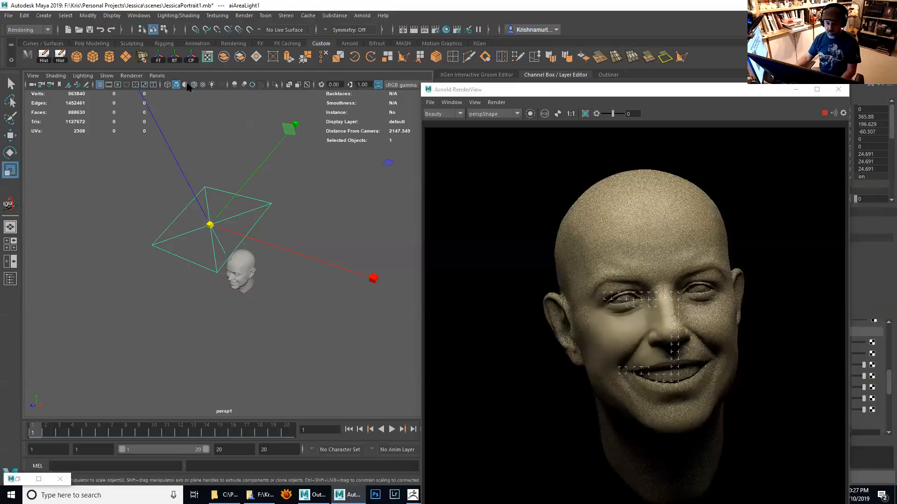
click(251, 86)
alt+drag(272, 289, 257, 317)
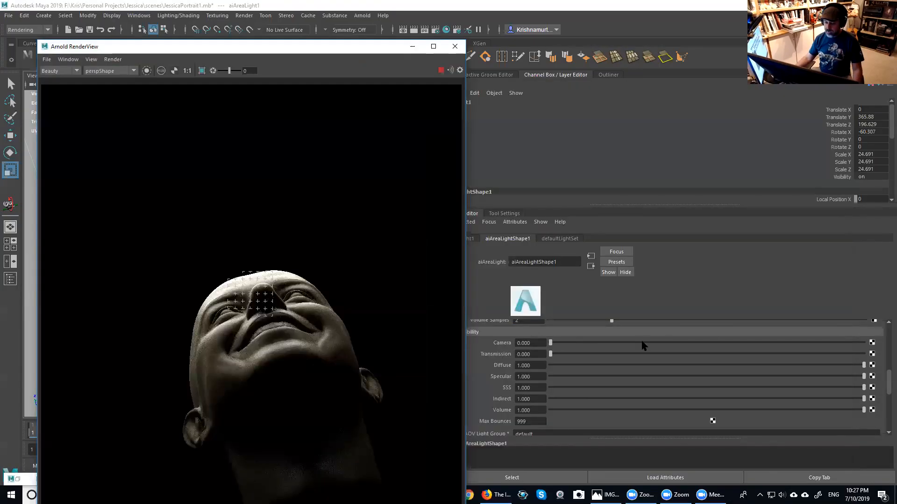
Try raising the area light's Camera visibility to 0.170 to show the light in the render, and return it to 0.
drag(643, 343, 602, 344)
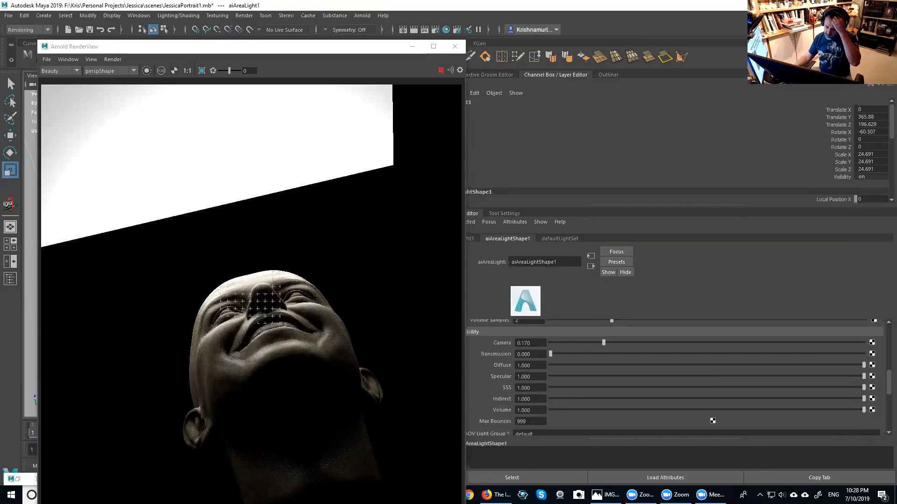
drag(591, 346, 536, 345)
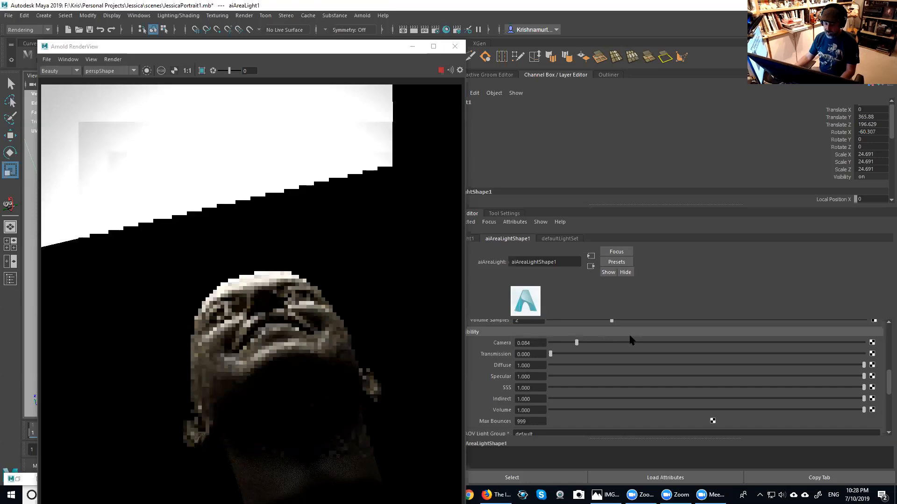
drag(790, 329, 541, 342)
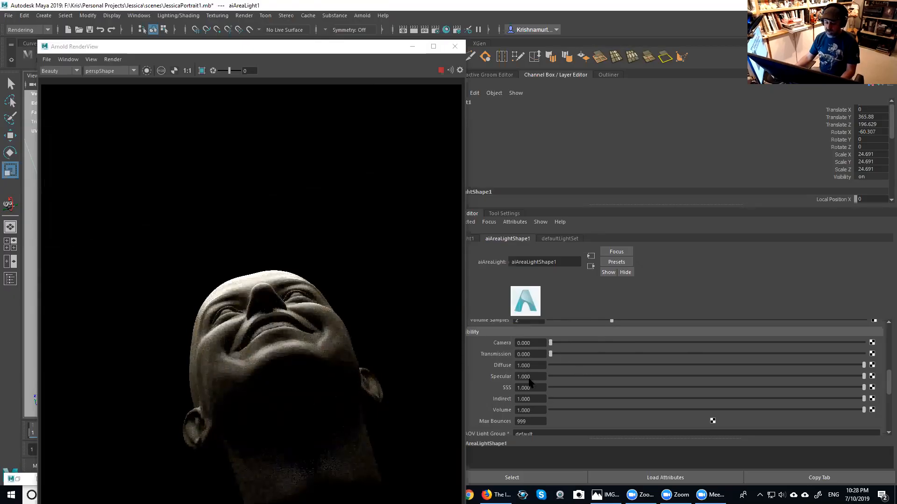
Set the area light's Specular visibility to 0 to compare the render without highlights, and restore it to 1.
drag(529, 379, 508, 378)
text(0)
key(Return)
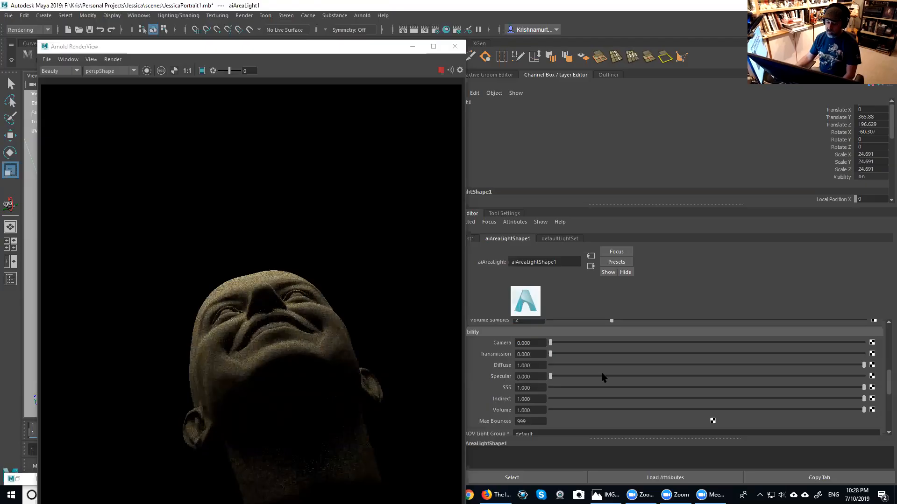
drag(688, 367, 889, 347)
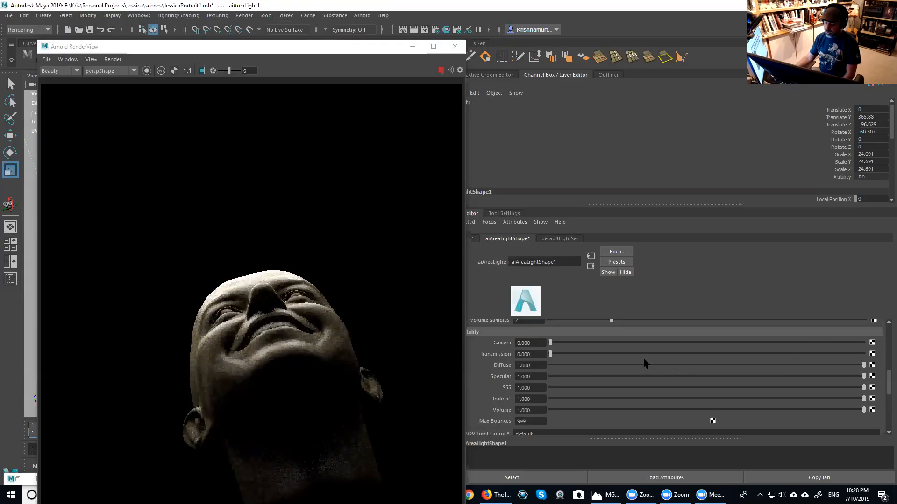
drag(626, 366, 851, 365)
drag(520, 390, 884, 388)
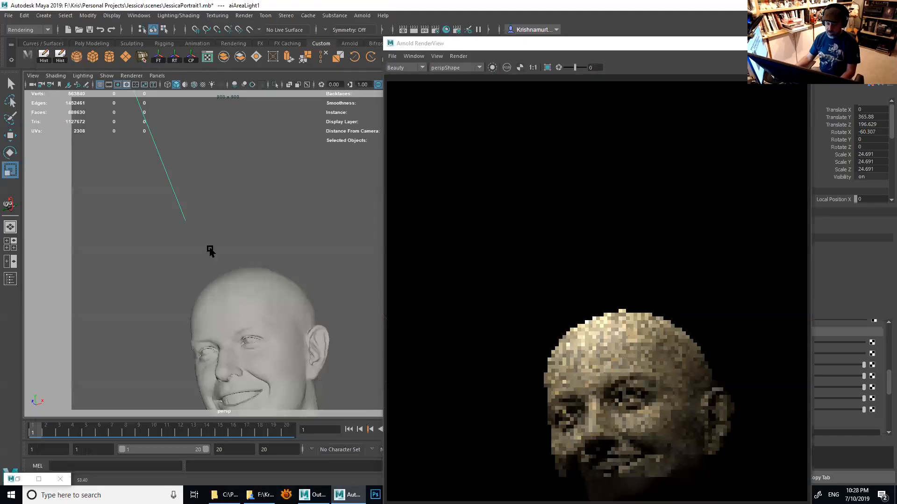
Examine the lighting on the head from different angles and distances, with the render window moved clear of the viewport.
alt+drag(208, 252, 237, 260)
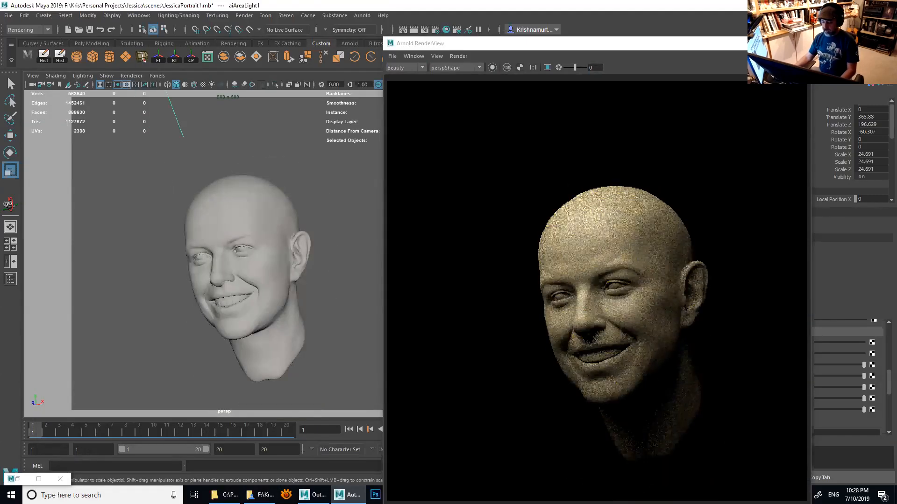
alt+right_drag(262, 161, 274, 161)
alt+middle_drag(274, 161, 267, 143)
alt+drag(262, 224, 272, 234)
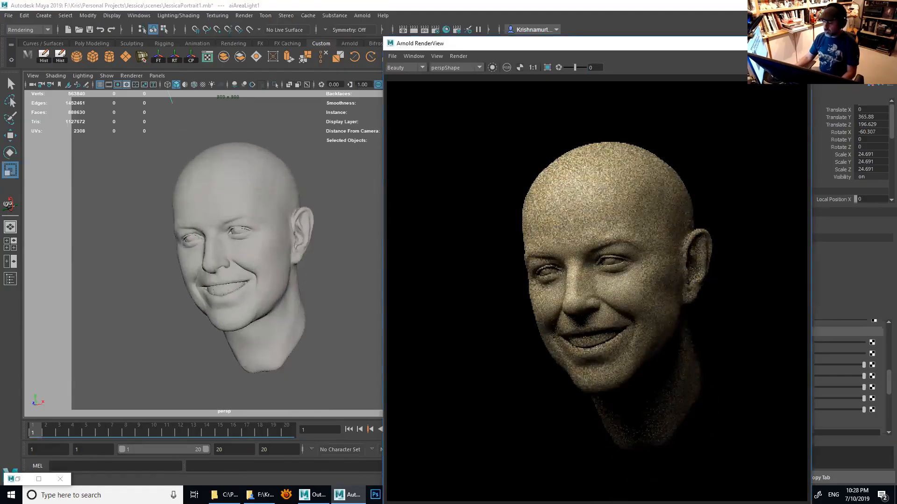
alt+drag(240, 224, 234, 206)
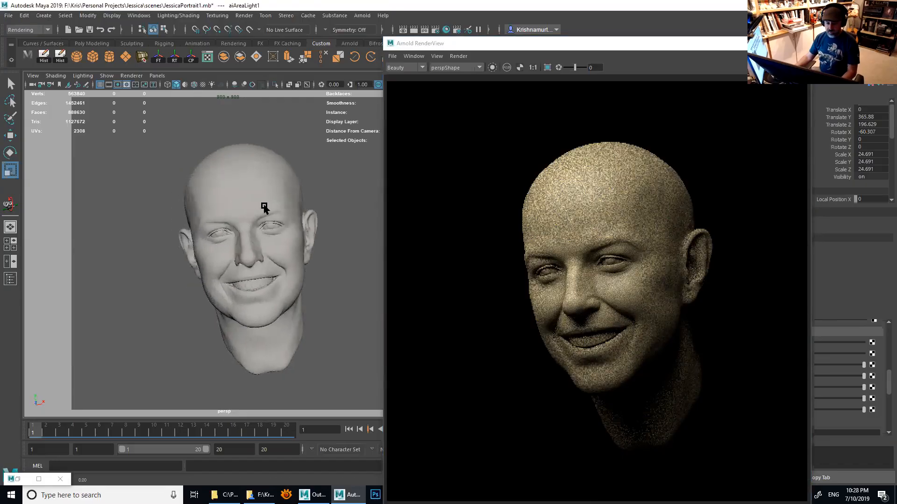
alt+right_drag(184, 180, 198, 192)
click(659, 48)
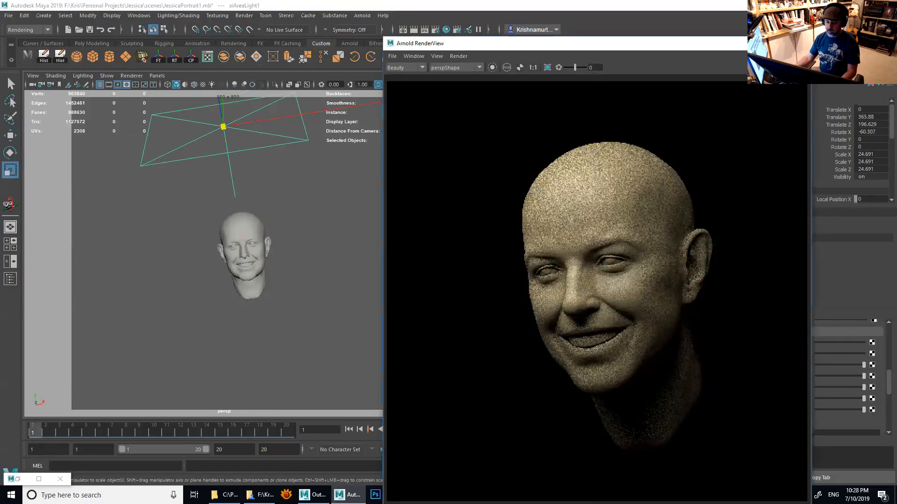
drag(659, 48, 730, 61)
alt+right_drag(200, 235, 206, 218)
alt+drag(206, 217, 229, 226)
key(e)
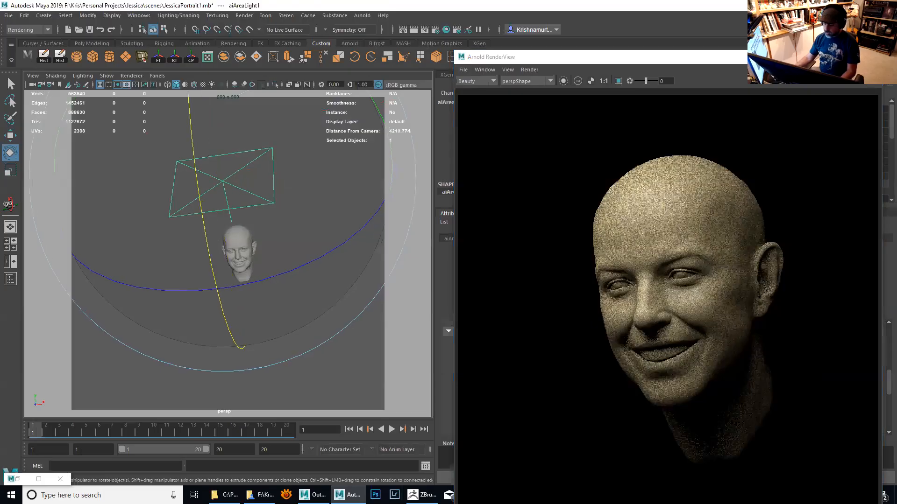
mouse_move(293, 259)
alt+mouse_down()
mouse_move(294, 242)
mouse_move(305, 266)
alt+mouse_up()
alt+right_drag(305, 266, 362, 349)
alt+drag(312, 283, 287, 291)
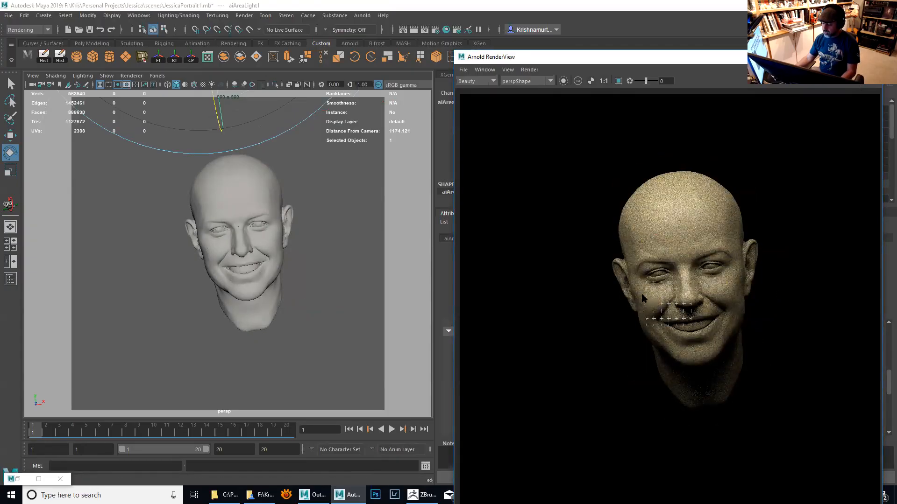
alt+right_drag(290, 202, 233, 220)
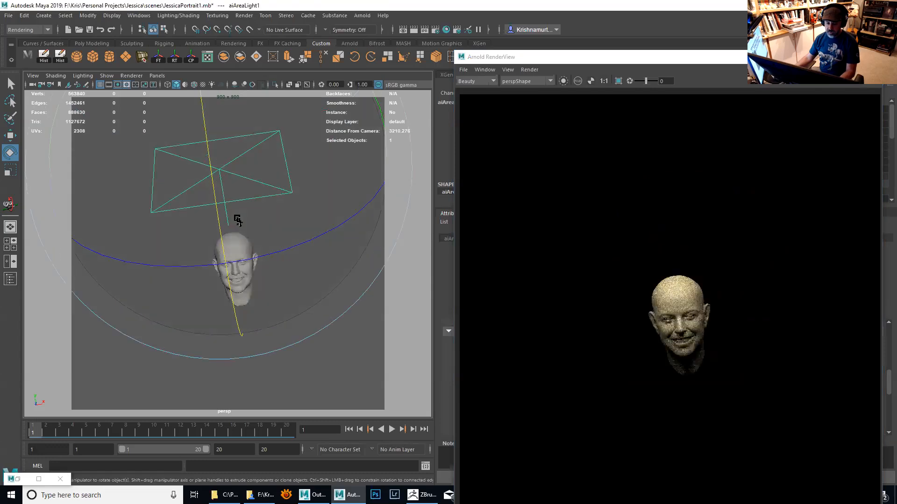
Move the area light to one side of the head, aim it at the face, scale it to 12.965, and reframe the head.
key(w)
alt+middle_drag(242, 246, 242, 264)
drag(252, 234, 324, 236)
alt+right_drag(294, 237, 264, 239)
alt+drag(263, 240, 254, 260)
key(e)
key(r)
key(w)
alt+right_drag(254, 260, 324, 322)
alt+middle_drag(324, 322, 257, 222)
alt+right_drag(257, 221, 283, 220)
alt+drag(283, 219, 282, 218)
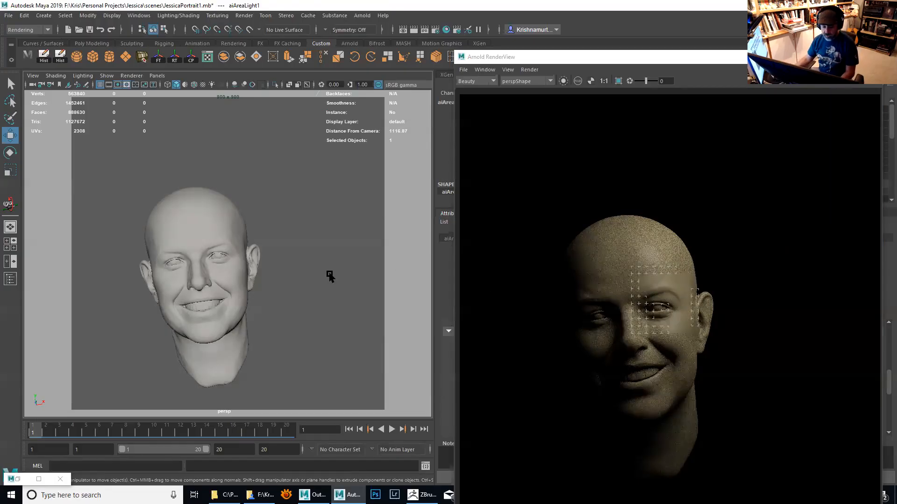
mouse_move(329, 274)
alt+middle_down()
mouse_move(365, 251)
mouse_move(343, 266)
alt+middle_up()
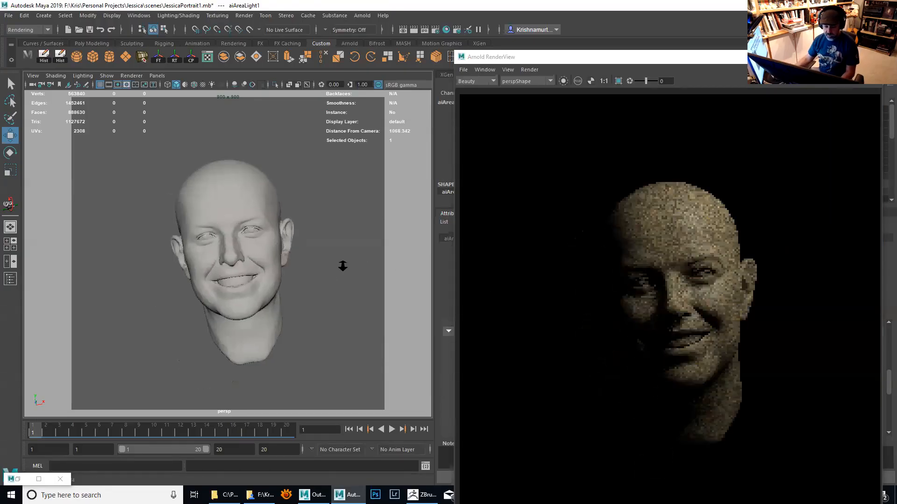
alt+right_drag(343, 266, 391, 255)
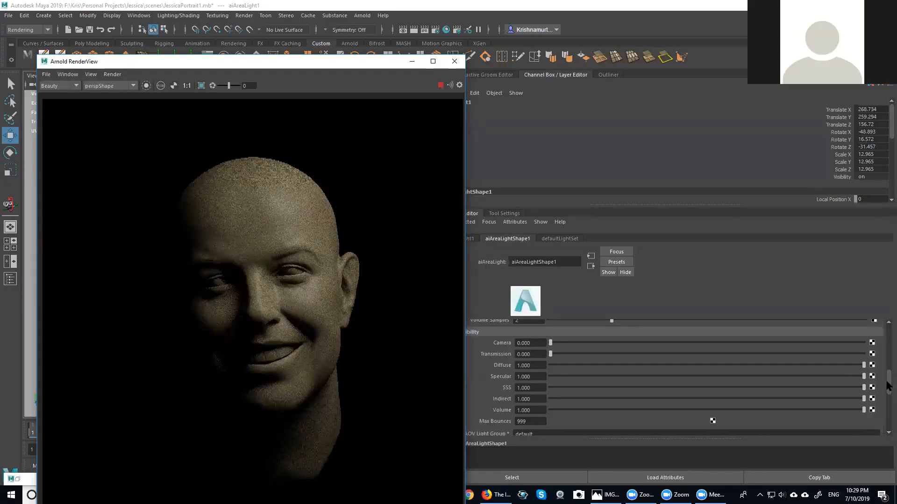
Set the area light's intensity to 30.
drag(888, 383, 888, 339)
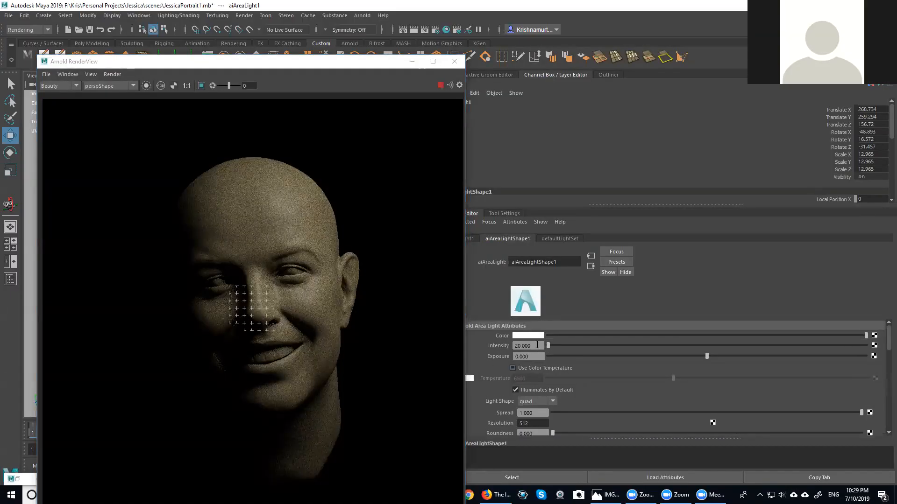
click(510, 346)
text(30)
key(Return)
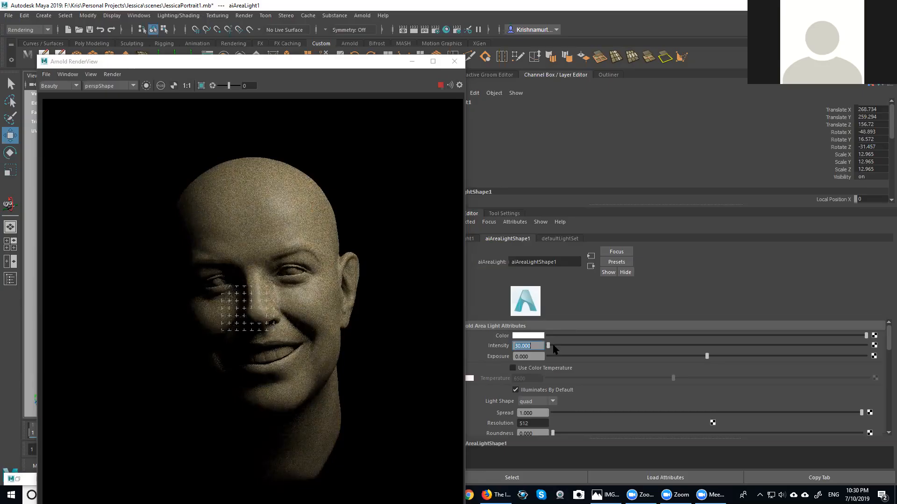
Try different Exposure values on the area light and reset the exposure to 0.
drag(703, 359, 795, 350)
click(704, 358)
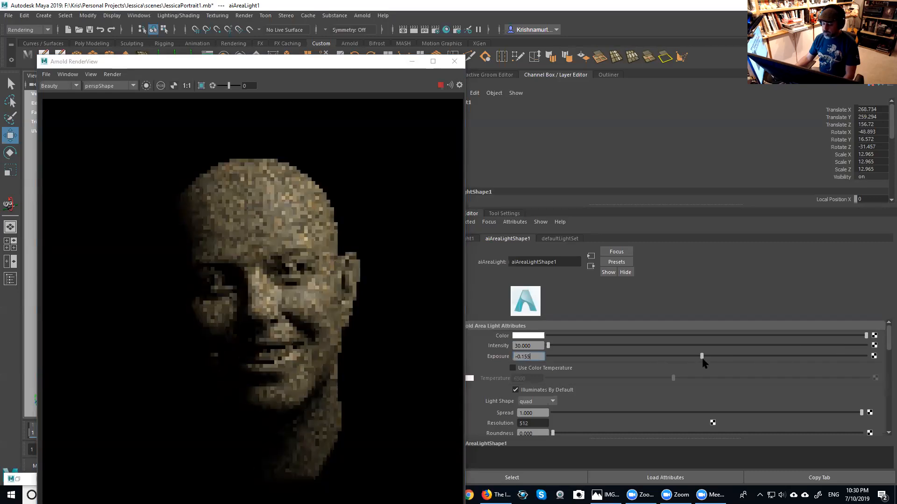
key(Return)
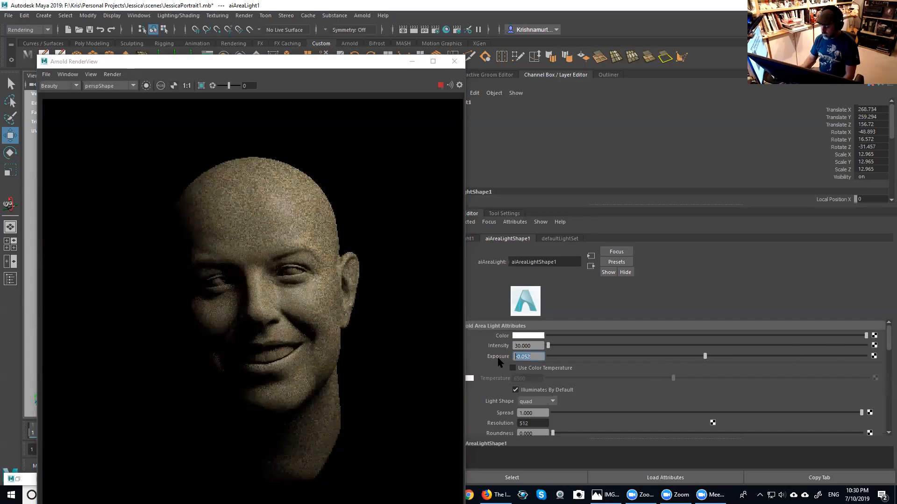
text(0)
key(Return)
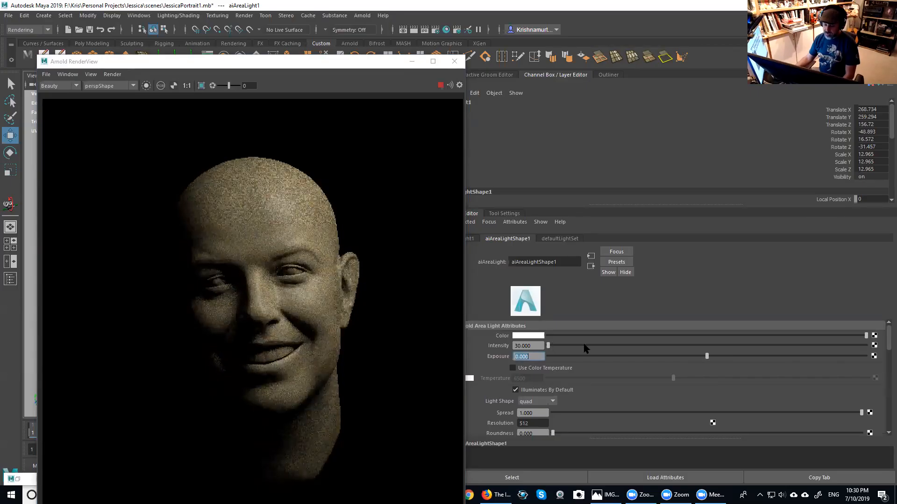
Raise the area light's intensity to 824.742 to compare its effect in the render.
drag(548, 346, 543, 348)
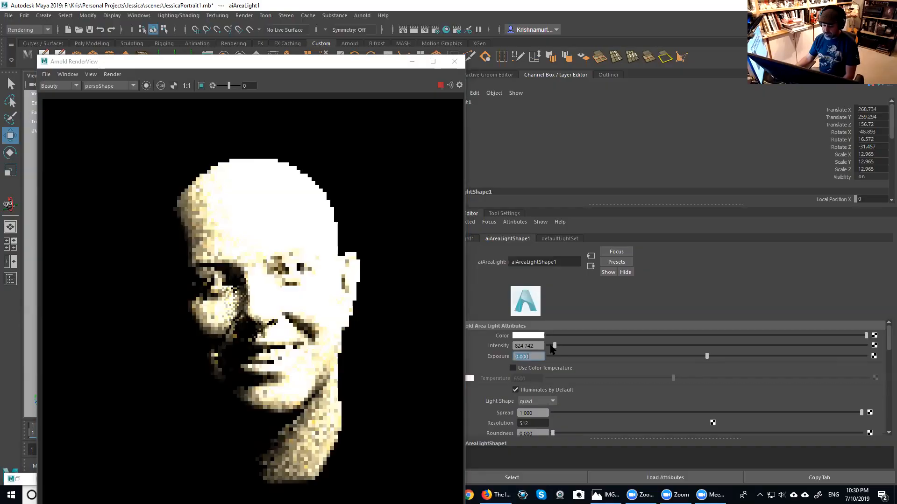
Try intensity values of 30 and 40 on the area light.
key(shift+Tab)
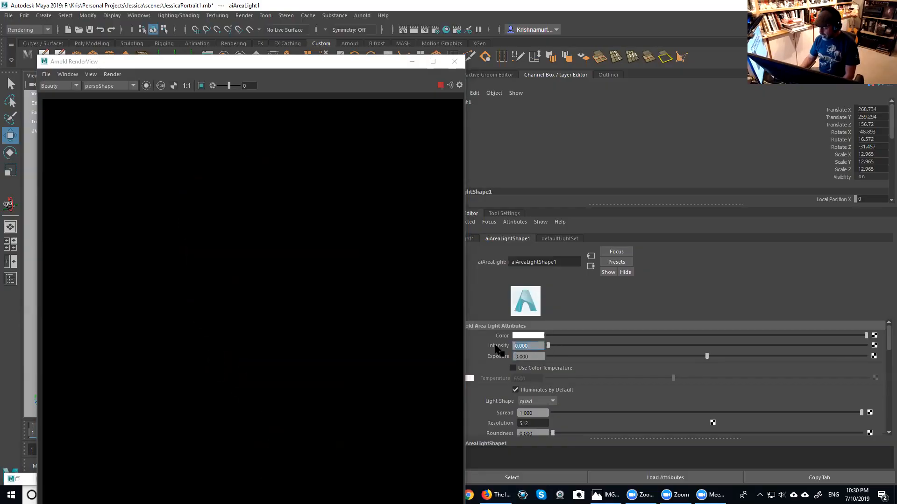
text(30)
key(Return)
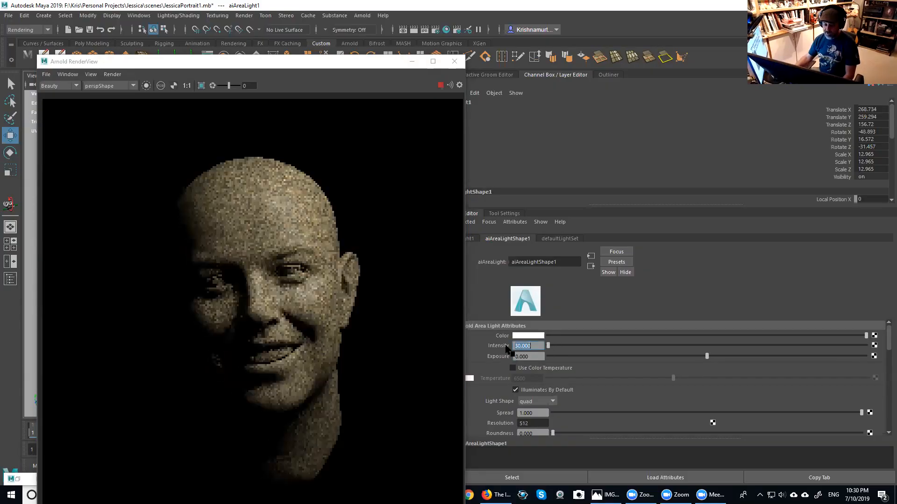
text(40)
key(Return)
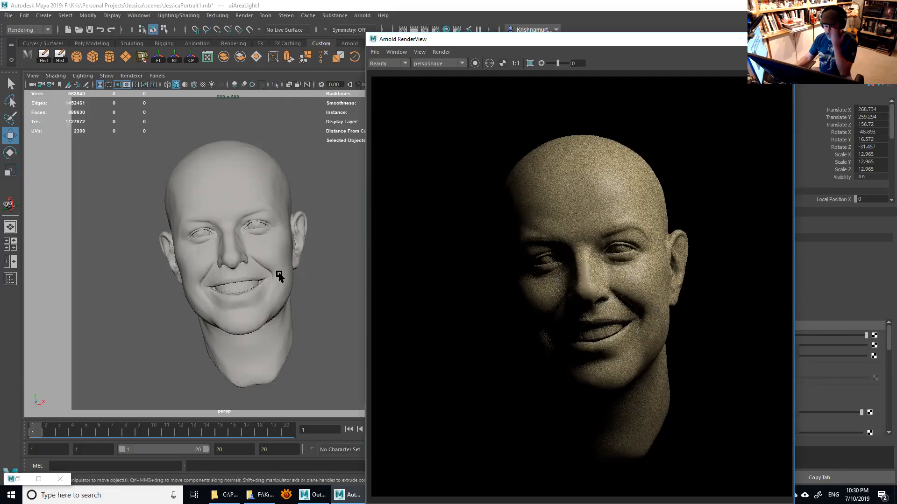
Scale the area light down uniformly to about 9.63 and frame the head closely again.
scroll(180, 220, down, 5)
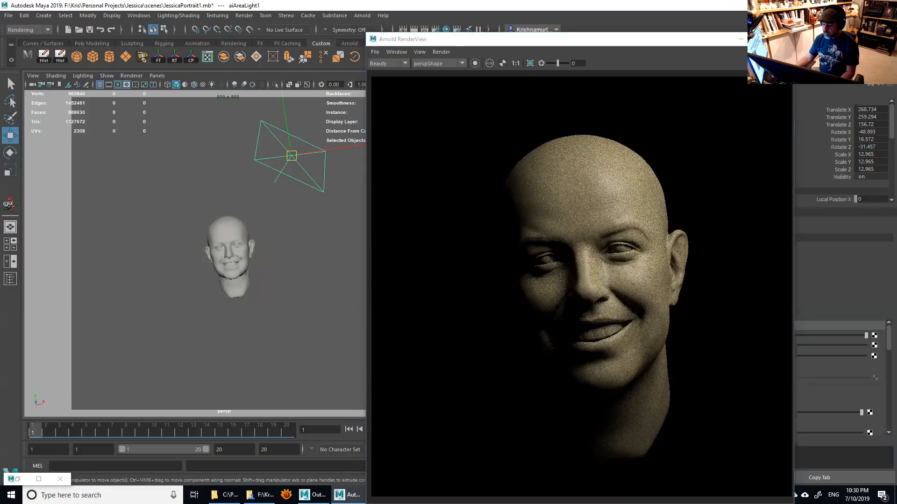
key(r)
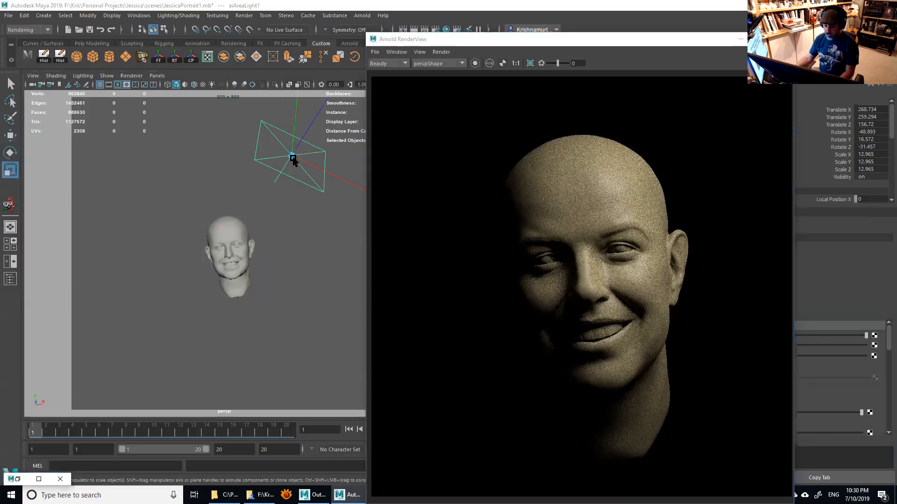
drag(293, 156, 275, 165)
alt+right_drag(277, 273, 397, 388)
alt+right_drag(329, 290, 156, 221)
drag(287, 165, 277, 183)
alt+right_drag(312, 299, 405, 384)
alt+drag(323, 294, 337, 294)
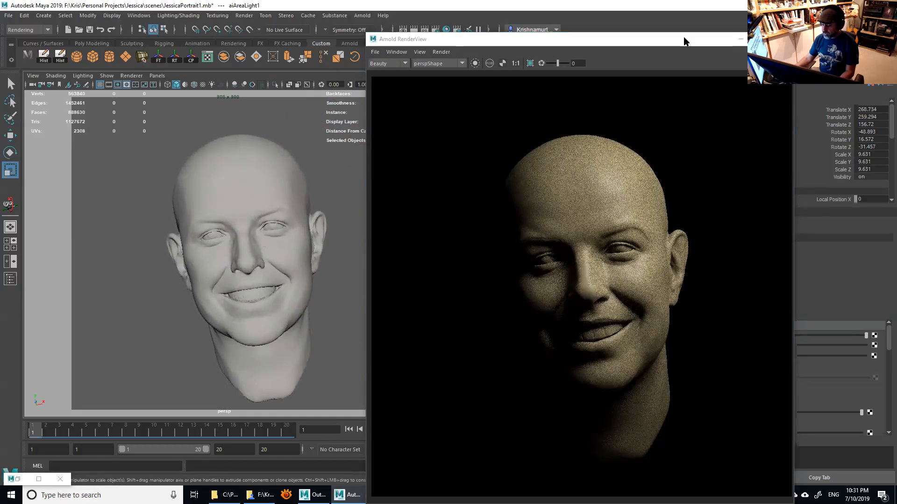
Set the area light's intensity to 60 and refresh the Arnold render.
drag(685, 41, 368, 66)
double_click(533, 347)
text(60)
key(Return)
click(451, 87)
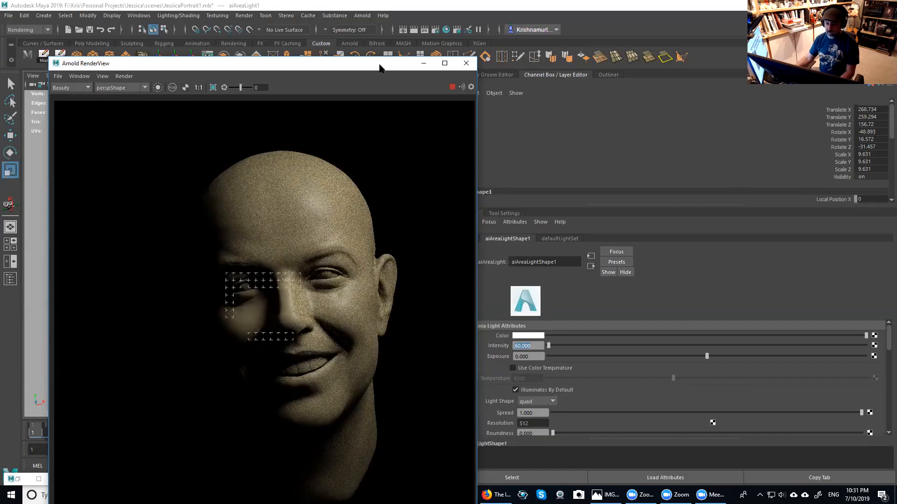
Reframe the perspective view to examine the area light's placement relative to the head.
drag(379, 68, 717, 36)
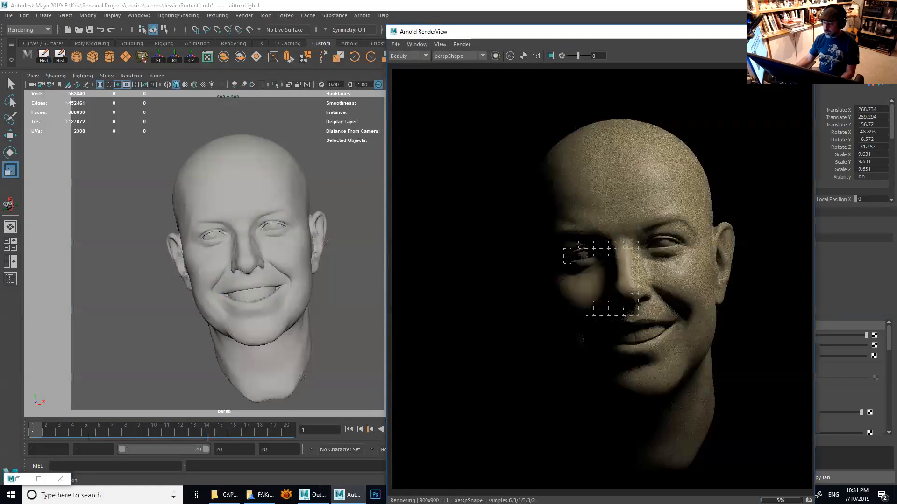
alt+right_drag(290, 216, 202, 204)
alt+middle_drag(202, 204, 193, 213)
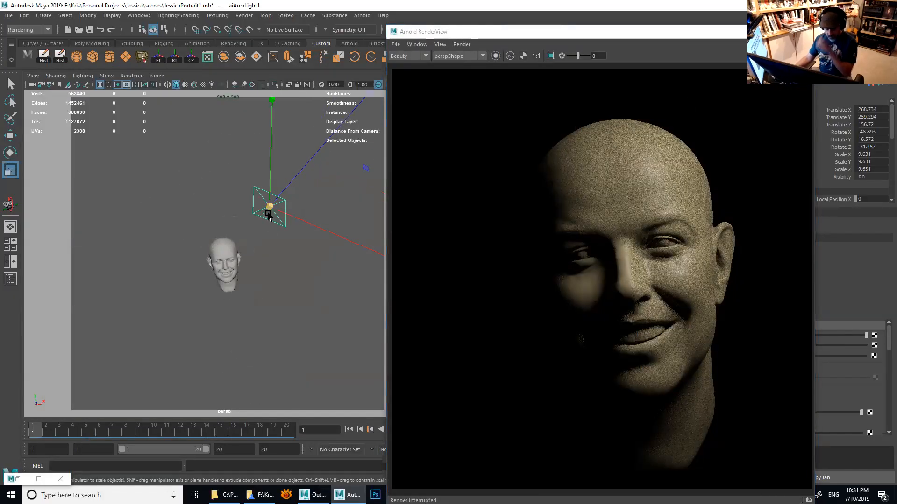
key(w)
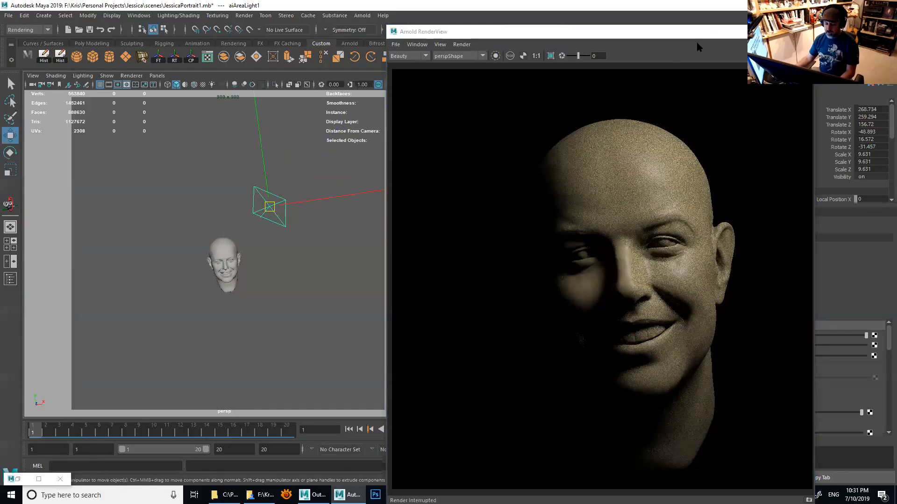
drag(697, 43, 649, 56)
alt+middle_drag(236, 267, 204, 301)
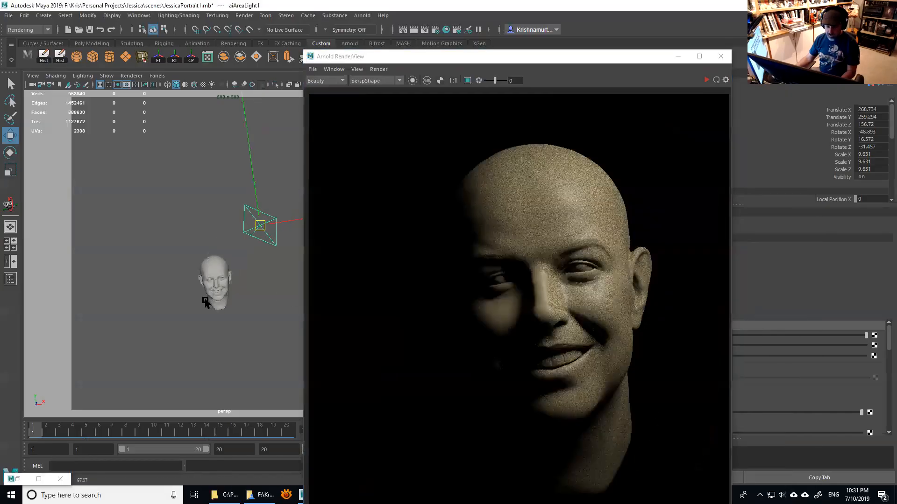
alt+right_drag(206, 274, 246, 306)
alt+drag(246, 306, 233, 280)
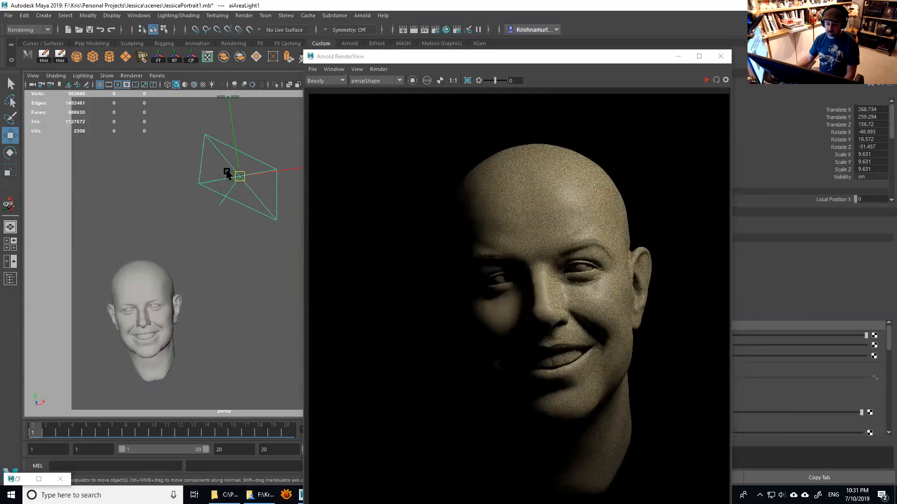
Enable Use Color Temperature on the area light with a temperature of 7000 and restart the Arnold render.
click(497, 59)
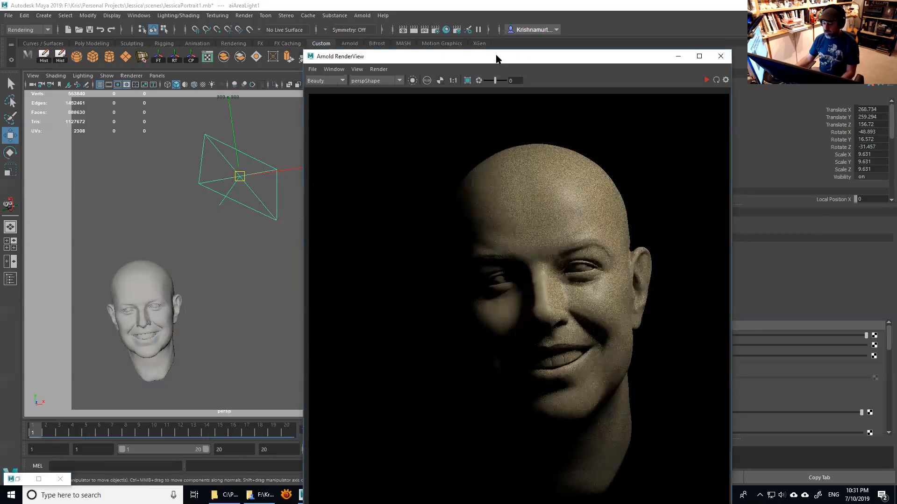
drag(497, 58, 230, 50)
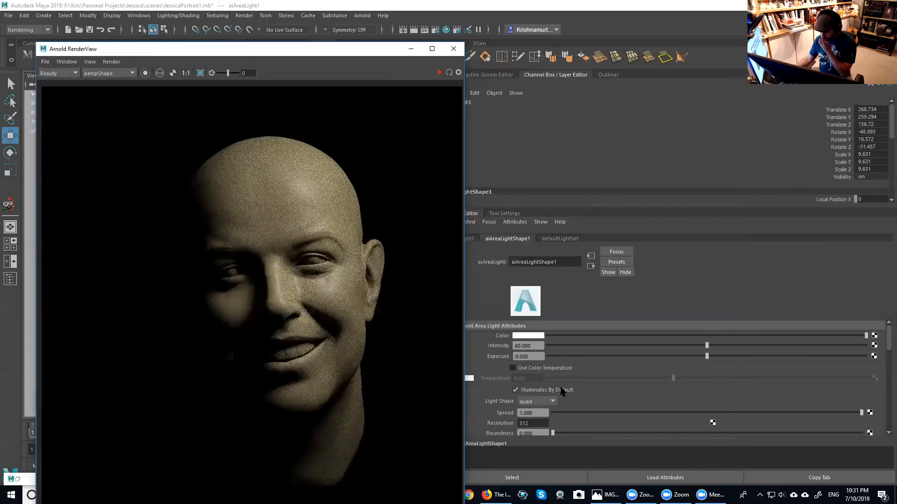
click(530, 369)
click(439, 73)
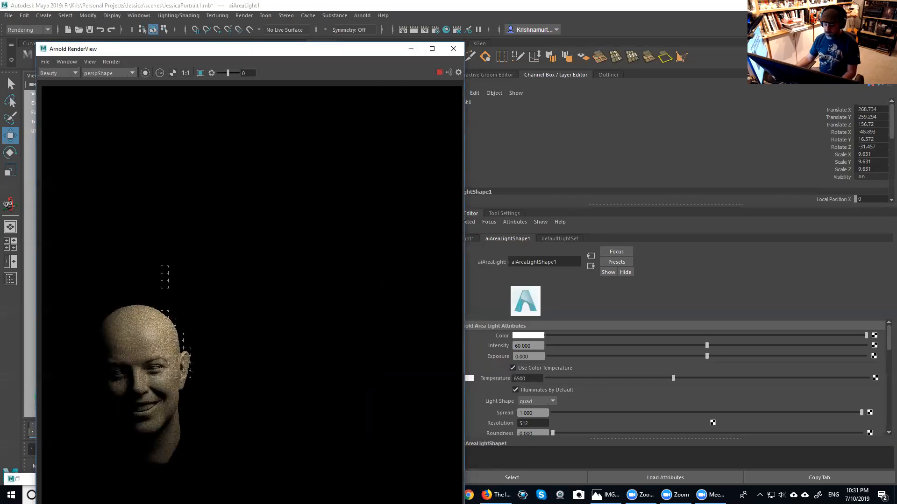
double_click(527, 377)
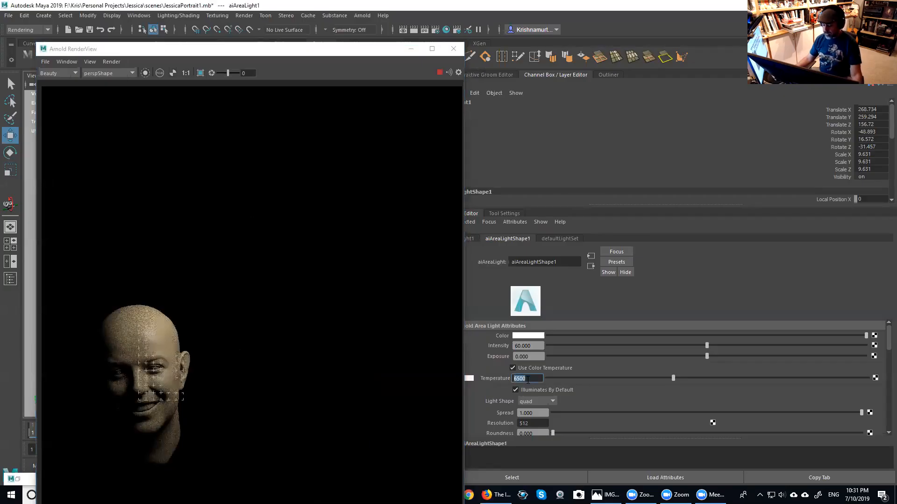
text(7)
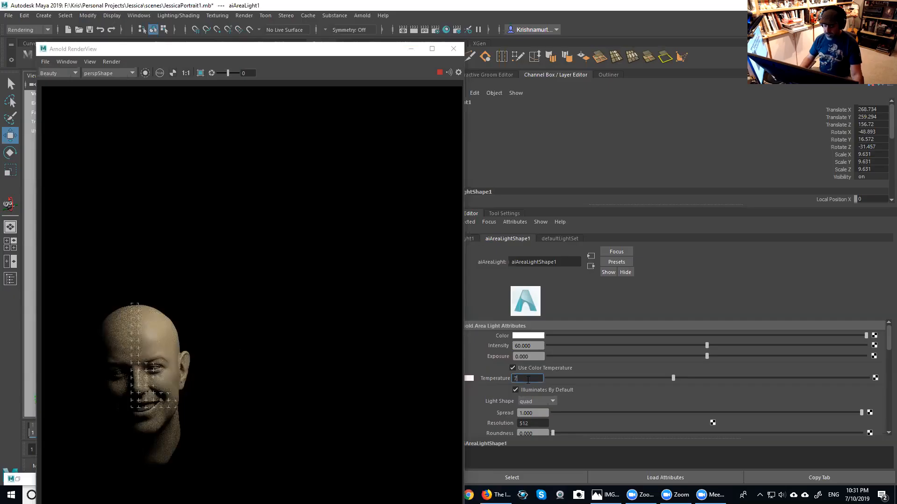
text(000)
key(Return)
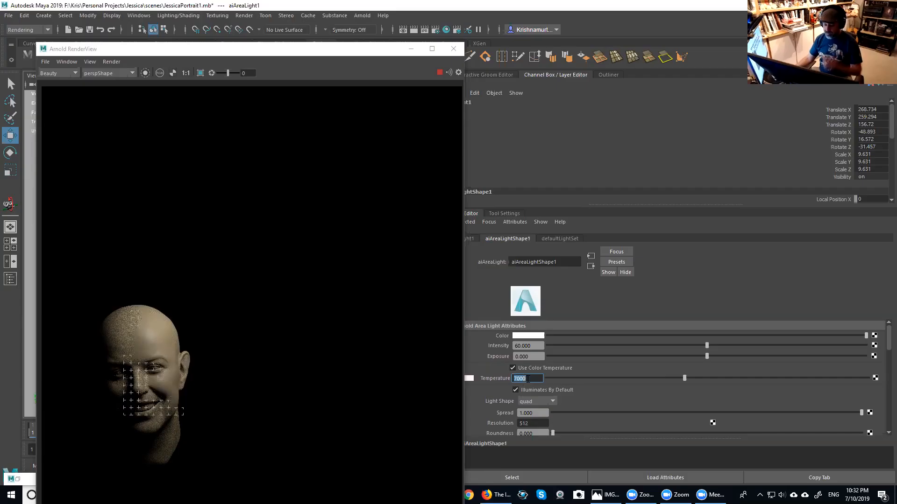
Try warmer light temperatures of 3429 and 4755, and set the temperature back to 7000.
drag(684, 378, 603, 386)
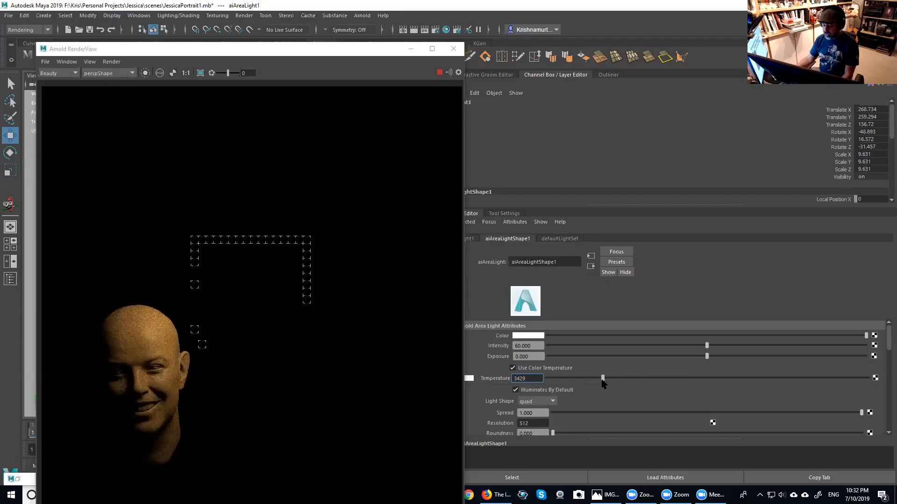
drag(602, 381, 633, 380)
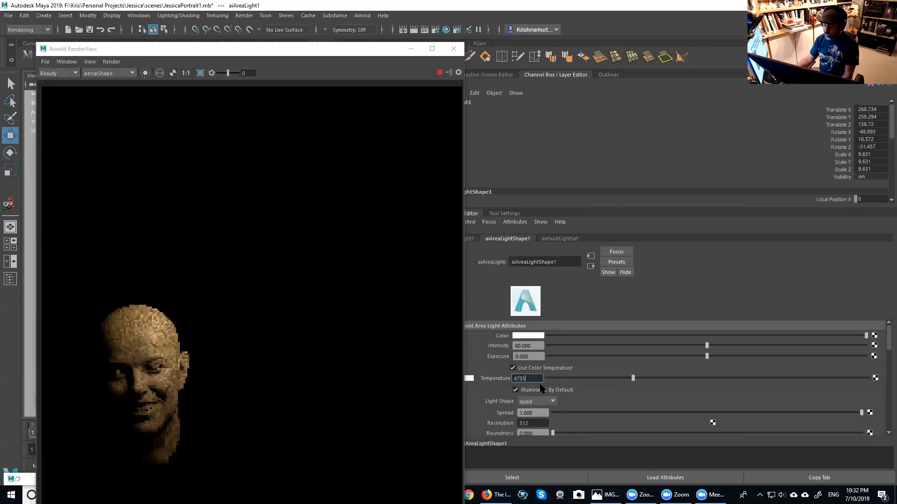
double_click(531, 378)
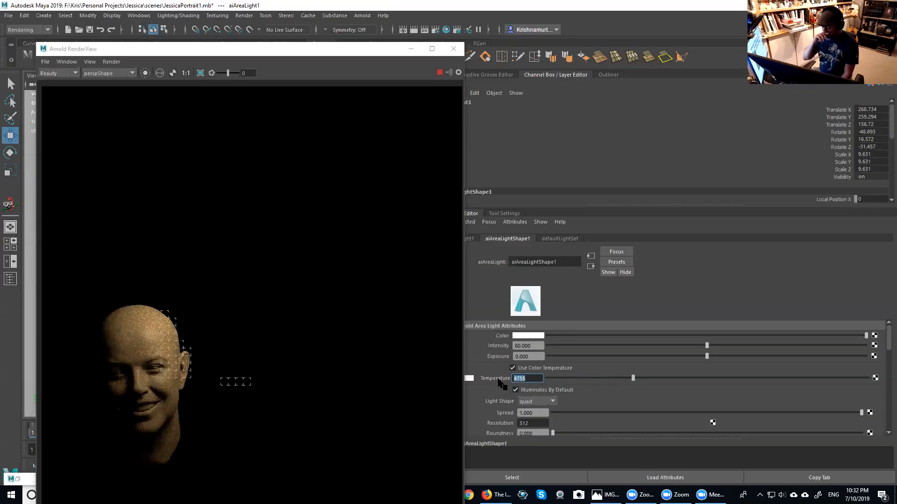
text(7000)
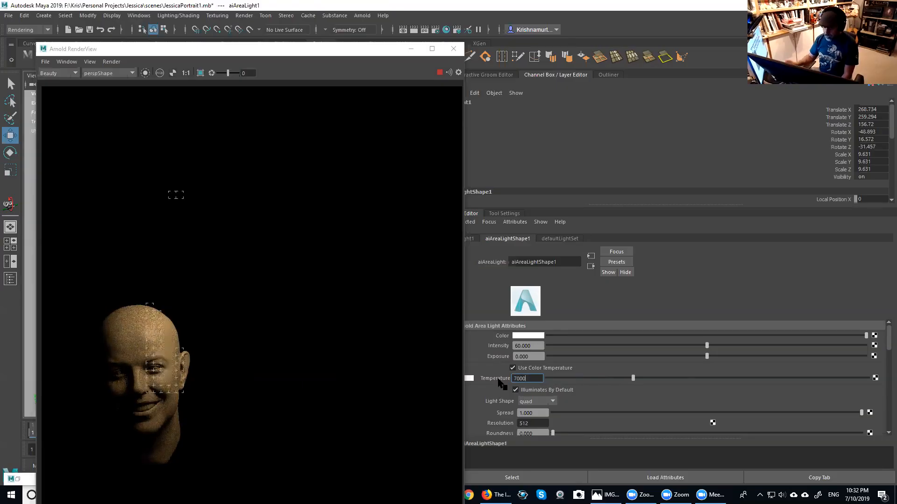
key(Return)
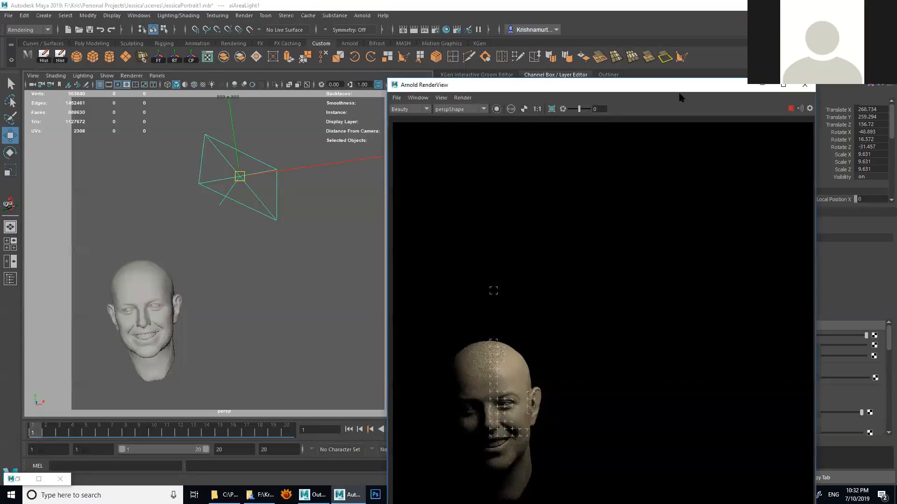
Open the render view's display settings and frame the head closely in the perspective view.
drag(689, 87, 722, 27)
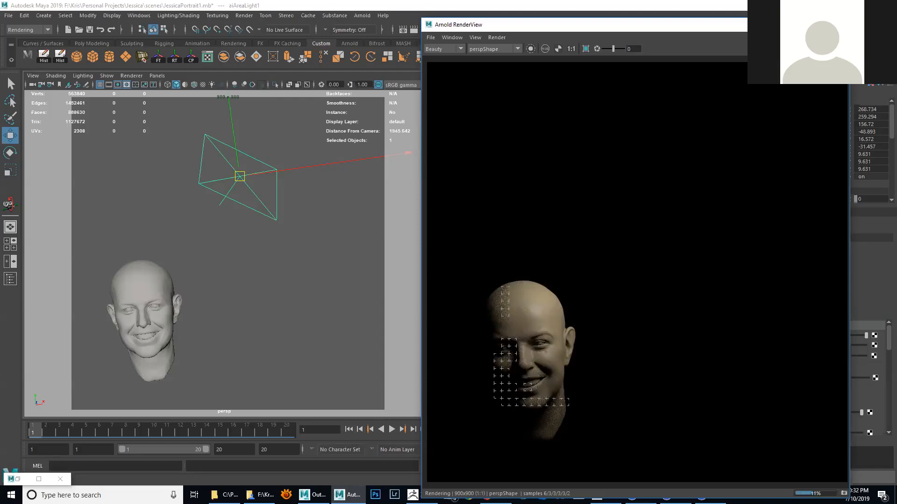
click(841, 48)
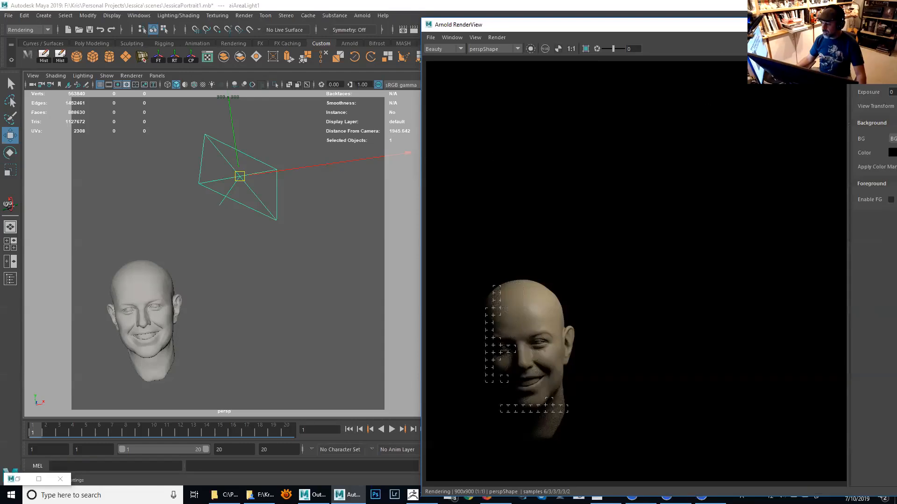
drag(864, 25, 696, 30)
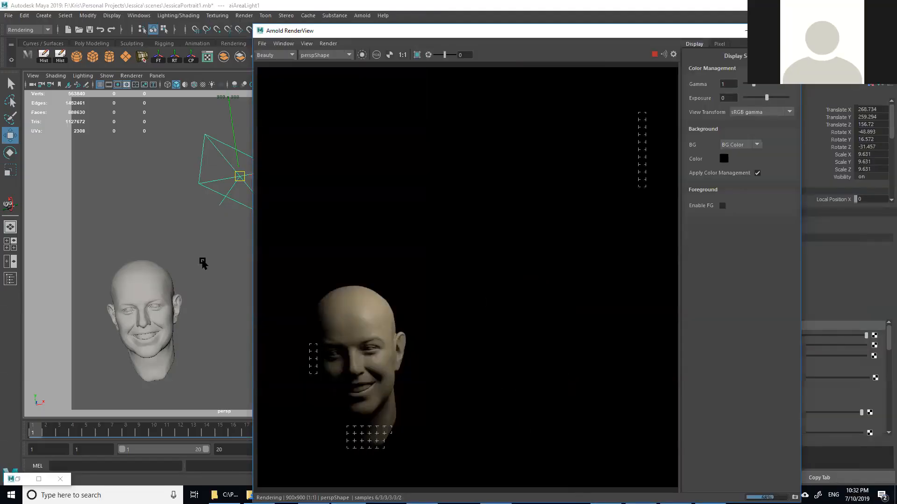
alt+right_drag(154, 267, 271, 257)
alt+middle_drag(98, 332, 231, 239)
alt+right_drag(231, 239, 229, 247)
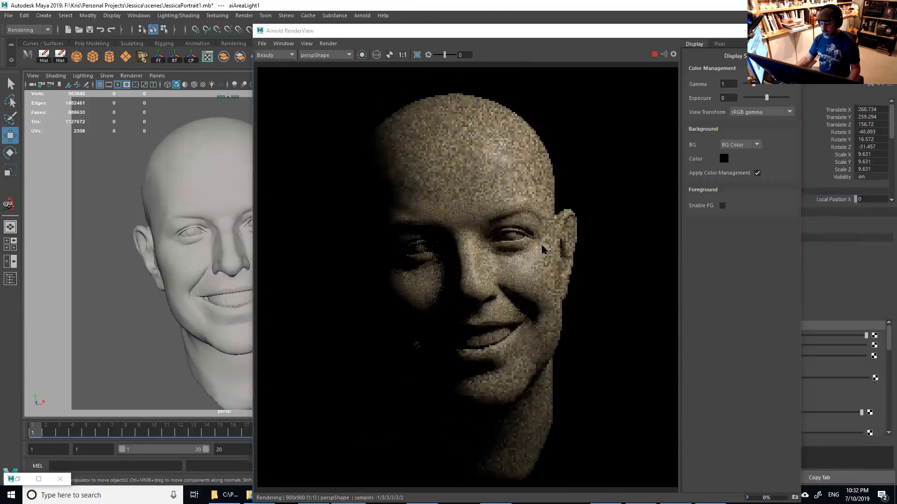
Try the 1.8 gamma and 2.2 gamma view transforms on the render and return to sRGB gamma.
click(753, 112)
click(754, 121)
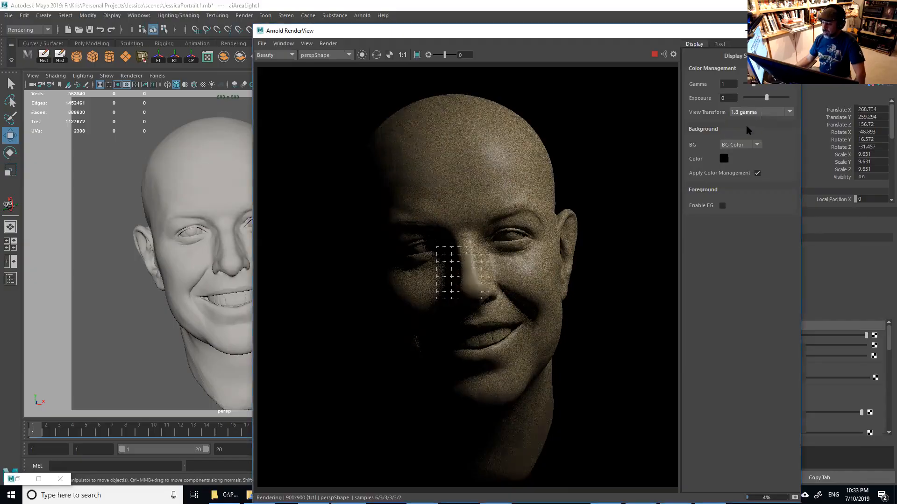
click(753, 112)
click(755, 118)
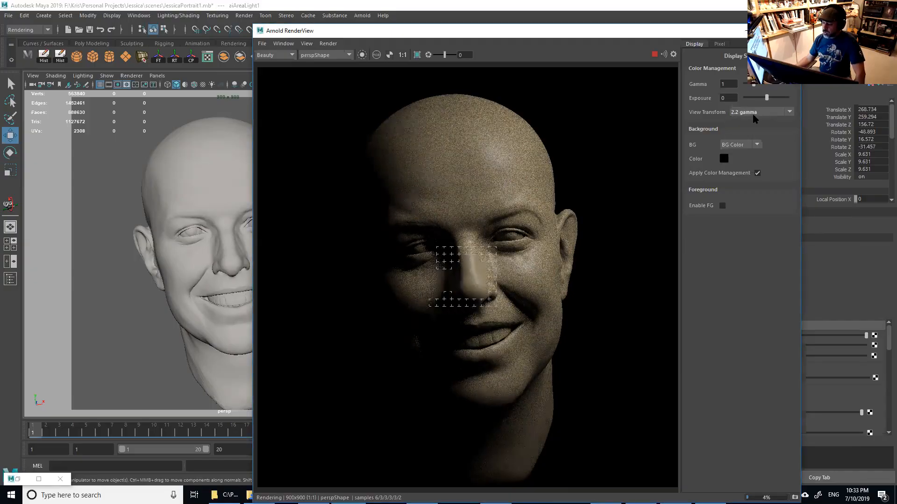
click(753, 113)
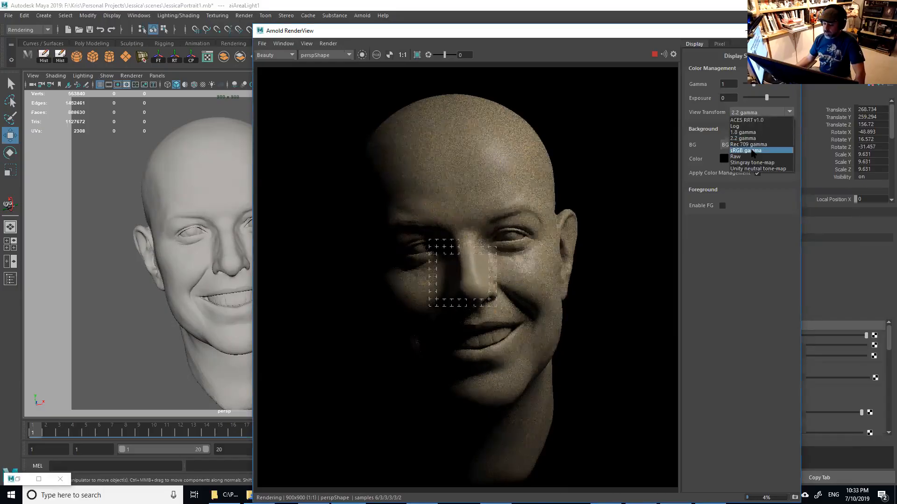
key(Return)
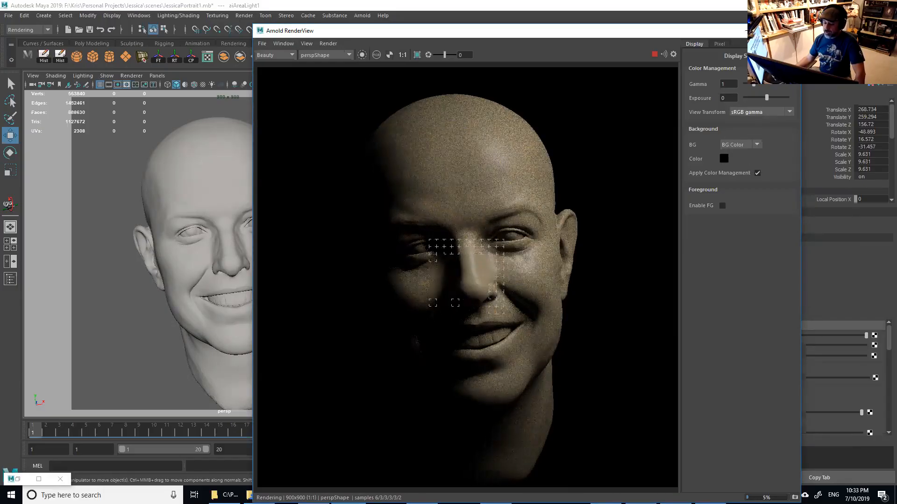
Compare the 2.2 gamma, Stingray tone-map and Rec 709 gamma view transforms on the render and return to sRGB gamma.
click(739, 111)
click(741, 139)
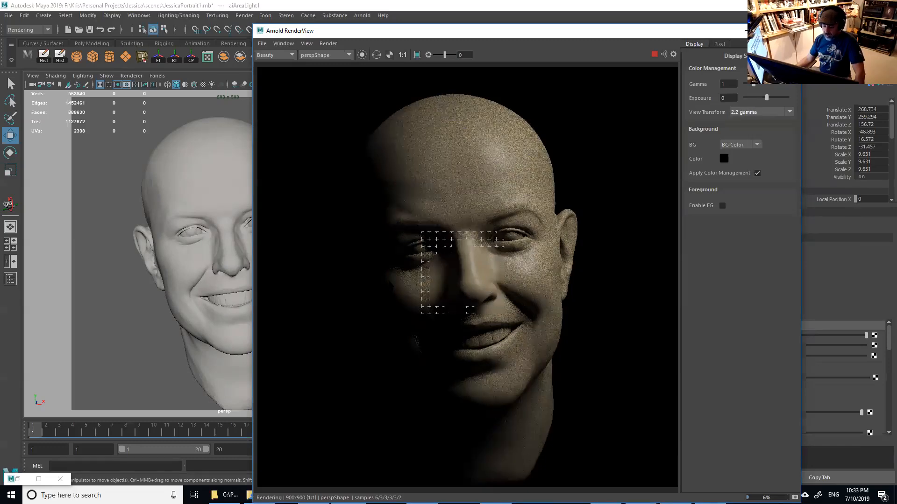
click(746, 117)
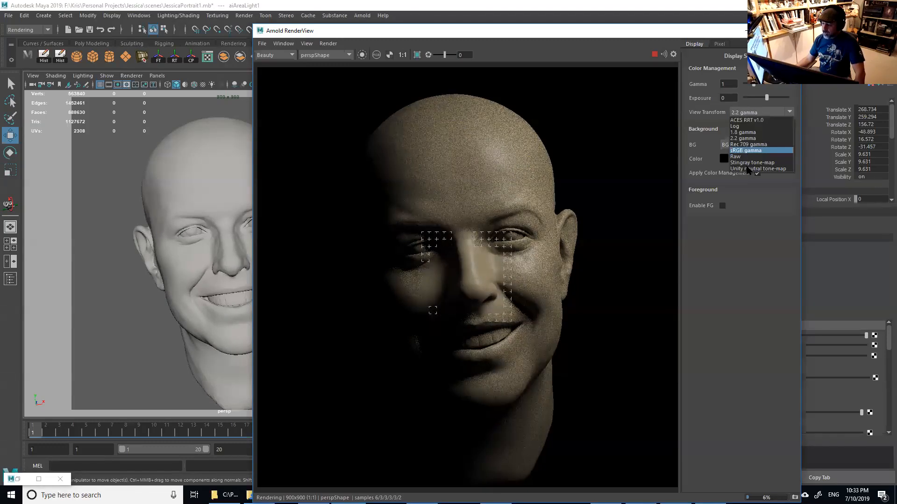
click(747, 169)
key(Up)
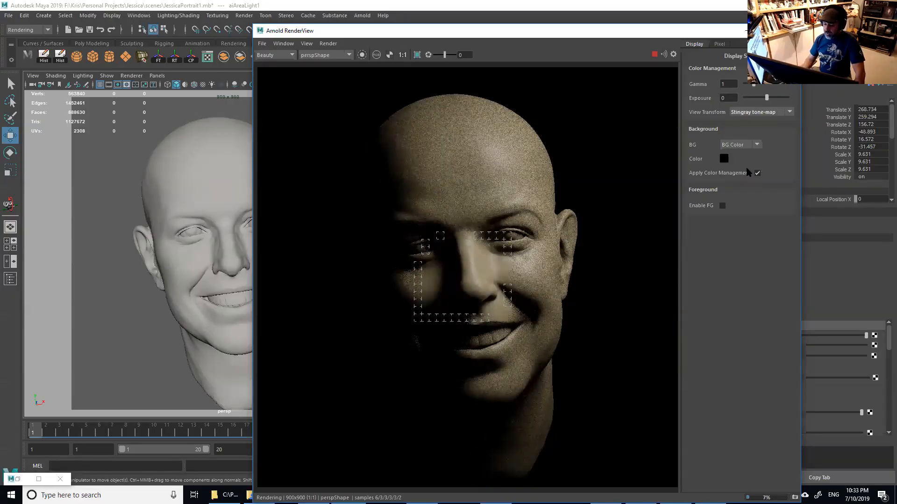
key(Up)
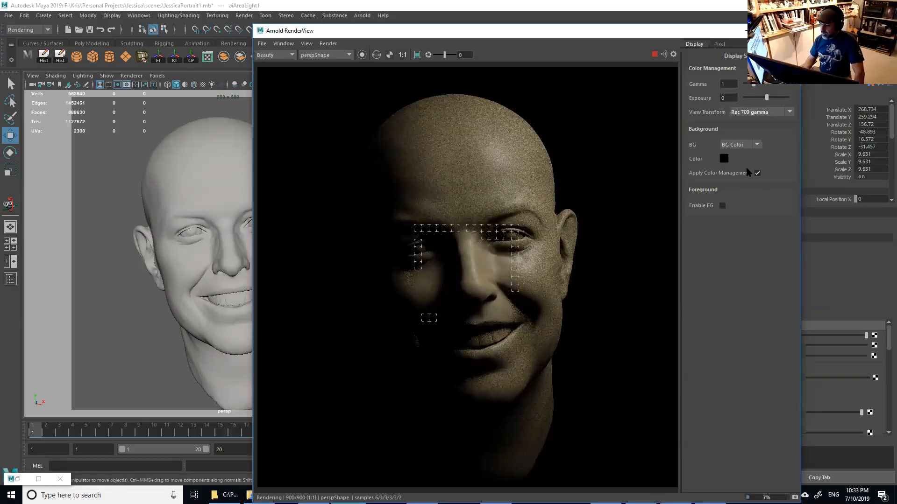
key(Up)
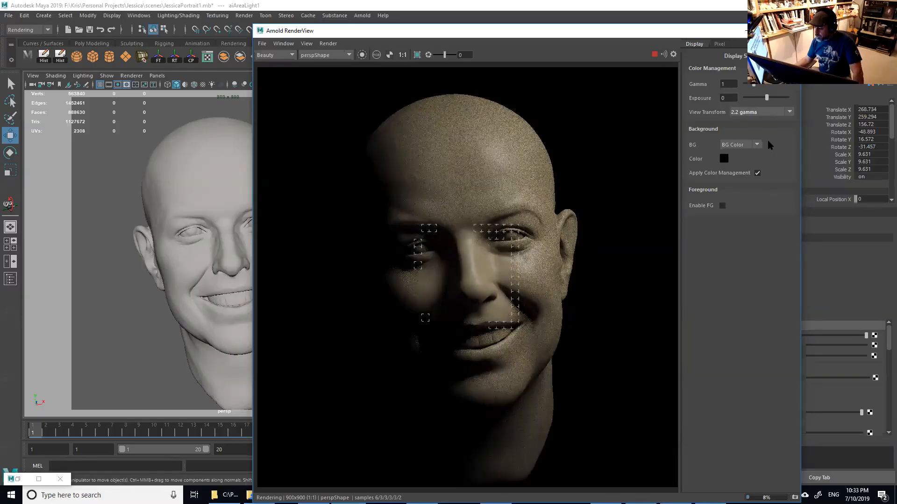
click(761, 112)
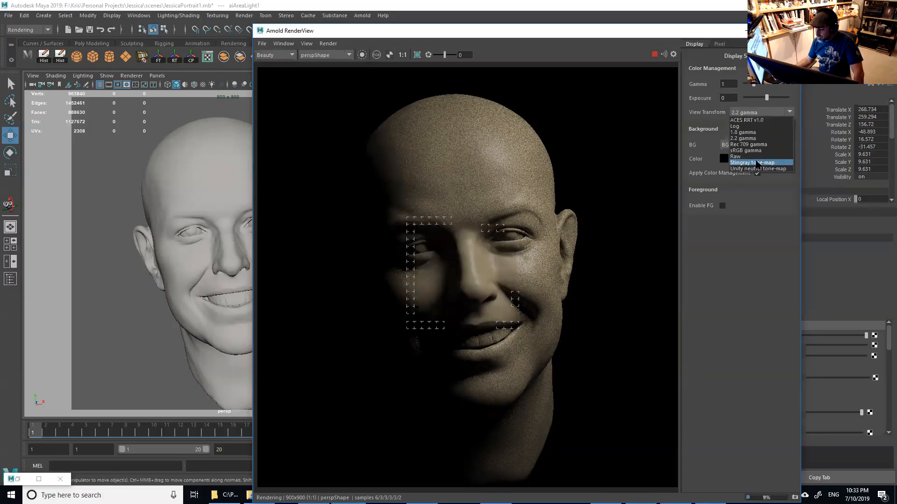
click(758, 162)
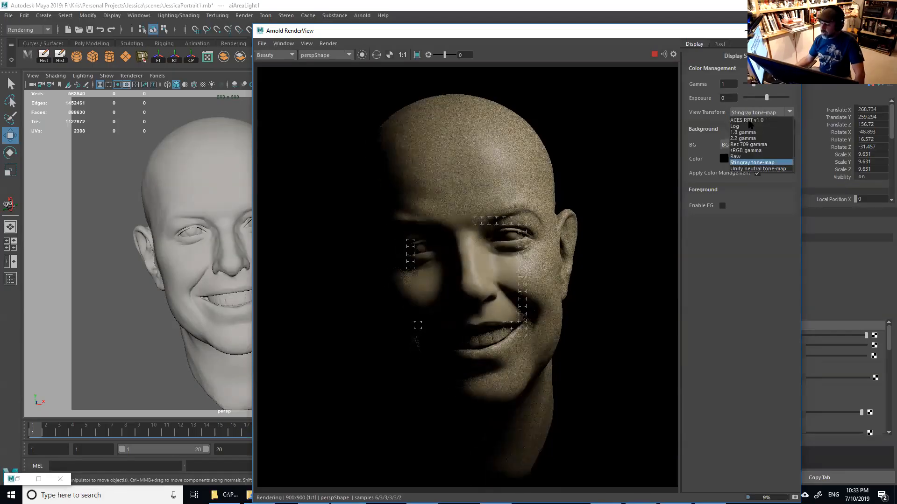
click(754, 151)
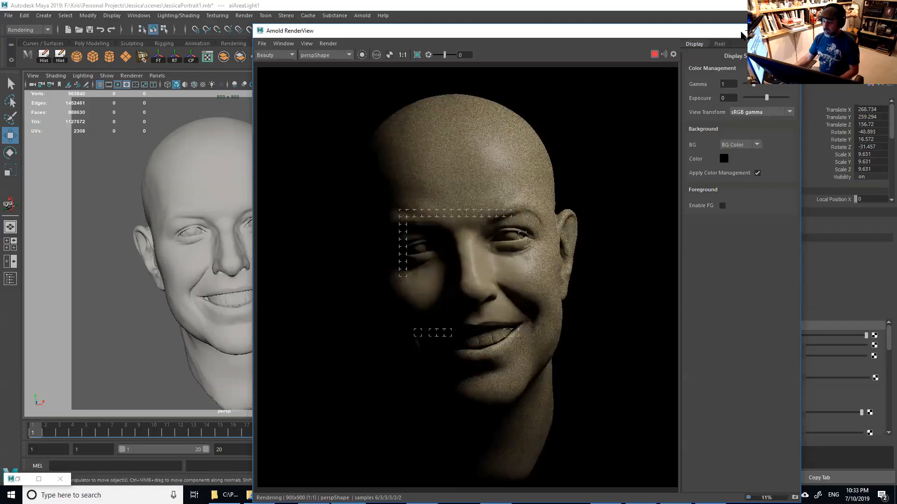
Minimize the render view and widen the perspective viewport, framing the head and neck in it.
click(743, 31)
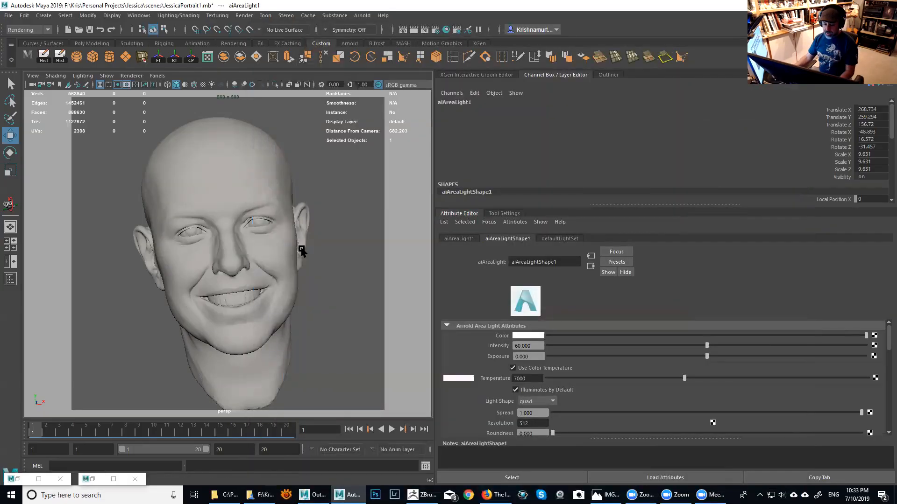
alt+drag(278, 225, 282, 230)
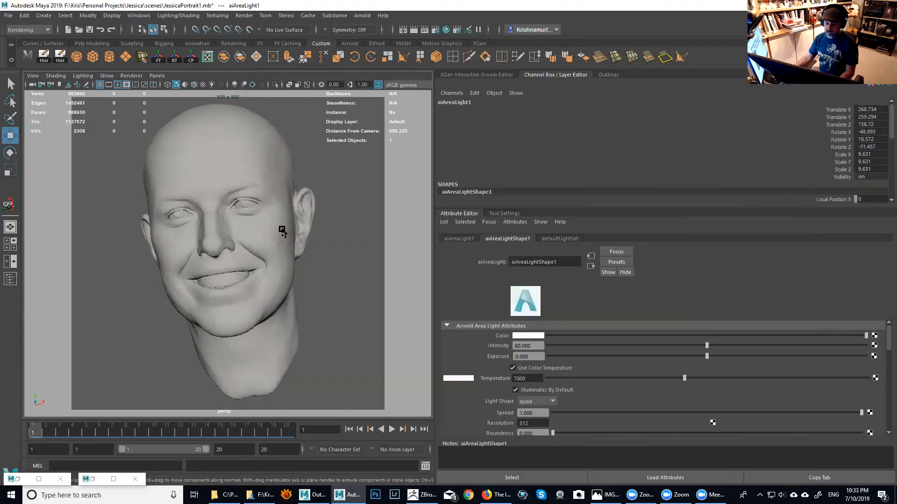
alt+right_drag(298, 242, 304, 262)
alt+middle_drag(293, 229, 298, 255)
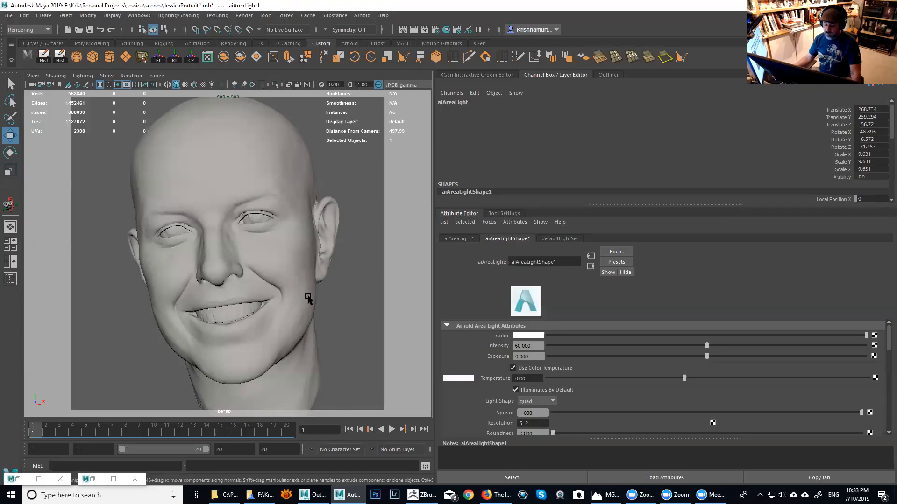
drag(483, 301, 653, 291)
alt+middle_drag(483, 301, 478, 296)
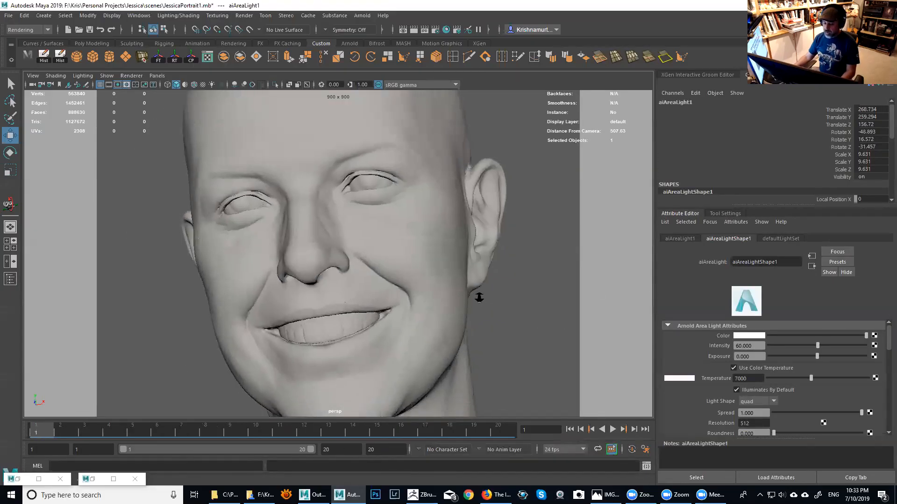
alt+right_drag(478, 296, 434, 267)
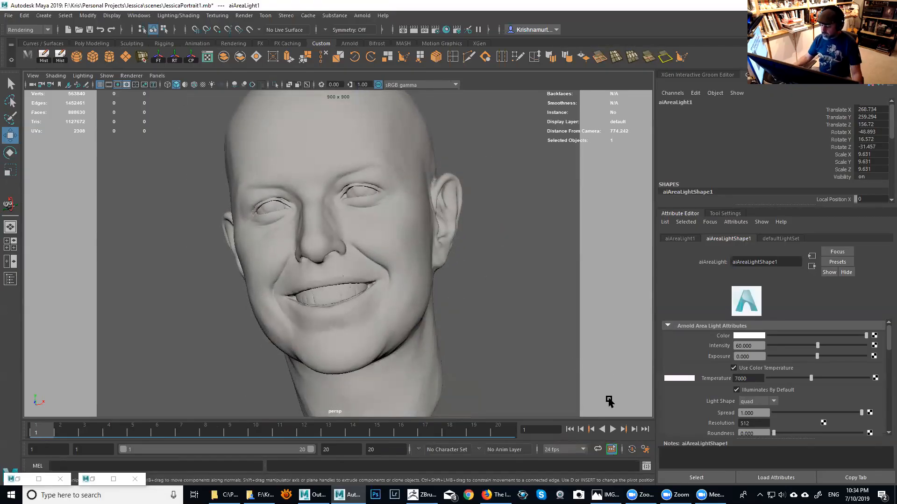
Open the preferences and show the Color Management settings.
click(645, 449)
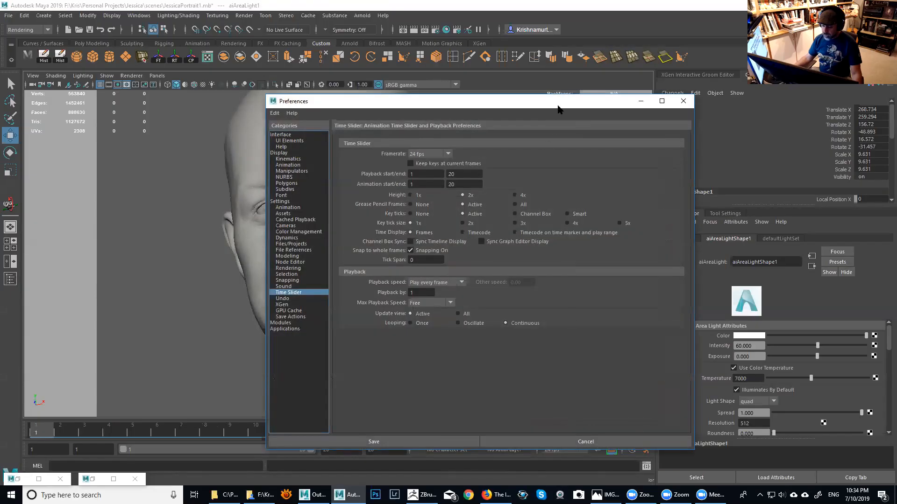
drag(557, 109, 465, 90)
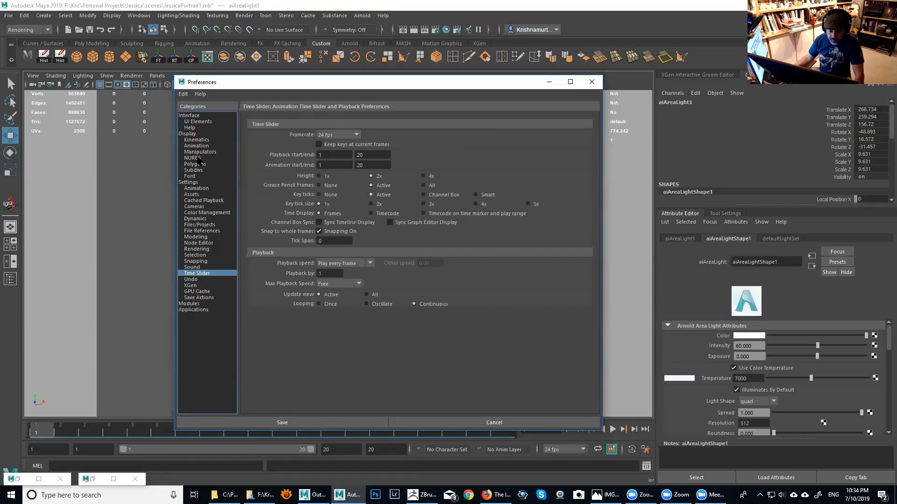
click(191, 116)
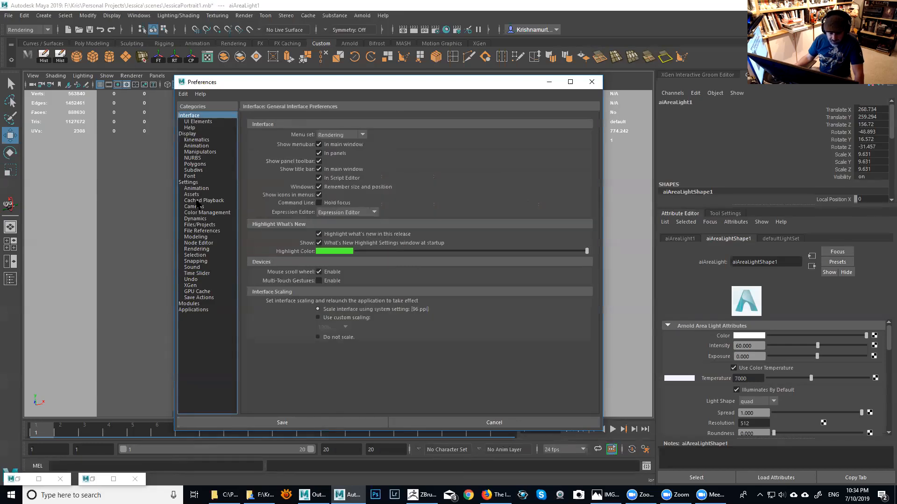
click(188, 183)
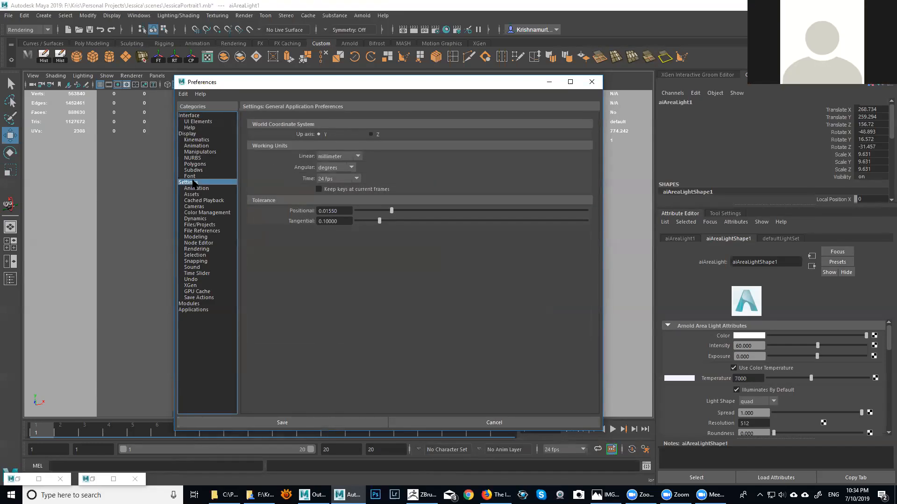
click(208, 212)
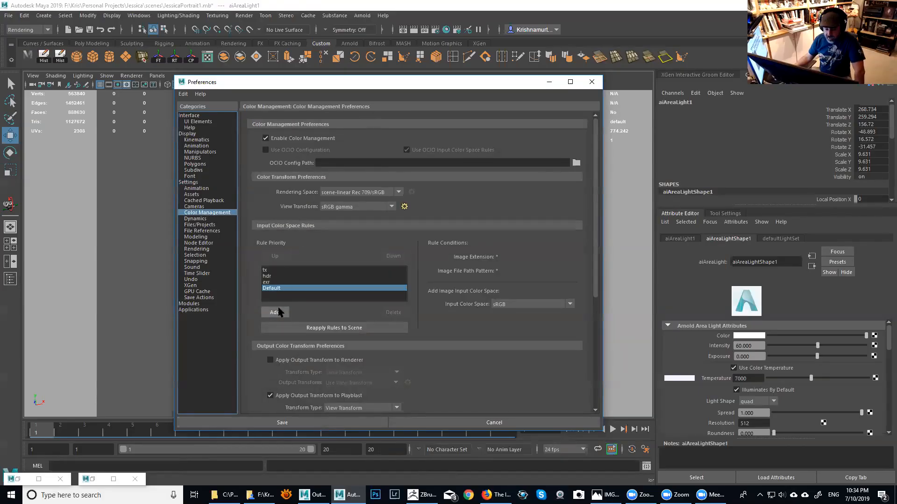
Examine the input color space rules for exr, hdr, tx and Default images and the available input color spaces.
click(268, 282)
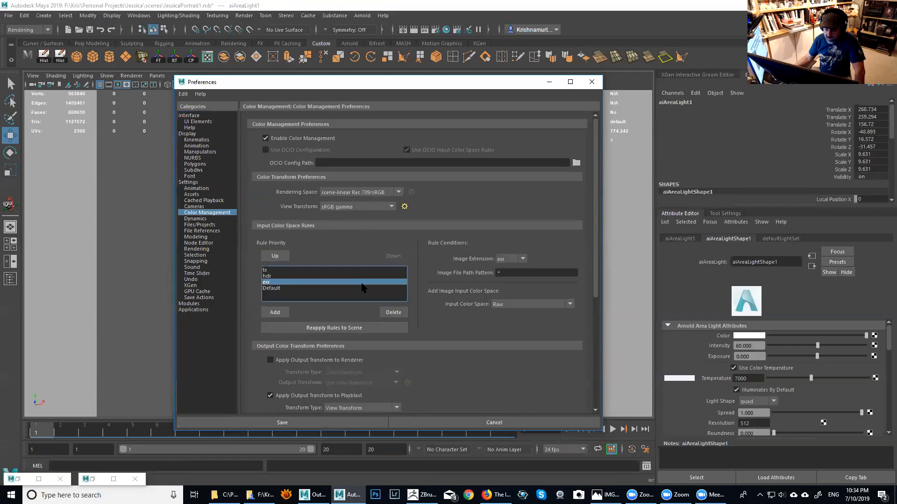
click(503, 272)
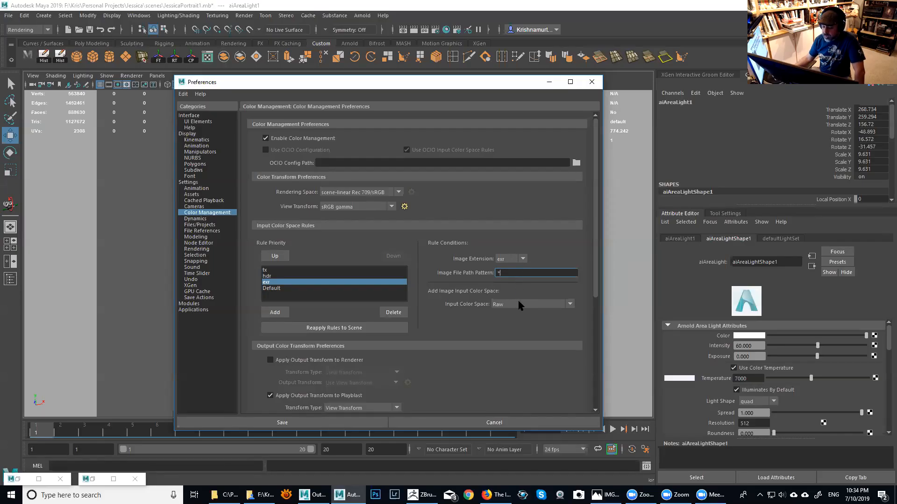
click(273, 276)
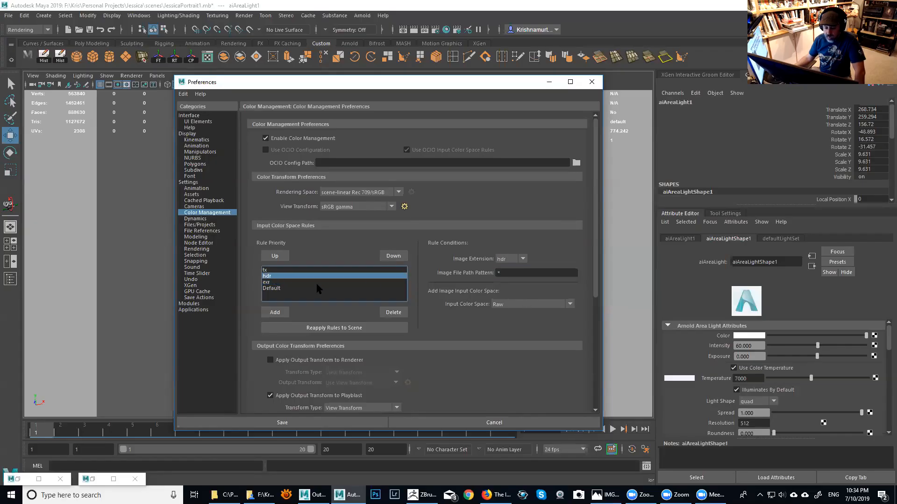
click(265, 271)
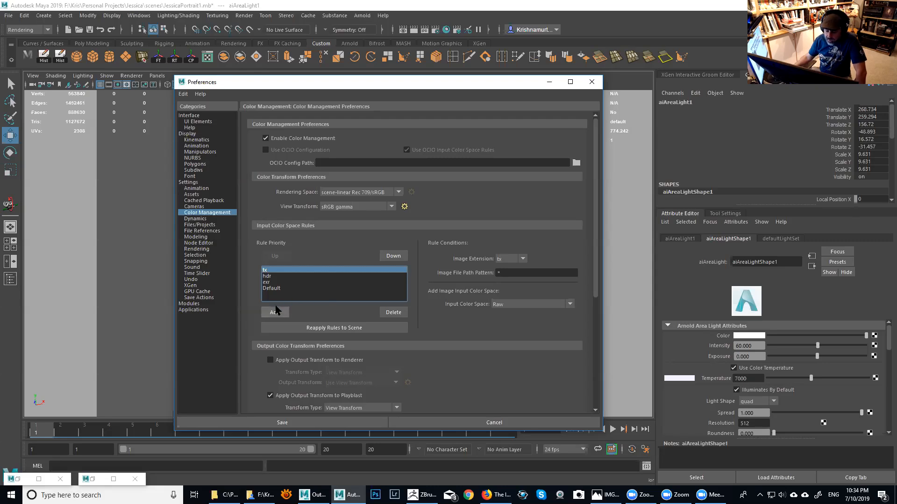
click(272, 288)
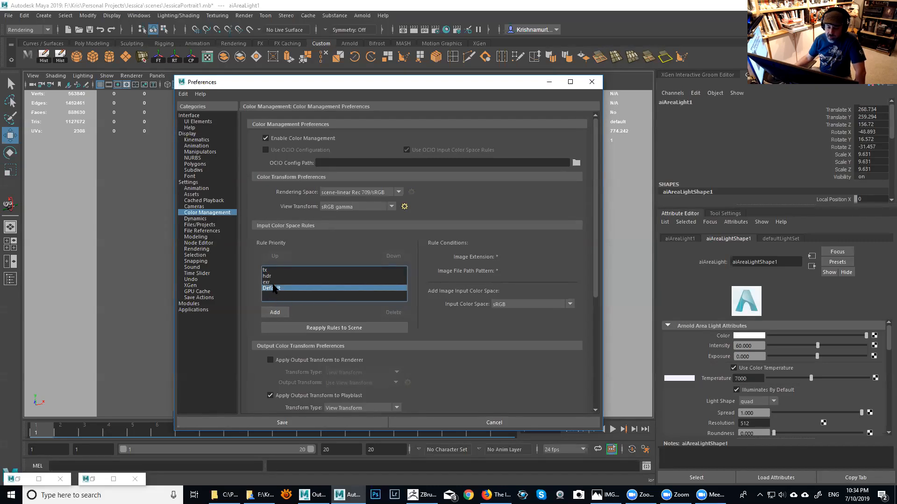
click(519, 304)
scroll(573, 373, down, 1)
click(543, 269)
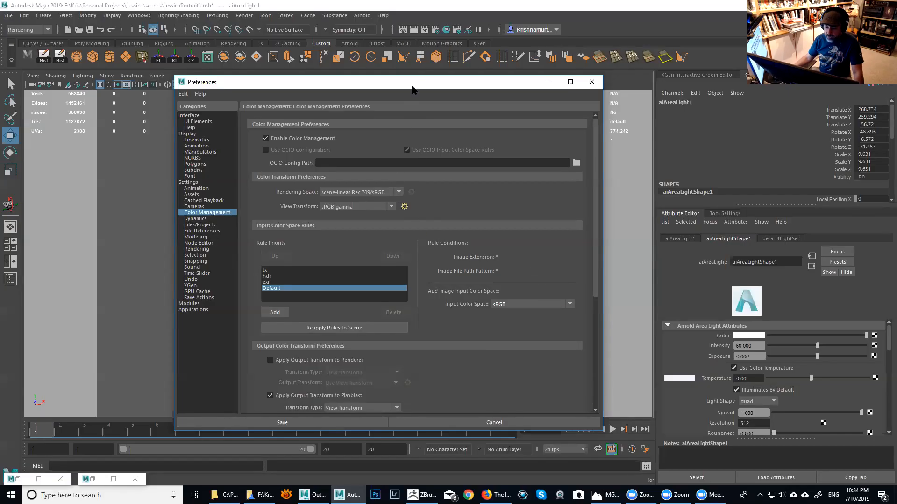
Close the preferences without saving and bring the Arnold render view back on screen.
drag(411, 83, 406, 58)
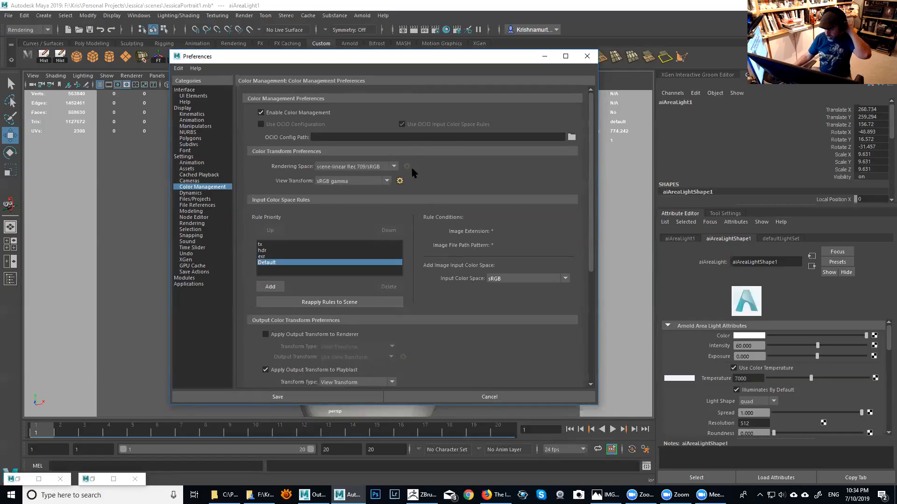
click(470, 396)
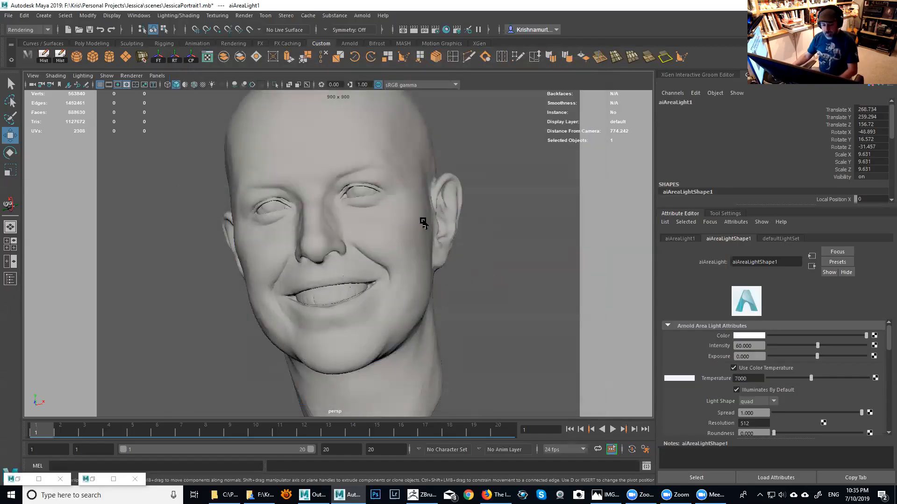
click(88, 479)
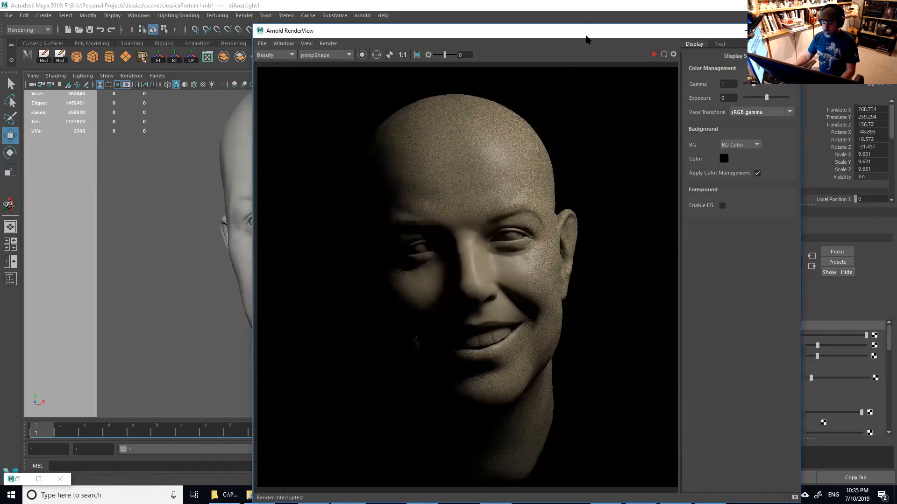
drag(583, 36, 552, 35)
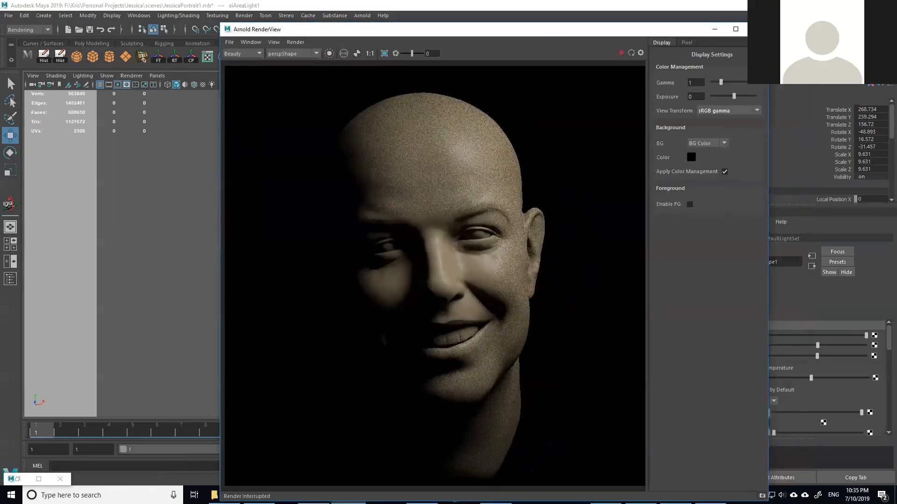
Try a gamma of 1.35 and an exposure of -0.28 on the render, and reset them to 1 and 0.
drag(723, 84, 681, 84)
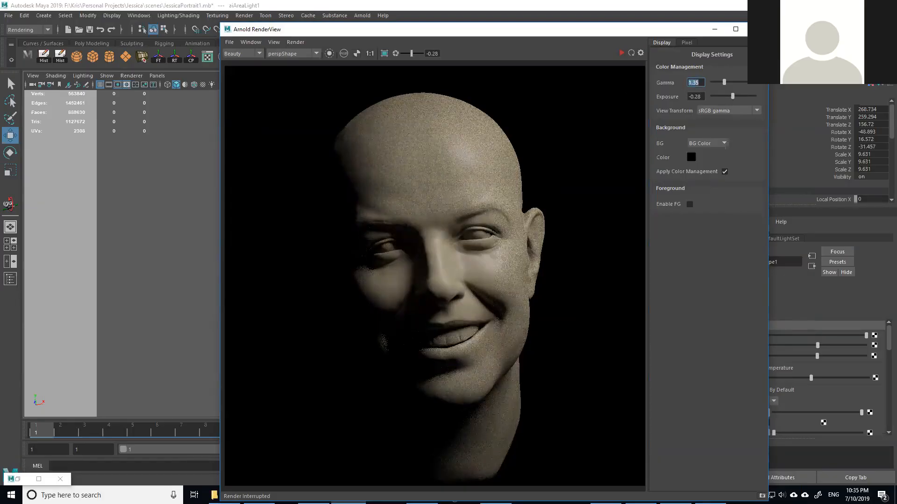
text(1)
key(Tab)
text(0)
key(Return)
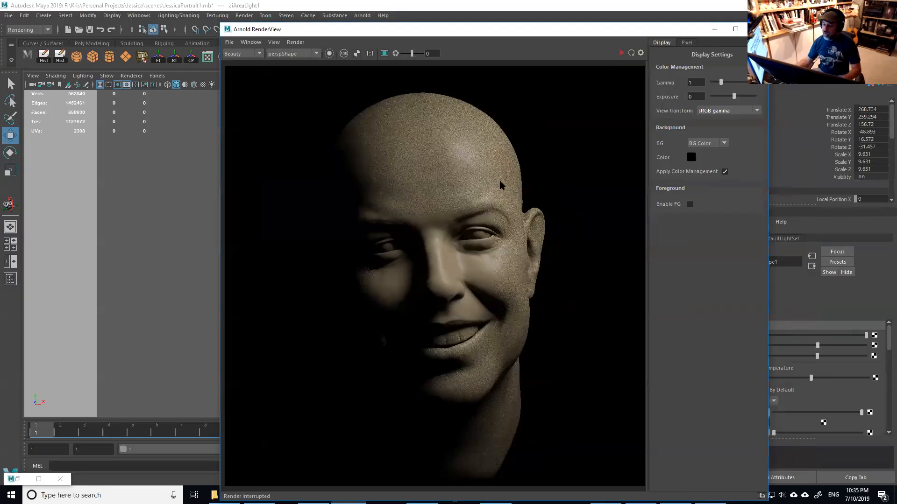
Try white and mid-grey #717171 as the render's background color and set it back to black.
click(692, 158)
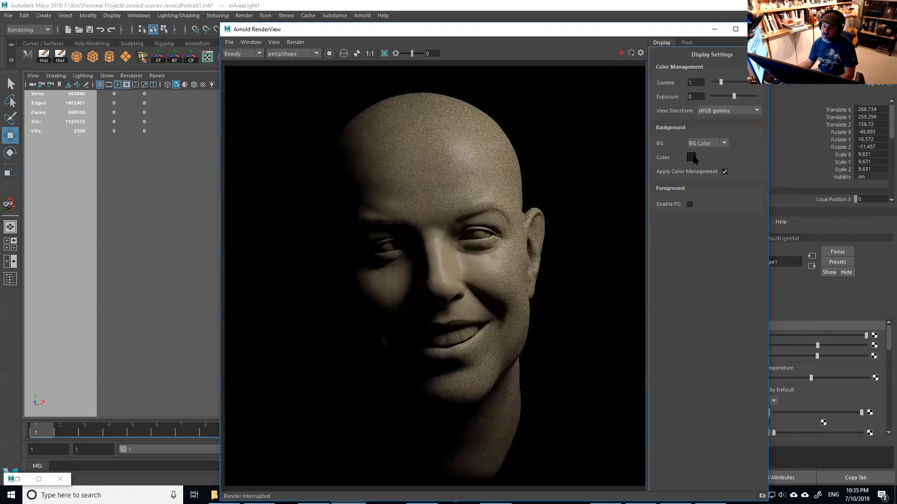
drag(602, 236, 602, 183)
click(555, 354)
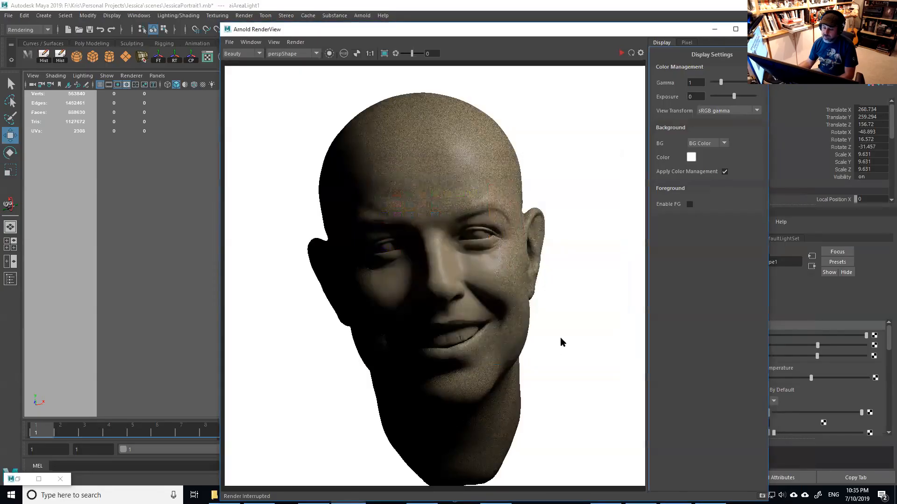
click(691, 158)
drag(610, 218, 605, 234)
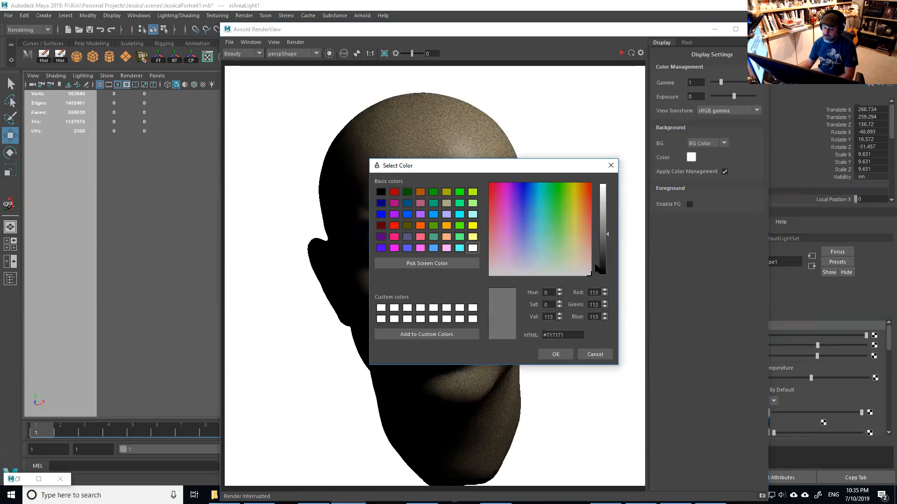
click(555, 354)
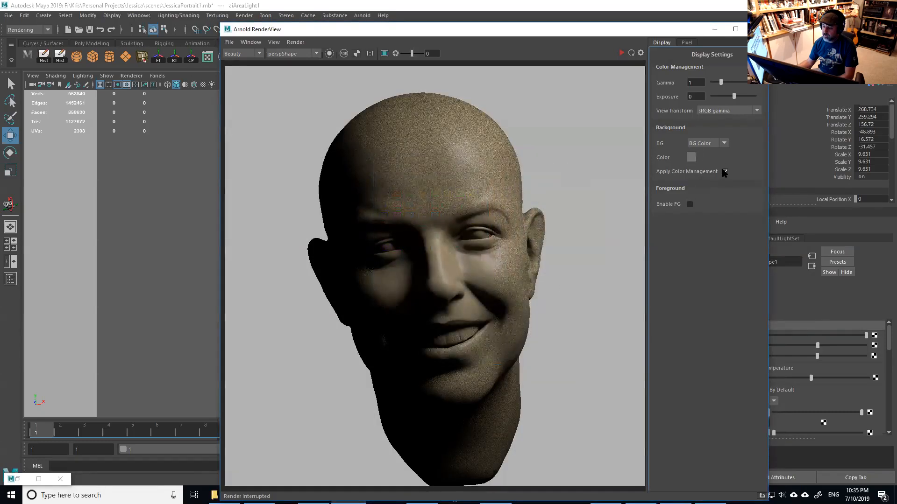
click(691, 157)
drag(606, 251, 608, 308)
click(555, 354)
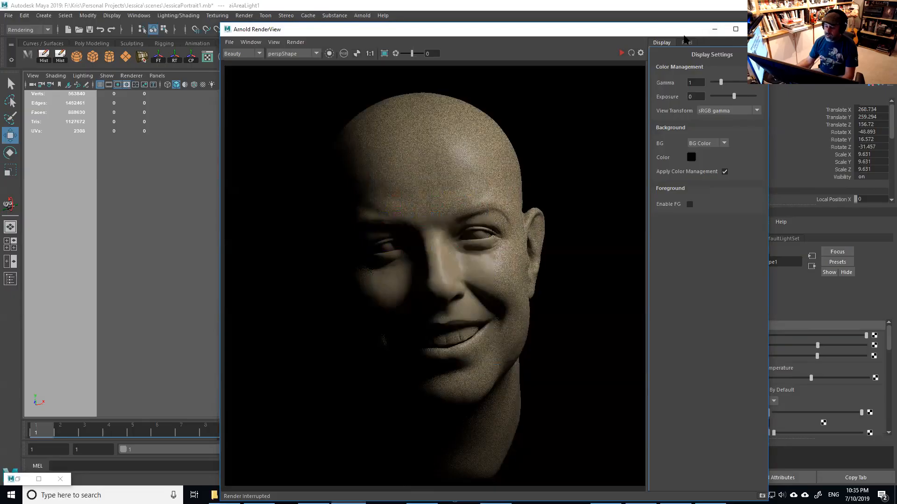
Duplicate the area light once with Duplicate Special, grouped under World and with its input connections duplicated.
drag(684, 34, 759, 44)
drag(681, 42, 826, 65)
alt+right_drag(286, 263, 148, 173)
alt+drag(238, 219, 277, 235)
alt+right_drag(277, 235, 323, 210)
alt+drag(323, 210, 350, 200)
alt+middle_drag(350, 200, 312, 216)
alt+drag(346, 198, 363, 179)
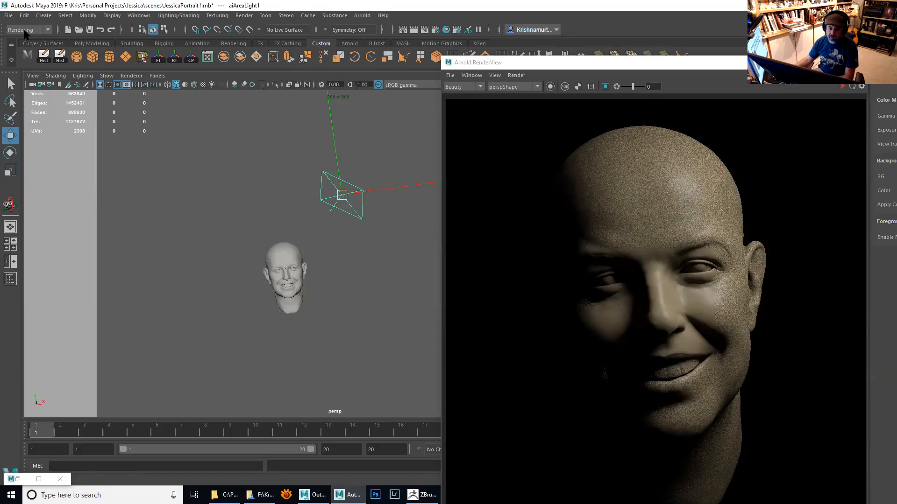
click(24, 16)
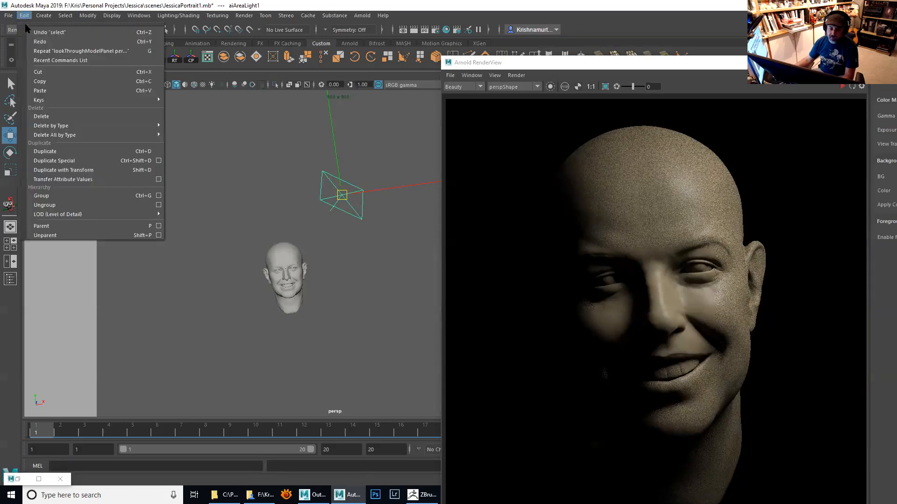
click(159, 161)
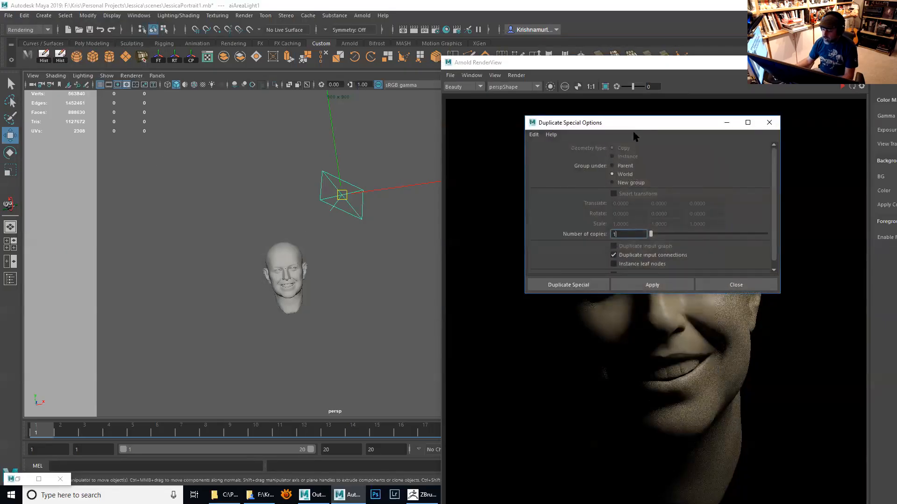
drag(630, 128, 566, 130)
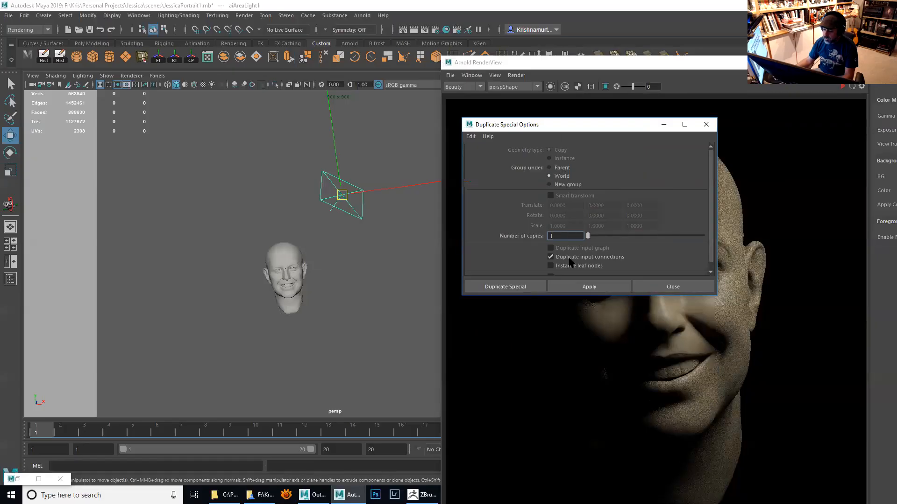
click(589, 287)
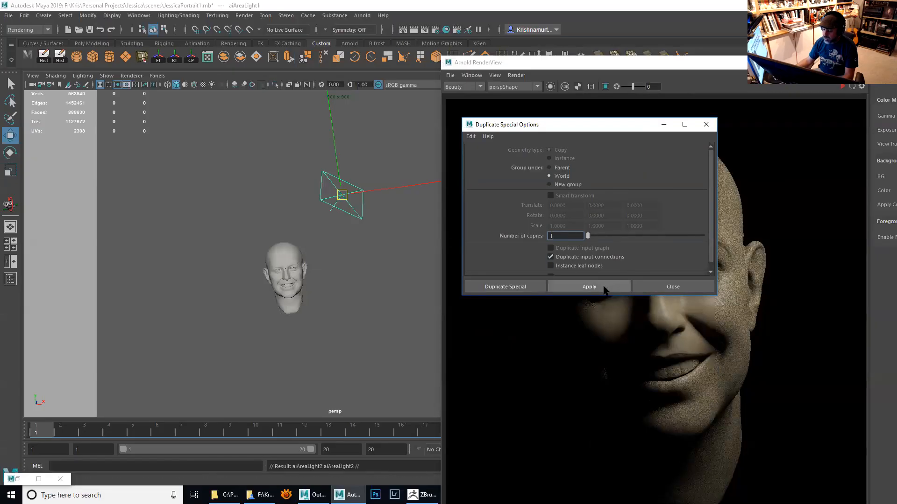
click(661, 286)
Move the duplicated area light sideways to the far side of the head, behind it.
alt+drag(401, 228, 209, 324)
key(e)
key(w)
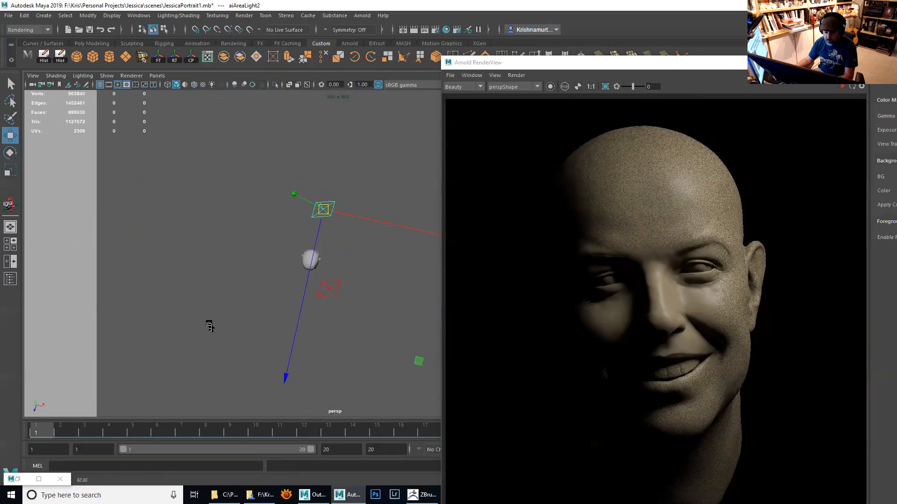
drag(327, 208, 318, 213)
Rotate the duplicated area light to about 190° around Y so that it faces the back of the head.
key(e)
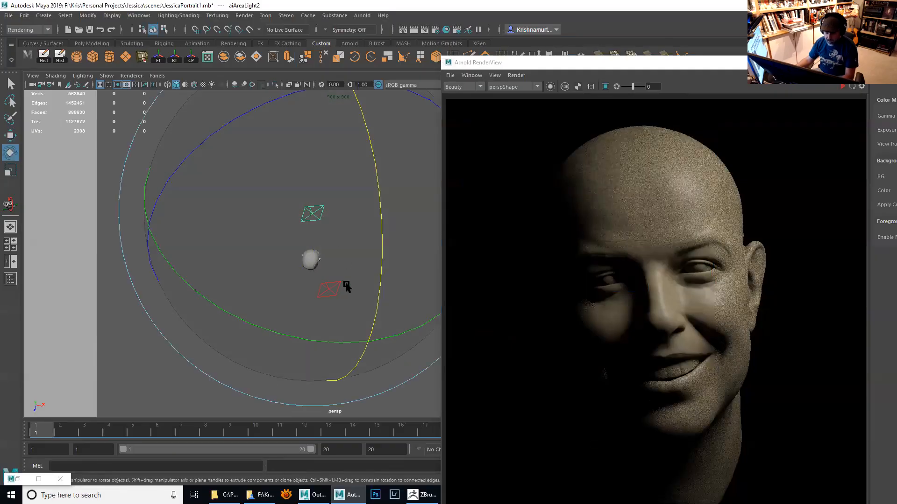
key(minus)
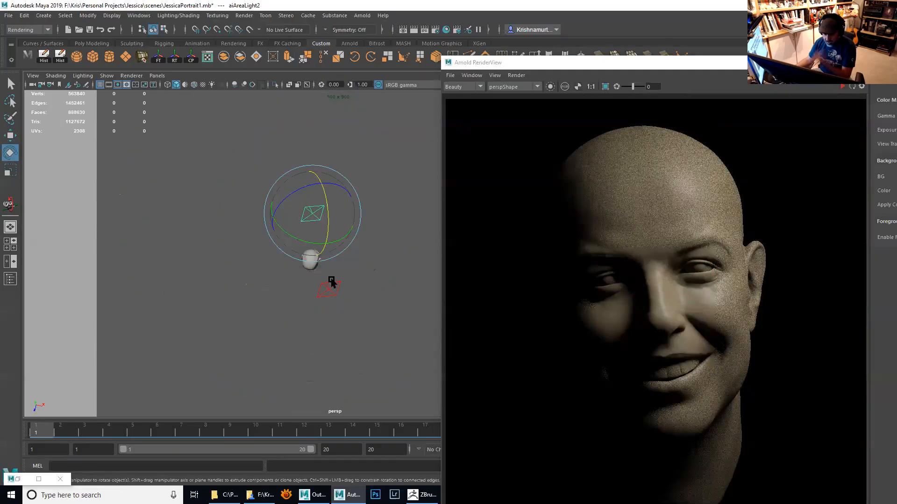
drag(307, 241, 477, 187)
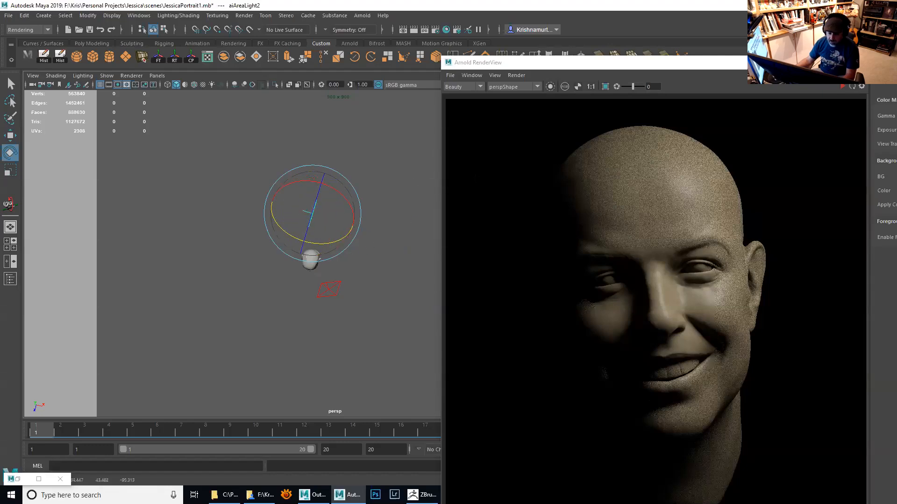
drag(313, 207, 247, 180)
drag(324, 226, 410, 237)
alt+drag(358, 256, 441, 268)
alt+drag(303, 247, 302, 241)
drag(272, 214, 271, 217)
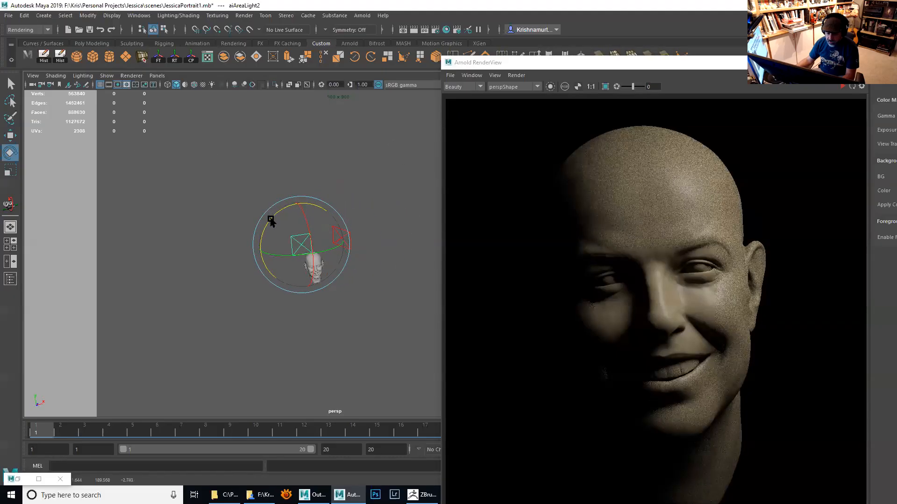
Enlarge the duplicated area light to a uniform scale of about 32 and start the Arnold render of the head.
key(r)
drag(301, 245, 312, 280)
key(w)
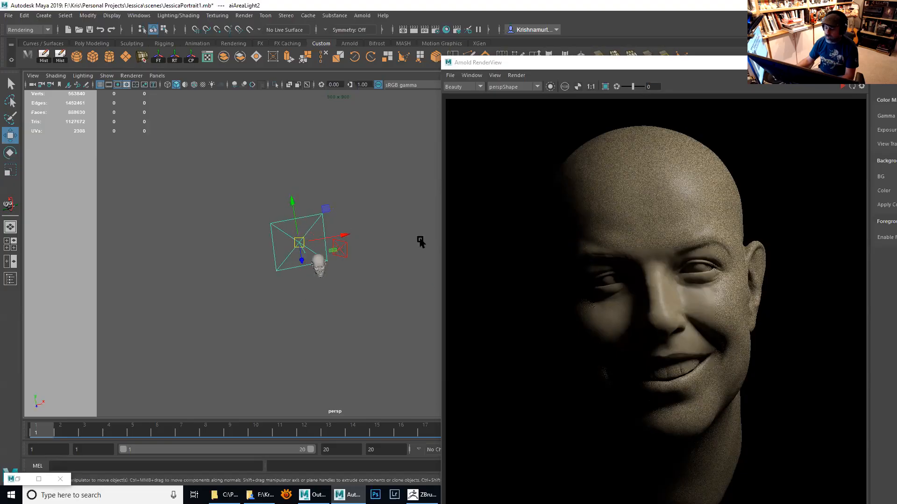
alt+right_drag(327, 299, 403, 324)
mouse_move(334, 286)
alt+mouse_down()
mouse_move(332, 266)
mouse_move(327, 276)
alt+mouse_up()
alt+middle_drag(317, 280, 386, 239)
alt+right_drag(386, 240, 442, 308)
click(843, 87)
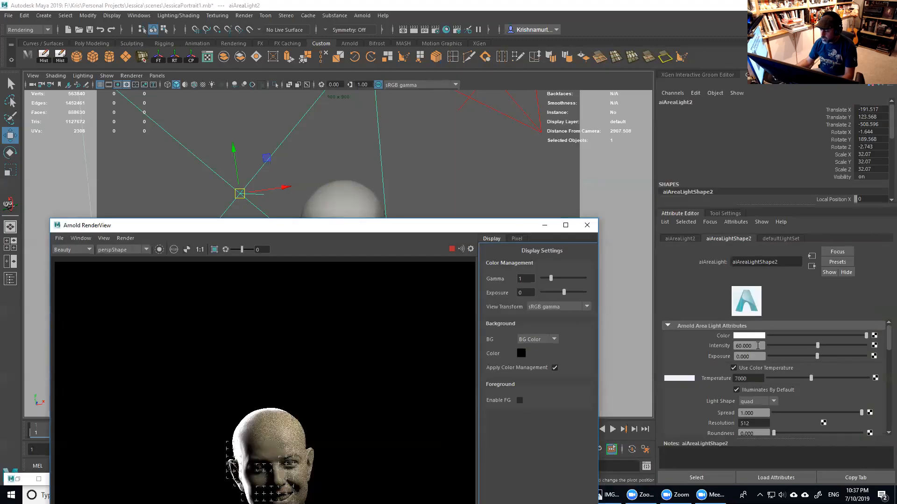
Set the second area light's intensity to 1 and frame the whole head in the Arnold render.
click(757, 346)
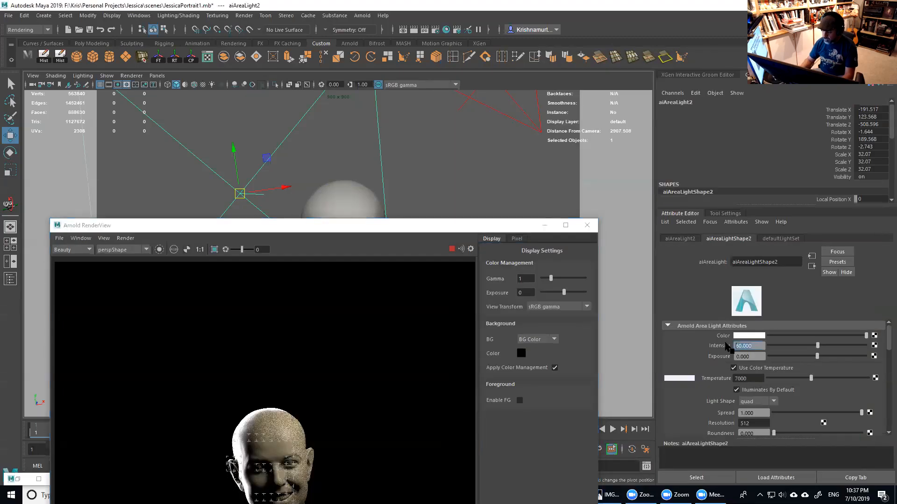
text(1)
key(Return)
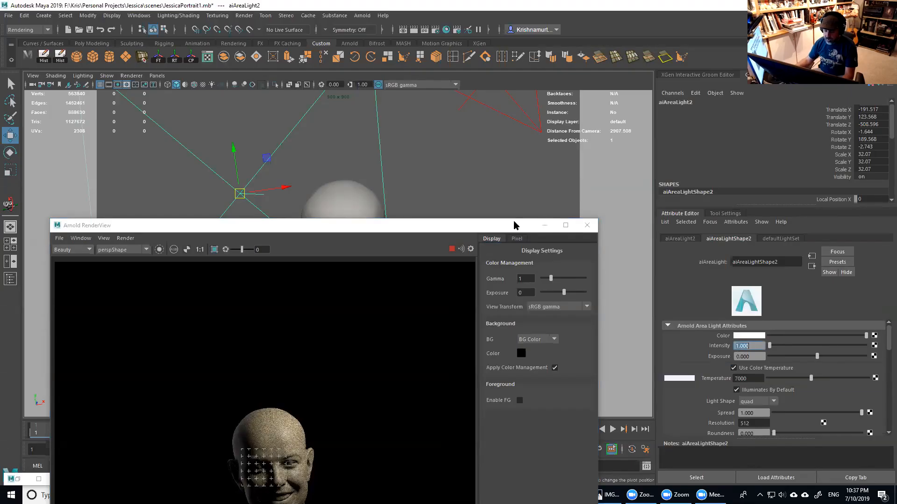
drag(514, 225, 662, 80)
alt+right_drag(184, 274, 244, 274)
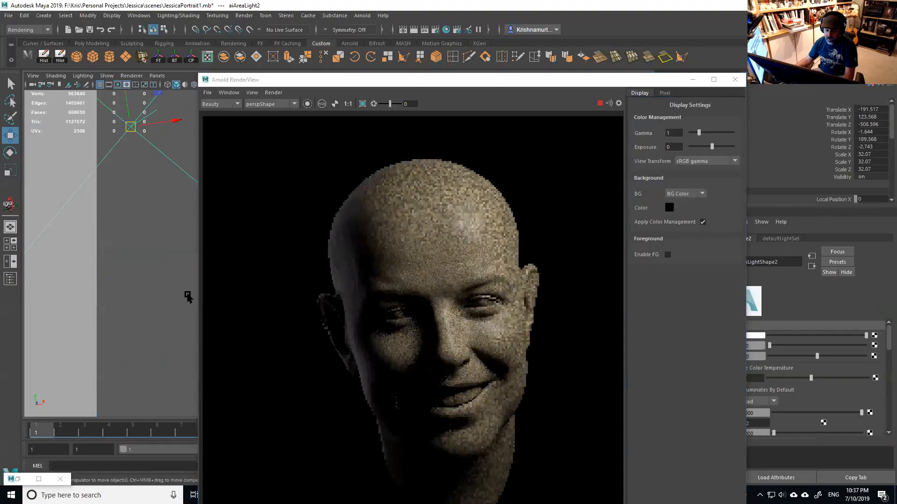
alt+right_drag(132, 250, 100, 216)
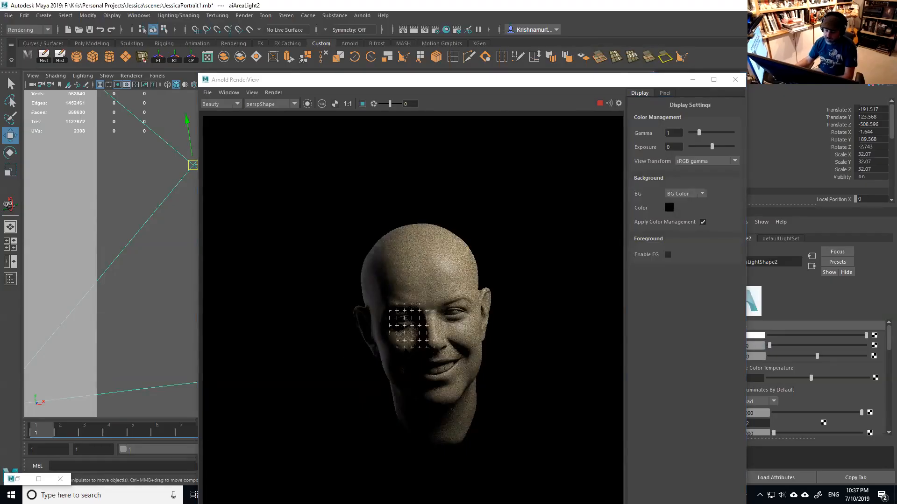
click(609, 85)
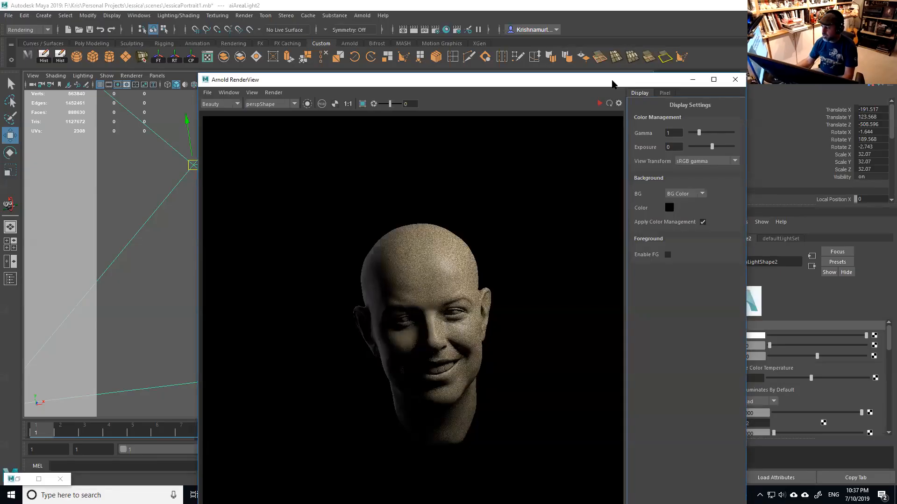
key(super+shift+Right)
alt+drag(410, 315, 393, 310)
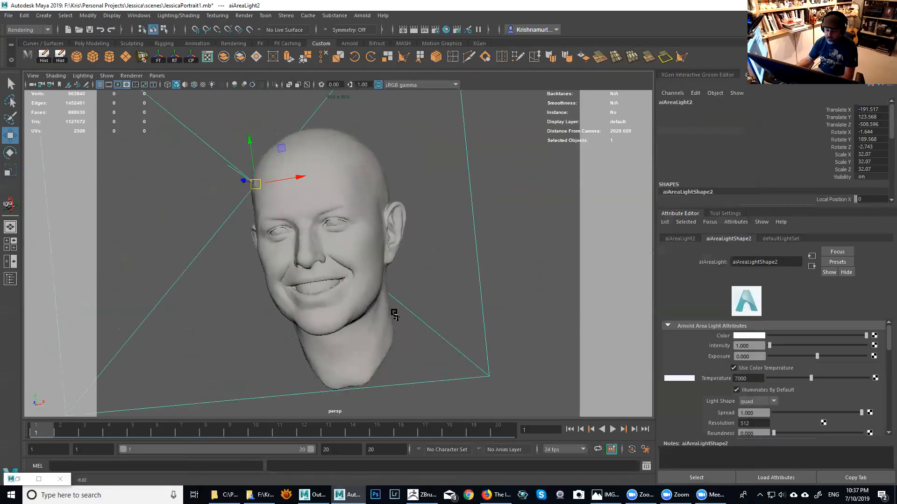
Switch to Firefox, go to hdrihaven.com and open the Indoor category of its HDRIs.
key(alt+Tab)
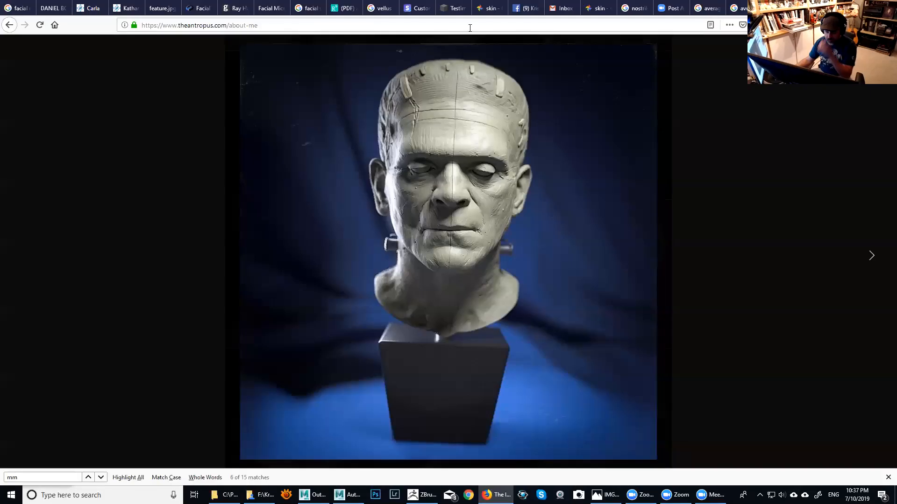
click(461, 25)
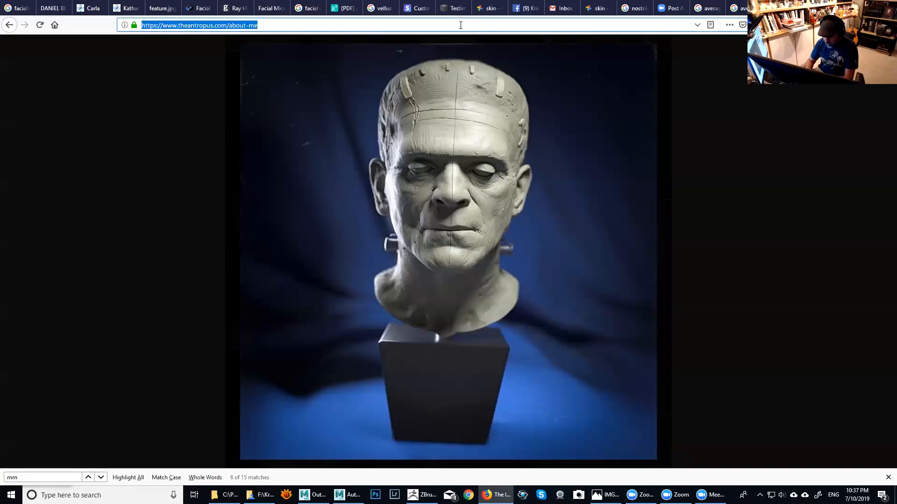
text(hdrihaven.com/)
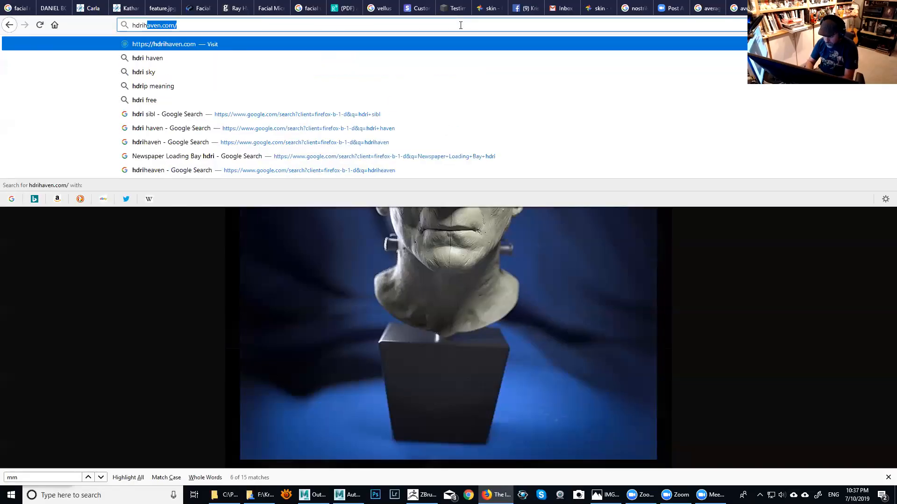
key(Return)
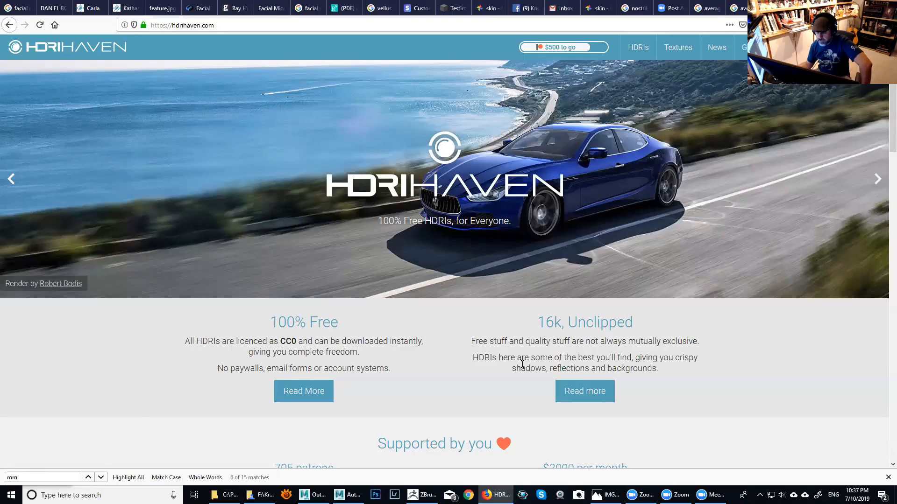
scroll(522, 364, down, 3)
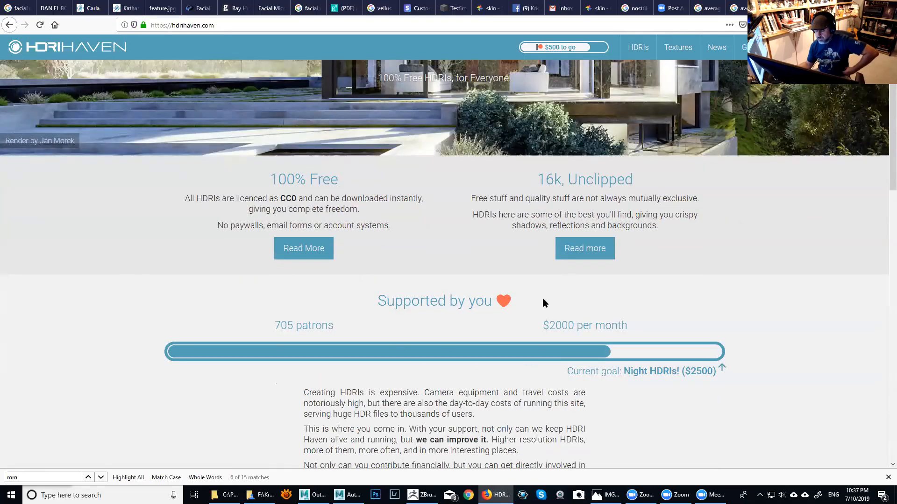
scroll(555, 252, up, 3)
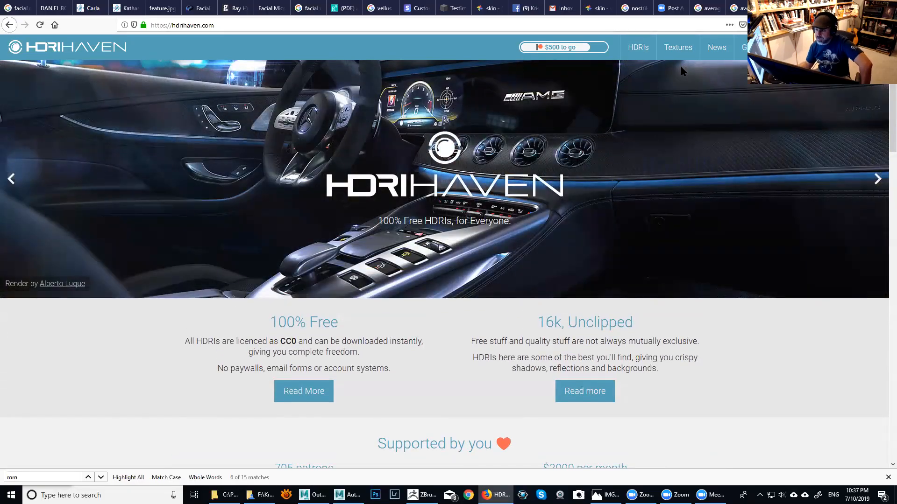
click(636, 48)
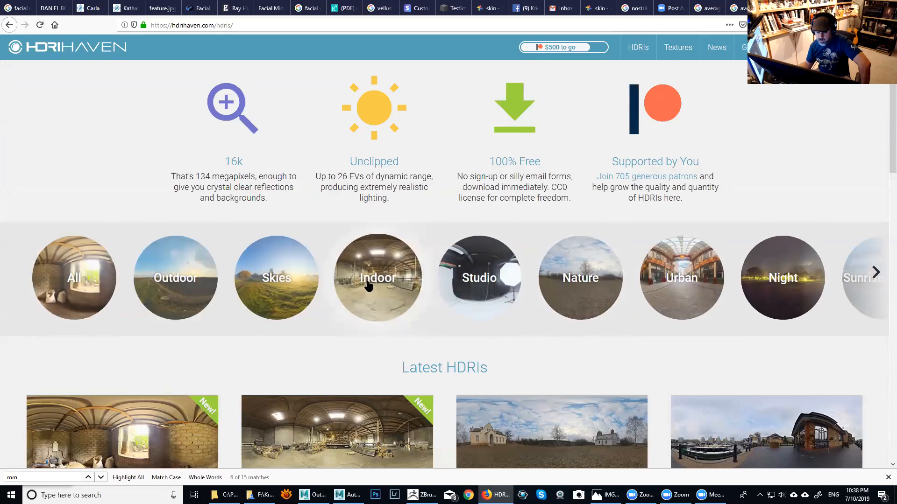
click(391, 281)
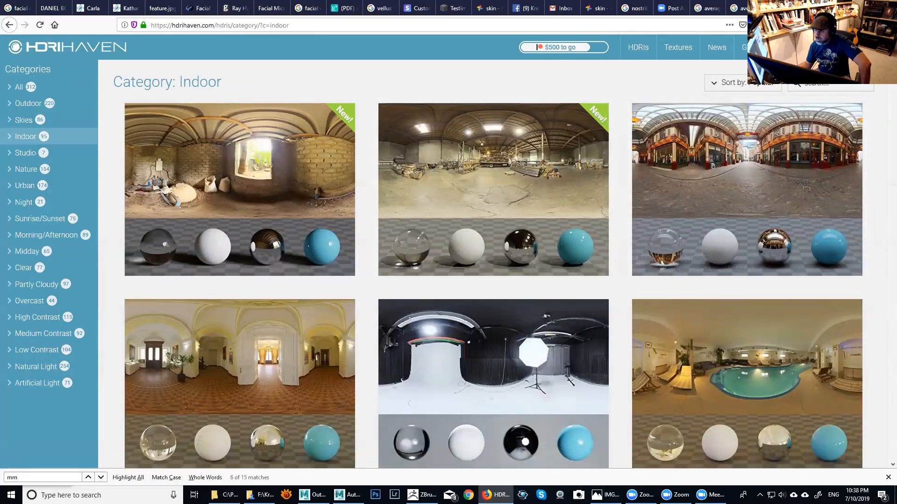
Browse the Indoor category for an HDRI environment suited to lighting the portrait.
scroll(493, 264, down, 1)
scroll(494, 264, up, 1)
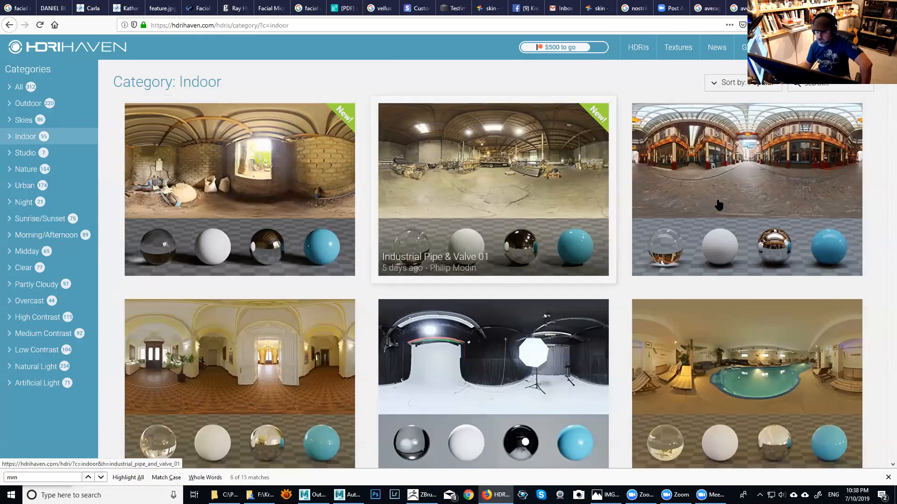
scroll(503, 242, down, 8)
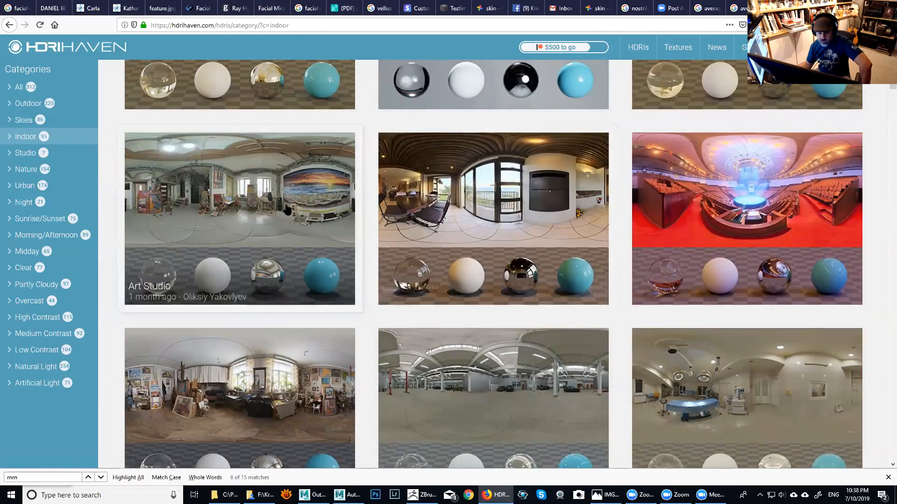
scroll(244, 217, down, 2)
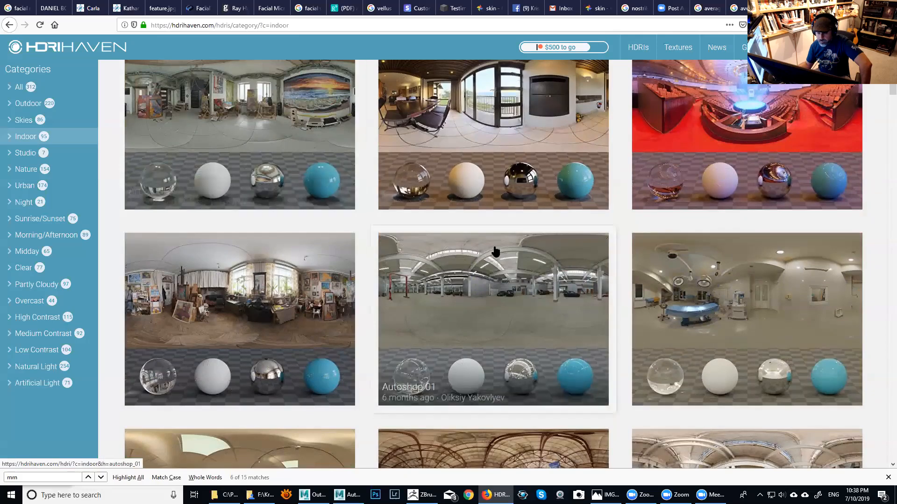
scroll(490, 252, down, 1)
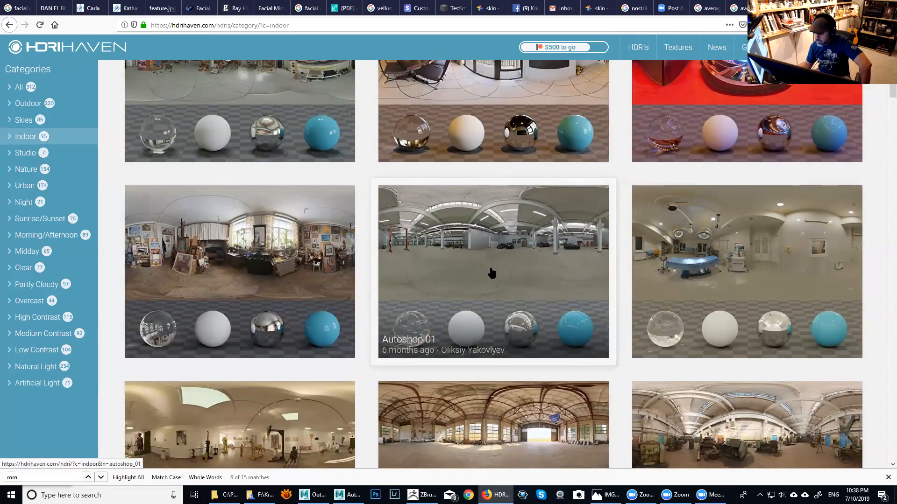
scroll(483, 267, down, 2)
scroll(523, 240, down, 5)
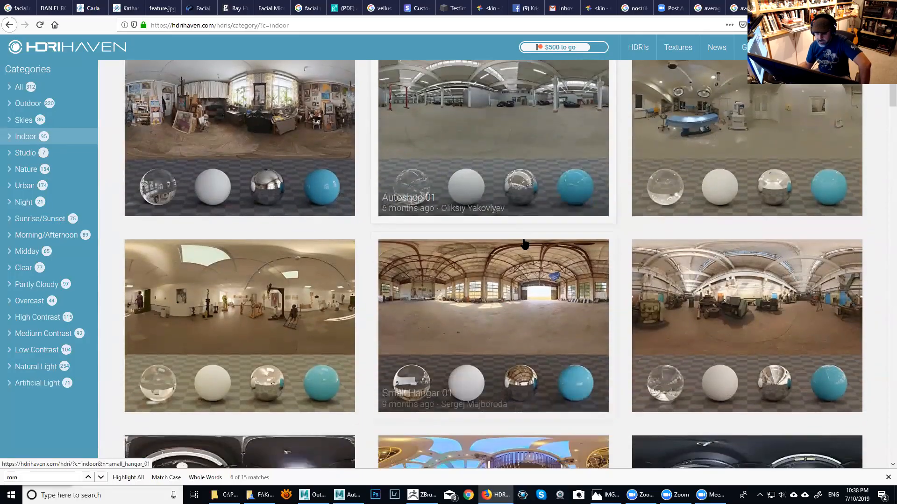
scroll(555, 266, down, 2)
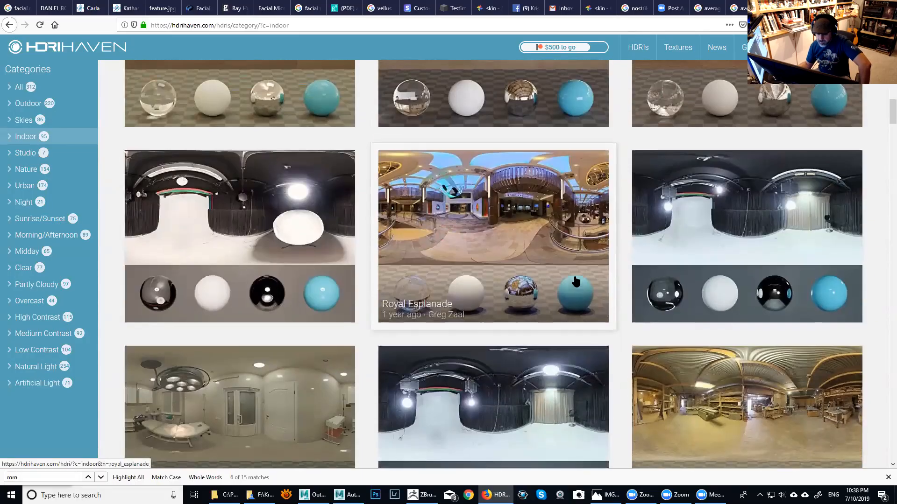
scroll(601, 294, down, 4)
scroll(602, 294, down, 8)
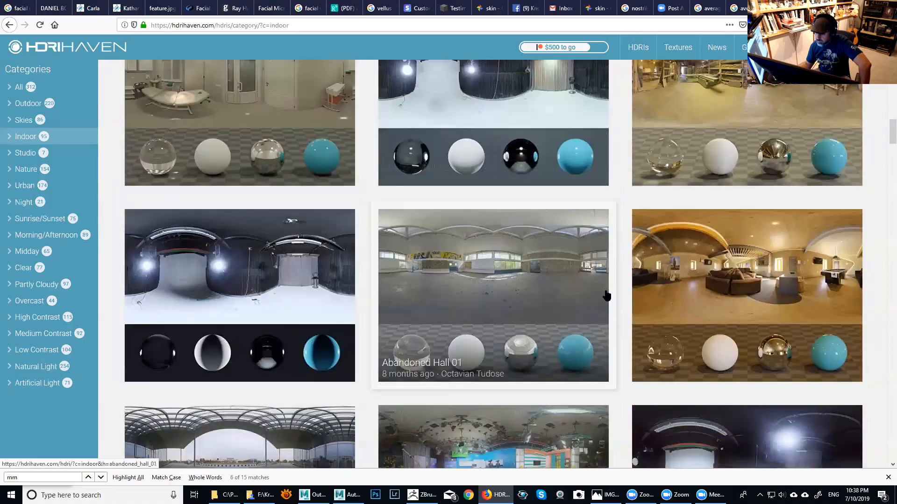
scroll(607, 295, down, 4)
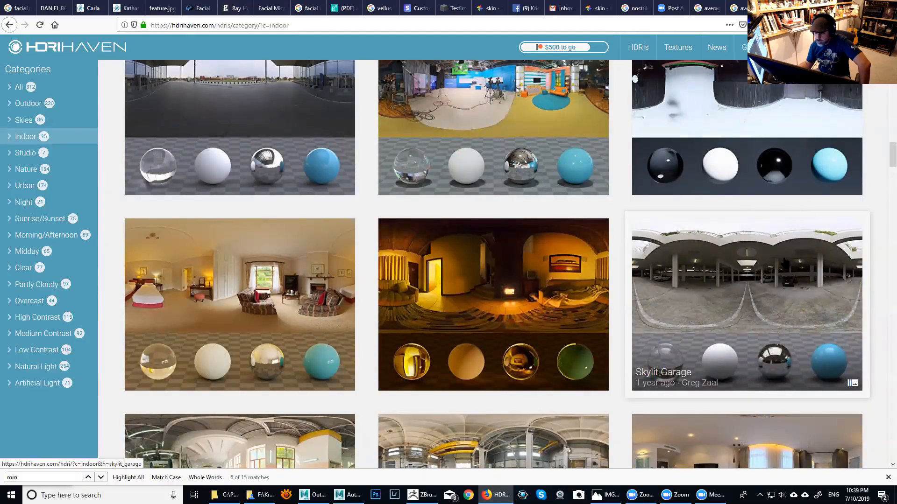
scroll(879, 170, down, 2)
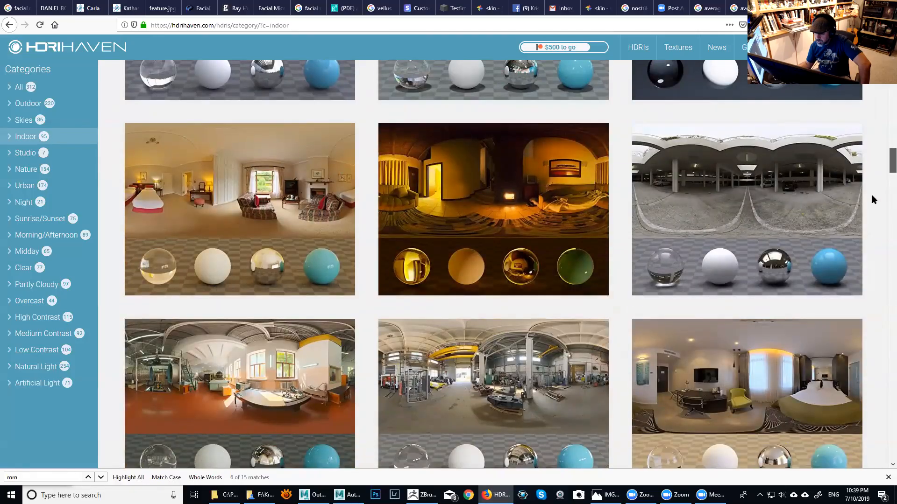
scroll(880, 163, down, 4)
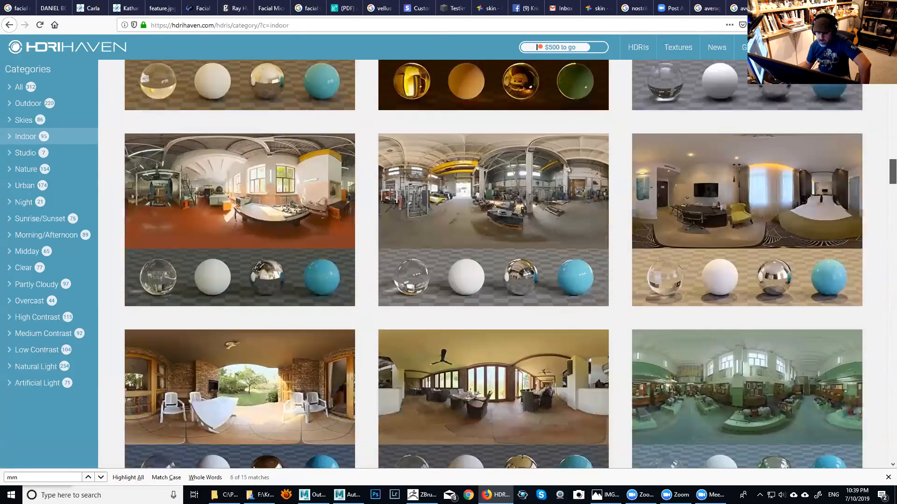
scroll(880, 166, down, 3)
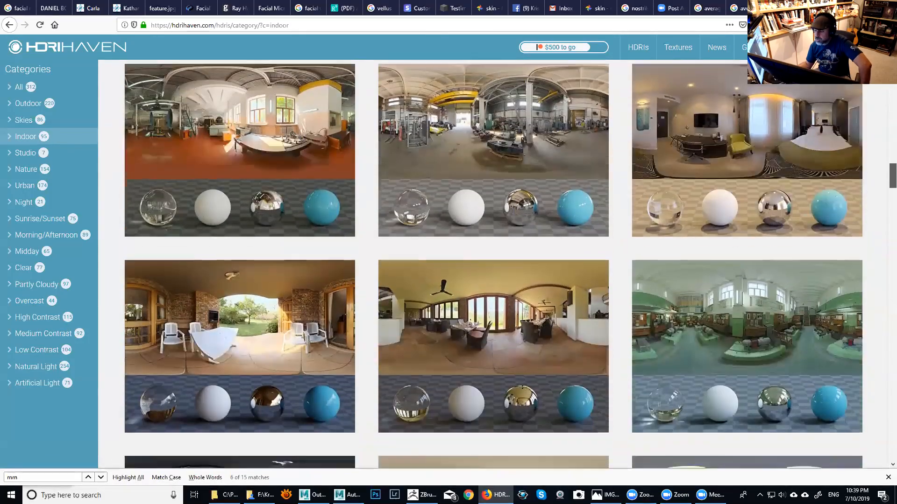
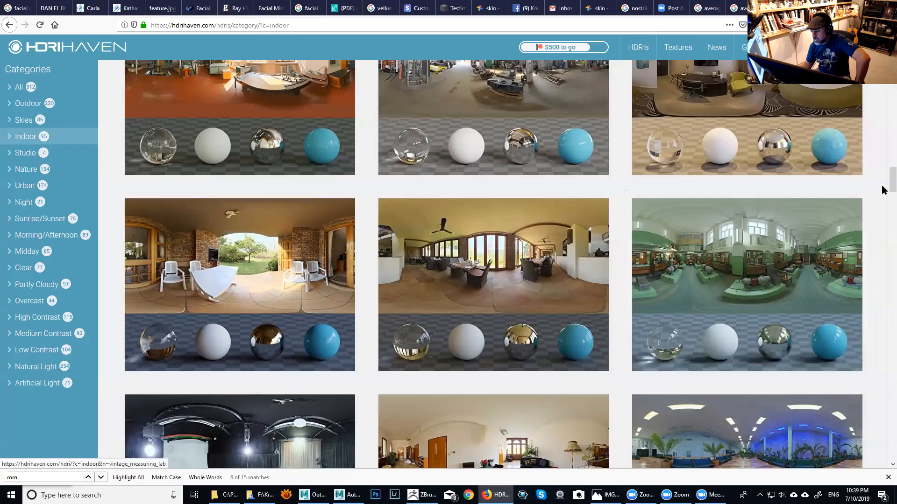
scroll(883, 187, down, 3)
scroll(883, 192, up, 1)
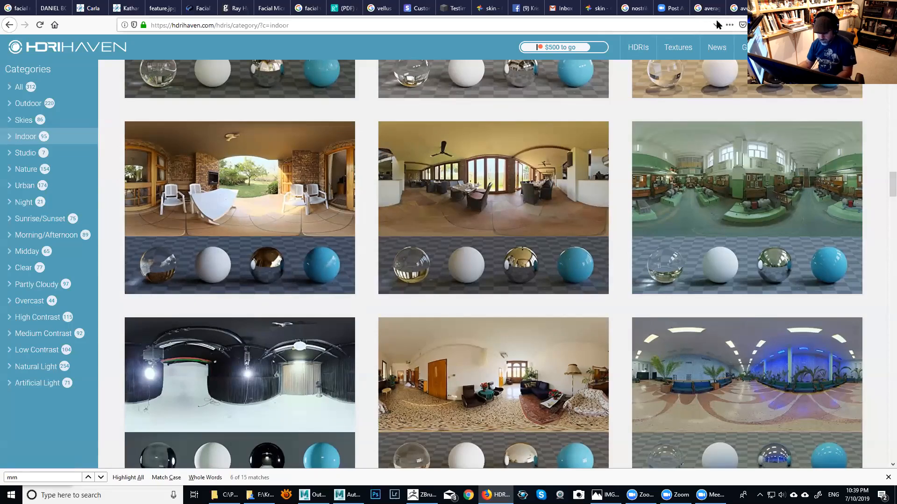
Open Instagram in a new tab and view the own profile's portrait post of the smiling bald man with glasses.
key(ctrl+t)
click(414, 160)
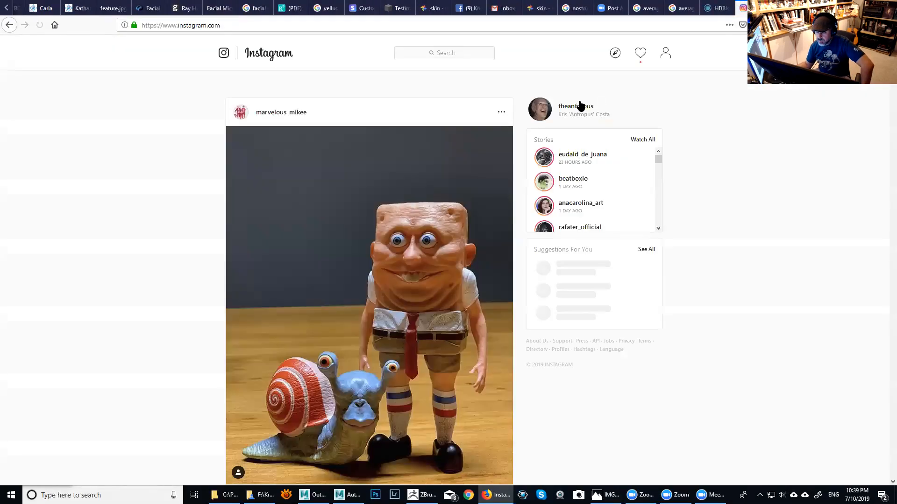
click(576, 107)
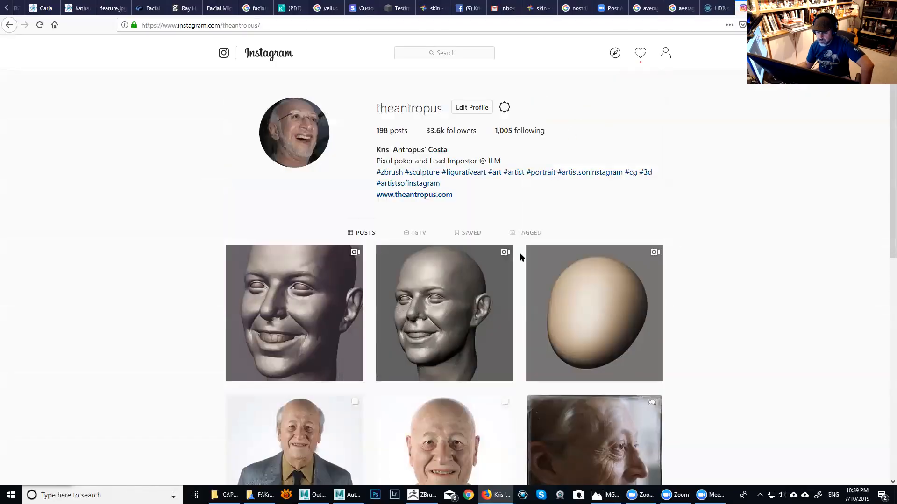
scroll(537, 275, down, 3)
scroll(551, 293, down, 15)
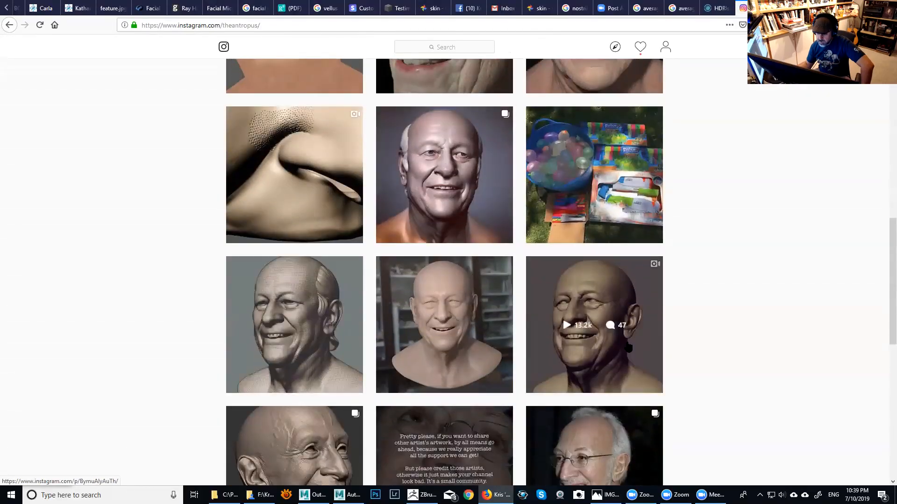
scroll(663, 378, down, 9)
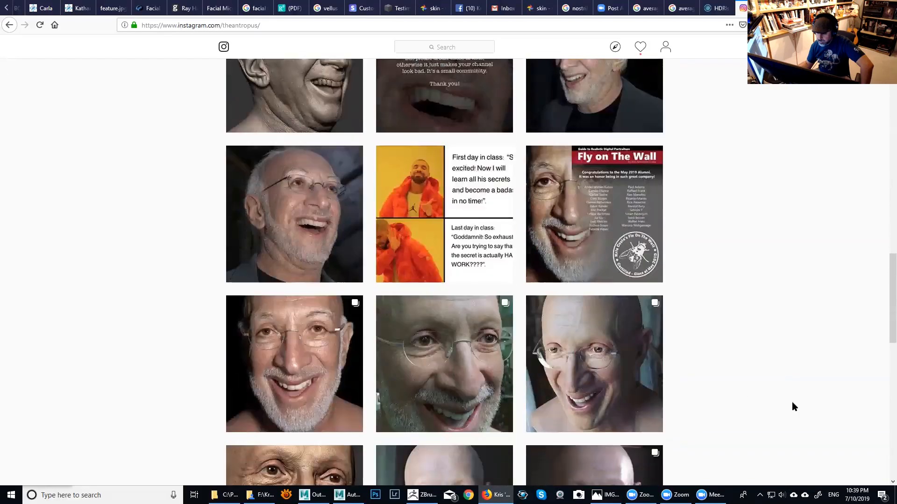
scroll(800, 398, down, 3)
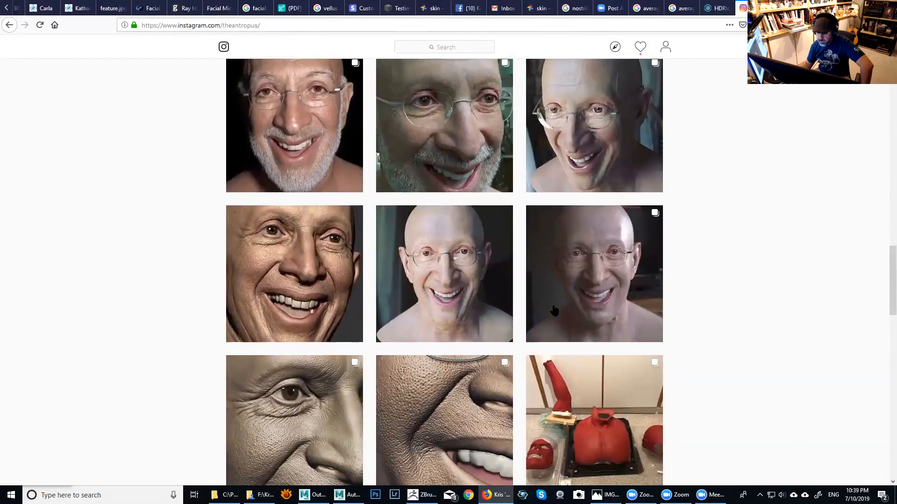
click(482, 274)
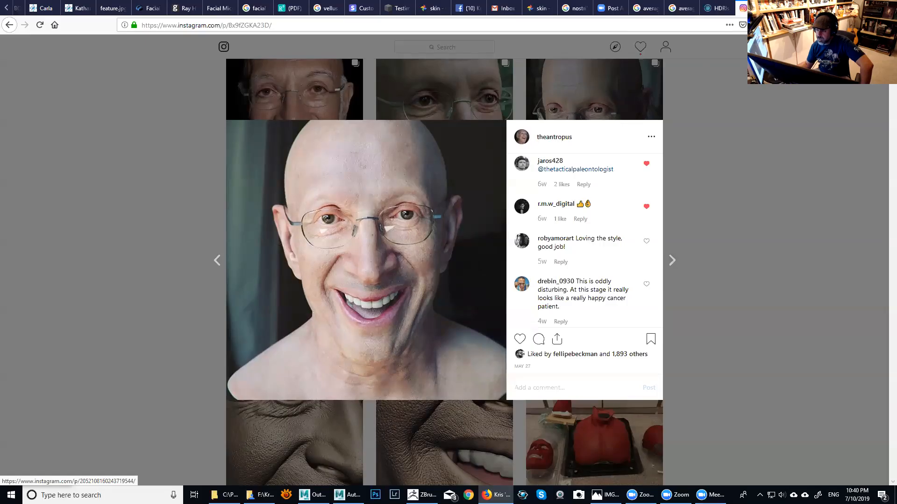
Close the Instagram post, return to the HDRI Haven tab and open the Veranda HDRI's page at its download options.
click(877, 46)
click(717, 8)
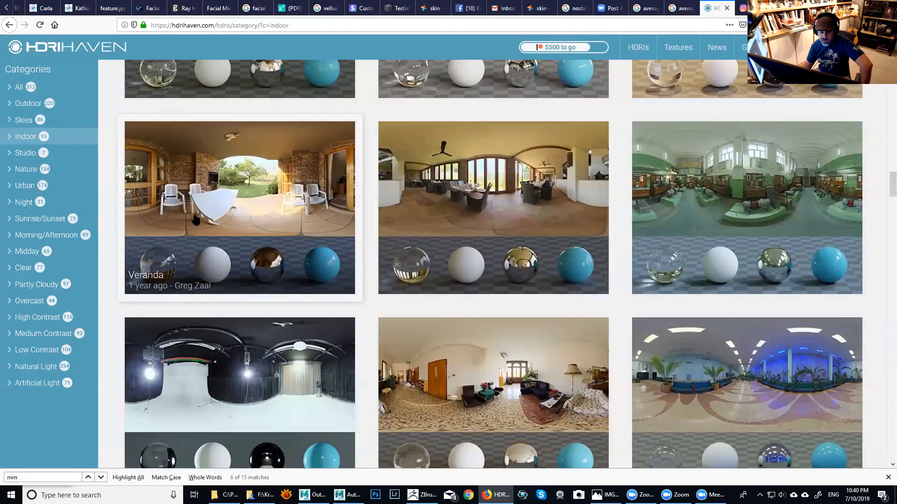
scroll(513, 280, down, 6)
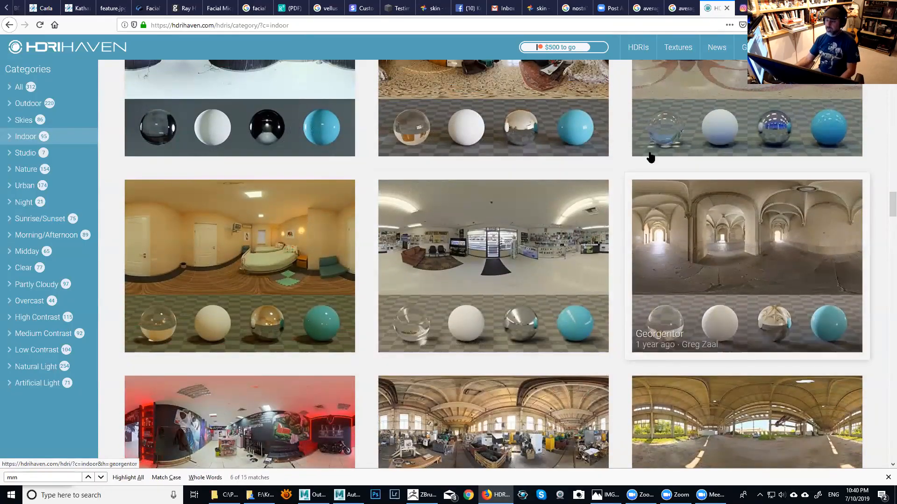
key(alt+Tab)
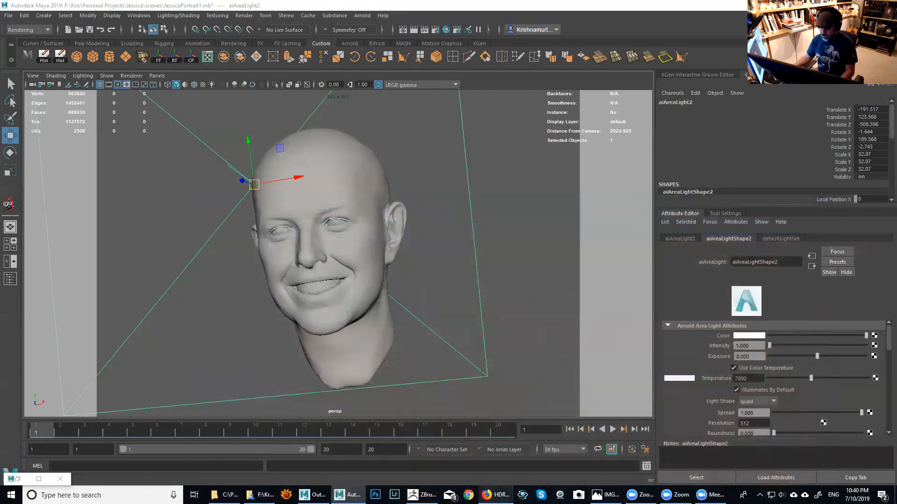
key(alt+Tab)
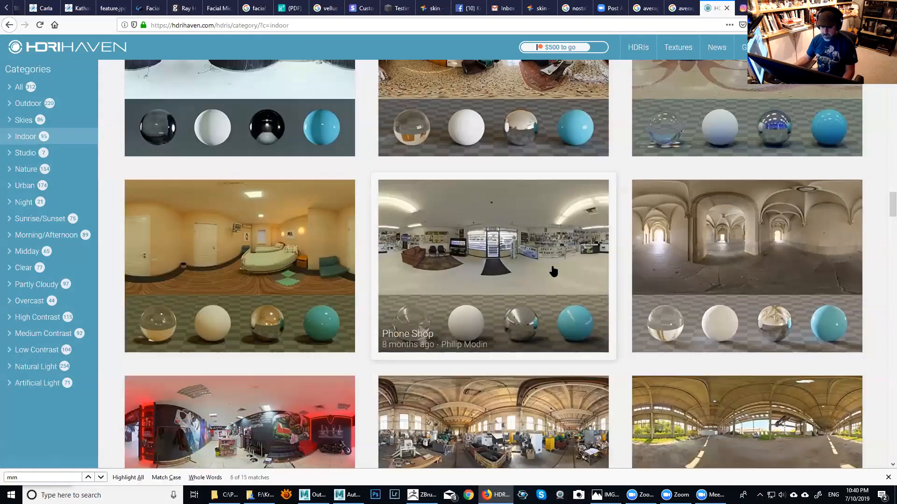
scroll(553, 273, up, 5)
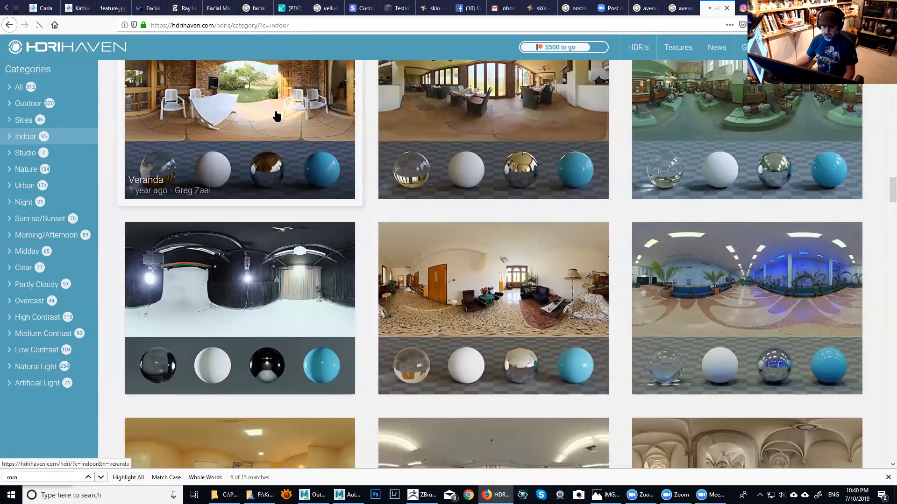
click(277, 116)
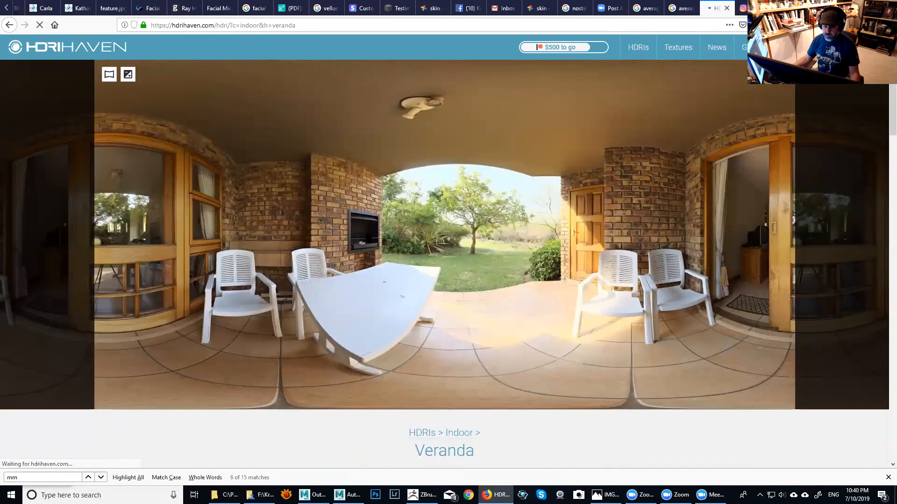
scroll(579, 327, down, 8)
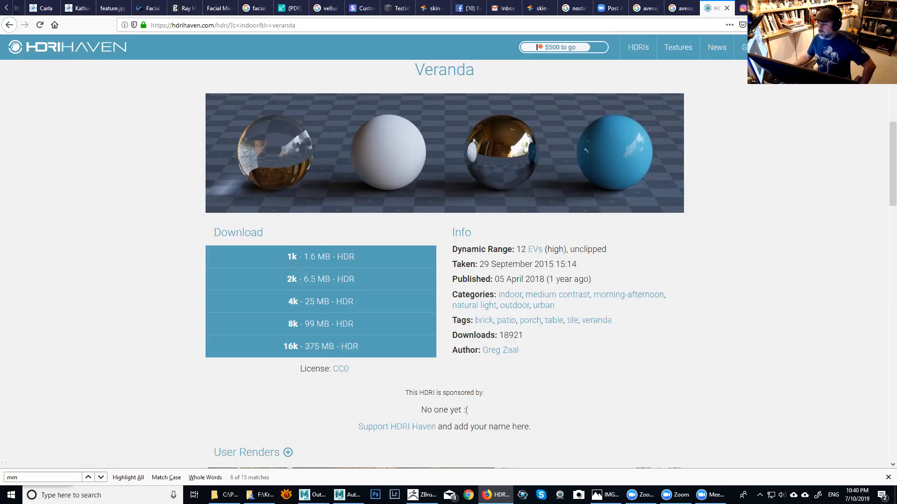
Switch to Maya and add an Arnold skydome light to the head scene.
key(alt+Tab)
scroll(472, 250, down, 3)
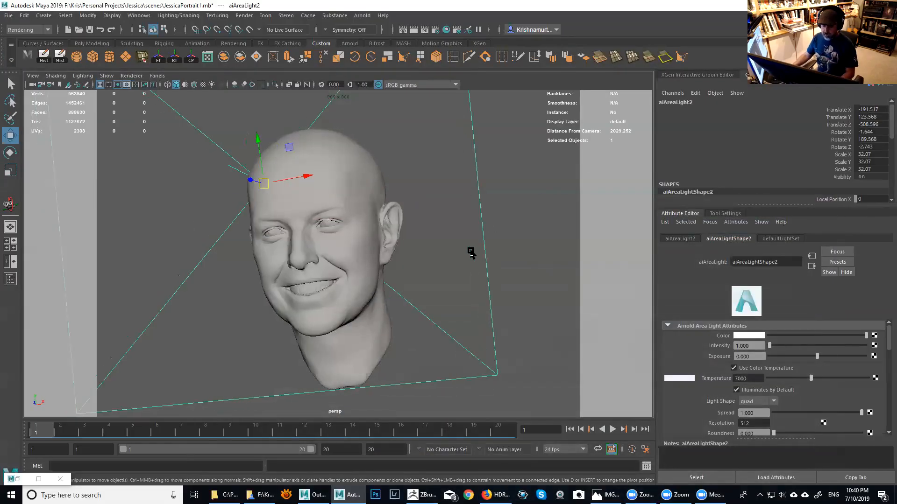
alt+drag(428, 228, 436, 134)
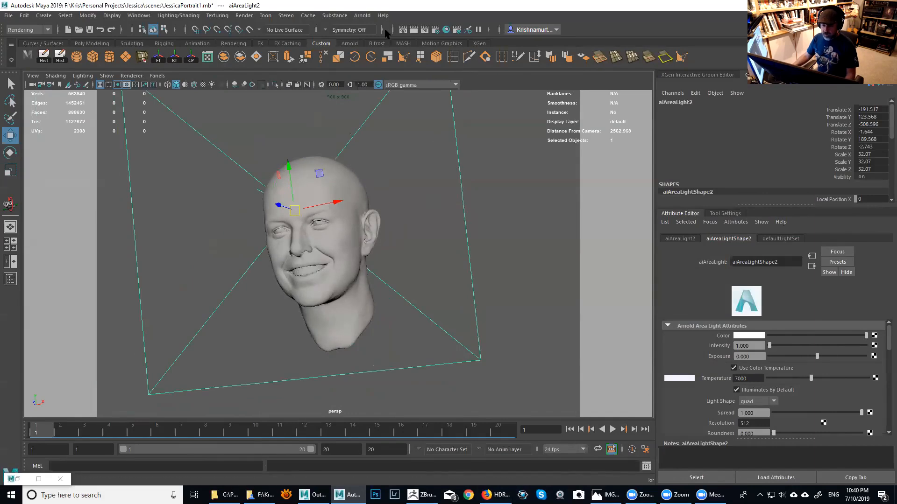
click(365, 17)
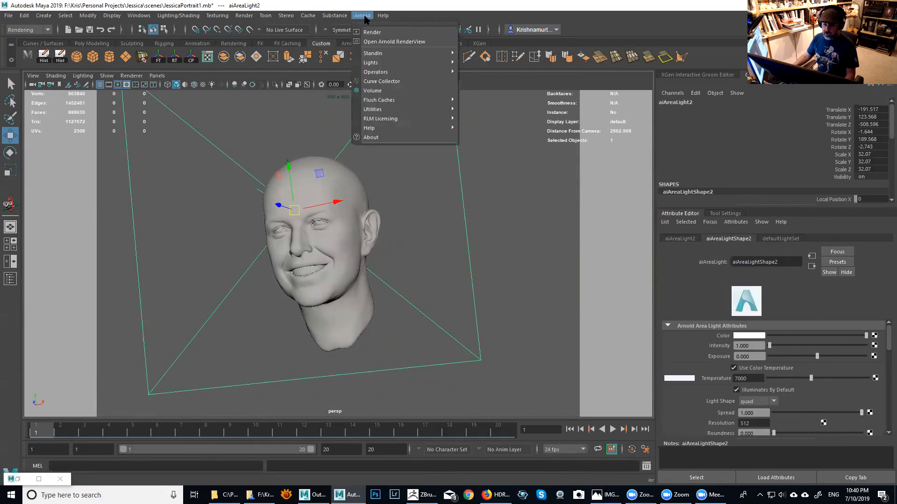
mouse_move(378, 63)
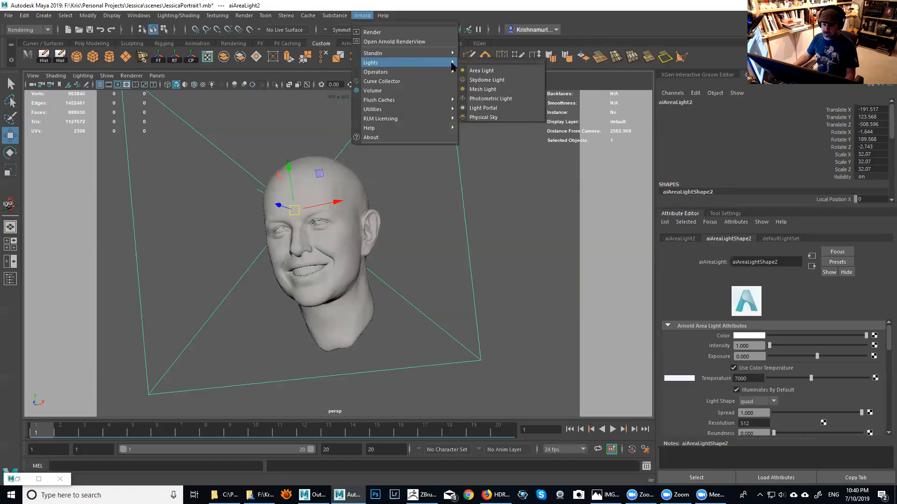
click(496, 83)
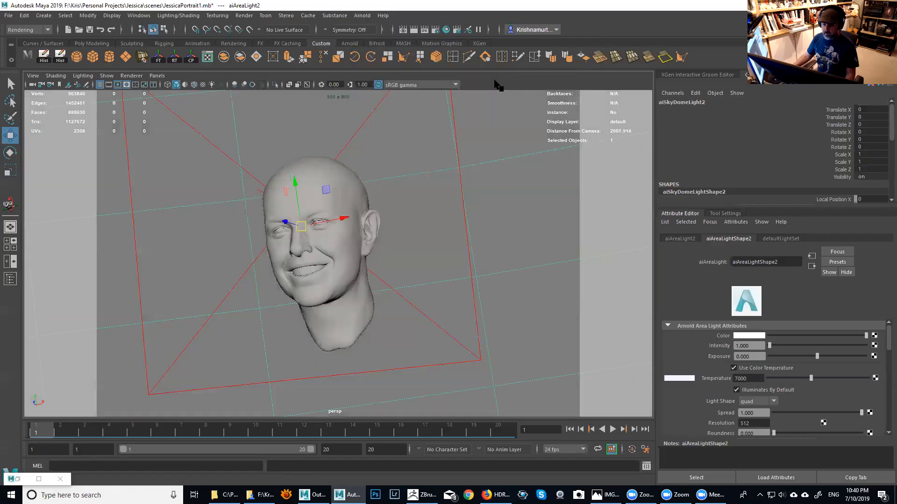
Widen the attribute area, set the new skydome light's resolution to 4096 and turn off Normalize.
scroll(407, 224, down, 5)
alt+right_drag(406, 221, 234, 163)
alt+drag(467, 262, 491, 294)
alt+right_drag(490, 294, 663, 341)
alt+right_drag(416, 246, 567, 362)
alt+right_drag(388, 267, 504, 346)
alt+right_drag(379, 228, 430, 265)
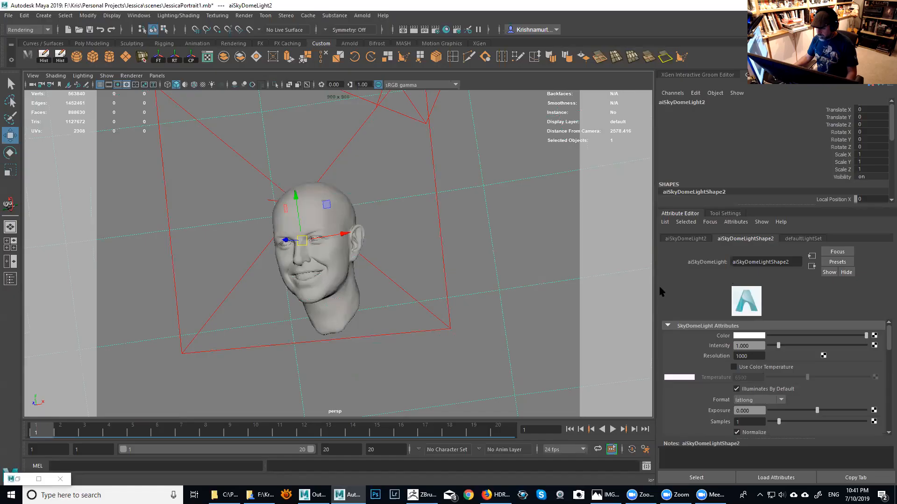
drag(586, 289, 565, 290)
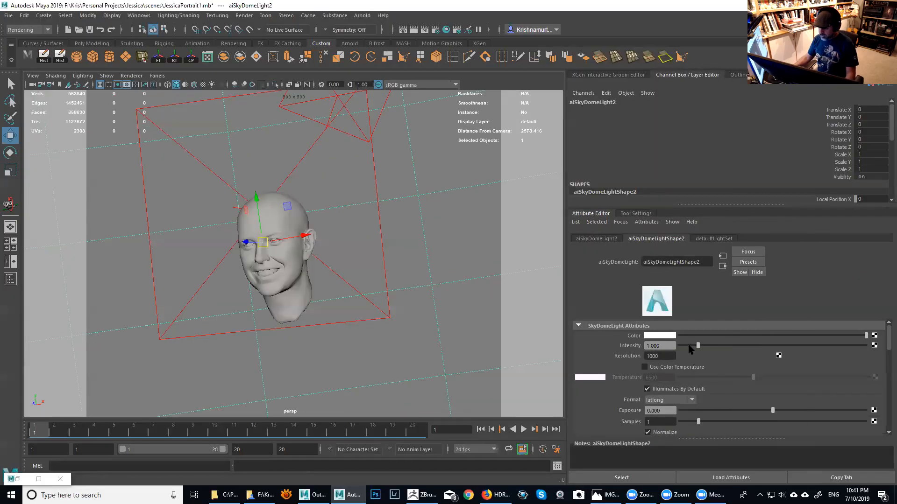
double_click(663, 355)
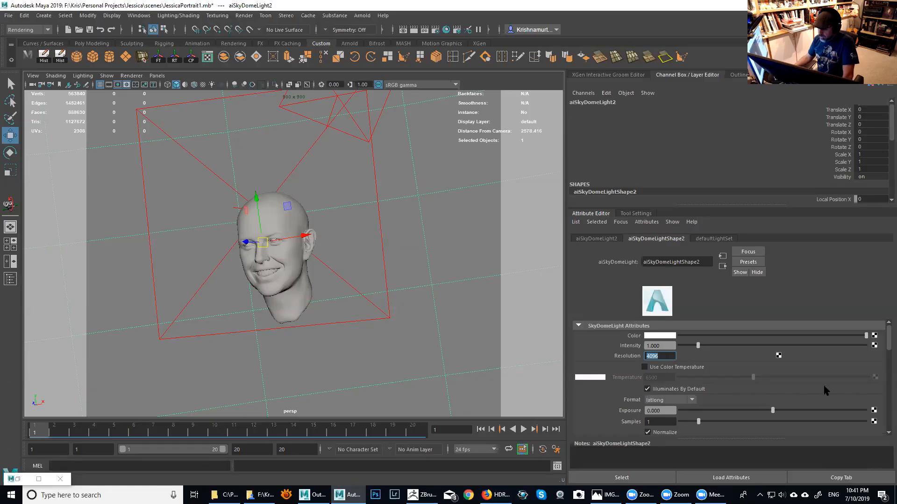
scroll(770, 373, down, 2)
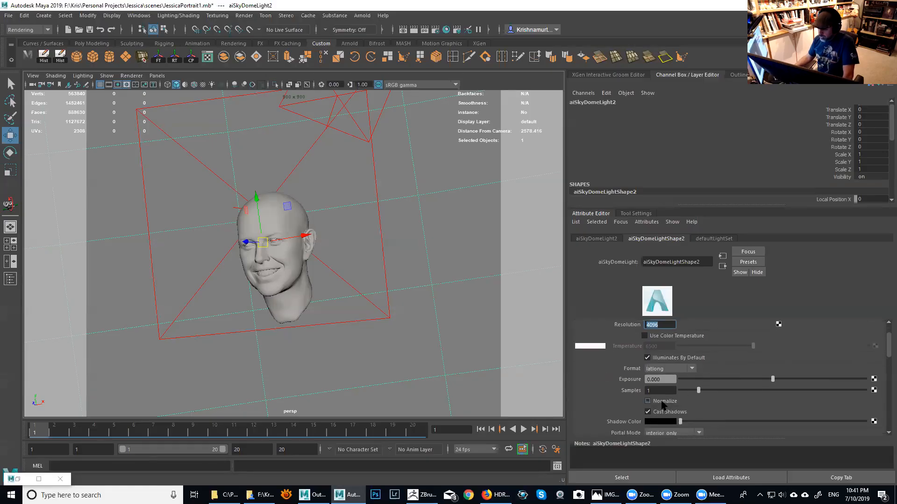
Set the new skydome light's samples to 2 and map a File texture to its colour.
click(657, 391)
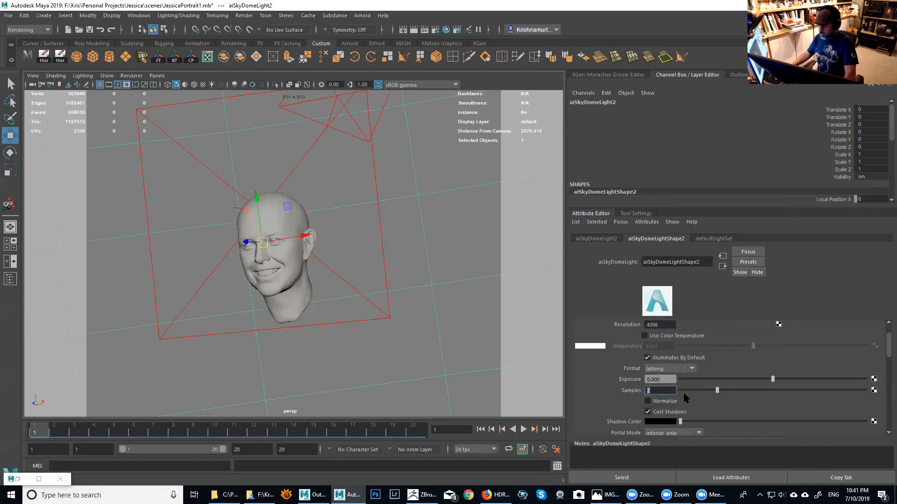
scroll(888, 333, up, 2)
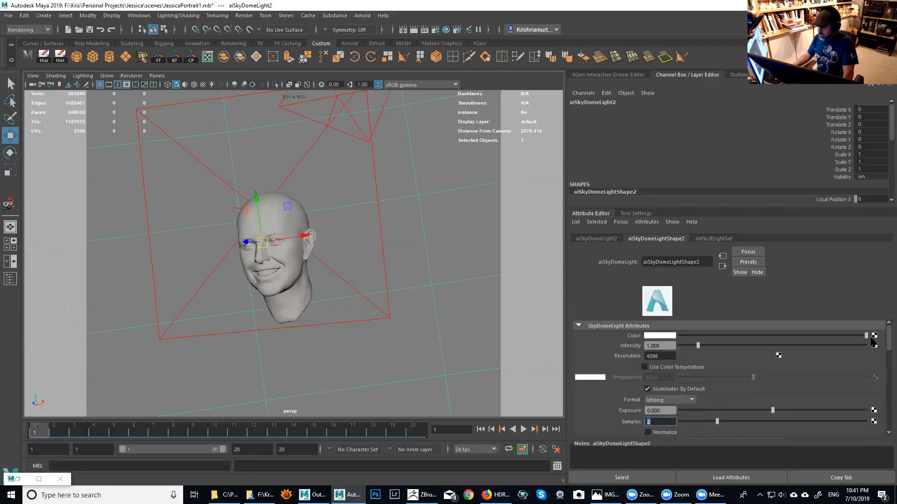
click(874, 336)
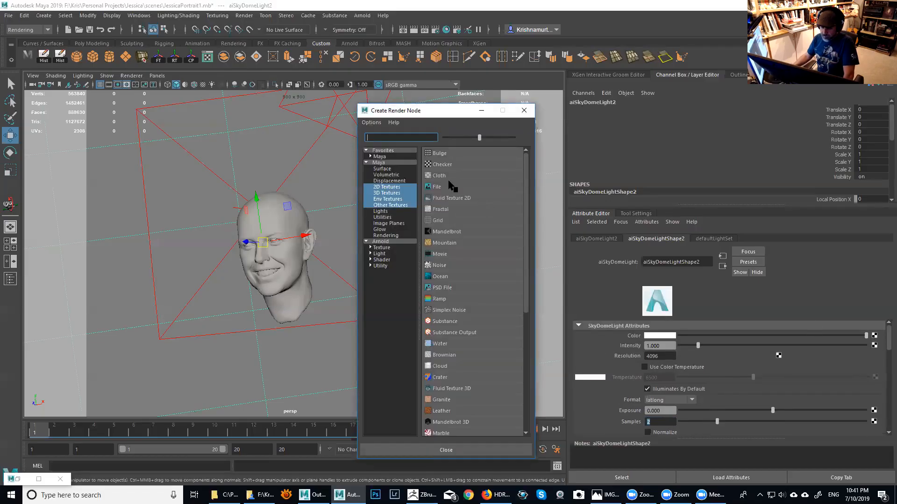
click(439, 187)
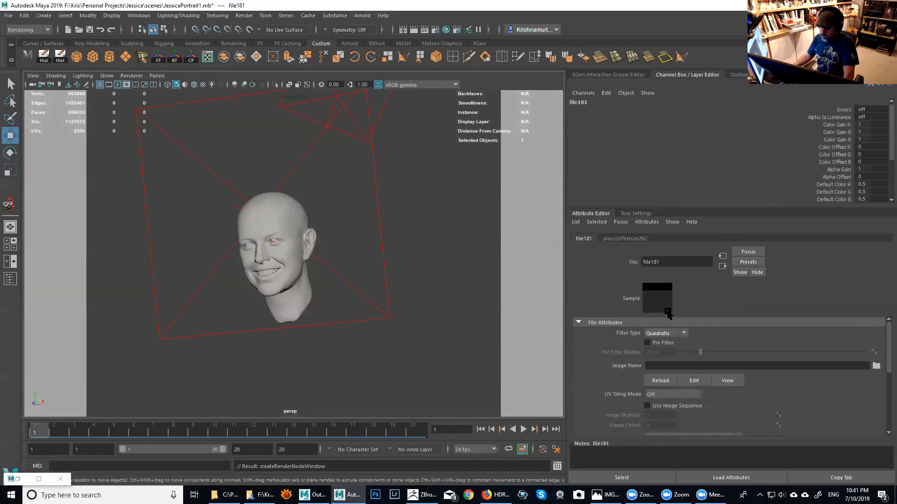
Set the file texture's filter type to Off and disable Auto-generate TX Textures in its Arnold attributes.
click(683, 333)
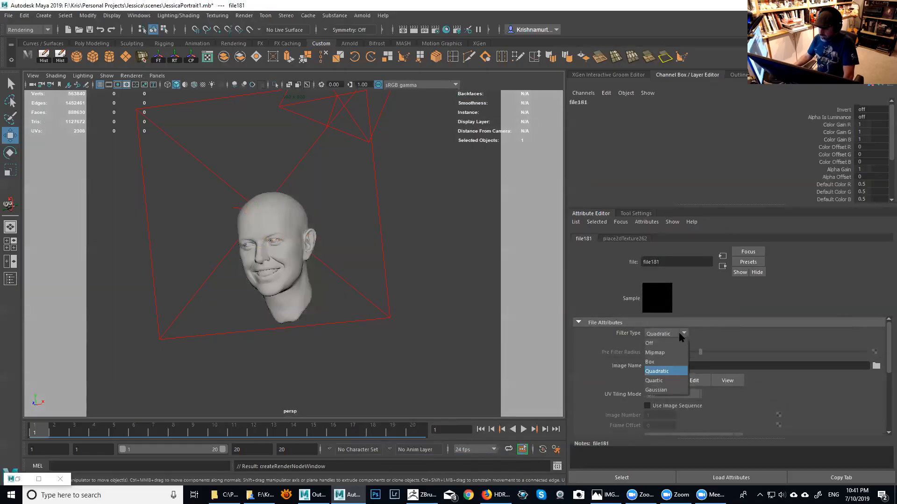
click(654, 344)
drag(888, 352, 889, 415)
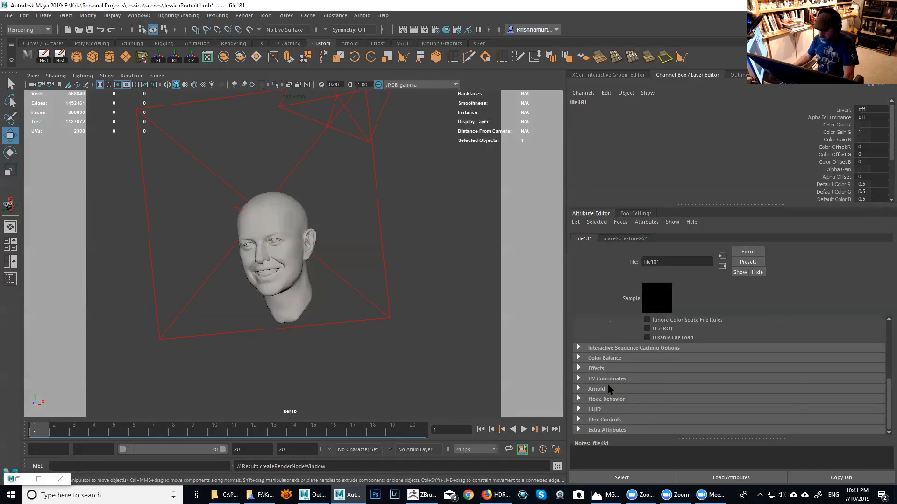
click(597, 389)
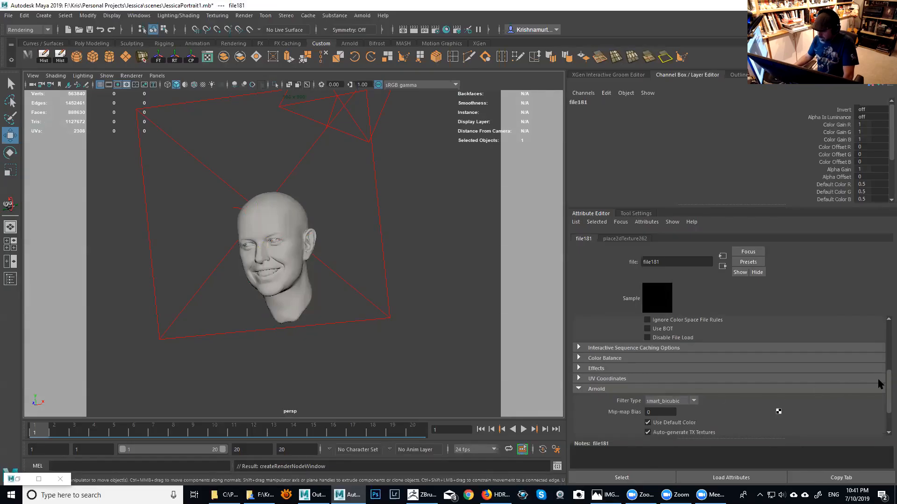
drag(888, 389, 880, 401)
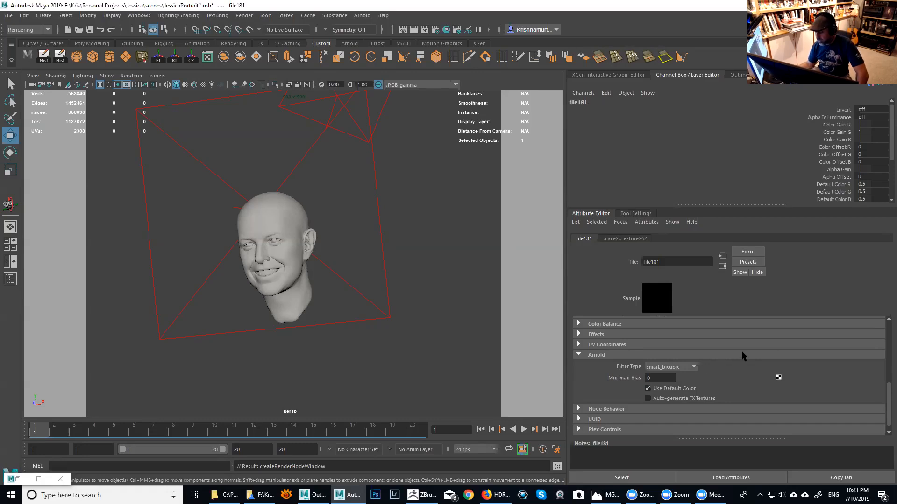
scroll(887, 404, down, 1)
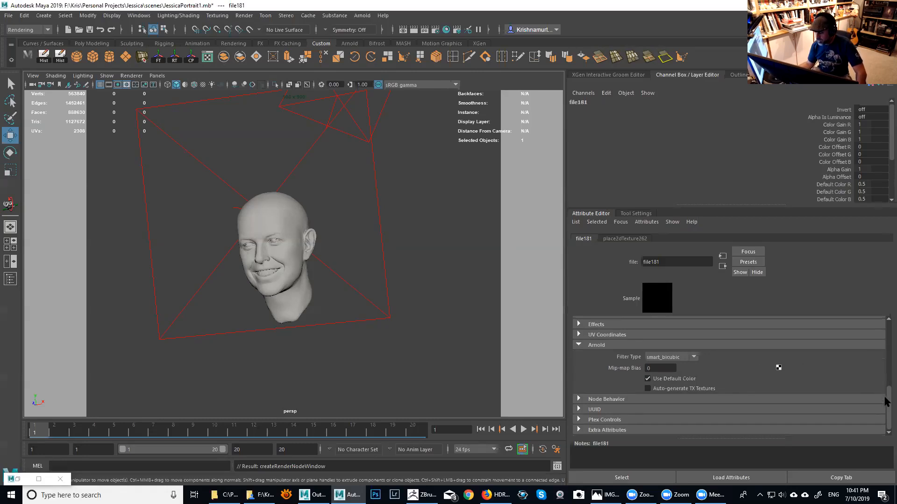
drag(887, 413, 879, 330)
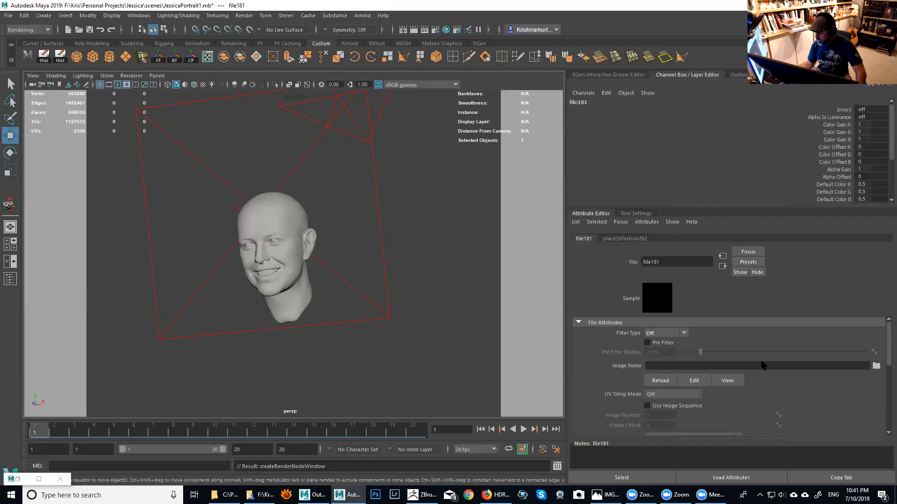
Browse for the file texture's image and go to the Indoors folder of the HDRI Collection.
click(875, 366)
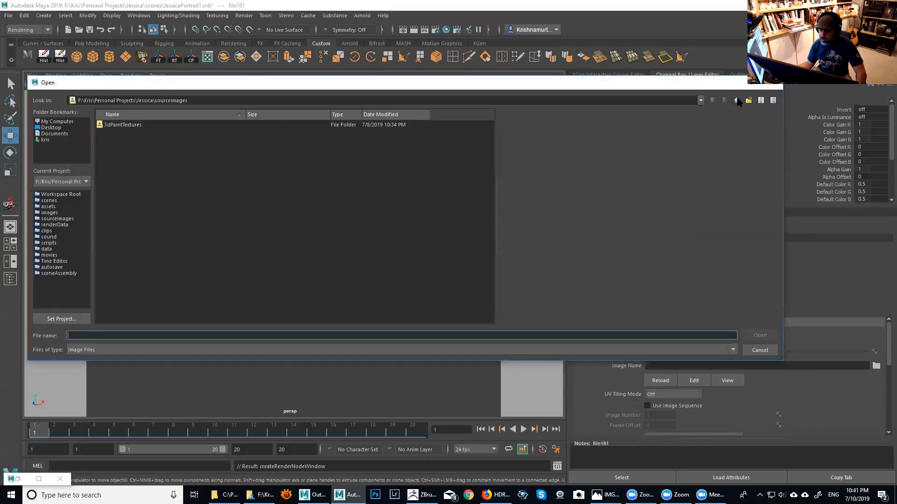
click(736, 101)
click(736, 101)
click(736, 101)
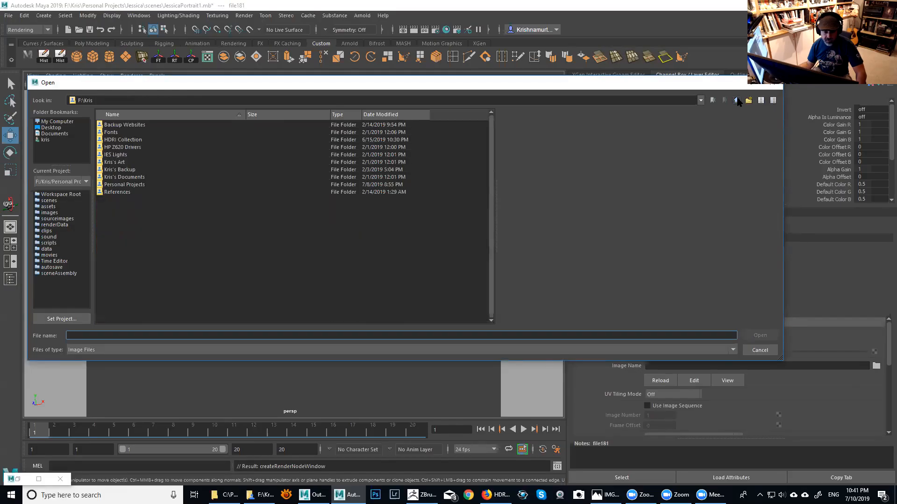
click(121, 141)
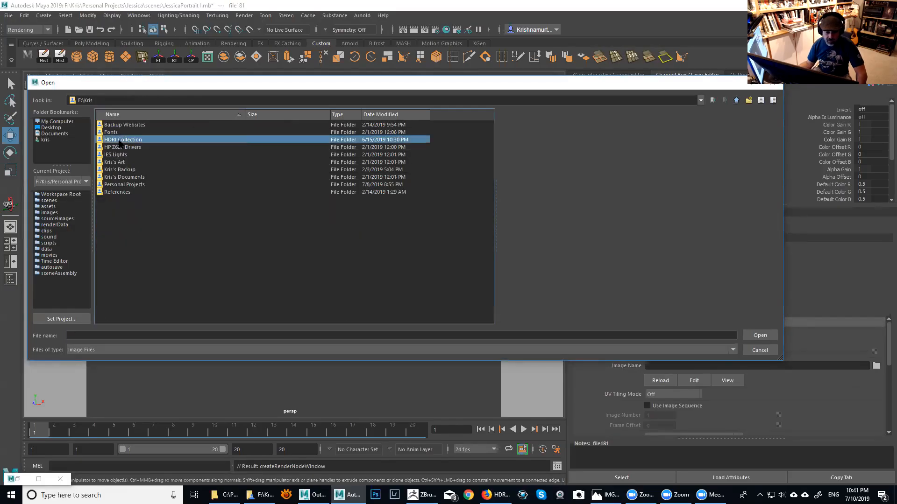
double_click(120, 143)
click(115, 126)
double_click(114, 127)
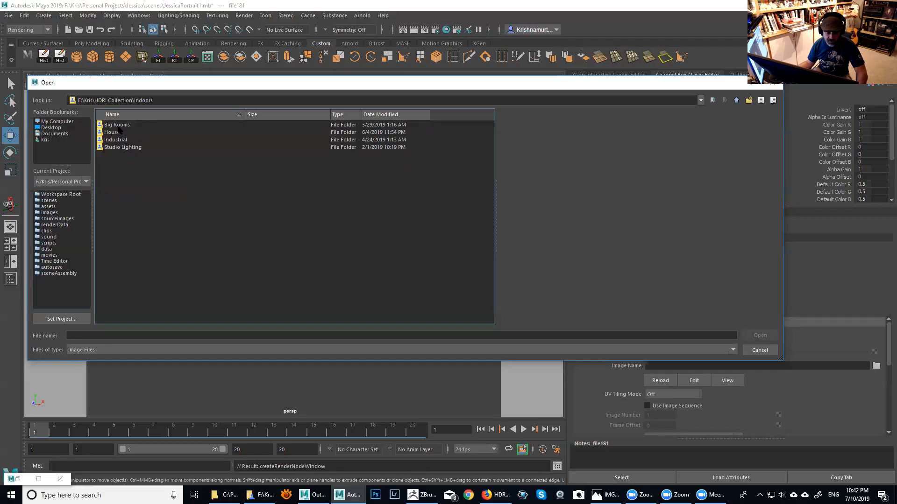
Look through the Big Rooms folder for the veranda HDRI, sorting the files by date modified.
double_click(118, 126)
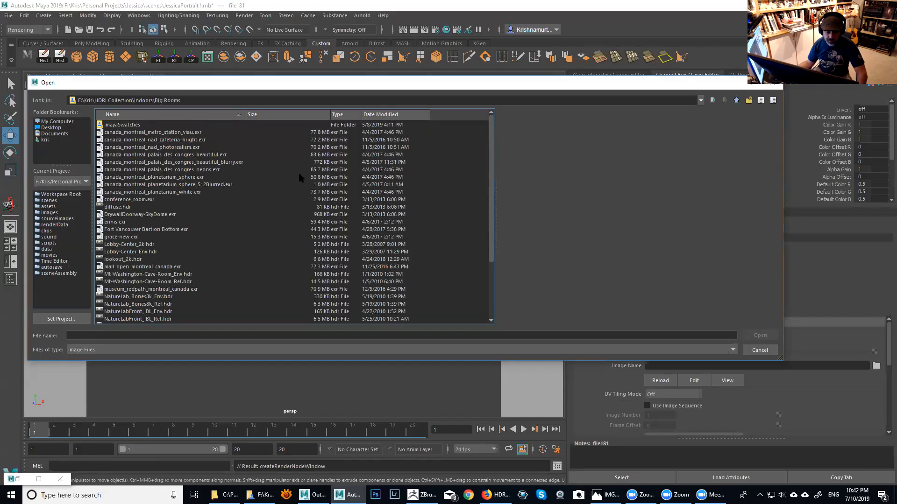
drag(491, 183, 503, 264)
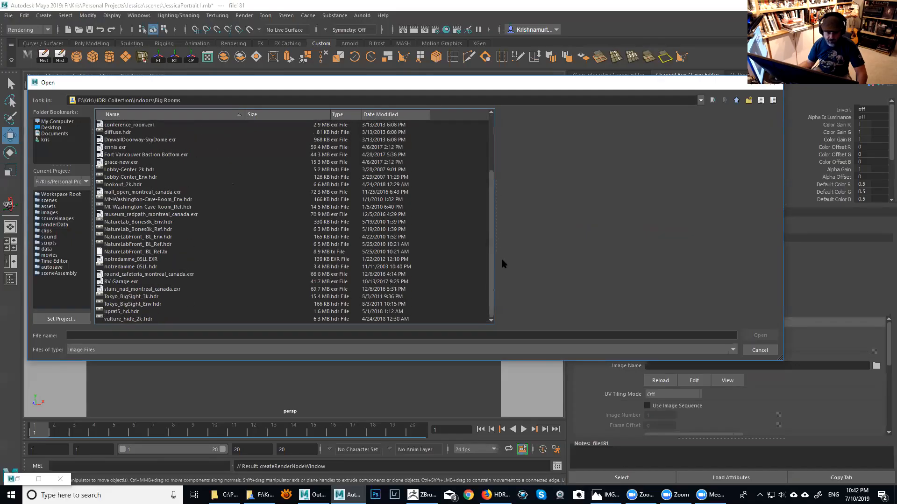
scroll(487, 160, up, 4)
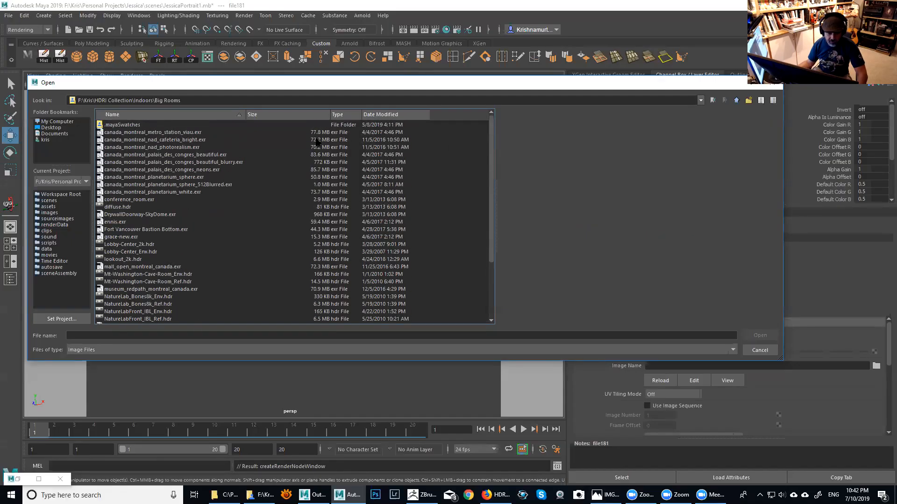
click(375, 114)
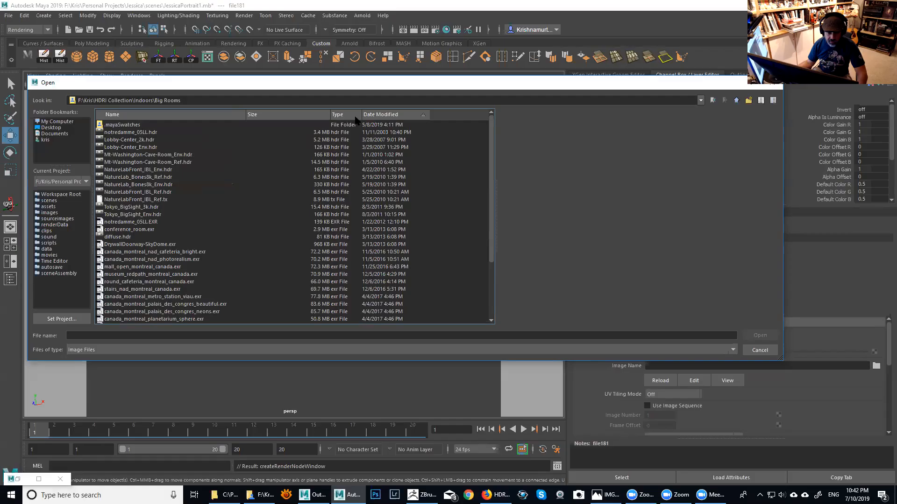
scroll(262, 257, down, 3)
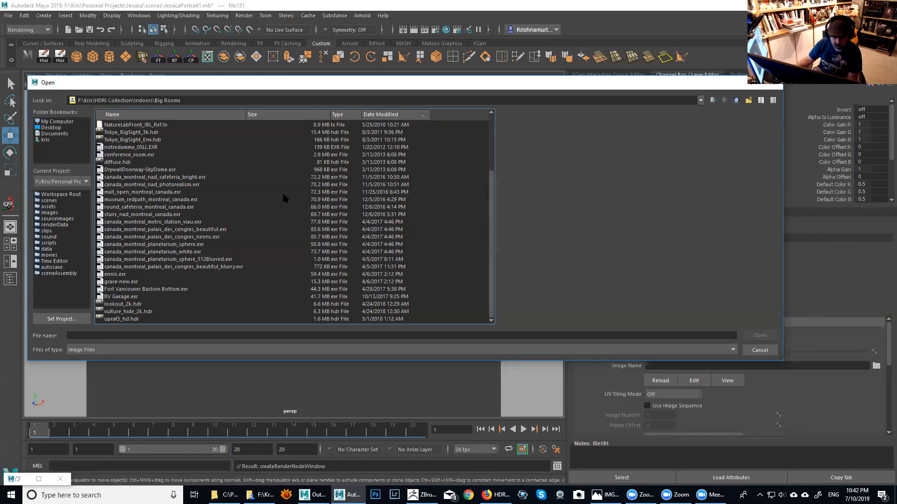
Load veranda_4k.hdr from the House folder as the texture image, sorting the files by most recent date.
click(736, 100)
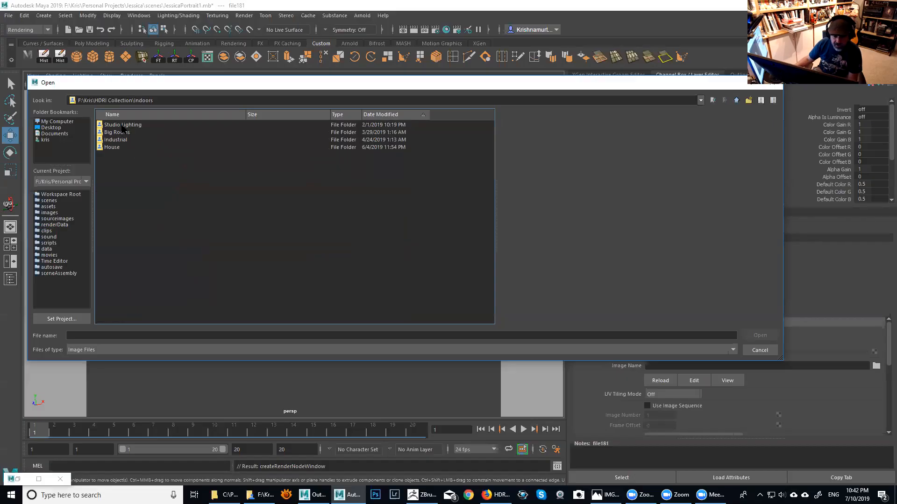
double_click(118, 149)
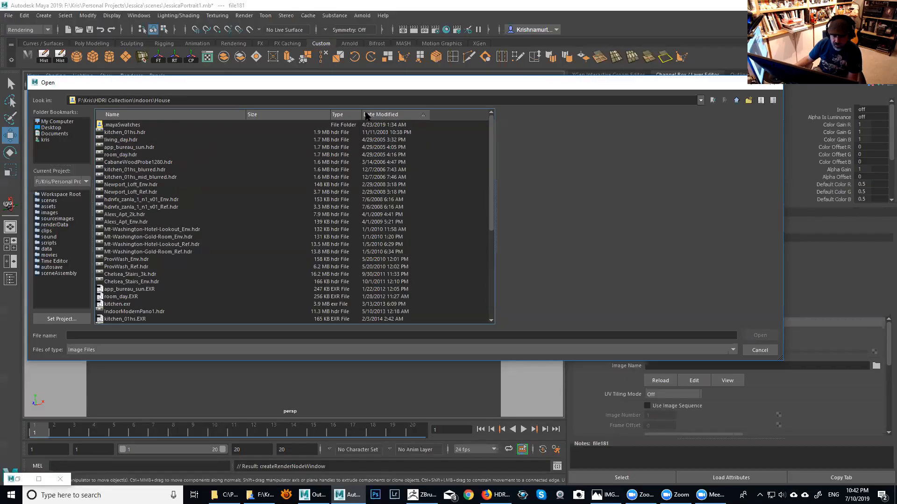
click(394, 115)
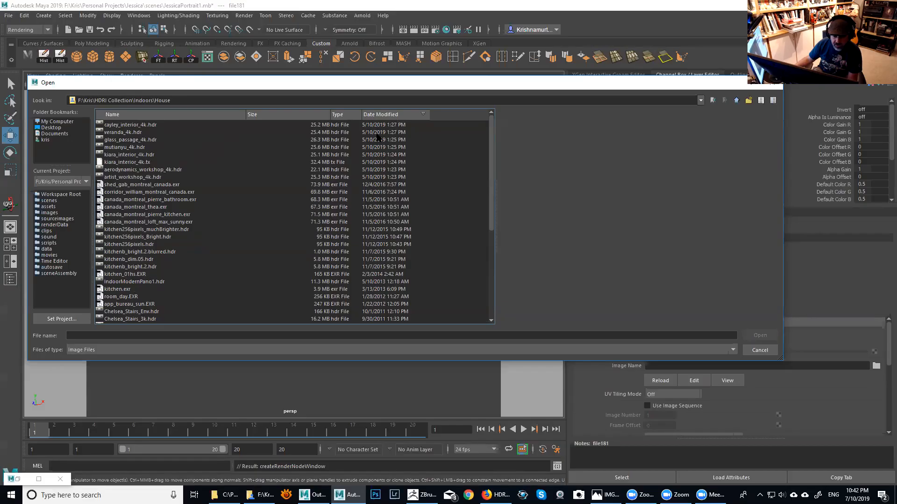
click(131, 133)
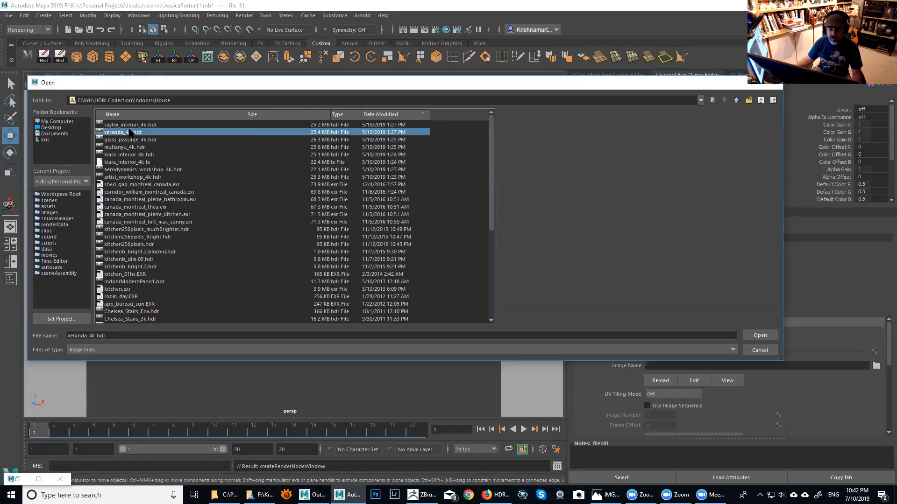
click(756, 335)
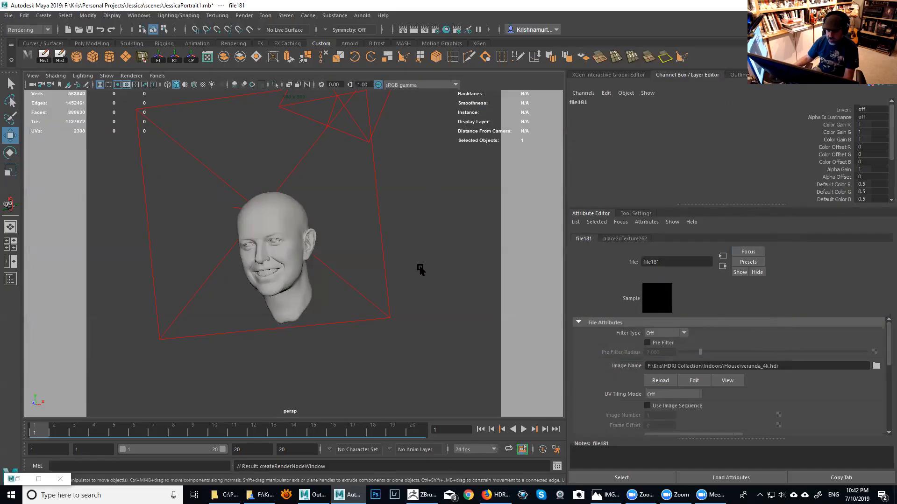
Turn off Illuminates By Default for both area lights around the head.
alt+right_drag(434, 278, 316, 247)
alt+drag(400, 262, 334, 253)
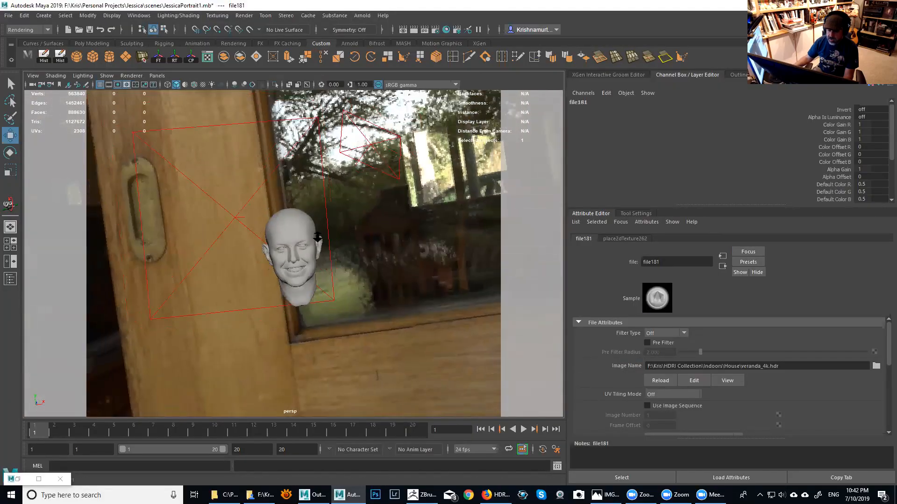
click(328, 228)
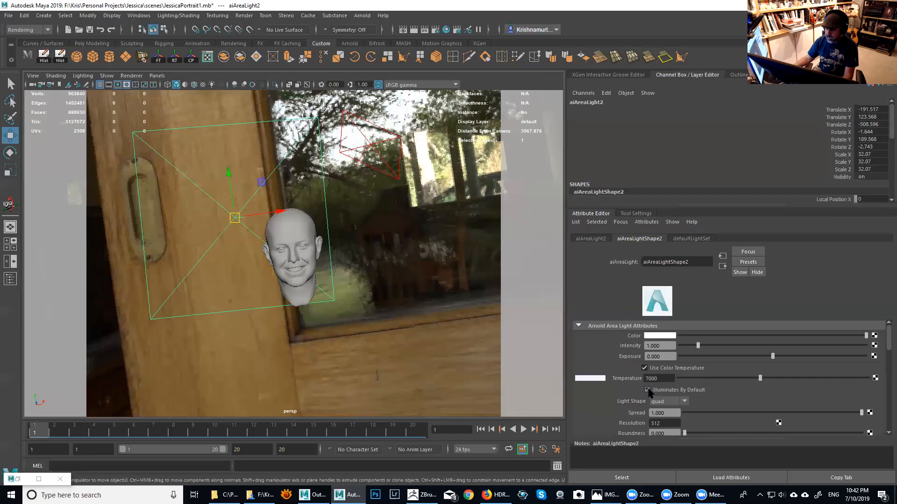
click(381, 174)
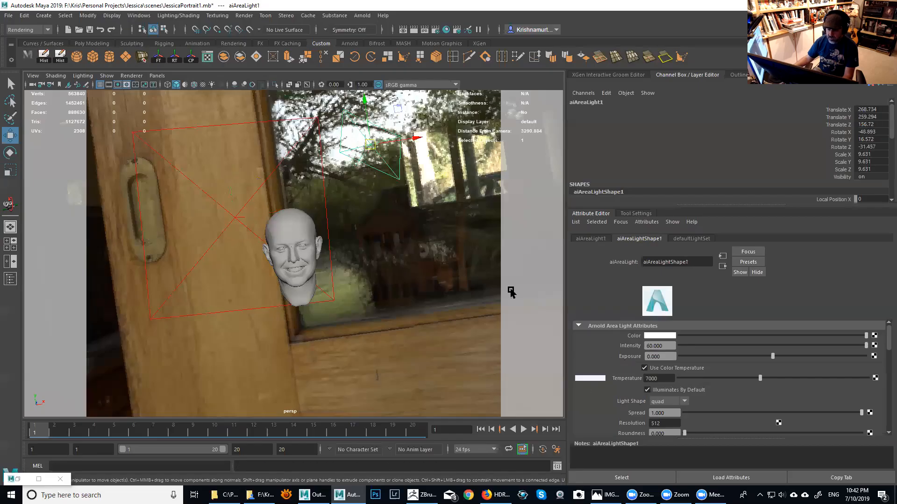
click(647, 390)
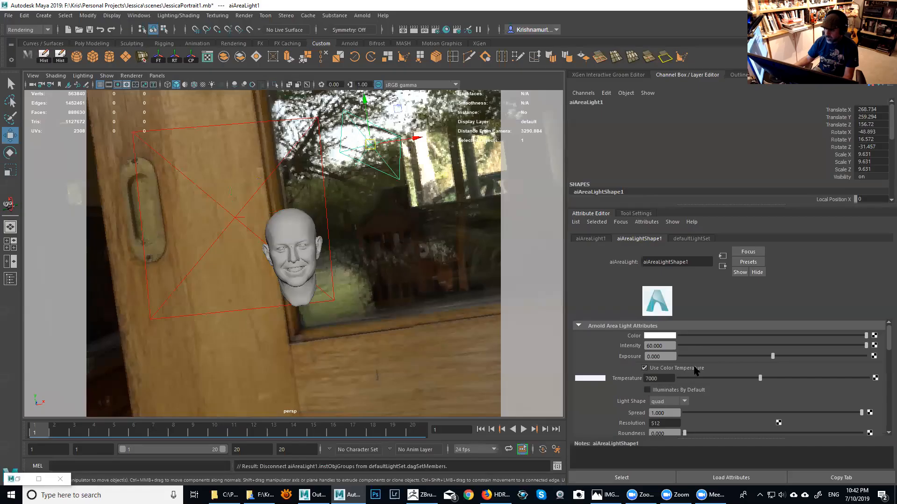
Select the skydome light and start a live Arnold render showing the head in close-up against the HDRI.
click(415, 219)
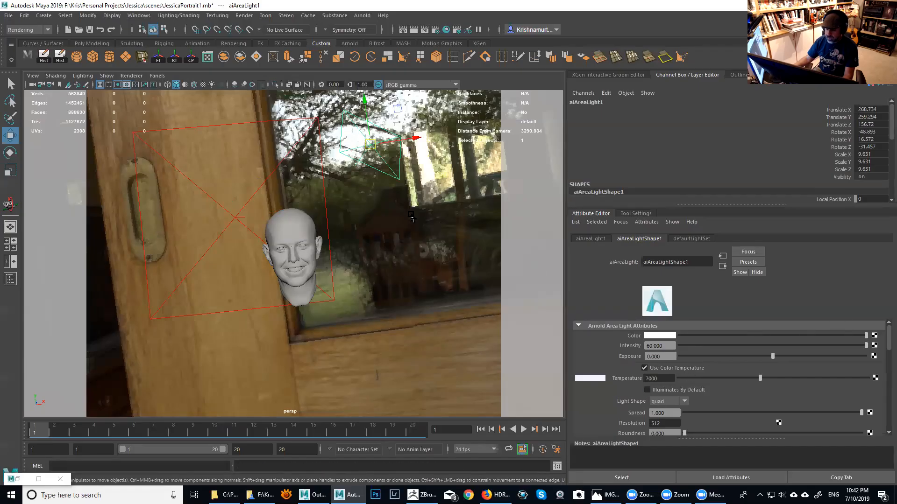
click(143, 59)
click(501, 66)
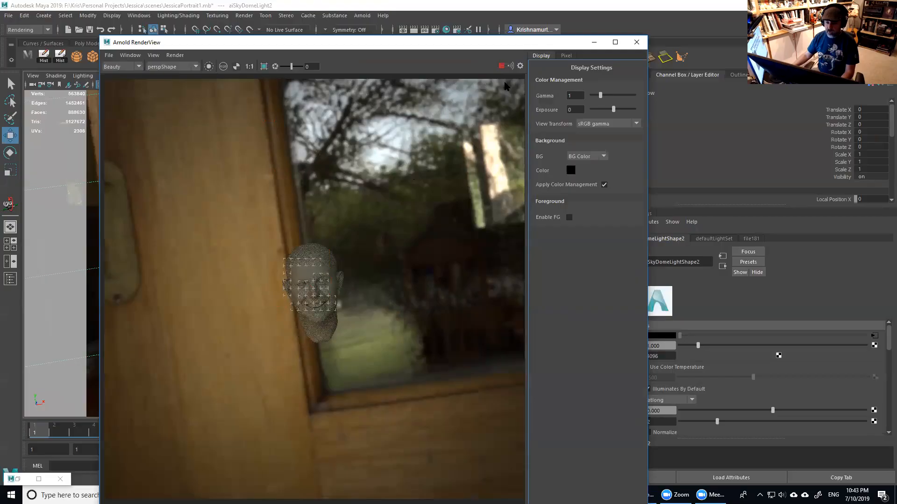
drag(517, 42, 694, 59)
alt+right_drag(243, 217, 403, 294)
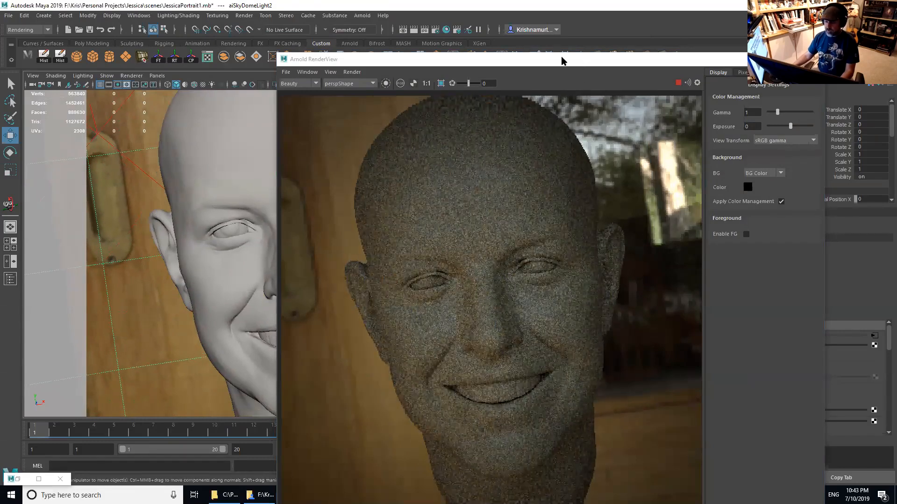
Move the render window clear of the light's attributes and set the skydome light's Y rotation to 20 while the live render updates.
drag(561, 59, 595, 26)
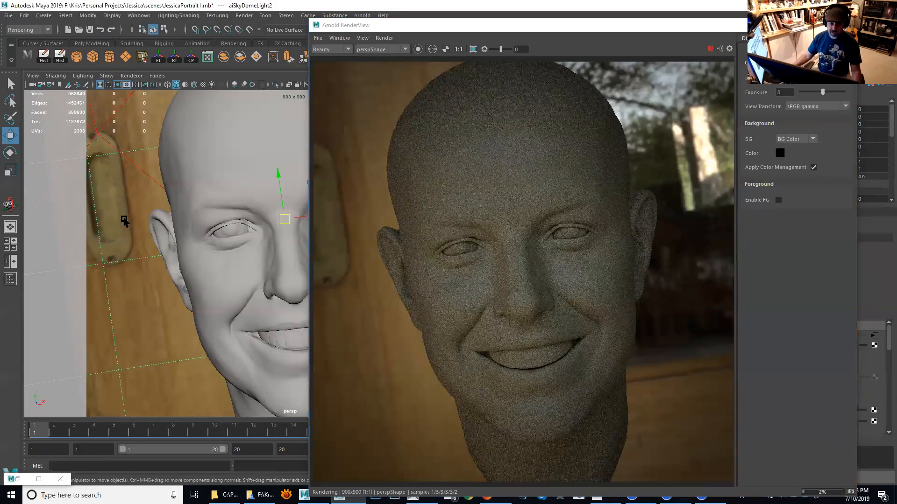
click(544, 33)
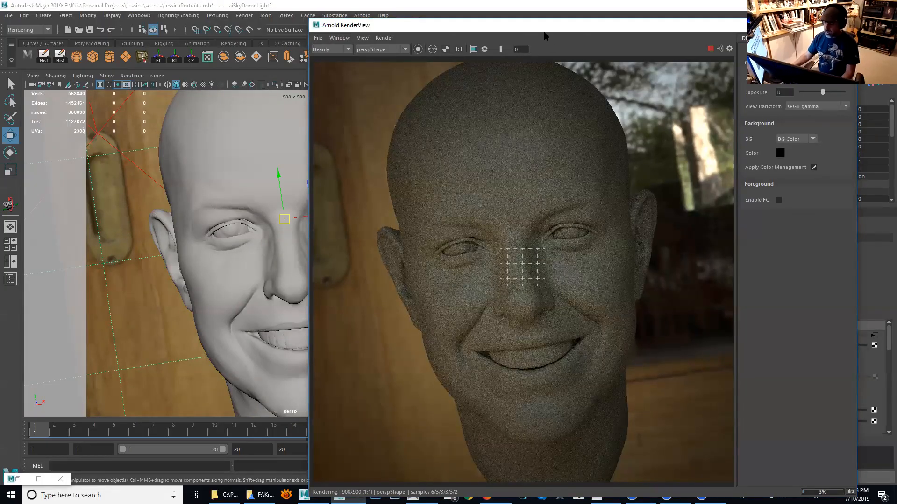
drag(543, 32, 252, 34)
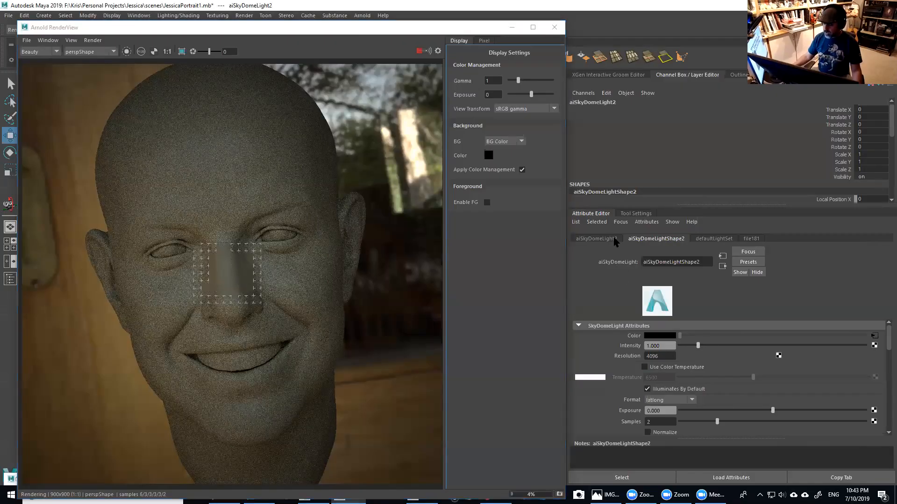
click(596, 239)
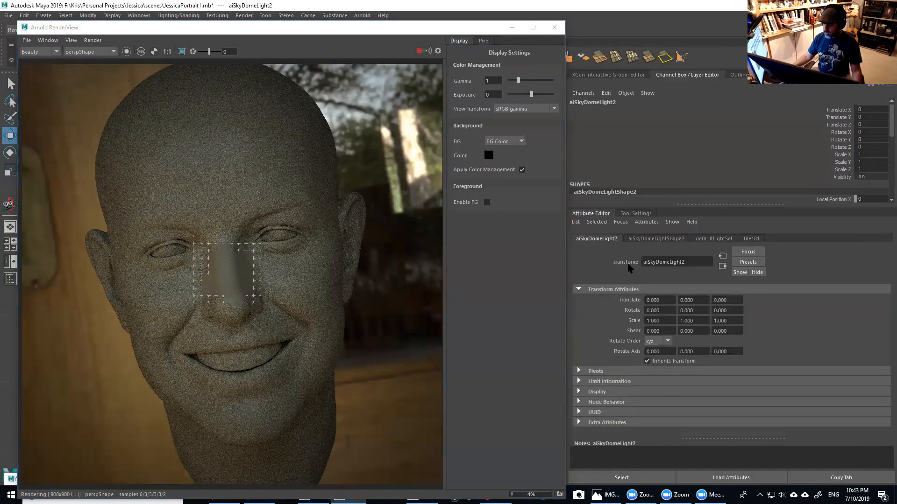
click(699, 310)
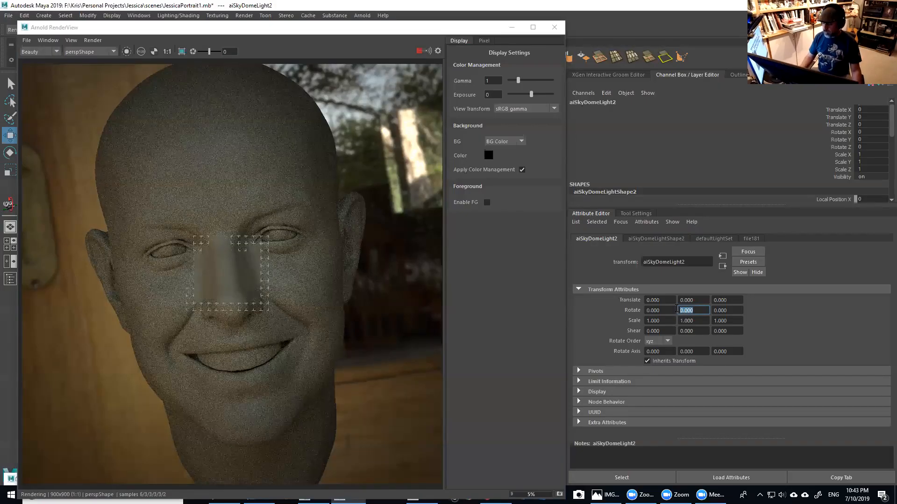
text(20)
key(Return)
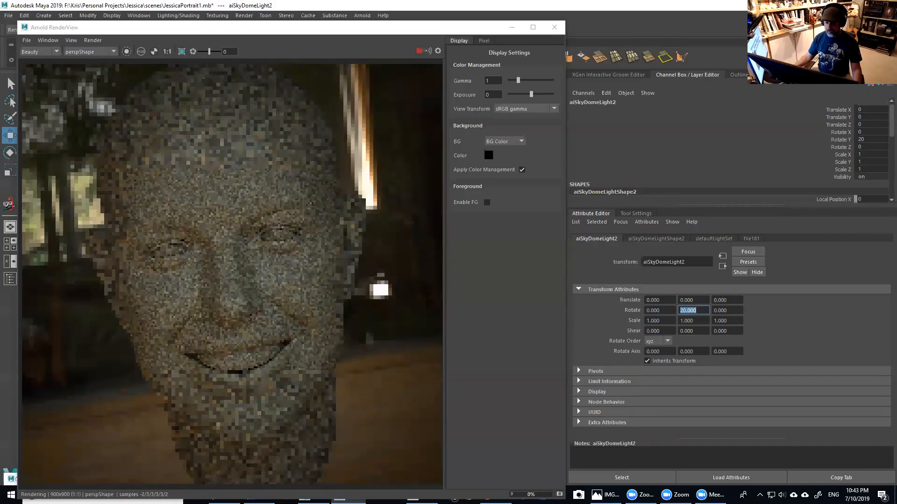
Try skydome light Y rotations of 45, 90 and 120 in the live render, ending with -20.
text(45)
key(Return)
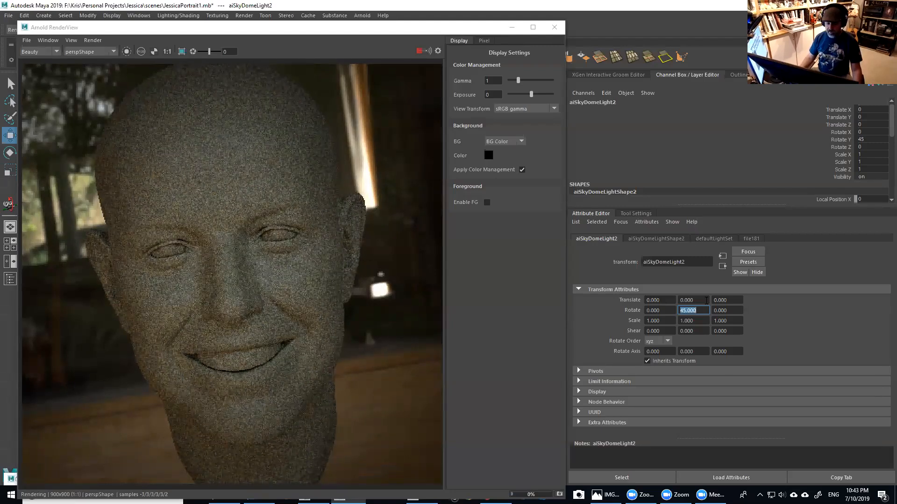
text(90)
key(Return)
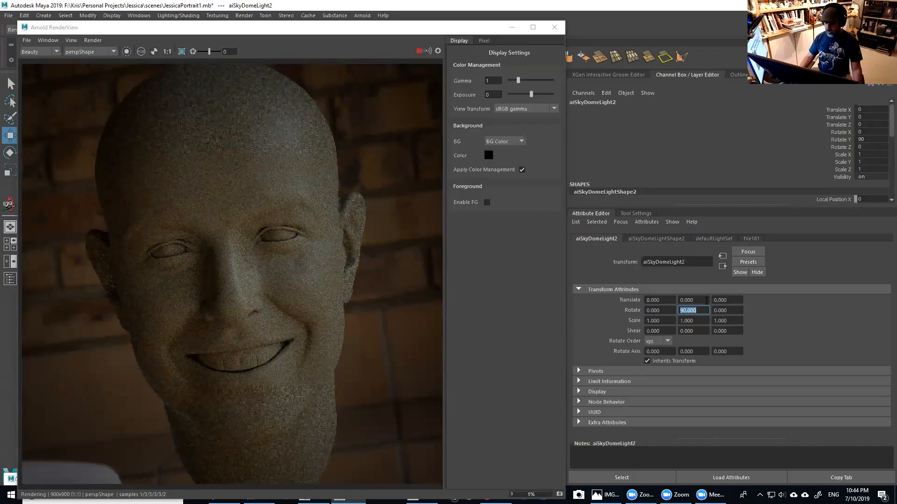
text(120)
key(Return)
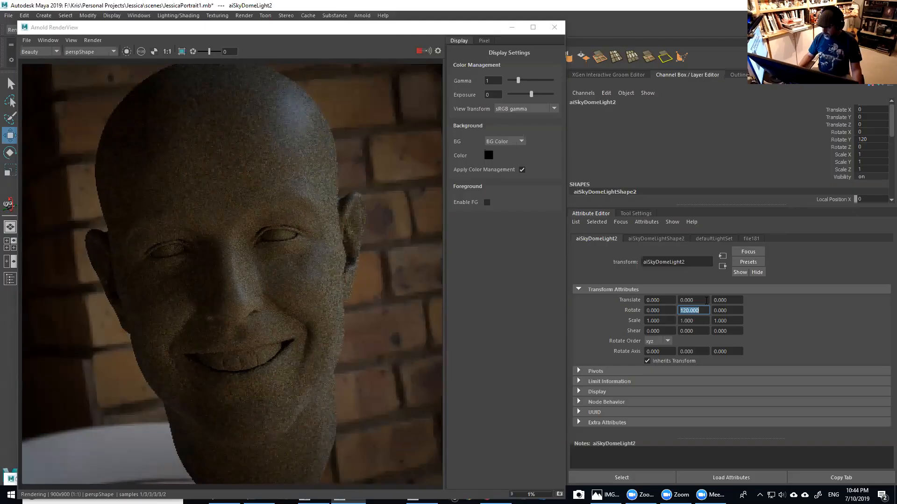
text(-20)
key(Return)
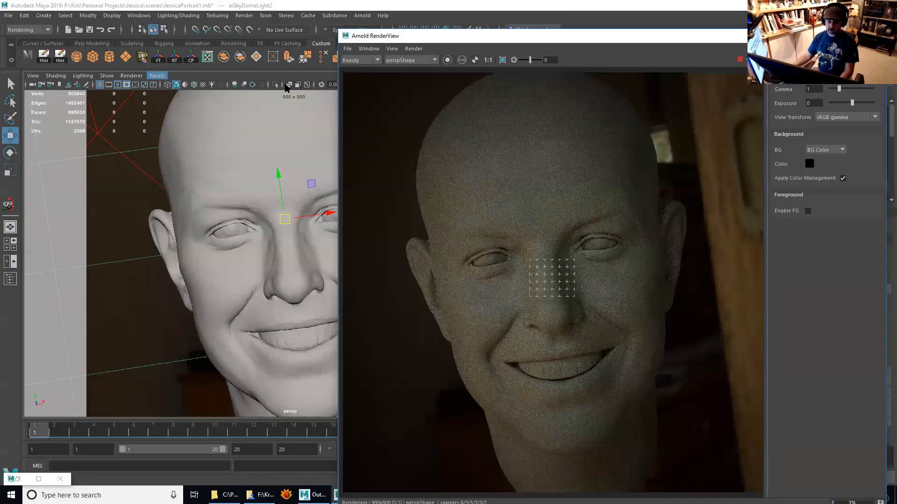
Switch the viewport to the persp1 camera and examine the head, area lights and skydome sphere with textured display on.
click(282, 96)
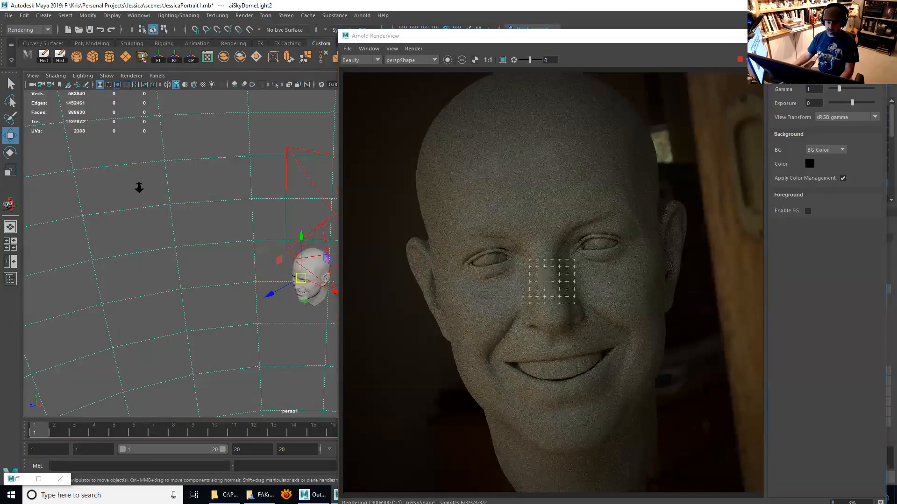
alt+right_drag(228, 197, 182, 201)
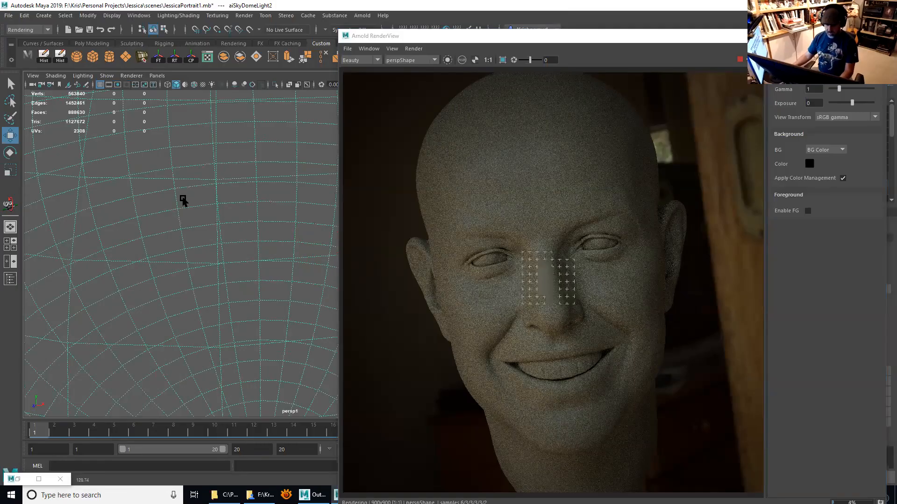
key(6)
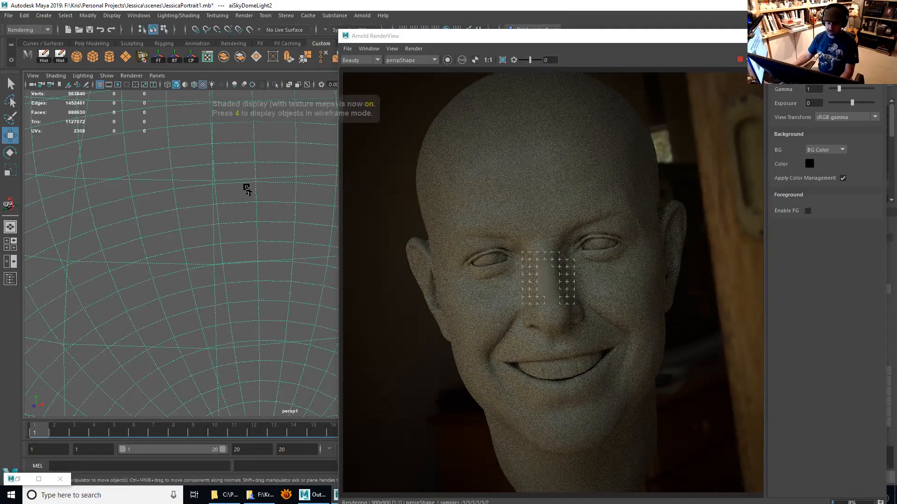
alt+drag(246, 187, 250, 213)
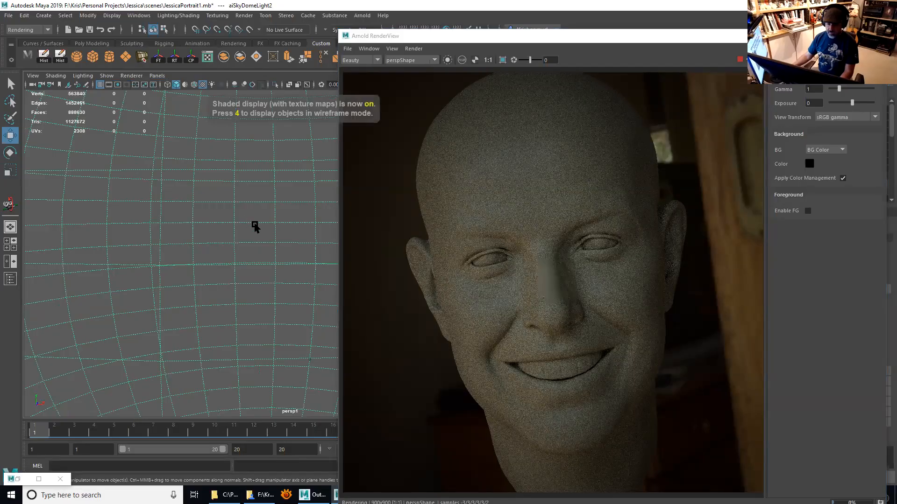
alt+drag(284, 225, 221, 221)
alt+right_drag(221, 220, 378, 324)
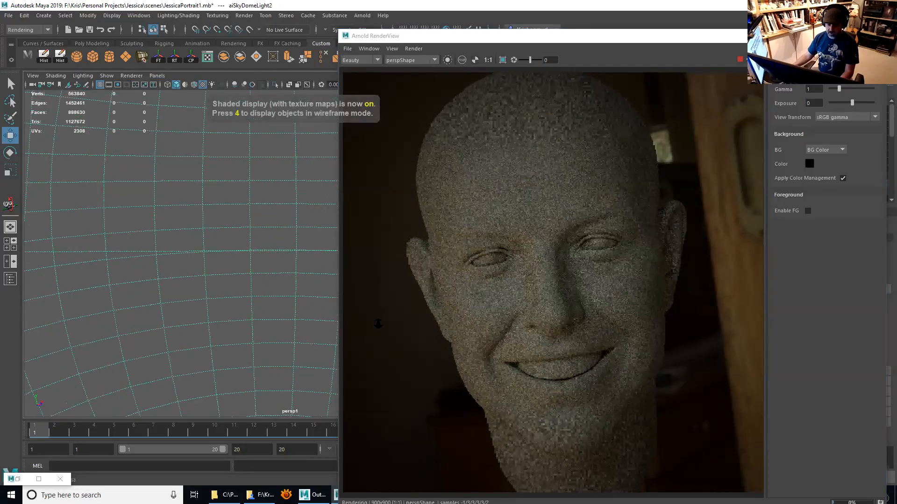
alt+right_drag(275, 262, 324, 240)
mouse_move(325, 240)
alt+mouse_down()
mouse_move(251, 237)
mouse_move(271, 256)
alt+mouse_up()
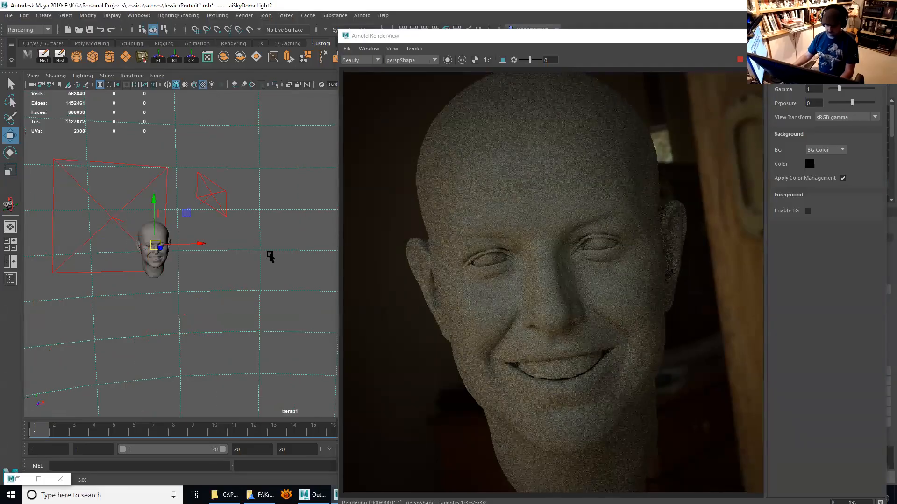
scroll(284, 266, up, 2)
key(6)
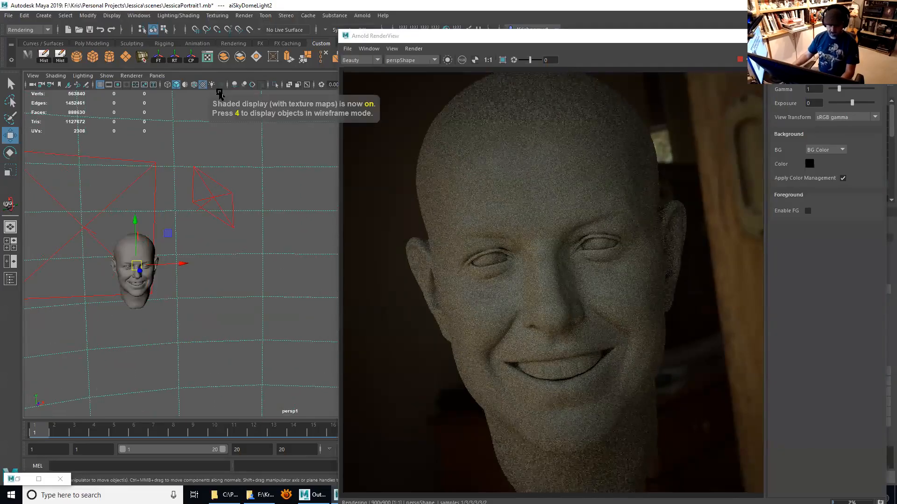
Return the viewport to the persp camera and look around the veranda environment surrounding the head.
click(159, 77)
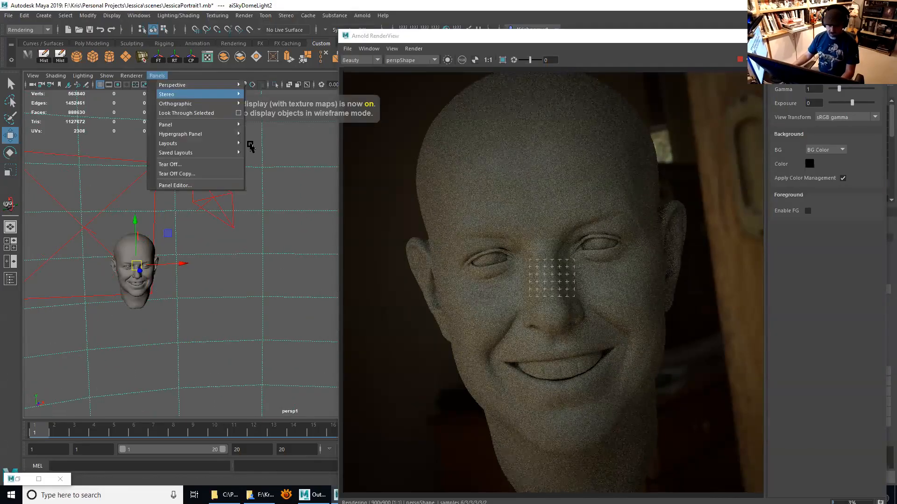
click(260, 85)
alt+right_drag(245, 241, 122, 181)
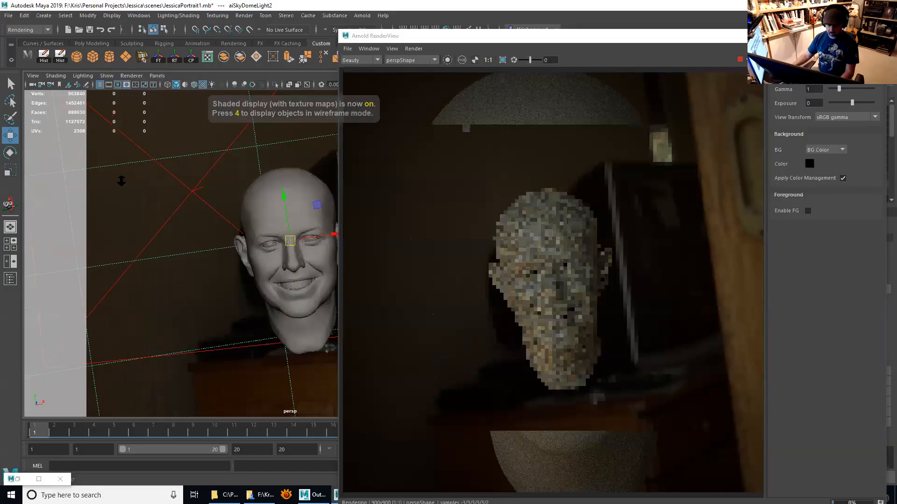
alt+right_drag(321, 223, 321, 227)
alt+drag(321, 227, 194, 194)
alt+right_drag(194, 195, 95, 239)
alt+drag(95, 239, 297, 249)
alt+right_drag(297, 248, 230, 214)
alt+drag(230, 214, 154, 236)
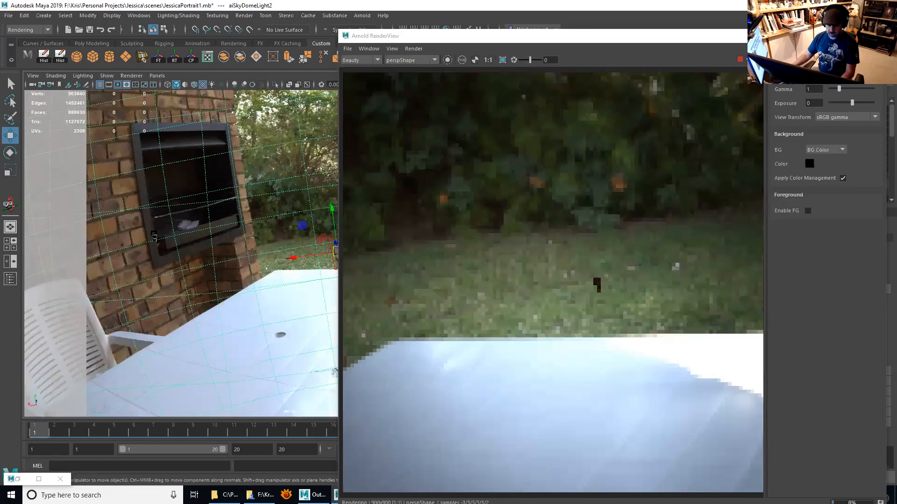
alt+drag(214, 307, 271, 270)
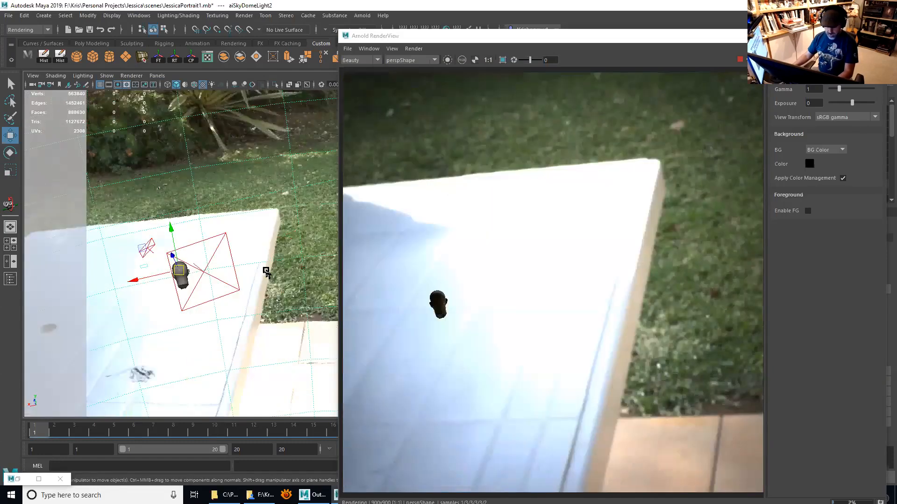
Rotate the skydome light around its Y axis to about -15.87 degrees using the Rotate tool.
key(e)
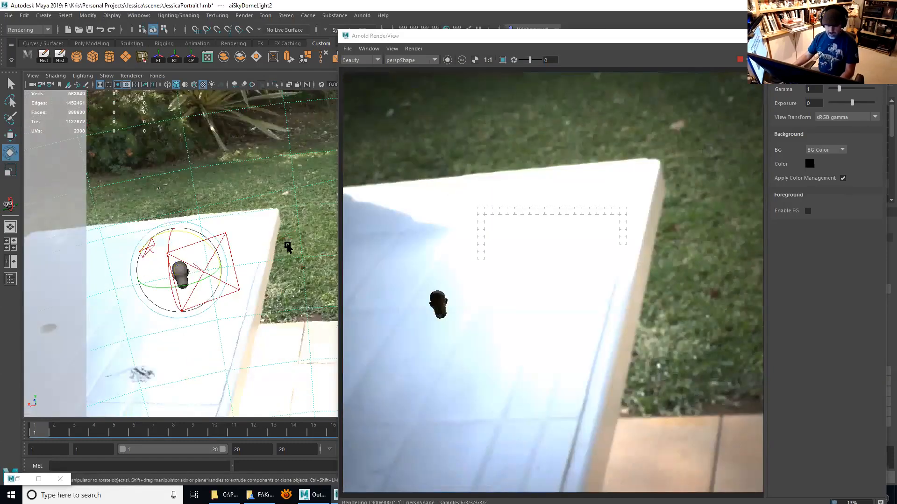
alt+drag(279, 210, 266, 276)
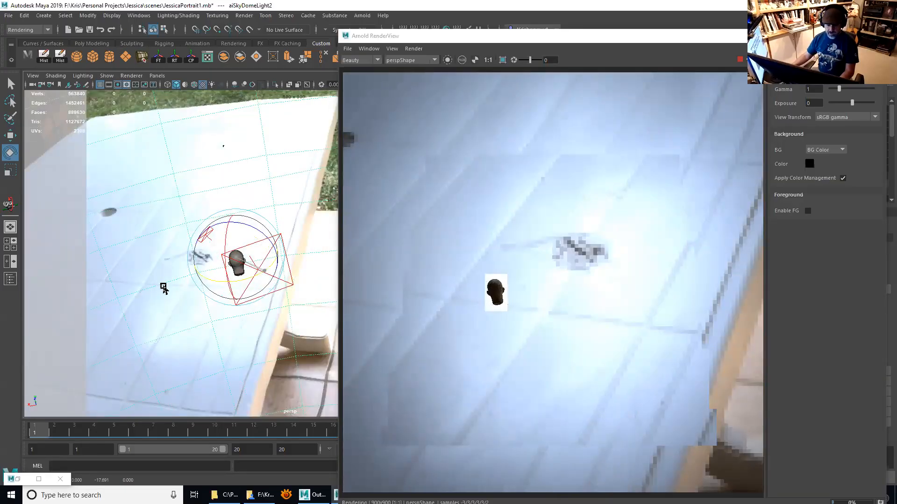
alt+drag(168, 263, 244, 173)
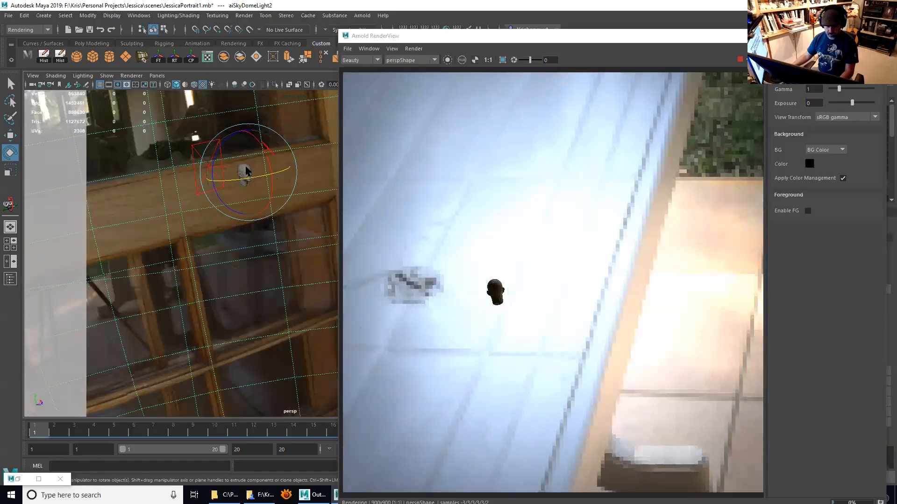
Select the head mesh, frame it in the viewport and bring it back to a close, near-frontal portrait view.
key(q)
click(247, 179)
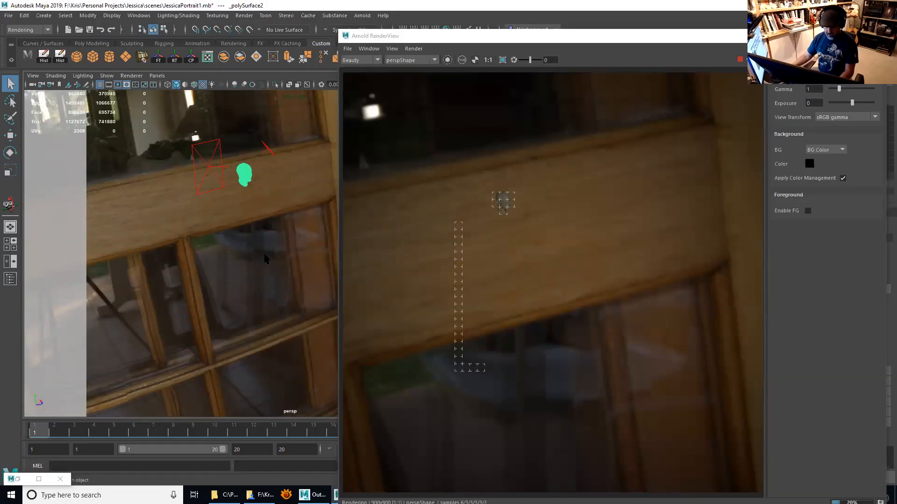
key(f)
alt+drag(221, 252, 251, 289)
alt+right_drag(251, 288, 262, 301)
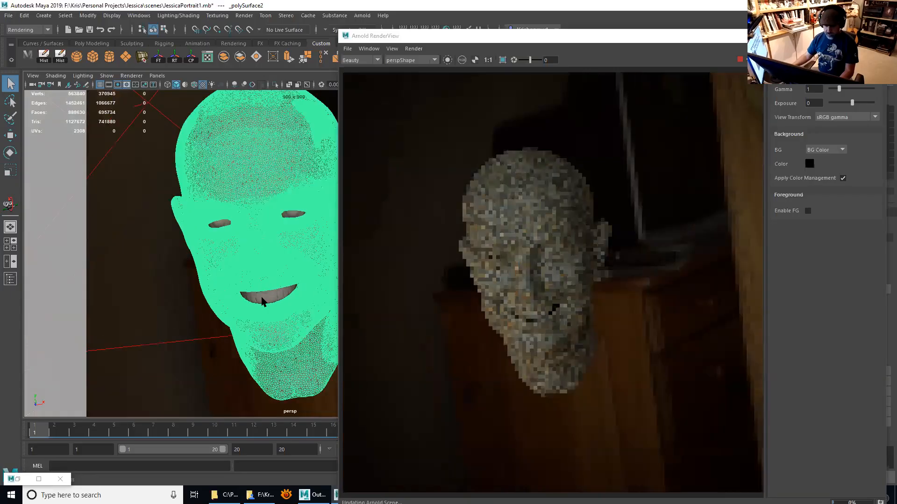
alt+drag(262, 301, 255, 279)
mouse_move(270, 277)
alt+middle_down()
mouse_move(260, 261)
mouse_move(272, 264)
alt+middle_up()
alt+right_drag(272, 264, 253, 257)
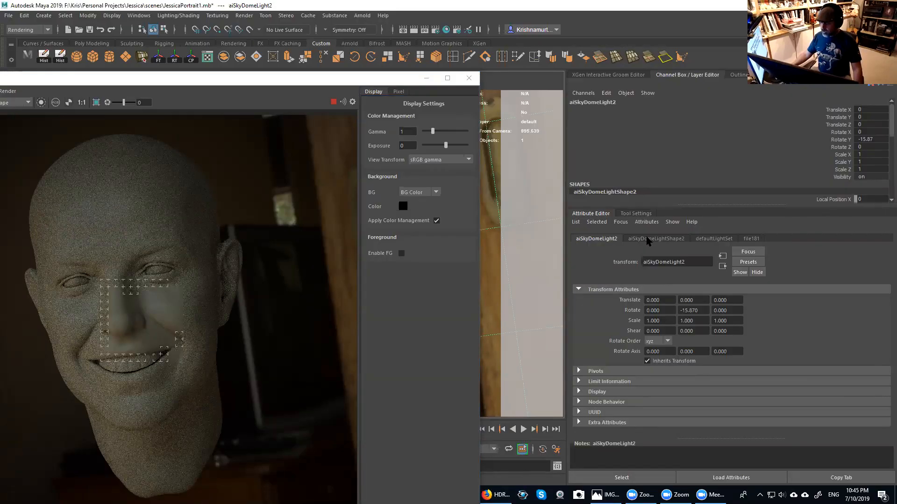
Test hiding the HDRI background by lowering the skydome light's Camera visibility to 0, and restore it to 1.
click(649, 240)
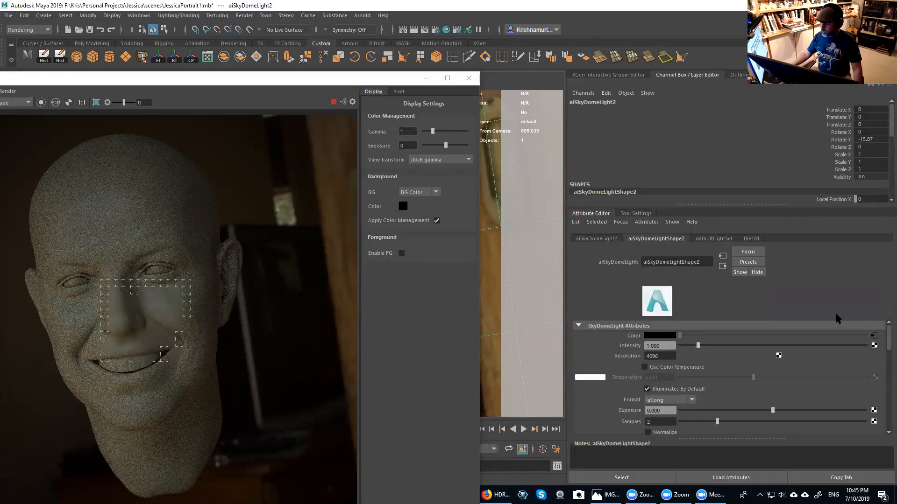
scroll(888, 383, down, 1)
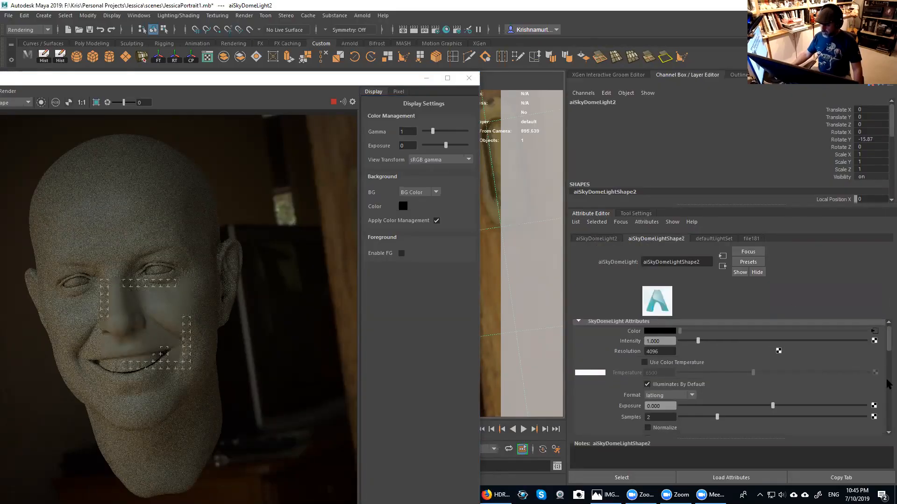
scroll(740, 359, down, 3)
scroll(733, 348, down, 2)
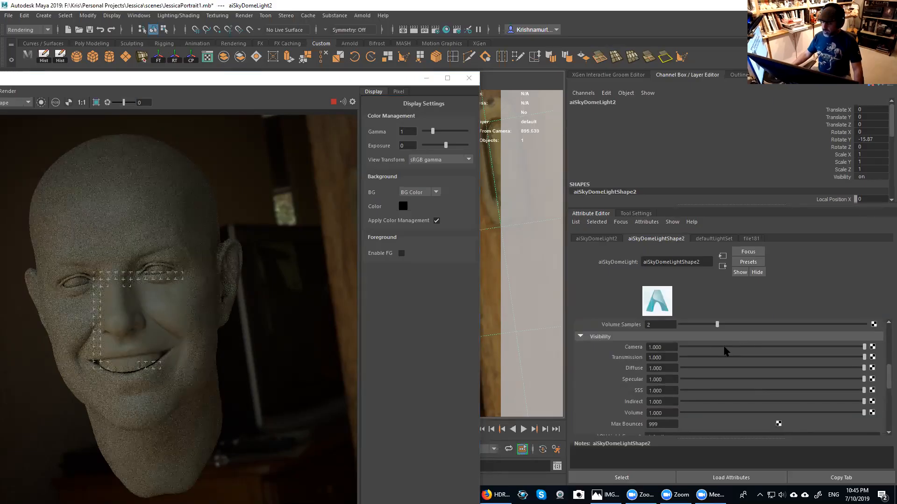
click(726, 347)
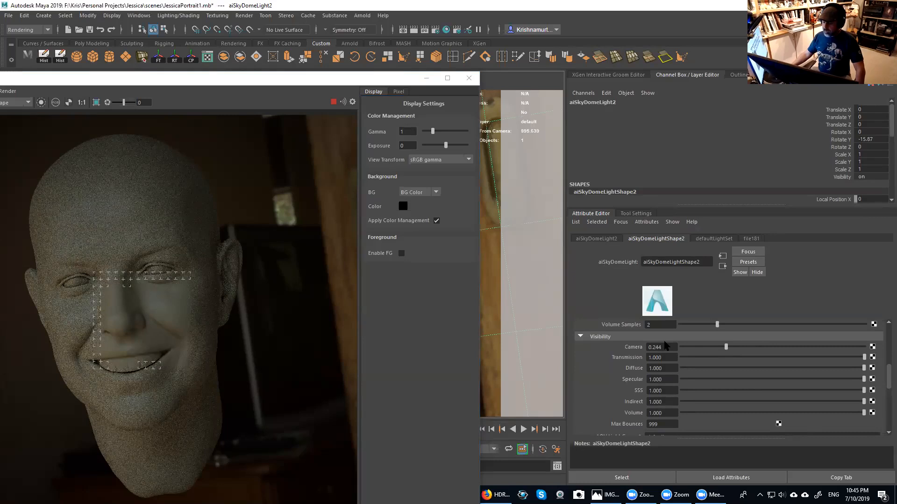
drag(725, 347, 664, 346)
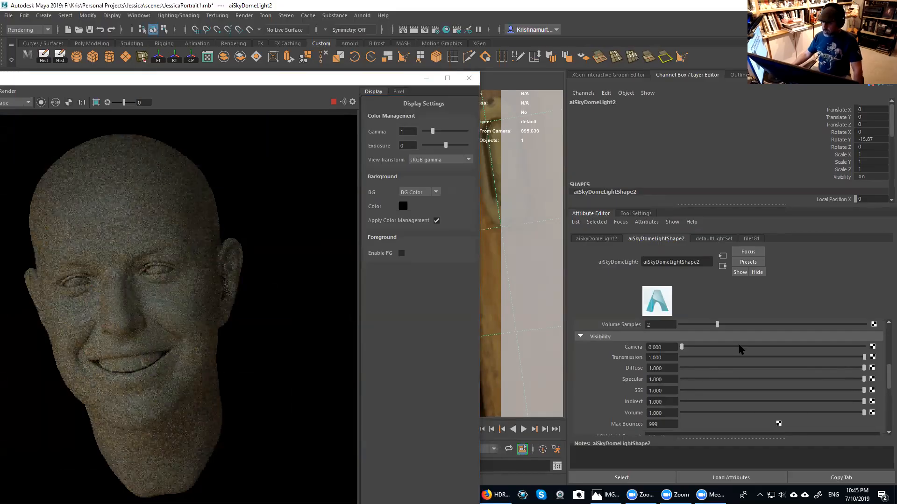
drag(796, 346, 869, 344)
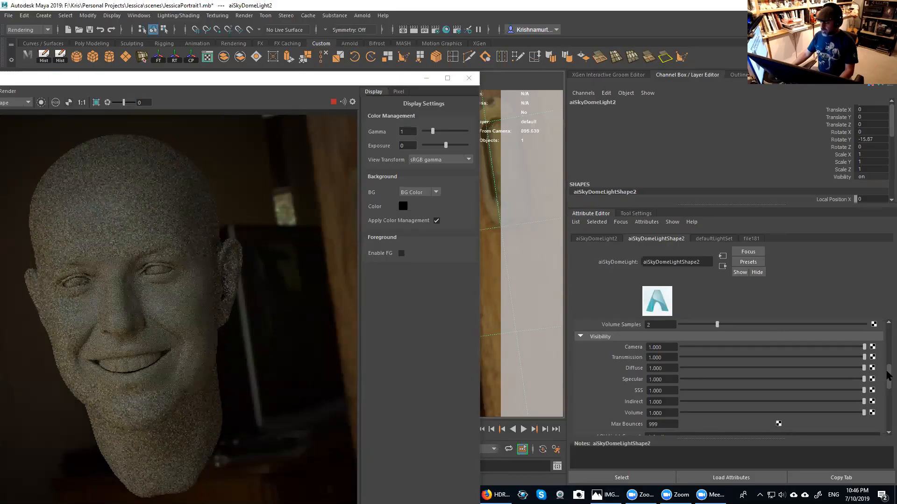
Set the skydome light's intensity to 0.2.
scroll(887, 330, up, 2)
scroll(888, 329, up, 3)
click(649, 346)
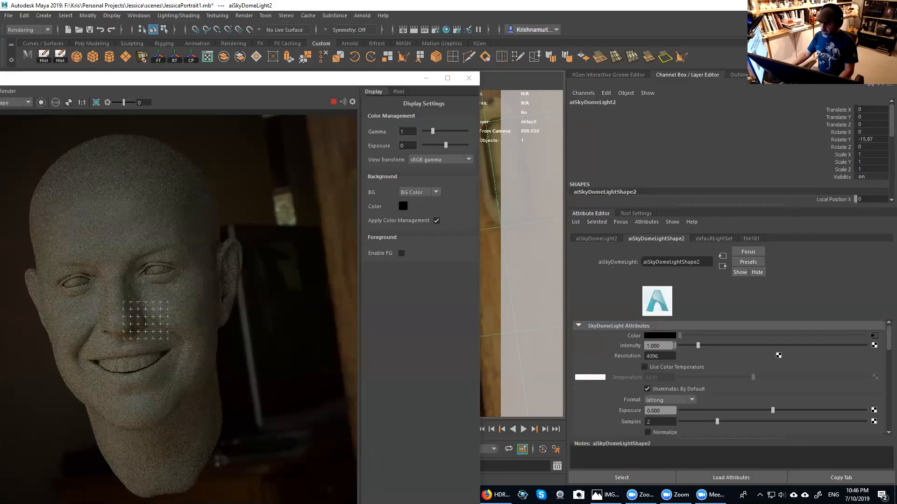
text(0.2)
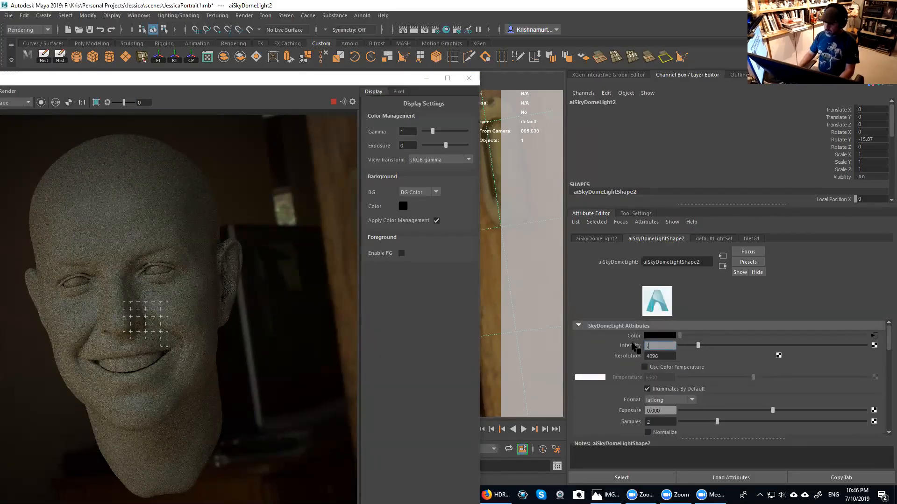
key(Return)
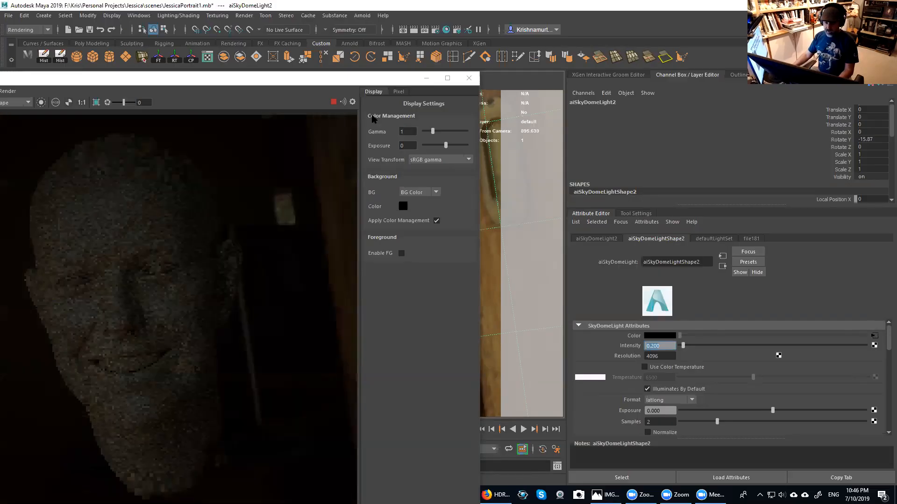
Select the area light beside the head and compose a close portrait view with the render window alongside the viewport.
drag(385, 79, 597, 261)
scroll(368, 180, down, 8)
click(368, 180)
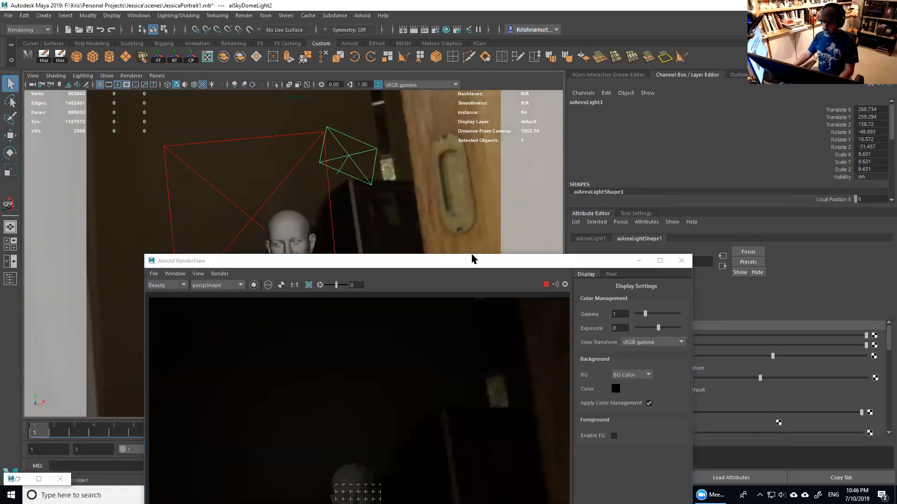
drag(472, 259, 381, 93)
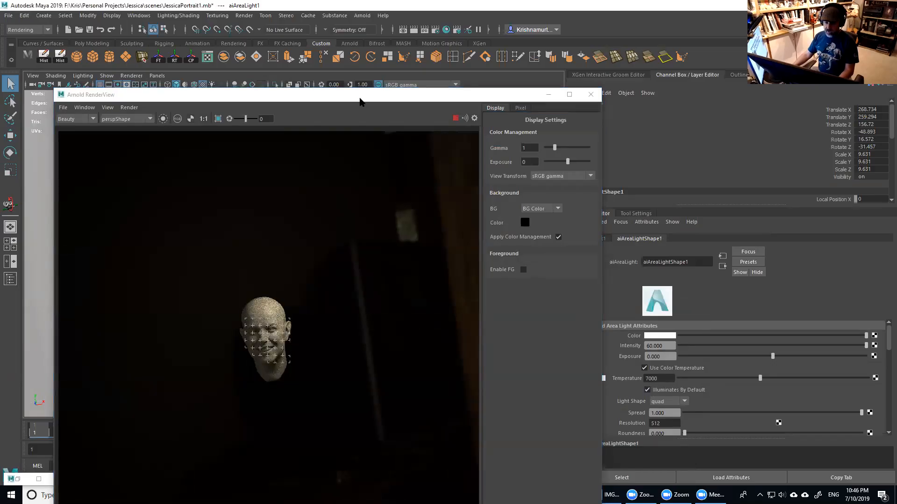
drag(359, 101, 635, 85)
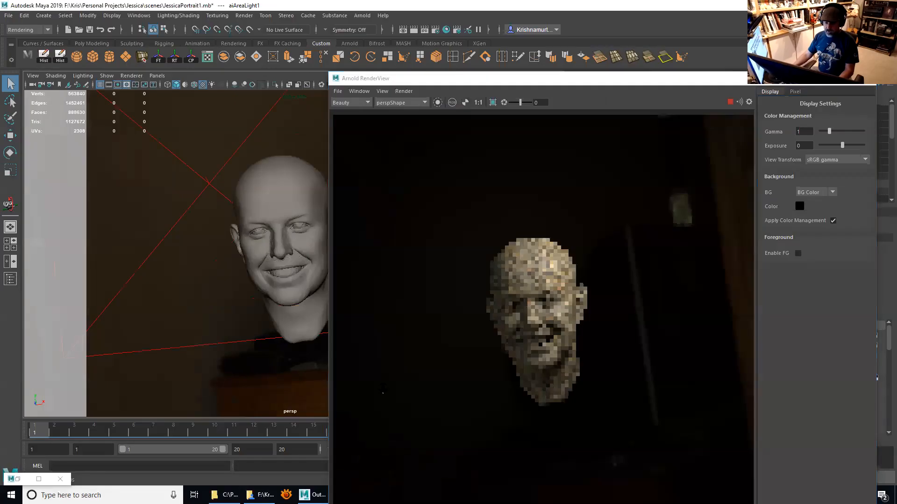
scroll(287, 339, up, 5)
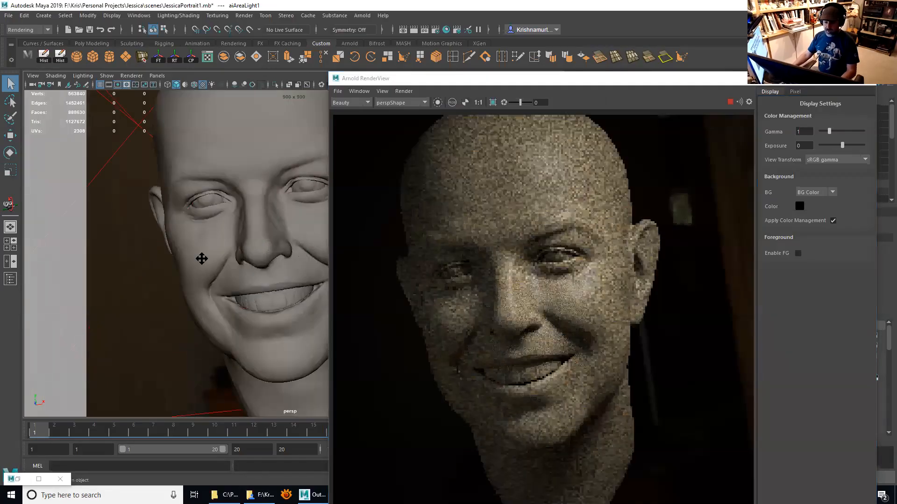
alt+middle_drag(430, 342, 445, 346)
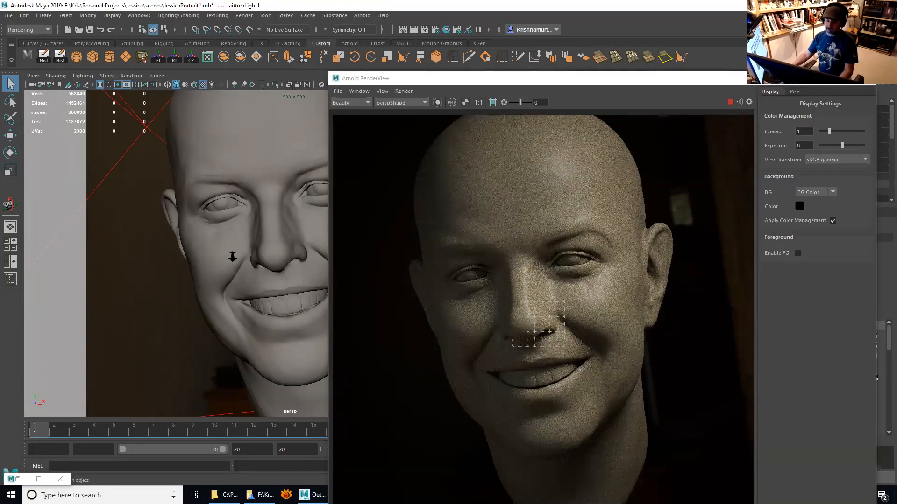
alt+drag(168, 188, 260, 182)
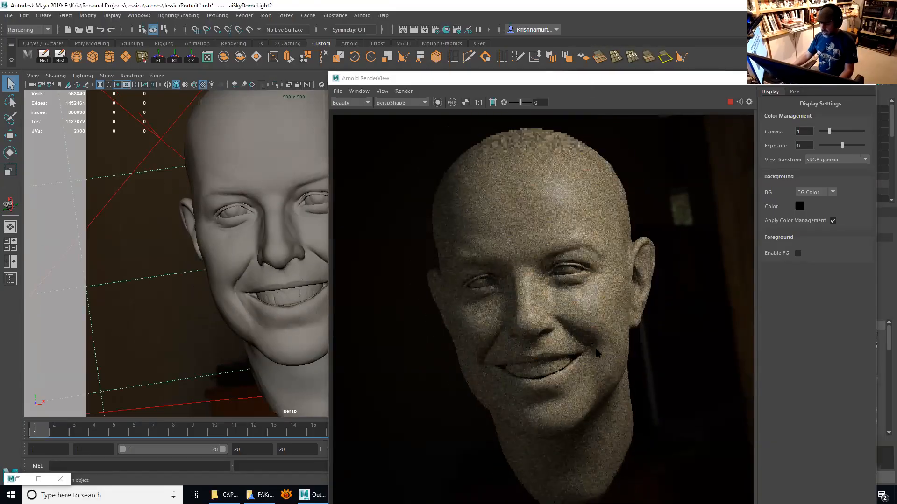
Set the skydome light's intensity to 0.3 and bring the whole portrait render into view.
drag(590, 78, 323, 63)
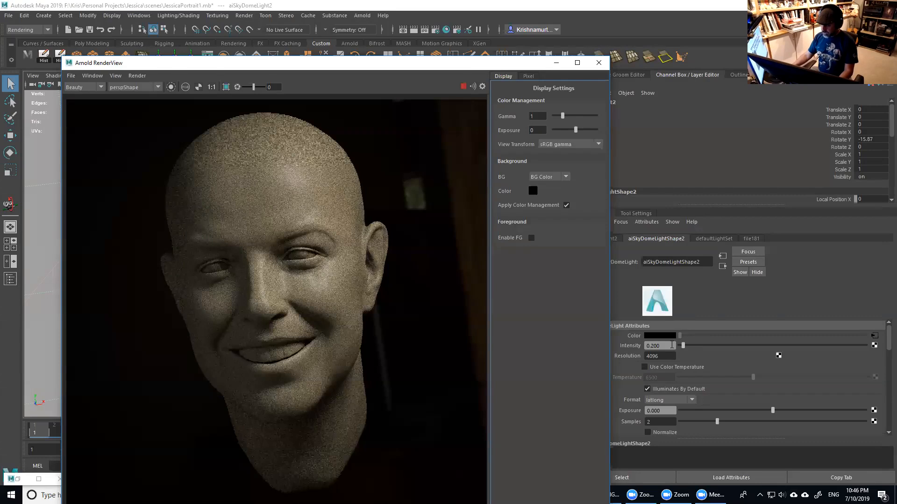
double_click(663, 341)
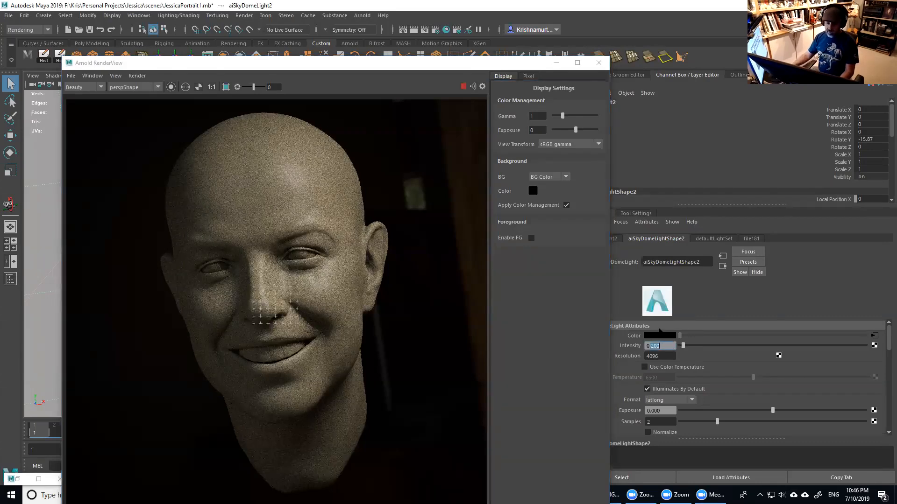
text(3)
key(Return)
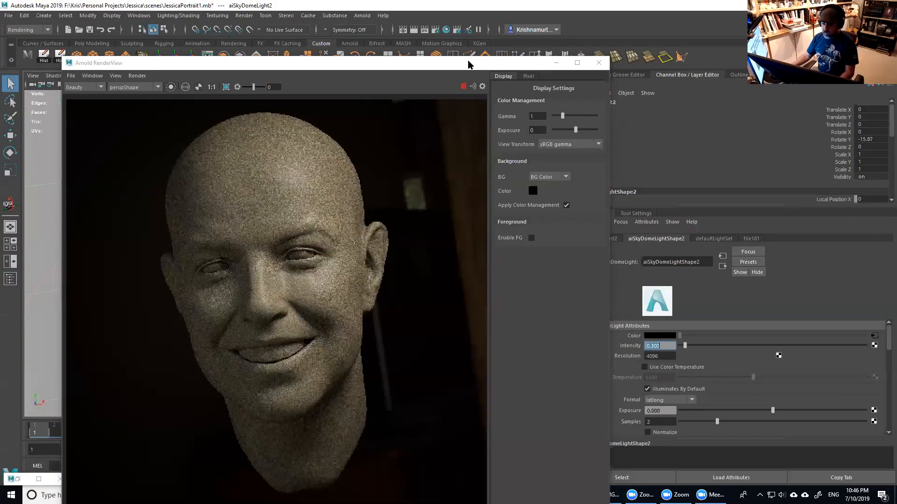
drag(466, 64, 600, 32)
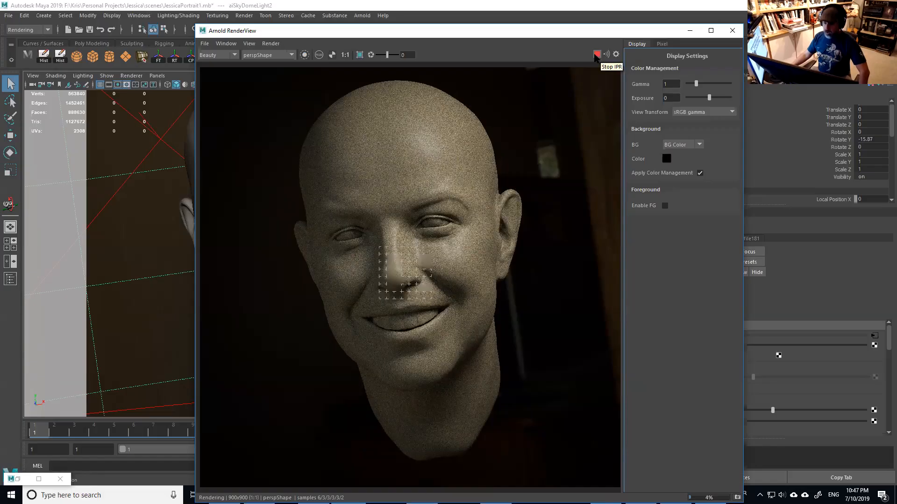
click(596, 55)
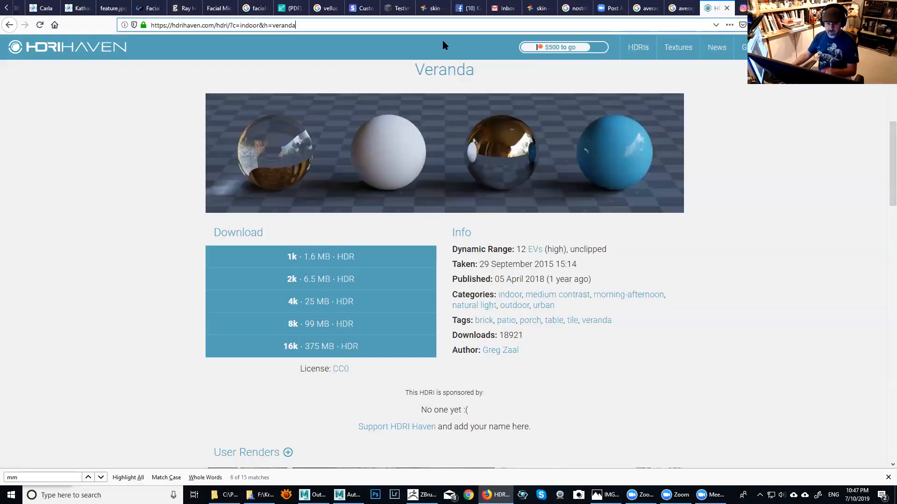
In Firefox, search the web for sibl and open the sIBL Archive page on HDRLabs.
key(ctrl+l)
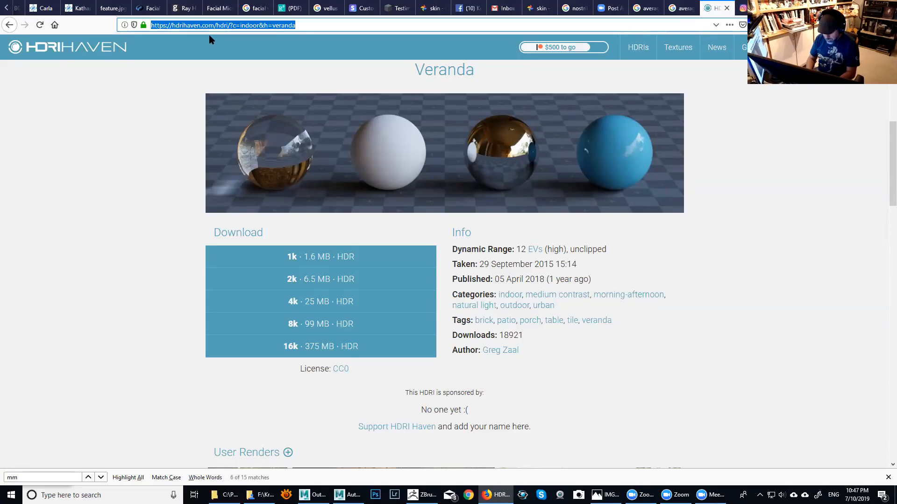
text(si)
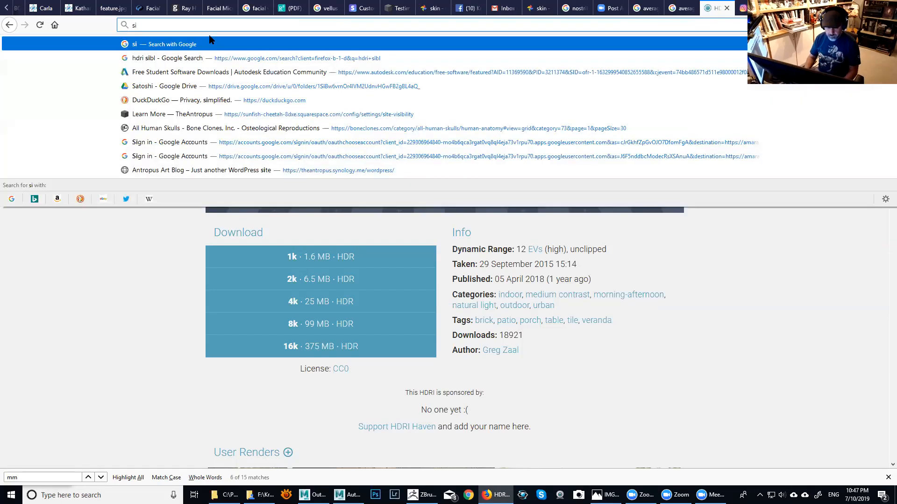
text(bl)
key(Return)
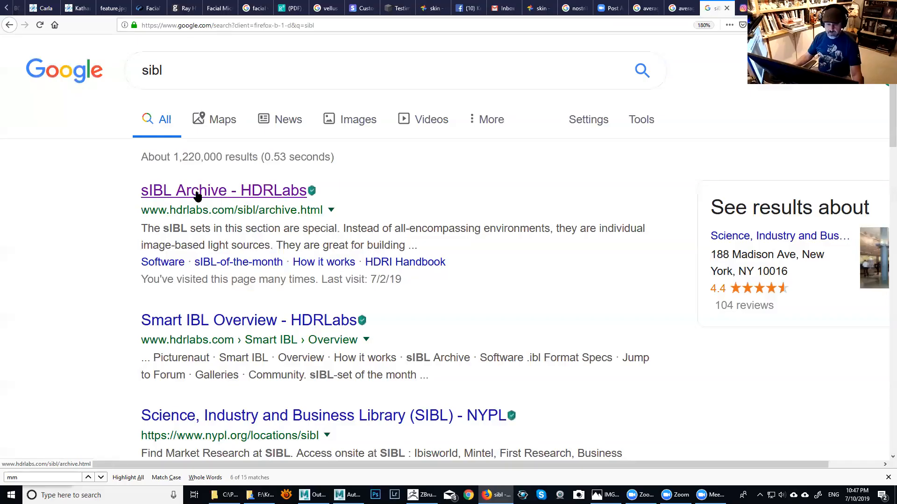
click(197, 195)
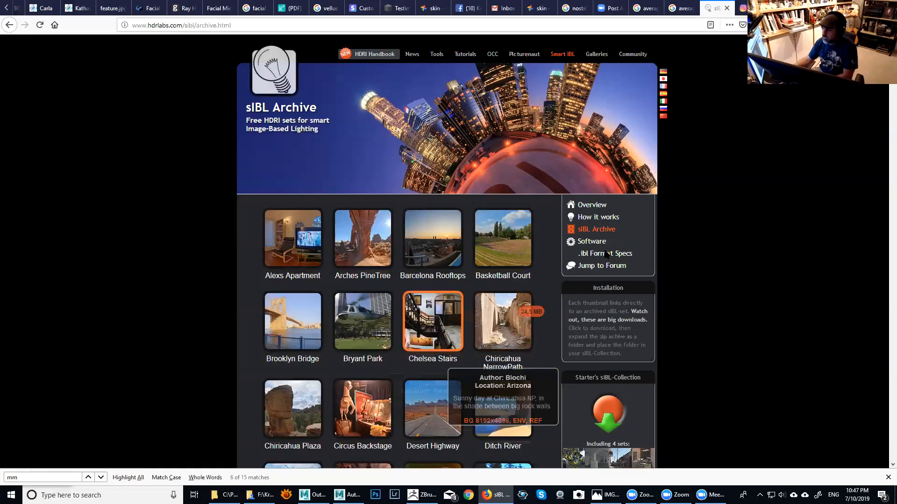
Browse the archive's free HDRI environment sets down to the Lightsmith Collection of individual image-based light sources.
scroll(446, 252, down, 2)
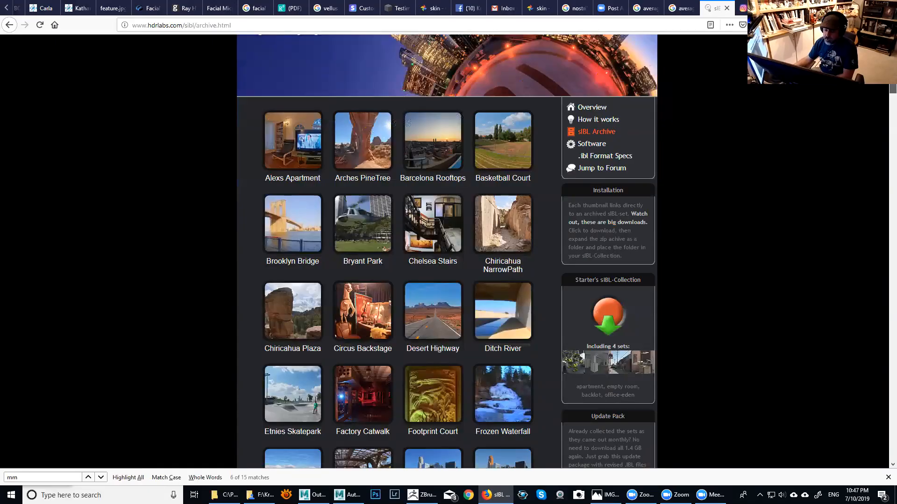
scroll(446, 253, down, 4)
scroll(447, 253, down, 10)
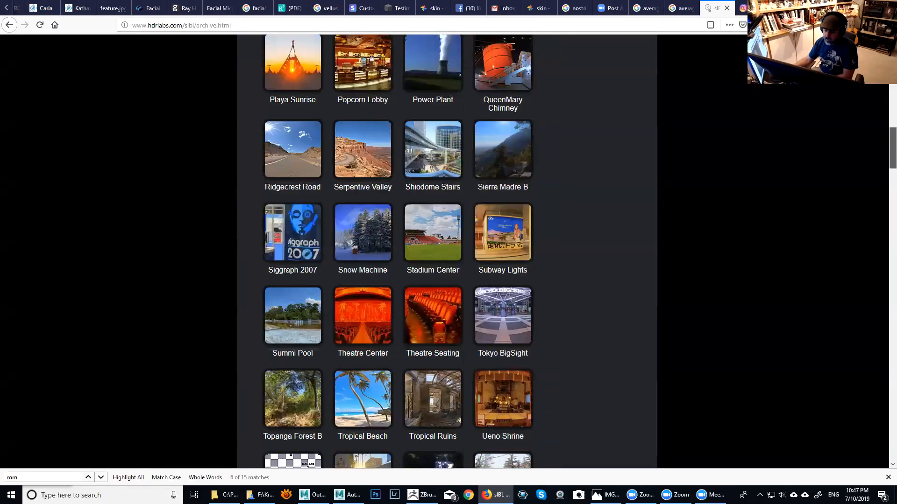
scroll(447, 252, down, 6)
scroll(447, 252, down, 5)
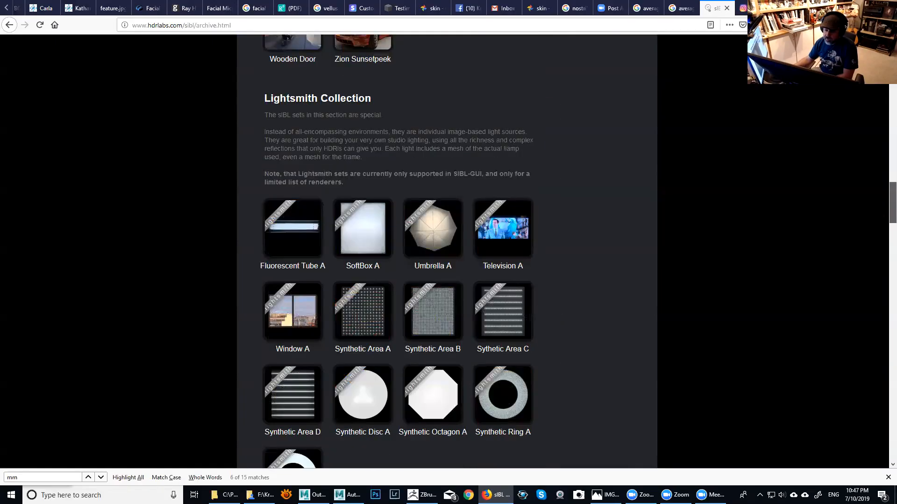
scroll(621, 203, down, 1)
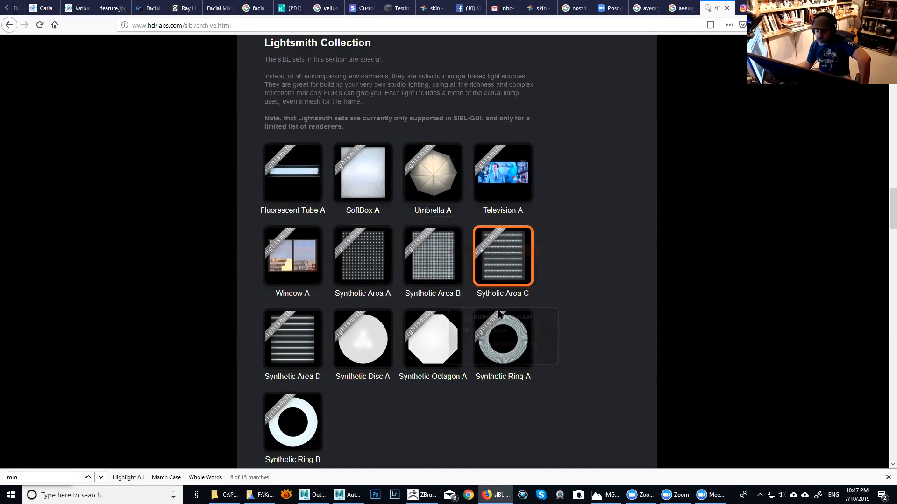
Look through the HDRI Hub and 3D Total promo libraries and the Rhode Island School of Design sets.
scroll(514, 304, down, 5)
scroll(532, 290, down, 4)
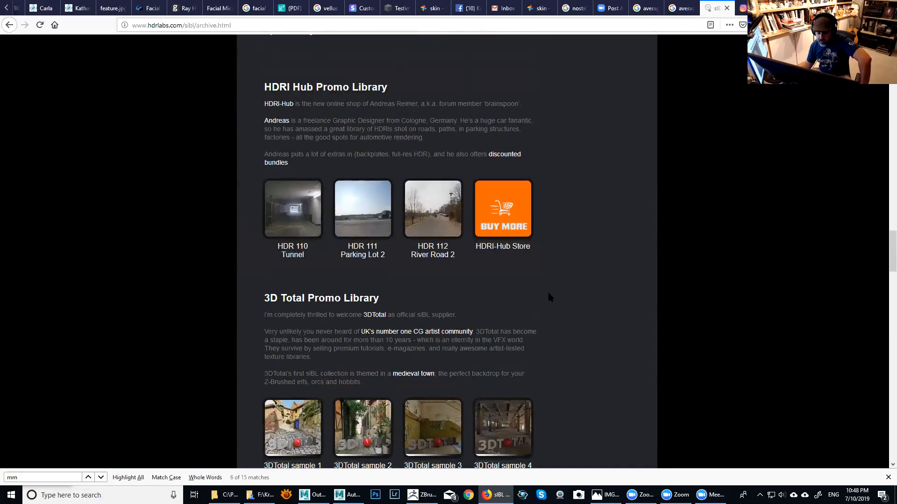
scroll(549, 295, down, 4)
scroll(549, 292, down, 4)
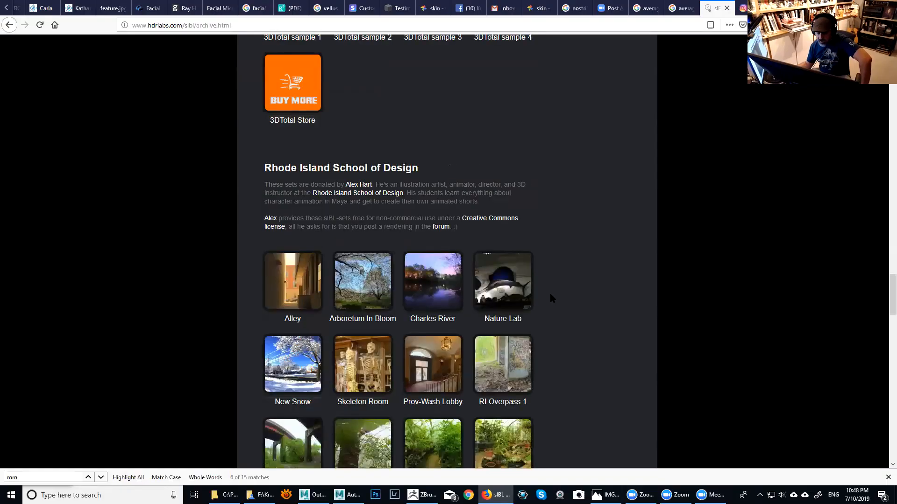
scroll(549, 294, down, 3)
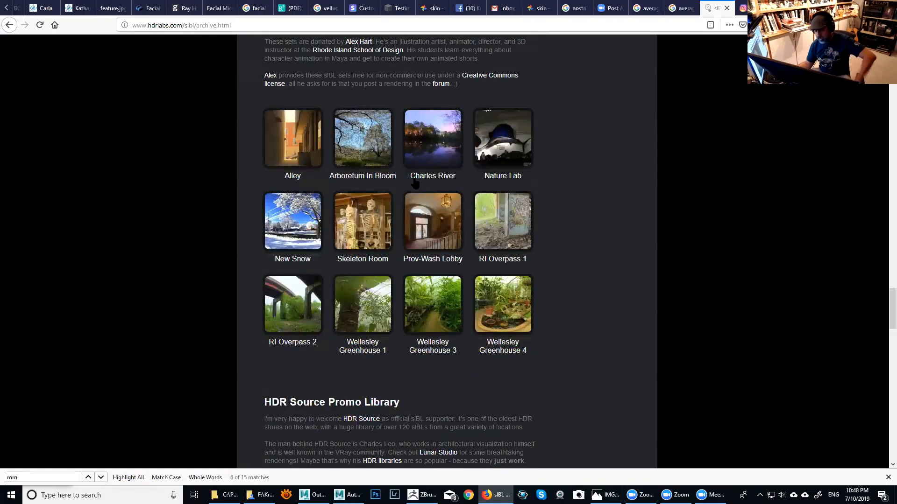
scroll(361, 79, up, 1)
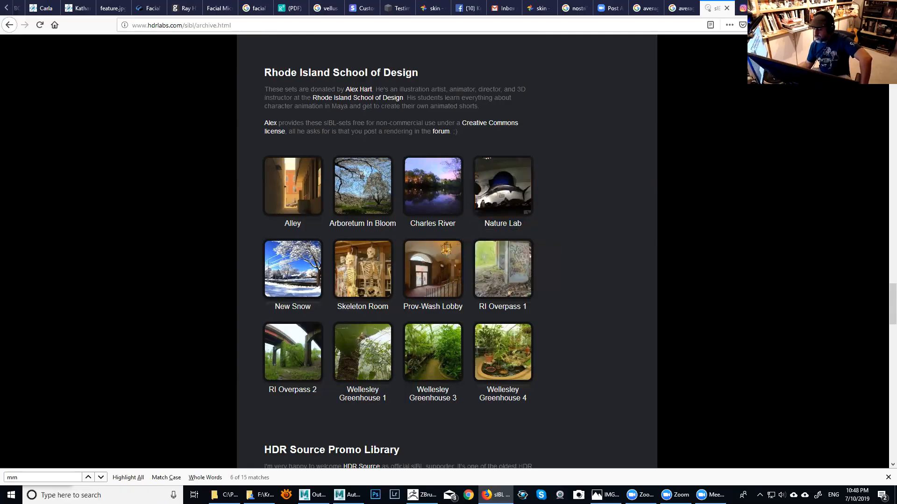
Switch back to Maya, hide the render window's display settings and store a snapshot of the portrait render.
key(alt+Tab)
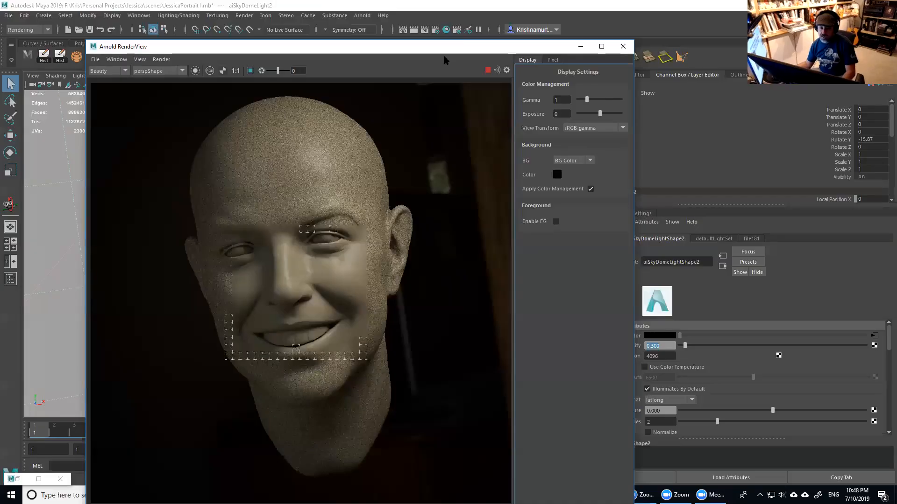
click(507, 70)
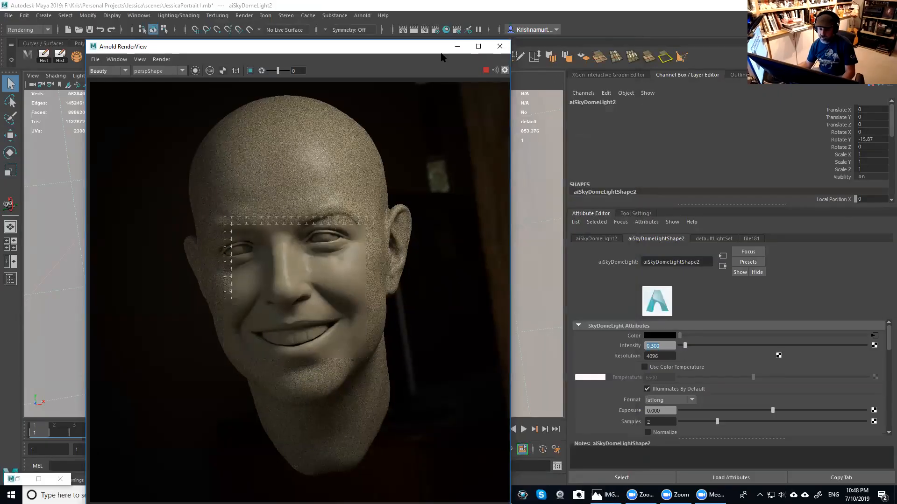
drag(433, 44, 457, 18)
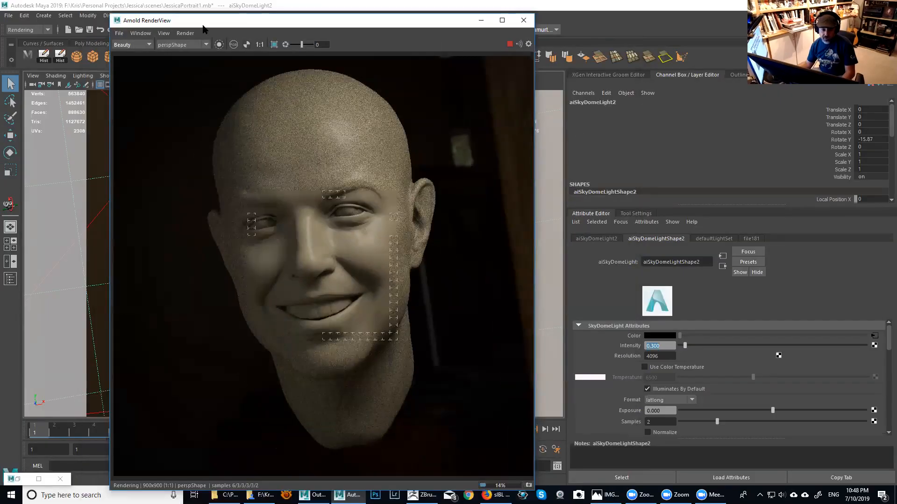
click(164, 33)
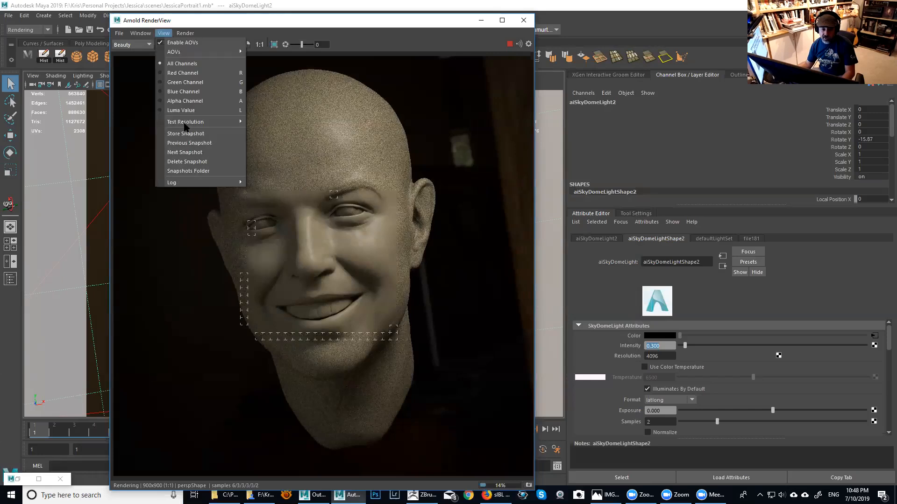
click(187, 133)
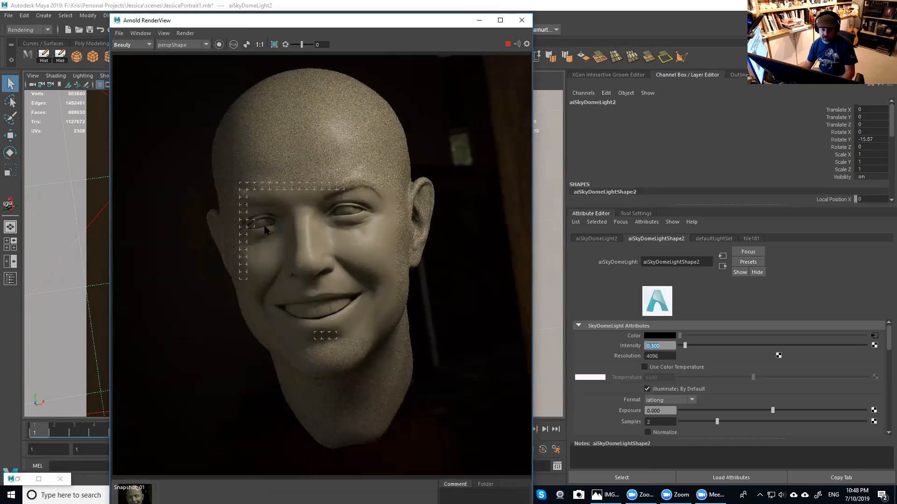
drag(352, 21, 355, 18)
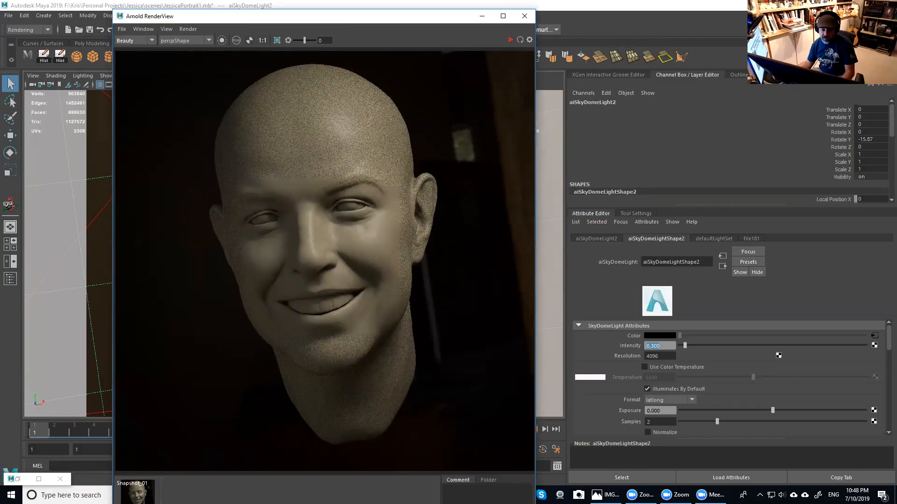
Minimise the render window, pull the viewport back to show the head with its area lights, and show the Outliner.
click(482, 17)
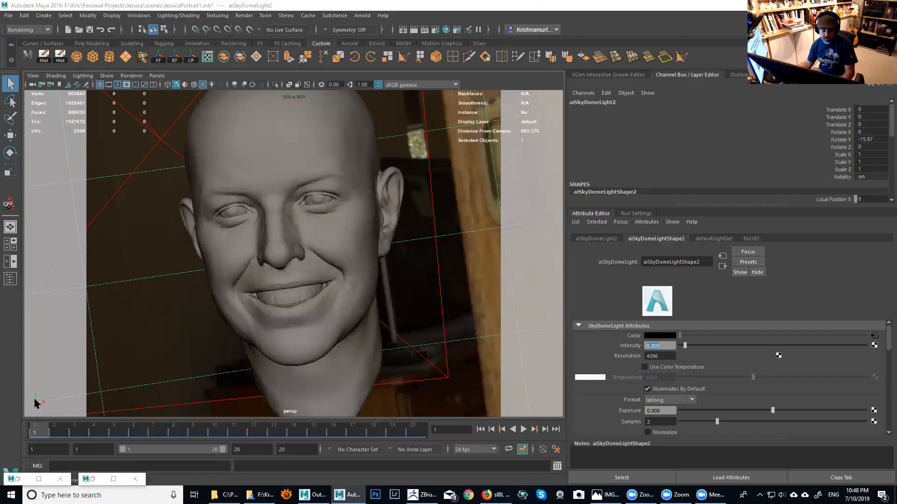
key(alt+v)
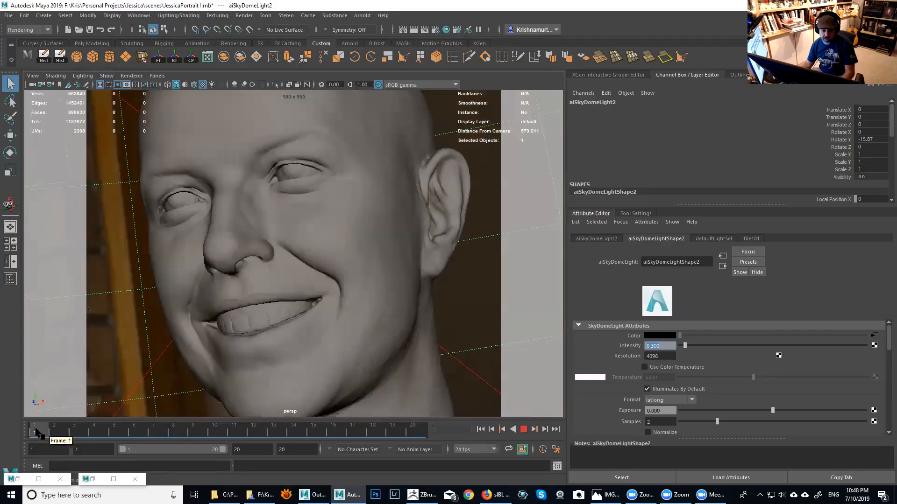
key(Escape)
alt+right_drag(397, 187, 250, 178)
click(739, 74)
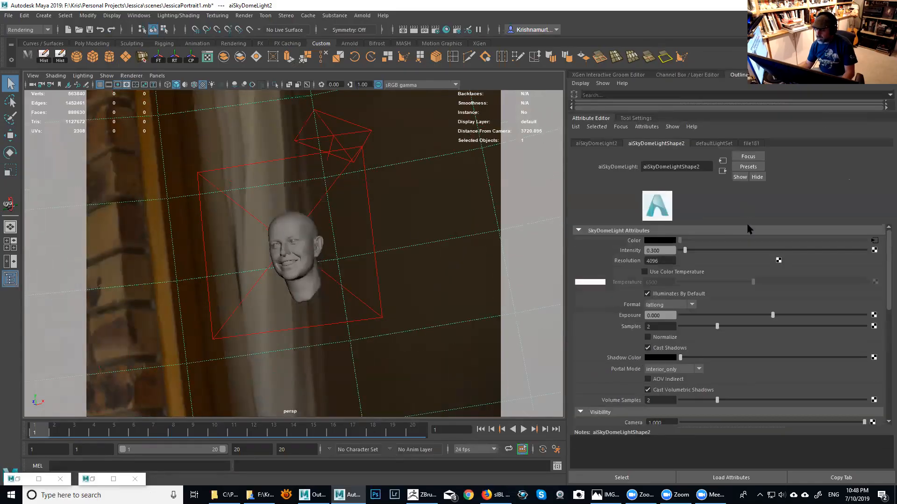
Turn off Illuminates By Default on the existing Veranda skydome light.
click(647, 294)
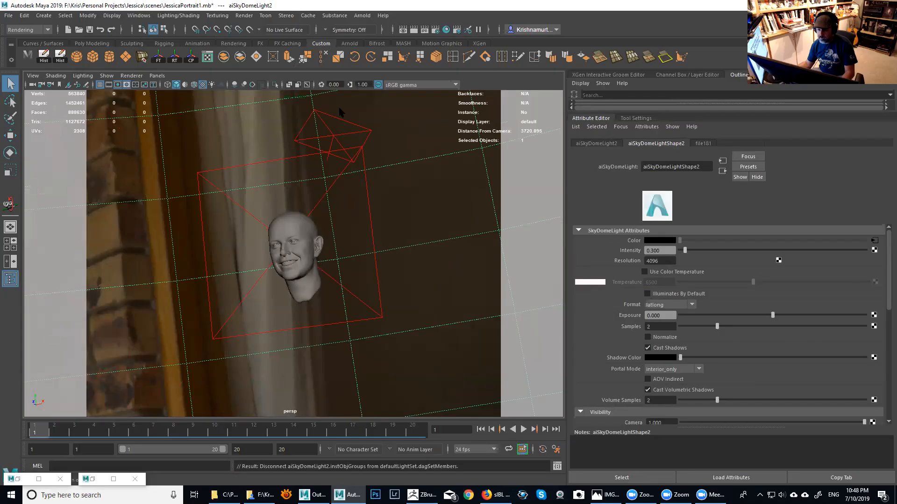
click(364, 16)
click(415, 199)
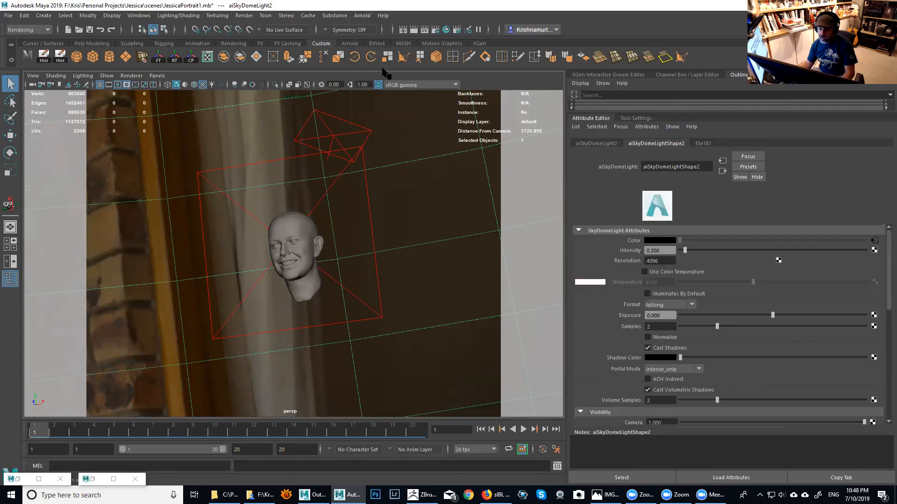
click(362, 16)
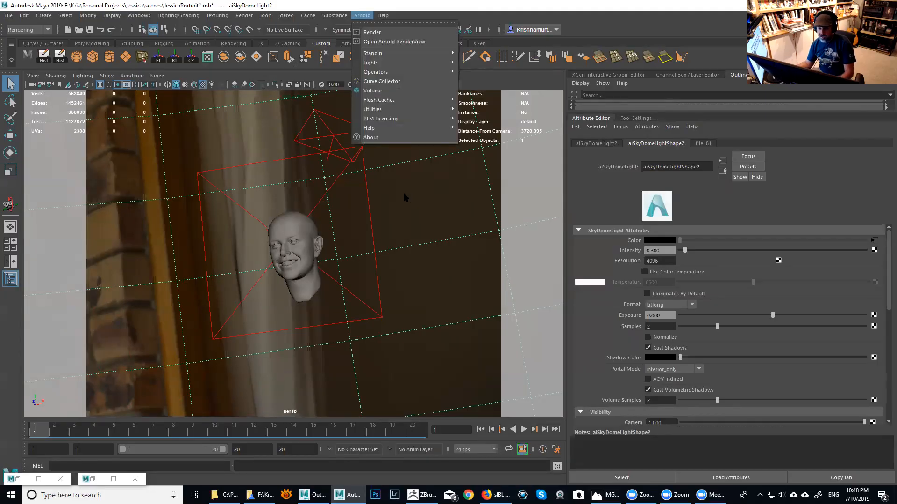
click(405, 197)
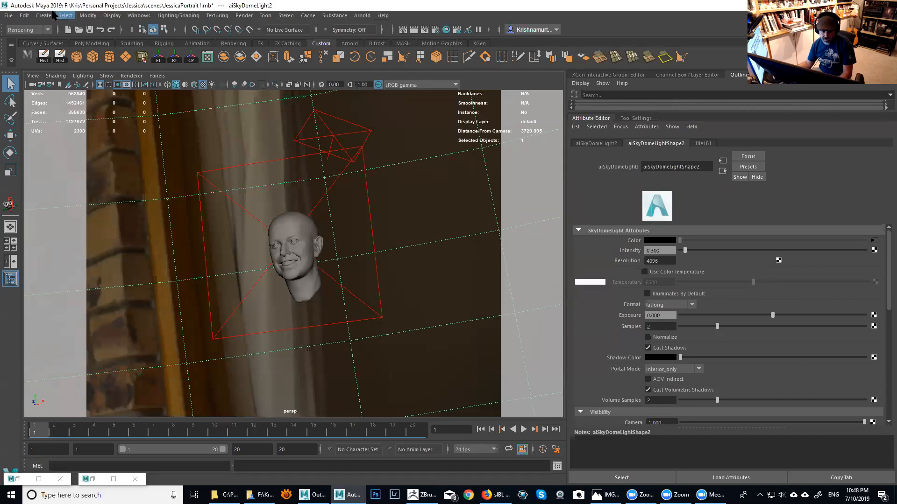
Duplicate the skydome light once with Duplicate Special, including its input connections.
click(24, 16)
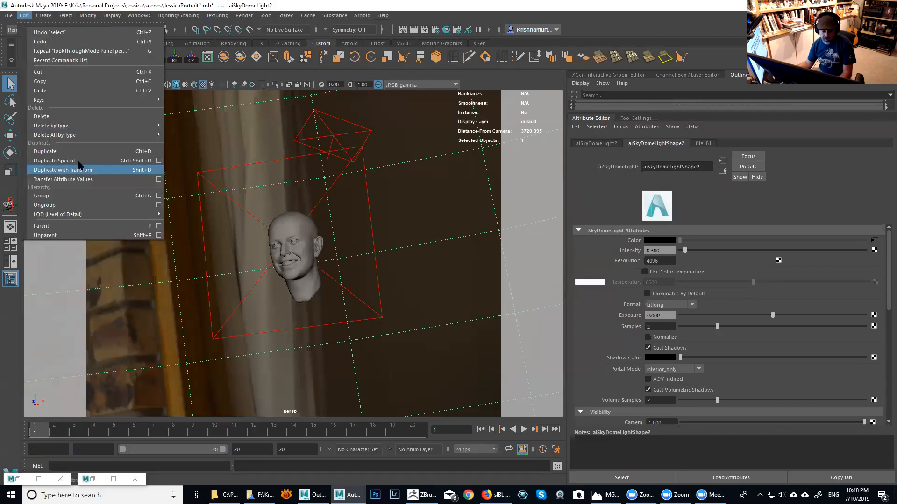
click(159, 161)
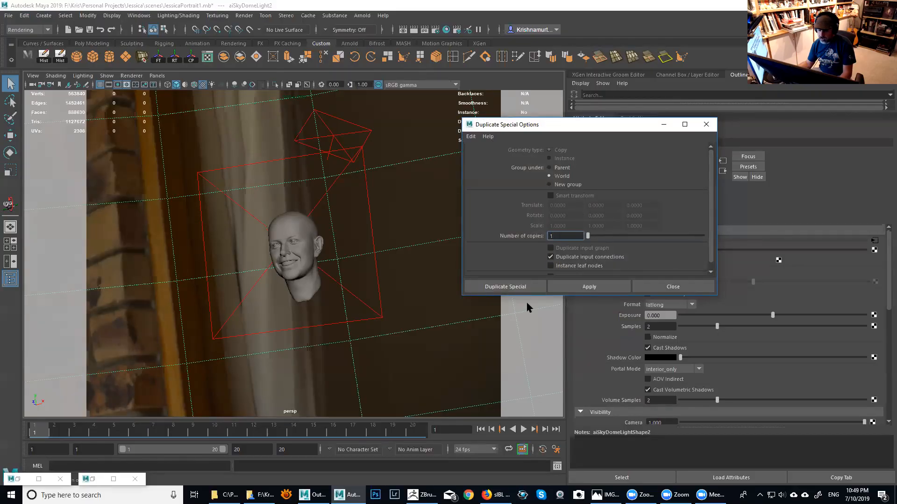
click(517, 287)
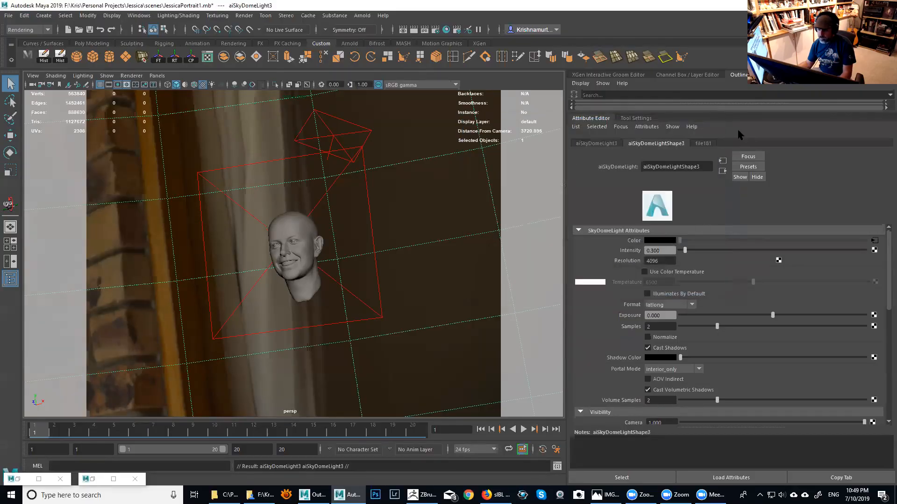
Enlarge the Outliner and rename the original skydome light aiSkyDomeLight2 to Veranda.
drag(727, 105, 741, 355)
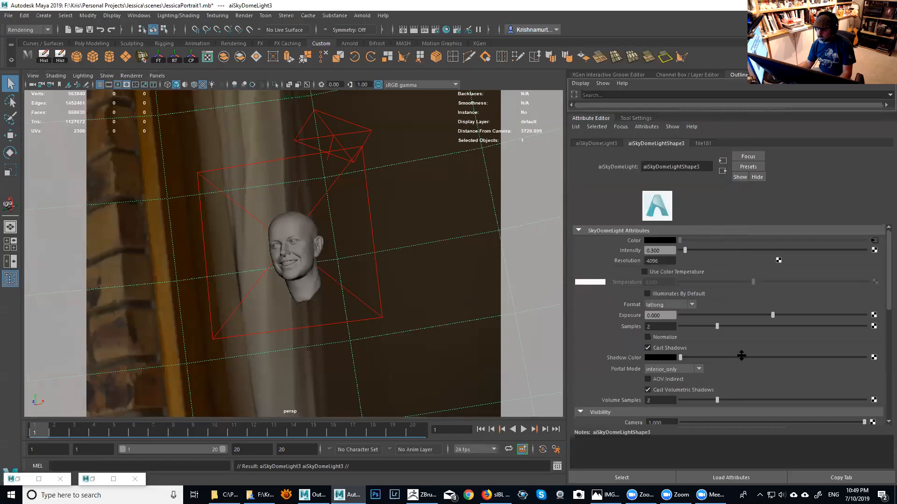
drag(715, 126, 691, 317)
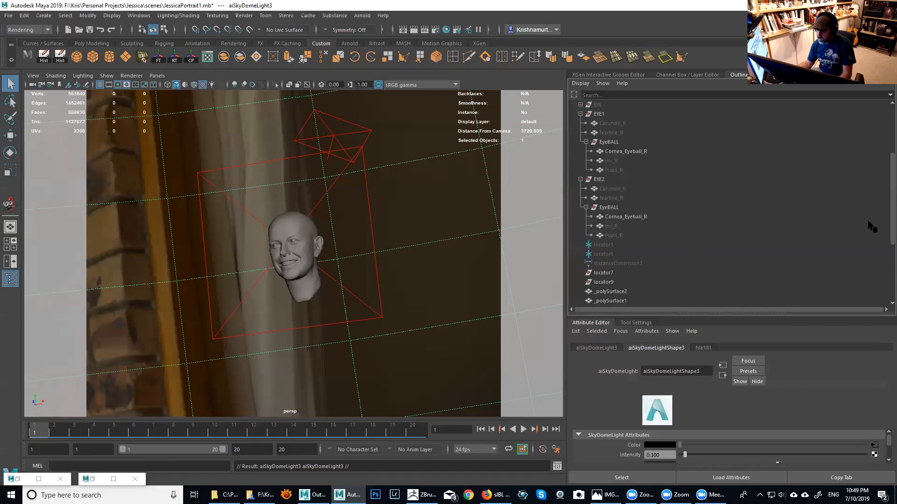
scroll(890, 231, down, 5)
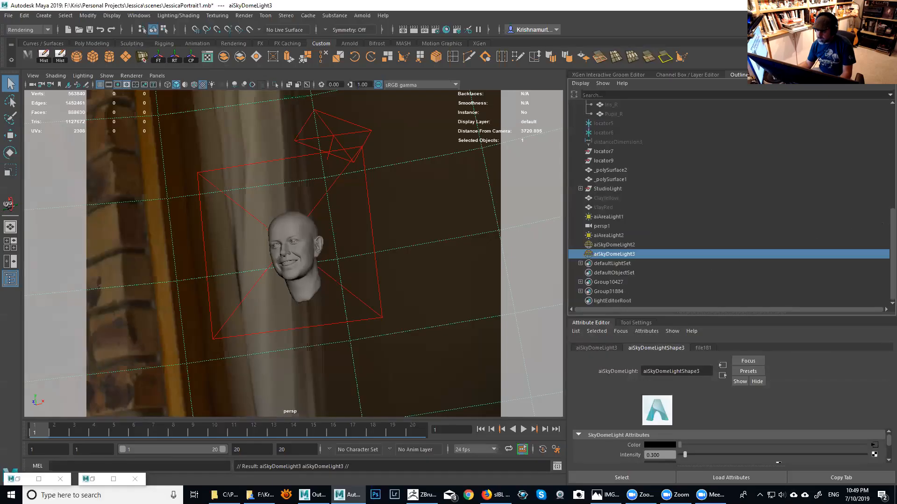
double_click(612, 245)
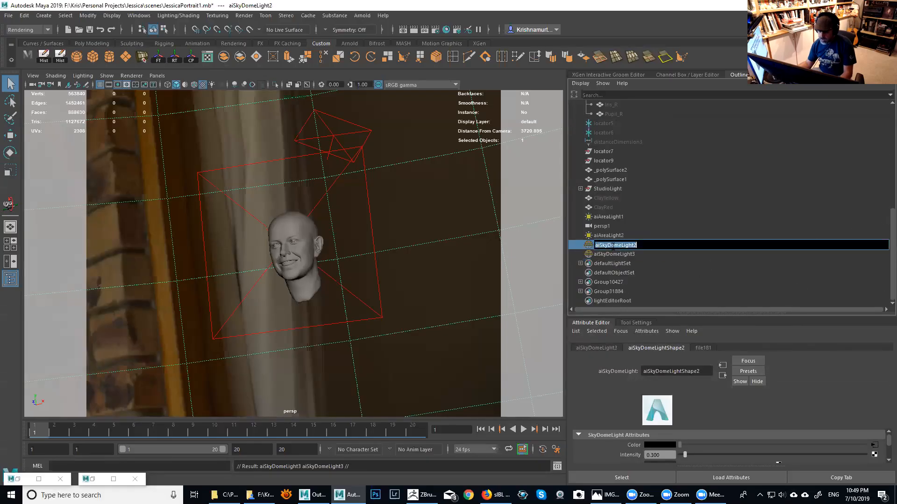
text(Veranda)
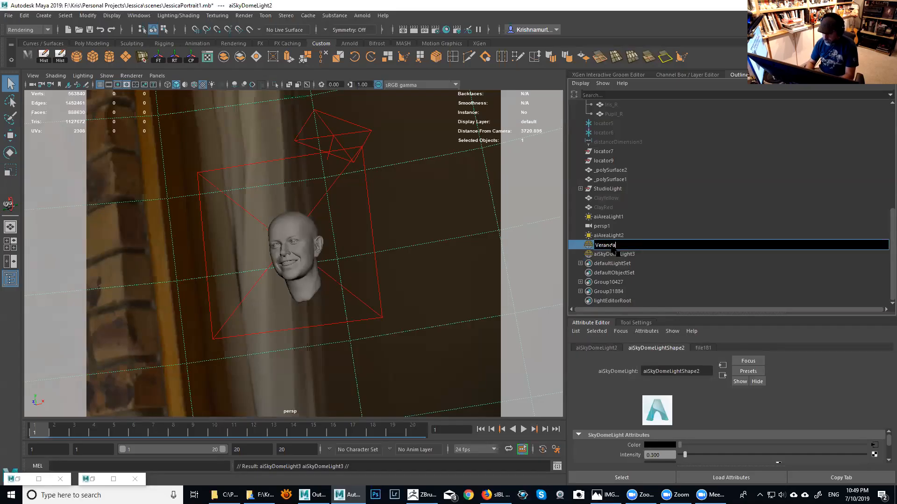
key(Return)
Rename the duplicated skydome light to NatureLab.
double_click(615, 254)
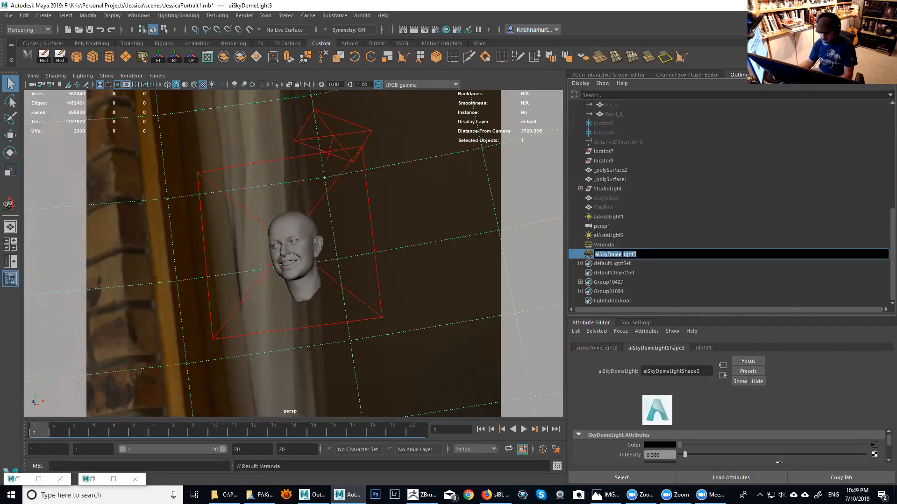
text(Nature)
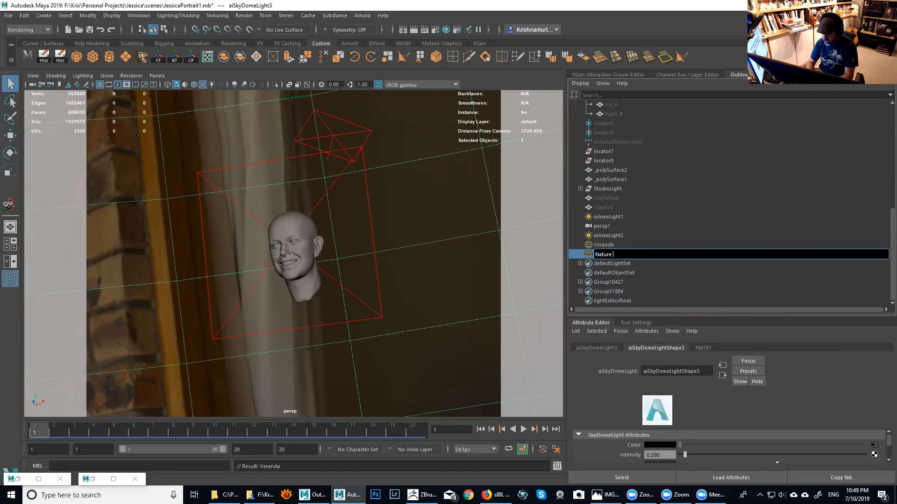
text(Lab)
key(Return)
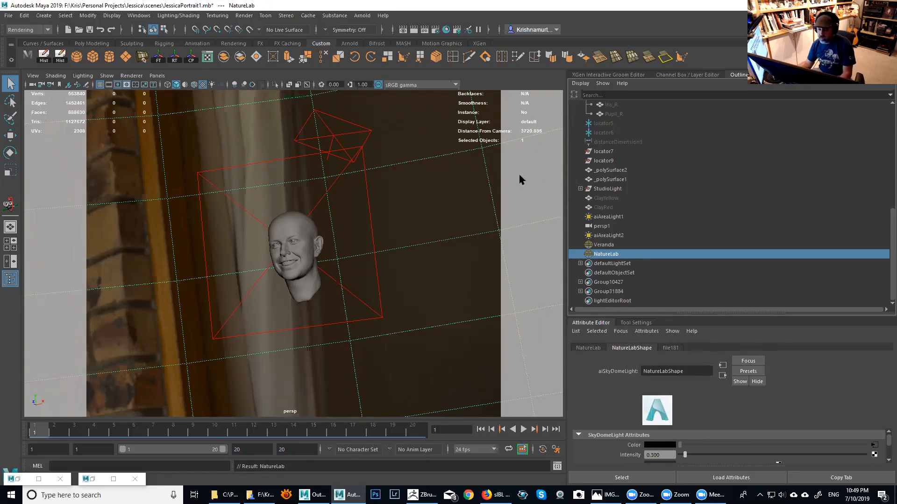
Load NatureLabFront_IBL_Ref.hdr from the HDRI Collection's Indoors\Big Rooms folder as the NatureLab skydome's colour texture.
drag(721, 312, 713, 150)
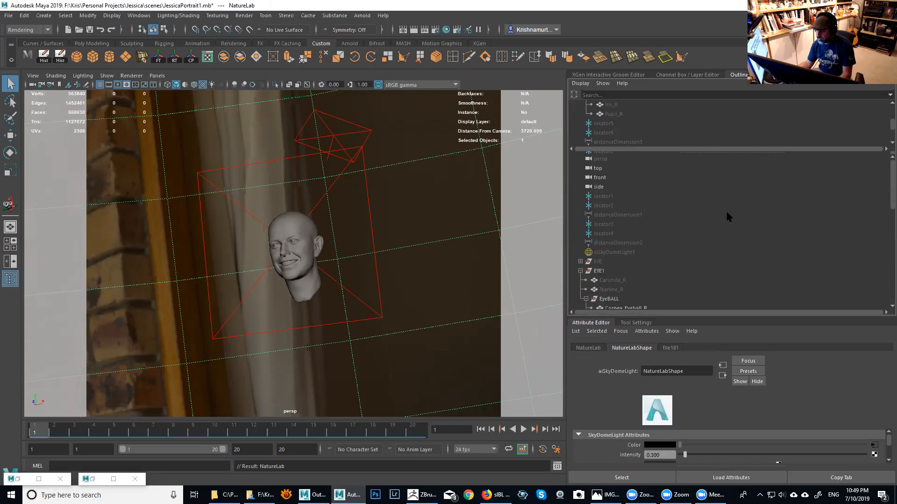
drag(759, 319, 761, 184)
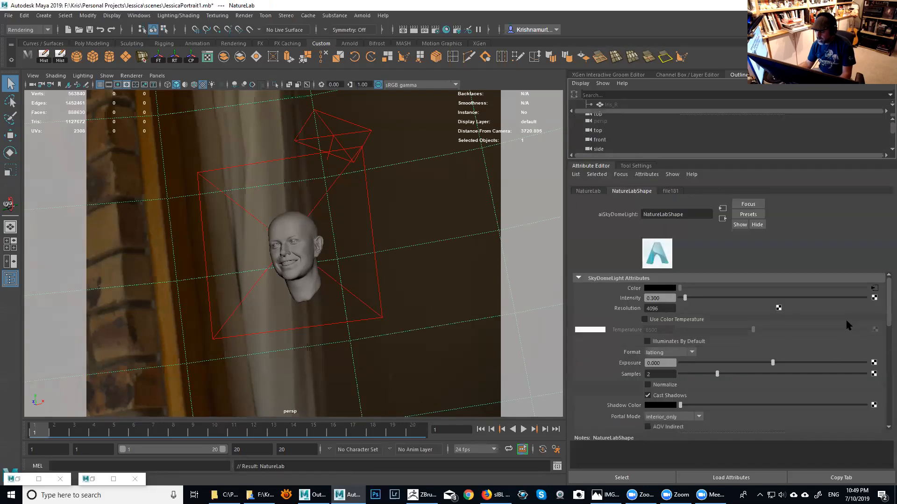
click(874, 288)
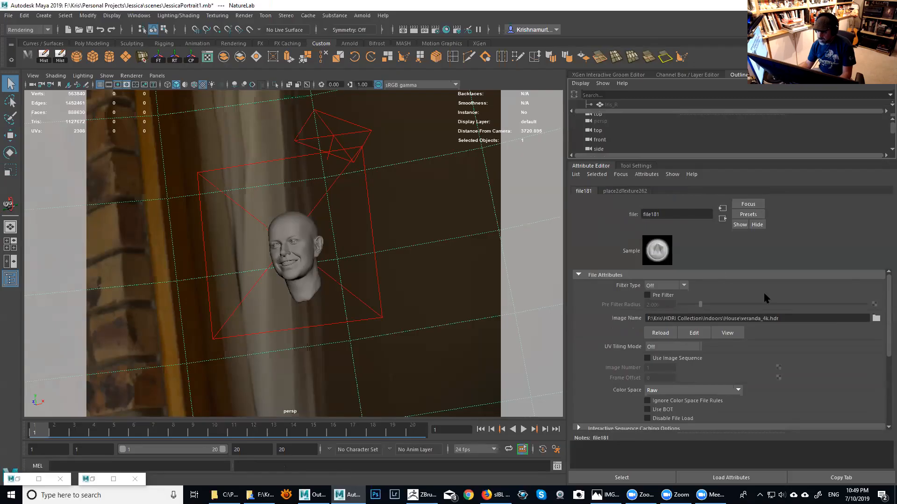
click(876, 319)
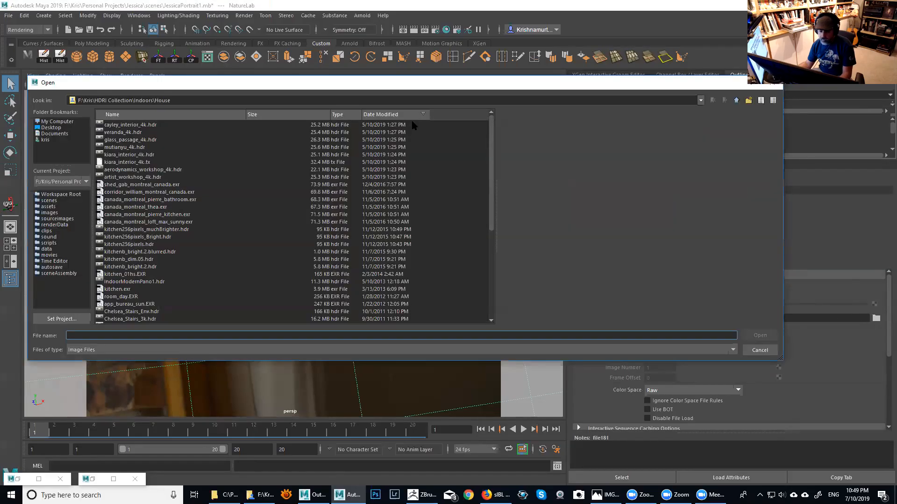
click(736, 99)
double_click(116, 141)
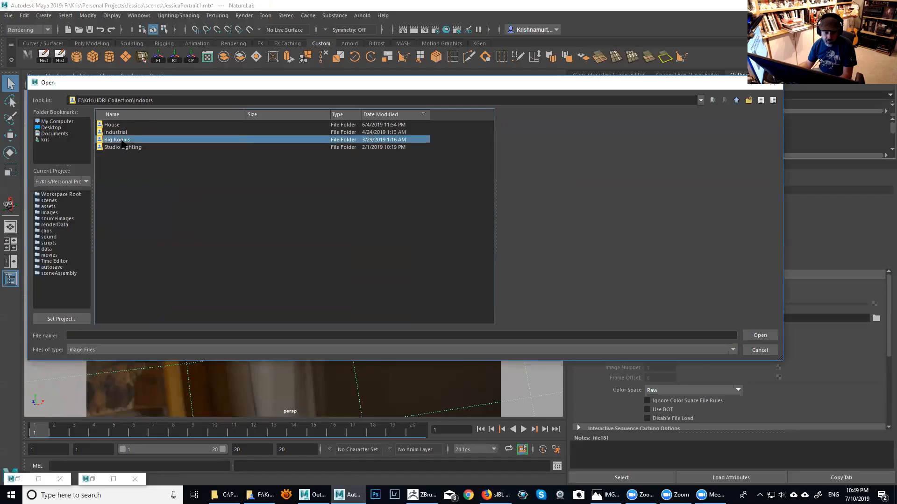
click(216, 115)
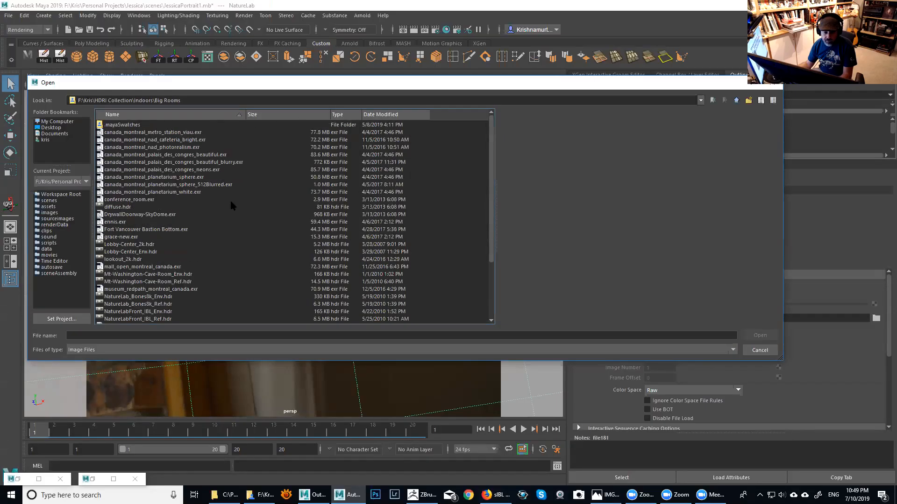
scroll(226, 235, down, 2)
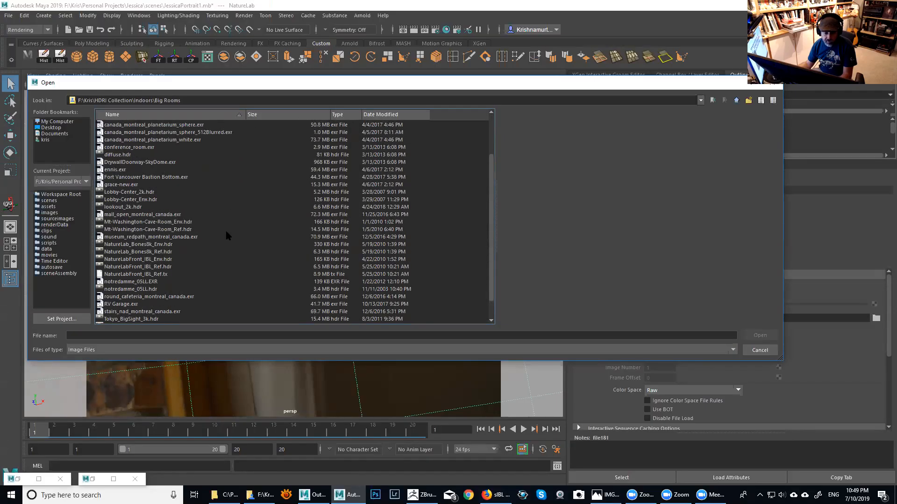
click(160, 268)
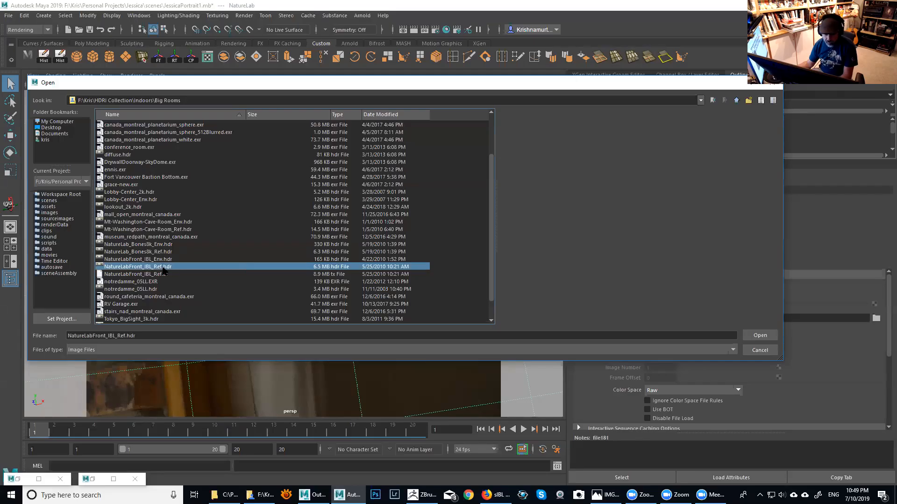
click(760, 335)
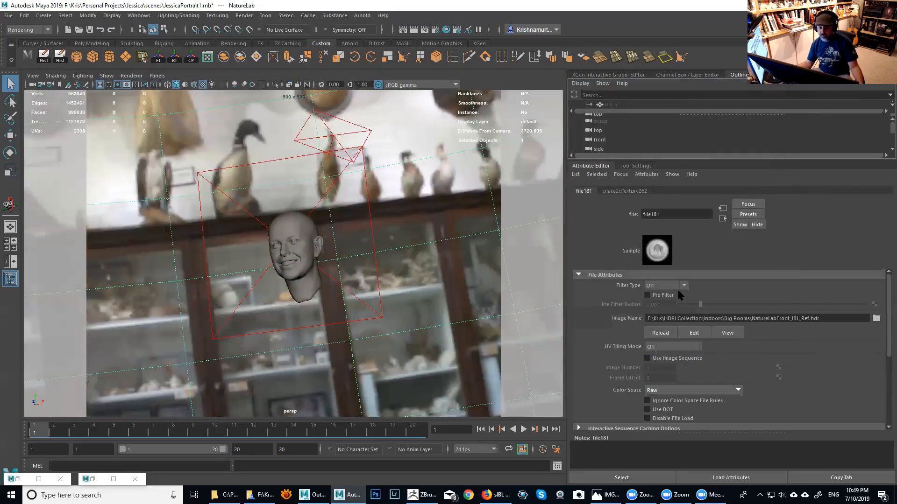
Inspect the new environment around the head and set the NatureLab skydome's Y rotation to 0.
alt+right_drag(441, 255, 233, 198)
alt+drag(308, 255, 336, 253)
alt+right_drag(335, 253, 377, 297)
alt+drag(377, 297, 351, 274)
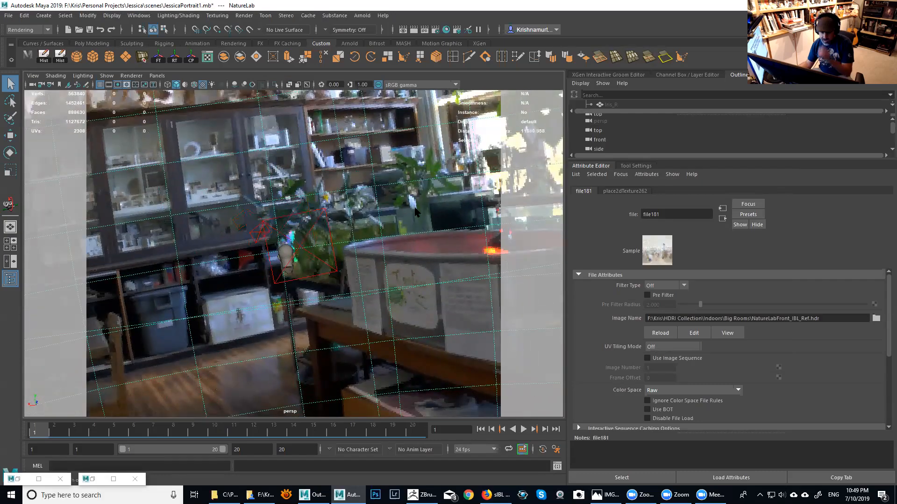
mouse_move(418, 184)
alt+mouse_down()
mouse_move(383, 190)
mouse_move(427, 183)
alt+mouse_up()
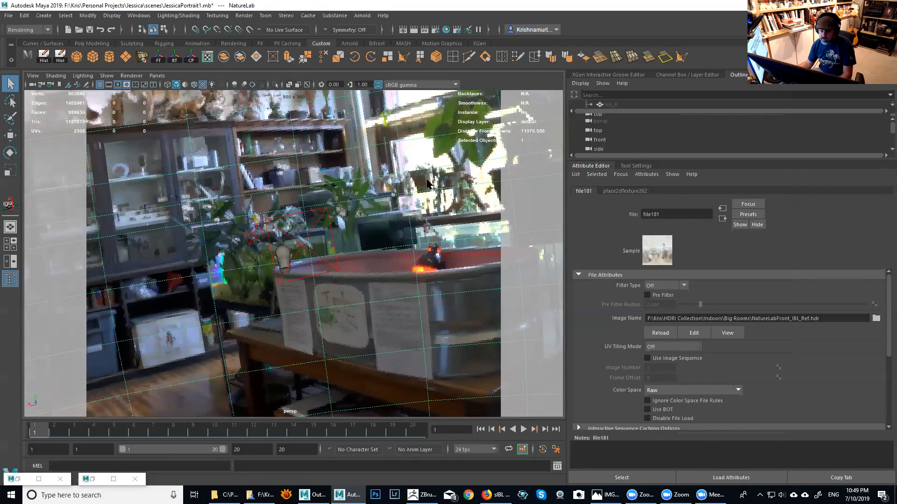
click(441, 231)
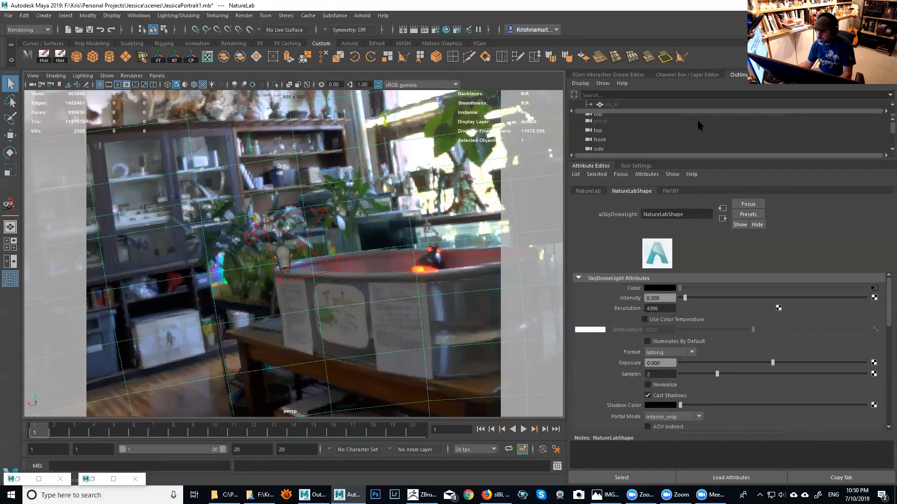
drag(728, 156, 728, 271)
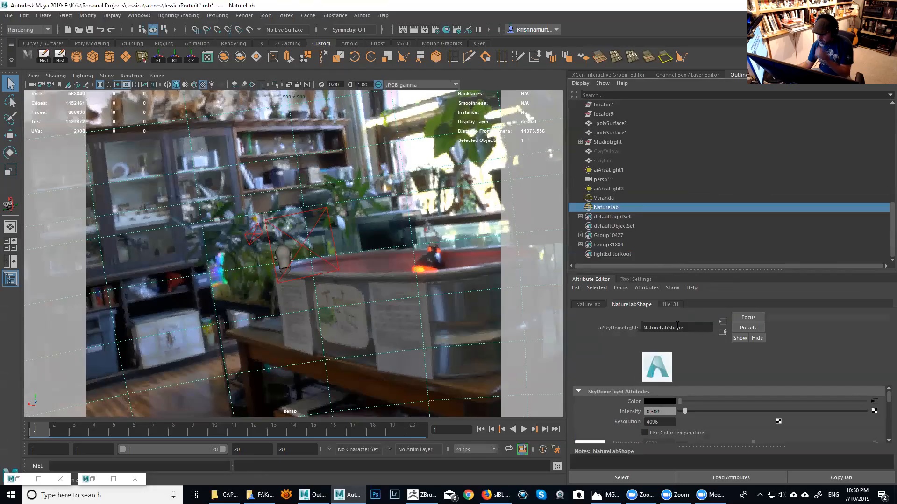
click(590, 305)
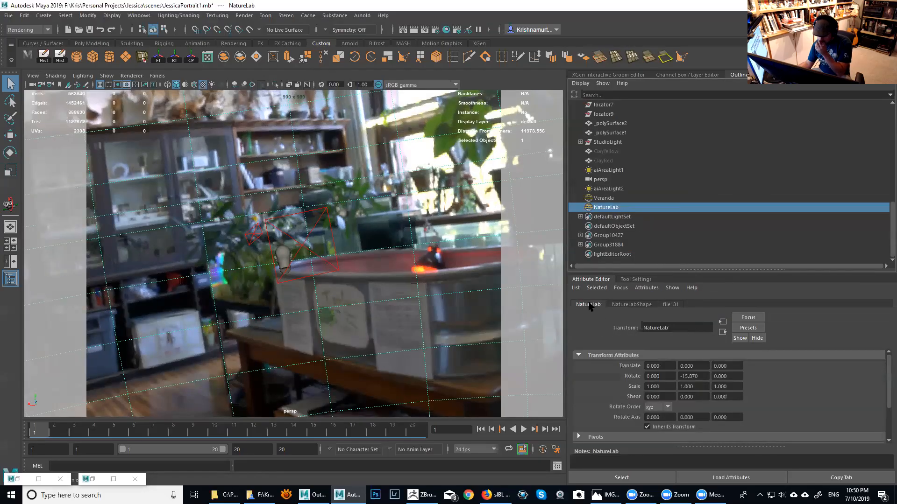
drag(705, 377, 675, 367)
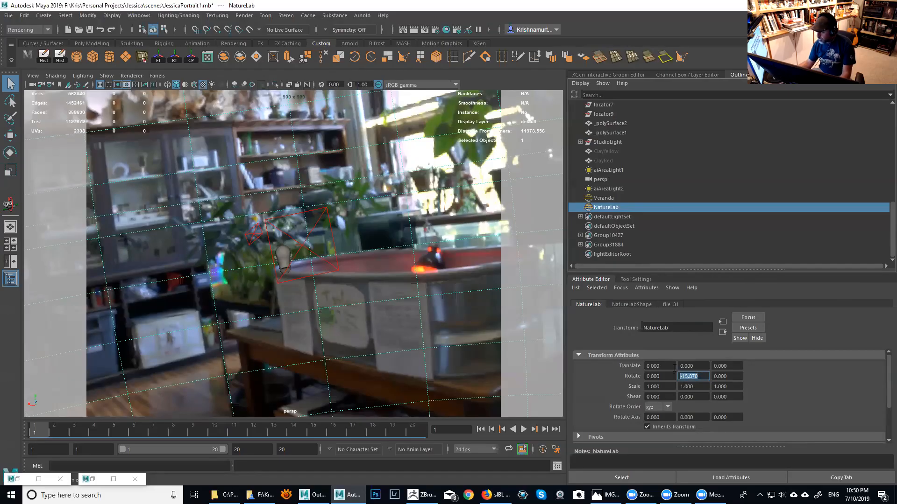
text(0)
key(Return)
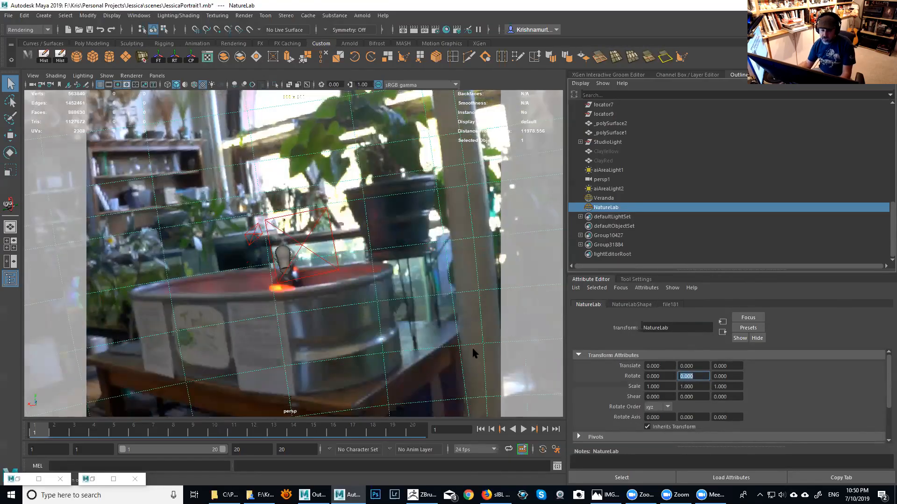
Rotate the NatureLab skydome to 39.96 degrees about Y with the Rotate tool, undoing the accidental free rotations.
scroll(261, 241, down, 3)
scroll(262, 242, down, 2)
scroll(269, 237, down, 2)
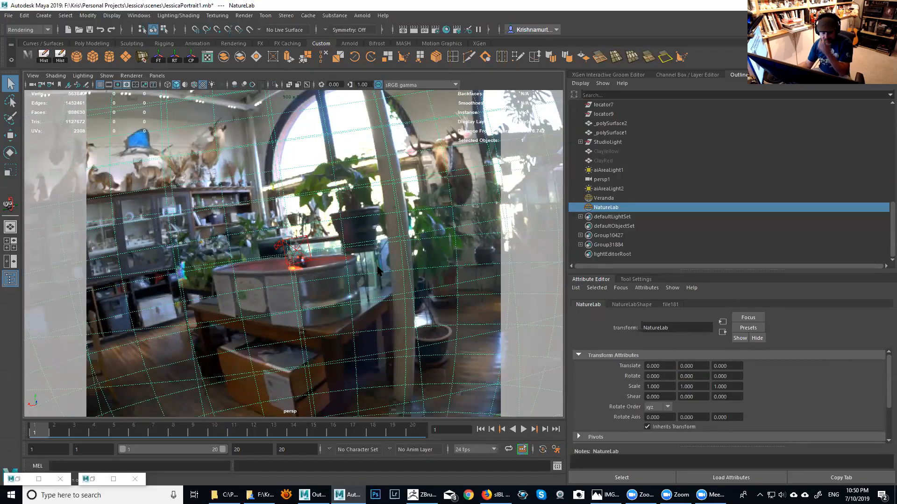
alt+drag(367, 277, 352, 246)
key(e)
mouse_move(307, 271)
alt+mouse_down()
mouse_move(299, 280)
mouse_move(306, 286)
mouse_move(312, 268)
alt+mouse_up()
alt+right_drag(311, 268, 310, 284)
alt+drag(310, 285, 328, 270)
key(ctrl+z)
key(ctrl+z)
key(ctrl+z)
key(ctrl+z)
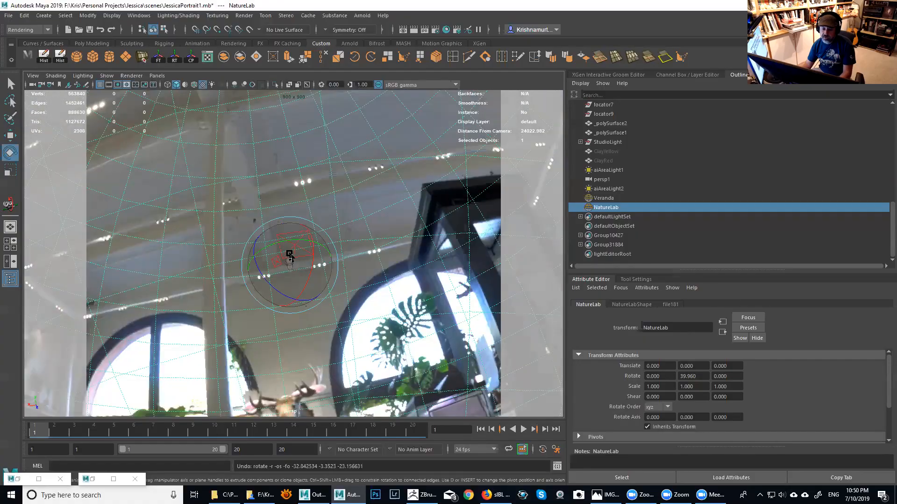
Frame a frontal close-up of the head against the rotated NatureLab environment.
alt+drag(290, 255, 422, 276)
alt+right_drag(422, 276, 506, 380)
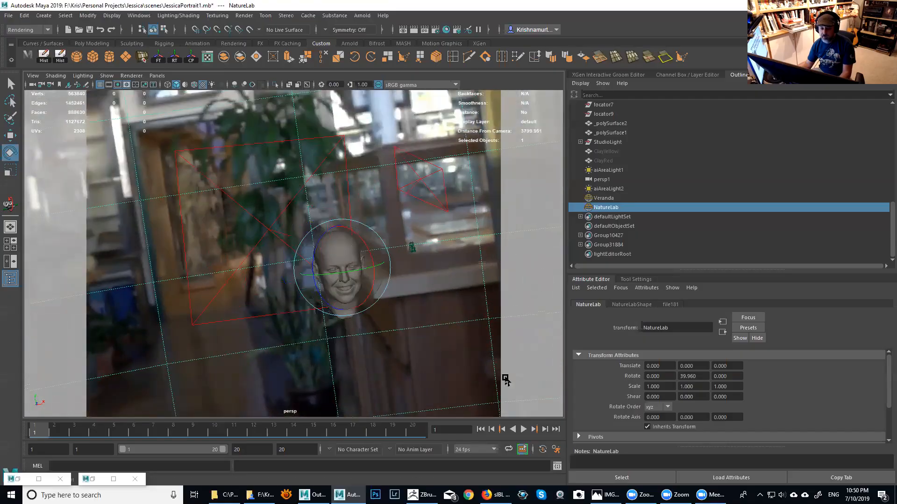
alt+drag(506, 380, 472, 322)
alt+right_drag(261, 285, 341, 327)
alt+middle_drag(341, 327, 351, 357)
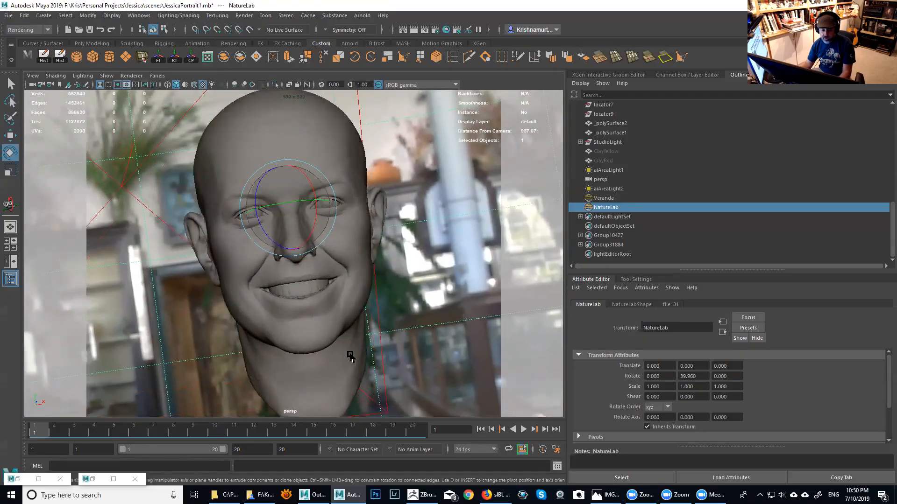
Restart the interactive Arnold render and move the render window clear of the viewport.
click(91, 479)
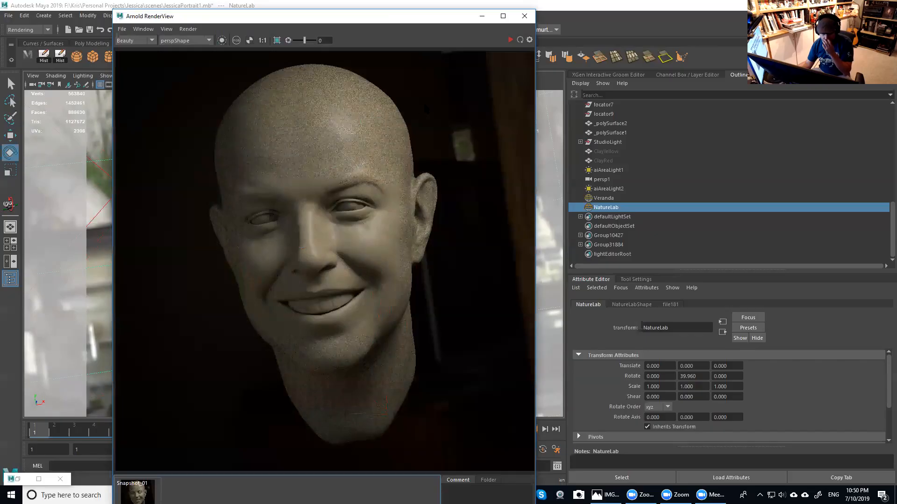
click(510, 40)
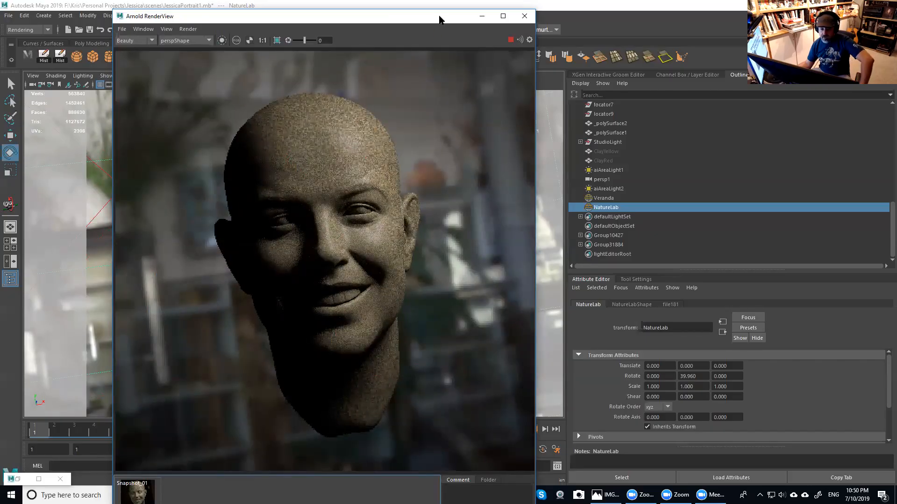
drag(439, 19, 691, 143)
Select aiAreaLight1 and turn off its Illuminates By Default option, enlarging the attribute area to reach it.
scroll(120, 154, down, 5)
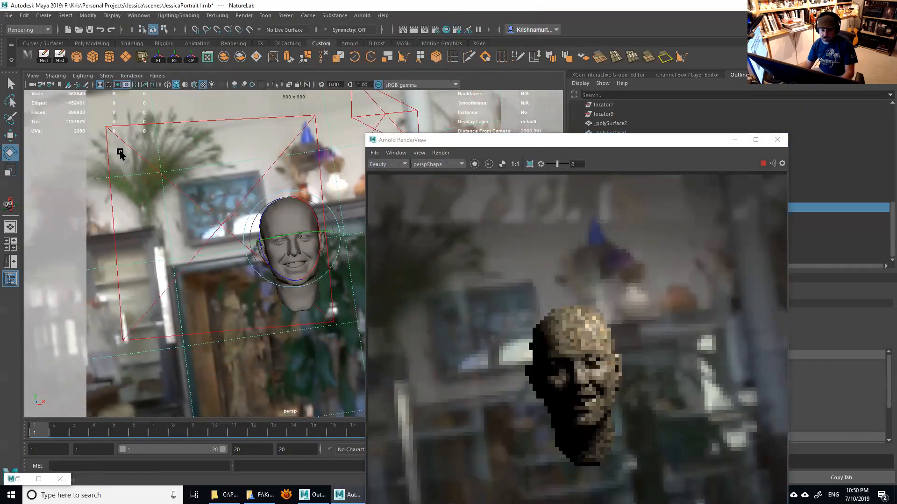
scroll(120, 154, down, 2)
click(348, 137)
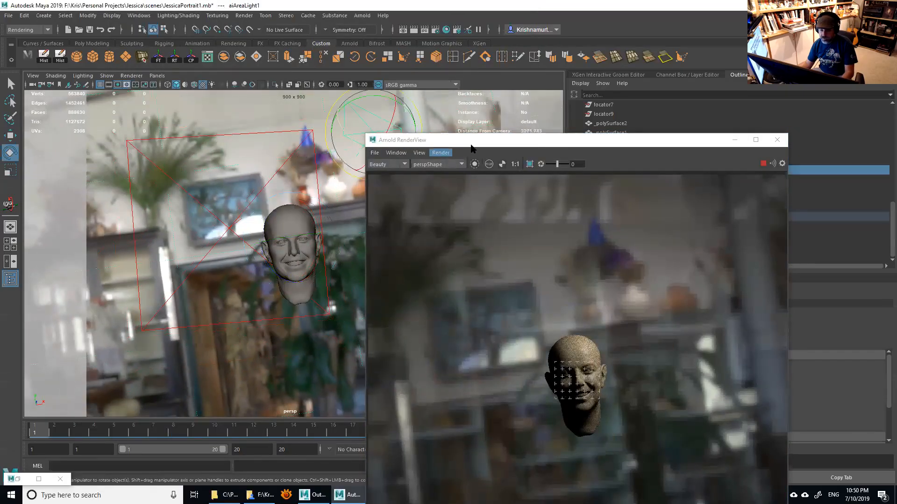
drag(470, 145, 407, 144)
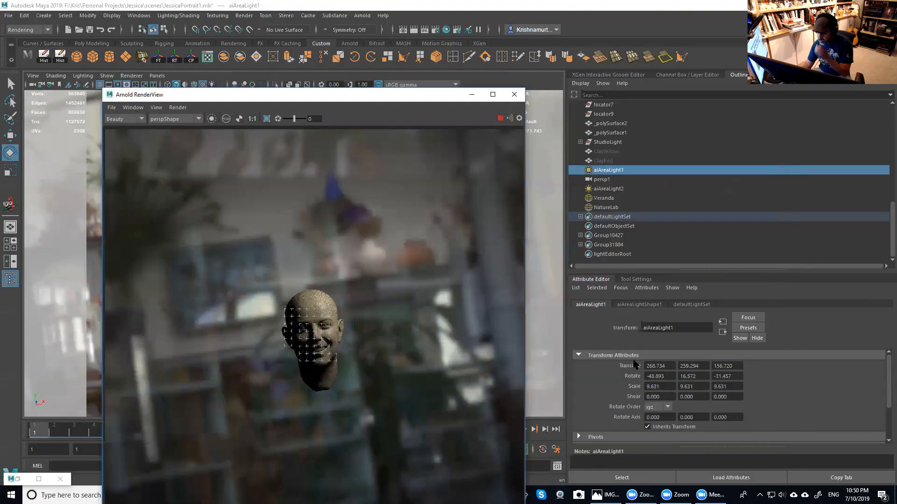
click(635, 309)
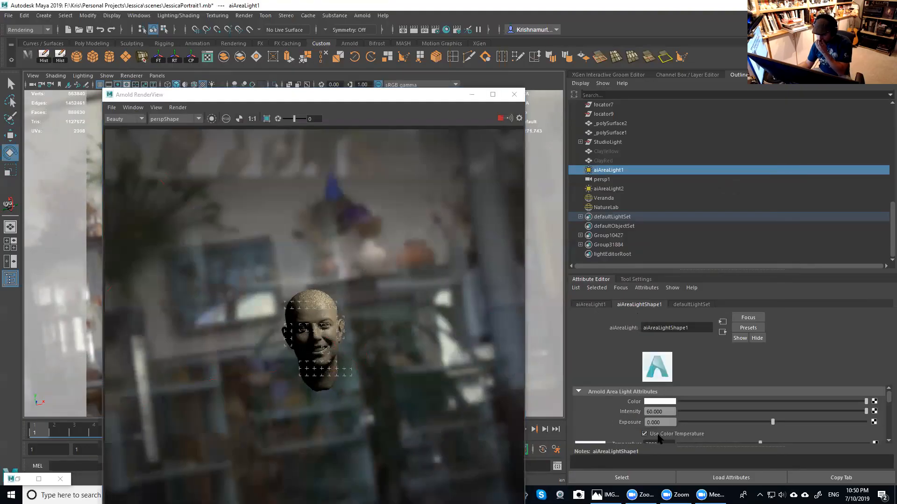
drag(800, 269, 794, 164)
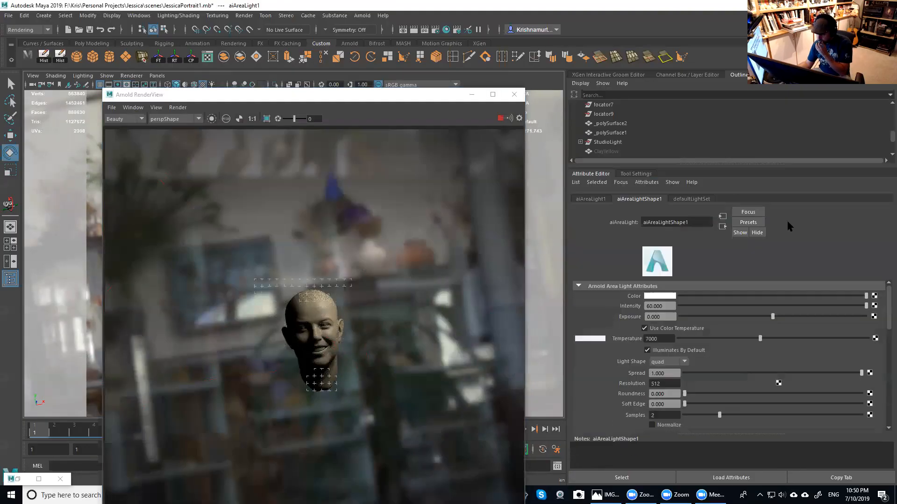
click(655, 352)
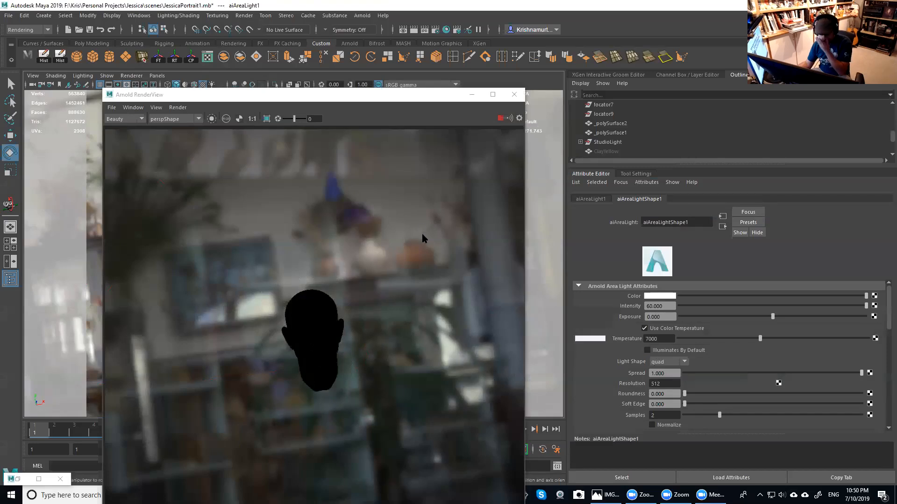
Turn on Illuminates By Default for the Veranda skydome and set its intensity to 1.814.
click(80, 217)
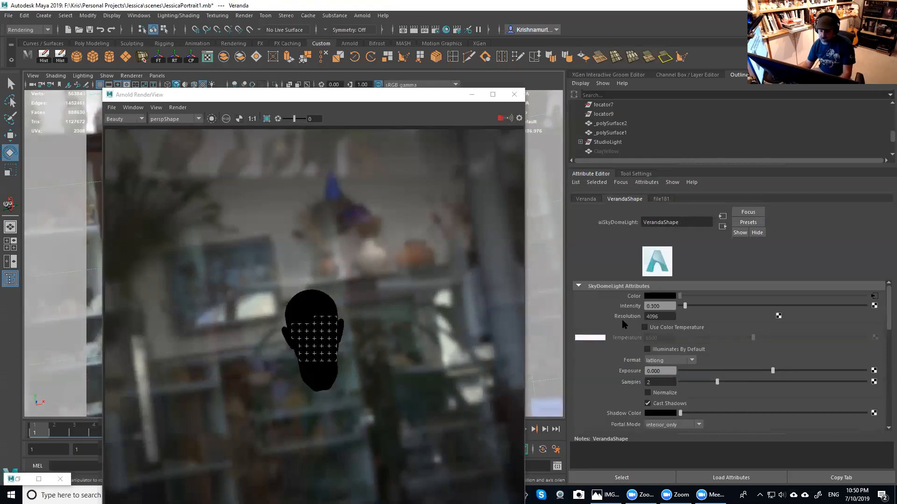
click(666, 349)
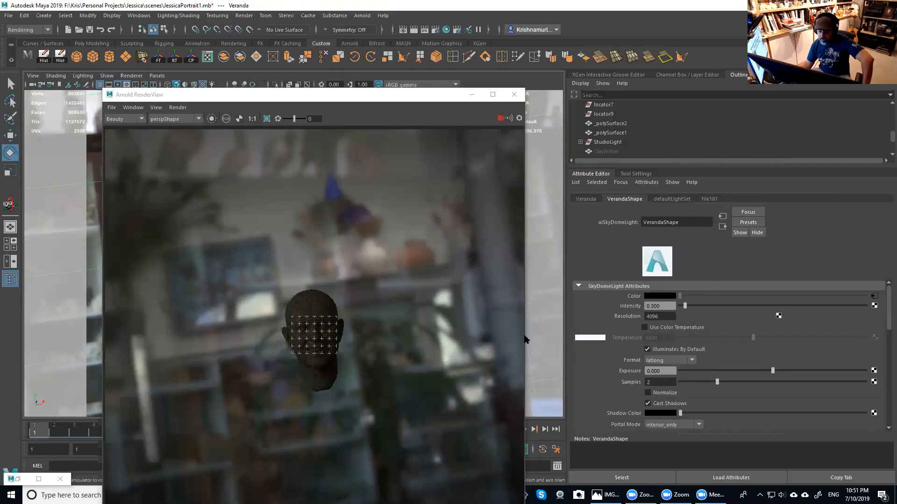
drag(685, 306, 698, 306)
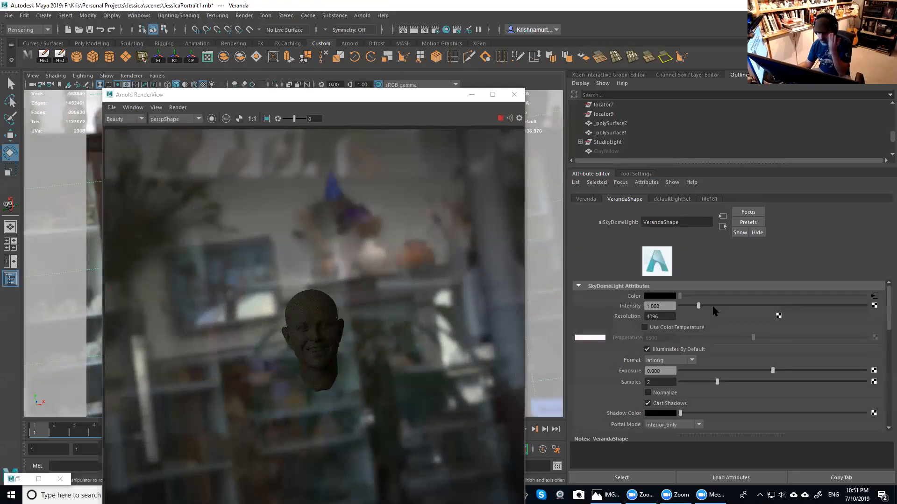
click(709, 309)
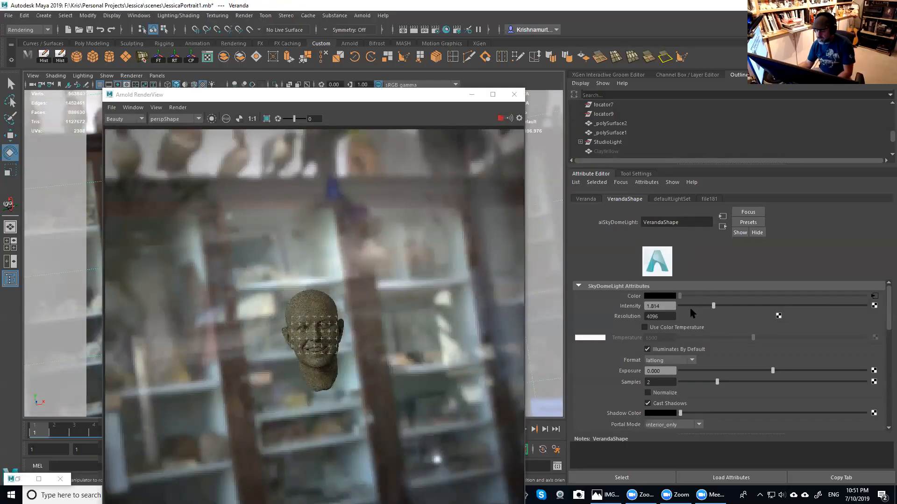
Turn off Illuminates By Default on the Veranda skydome and turn it on for the NatureLab skydome.
click(647, 349)
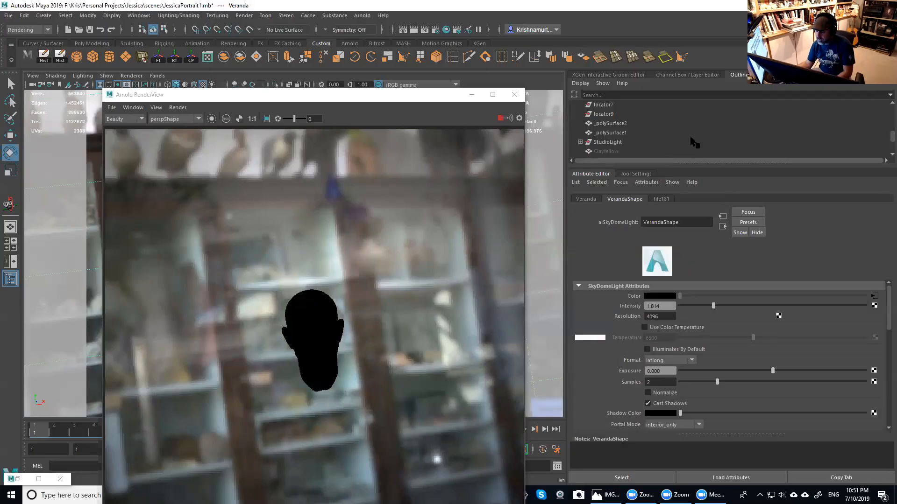
drag(891, 139, 889, 148)
click(616, 106)
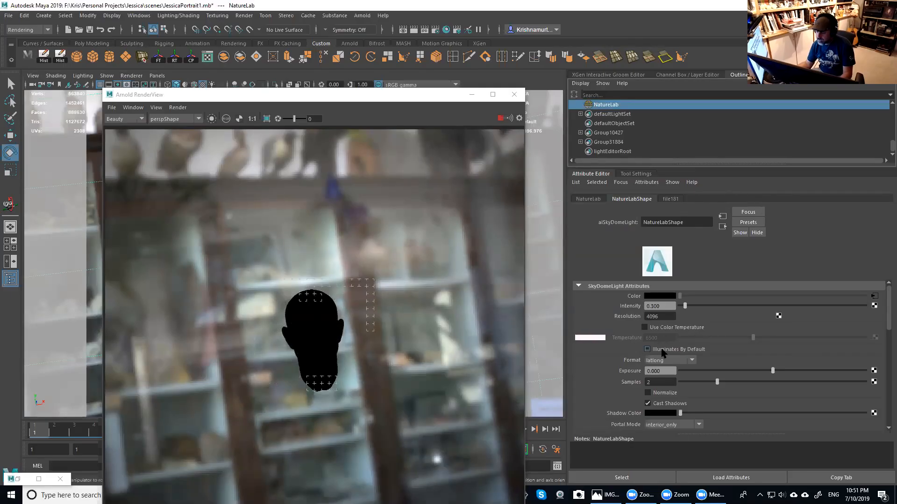
click(661, 350)
Try NatureLab skydome intensities of 1.411 and 2.494, settling on 1.688.
click(706, 306)
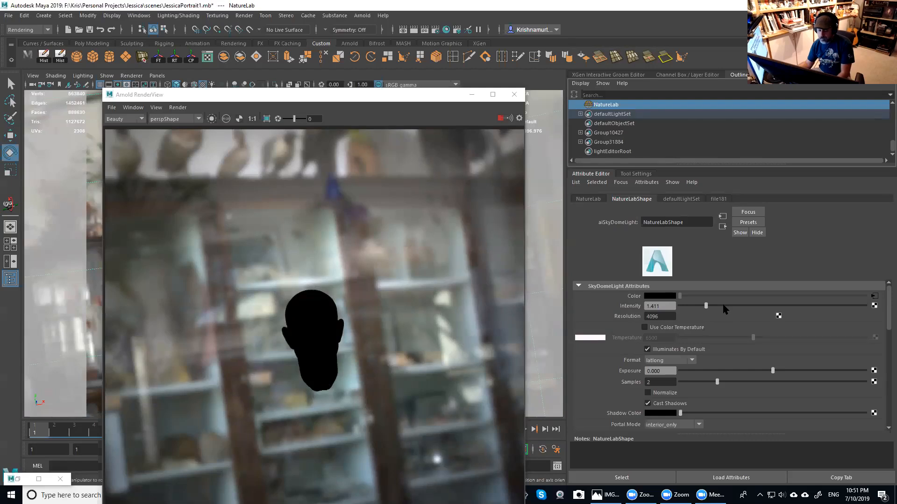
click(723, 305)
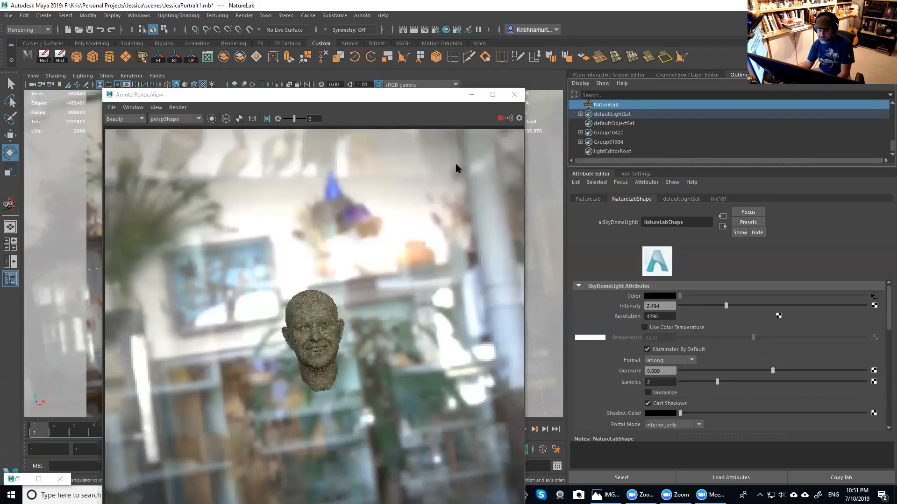
click(712, 306)
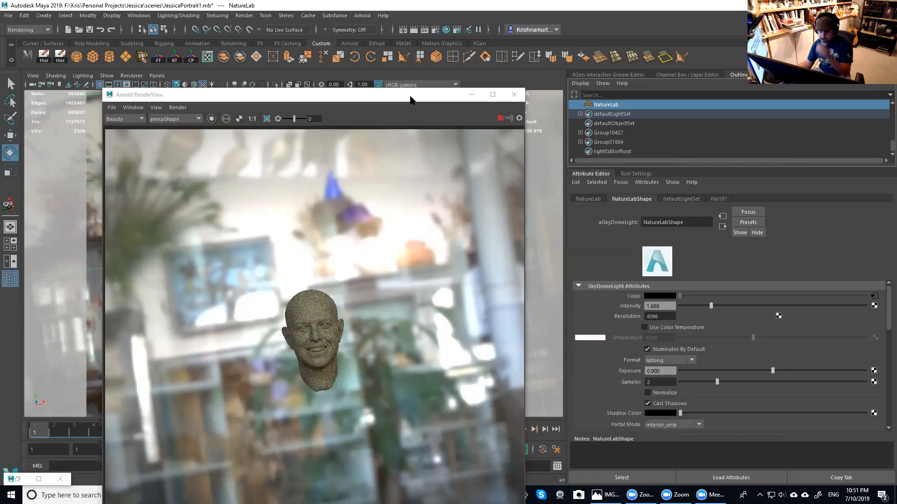
Frame a close-up of the head against the NatureLab shelves and examine its lighting in the live render.
drag(411, 99, 622, 40)
alt+drag(262, 243, 286, 275)
alt+right_drag(287, 276, 354, 326)
alt+right_drag(252, 287, 276, 296)
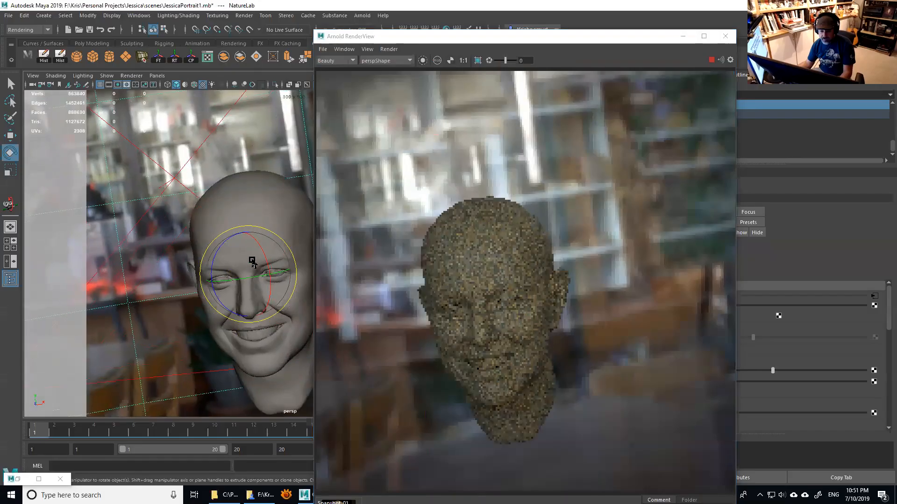
alt+drag(253, 260, 254, 238)
alt+middle_drag(260, 275, 262, 252)
alt+right_drag(262, 252, 279, 256)
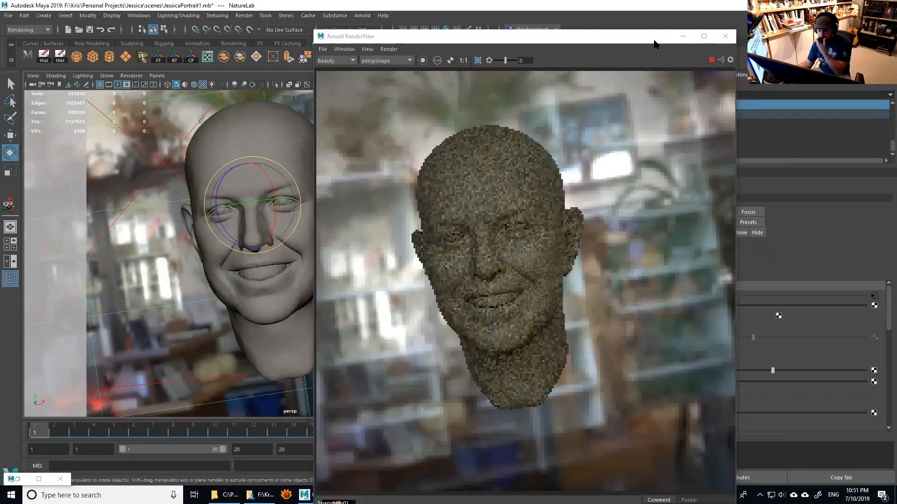
drag(560, 36, 340, 48)
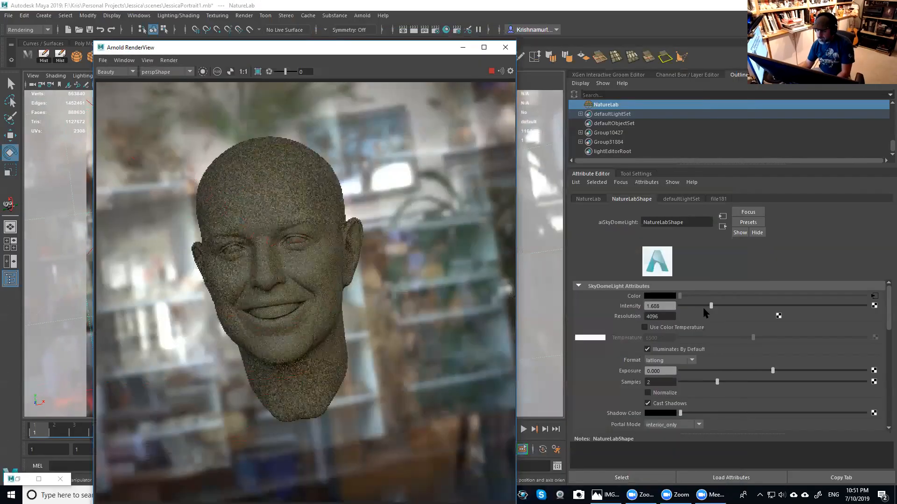
Set the NatureLab skydome's intensity to 2.443 and its Y rotation to 0.
click(723, 306)
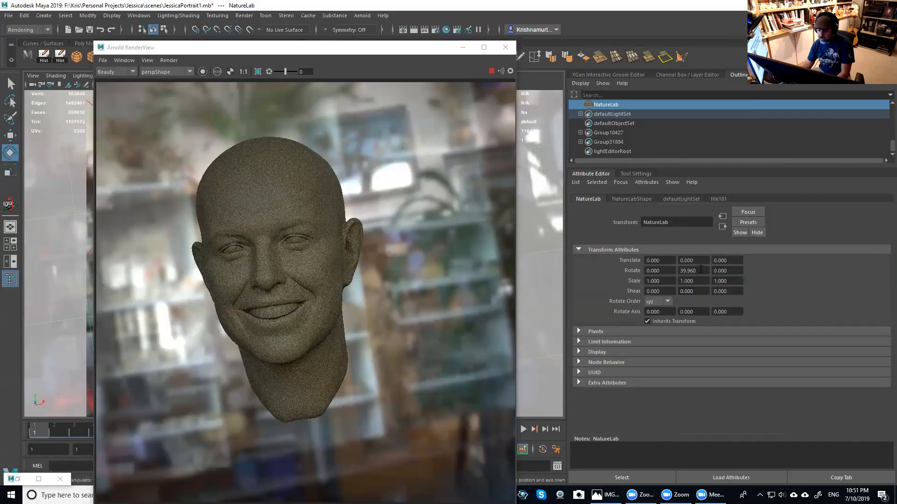
drag(697, 271, 663, 267)
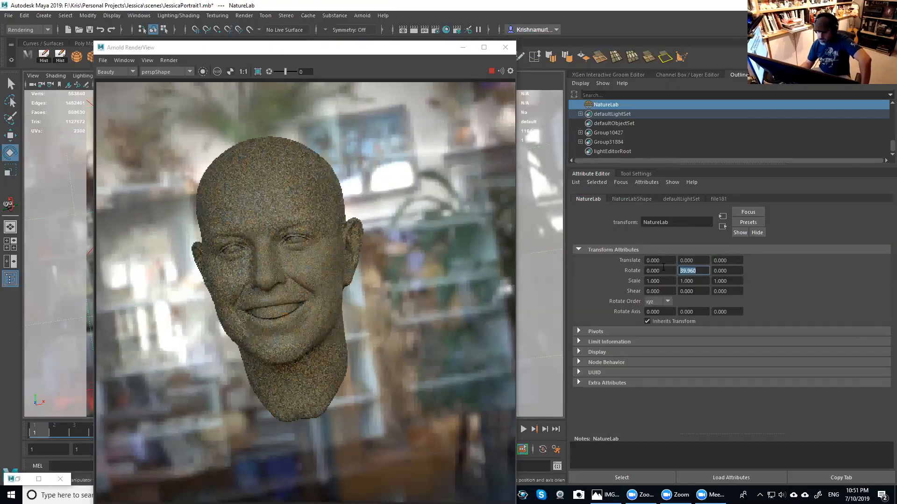
text(0)
key(Return)
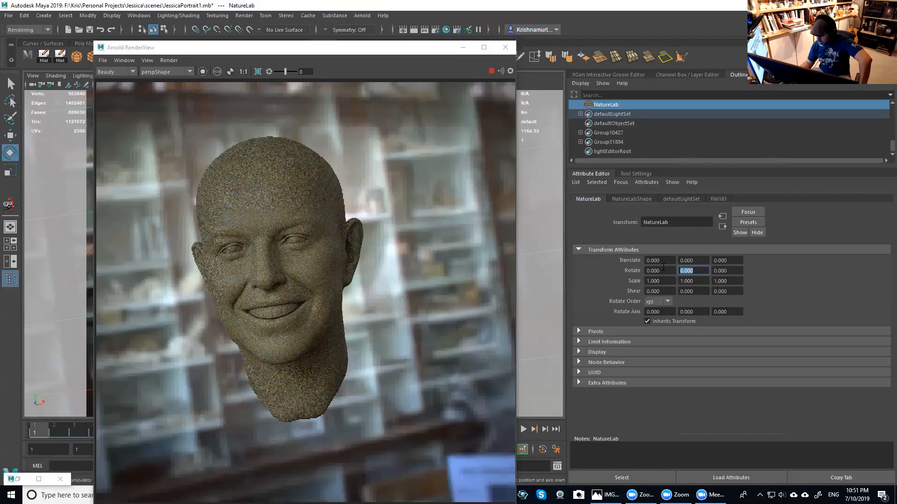
Try a Y rotation of -60 on the NatureLab skydome and set it to -35.
text(-)
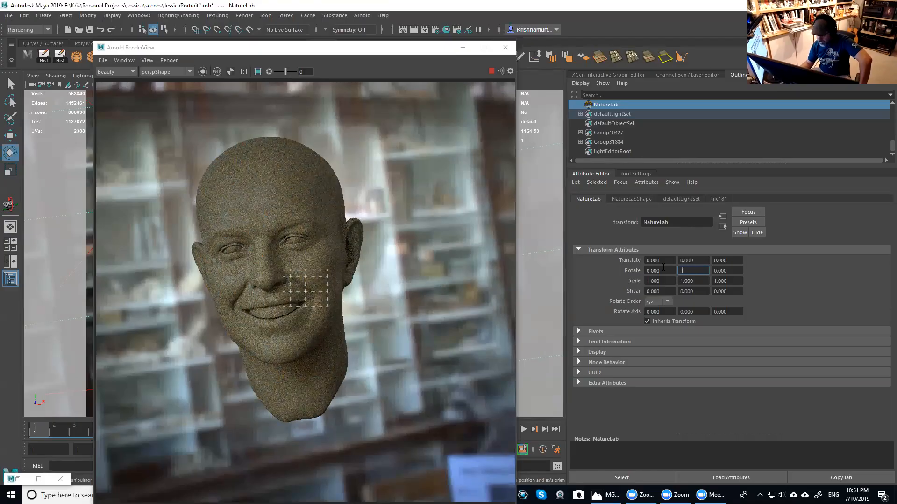
text(60)
key(Return)
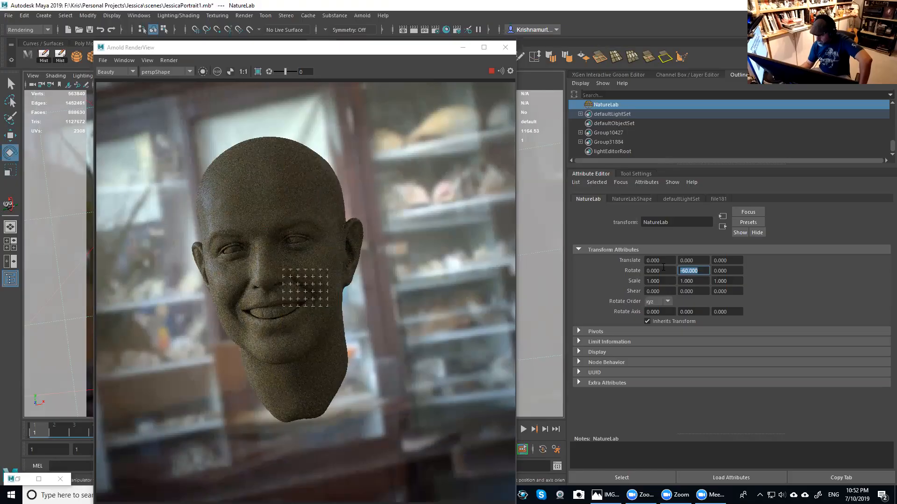
text(-)
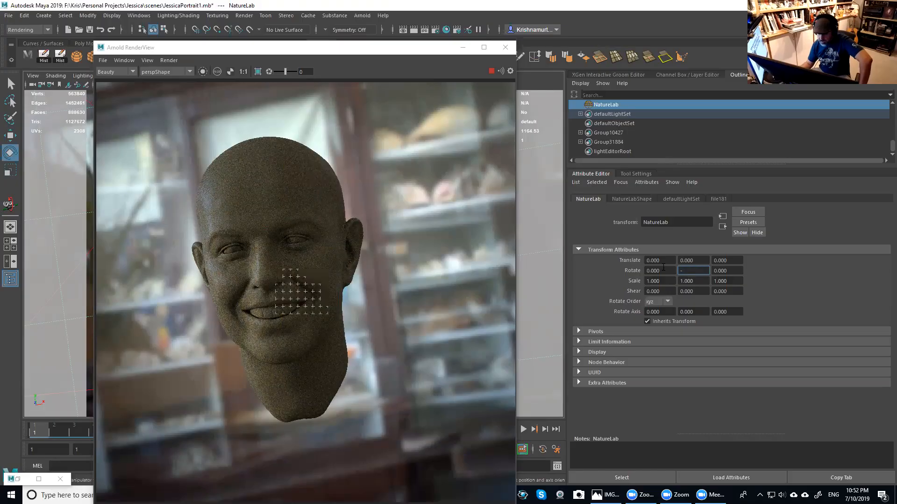
text(35)
key(Return)
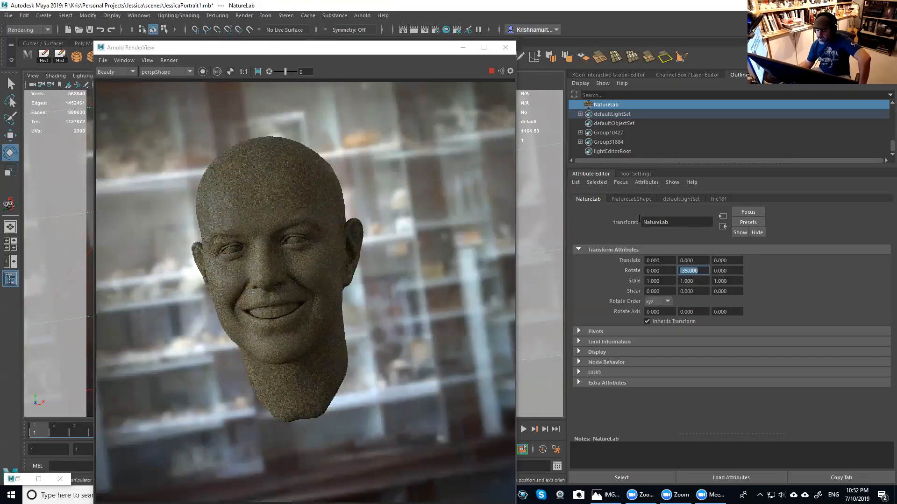
Set the NatureLab skydome's intensity to 4 and enlarge the Outliner to show the scene lights.
click(646, 202)
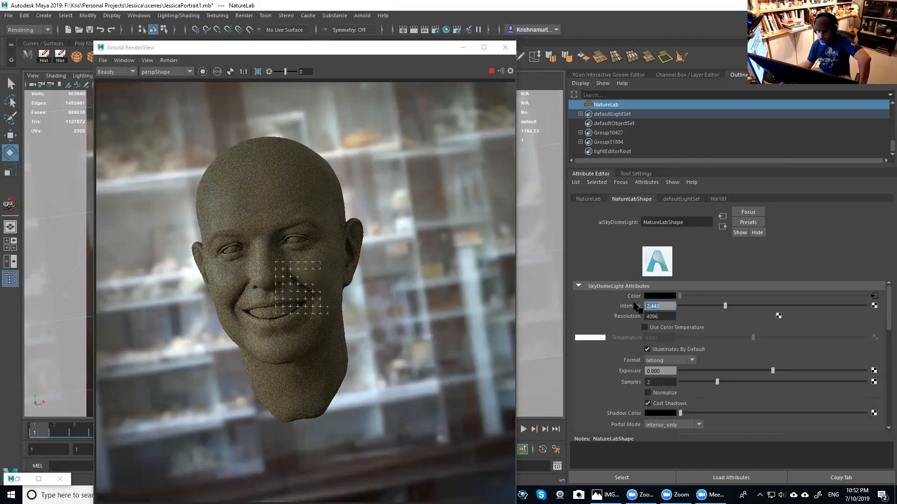
text(4)
key(Return)
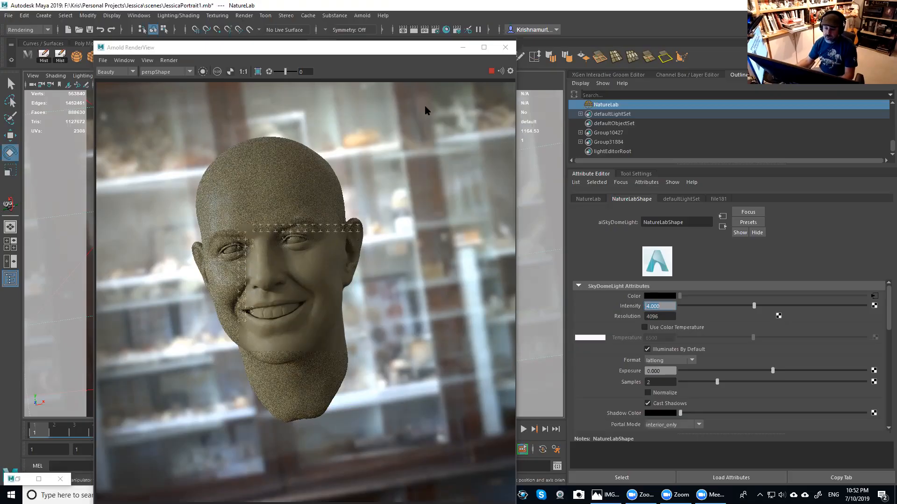
drag(458, 48, 472, 25)
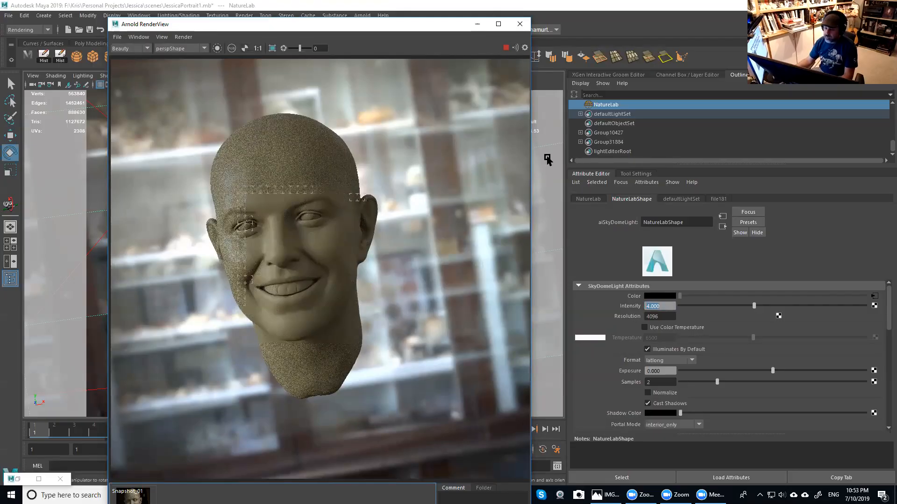
drag(658, 166, 677, 245)
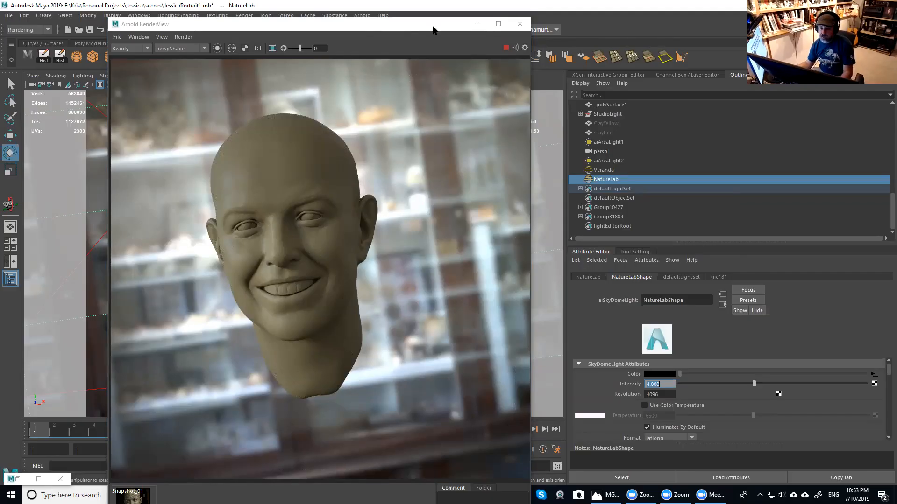
Frame the rendered head closer and switch to Photos to examine the reference portrait 100-4240.jpg.
drag(433, 30, 650, 43)
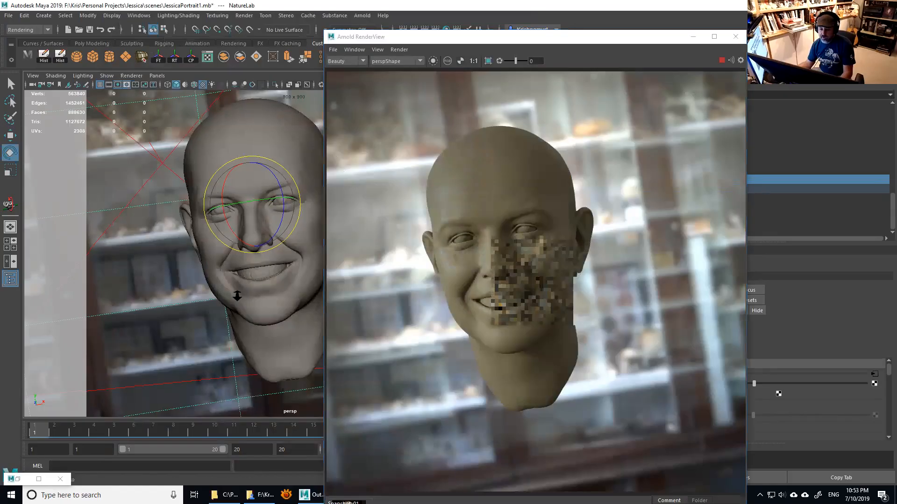
scroll(239, 288, up, 2)
scroll(242, 290, up, 3)
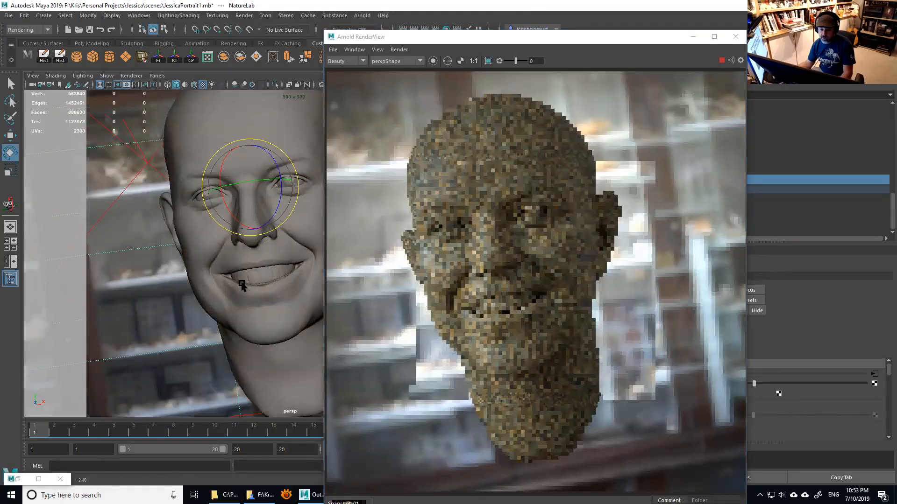
scroll(243, 289, up, 2)
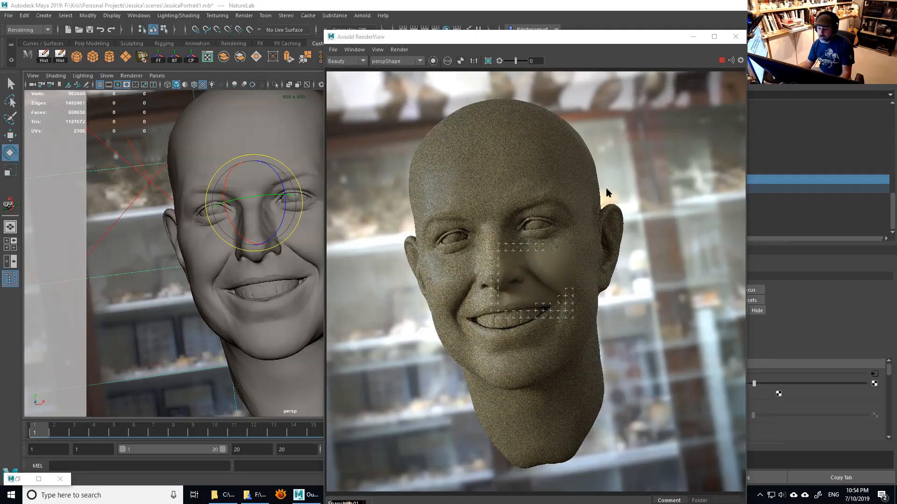
key(alt+Tab)
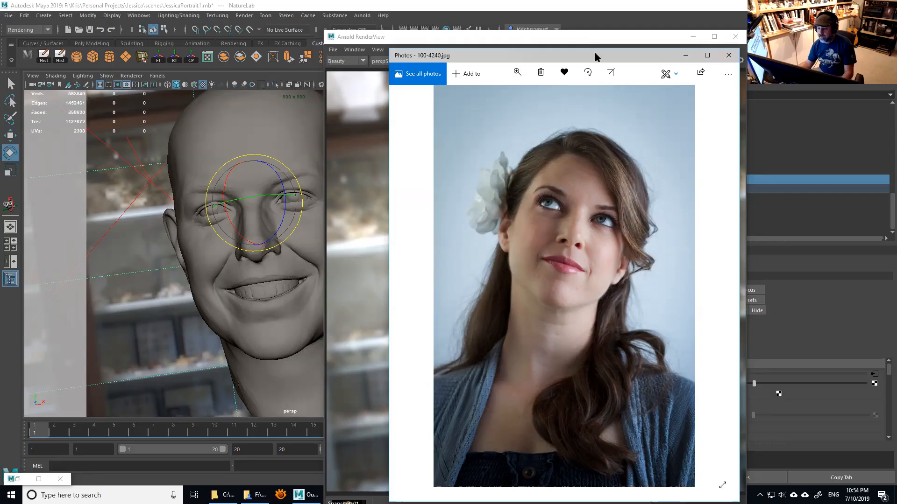
Place the reference portrait 100-4240.jpg beside the Arnold render and compare the lighting on the two faces.
drag(596, 56, 774, 72)
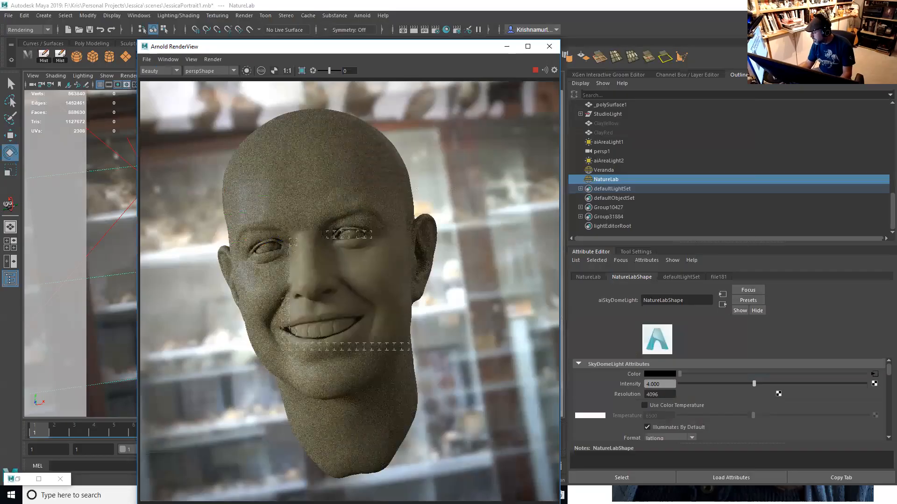
key(alt+Tab)
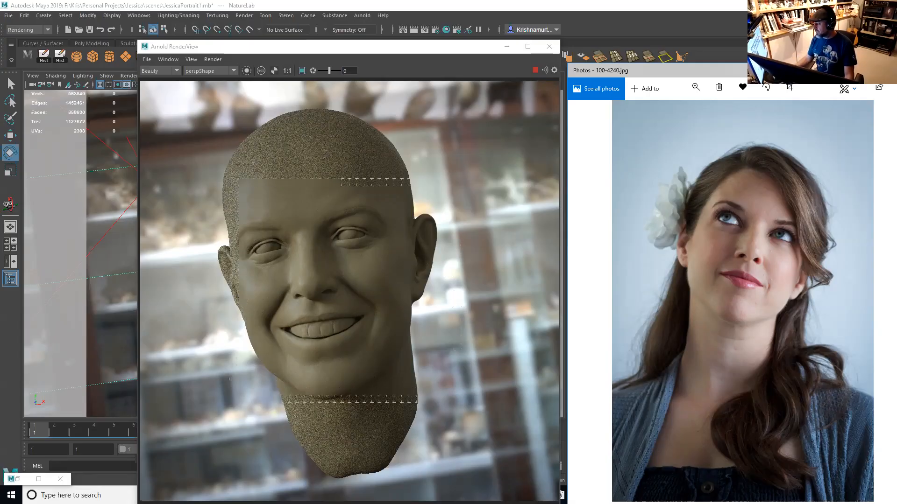
key(alt+Tab)
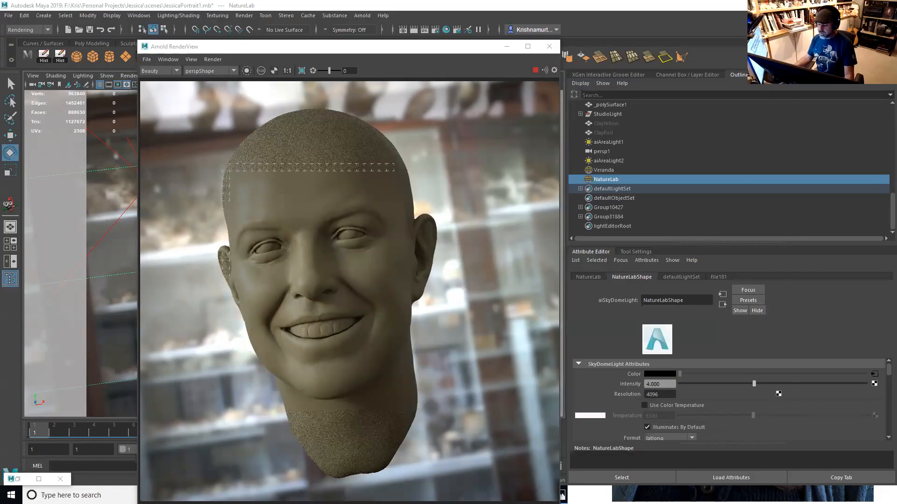
Bring up DSC_0322.JPG in Photos, enlarge the face, and compare its outdoor lighting with the rendered head.
key(alt+Tab)
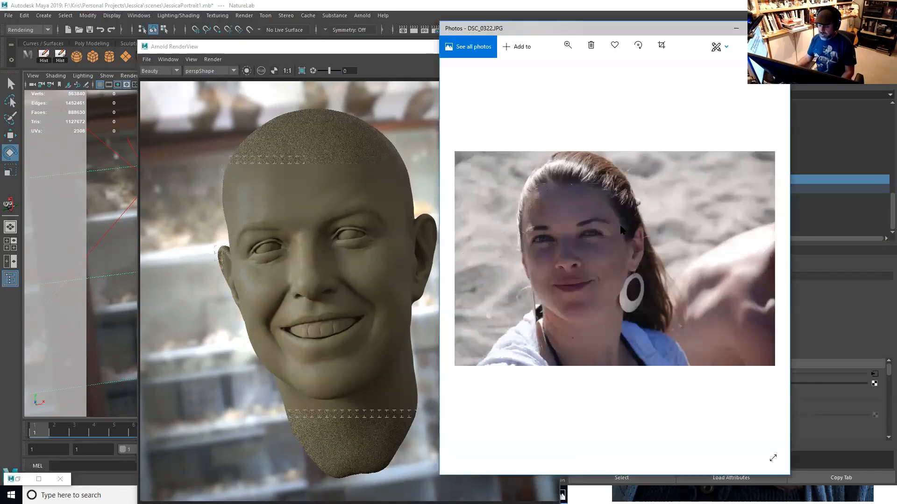
scroll(636, 258, up, 3)
drag(574, 326, 631, 329)
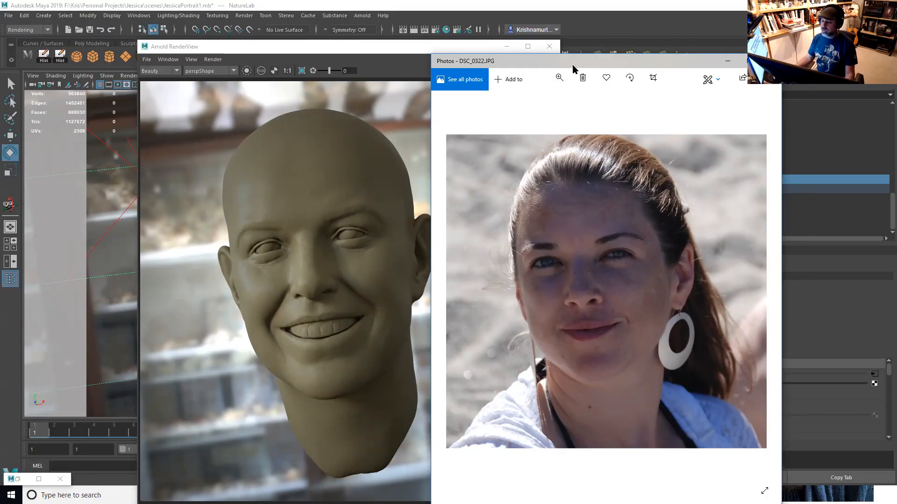
key(alt+Tab)
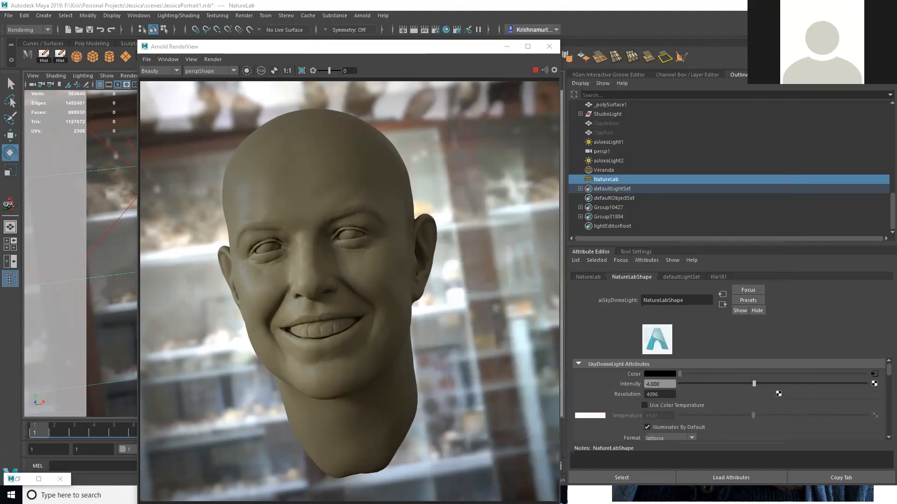
Bring up IMG_2578.CR2 in Photos, examine the soft lighting on the face up close, and put the photo away.
key(alt+Tab)
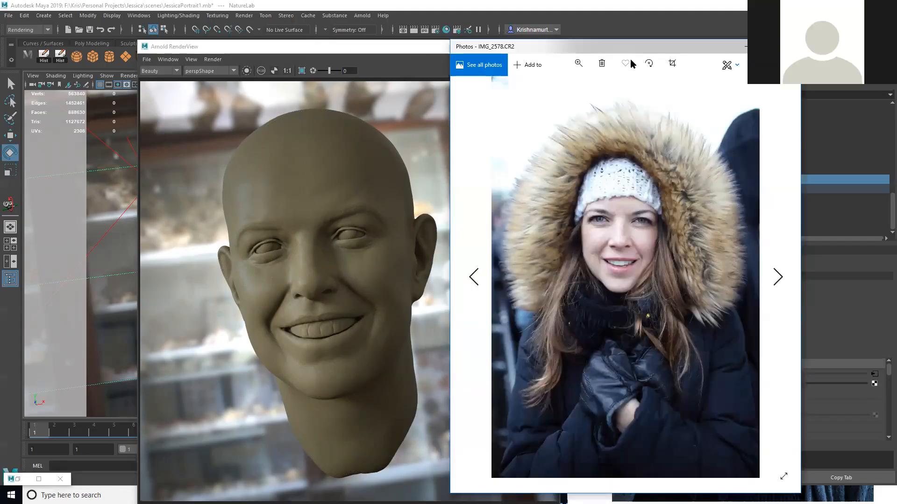
scroll(673, 238, up, 2)
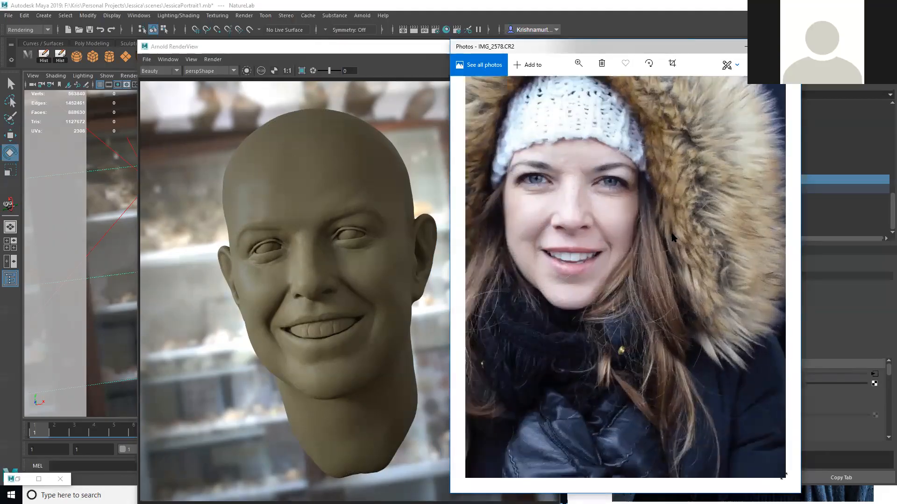
scroll(676, 271, down, 1)
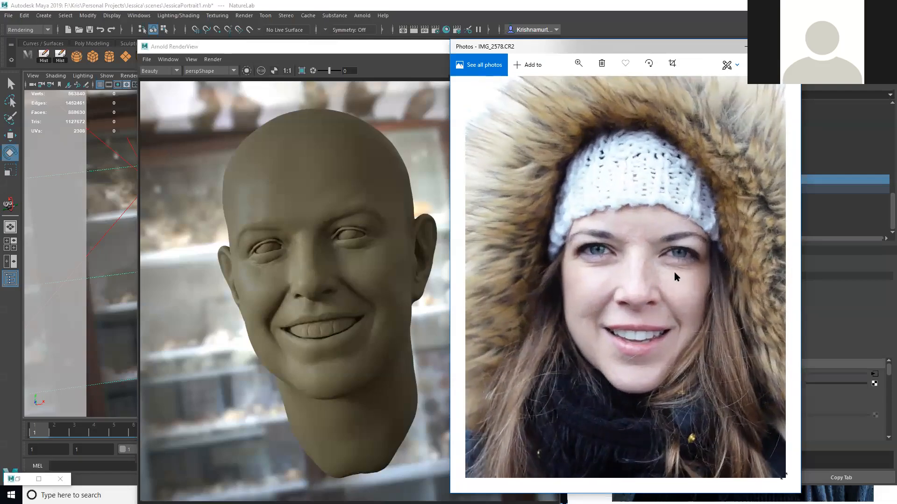
scroll(674, 272, down, 2)
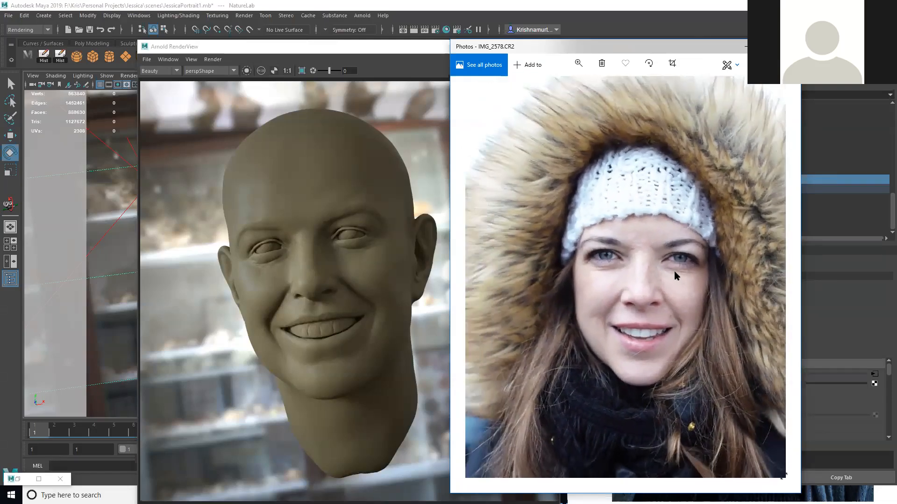
scroll(643, 250, down, 1)
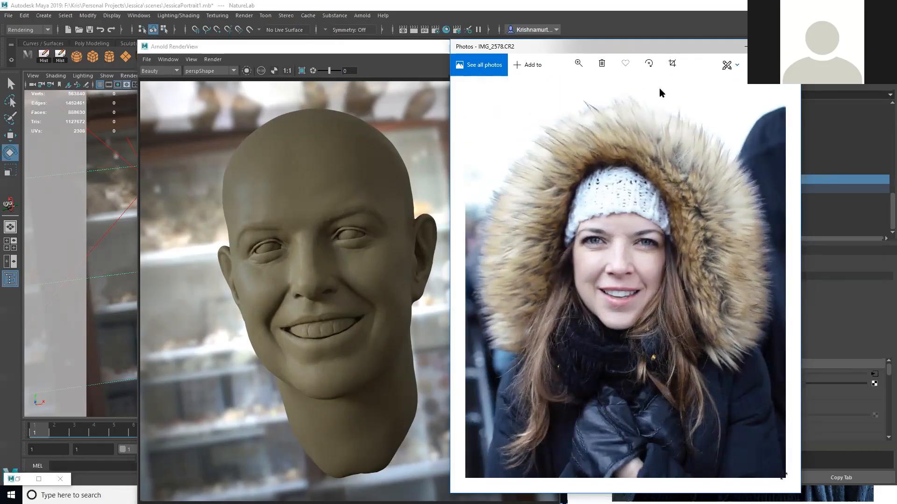
click(749, 47)
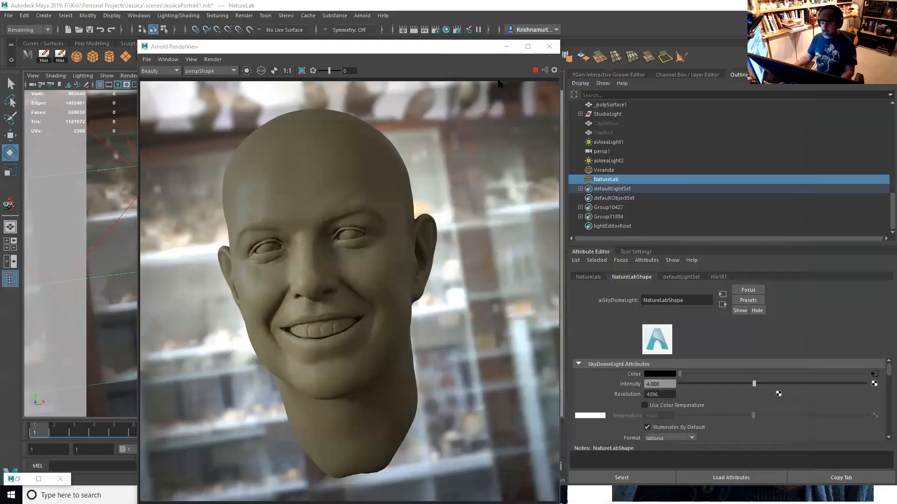
Switch to Firefox and return from the sIBL archive to HDRI Haven's Indoor category.
click(538, 47)
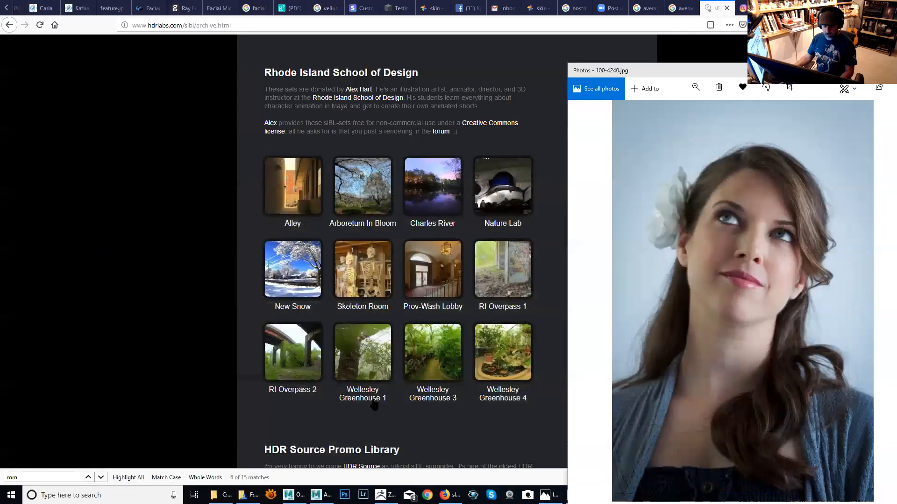
click(9, 27)
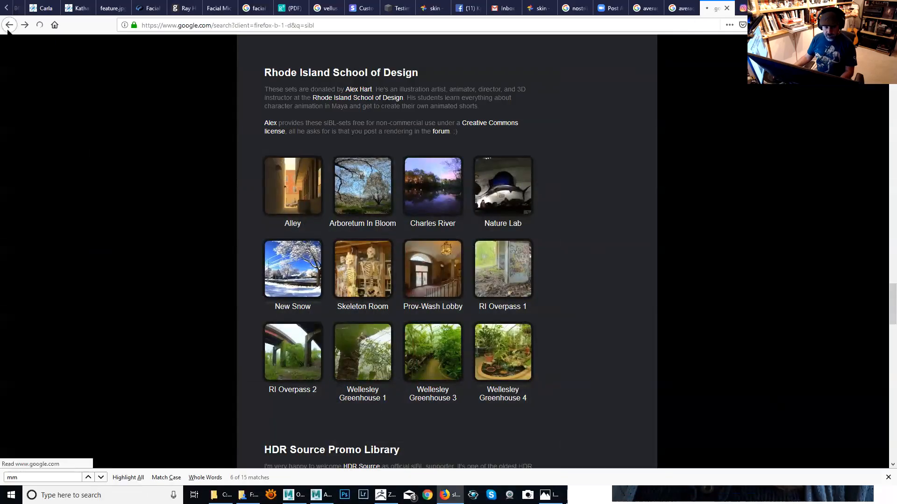
click(9, 26)
click(9, 26)
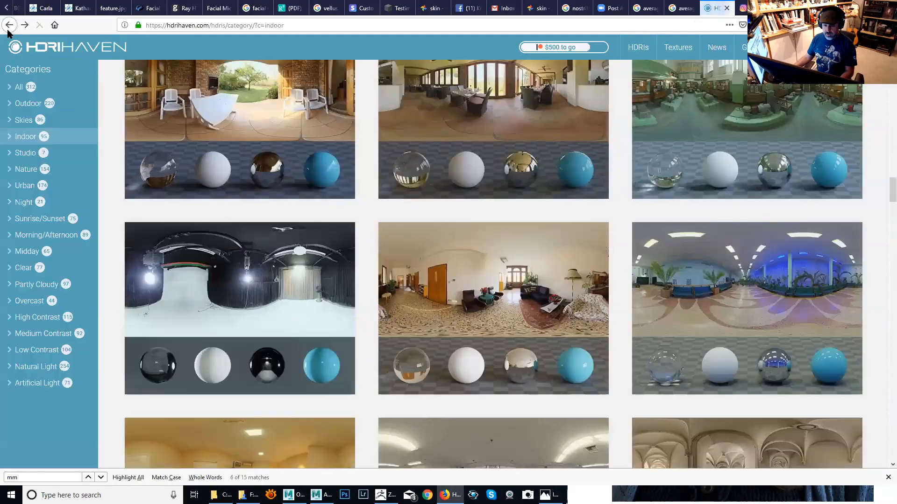
Return to the theantropus.com about-me page and bring up the start of the Personal Work gallery.
click(9, 26)
click(8, 29)
click(8, 30)
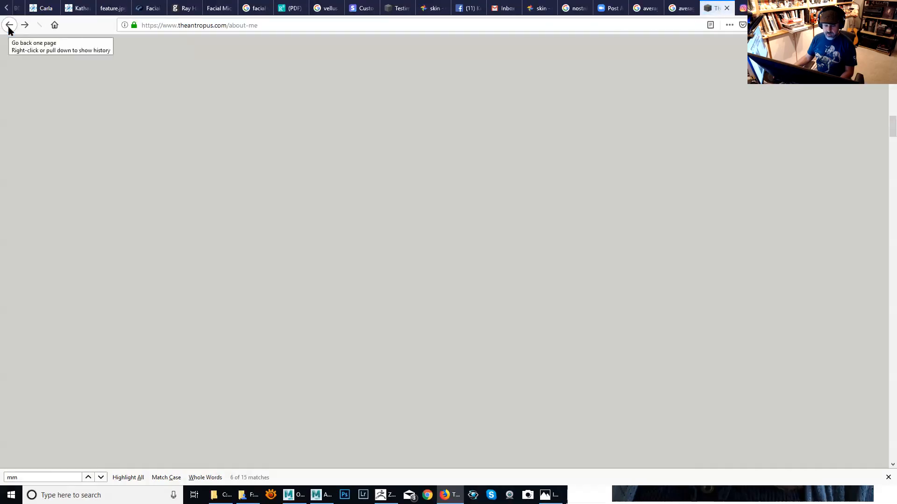
scroll(878, 178, up, 3)
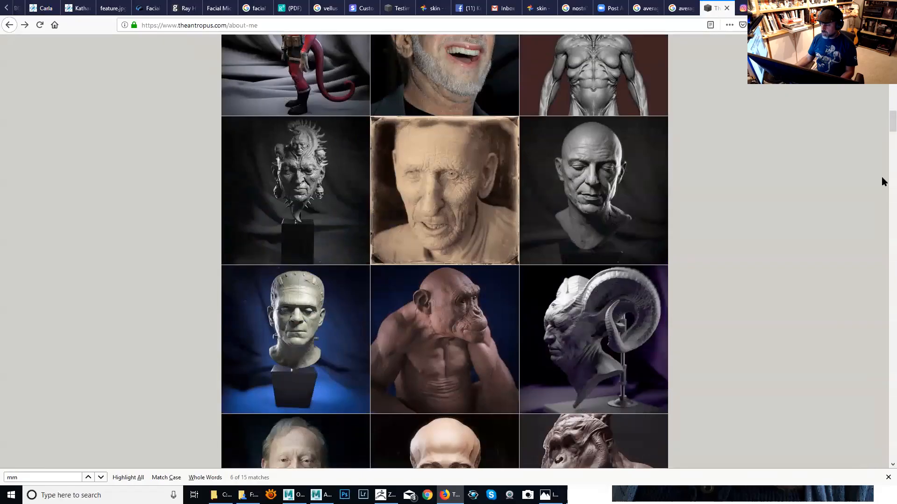
scroll(884, 132, up, 5)
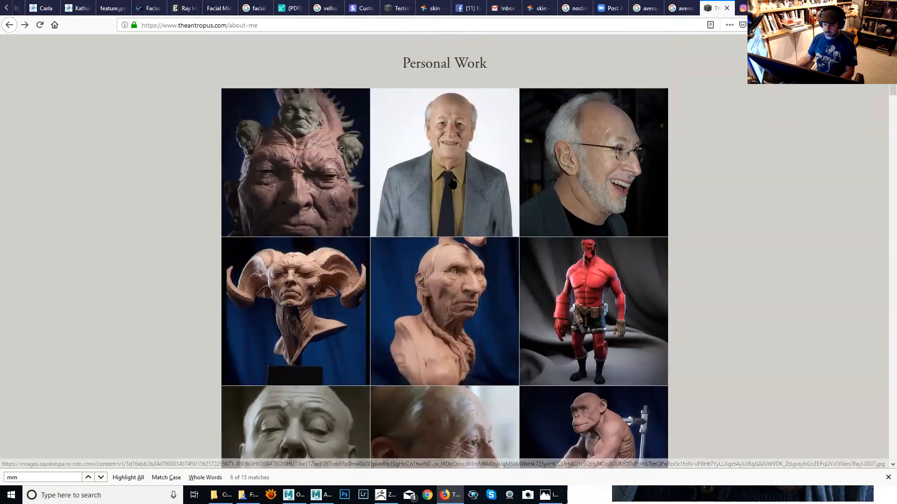
Examine enlarged views of the portrait in the grey suit and the portrait of the laughing bearded man with glasses.
click(451, 181)
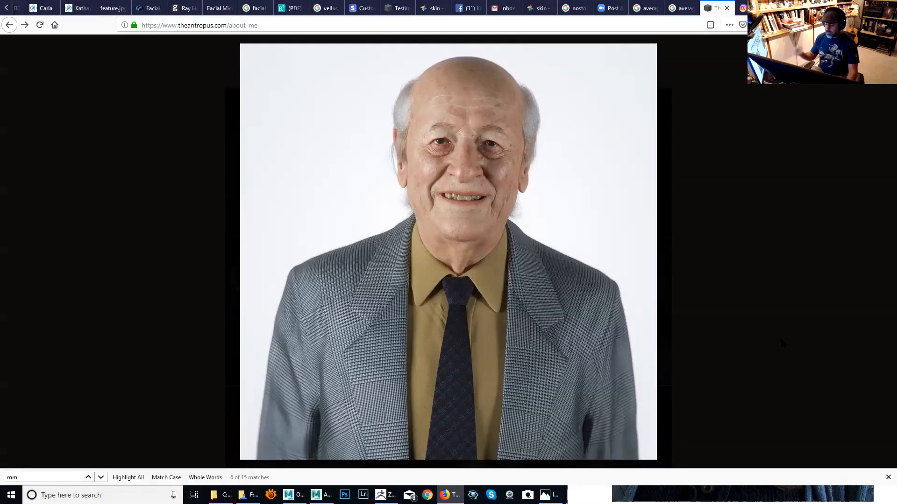
mouse_move(765, 319)
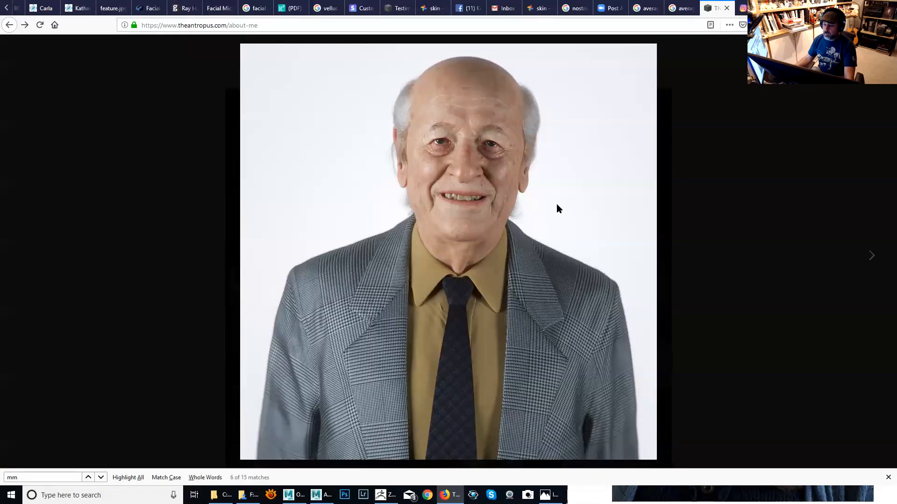
click(728, 211)
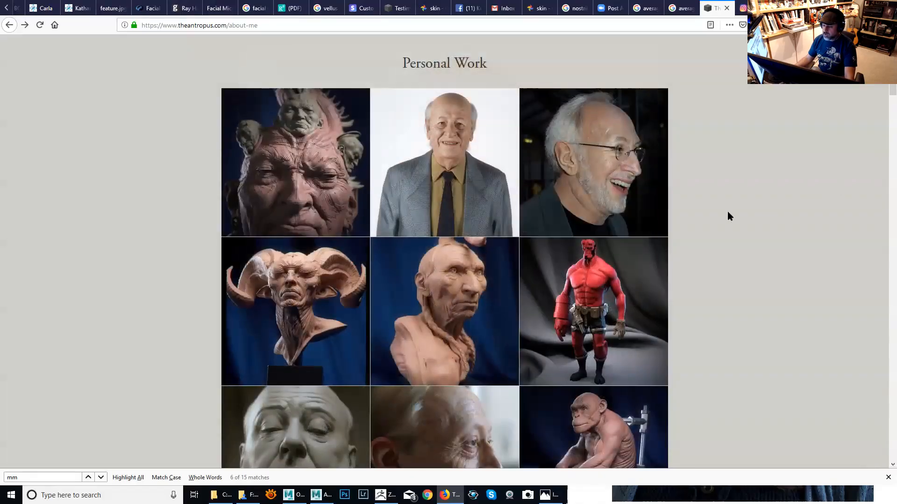
click(601, 192)
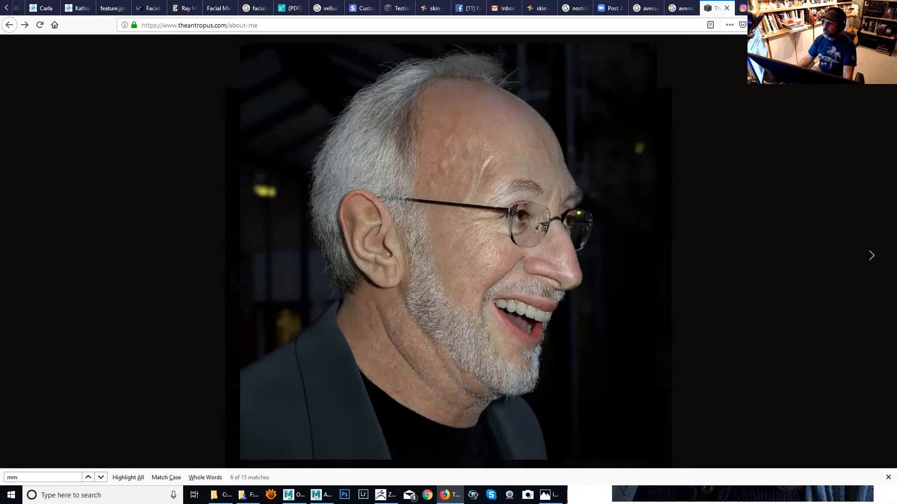
click(752, 130)
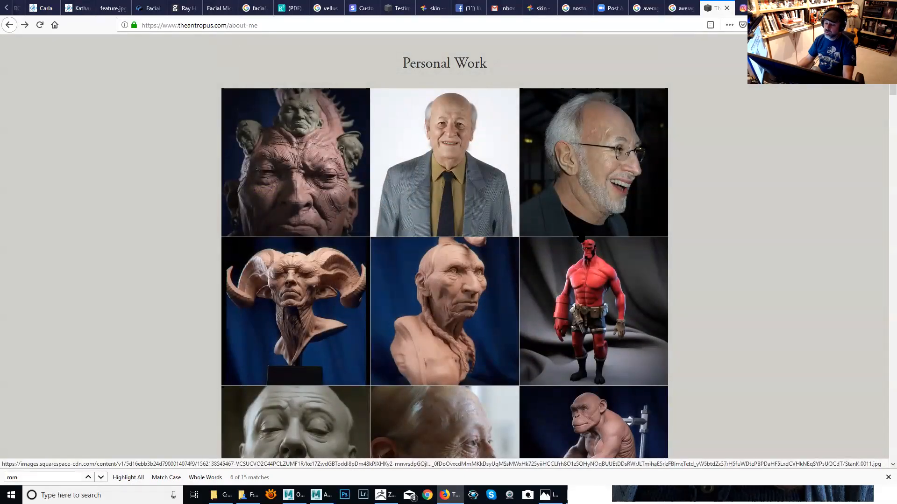
Look through the remaining portraits, busts and creature sculptures in the Personal Work gallery.
scroll(568, 313, down, 1)
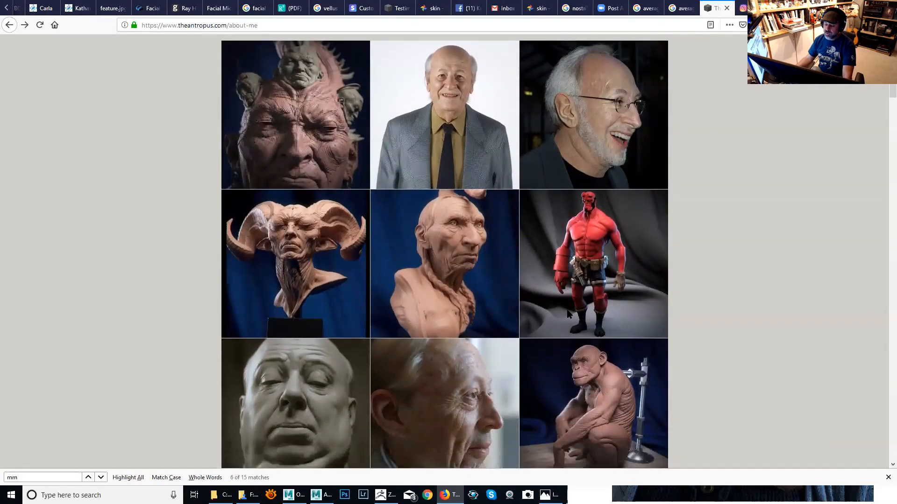
scroll(568, 315, down, 2)
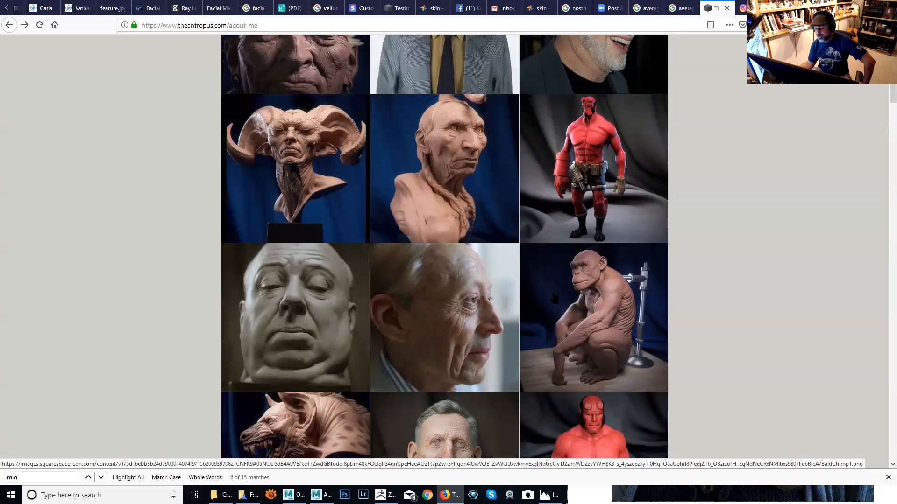
scroll(519, 263, down, 6)
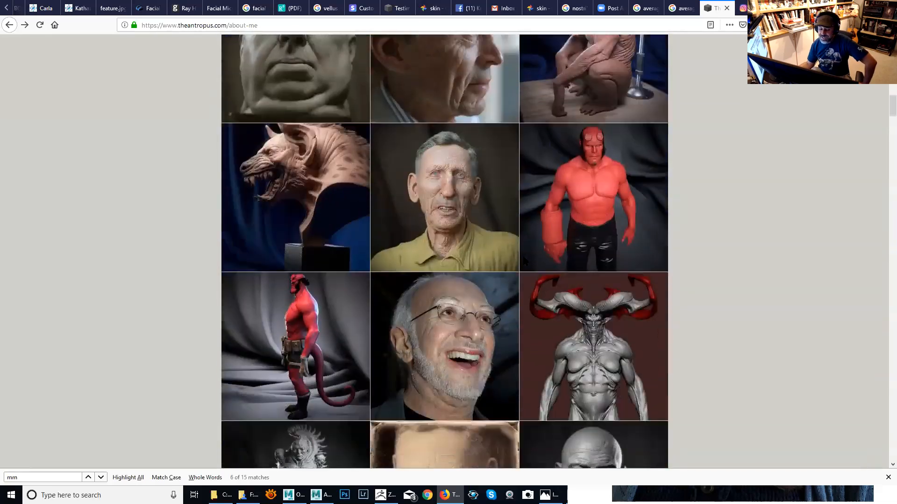
scroll(524, 264, down, 5)
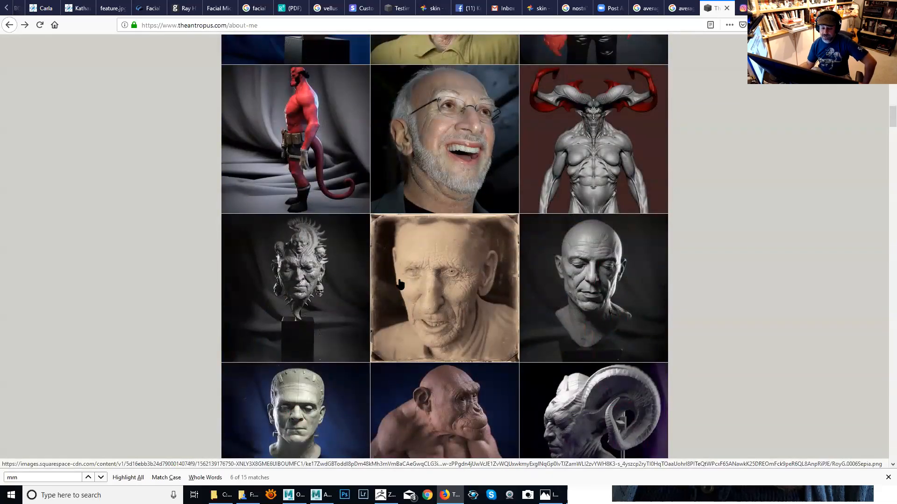
scroll(520, 313, down, 3)
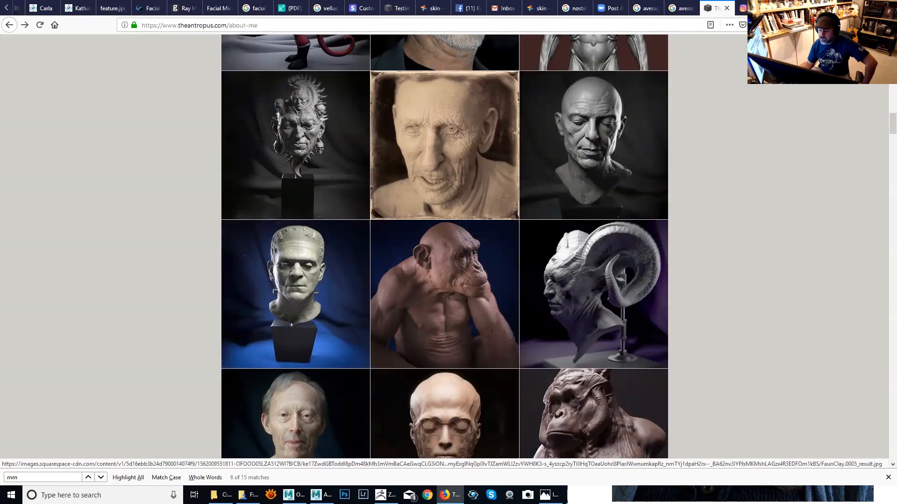
scroll(567, 294, down, 10)
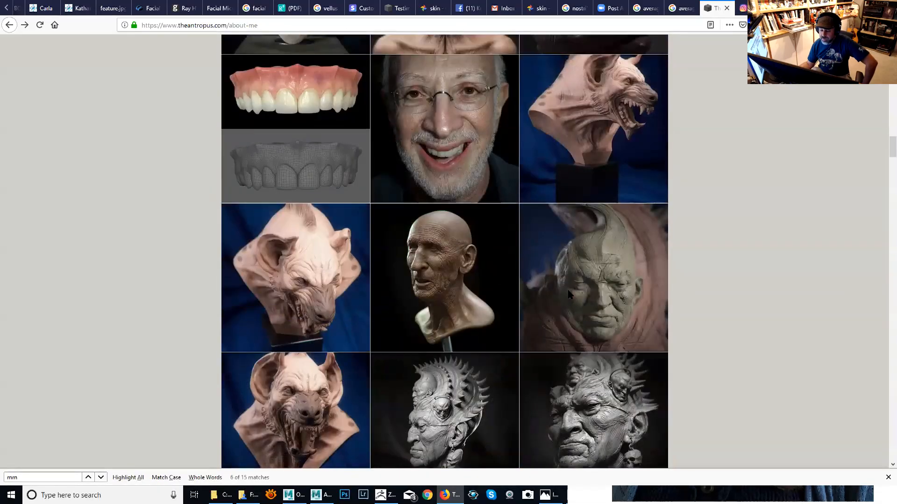
scroll(630, 227, down, 3)
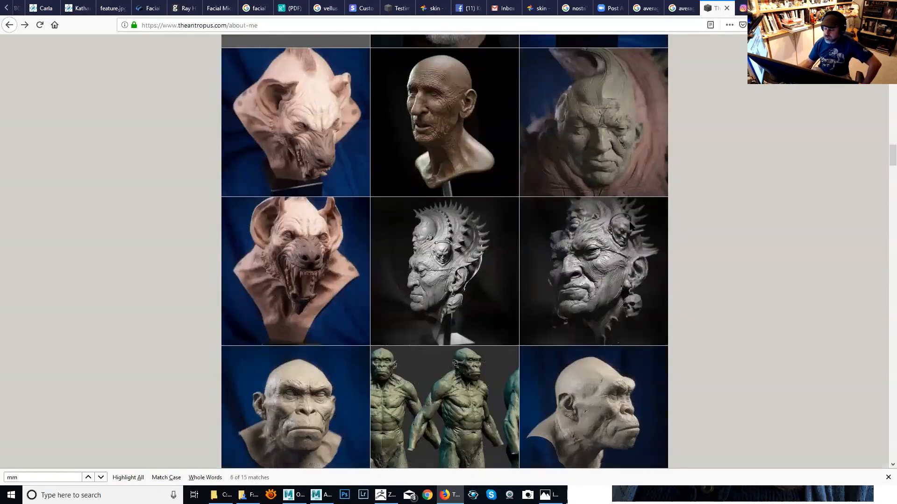
scroll(631, 226, up, 1)
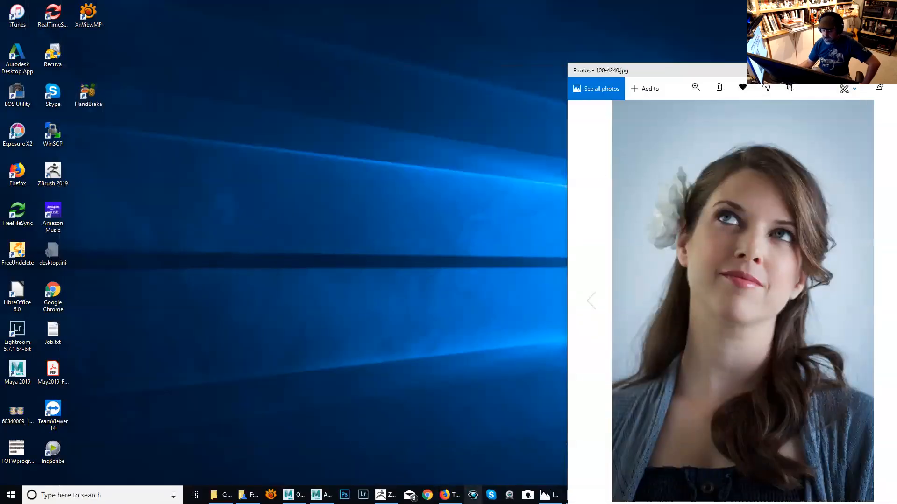
Switch to Maya and minimize the Hypershade window covering the Arnold render view.
click(317, 495)
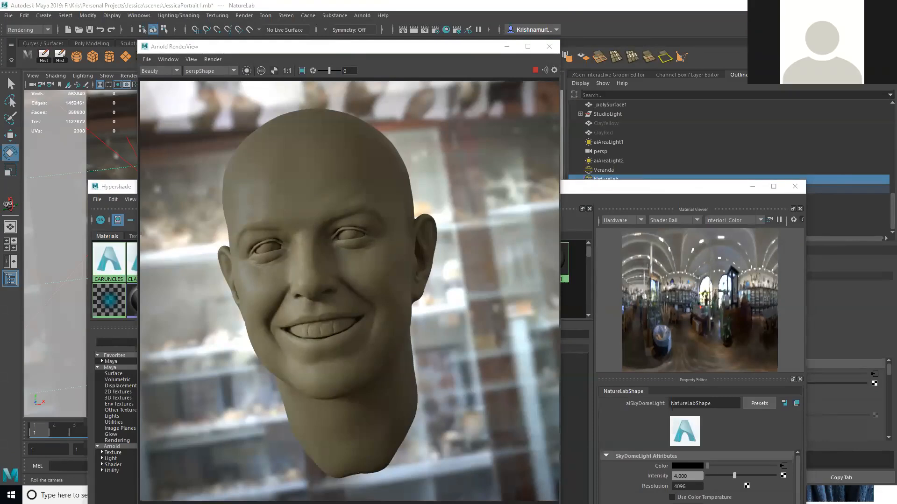
click(705, 191)
drag(705, 191, 704, 173)
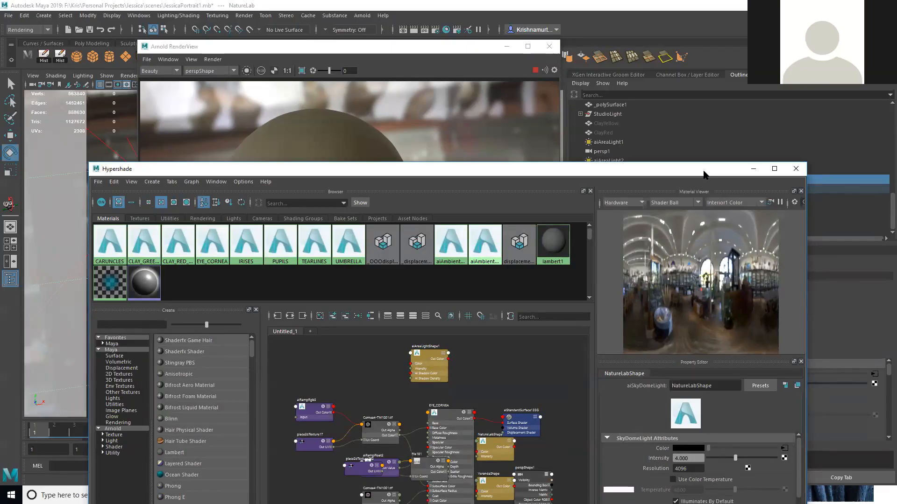
click(753, 169)
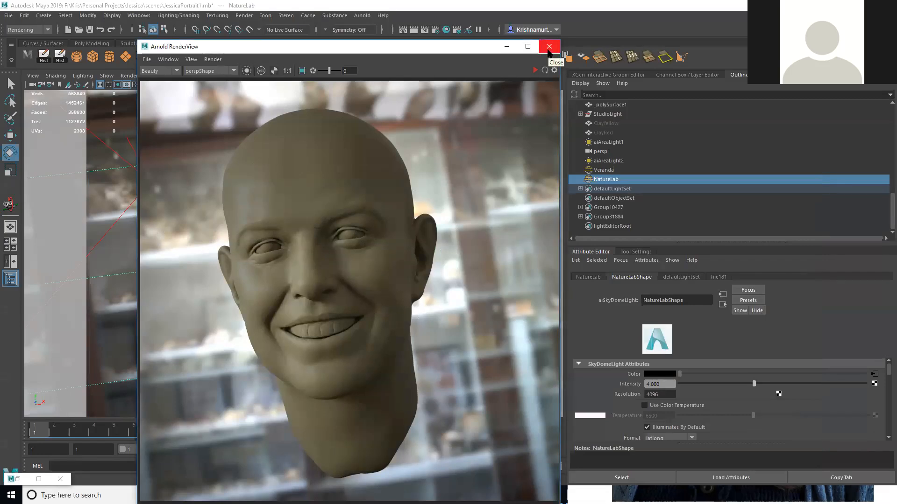
Save the current JessicaPortrait1.mb scene and set the project to the Stan Winston folder in Personal Projects.
click(88, 30)
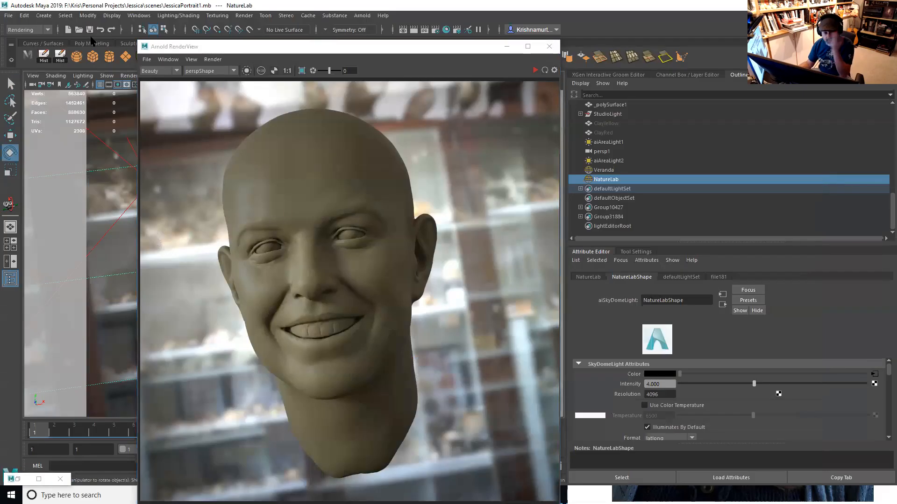
click(9, 15)
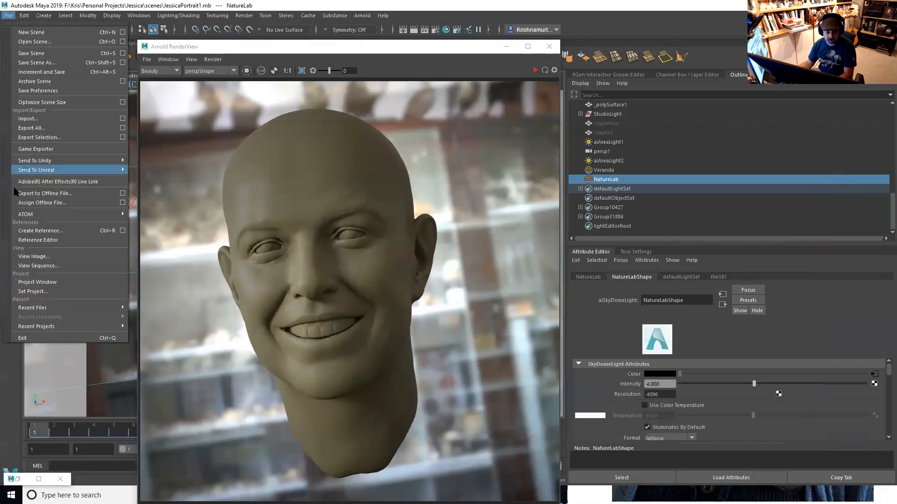
click(54, 290)
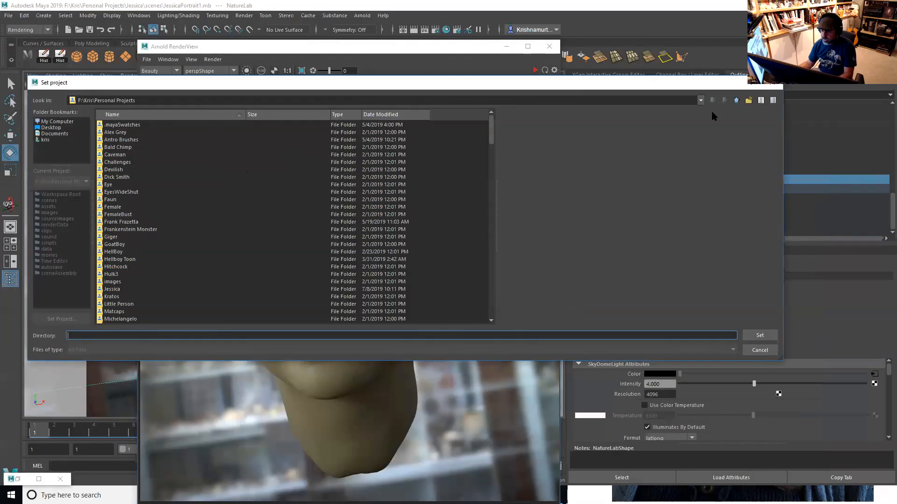
click(151, 113)
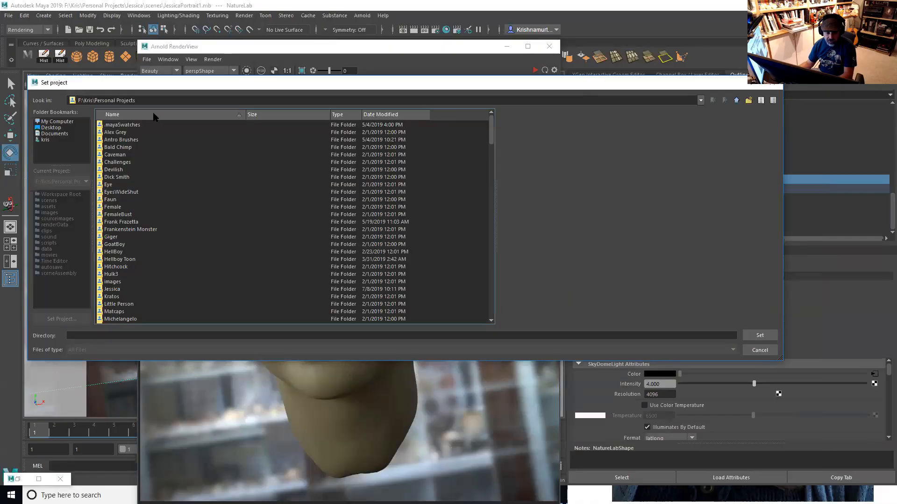
scroll(153, 239, down, 8)
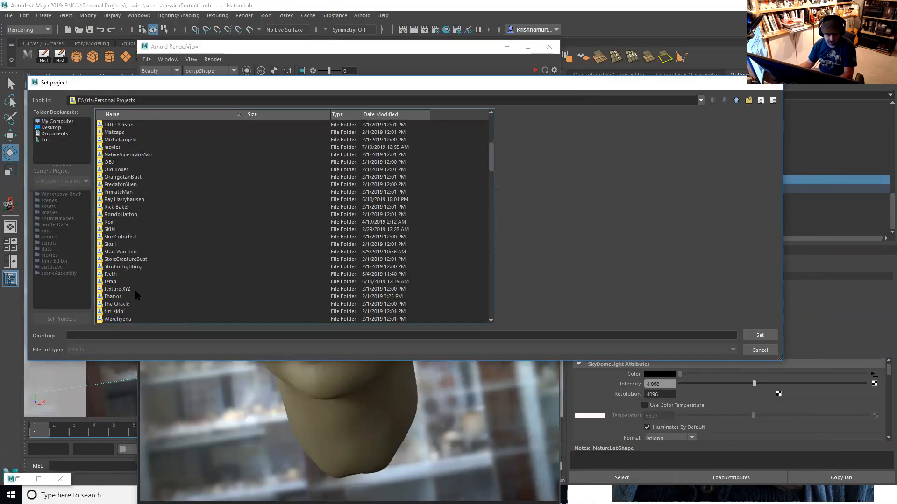
click(118, 252)
double_click(118, 254)
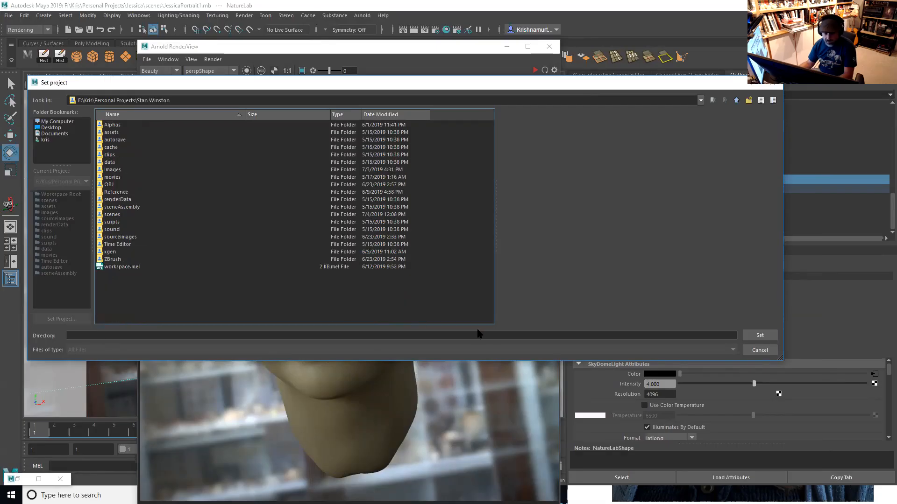
click(760, 335)
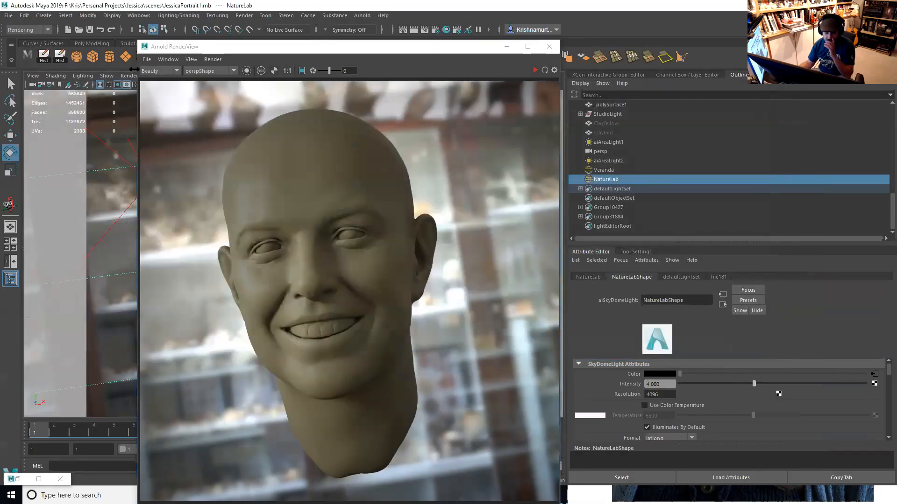
Sort the Stan Winston project's scenes by modification date, newest first, and open StanCLEANSCENE.33.mb.
click(78, 29)
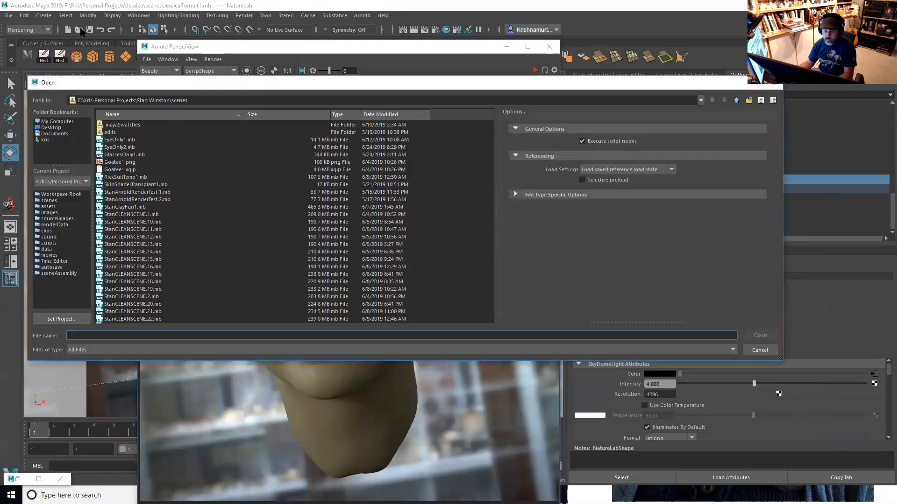
click(373, 115)
click(374, 115)
click(391, 114)
click(377, 115)
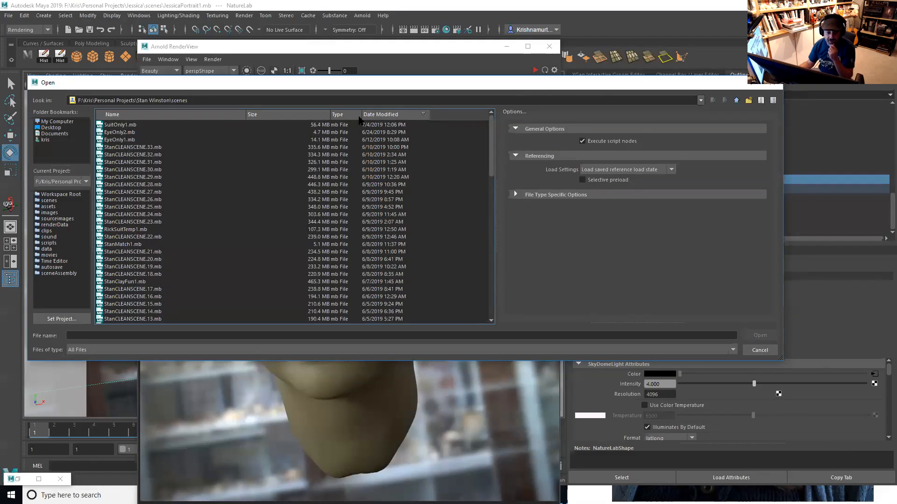
click(154, 147)
click(755, 337)
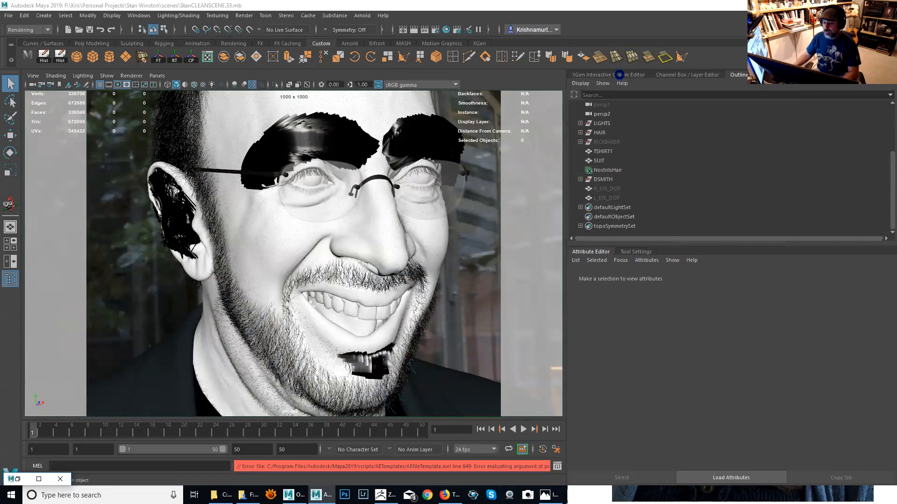
Expand the HAIR group in the XGen Interactive Groom Editor and enlarge the list to show all its descriptions.
click(617, 75)
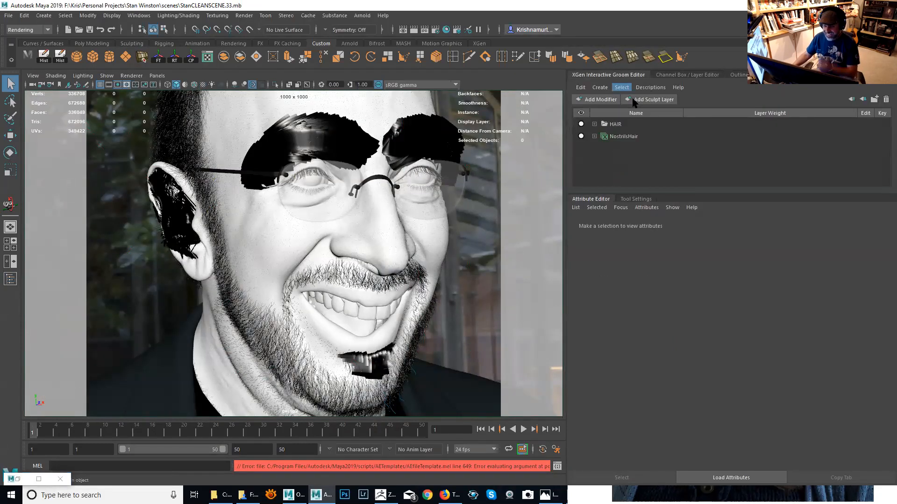
click(594, 125)
drag(659, 190, 684, 303)
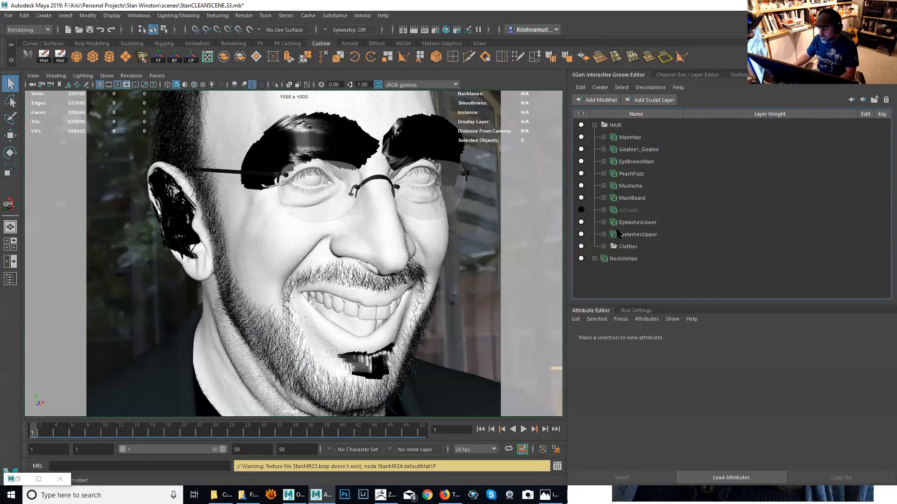
Select the PeachFuzz description and show its PeachFuzz_base generator attributes in an enlarged attribute area.
click(625, 175)
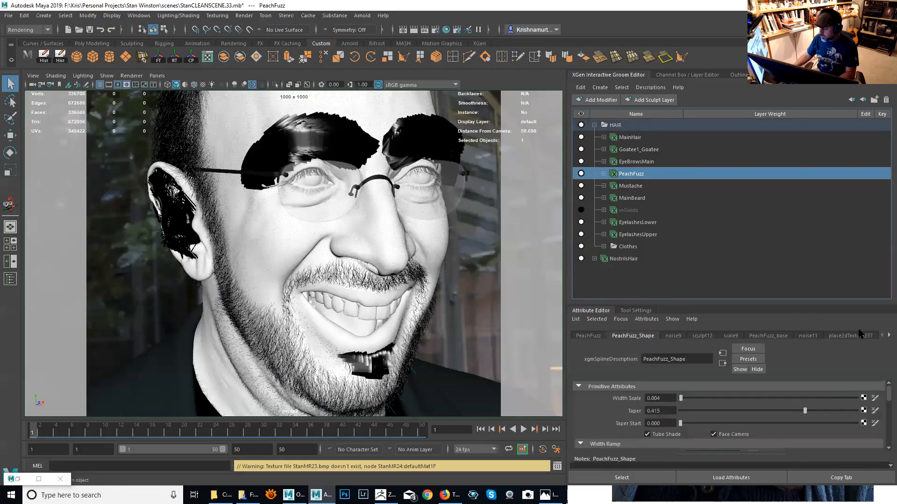
click(887, 334)
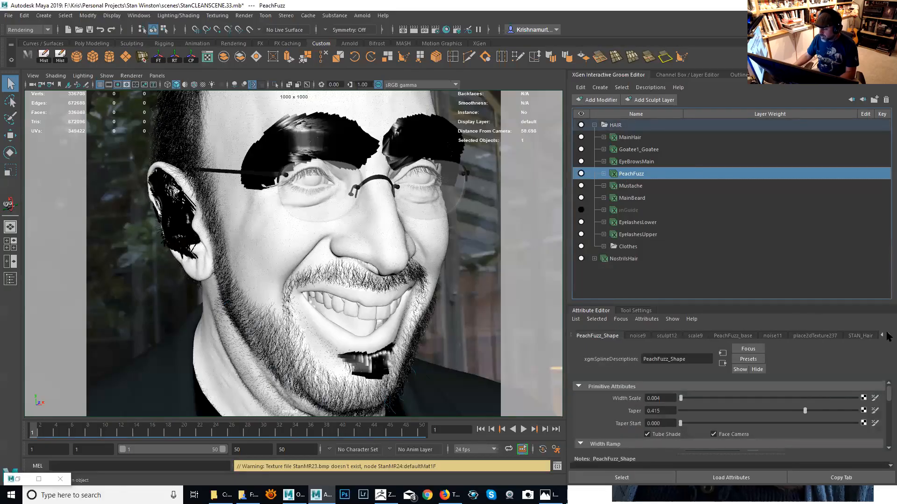
click(743, 336)
drag(749, 305, 750, 217)
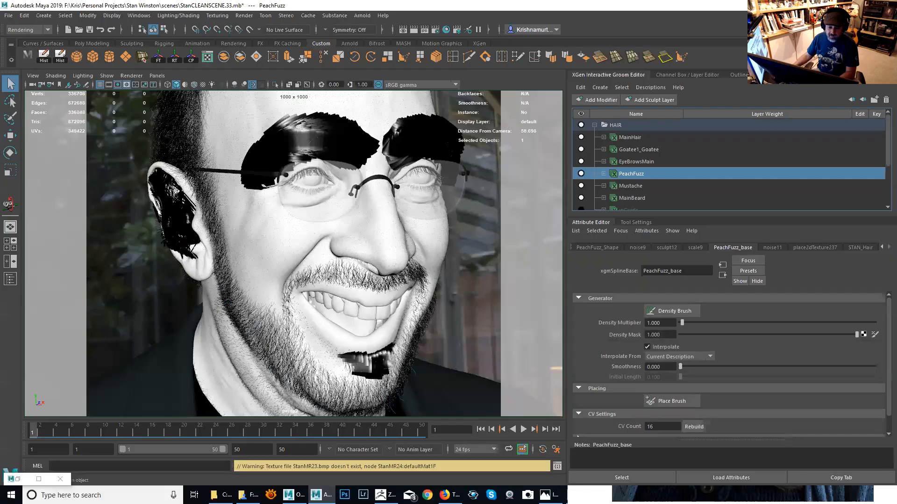
key(ctrl+z)
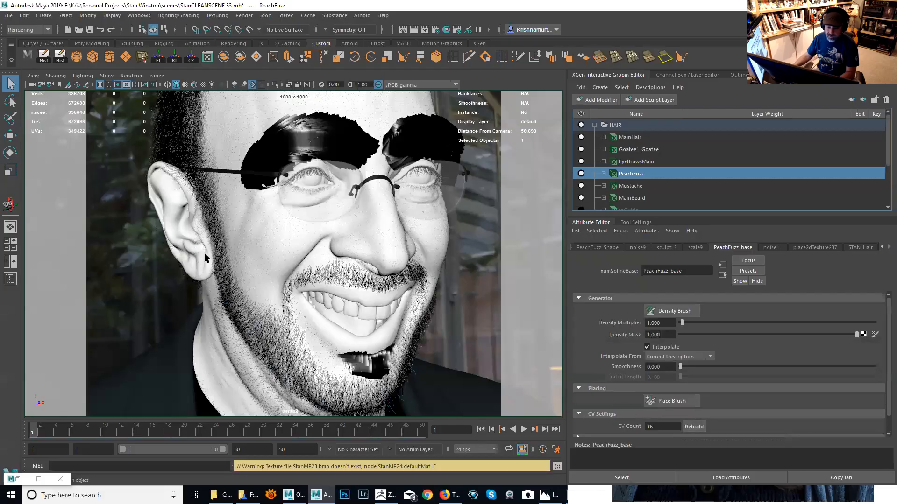
Rebuild the CVs of the EyeBrowsMain and Goatee1_Goatee hair descriptions.
click(640, 162)
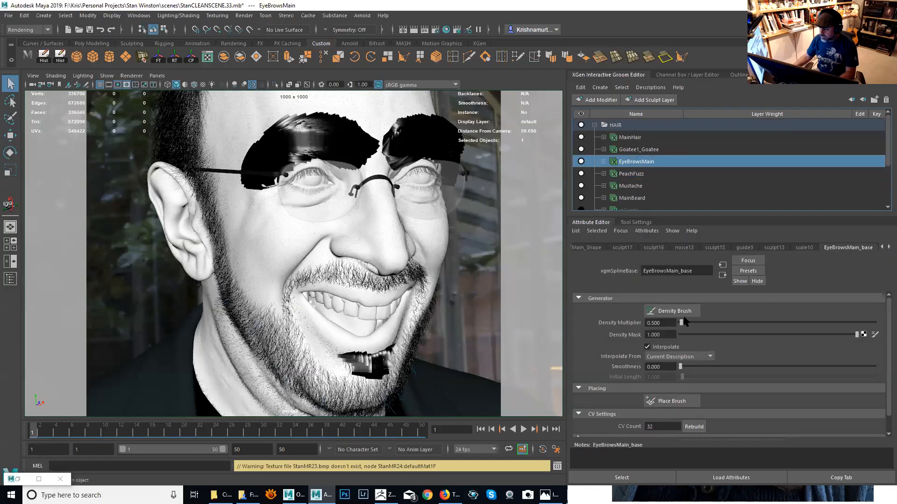
click(694, 426)
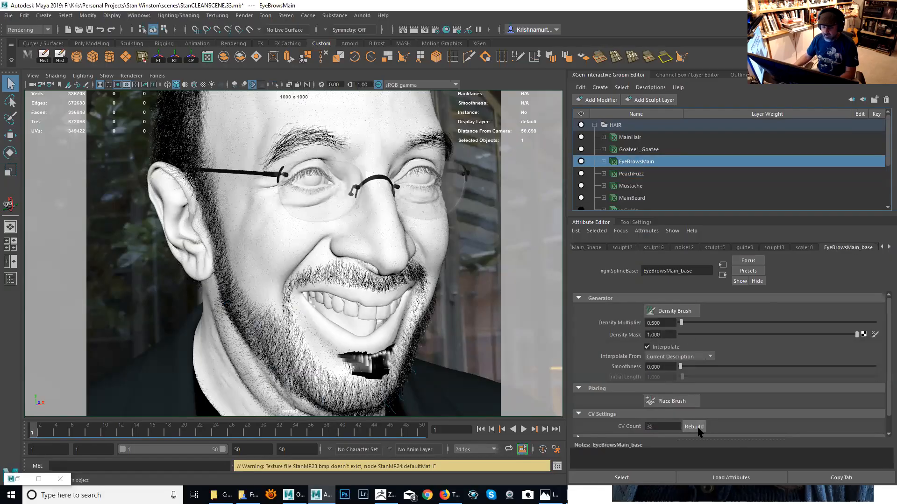
click(643, 149)
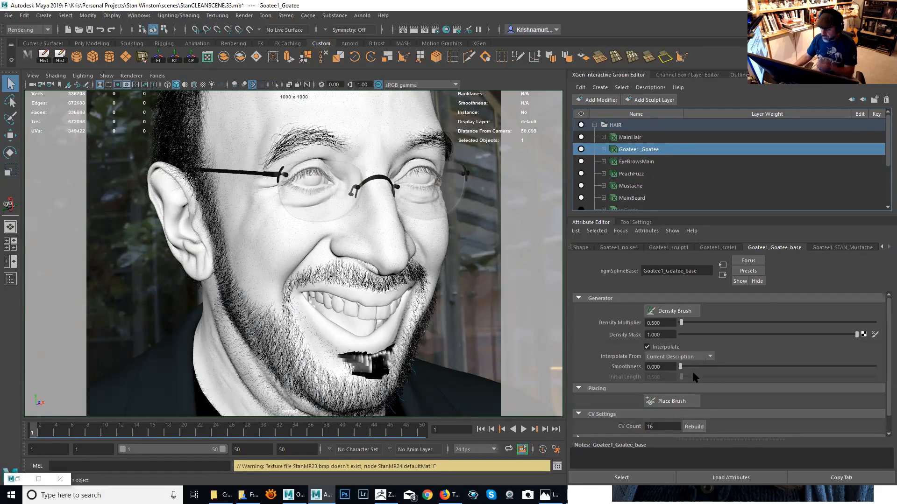
click(696, 428)
Examine the groomed head and bust from several angles and distances, out to the whole environment dome surrounding the figure.
alt+right_drag(341, 236, 206, 164)
mouse_move(343, 295)
alt+mouse_down()
mouse_move(355, 297)
mouse_move(348, 294)
alt+mouse_up()
alt+middle_drag(367, 274, 556, 278)
click(386, 270)
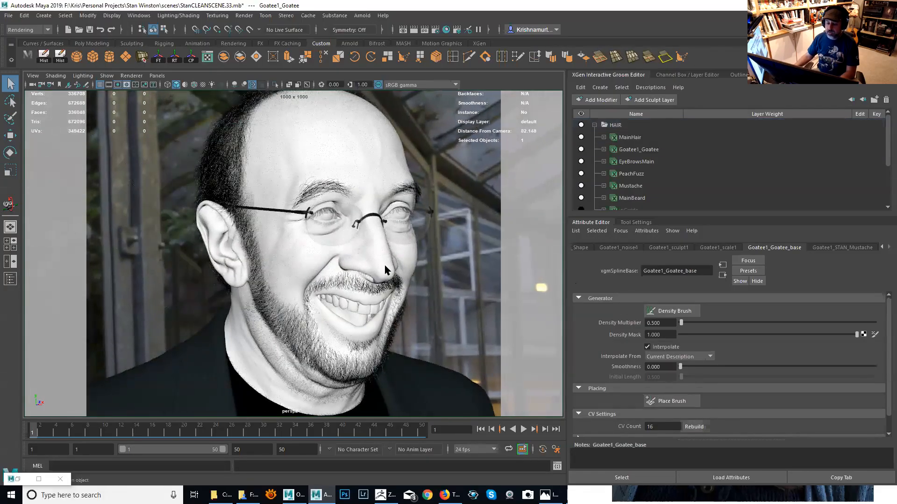
scroll(385, 270, down, 3)
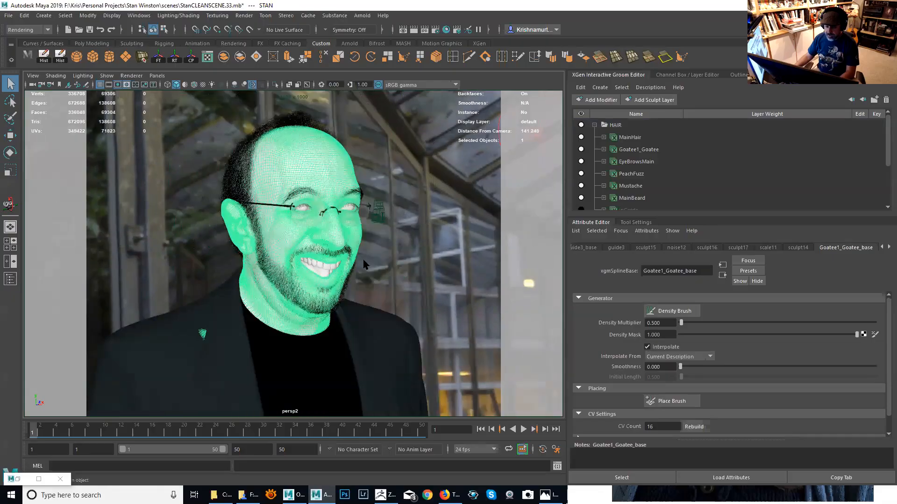
alt+drag(391, 262, 393, 264)
alt+right_drag(393, 263, 471, 322)
alt+middle_drag(424, 299, 410, 323)
alt+drag(386, 280, 337, 273)
alt+right_drag(343, 274, 291, 264)
scroll(294, 257, down, 8)
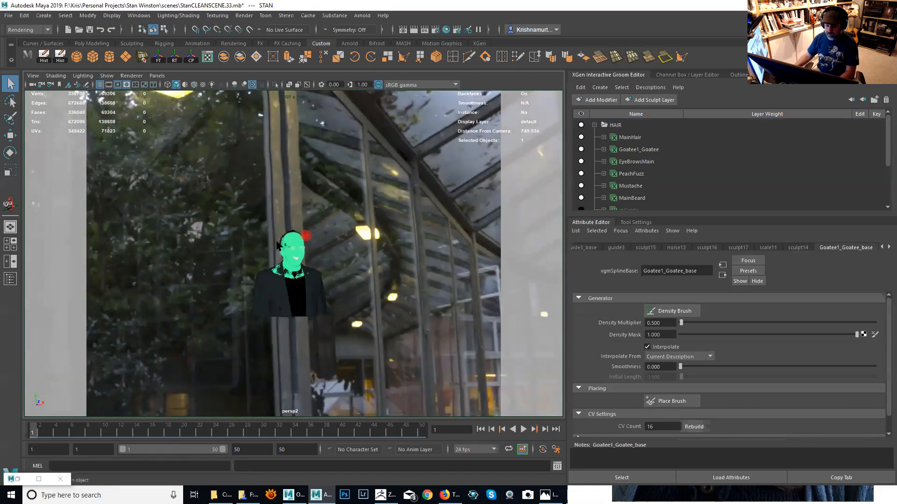
scroll(306, 238, down, 6)
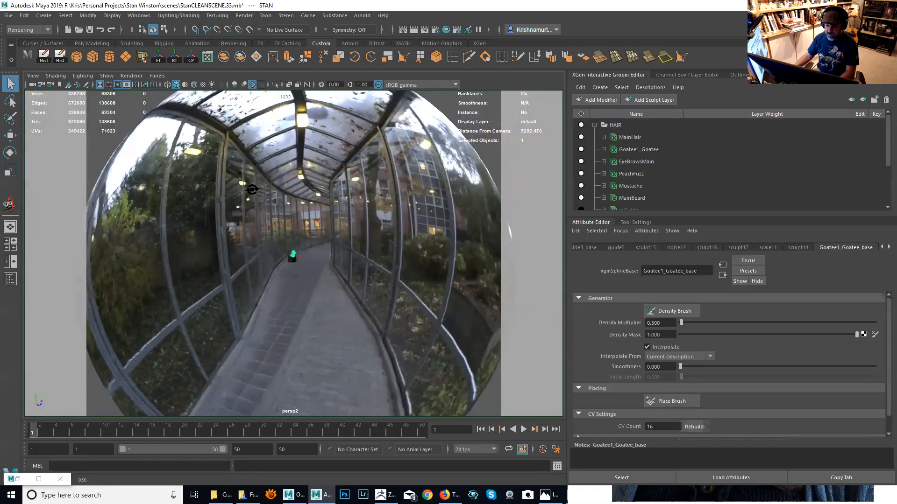
Select the sky dome light, open the file texture connected to its color, and highlight the HDR file name in the image path.
click(320, 181)
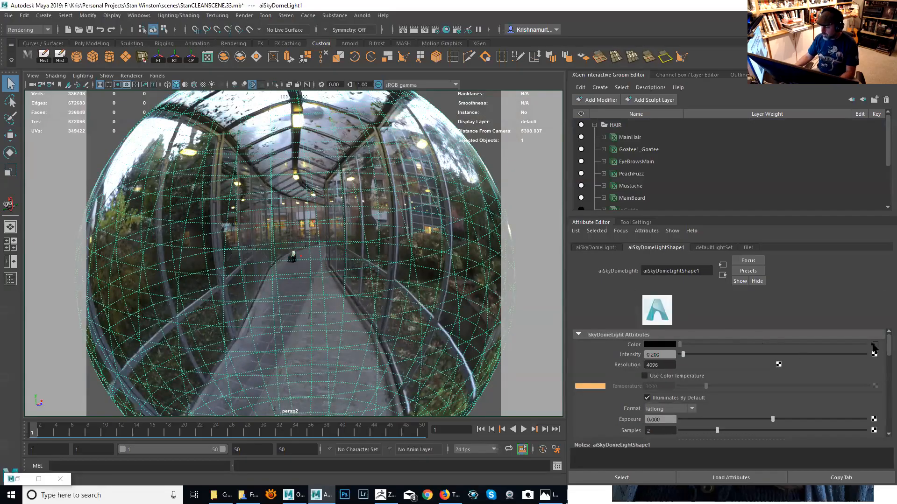
click(874, 344)
click(758, 376)
drag(744, 377, 776, 376)
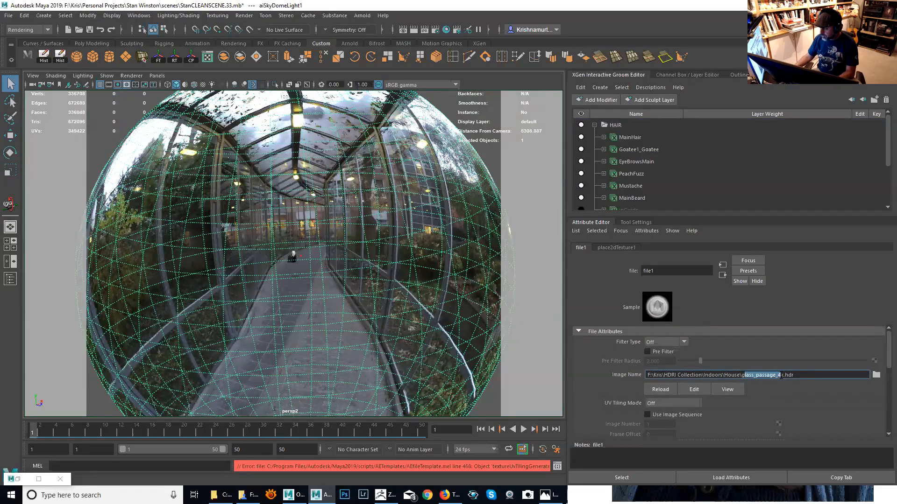
Return to the bust and review the aiSkyDomeLightShape1 lighting and visibility attributes in an enlarged attribute area.
alt+right_drag(397, 343, 621, 397)
alt+drag(296, 255, 271, 206)
alt+right_drag(420, 248, 622, 260)
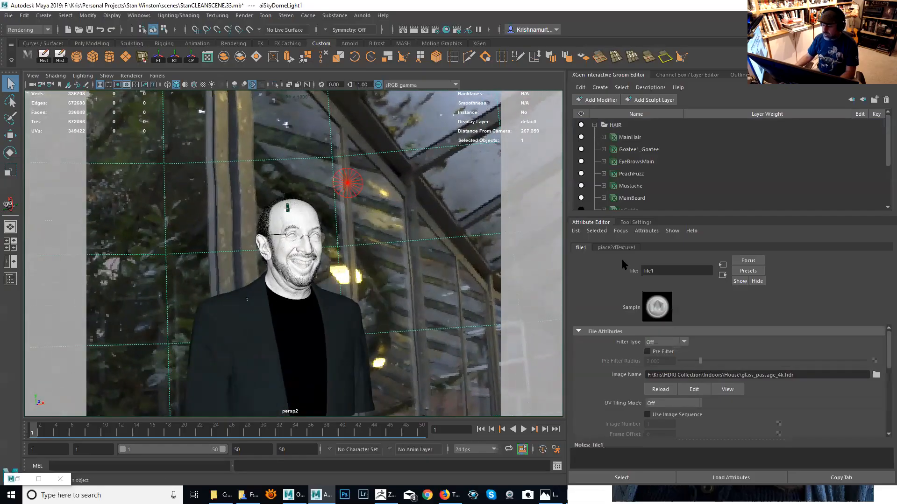
click(515, 229)
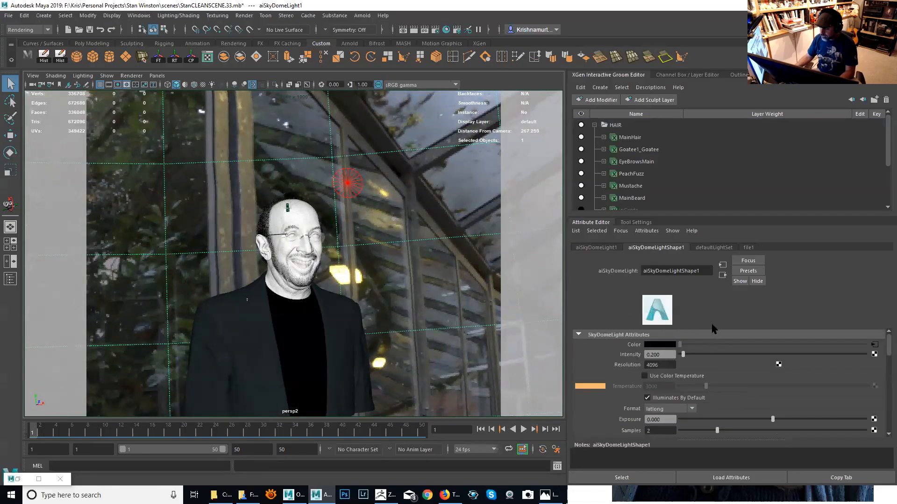
drag(713, 216, 713, 149)
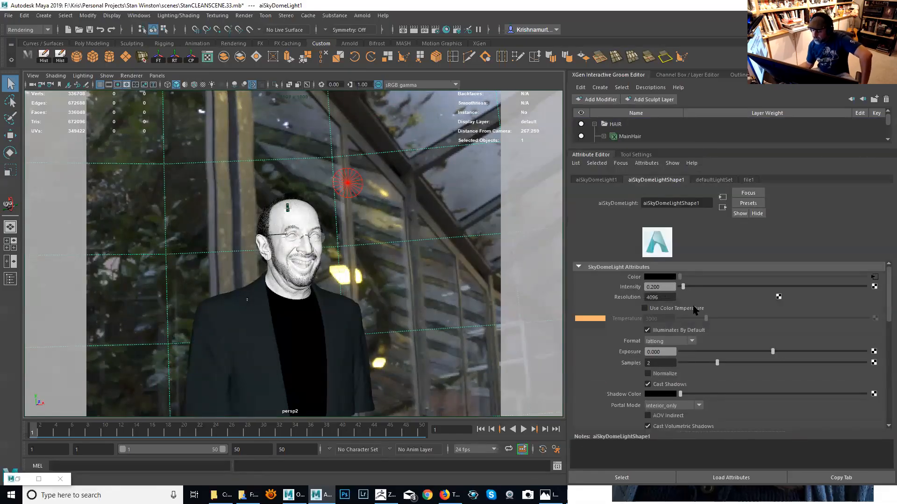
scroll(887, 308, down, 5)
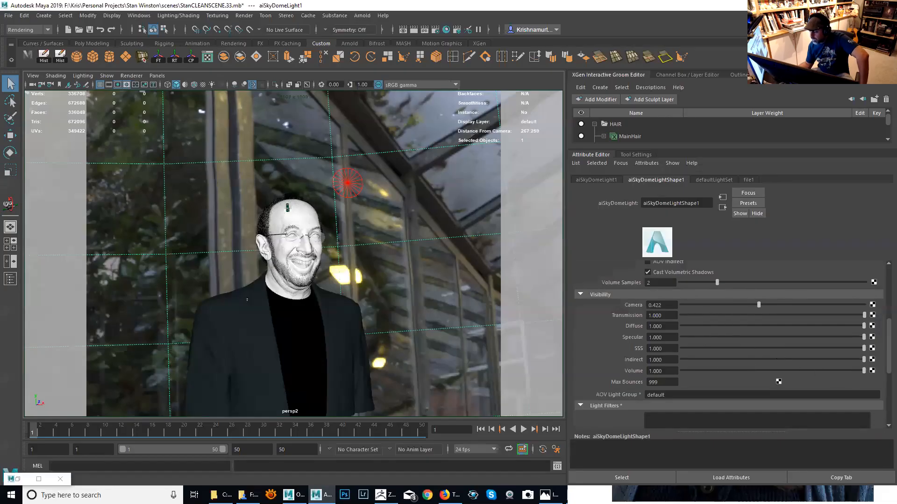
scroll(888, 359, up, 5)
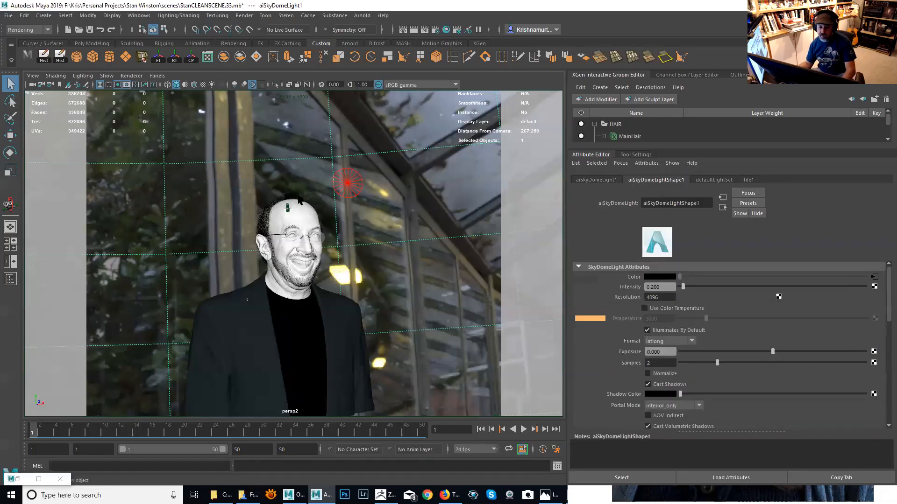
Select the FlashPhoto area light near the head and examine its placement relative to the bust from above.
click(346, 186)
alt+drag(376, 236, 278, 217)
alt+right_drag(279, 218, 322, 186)
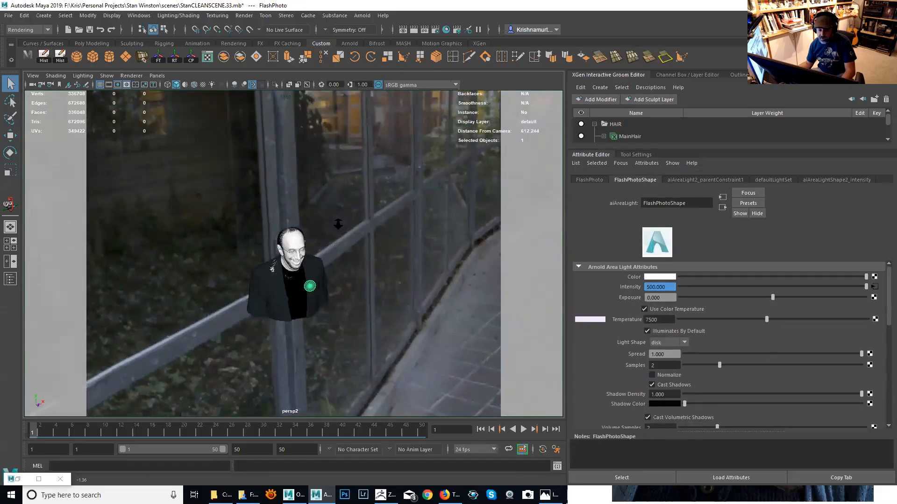
alt+right_drag(338, 224, 368, 276)
alt+middle_drag(369, 276, 346, 197)
alt+drag(345, 197, 327, 224)
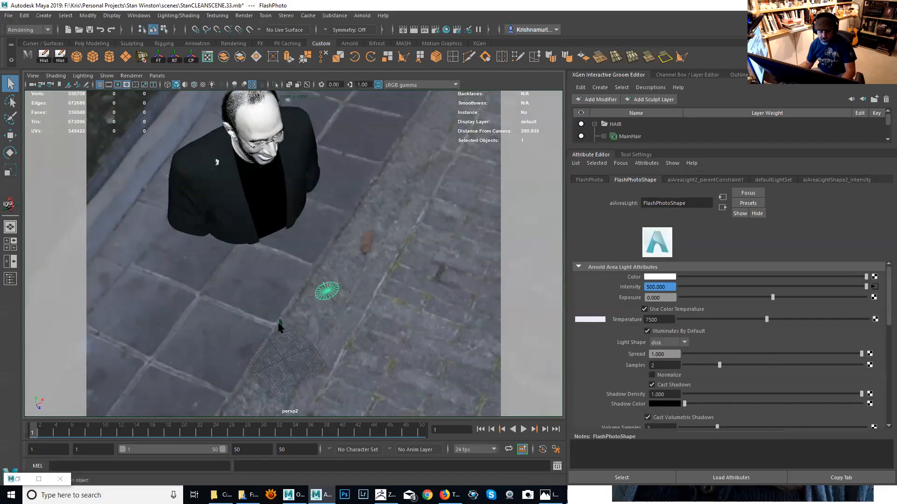
Select the persp camera, test moving it together with the flash light constrained to it, and undo the move.
click(281, 325)
key(w)
drag(232, 319, 301, 303)
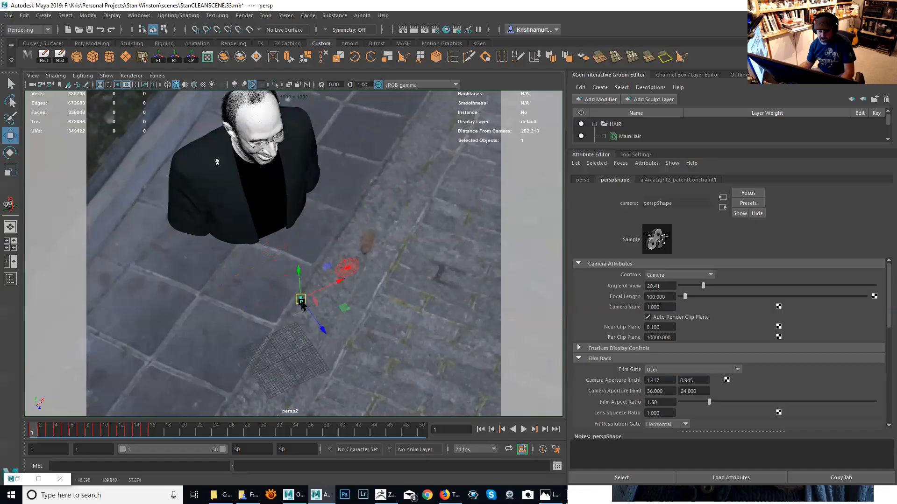
key(ctrl+z)
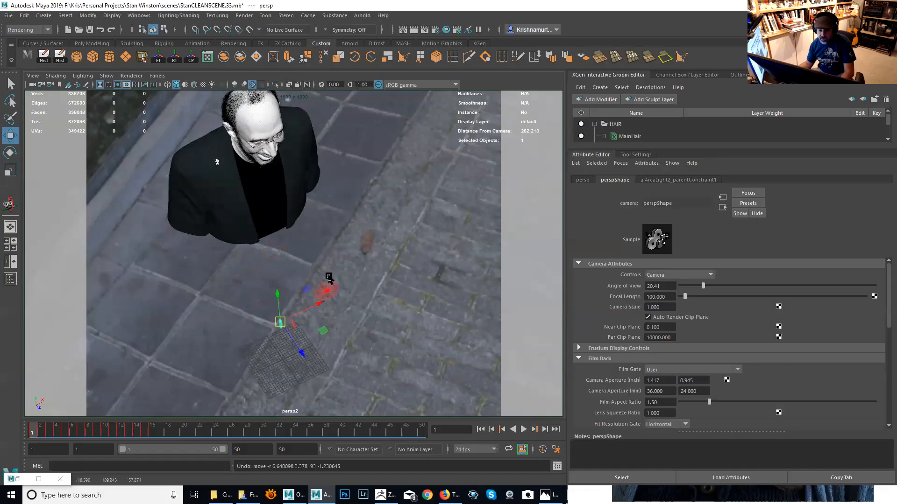
Go to frame 2 and switch the viewport to the persp1 camera.
click(40, 432)
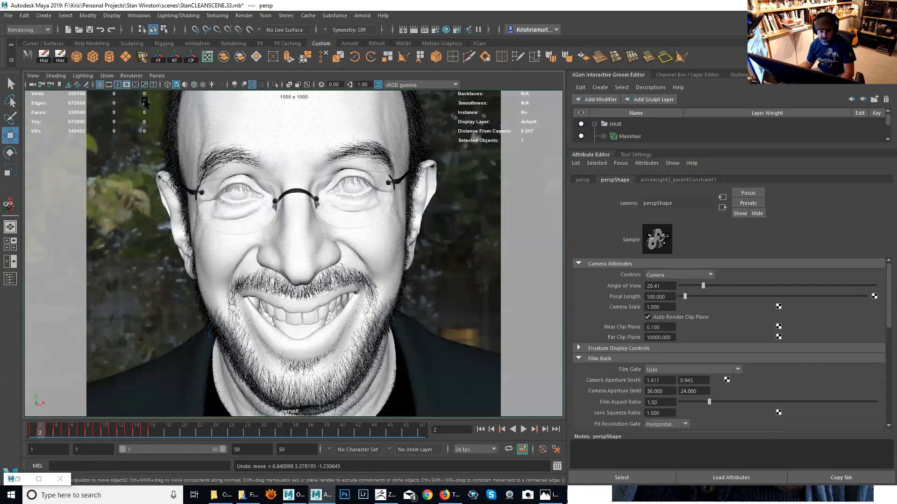
click(156, 75)
mouse_move(196, 85)
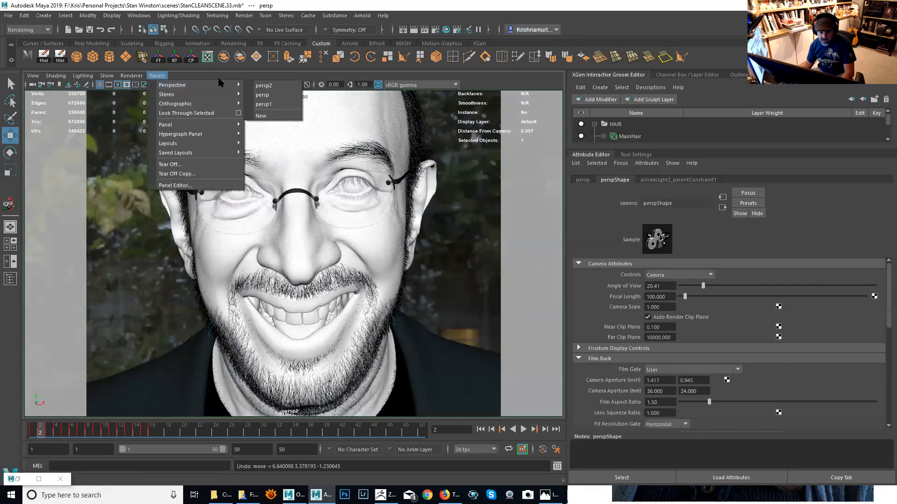
click(264, 104)
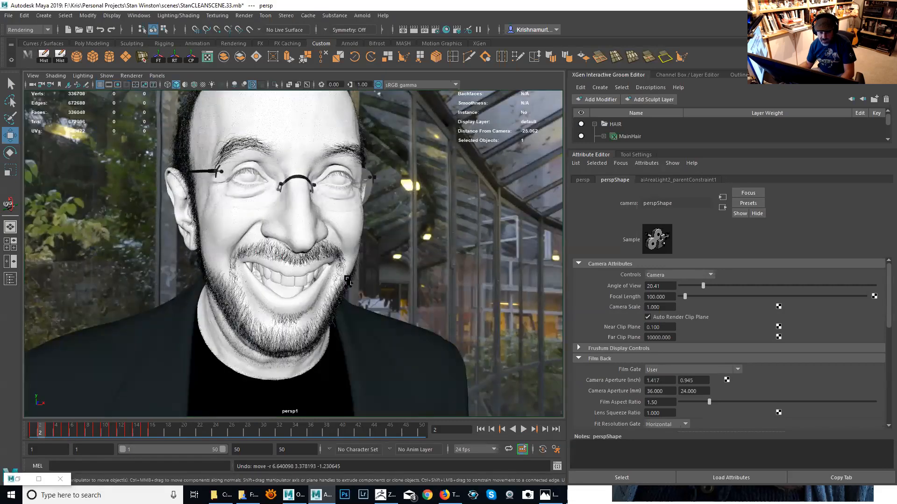
View the bust and persp camera from above, check the camera's animation through frame 15, and return to frame 1.
alt+right_drag(347, 280, 206, 177)
alt+drag(206, 178, 187, 242)
alt+right_drag(243, 233, 219, 227)
alt+middle_drag(220, 226, 195, 201)
alt+right_drag(196, 201, 254, 299)
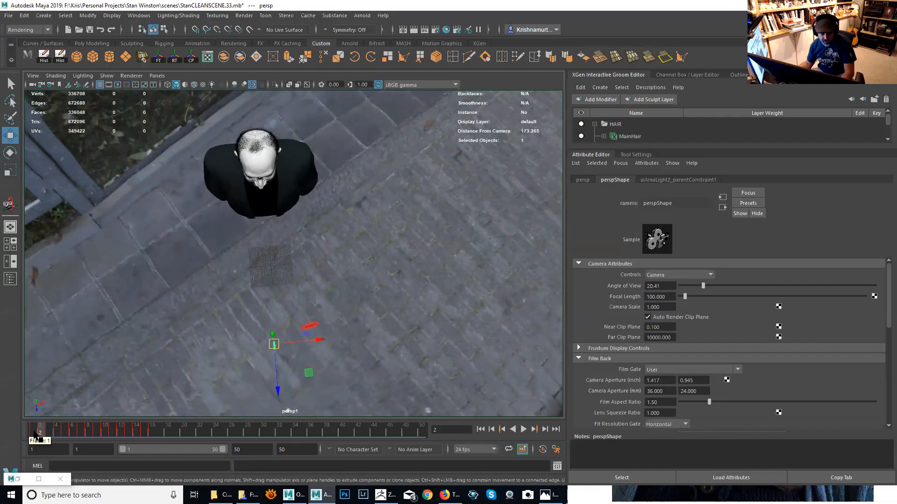
key(alt+v)
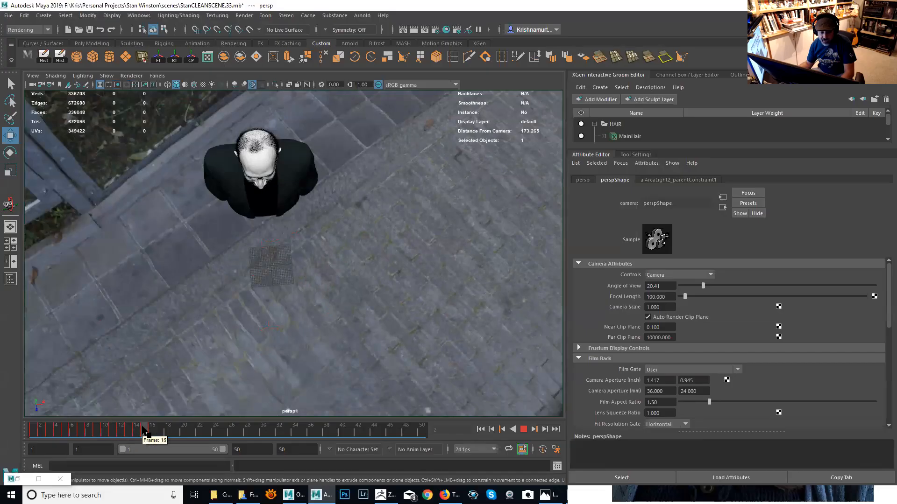
click(30, 429)
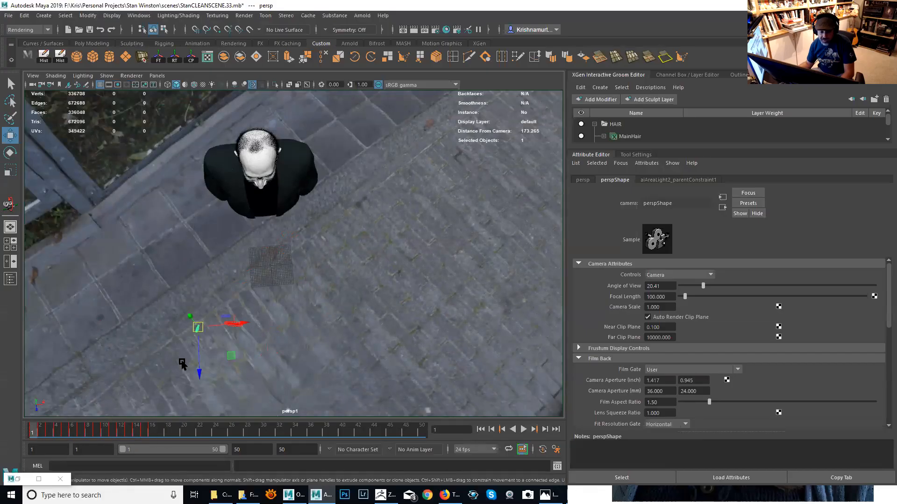
Select the FlashPhoto light, review the Set Driven Key setup linking its Intensity to the persp camera's Translate Z, and close the window.
click(236, 319)
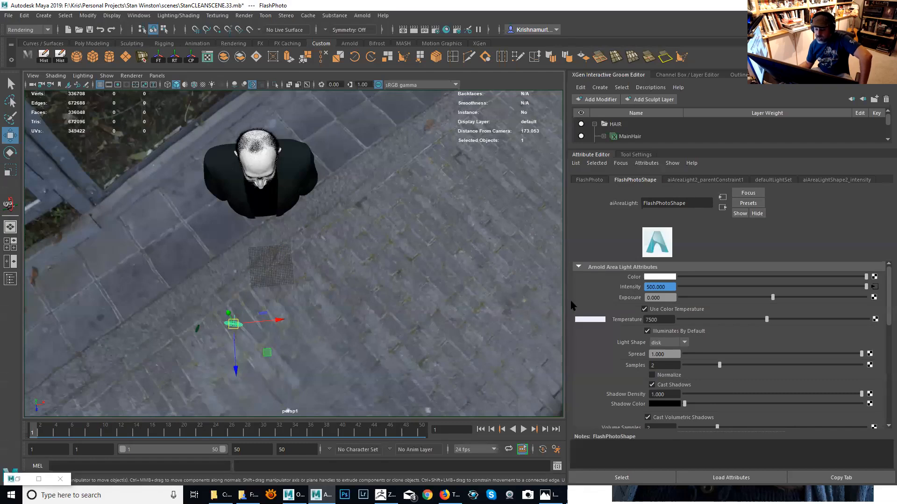
right_click(630, 290)
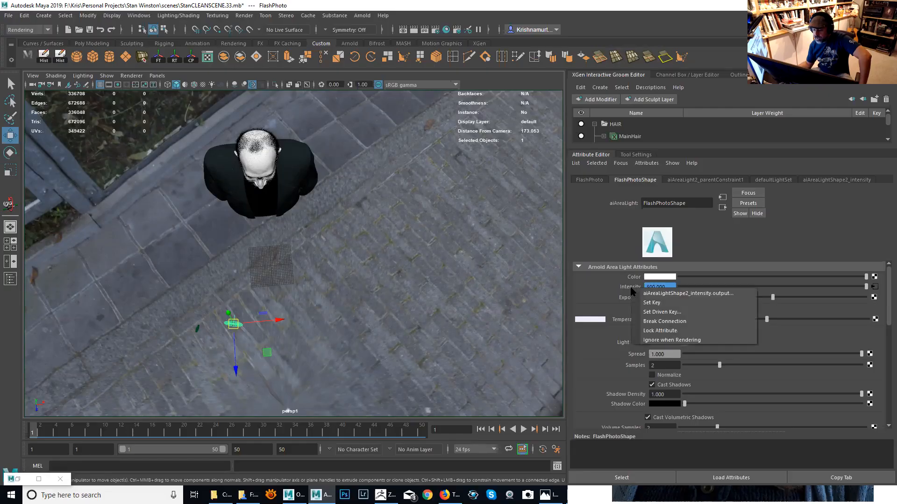
click(656, 312)
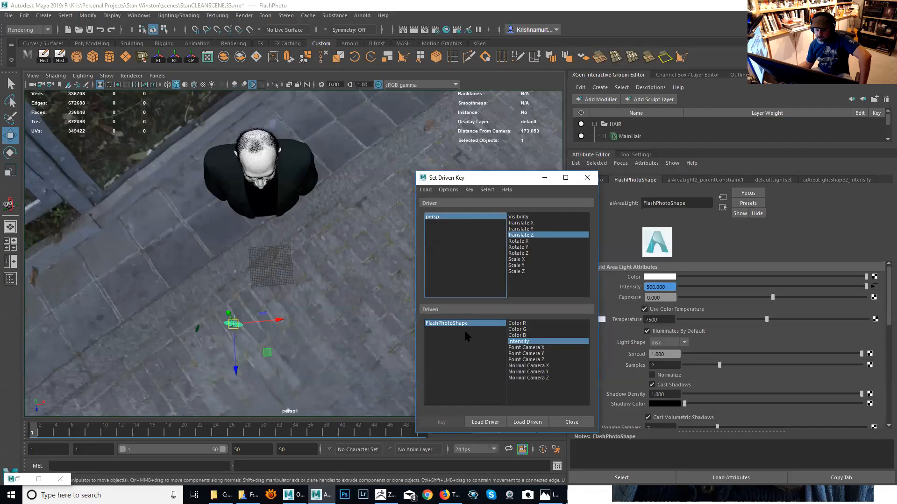
click(519, 344)
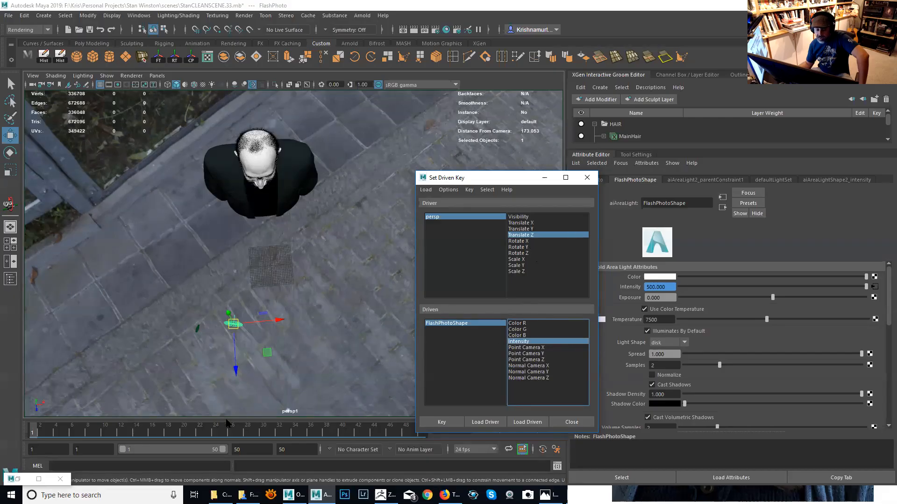
click(588, 178)
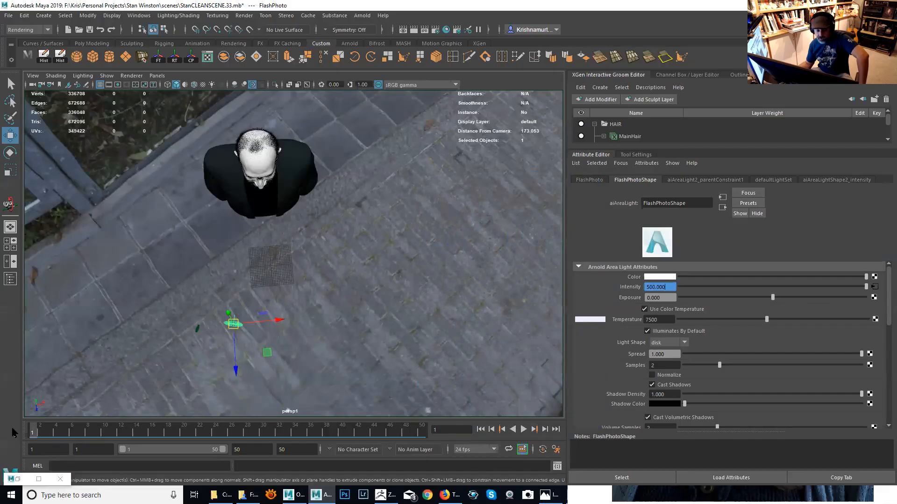
Step through the first frames to compare the FlashPhoto light's position and Intensity at each, and return to frame 1.
click(42, 429)
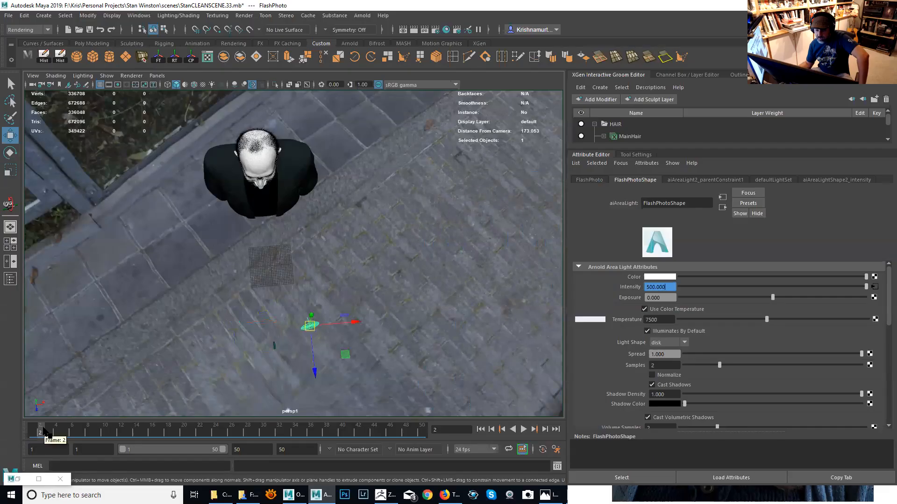
click(49, 431)
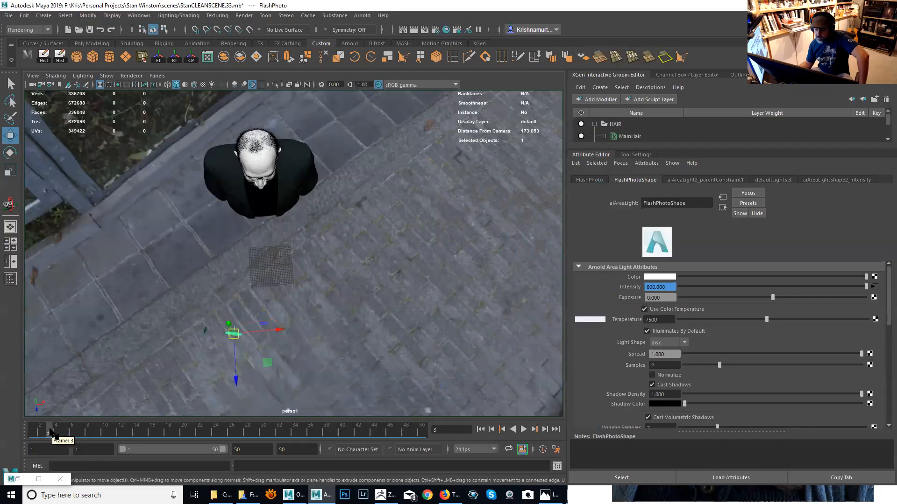
click(56, 430)
click(66, 430)
click(83, 429)
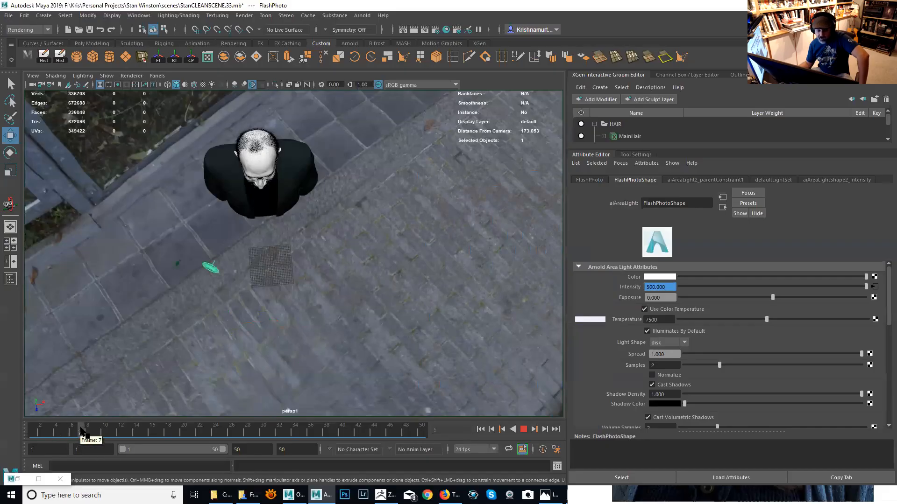
click(99, 430)
drag(101, 433, 31, 430)
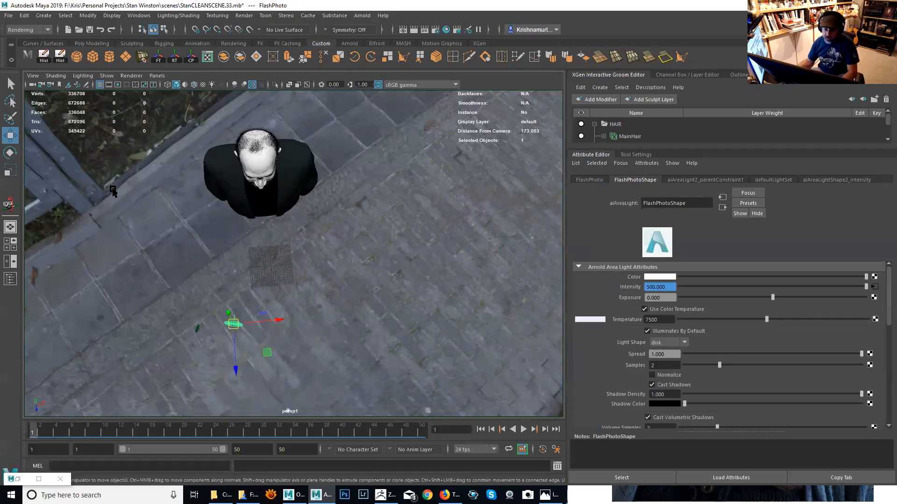
Switch the viewport to the persp2 camera and scrub the animation to frame 15 to view the bust from the keyed angles.
click(157, 76)
mouse_move(168, 85)
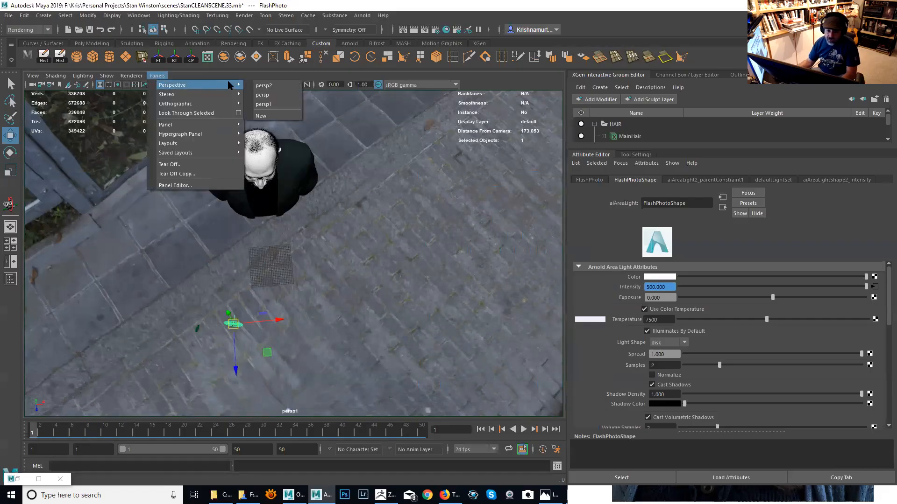
click(273, 96)
alt+right_drag(382, 227, 282, 249)
drag(44, 432, 145, 440)
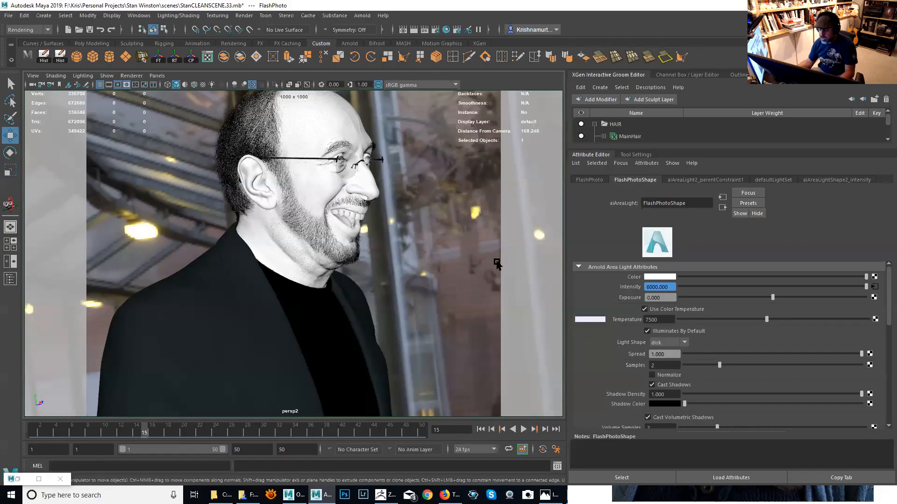
Review the shape options available for the FlashPhoto light without changing its shape.
click(670, 342)
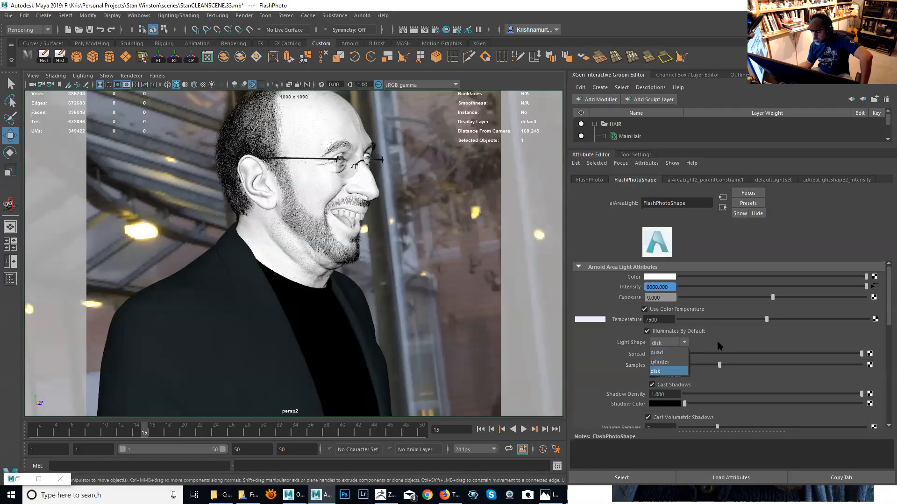
click(732, 334)
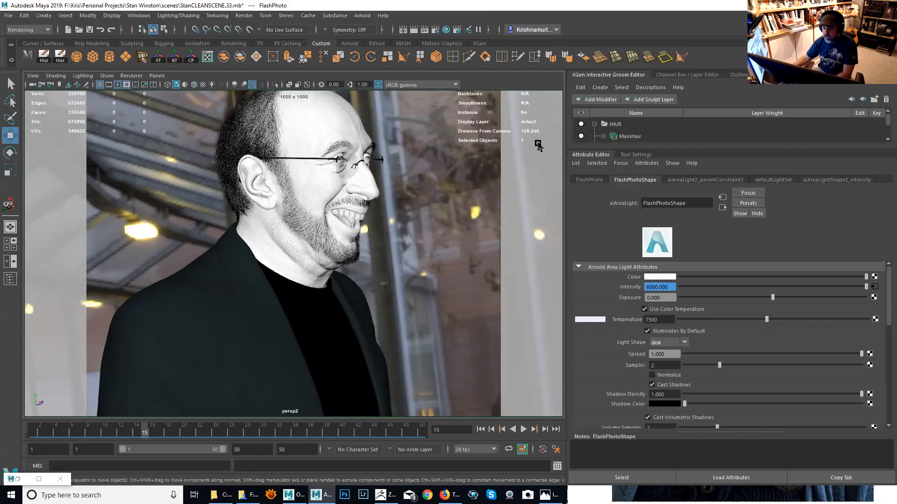
Open the Arnold RenderView and set the render image size to 900 by 900 pixels.
click(362, 16)
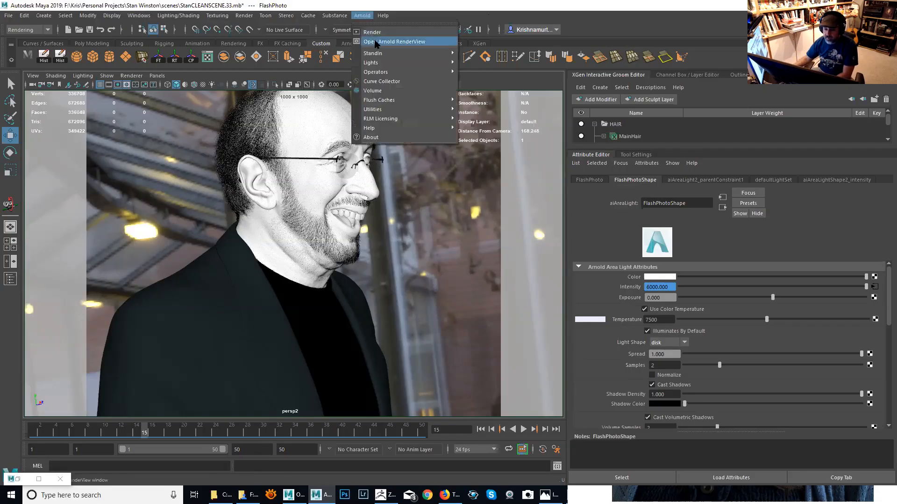
click(376, 42)
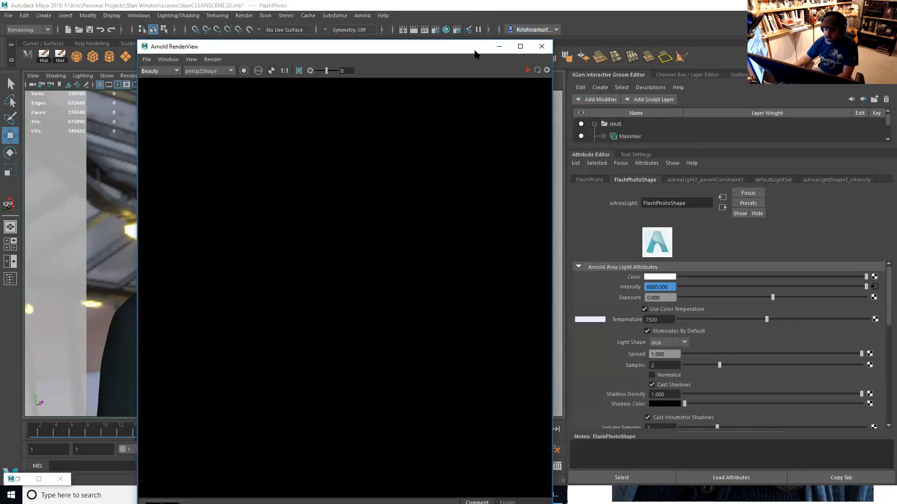
drag(474, 54, 742, 99)
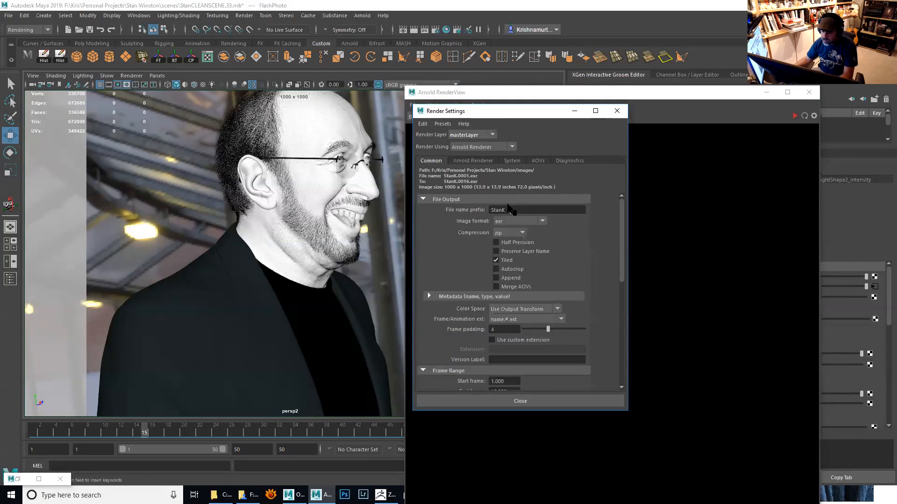
drag(625, 279, 626, 359)
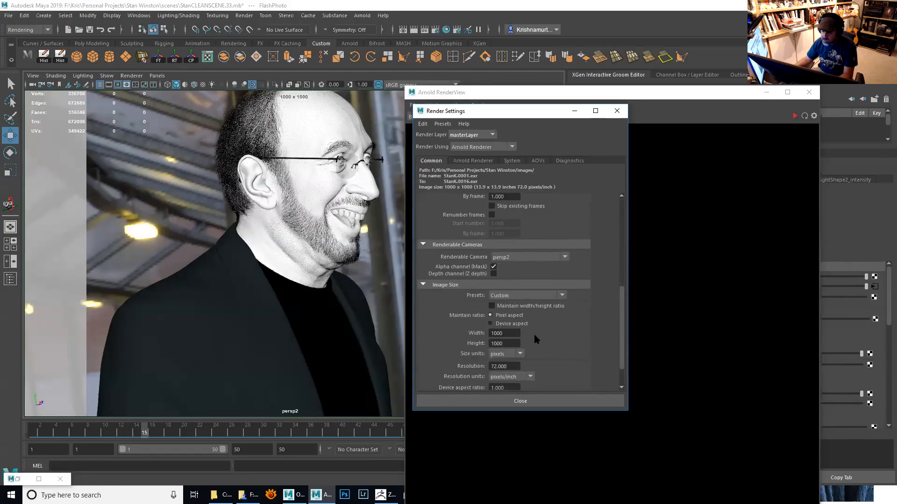
click(509, 333)
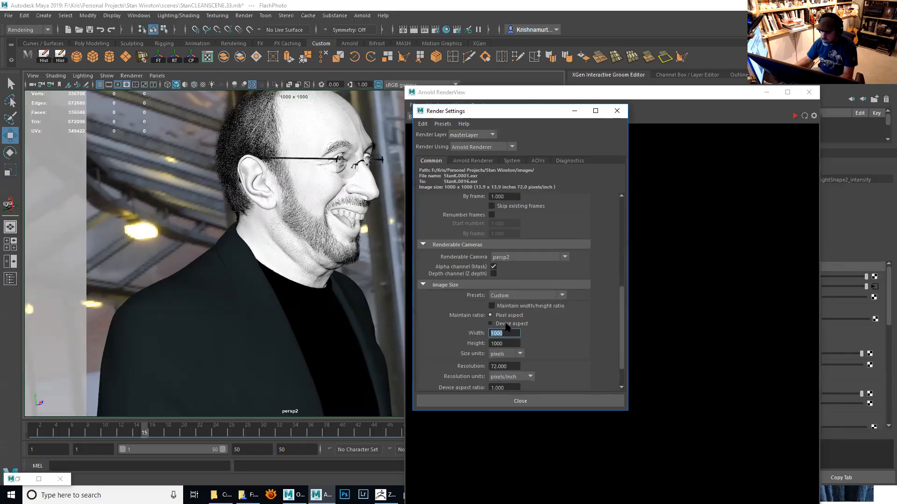
text(5)
key(Tab)
text(900)
key(Return)
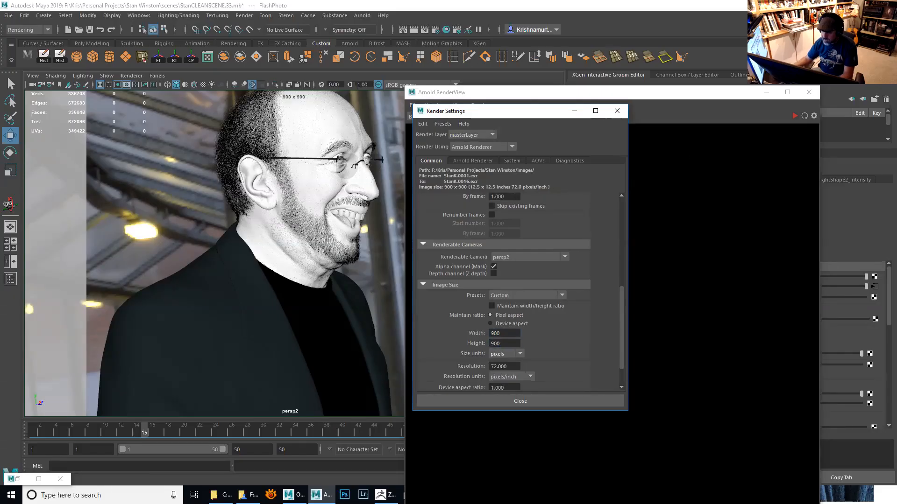
Check the Camera (AA) sampling in the Arnold render settings and start rendering the persp2 camera view in the RenderView.
click(473, 161)
click(510, 208)
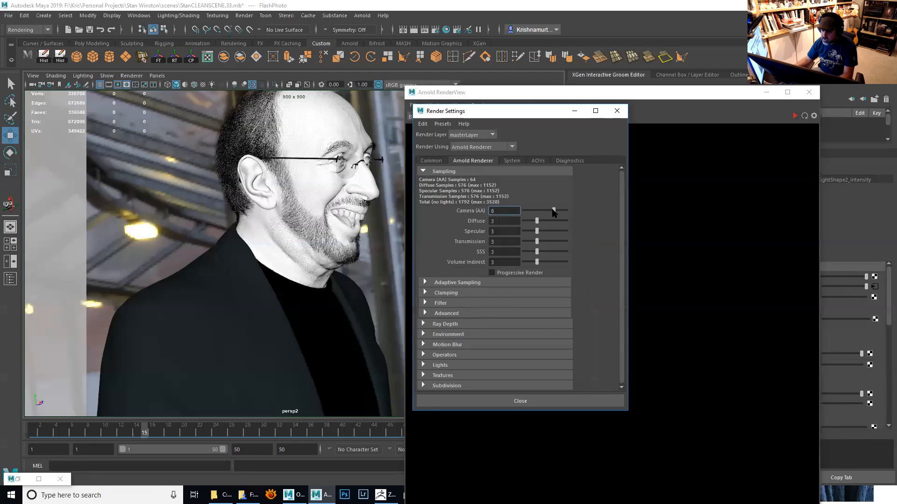
click(617, 110)
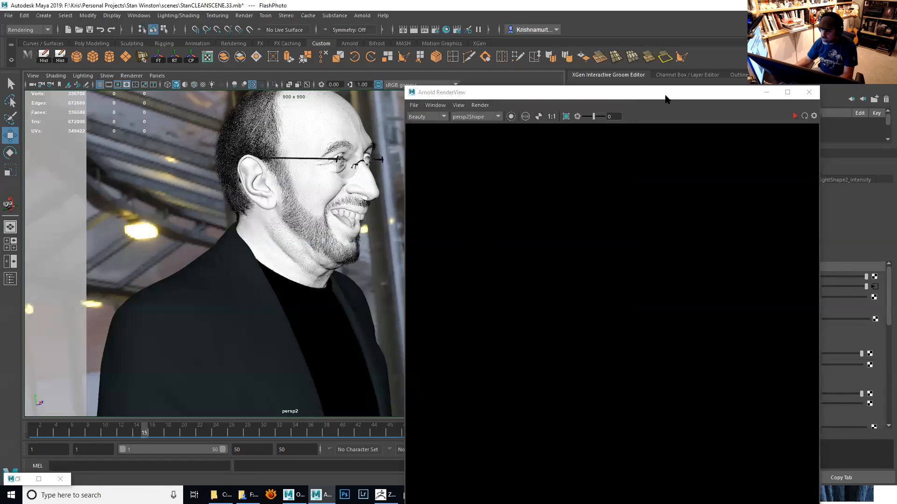
drag(665, 95, 633, 43)
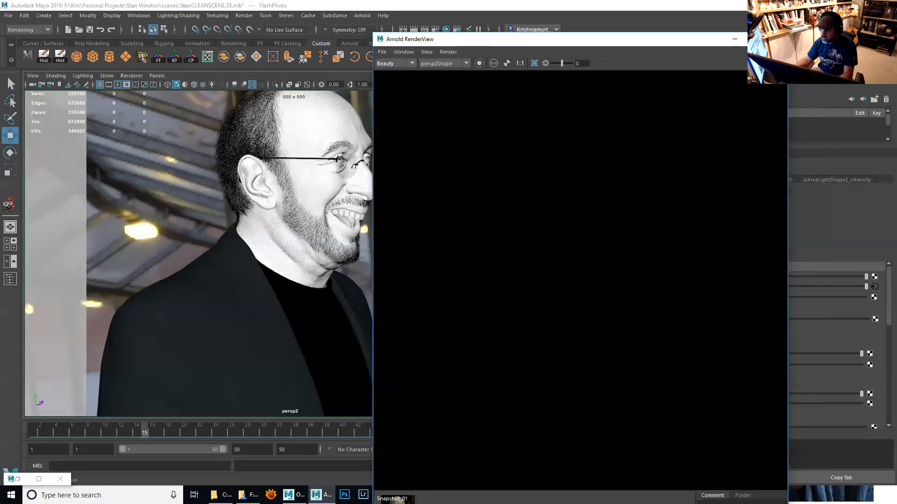
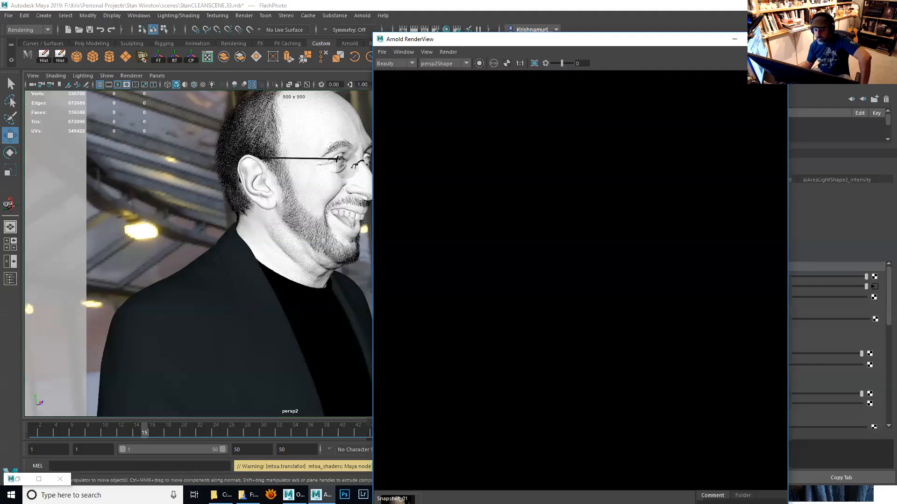
drag(550, 42, 575, 20)
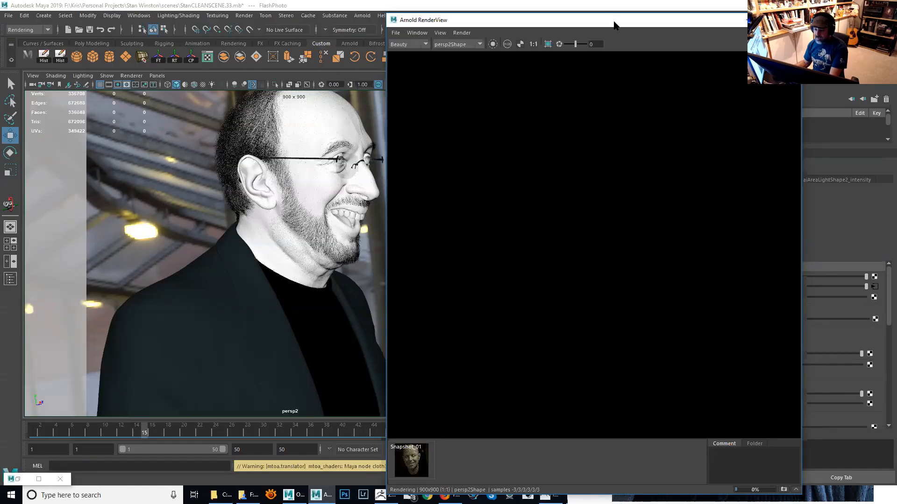
drag(616, 25, 623, 22)
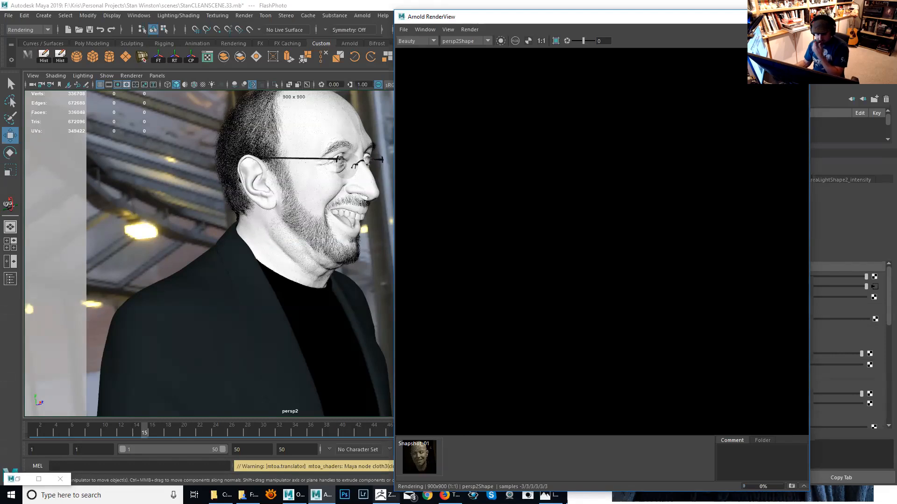
Switch to ZBrush and save the smiling head project as JessicaSketch6.ZPR in the Jessica project's ZBrush folder.
click(391, 495)
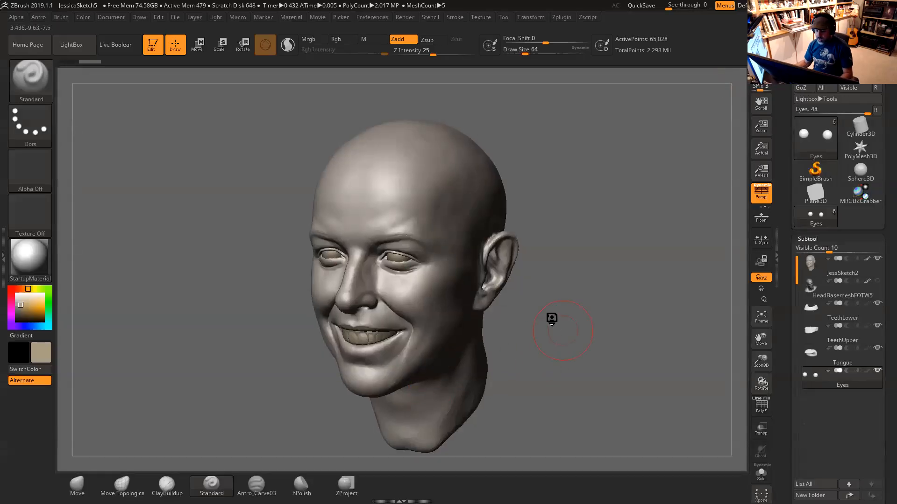
drag(550, 320, 586, 309)
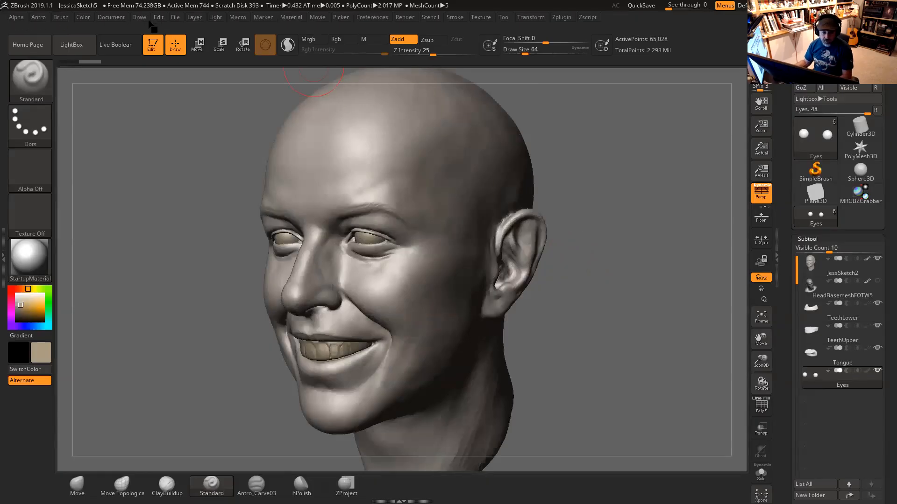
click(175, 18)
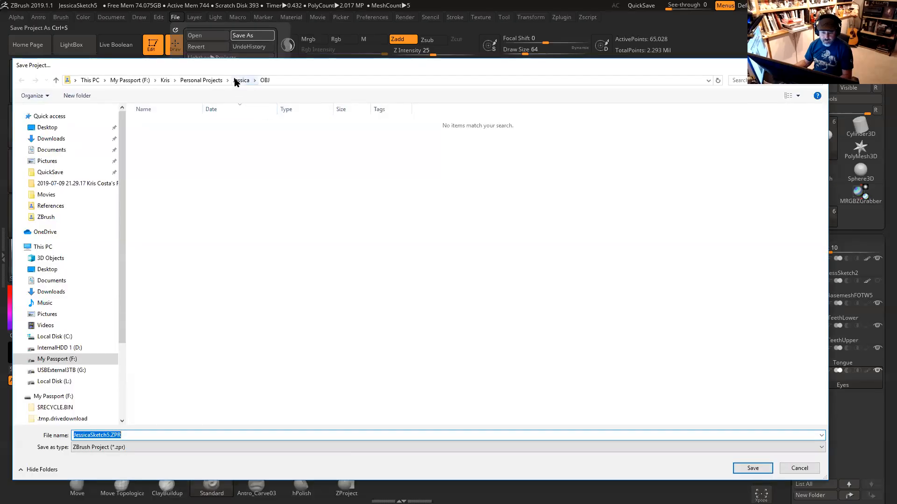
click(241, 80)
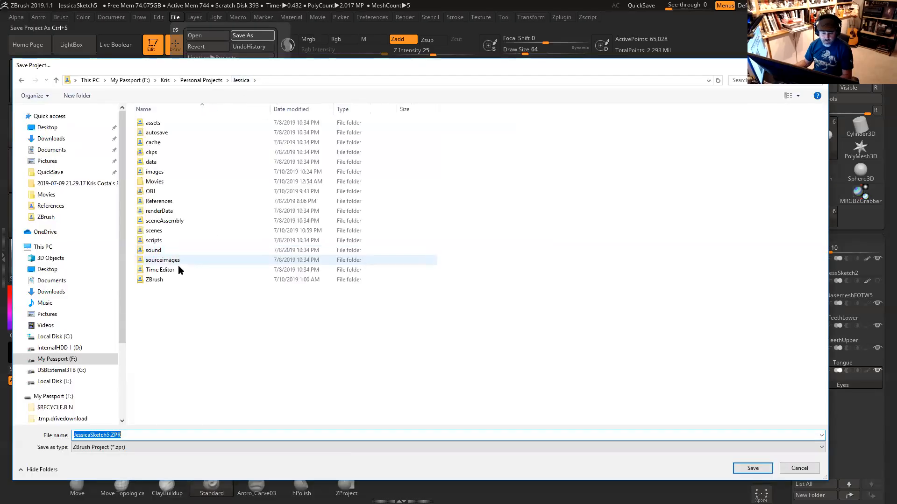
click(164, 280)
double_click(165, 280)
double_click(113, 434)
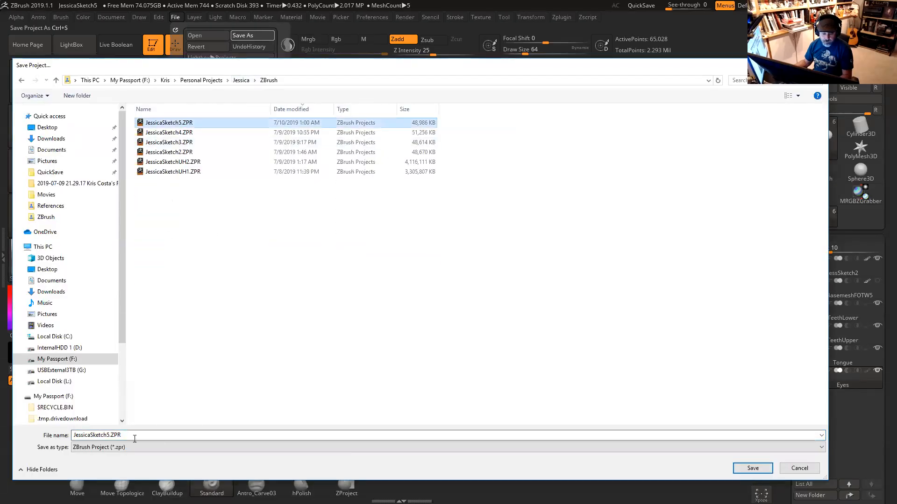
click(109, 435)
key(BackSpace)
text(6)
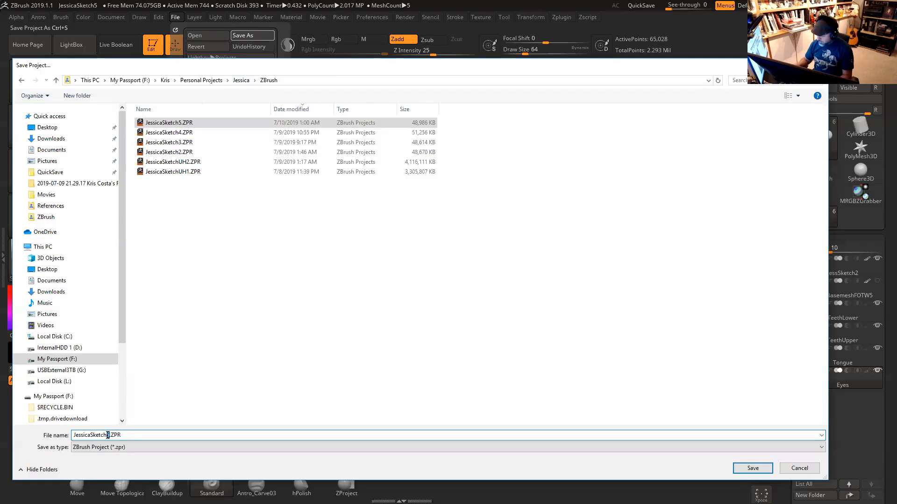
click(760, 470)
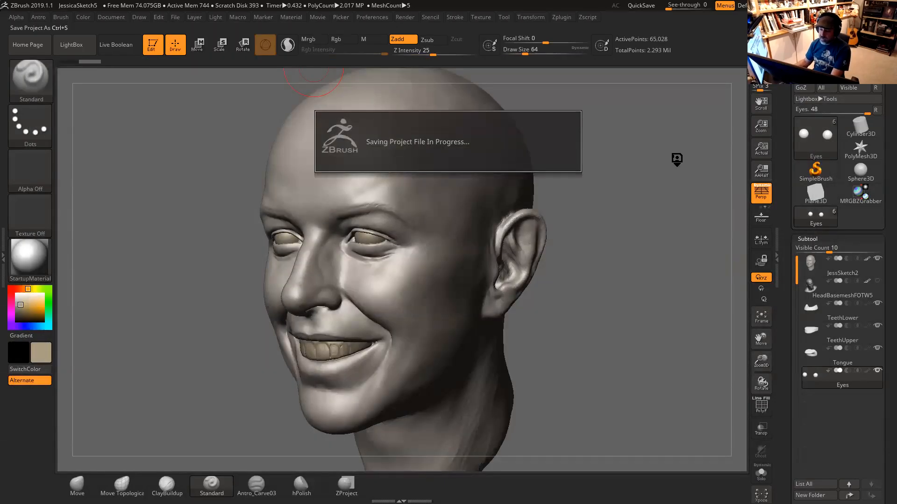
Open StanHD69.ZPR from the Stan Winston project's ZBrush folder without saving further changes to the current project.
click(175, 17)
click(195, 36)
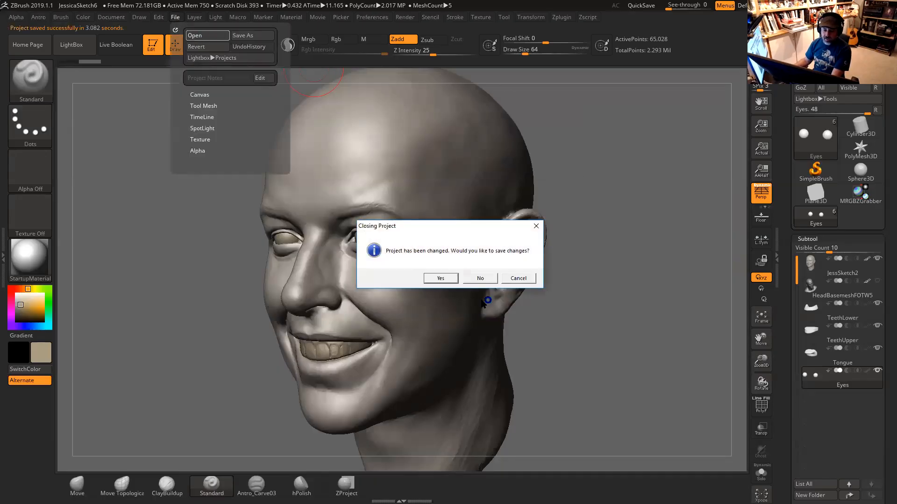
click(480, 278)
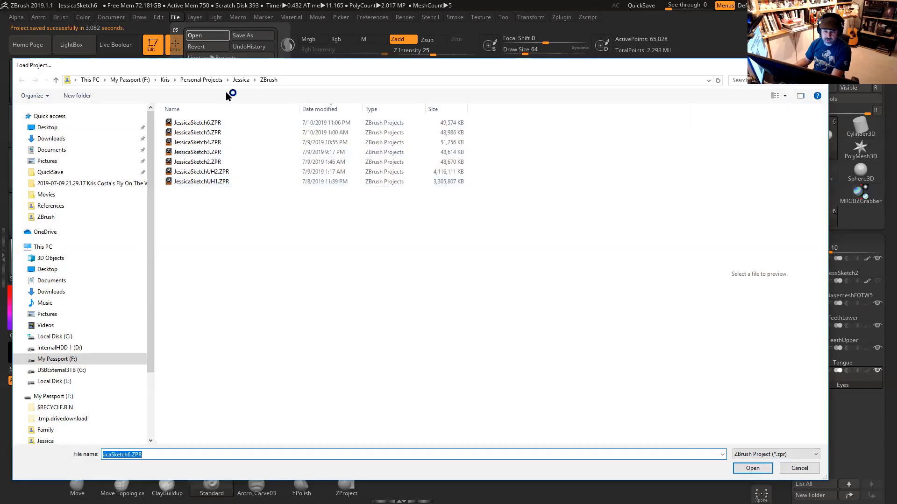
click(202, 80)
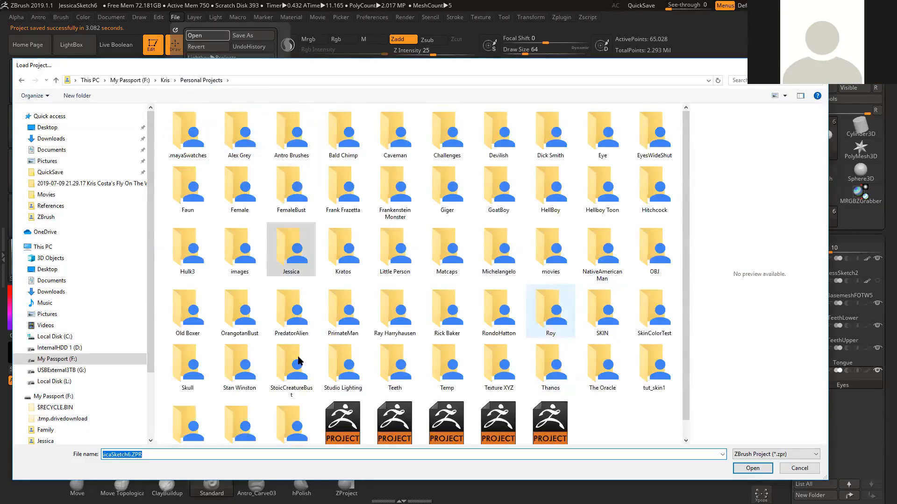
click(239, 376)
double_click(239, 376)
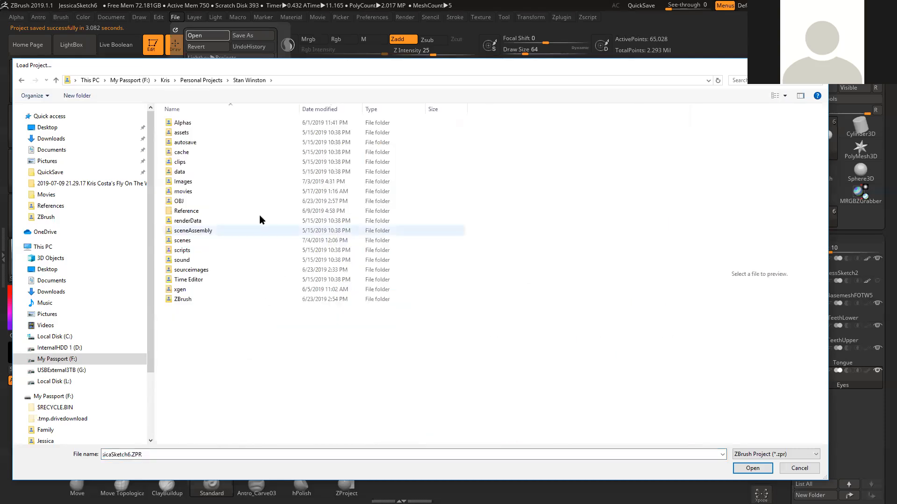
click(185, 298)
double_click(187, 298)
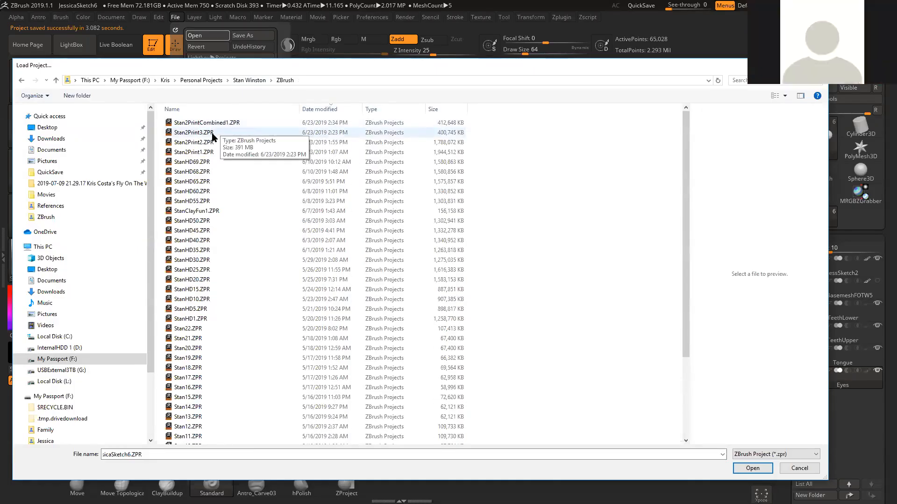
click(192, 161)
click(752, 468)
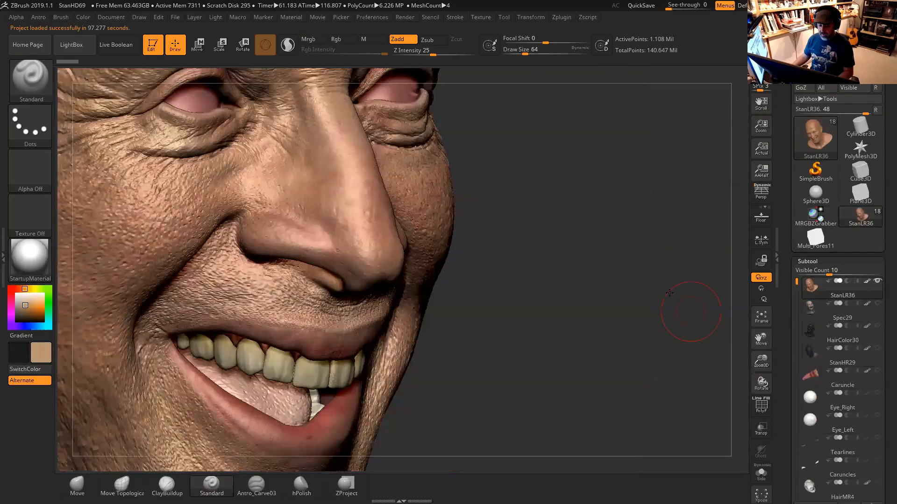
Examine the skin detail around the Stan head's nose and mouth from several angles using the HD preview, and return to the whole bust.
key(a)
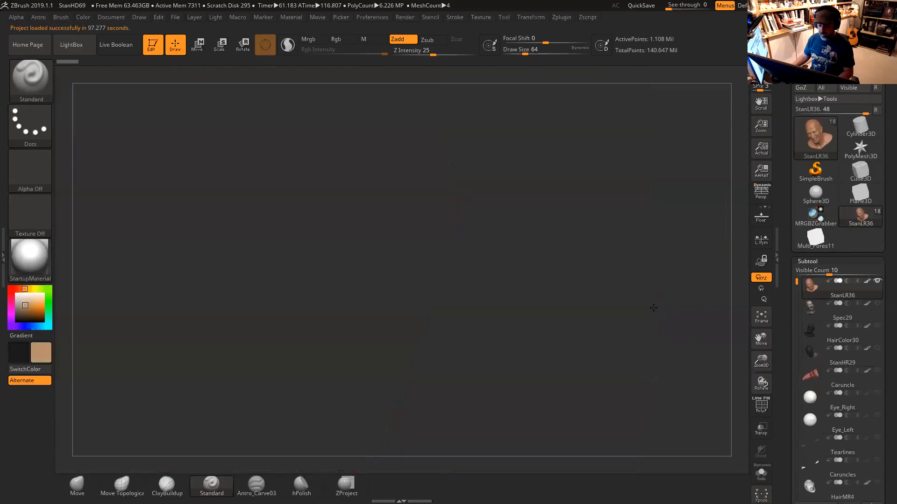
key(shift)
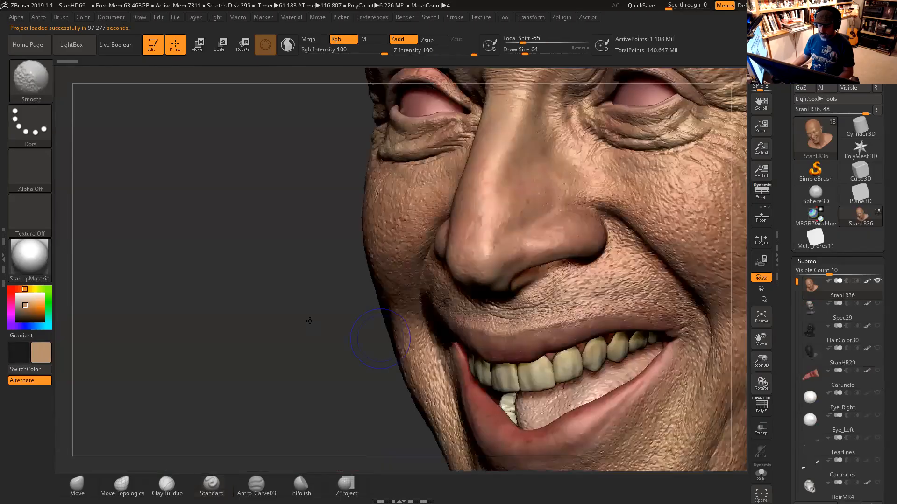
key(a)
key(shift)
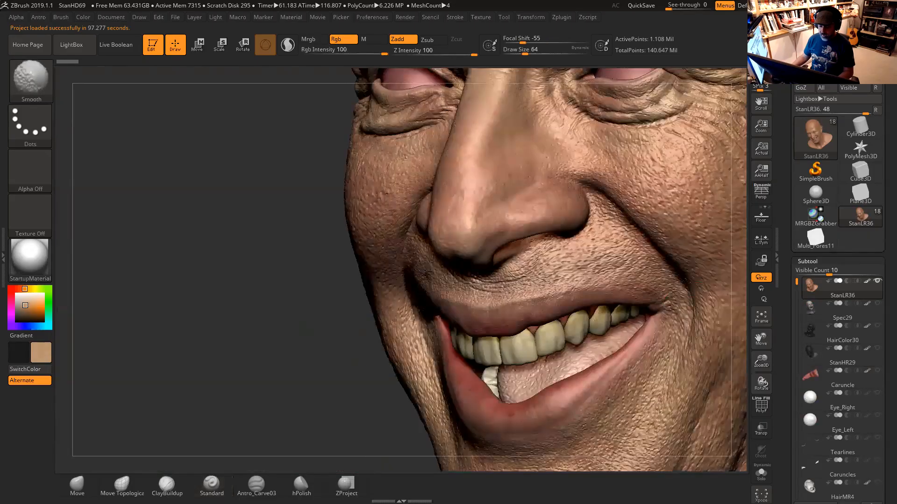
drag(568, 235, 520, 230)
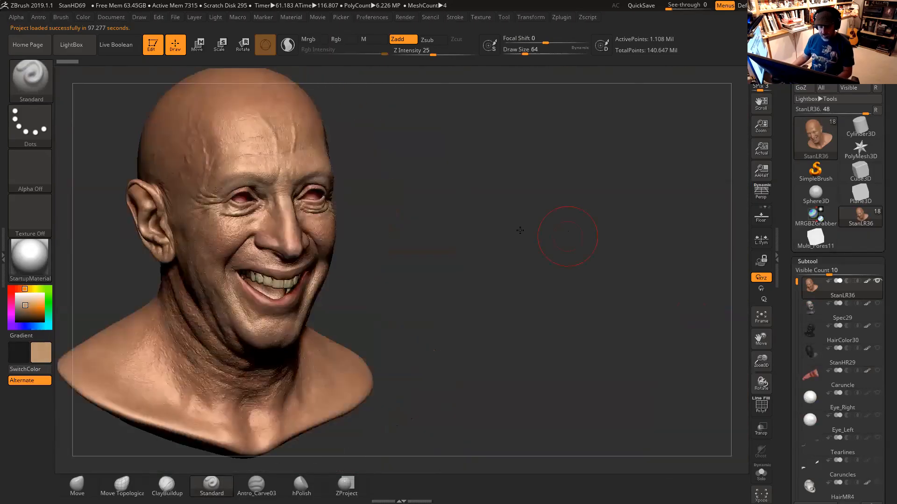
Turn on perspective for the Stan bust and preview the HD skin detail close up on the face.
key(p)
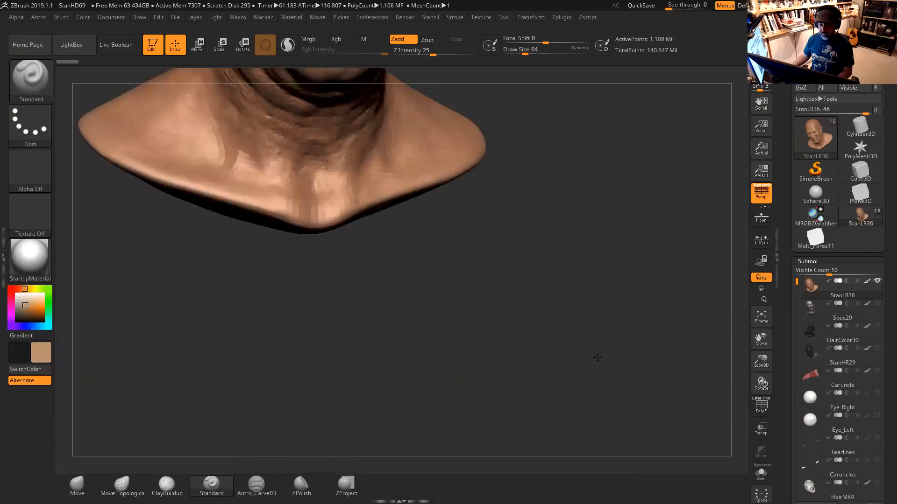
alt+drag(539, 138, 597, 357)
drag(534, 176, 547, 180)
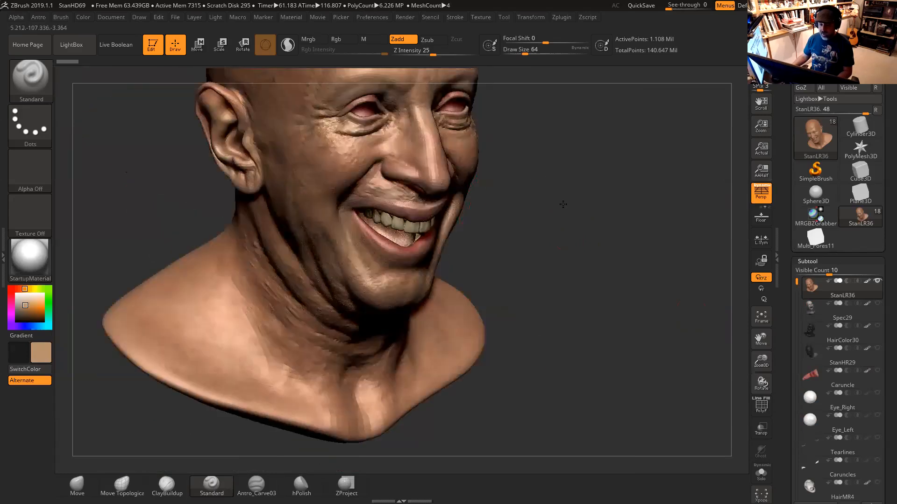
alt+drag(624, 248, 665, 203)
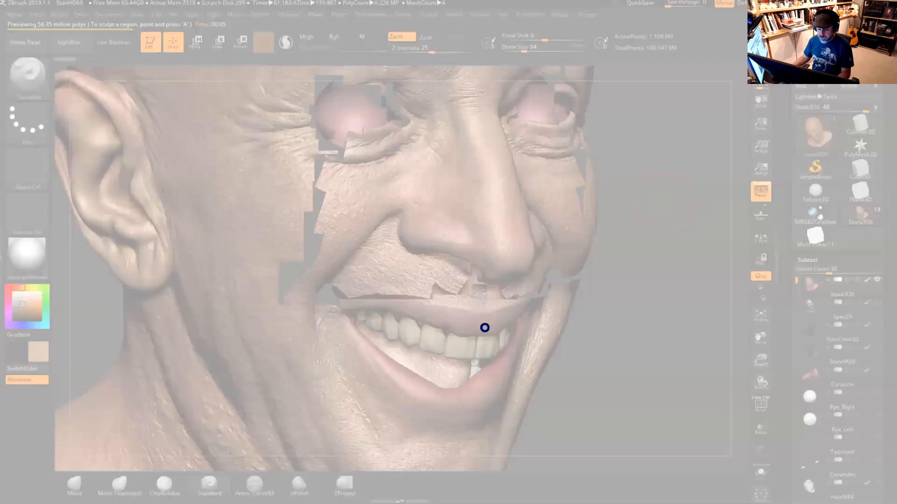
click(472, 291)
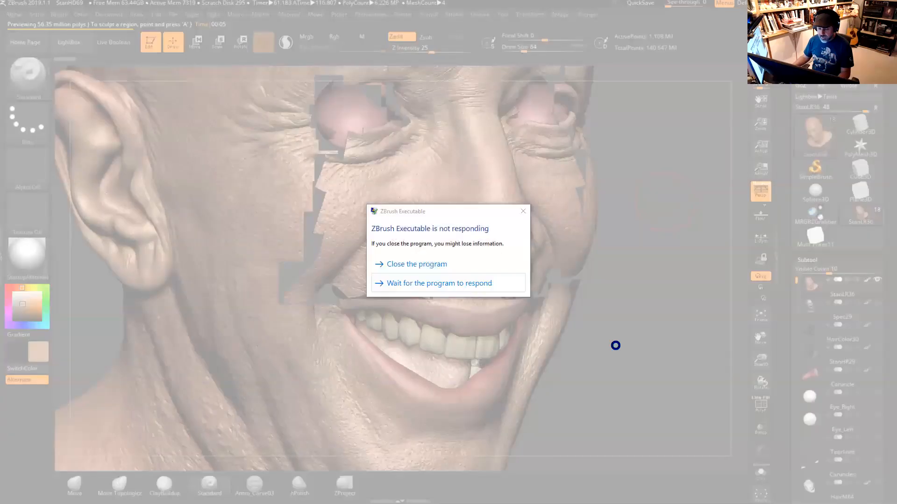
Switch to Maya and examine the portrait render in the Arnold RenderView, from the beard and glasses out to the full frame.
key(alt+Tab)
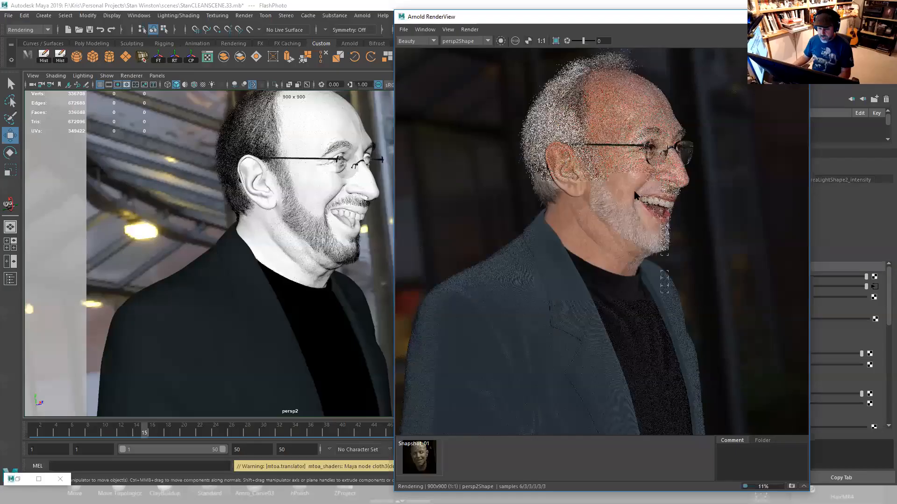
scroll(649, 180, up, 3)
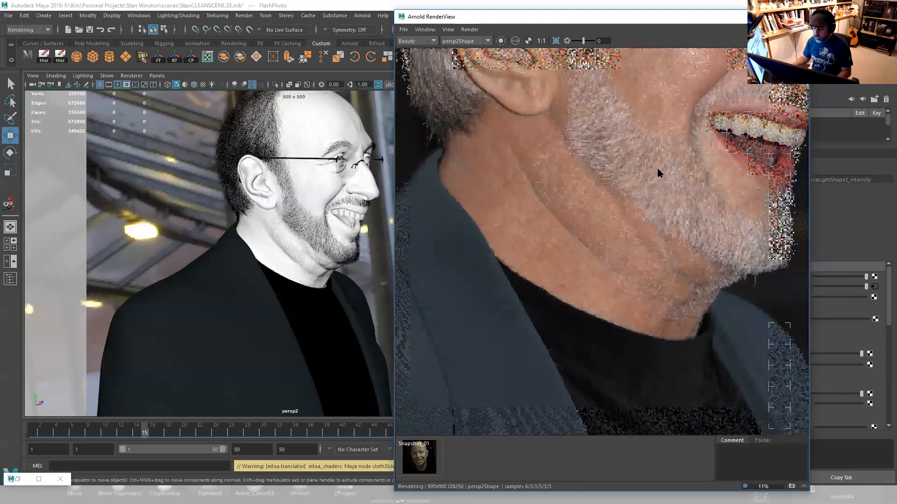
scroll(594, 253, down, 2)
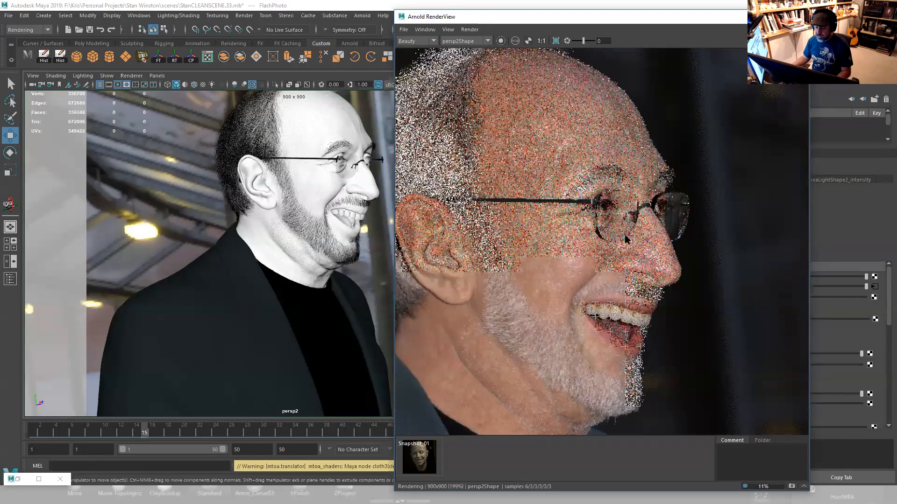
scroll(601, 212, down, 1)
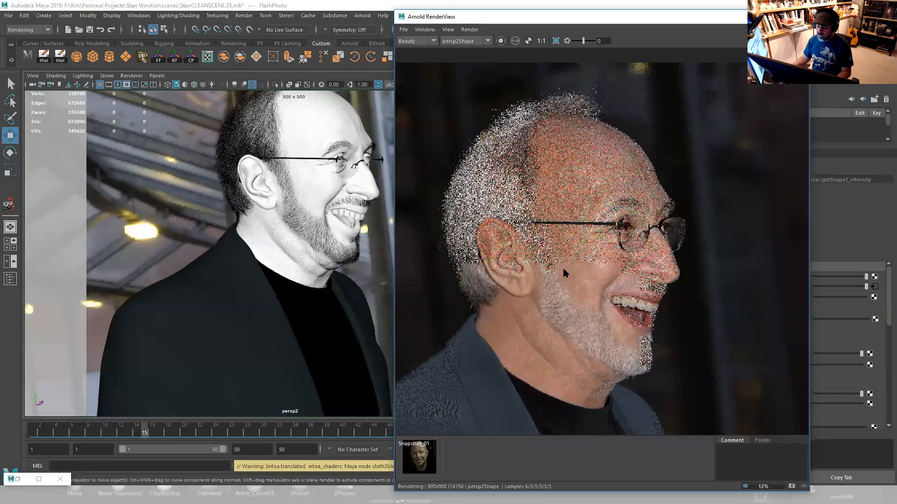
scroll(562, 268, down, 2)
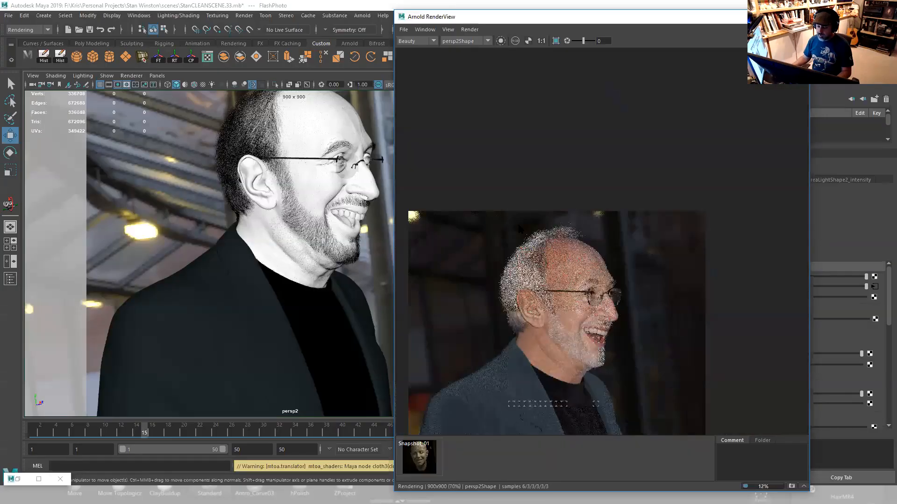
middle_drag(616, 234, 627, 176)
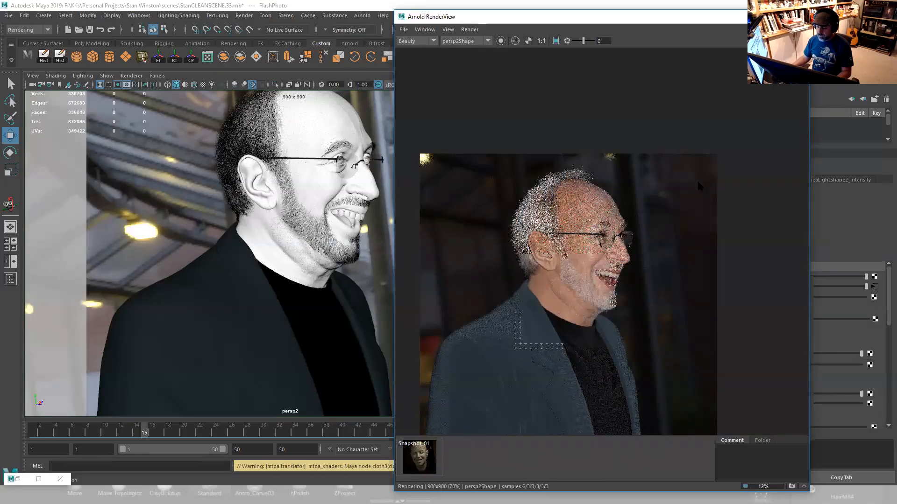
Stop the Arnold render, check the partly rendered head up close, and return to ZBrush.
key(Escape)
scroll(659, 203, up, 1)
scroll(575, 304, up, 1)
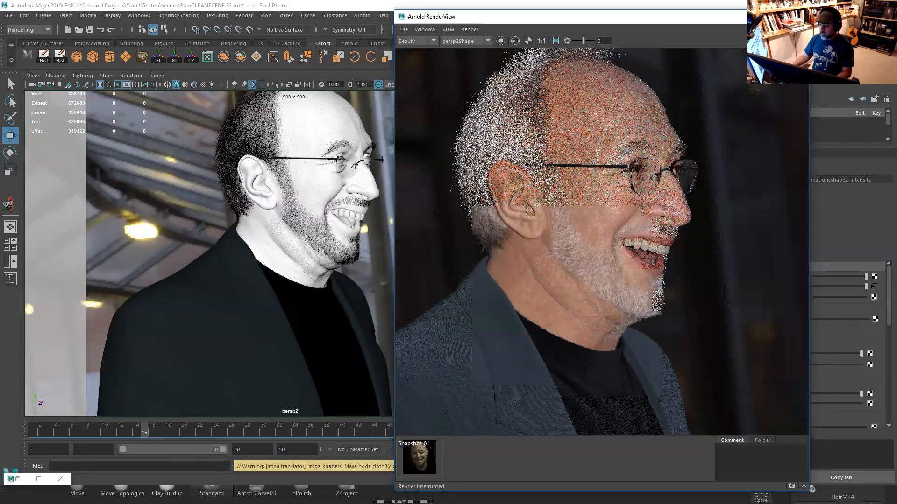
click(755, 16)
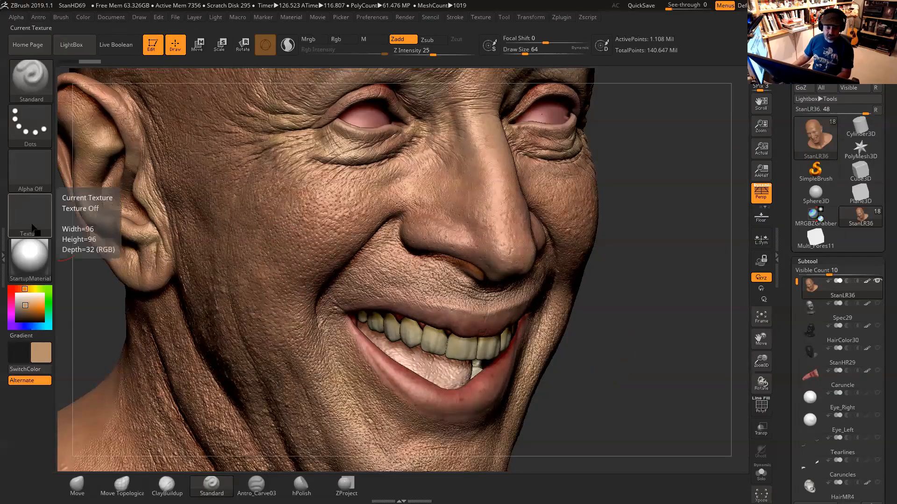
Display the head with the Flat Color material and preview its painted skin colour in HD.
click(32, 265)
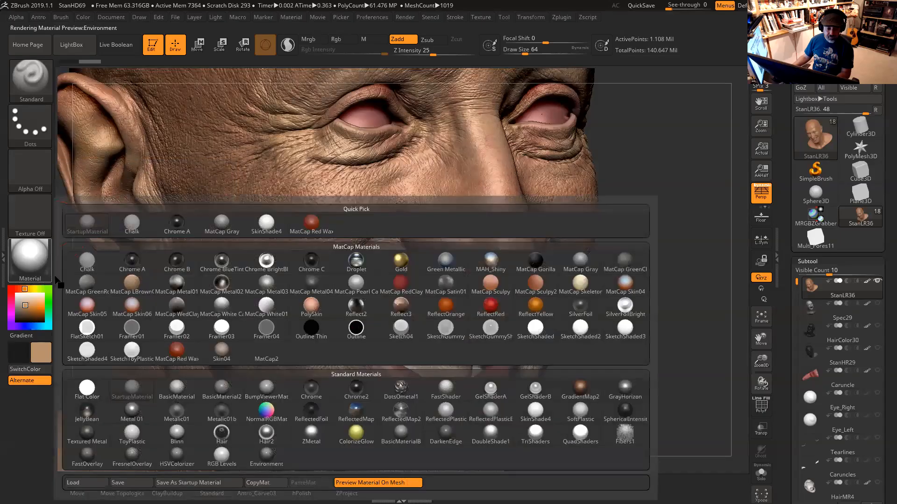
click(86, 392)
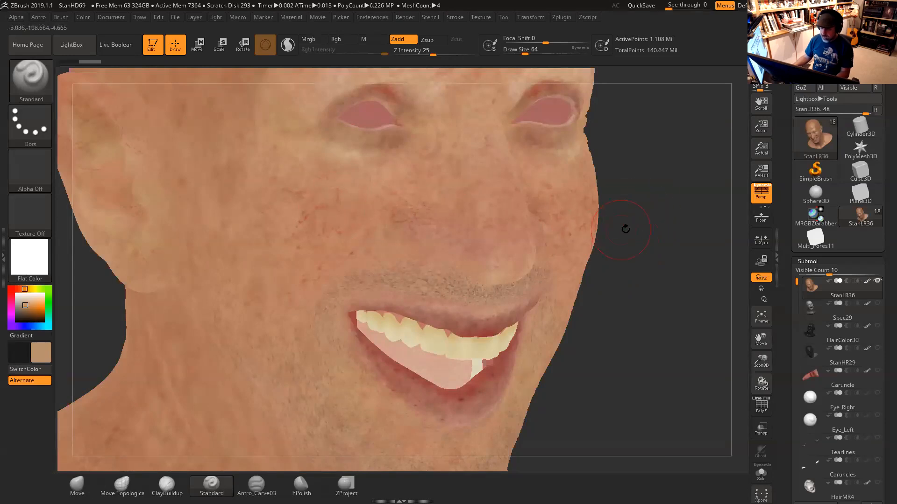
key(a)
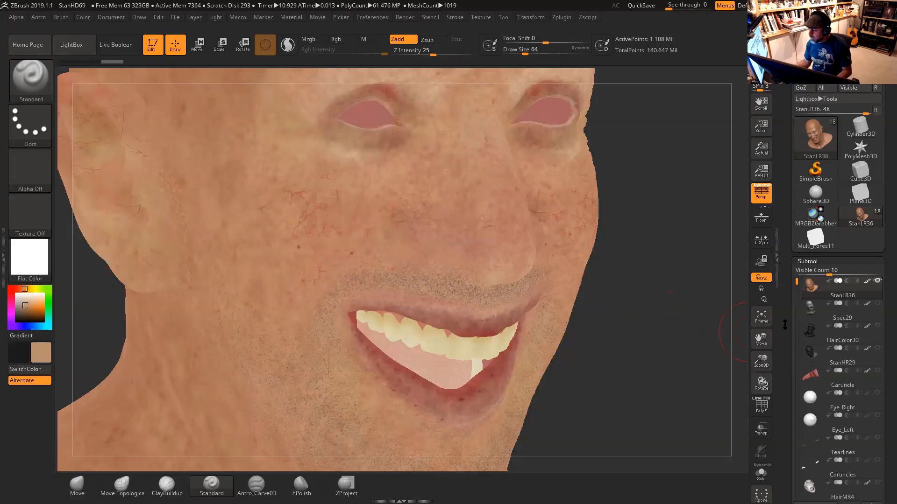
Select the Spec29 subtool and hide the StanLR36 head so the painted specular map can be viewed alone.
click(810, 309)
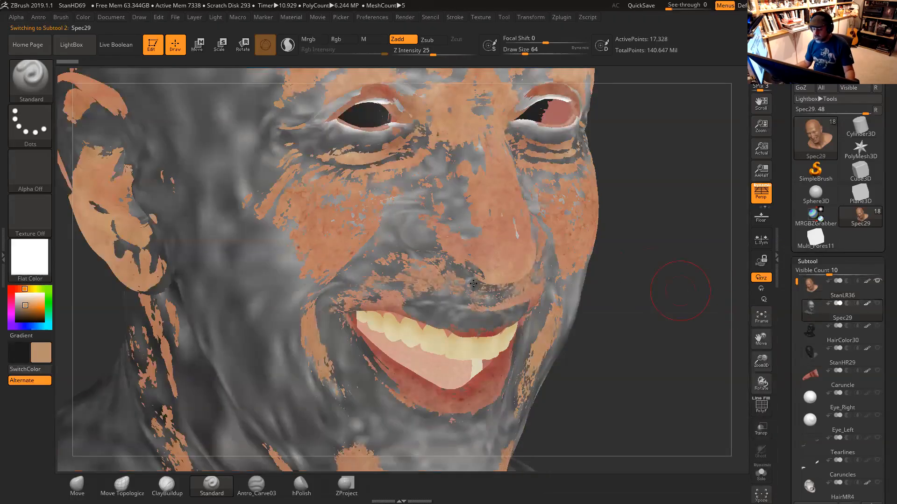
click(30, 256)
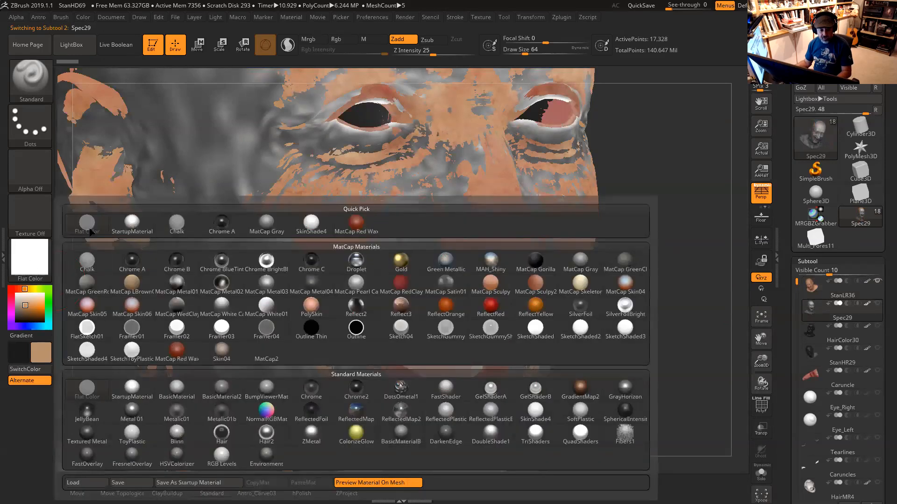
click(876, 281)
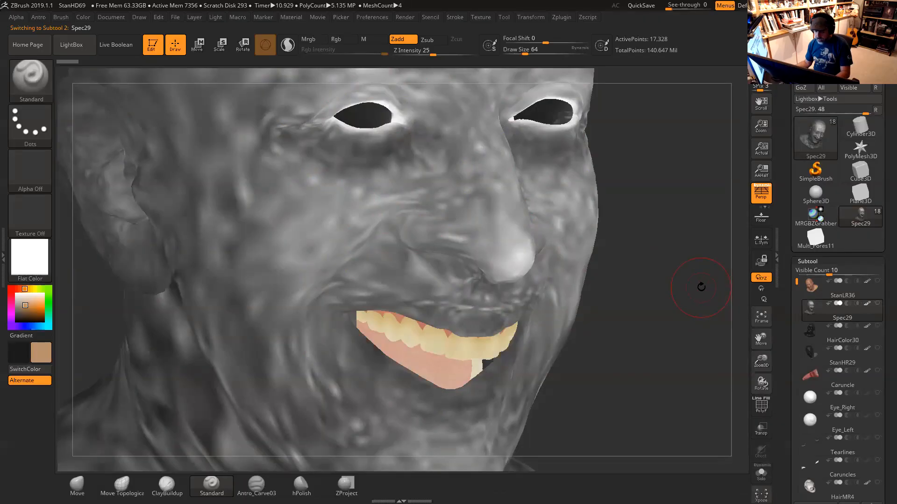
mouse_move(820, 306)
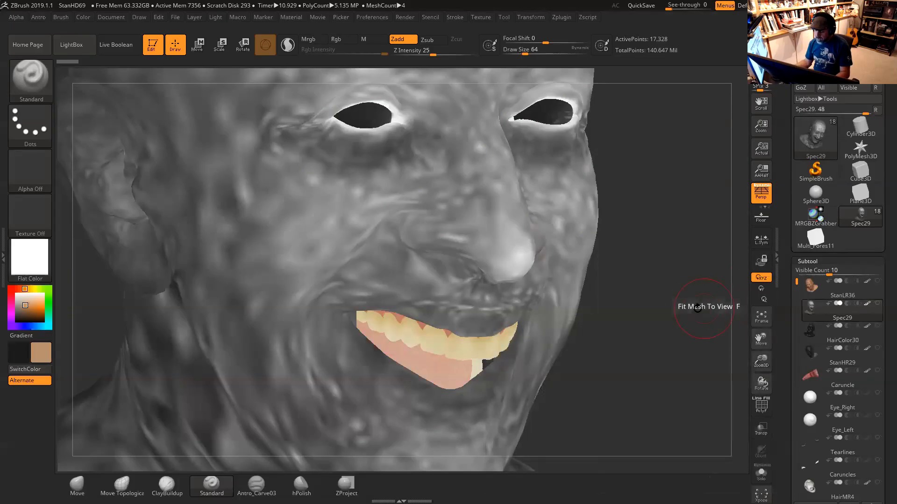
Raise the Spec29 subtool by four subdivision levels to show its finer specular paint detail.
key(d)
key(d)
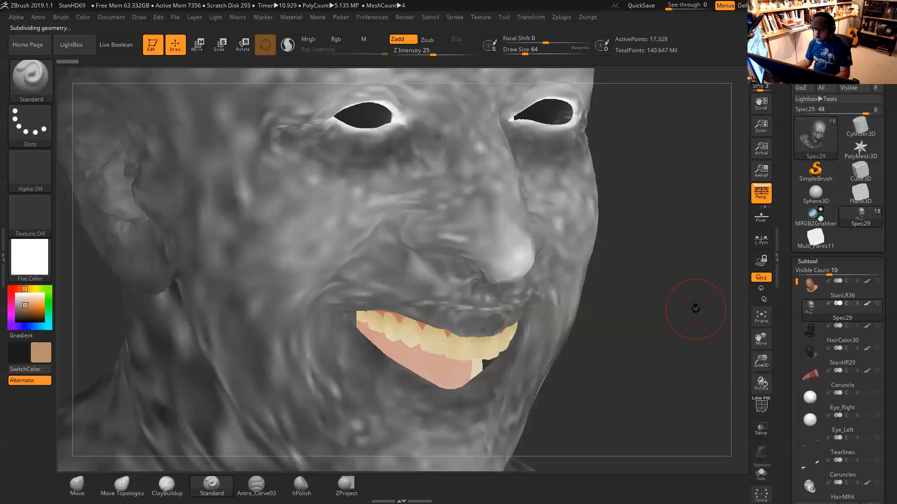
key(d)
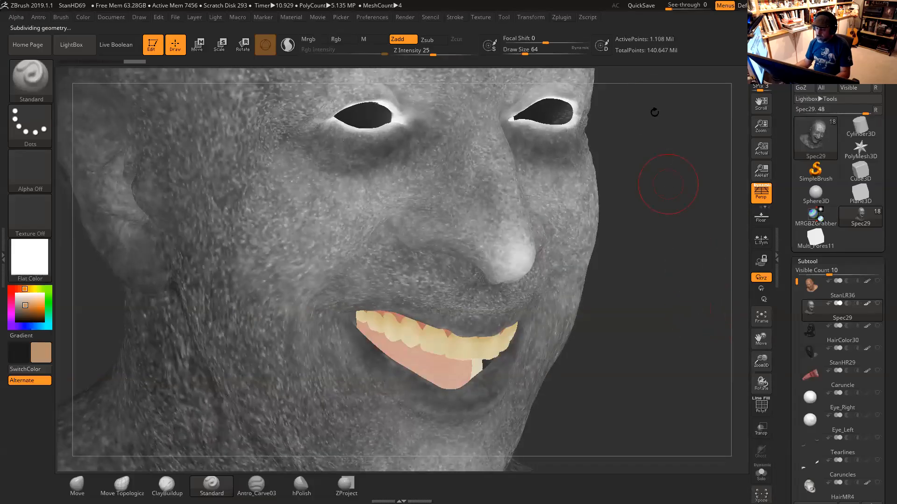
key(d)
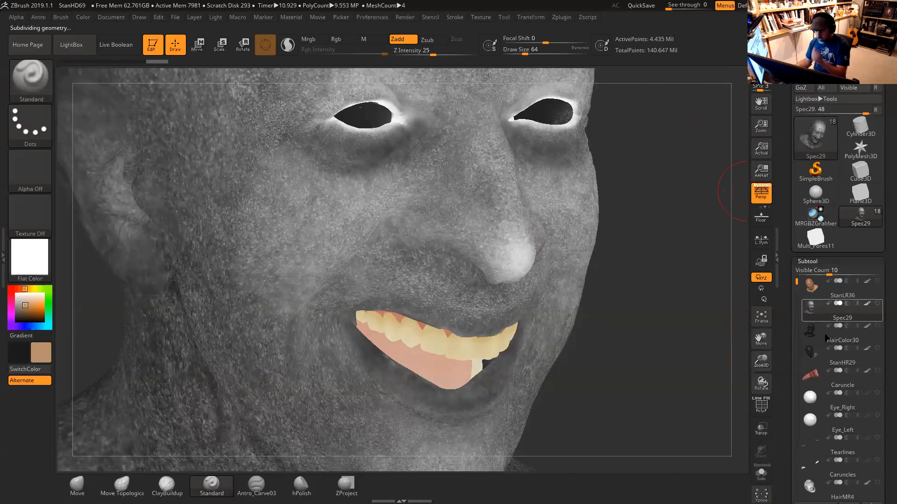
Examine the specular paint around the nose, eyes and cheeks from both sides of the face.
alt+drag(666, 282, 654, 309)
mouse_move(210, 341)
mouse_down()
mouse_move(199, 328)
mouse_move(207, 326)
mouse_move(203, 346)
mouse_up()
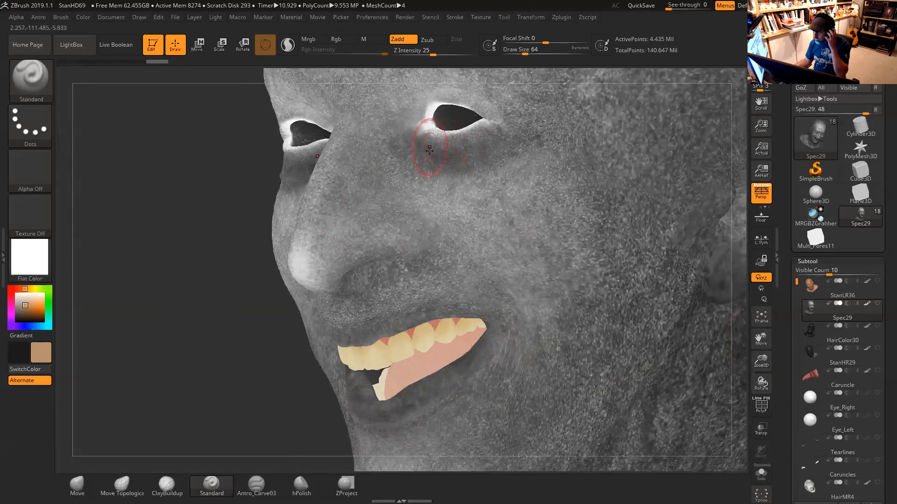
drag(213, 307, 404, 301)
mouse_move(598, 194)
mouse_down()
mouse_move(619, 210)
mouse_move(621, 194)
mouse_move(591, 180)
mouse_up()
drag(652, 184, 689, 172)
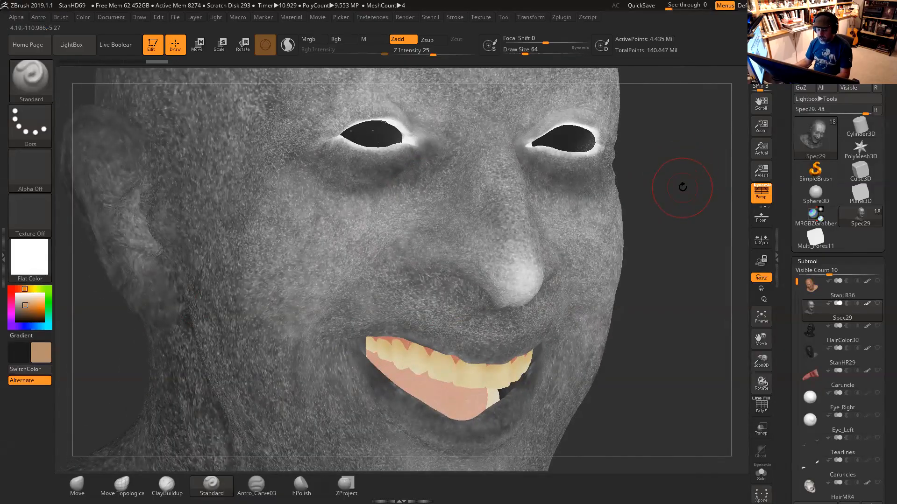
mouse_move(679, 188)
mouse_down()
mouse_move(667, 202)
mouse_move(675, 180)
mouse_up()
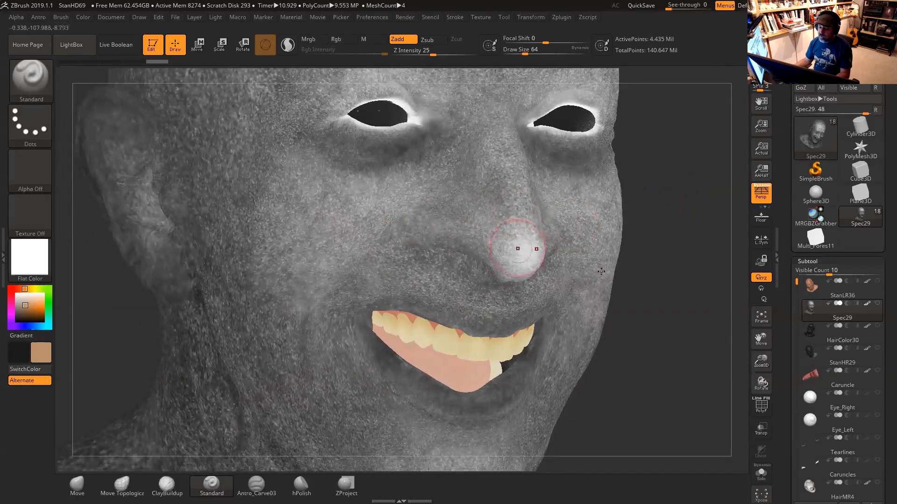
Switch to the StanHR29 subtool and brighten its dark map by raising Gamma in the render adjustments.
click(817, 350)
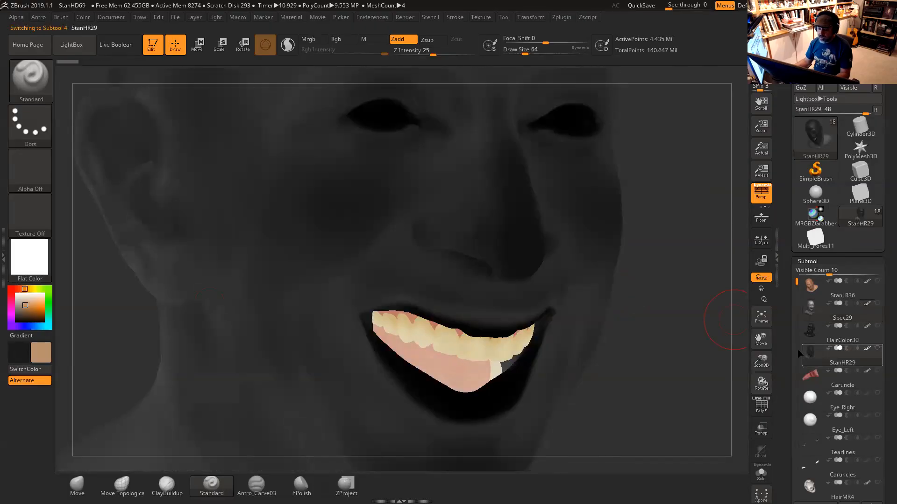
drag(717, 304, 727, 310)
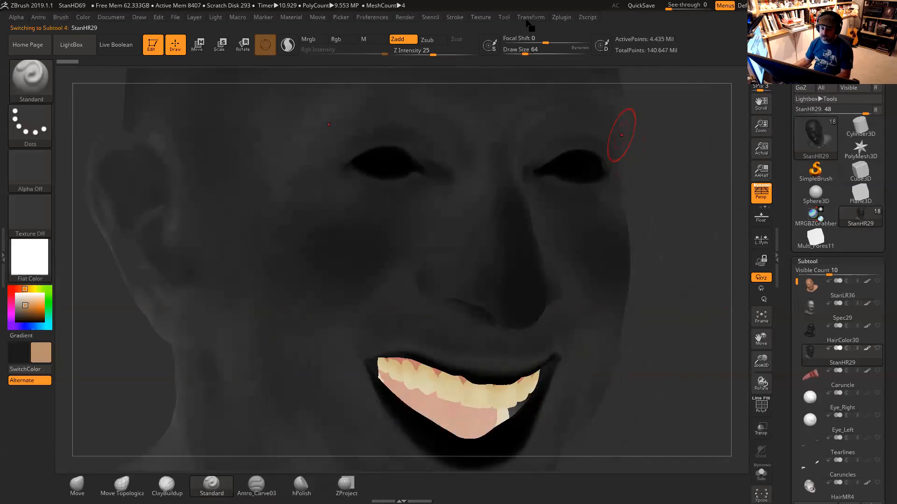
click(405, 17)
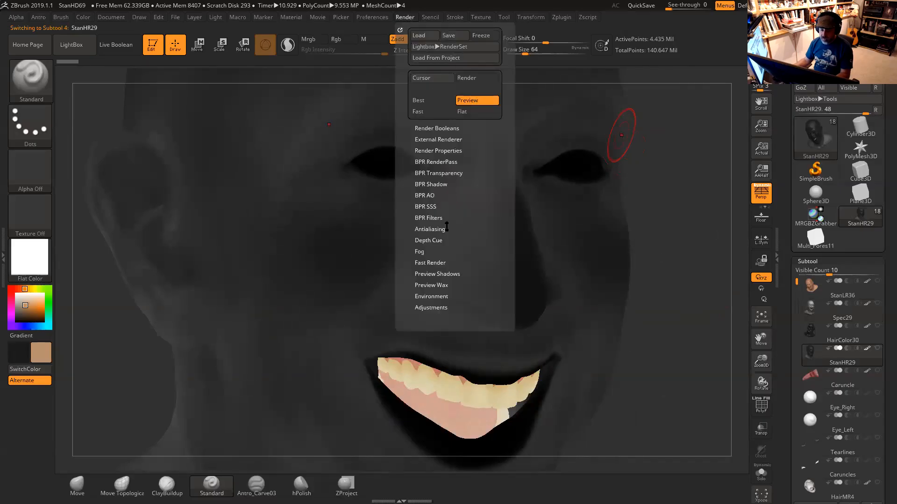
click(440, 308)
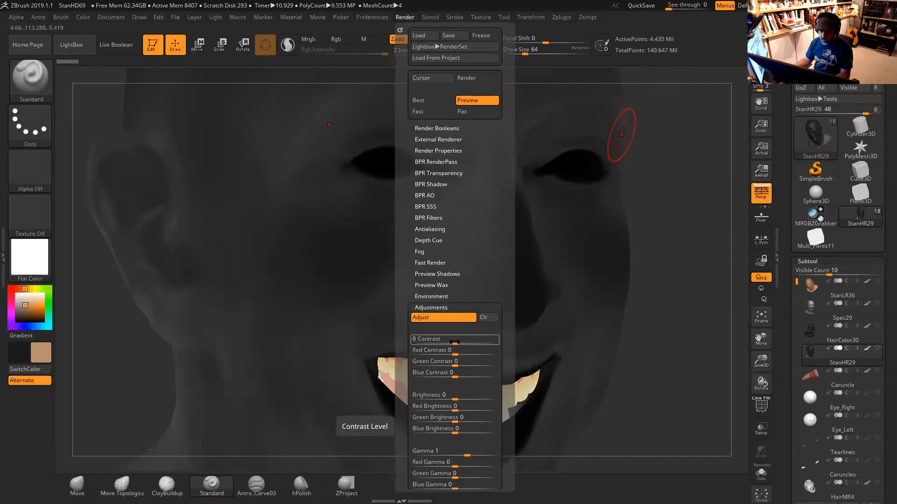
drag(467, 455, 474, 455)
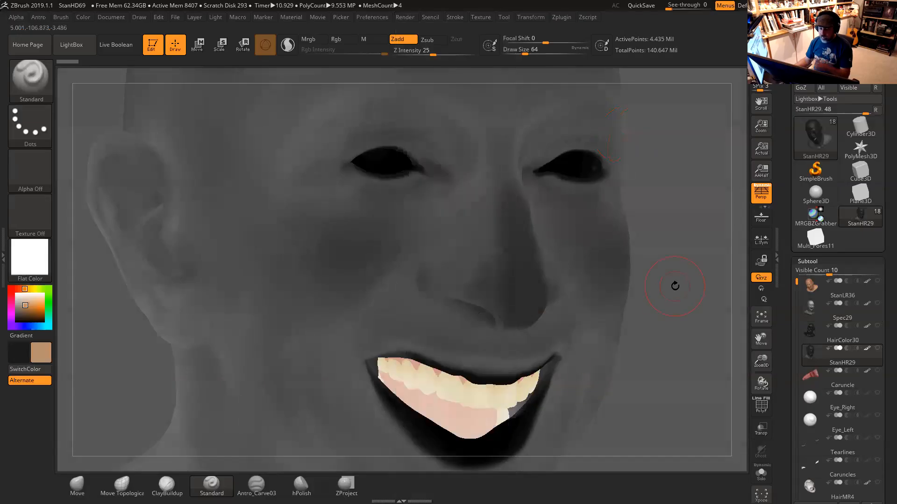
Examine the light and dark painted areas of the StanHR29 map across the face from the front and three-quarter views.
drag(677, 287, 723, 340)
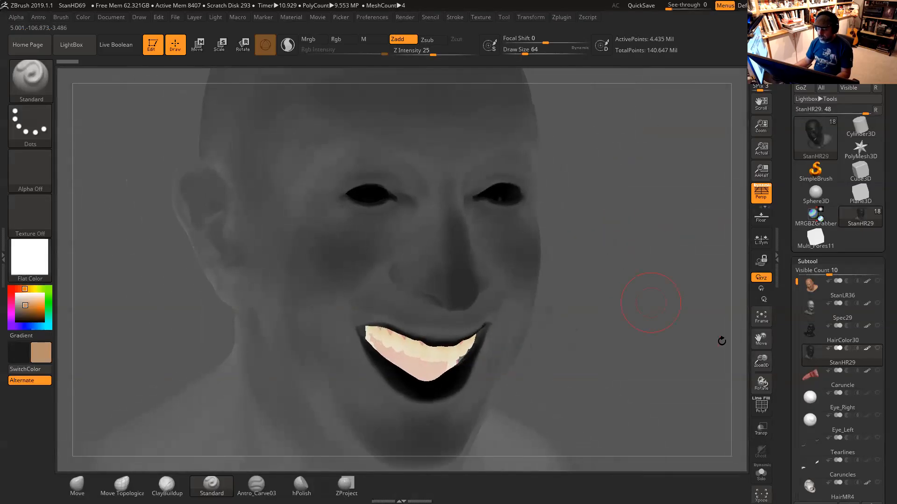
mouse_move(650, 308)
mouse_down()
mouse_move(643, 305)
mouse_move(652, 319)
mouse_up()
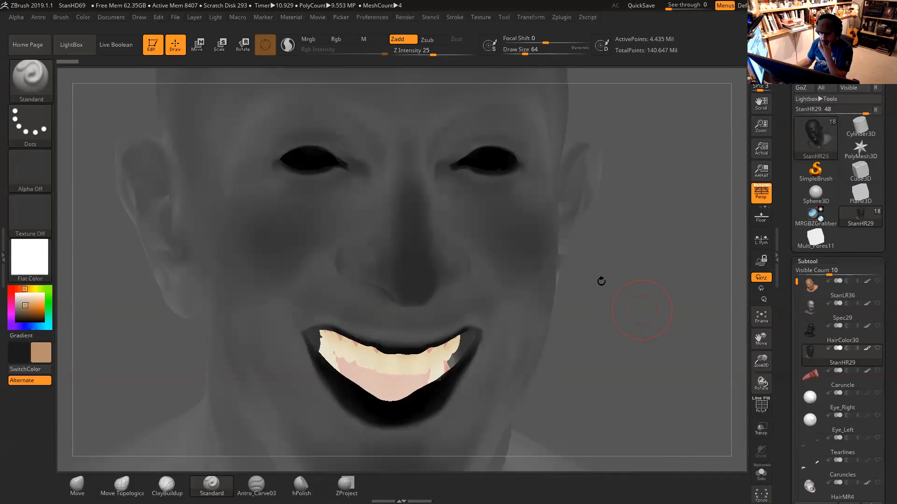
drag(623, 286, 639, 292)
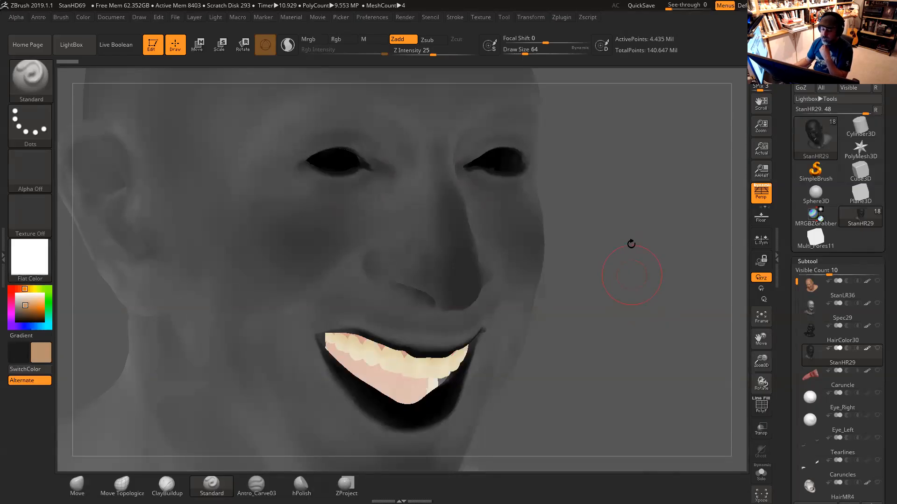
drag(627, 243, 626, 248)
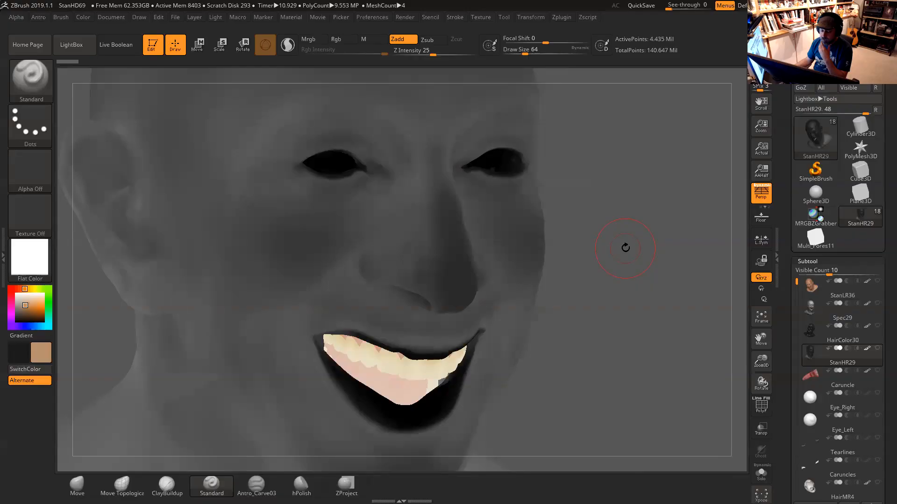
drag(627, 251, 637, 272)
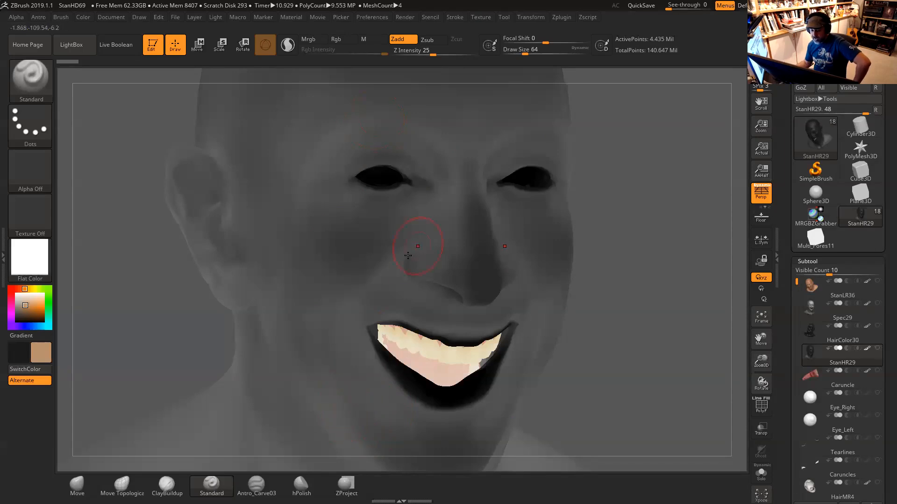
Inspect the StanHR29 map around the nose, eyes and cheeks on both sides of the face.
mouse_move(640, 259)
mouse_down()
mouse_move(637, 244)
mouse_move(589, 252)
mouse_up()
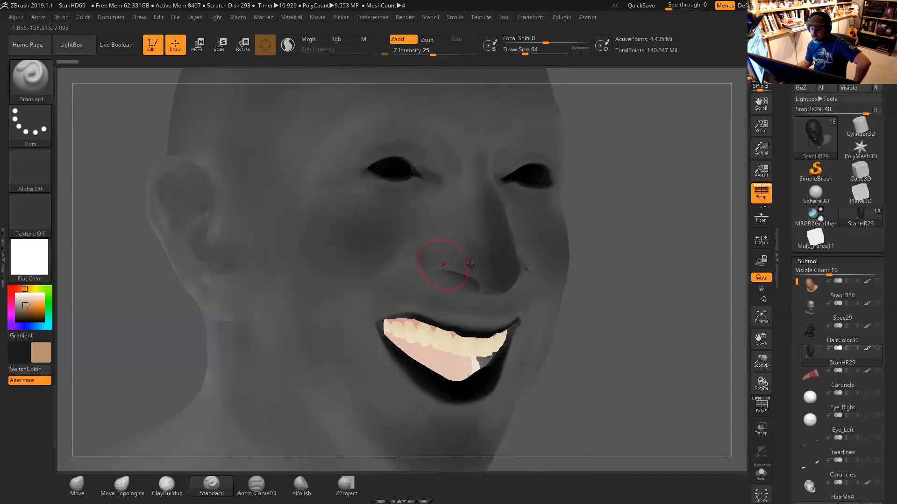
right_drag(639, 228, 618, 243)
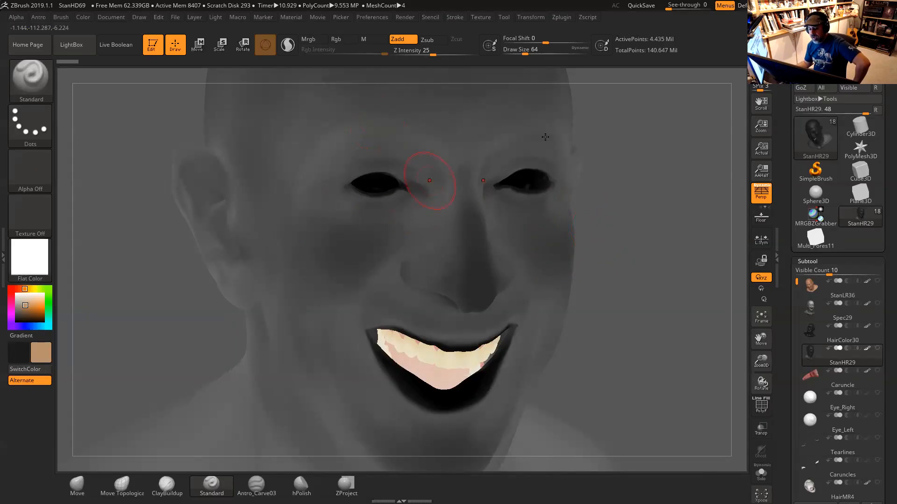
mouse_move(657, 124)
mouse_down()
mouse_move(664, 178)
mouse_move(653, 167)
mouse_move(643, 188)
mouse_move(604, 206)
mouse_move(636, 252)
mouse_move(524, 225)
mouse_up()
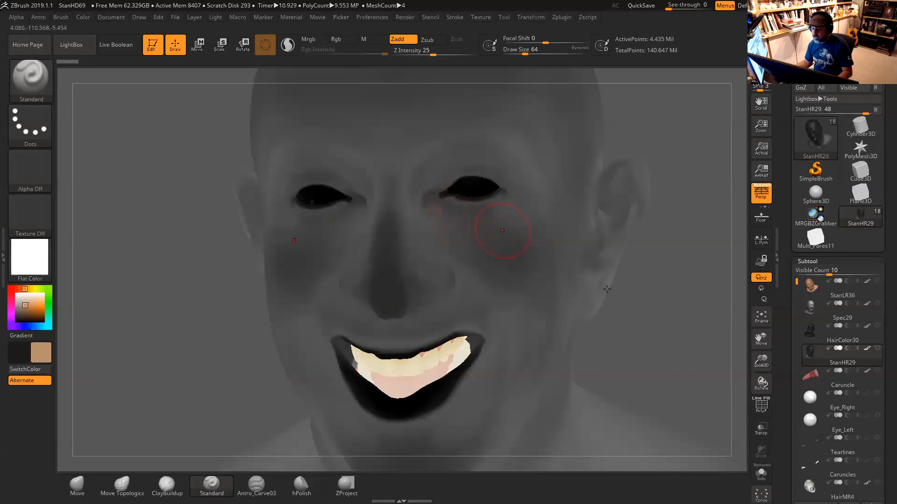
Compare the Spec29 and StanHR29 maps by alternating between the two subtools, ending on StanHR29.
click(809, 310)
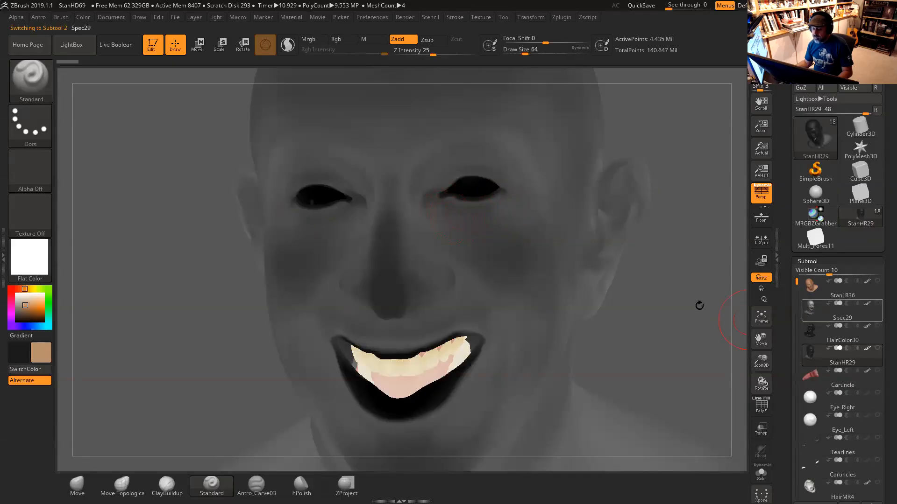
drag(684, 296, 622, 294)
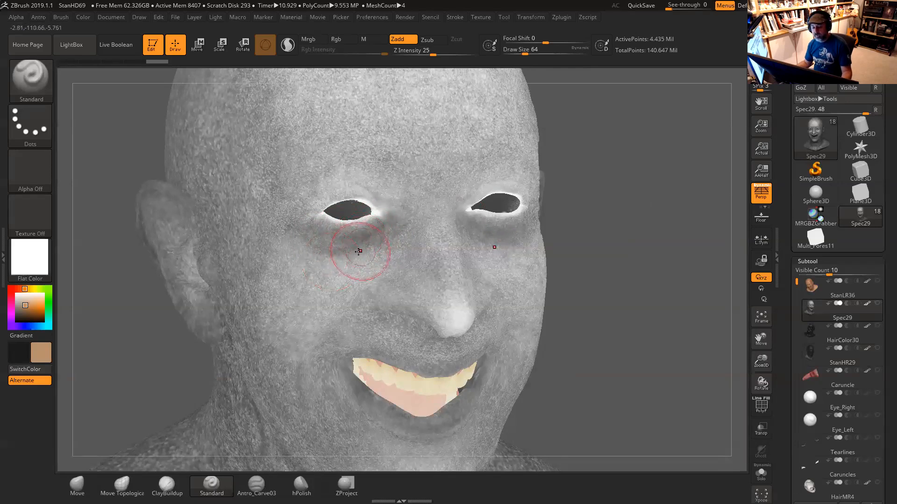
mouse_move(601, 273)
mouse_down()
mouse_move(579, 272)
mouse_move(618, 271)
mouse_move(613, 260)
mouse_move(663, 278)
mouse_up()
click(813, 355)
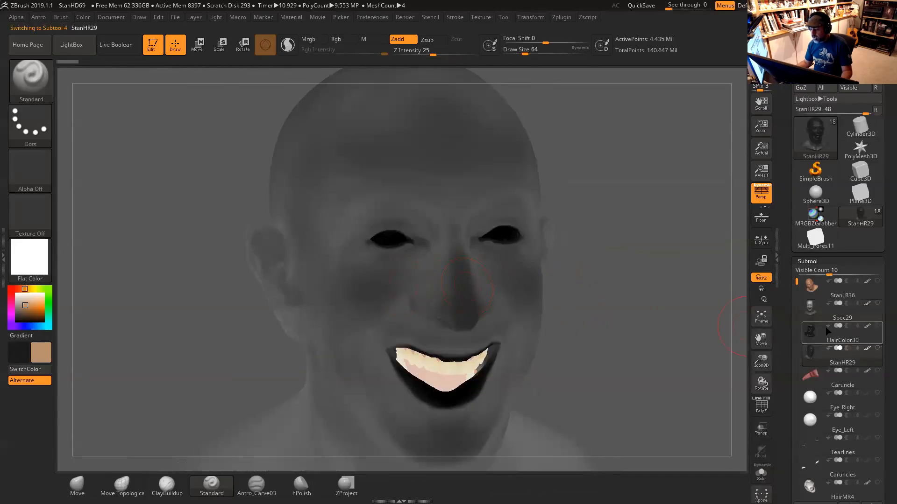
click(811, 315)
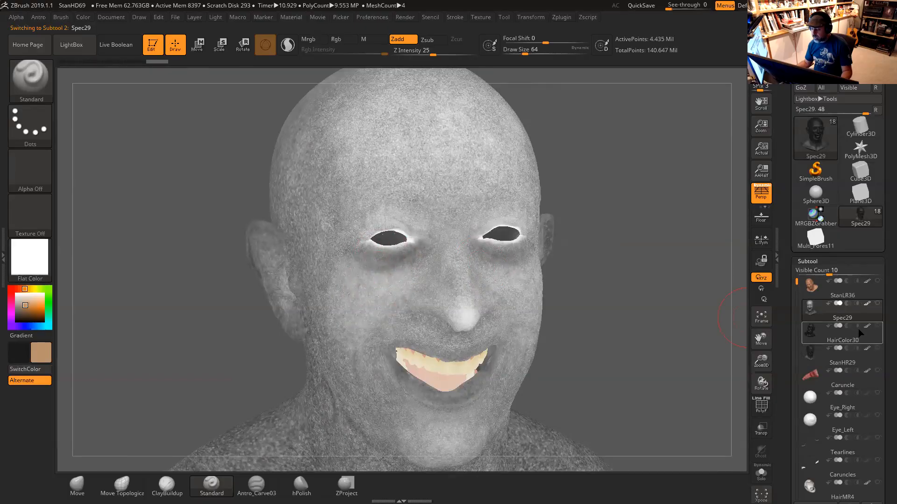
click(811, 354)
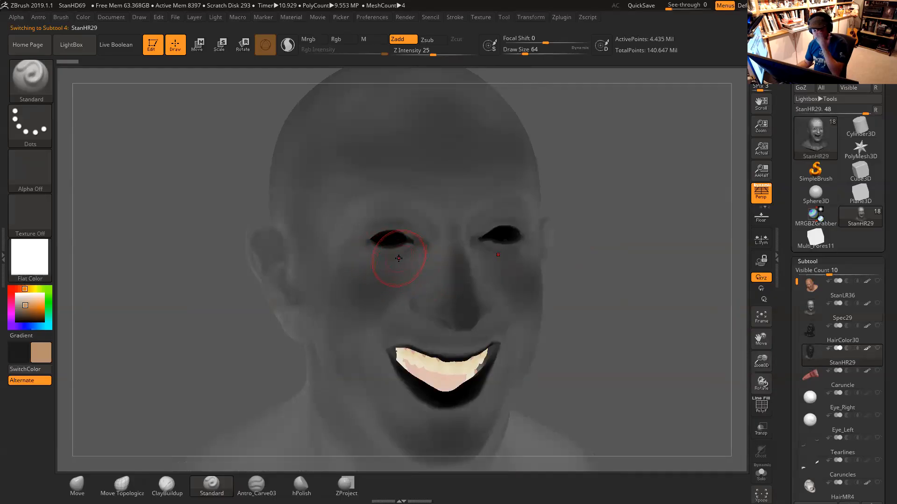
Turn off the render adjustments to display the StanHR29 map without the gamma brightening.
drag(626, 279, 643, 276)
drag(583, 295, 610, 274)
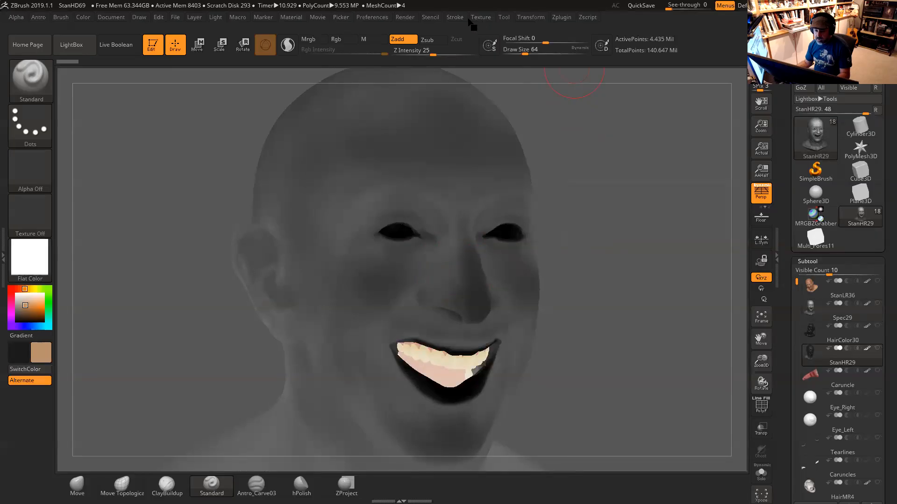
click(404, 17)
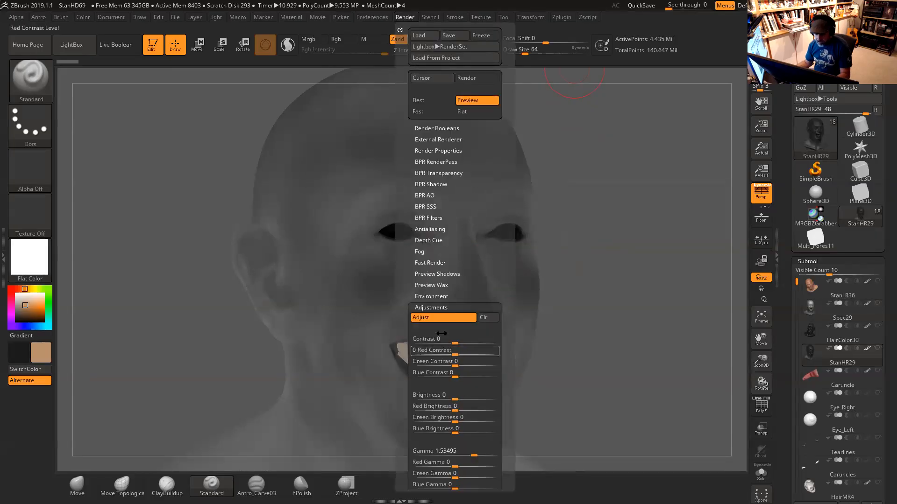
click(444, 319)
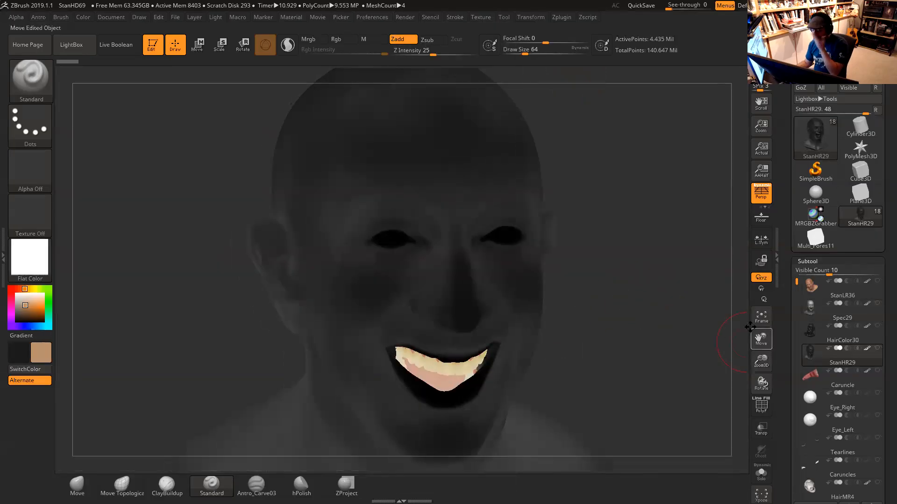
Switch to the HairColor30 subtool and examine the painted hair speckle on the scalp, brows, moustache and beard from both sides.
click(810, 333)
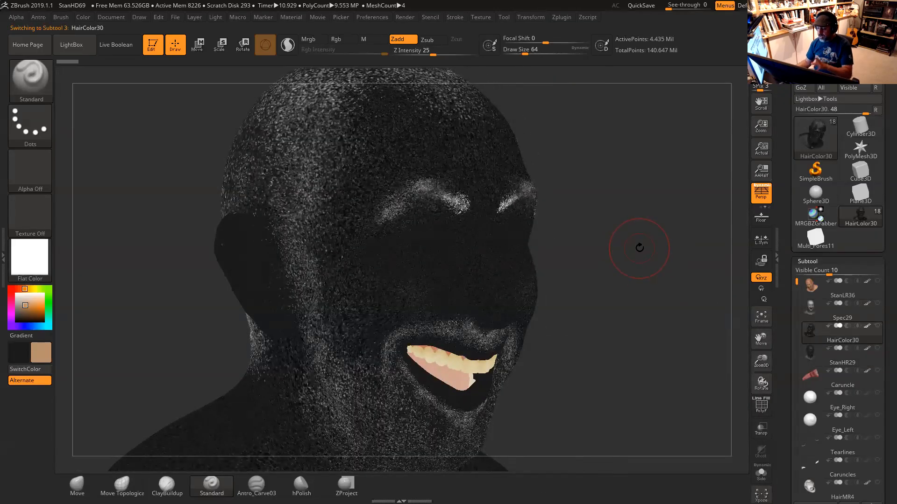
mouse_move(638, 259)
mouse_down()
mouse_move(646, 224)
mouse_move(647, 250)
mouse_move(657, 226)
mouse_move(643, 211)
mouse_move(563, 267)
mouse_up()
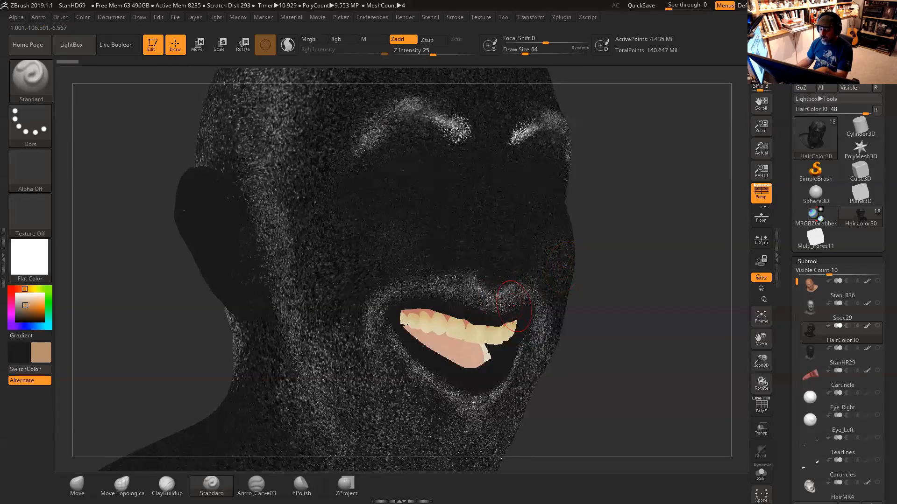
mouse_move(646, 290)
alt+mouse_down()
mouse_move(650, 299)
mouse_move(576, 243)
alt+mouse_up()
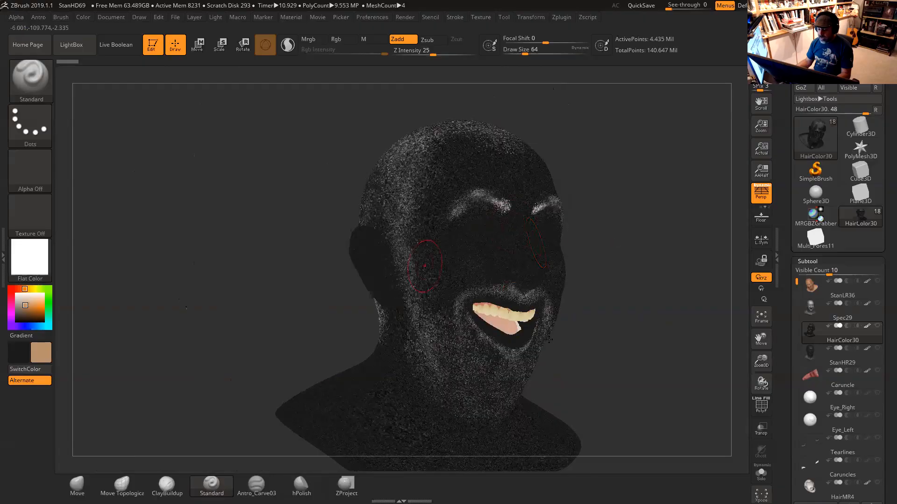
drag(669, 265, 557, 288)
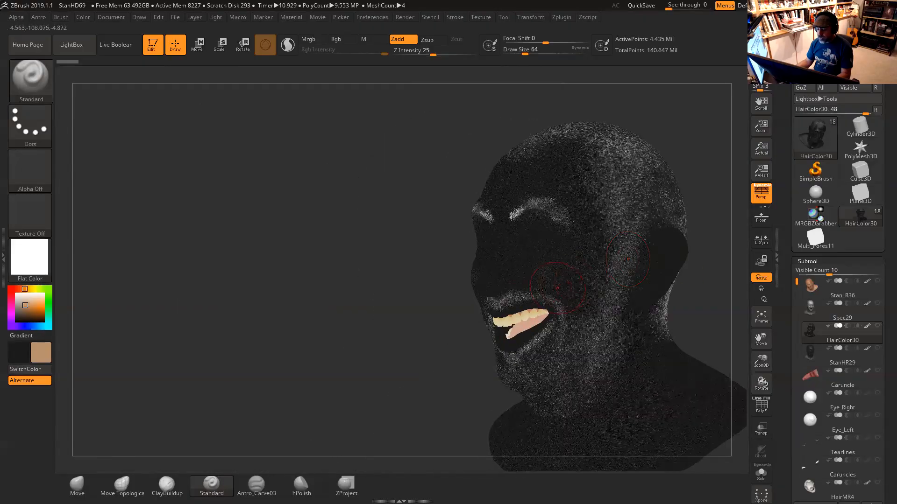
drag(414, 310, 467, 319)
alt+drag(632, 281, 647, 305)
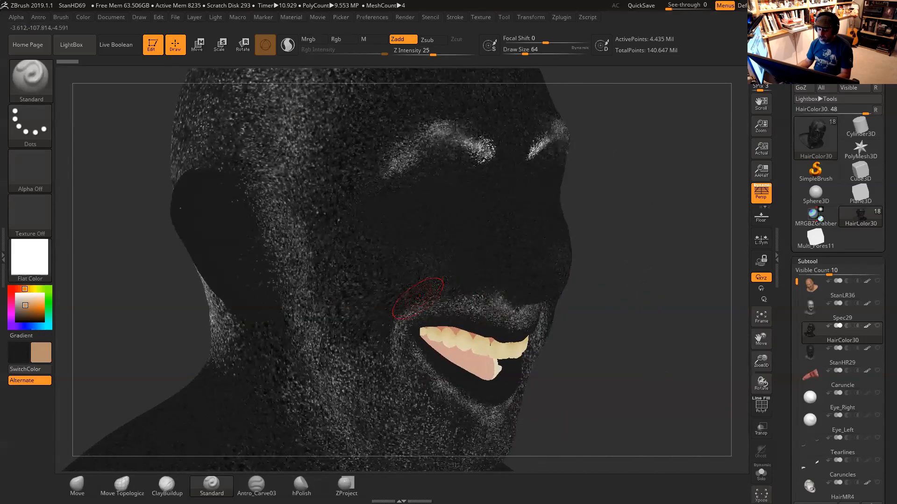
mouse_move(613, 260)
mouse_down()
mouse_move(628, 247)
mouse_move(646, 259)
mouse_up()
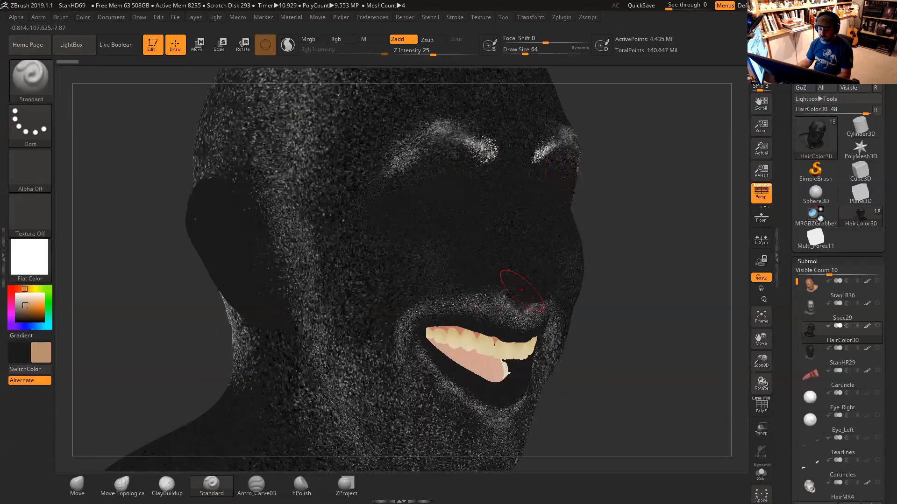
drag(637, 337, 644, 310)
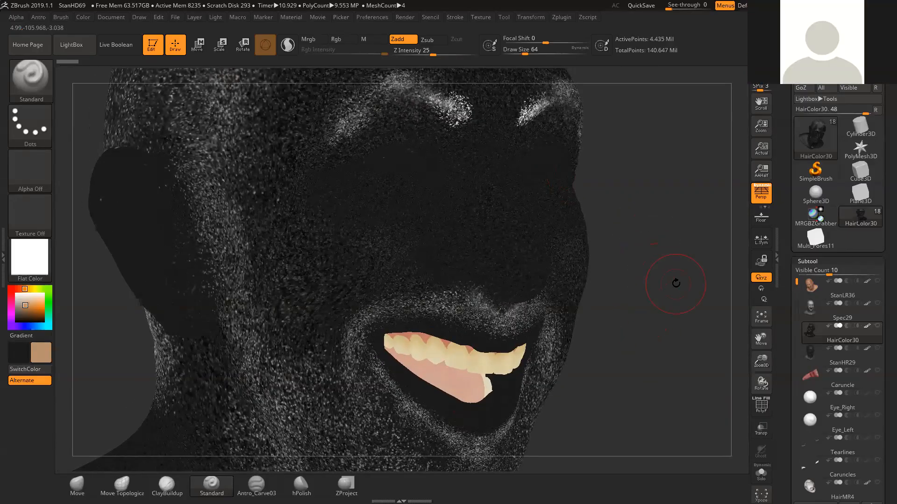
mouse_move(812, 334)
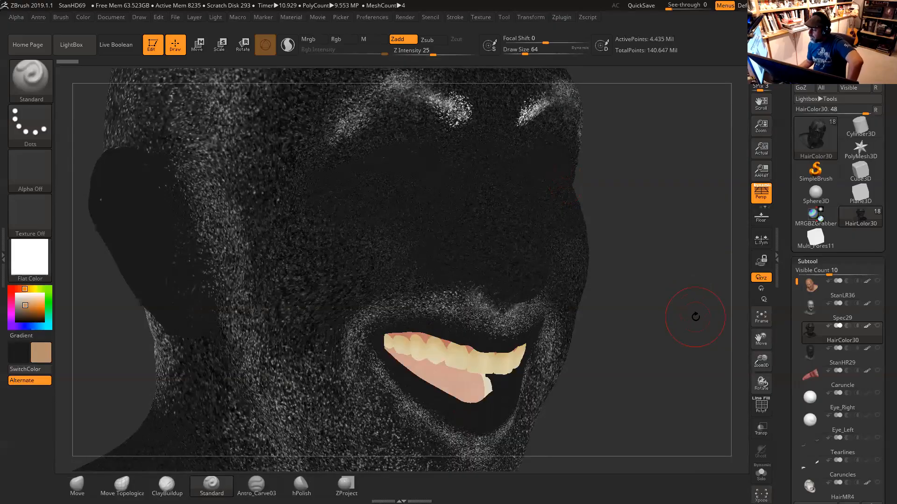
mouse_move(818, 345)
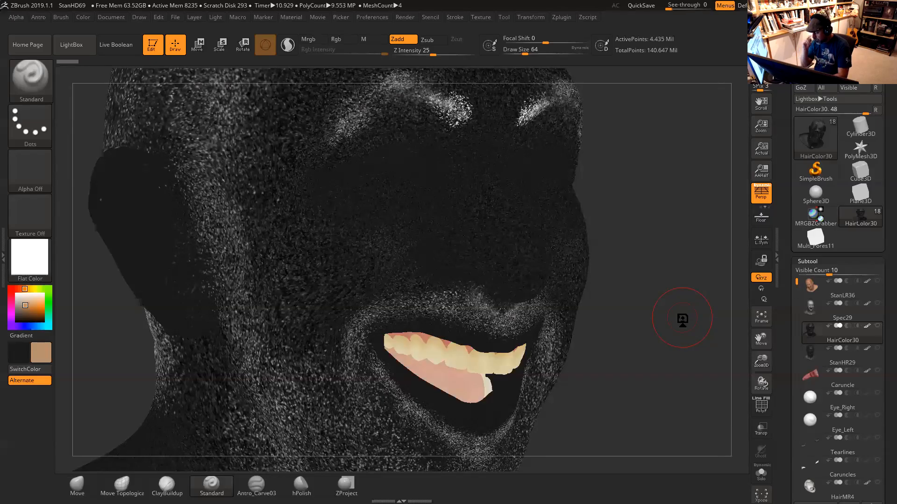
Return to the StanHR29 subtool and examine its unadjusted map on the ears, cheeks, nose and mouth from both sides.
click(809, 360)
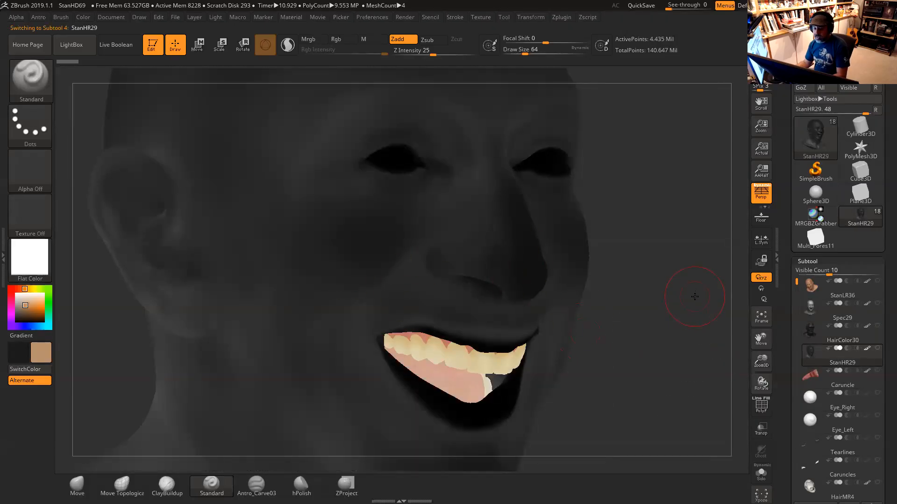
drag(694, 297, 603, 277)
drag(690, 274, 668, 278)
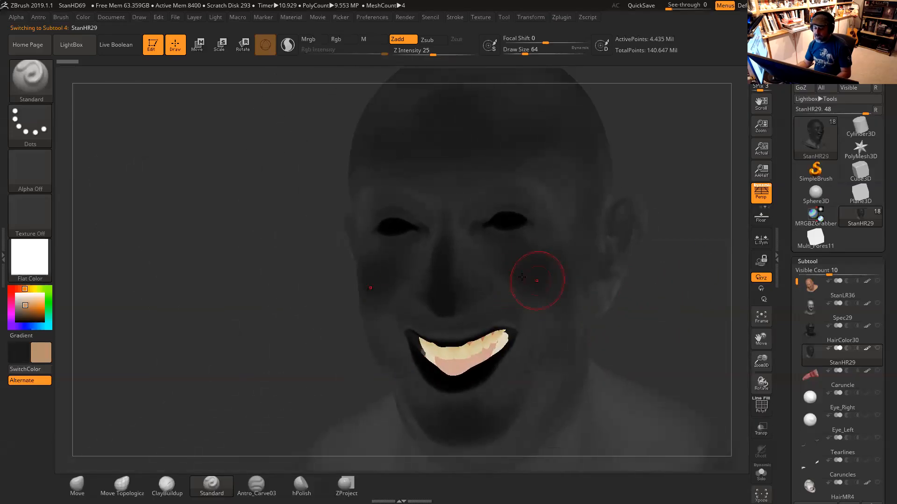
drag(713, 293, 500, 370)
mouse_move(606, 328)
mouse_down()
mouse_move(654, 318)
mouse_move(638, 271)
mouse_move(588, 291)
mouse_up()
drag(379, 359, 630, 310)
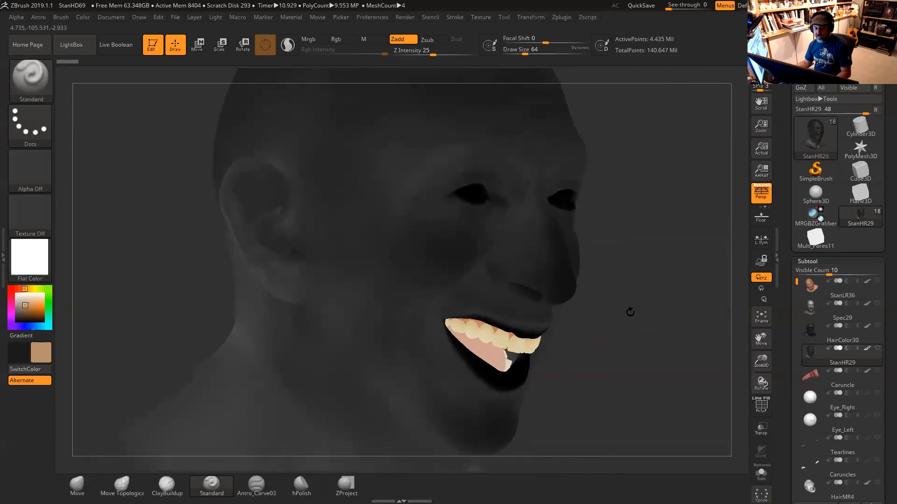
drag(643, 232, 340, 260)
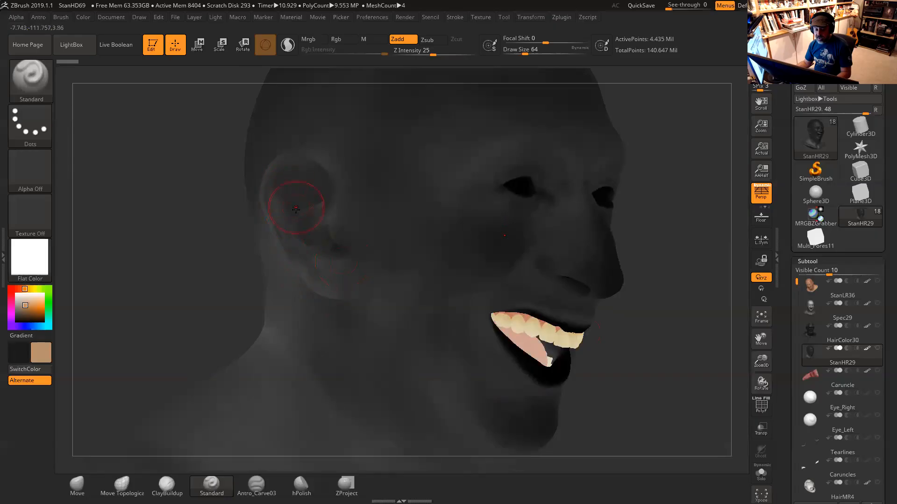
drag(224, 252, 197, 252)
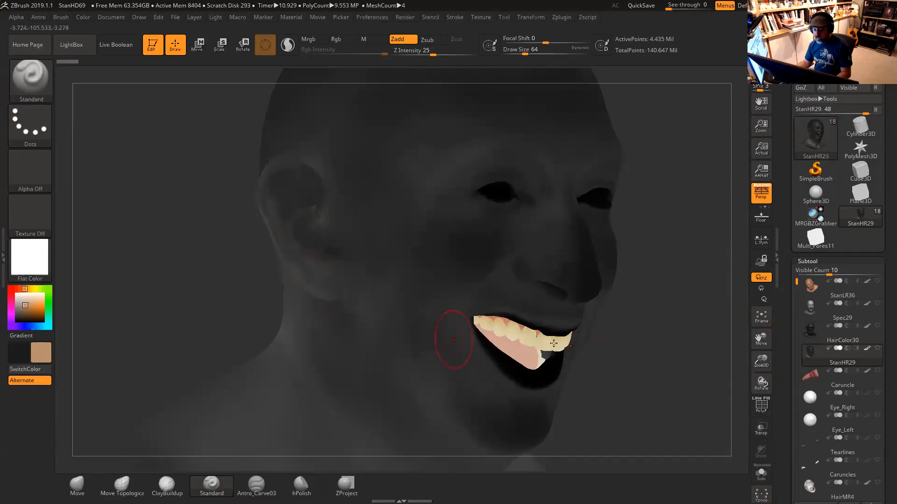
mouse_move(656, 328)
mouse_down()
mouse_move(635, 317)
mouse_move(663, 317)
mouse_move(650, 307)
mouse_move(683, 311)
mouse_move(659, 298)
mouse_up()
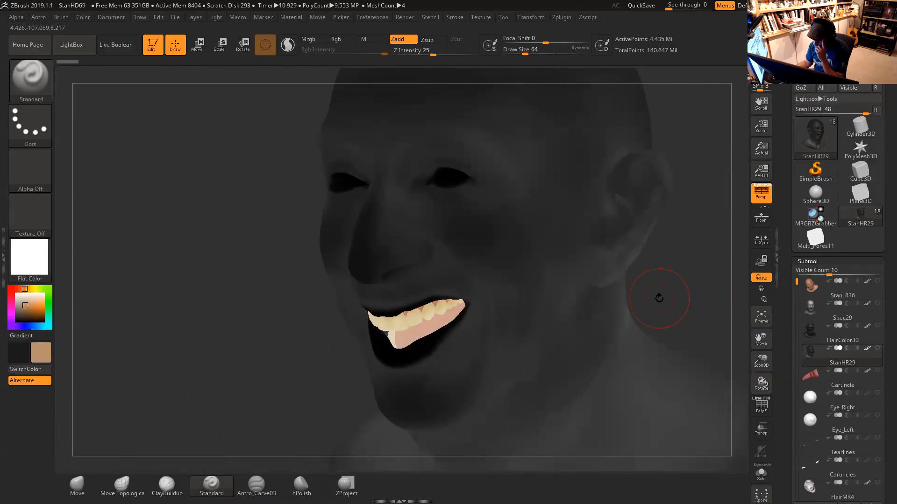
drag(670, 290, 680, 290)
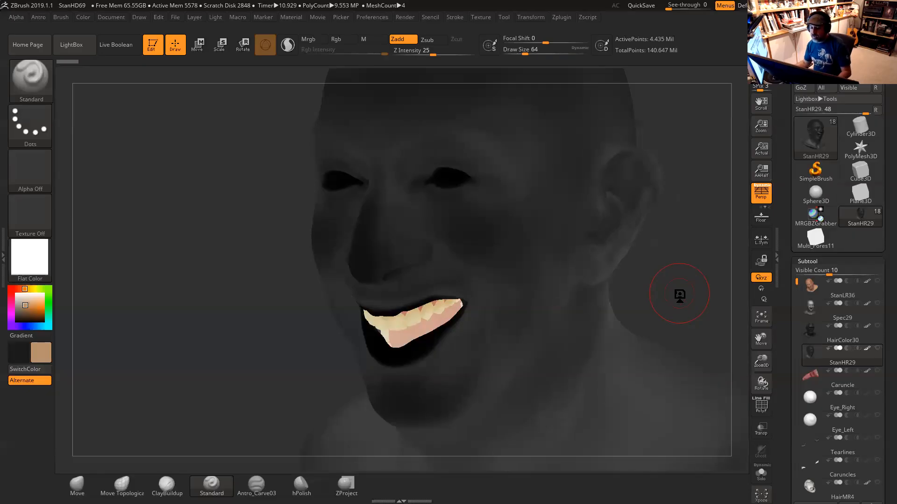
drag(674, 296, 592, 281)
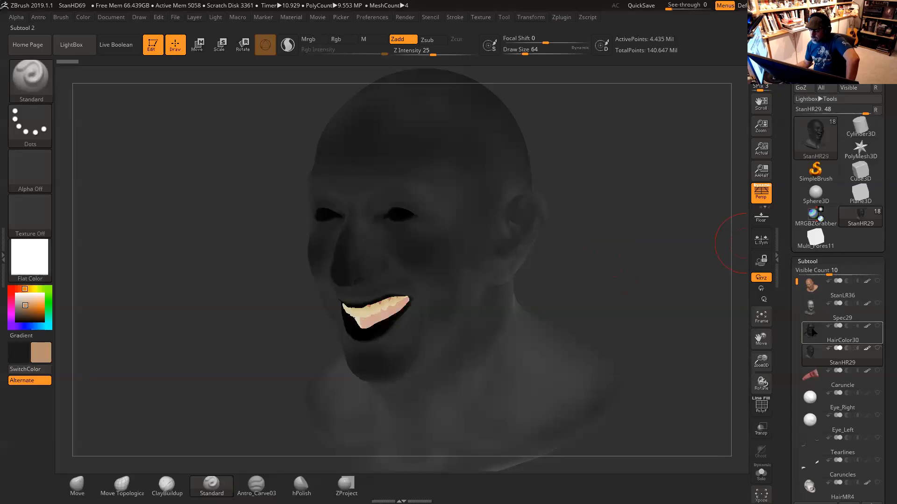
Switch to the Spec29 subtool and examine its unadjusted specular paint over the whole head and close up on the cheek and ear.
mouse_move(804, 295)
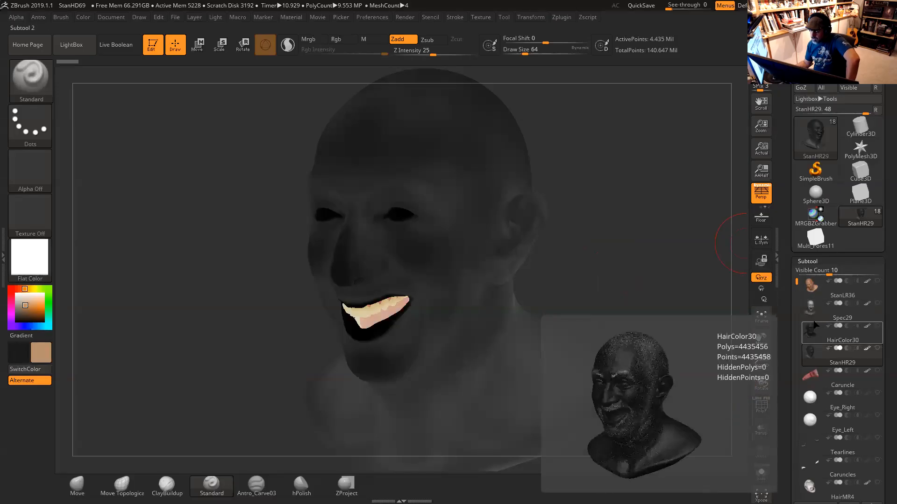
click(806, 310)
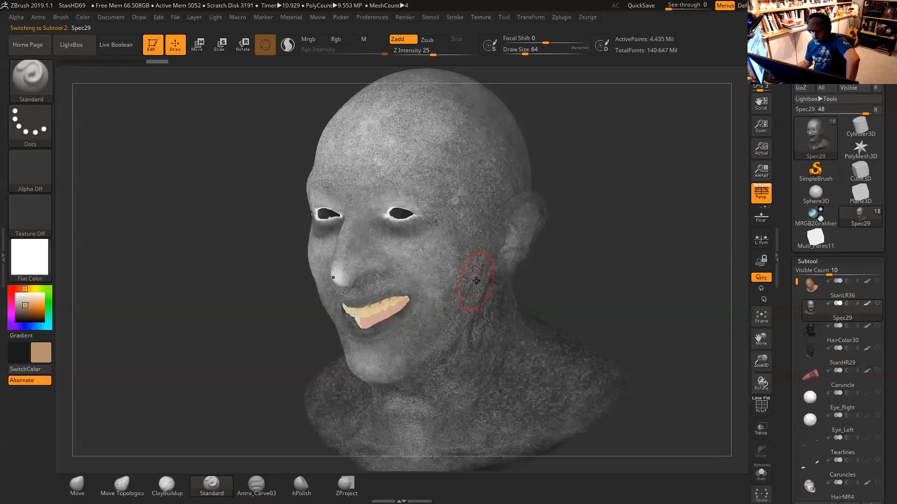
mouse_move(810, 332)
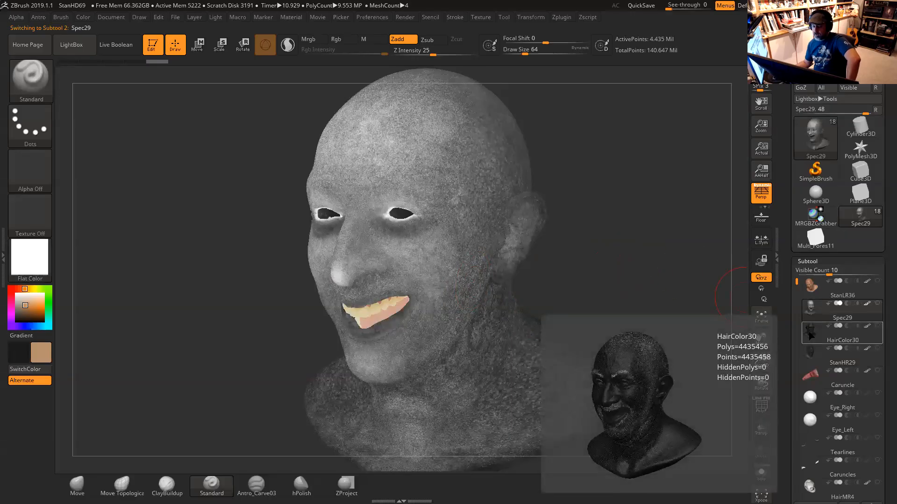
drag(622, 277, 646, 256)
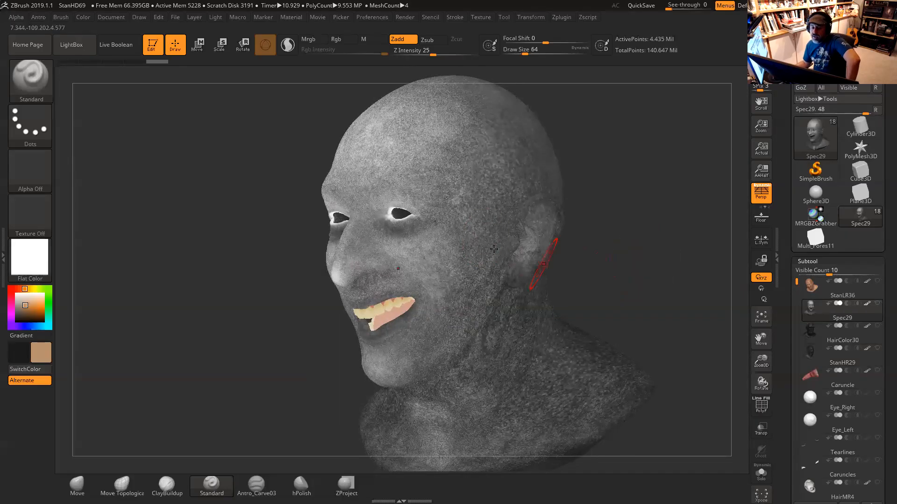
mouse_move(673, 232)
mouse_down()
mouse_move(686, 233)
mouse_move(679, 231)
mouse_up()
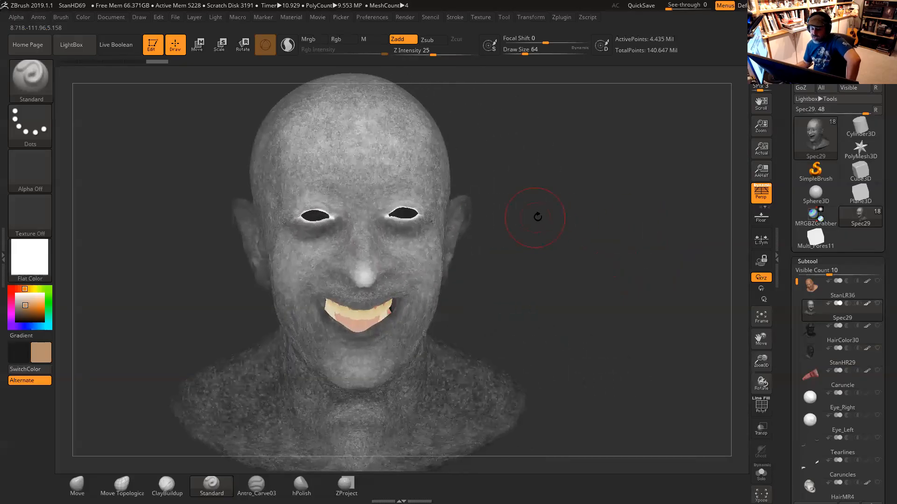
drag(537, 217, 500, 232)
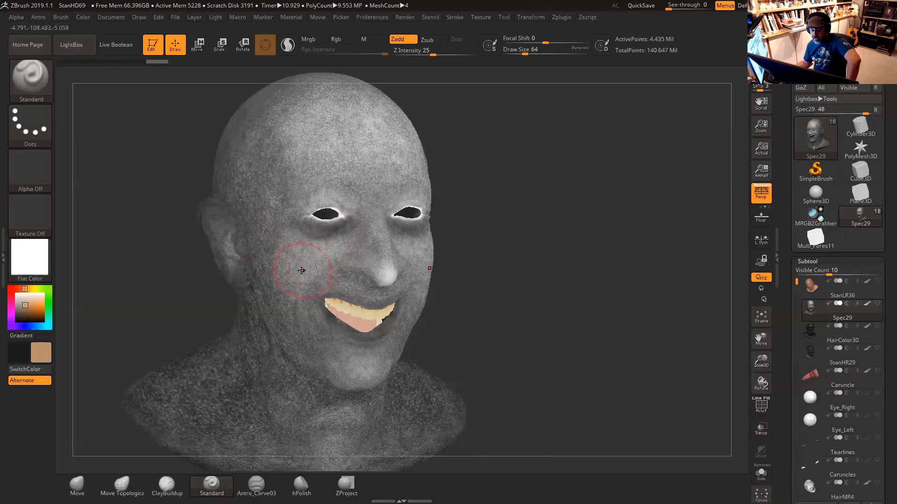
drag(546, 261, 488, 266)
mouse_move(632, 214)
mouse_down()
mouse_move(632, 224)
mouse_move(658, 203)
mouse_move(691, 270)
mouse_up()
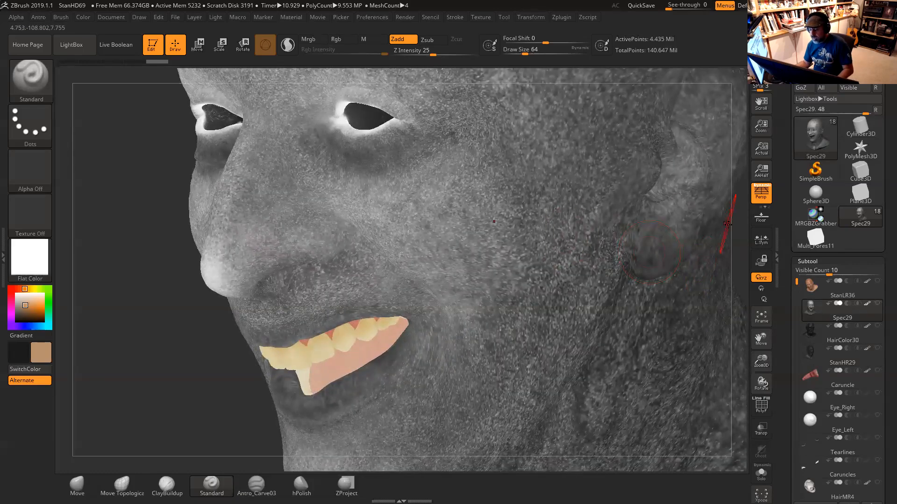
Switch to the StanLR36 subtool and examine its painted skin colour on the cheeks, nose, mouth and ears from both sides.
alt+drag(729, 244, 669, 298)
alt+click(630, 283)
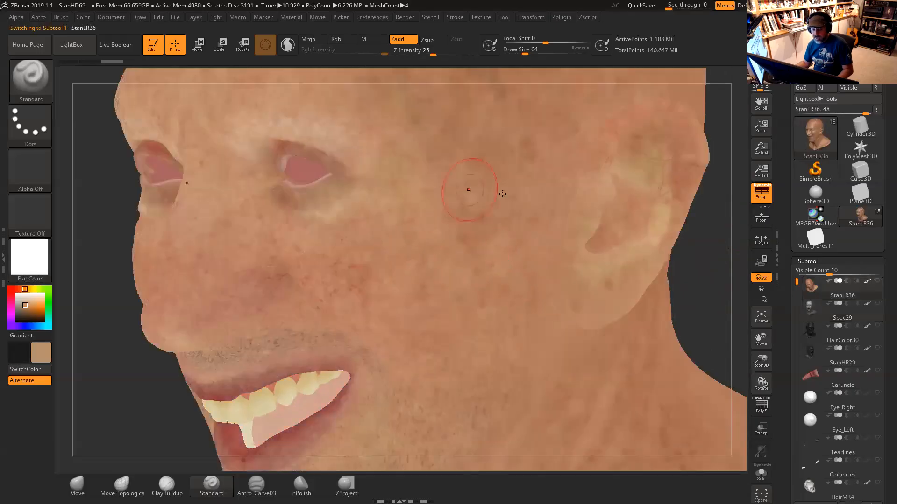
drag(716, 294, 480, 296)
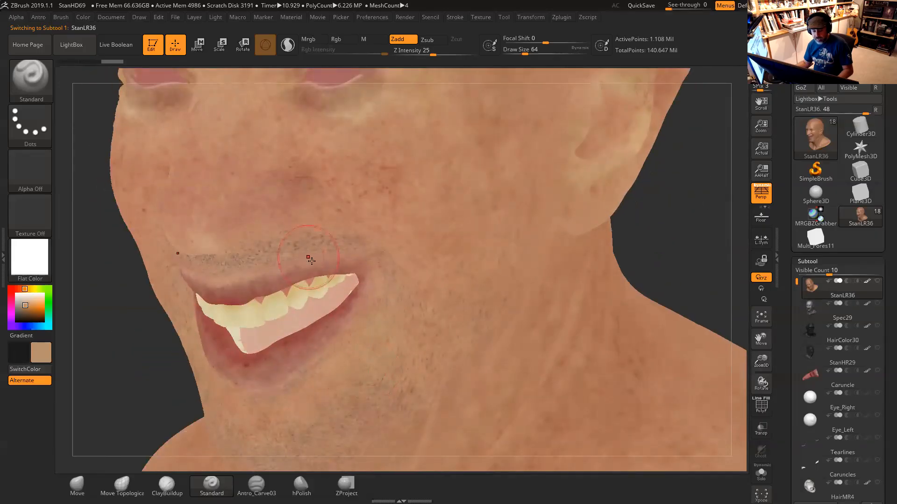
mouse_move(662, 241)
alt+mouse_down()
mouse_move(688, 310)
mouse_move(674, 261)
mouse_move(691, 260)
mouse_move(598, 288)
mouse_move(631, 280)
mouse_move(633, 294)
mouse_move(672, 265)
mouse_move(657, 256)
alt+mouse_up()
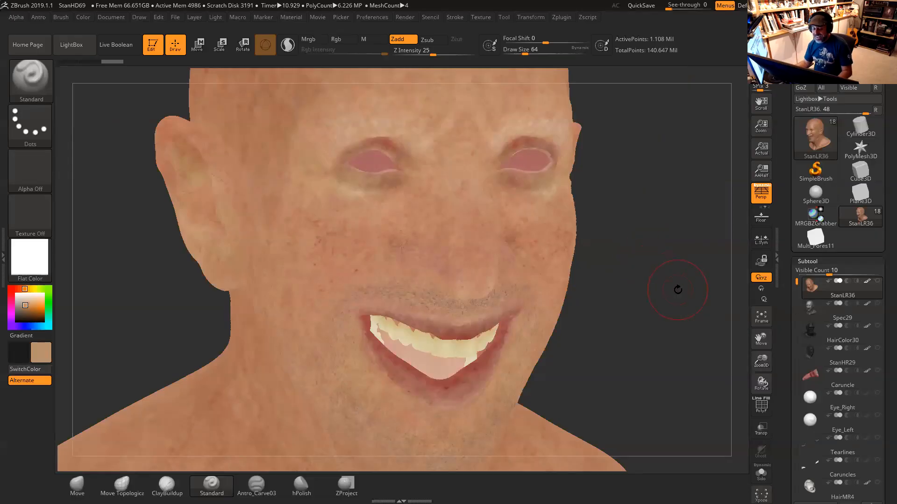
drag(678, 288, 676, 292)
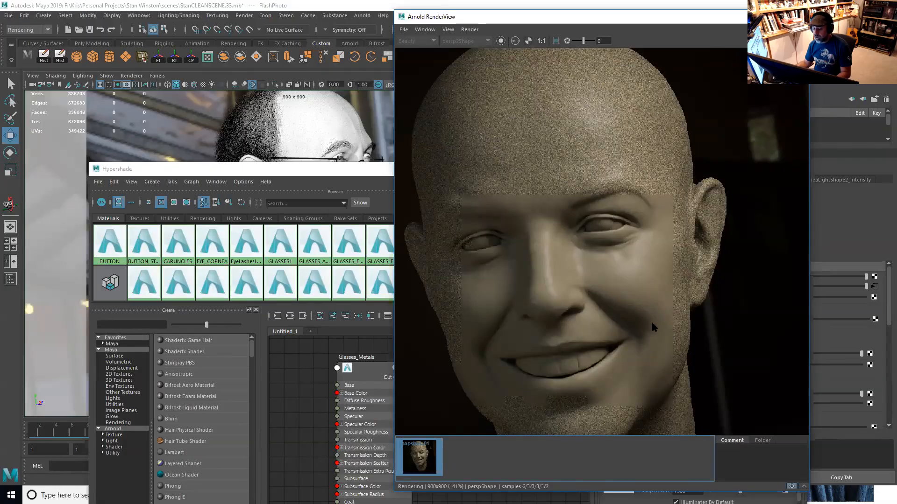
In Maya, fit the whole smiling head in the Arnold render view and minimise the Hypershade window.
scroll(638, 299, down, 3)
middle_drag(623, 330, 644, 277)
scroll(646, 280, up, 1)
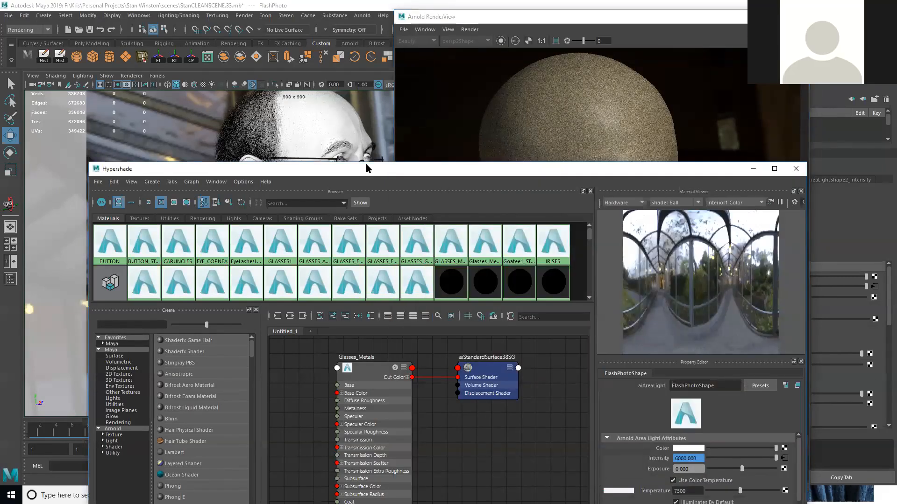
drag(366, 164, 352, 43)
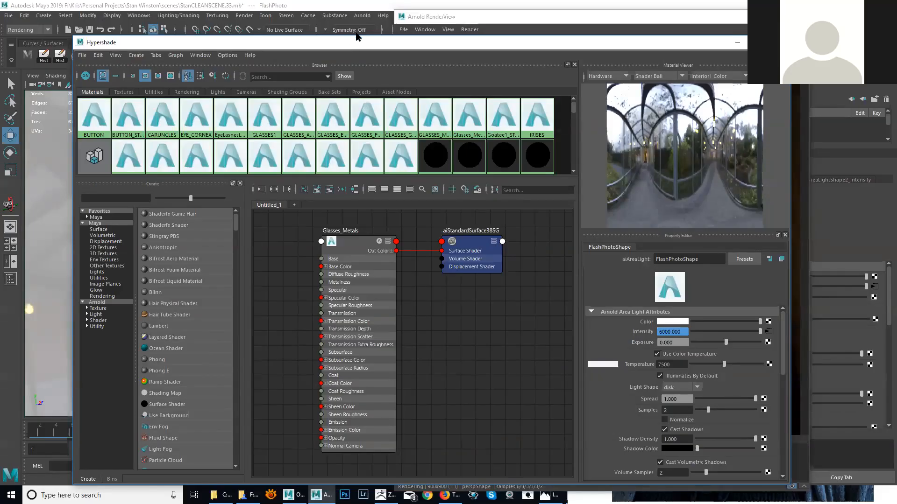
click(738, 42)
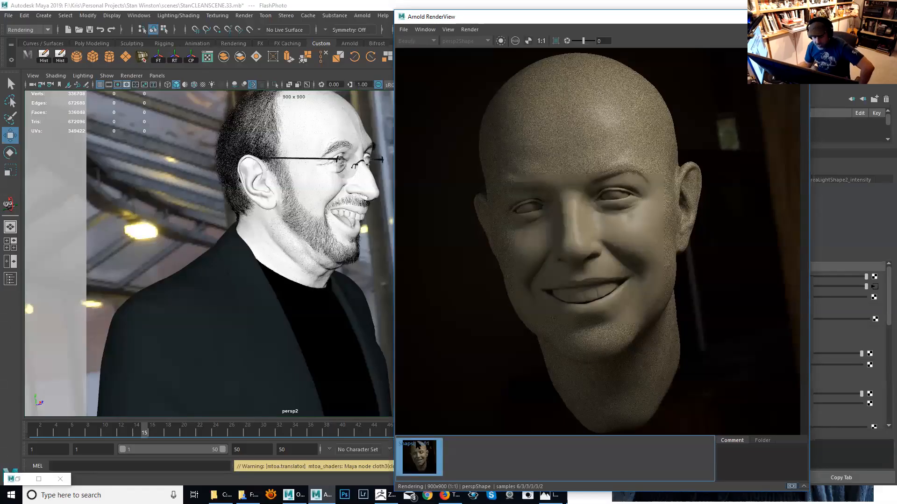
Switch to the browser's theantropus.com gallery and view the grey-haired man's bust render enlarged, returning to the gallery.
mouse_move(450, 496)
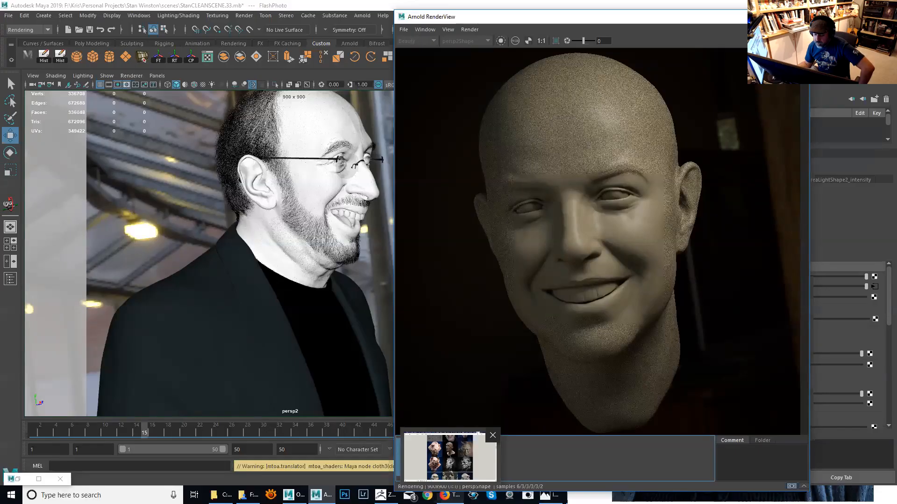
click(450, 458)
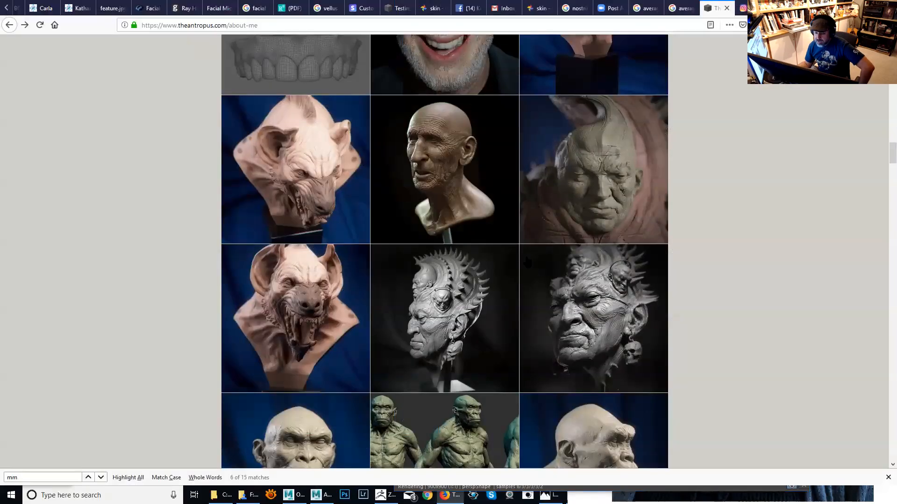
scroll(539, 251, down, 1)
scroll(467, 234, up, 12)
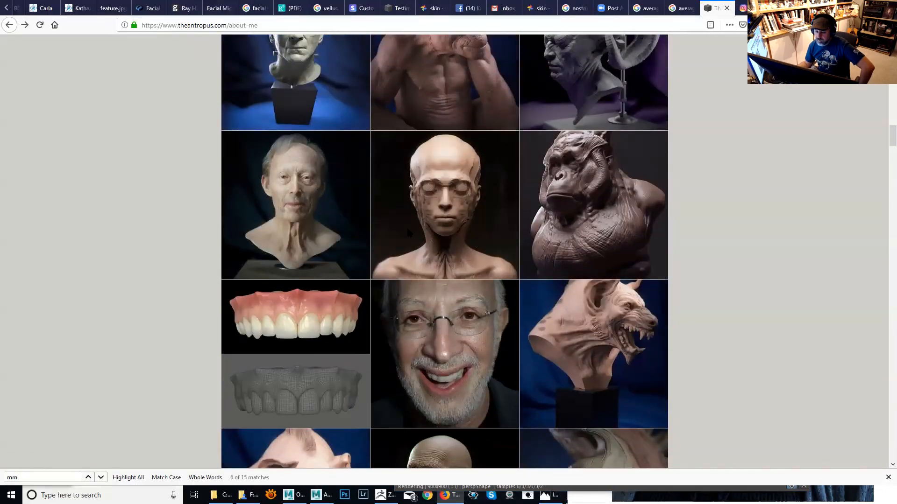
click(337, 216)
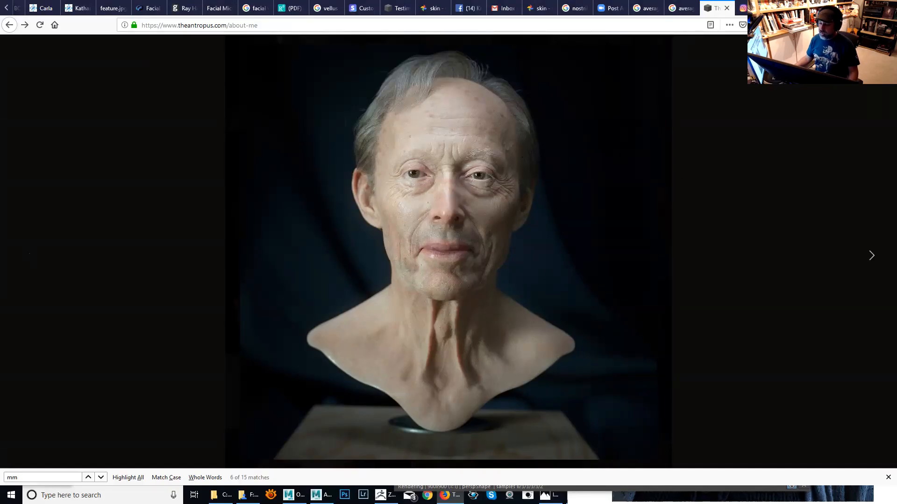
key(Escape)
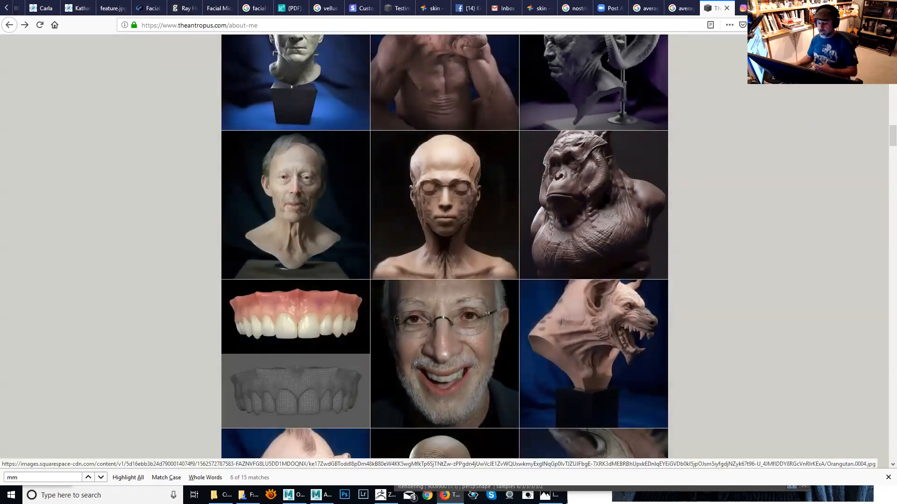
Browse further up the gallery, view the elderly man's side-profile portrait enlarged, and leave the browser for Maya.
scroll(602, 214, up, 9)
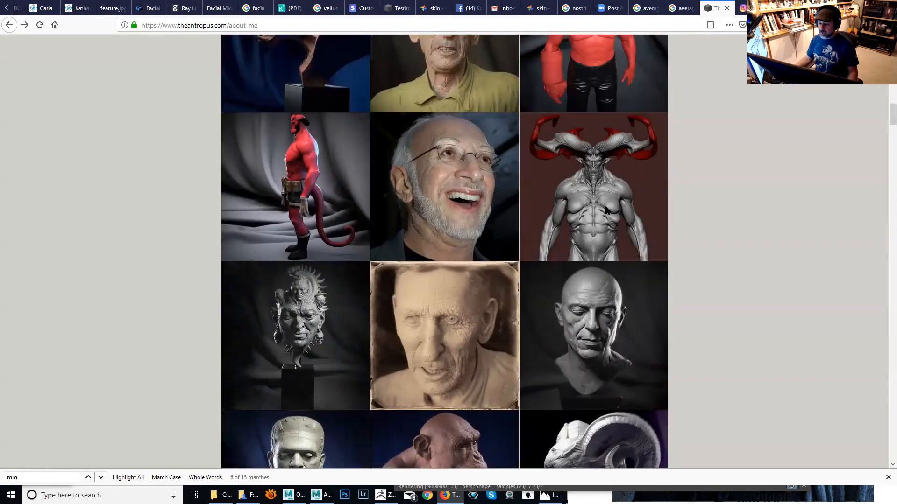
scroll(607, 210, up, 2)
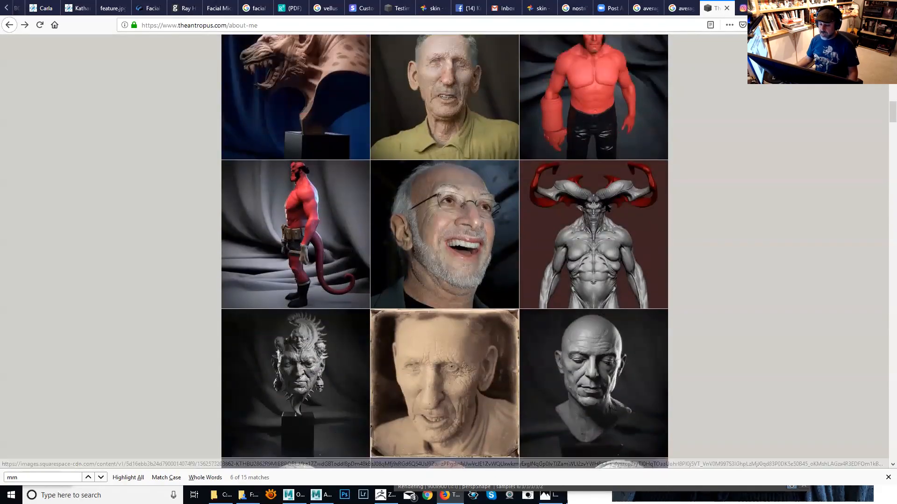
scroll(616, 200, up, 4)
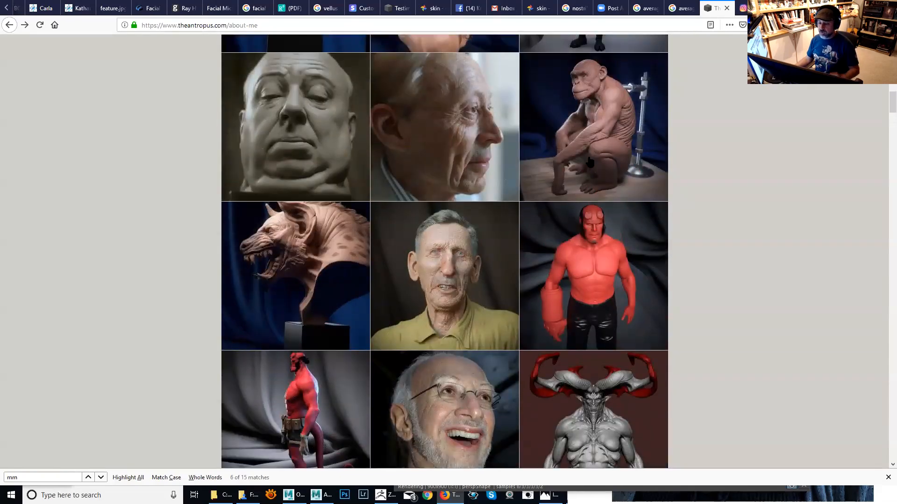
click(496, 119)
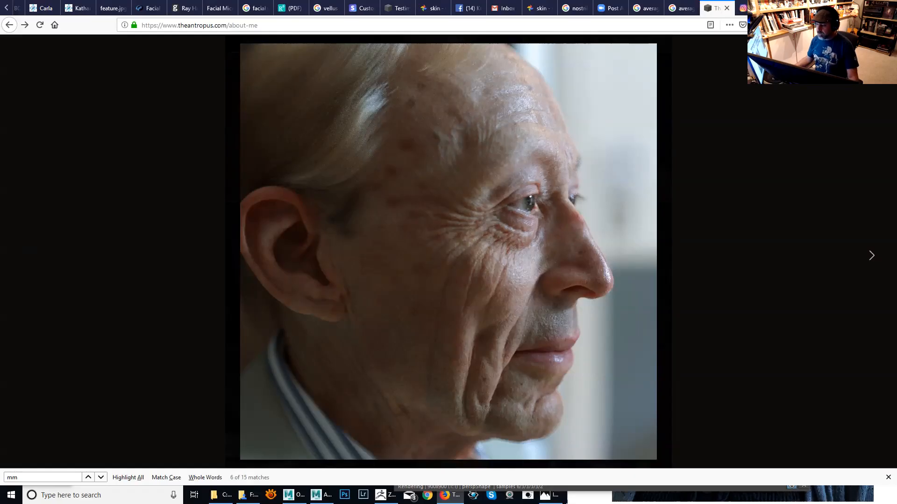
click(682, 104)
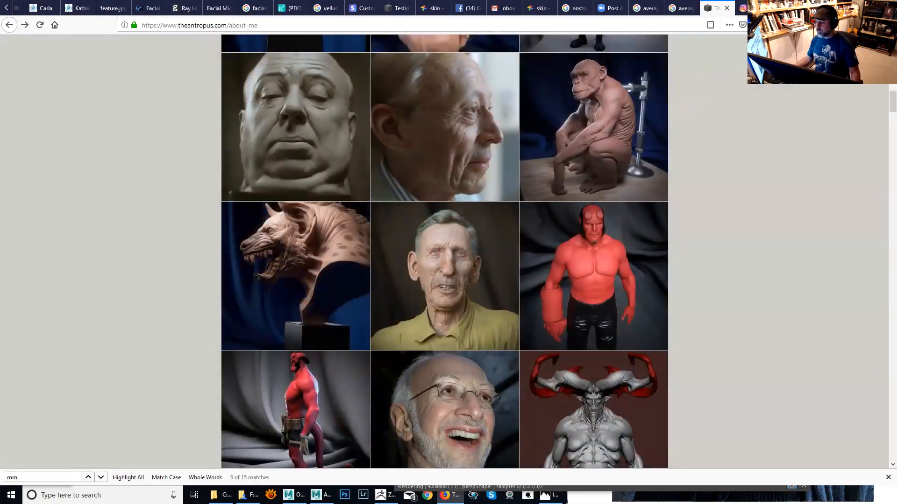
click(843, 7)
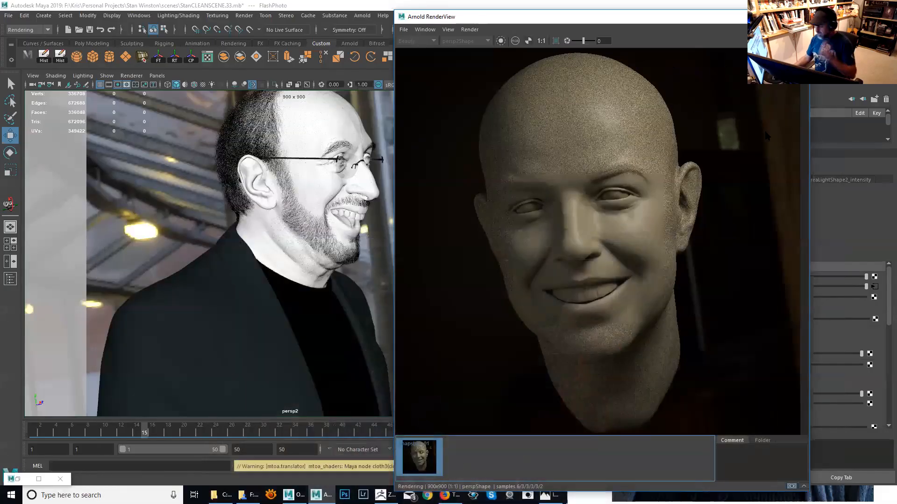
In ZBrush, discard the Stan project changes and open the JessicaSketch6 project from the Jessica project's ZBrush folder.
click(384, 495)
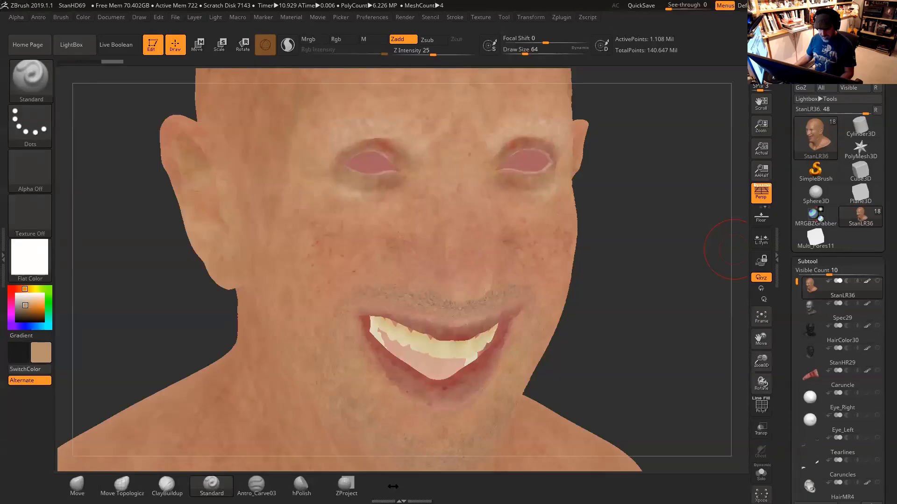
drag(626, 260, 663, 262)
alt+drag(710, 304, 586, 210)
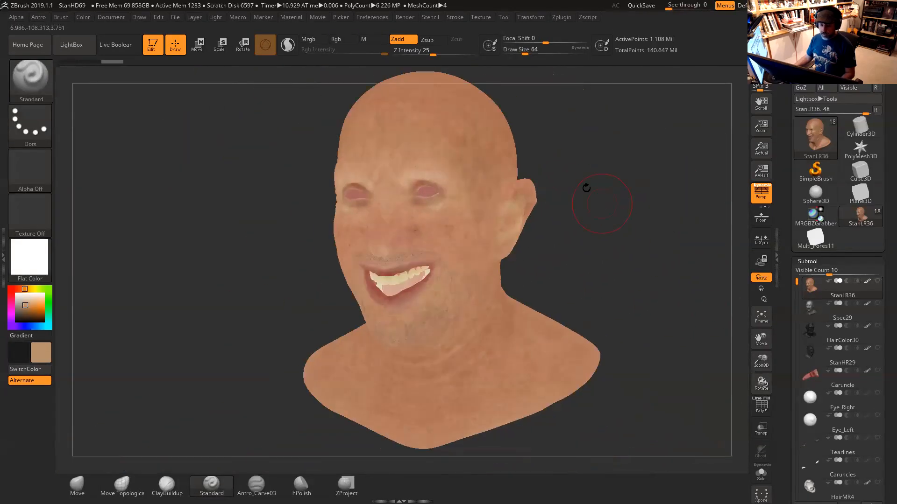
click(175, 17)
click(197, 36)
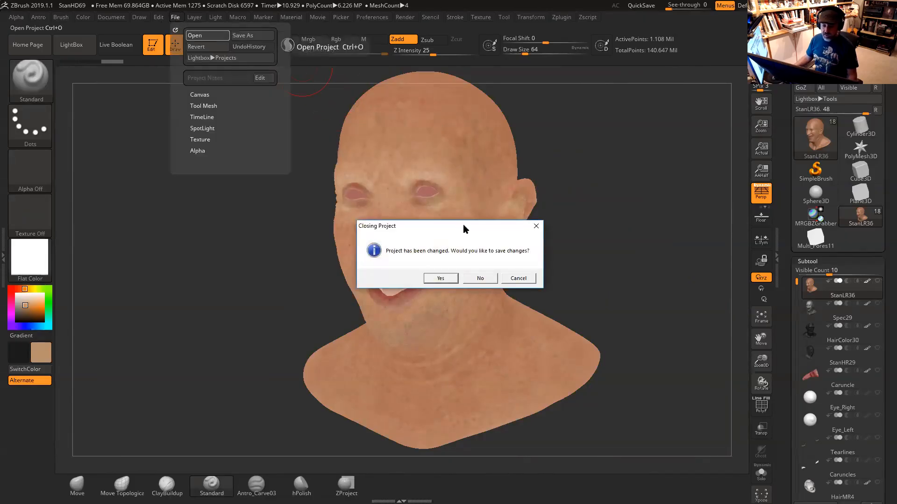
click(480, 278)
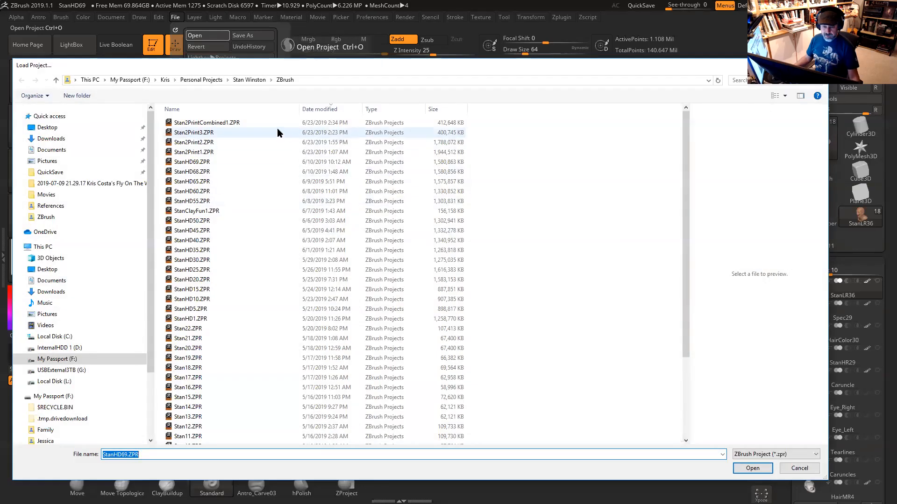
click(200, 81)
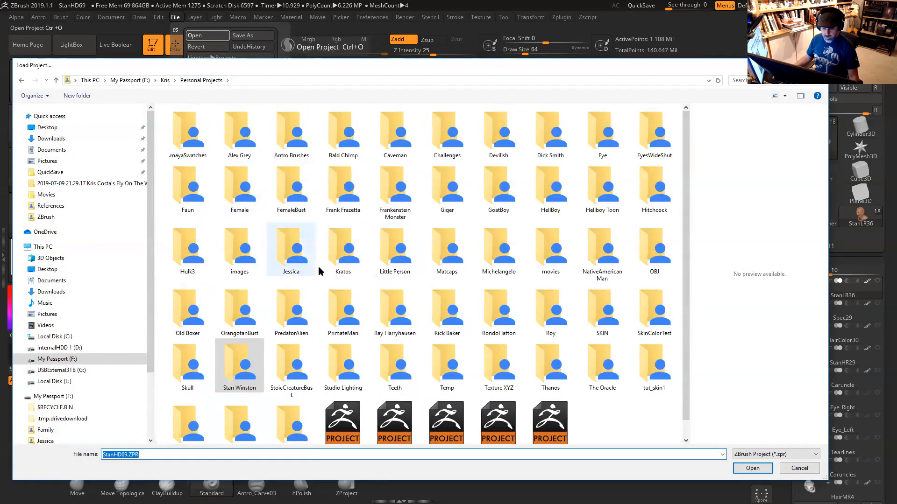
double_click(299, 265)
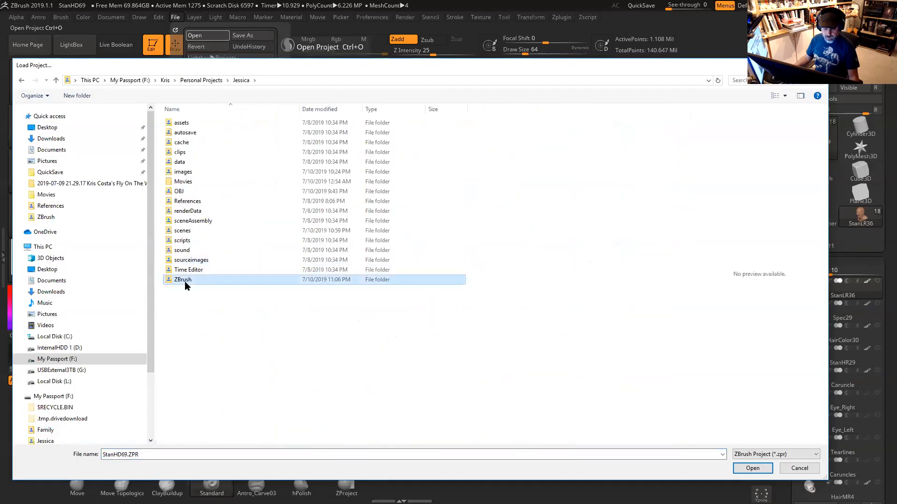
double_click(184, 282)
double_click(216, 123)
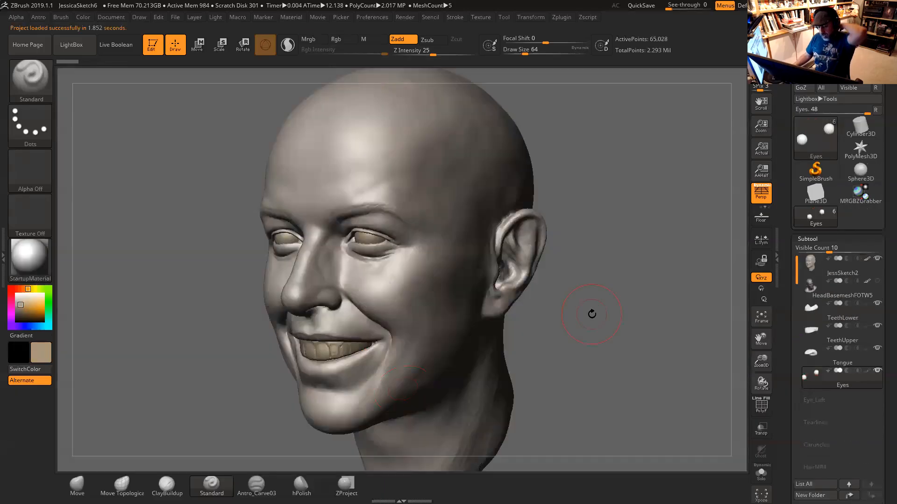
Examine the smiling head sculpt from several angles and look over the subtool projection, geometry and map sections of its tool settings.
drag(603, 292, 683, 301)
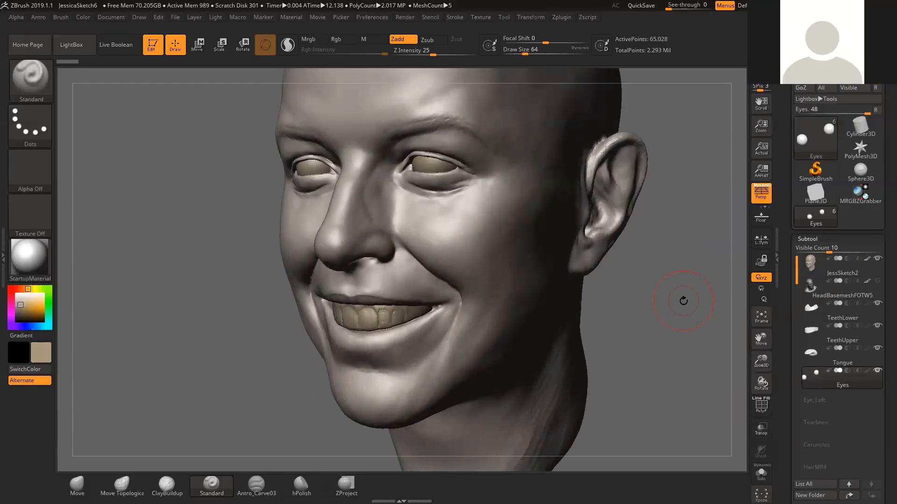
drag(651, 300, 669, 268)
drag(666, 307, 668, 340)
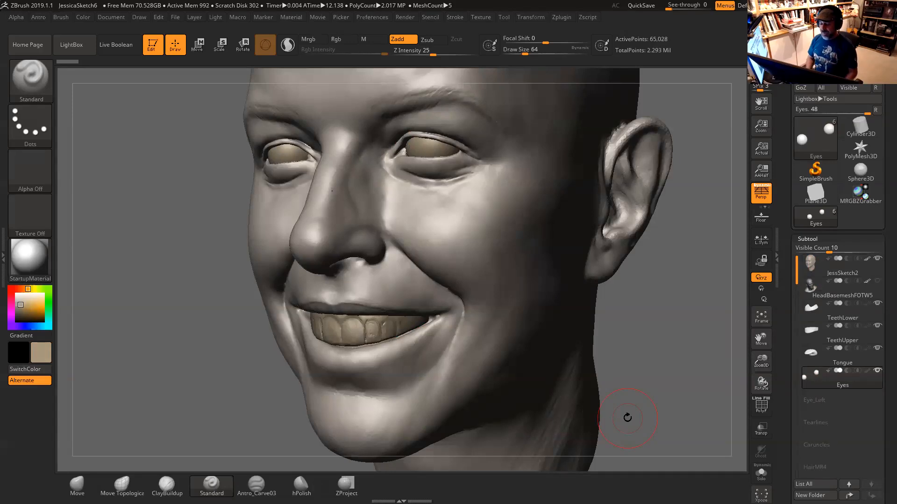
mouse_move(649, 320)
mouse_down()
mouse_move(626, 310)
mouse_move(640, 307)
mouse_up()
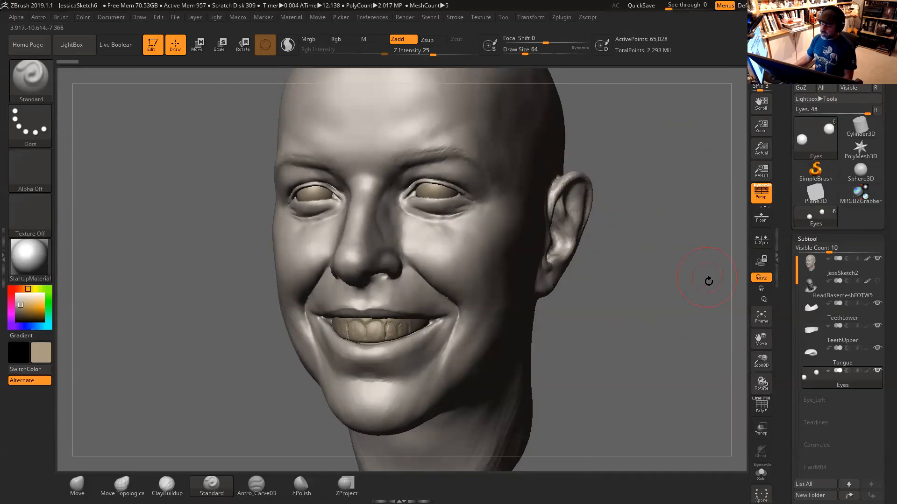
drag(785, 366, 772, 247)
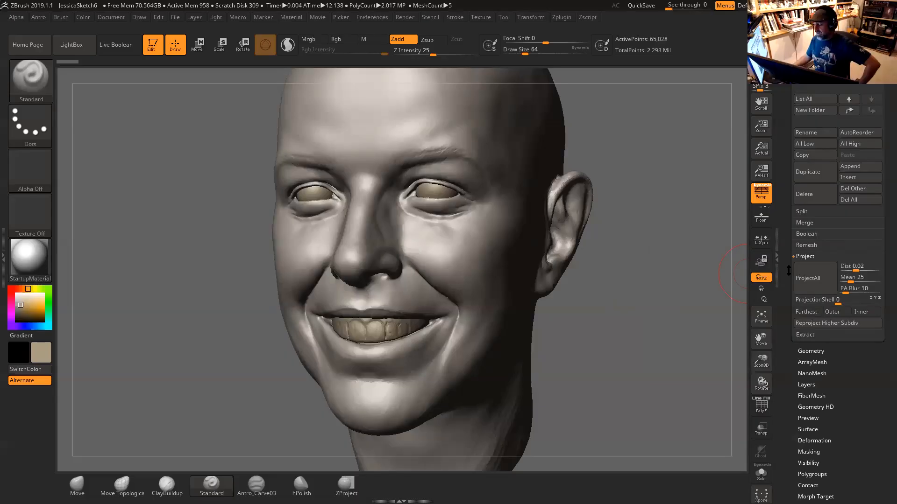
drag(788, 271, 795, 296)
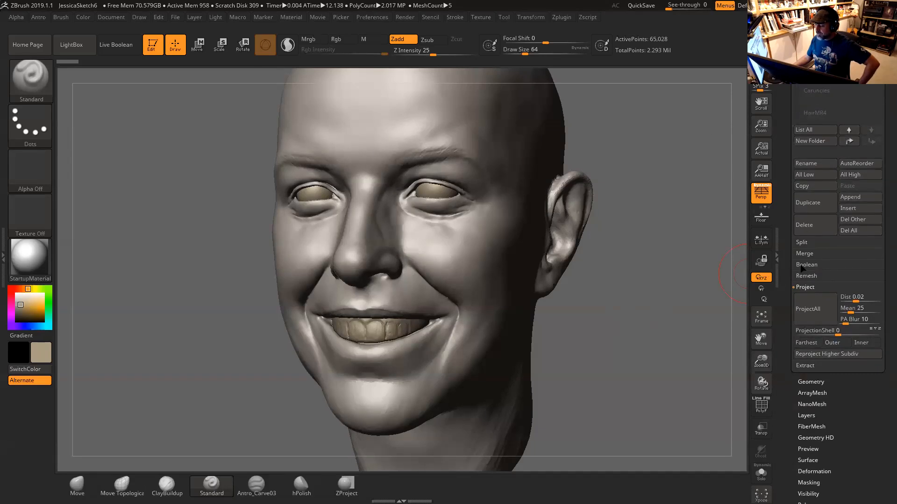
scroll(791, 281, down, 5)
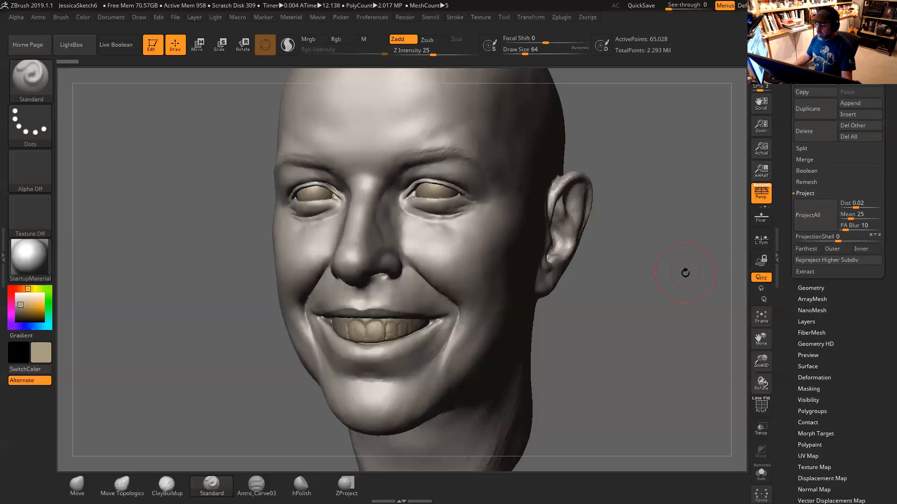
View the whole head sculpt, compare it with its Arnold render in Maya, and return to ZBrush.
mouse_move(683, 277)
mouse_down()
mouse_move(658, 279)
mouse_move(677, 281)
mouse_up()
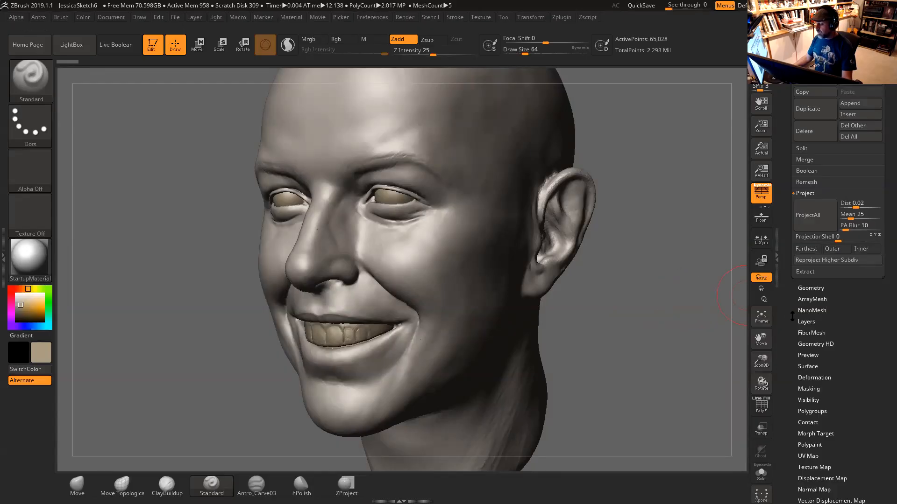
drag(676, 283, 673, 226)
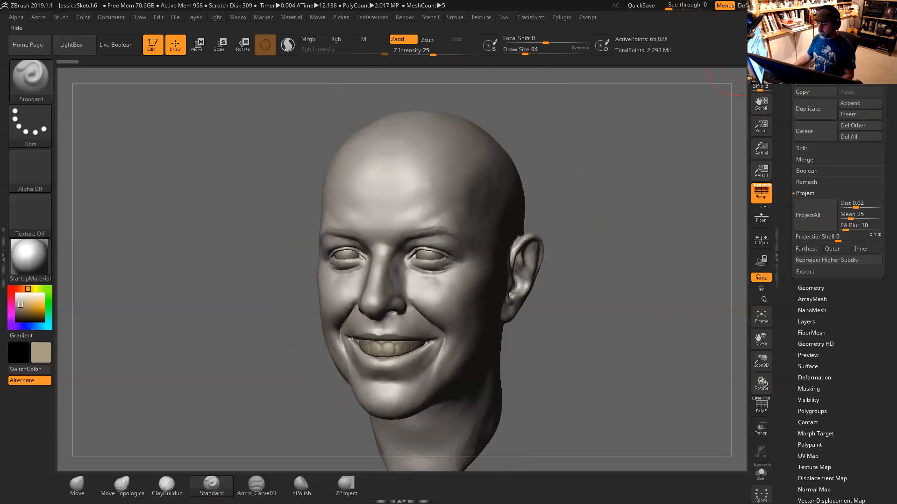
key(alt+Tab)
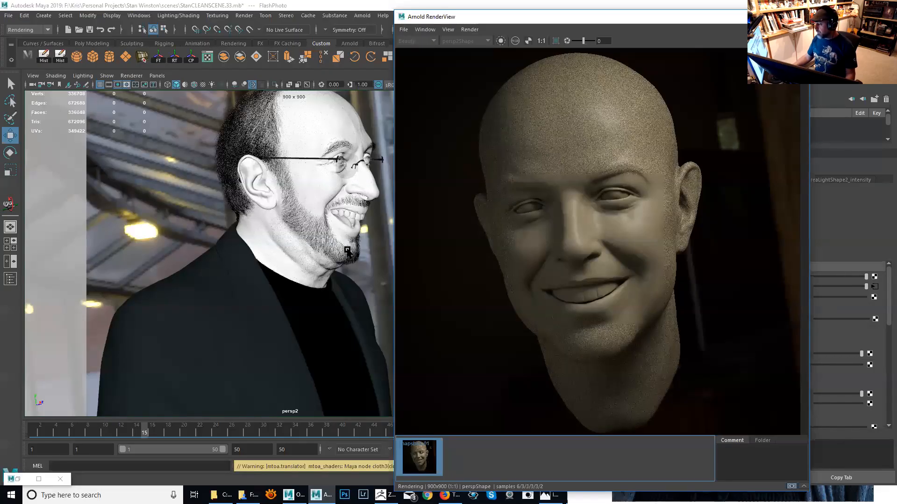
click(380, 495)
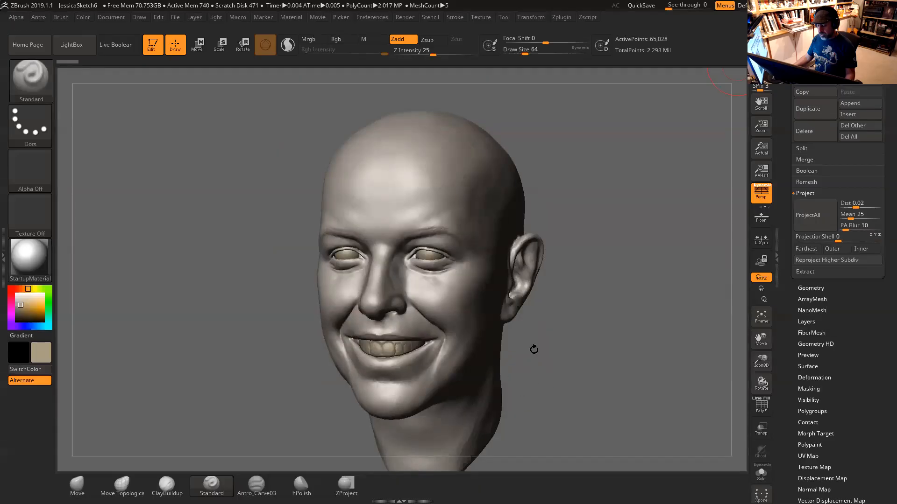
Select the JessSketch2 subtool and set the Standard brush to draw size 46 and Z intensity 10 for work on the cheek.
mouse_move(651, 241)
mouse_down()
mouse_move(650, 257)
mouse_move(647, 224)
mouse_move(653, 238)
mouse_up()
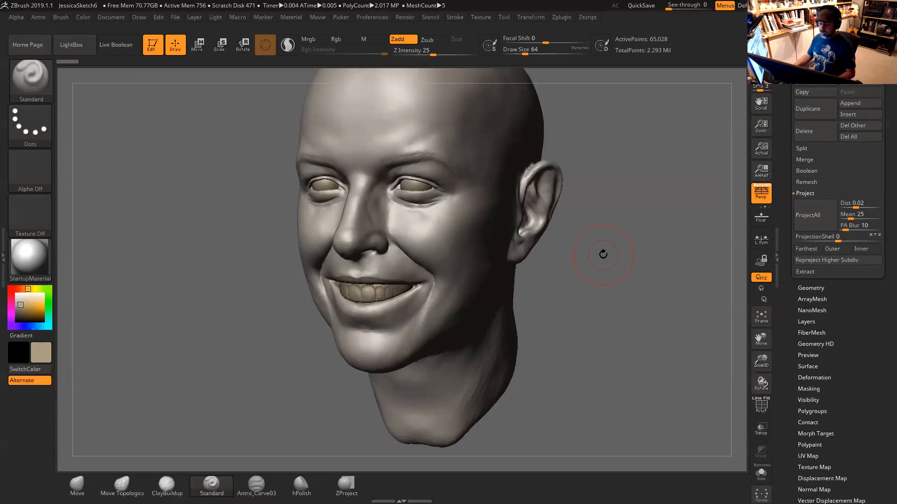
mouse_move(603, 262)
alt+mouse_down()
mouse_move(626, 270)
mouse_move(646, 254)
mouse_move(652, 260)
alt+mouse_up()
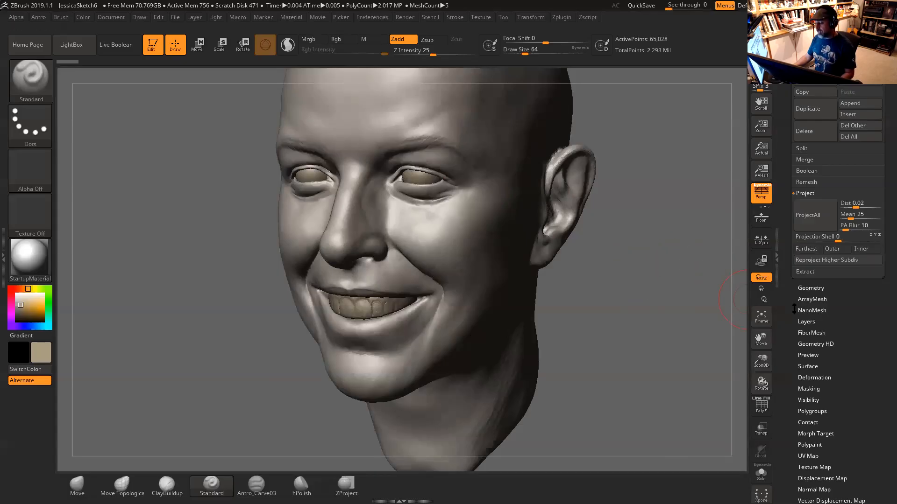
drag(794, 309, 794, 321)
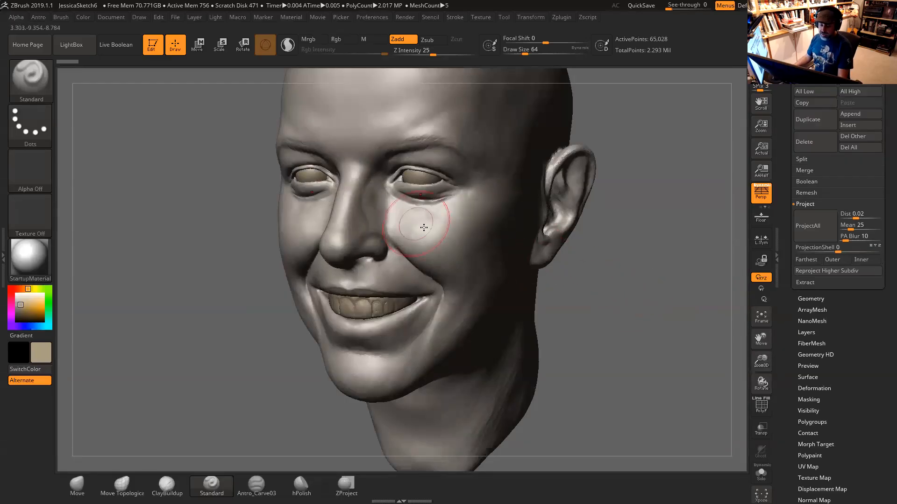
mouse_move(612, 287)
mouse_down()
mouse_move(620, 264)
mouse_move(620, 288)
mouse_up()
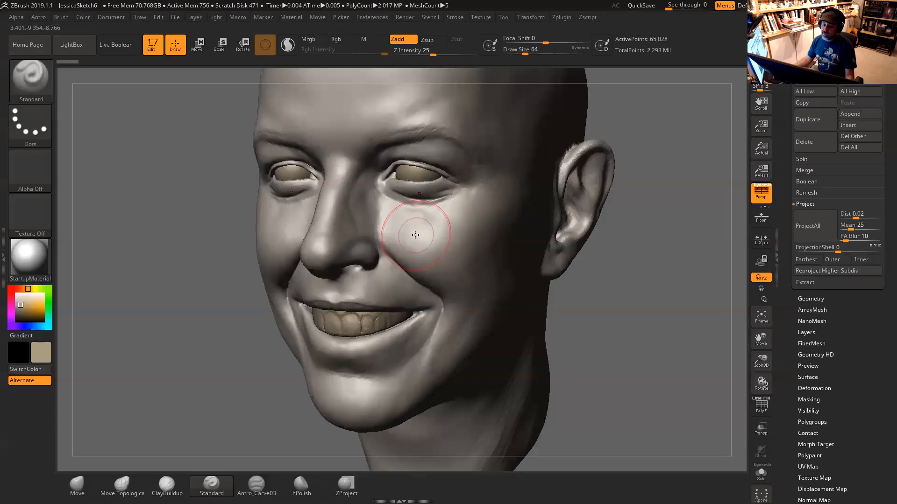
mouse_move(643, 276)
mouse_down()
mouse_move(658, 299)
mouse_move(670, 280)
mouse_move(673, 339)
mouse_up()
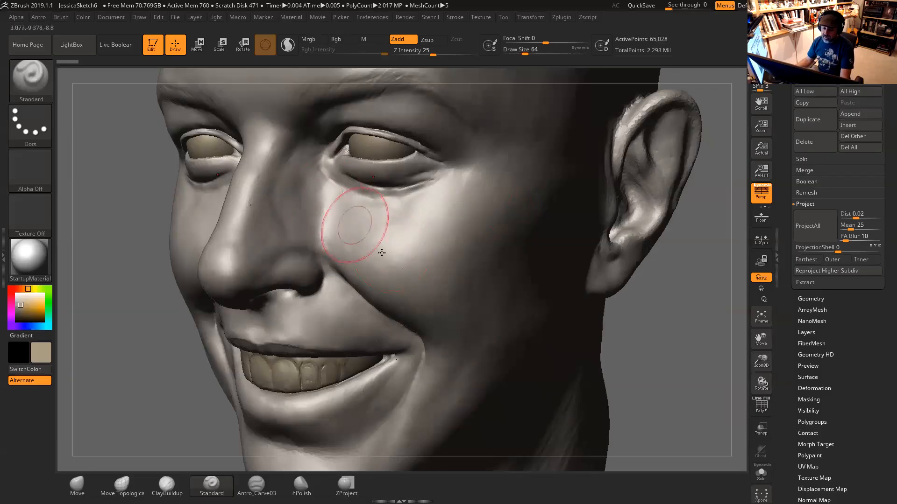
key(space)
drag(422, 241, 417, 241)
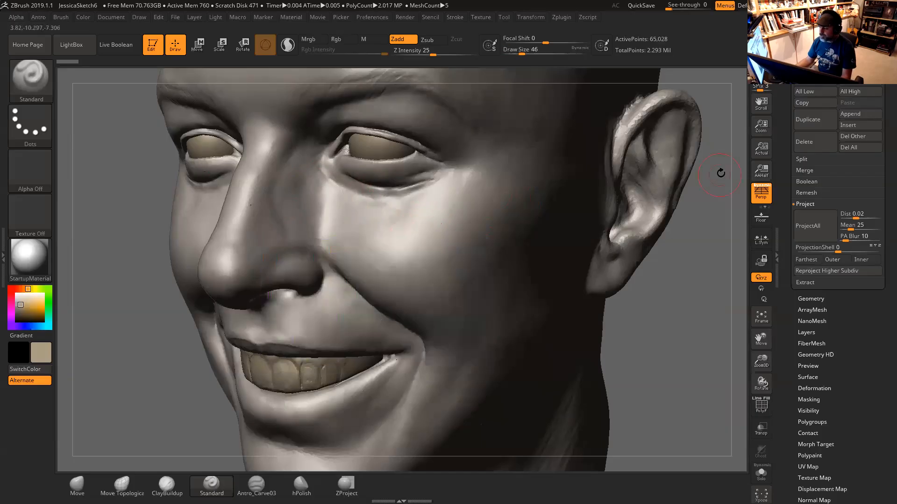
scroll(805, 183, up, 6)
click(834, 95)
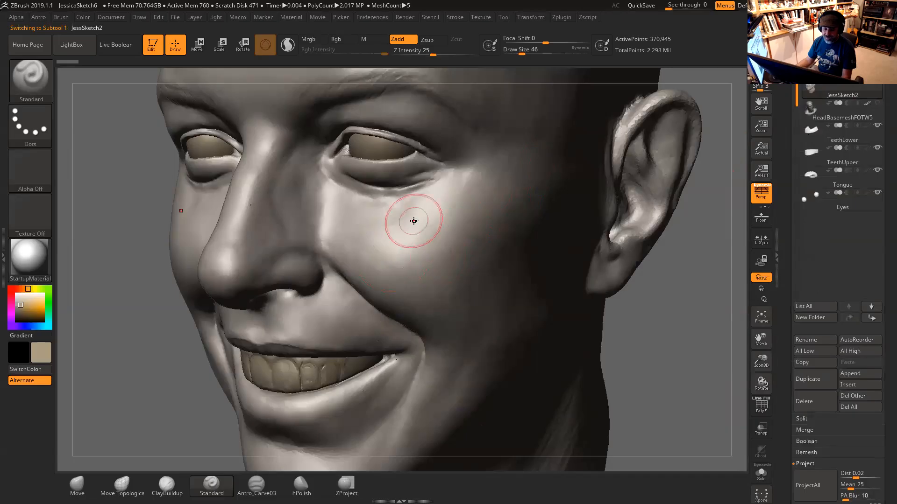
drag(432, 55, 421, 55)
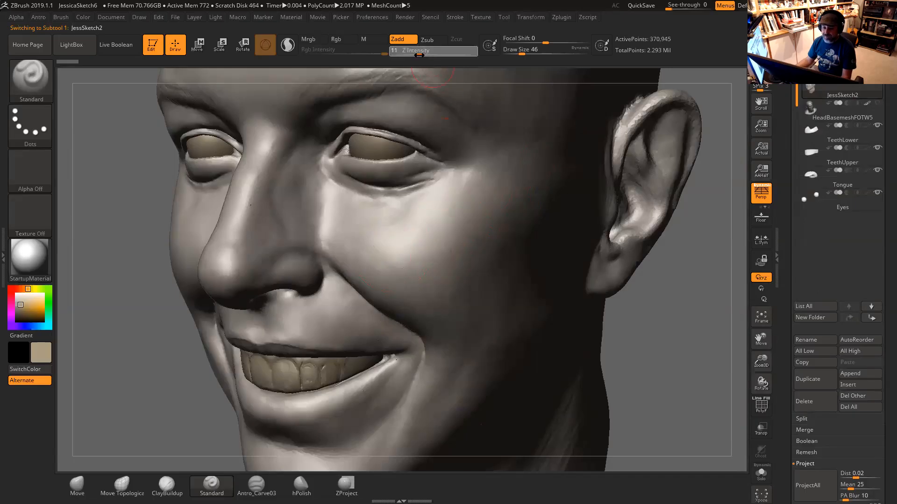
Smooth the surface of the cheek below the eye and beside the nose on the JessSketch2 head.
key(shift)
mouse_move(402, 289)
shift+mouse_down()
mouse_move(417, 257)
mouse_move(436, 280)
mouse_move(395, 283)
mouse_move(418, 276)
mouse_move(437, 296)
mouse_move(385, 260)
mouse_move(376, 265)
mouse_move(419, 262)
shift+mouse_up()
mouse_move(365, 209)
shift+mouse_down()
mouse_move(406, 218)
mouse_move(414, 235)
shift+mouse_up()
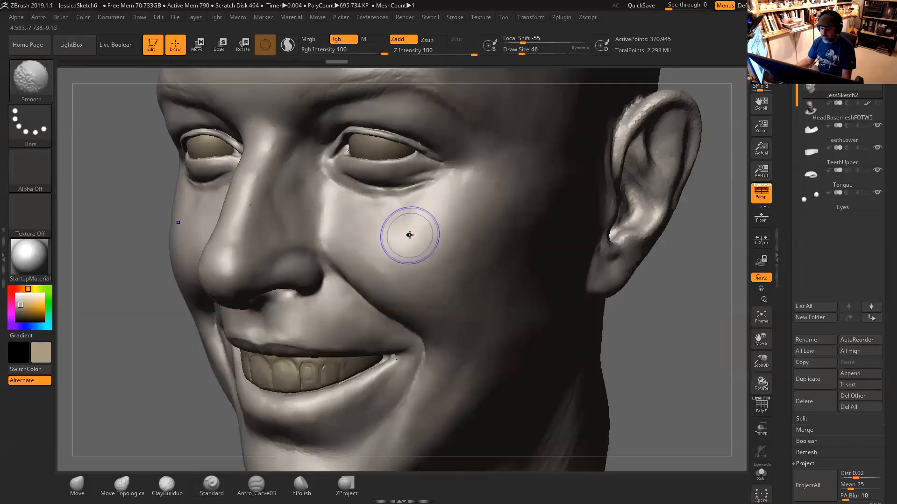
mouse_move(405, 218)
shift+mouse_down()
mouse_move(420, 213)
mouse_move(391, 226)
mouse_move(371, 222)
shift+mouse_up()
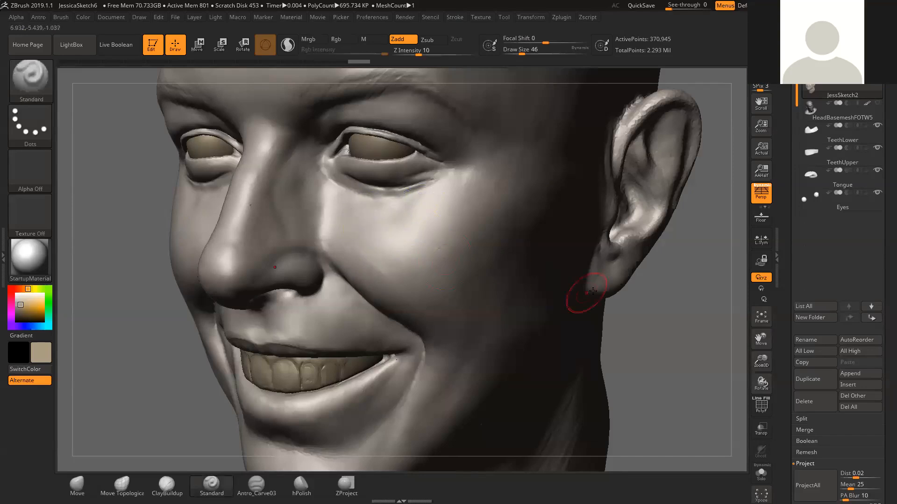
mouse_move(398, 256)
shift+mouse_down()
mouse_move(372, 211)
mouse_move(410, 250)
shift+mouse_up()
alt+drag(652, 313, 644, 307)
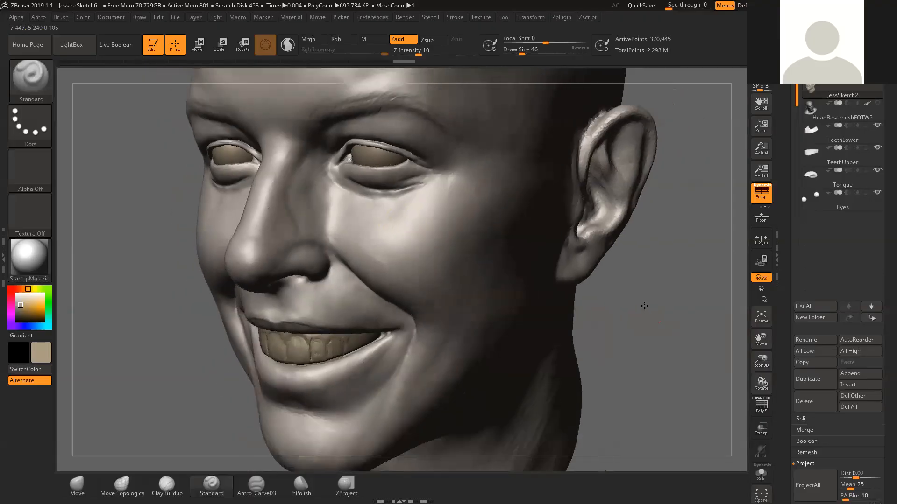
shift+drag(475, 196, 456, 195)
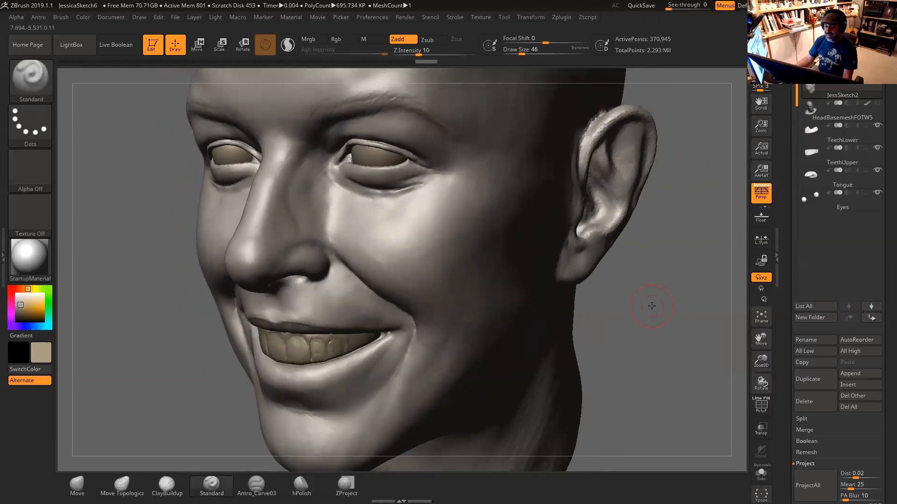
Smooth the cheek along the smile fold at draw size 25 and undo the last stroke.
drag(651, 306, 572, 295)
key(space)
drag(423, 264, 423, 264)
mouse_move(651, 262)
alt+mouse_down()
mouse_move(674, 276)
mouse_move(662, 266)
alt+mouse_up()
key(shift)
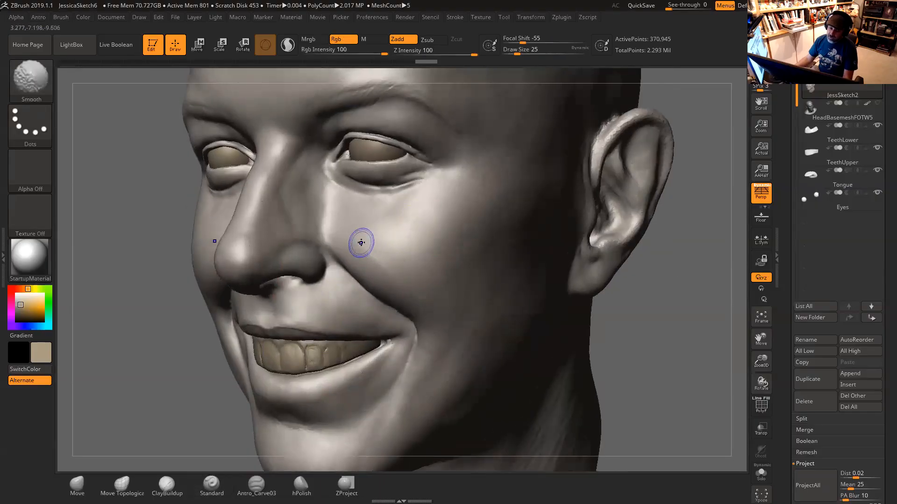
shift+drag(424, 301, 421, 292)
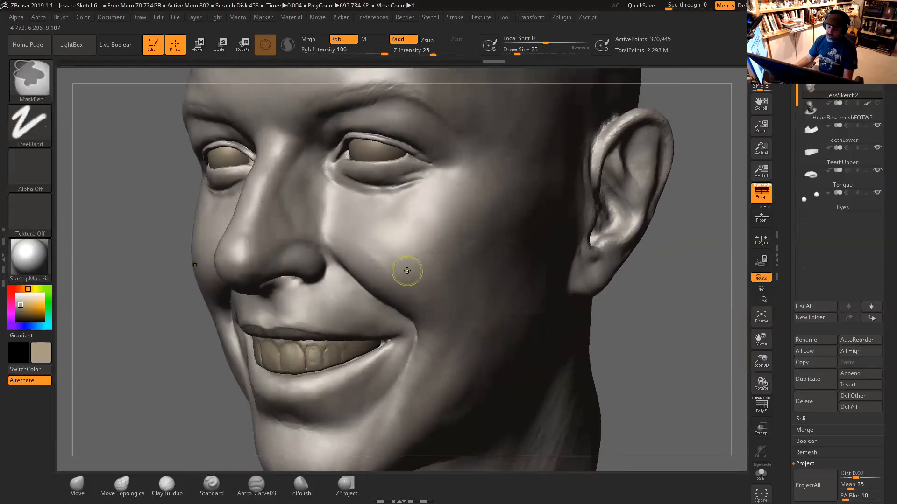
key(ctrl+z)
mouse_move(677, 316)
mouse_down()
mouse_move(652, 286)
mouse_move(667, 306)
mouse_up()
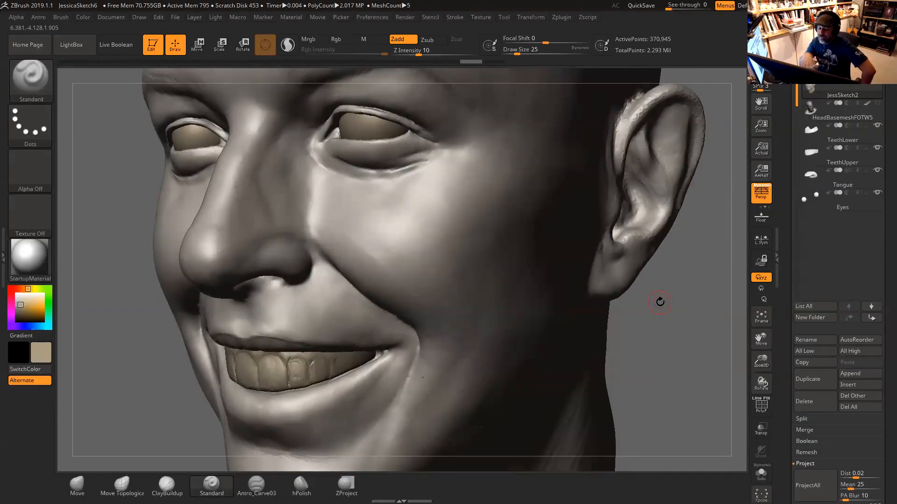
Examine the whole head from front, three-quarter and both profile views, comparing the profile with perspective off and on.
key(f)
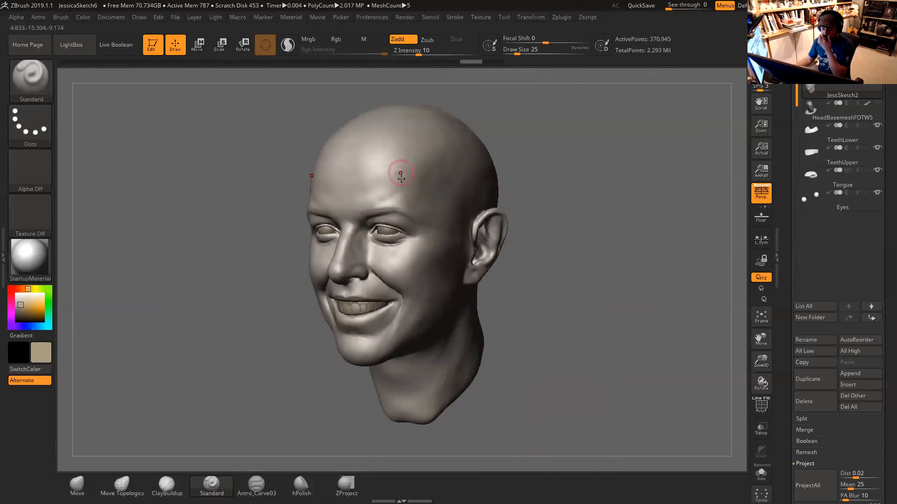
drag(558, 363, 508, 269)
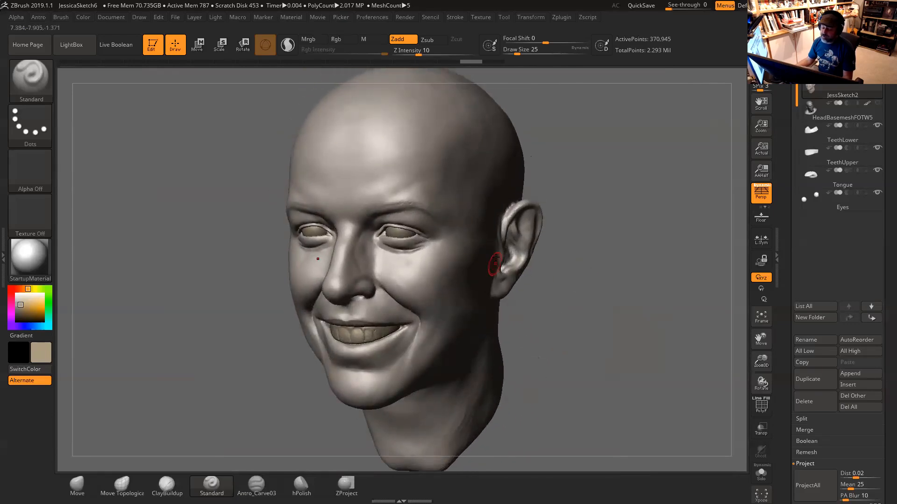
drag(585, 262, 601, 200)
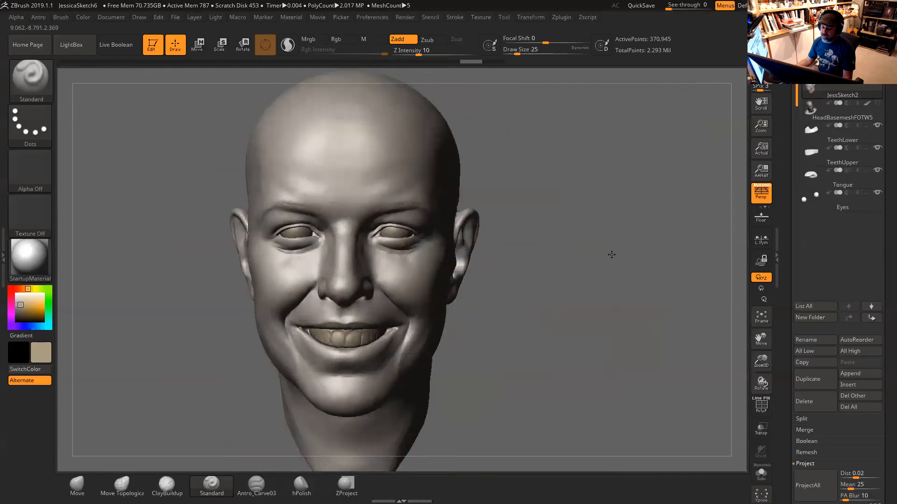
drag(582, 268, 632, 240)
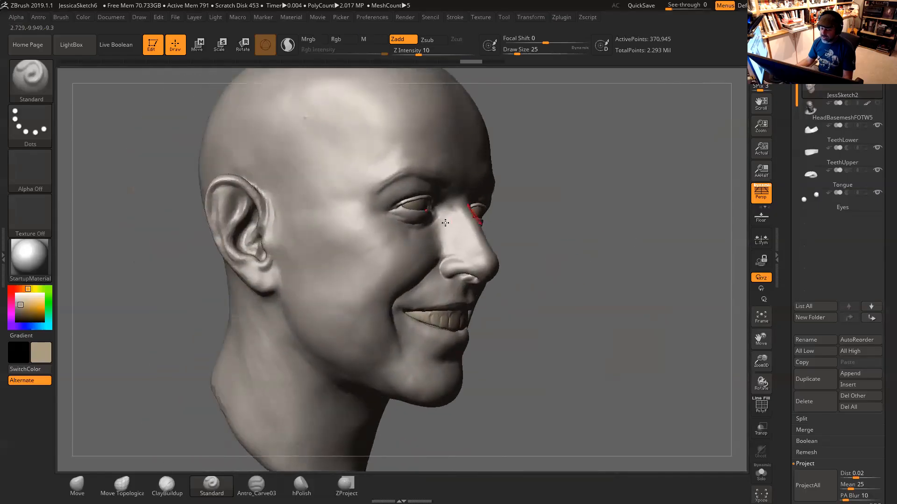
mouse_move(570, 230)
mouse_down()
mouse_move(556, 233)
mouse_move(569, 238)
mouse_up()
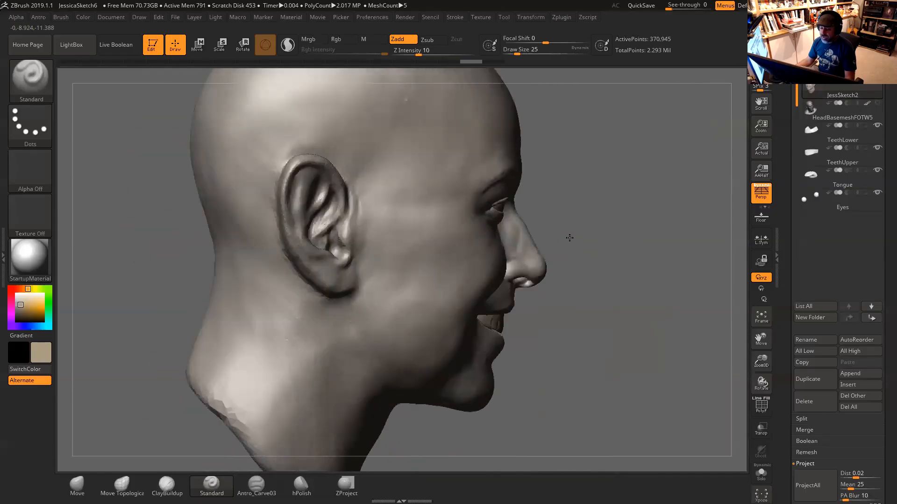
key(p)
alt+drag(579, 240, 562, 229)
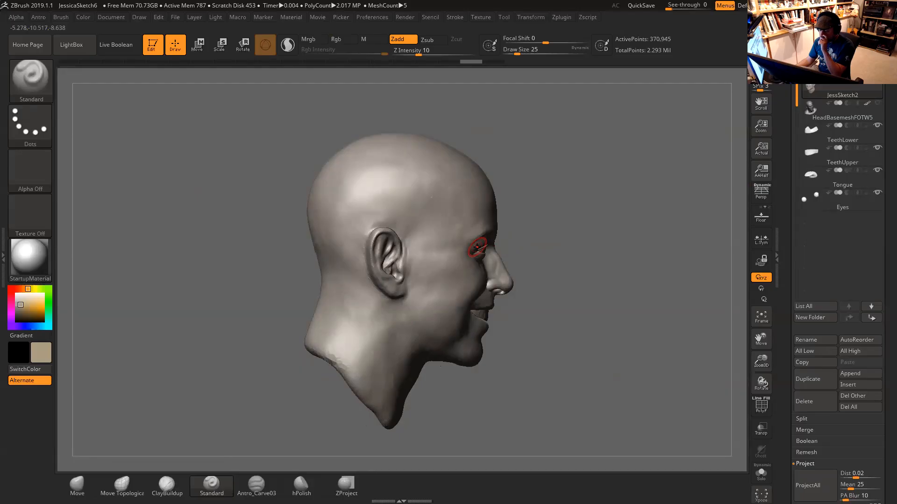
mouse_move(562, 223)
mouse_down()
mouse_move(520, 222)
mouse_move(555, 229)
mouse_move(621, 201)
mouse_move(574, 195)
mouse_move(586, 194)
mouse_move(597, 216)
mouse_move(573, 222)
mouse_up()
key(p)
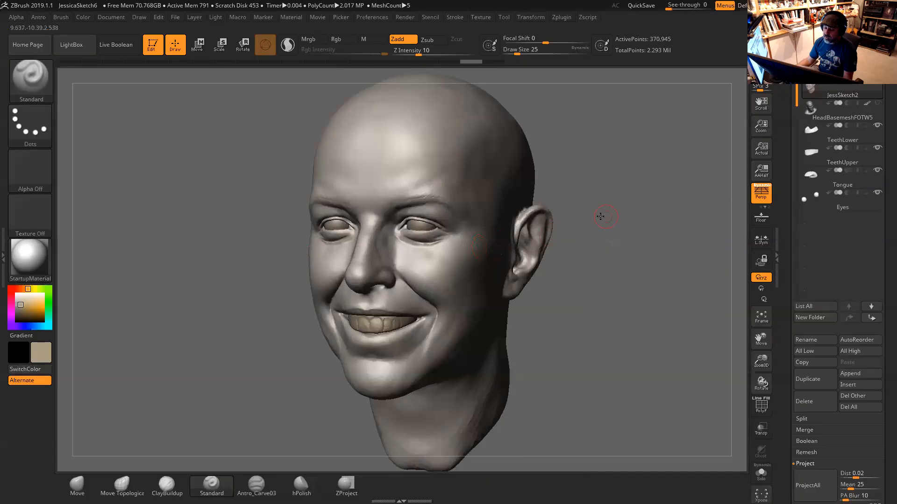
drag(601, 214, 410, 252)
alt+drag(339, 312, 322, 290)
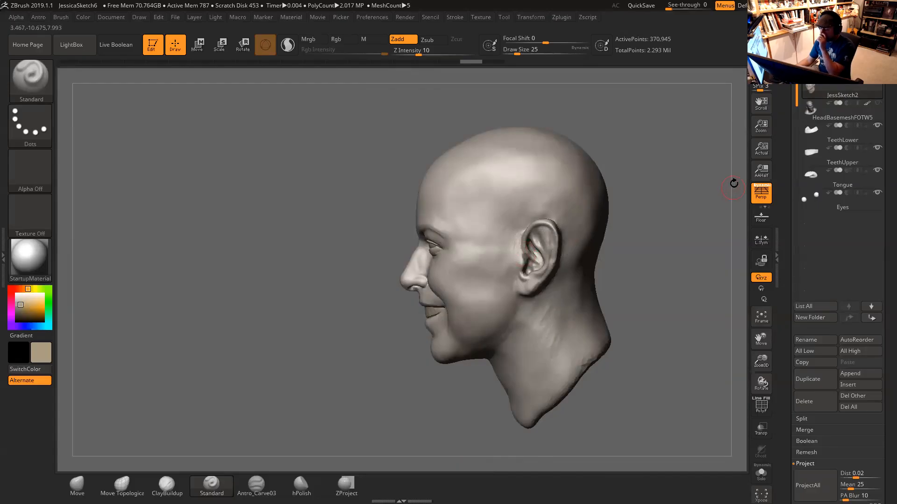
Isolate the front of the face in the JessSketch2 profile view, hiding the back of the head and neck.
mouse_move(813, 95)
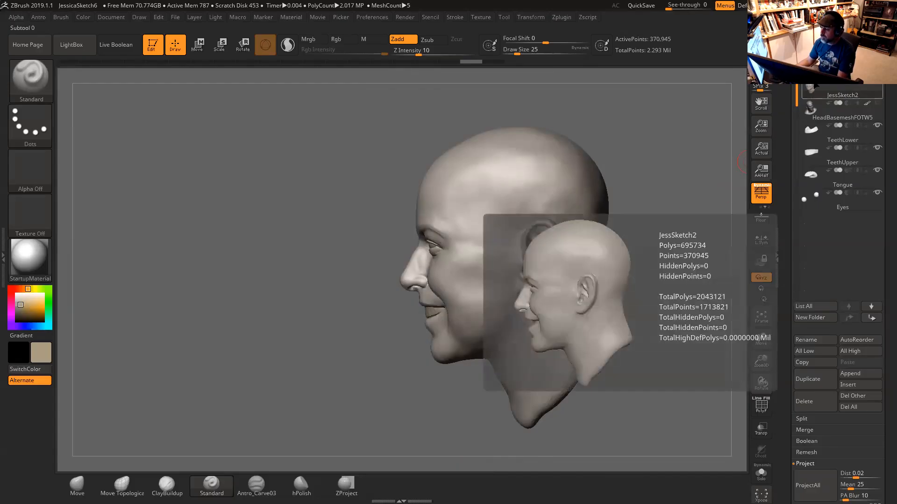
click(815, 110)
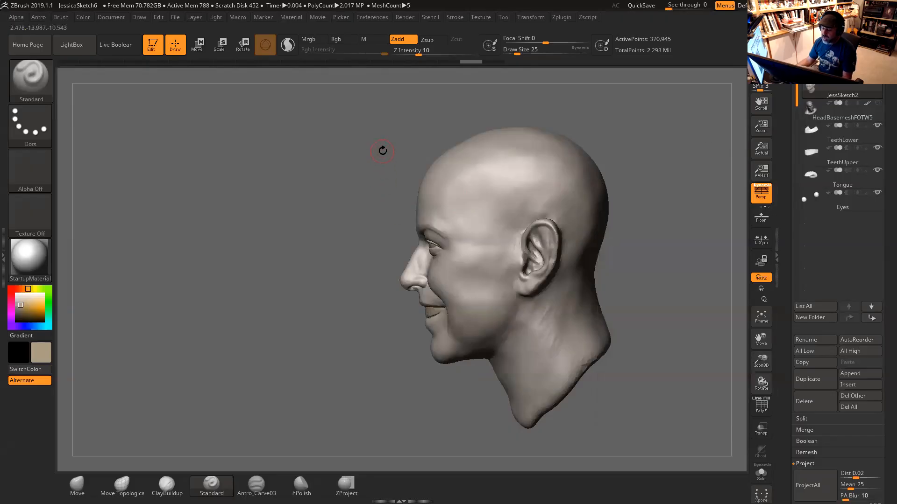
mouse_move(366, 135)
ctrl+shift+mouse_down()
mouse_move(392, 220)
mouse_move(469, 379)
ctrl+shift+mouse_up()
mouse_move(584, 273)
mouse_down()
mouse_move(663, 239)
mouse_move(596, 230)
mouse_move(614, 265)
mouse_move(578, 231)
mouse_move(589, 267)
mouse_move(613, 255)
mouse_move(607, 246)
mouse_up()
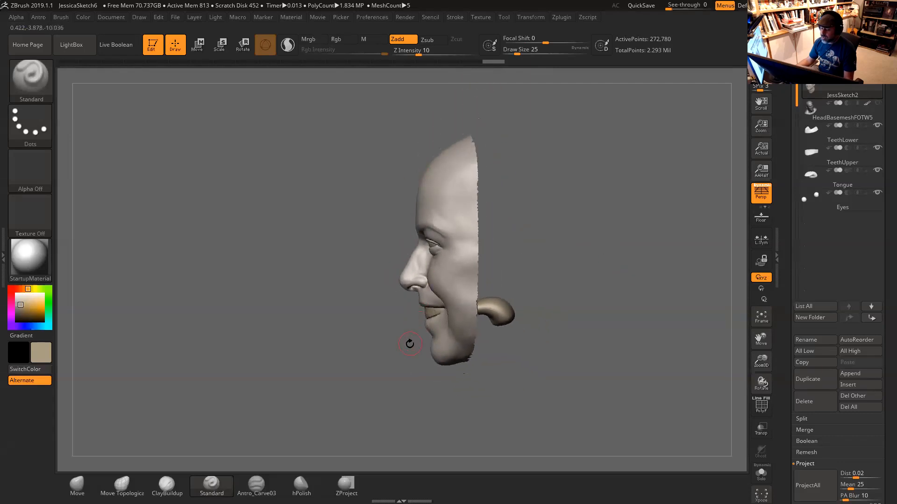
Hide the upper face region from the forehead down to the nose, and restore the full head's visibility.
mouse_move(364, 400)
ctrl+alt+shift+mouse_down()
mouse_move(518, 286)
mouse_move(526, 271)
mouse_move(547, 265)
mouse_move(555, 246)
mouse_move(542, 250)
mouse_move(575, 304)
ctrl+alt+shift+mouse_up()
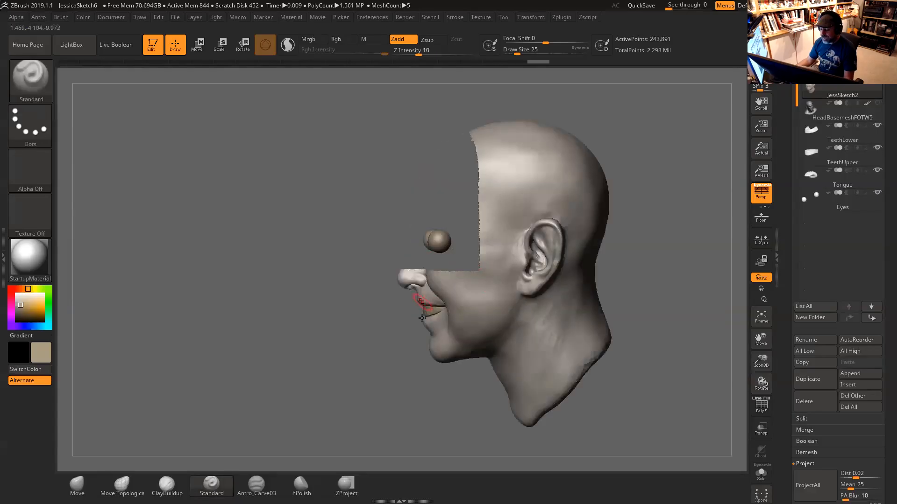
shift+drag(408, 376, 403, 373)
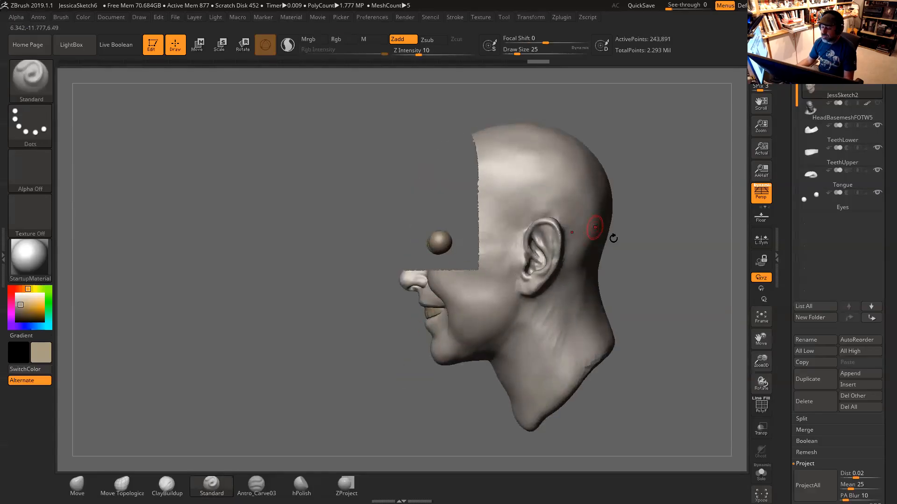
ctrl+shift+click(642, 235)
mouse_move(657, 240)
shift+mouse_down()
mouse_move(702, 241)
mouse_move(617, 239)
mouse_move(633, 228)
mouse_move(618, 222)
mouse_move(630, 229)
mouse_move(614, 230)
mouse_move(620, 224)
mouse_move(634, 264)
mouse_move(666, 271)
mouse_move(643, 272)
mouse_move(652, 277)
shift+mouse_up()
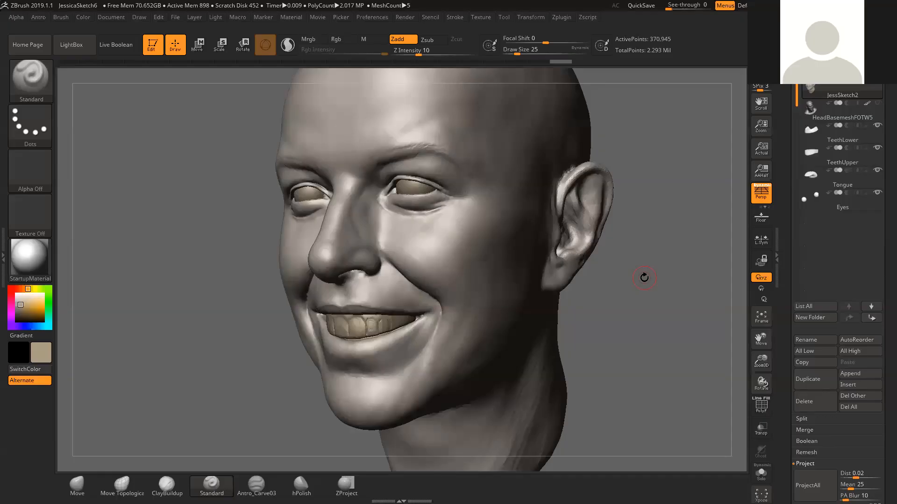
Set the draw size to 23 and switch to the ClayBuildup brush with Z intensity 9, facing the cheek.
drag(630, 288, 621, 292)
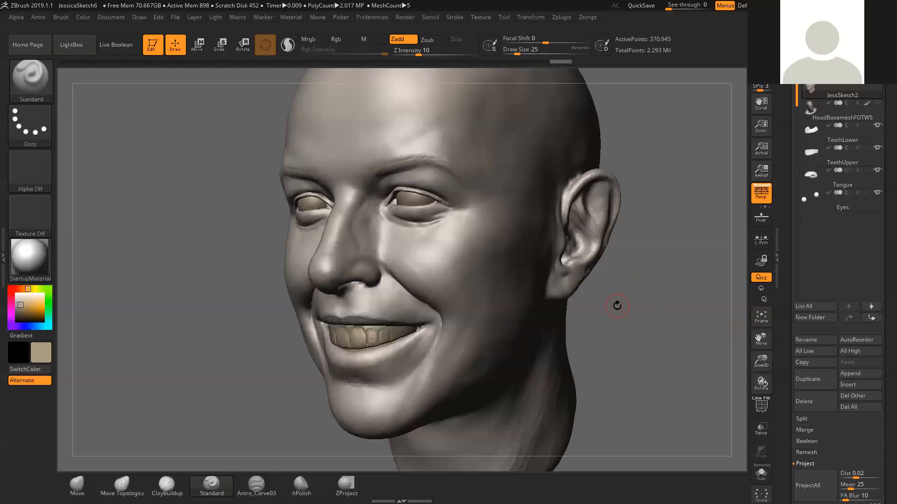
mouse_move(636, 266)
mouse_down()
mouse_move(632, 295)
mouse_move(643, 282)
mouse_up()
key(space)
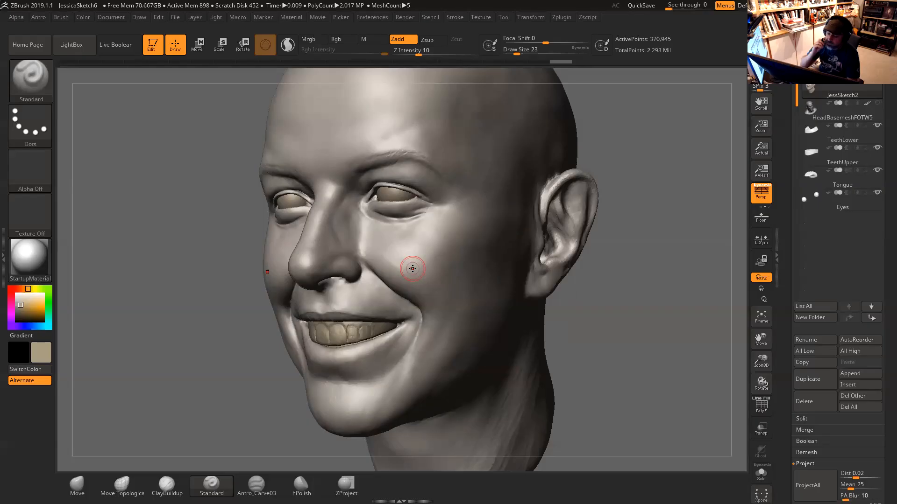
mouse_move(646, 266)
mouse_down()
mouse_move(659, 256)
mouse_move(663, 281)
mouse_move(645, 271)
mouse_up()
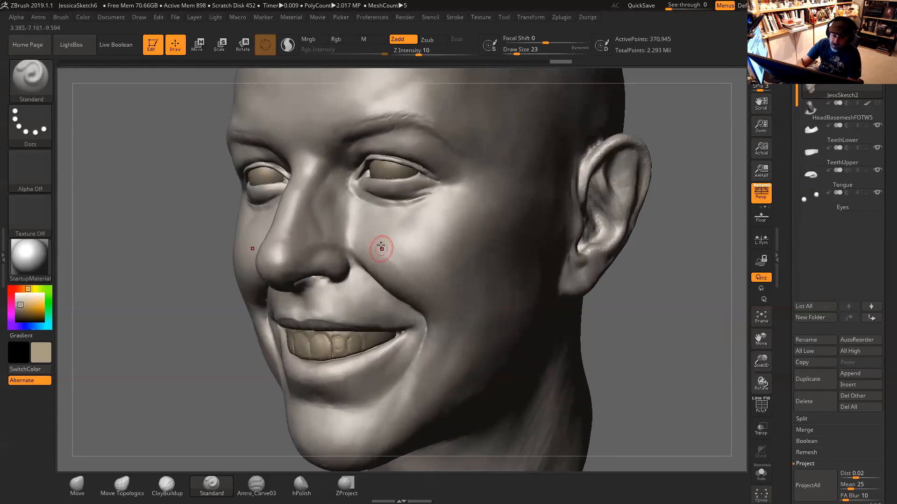
click(37, 87)
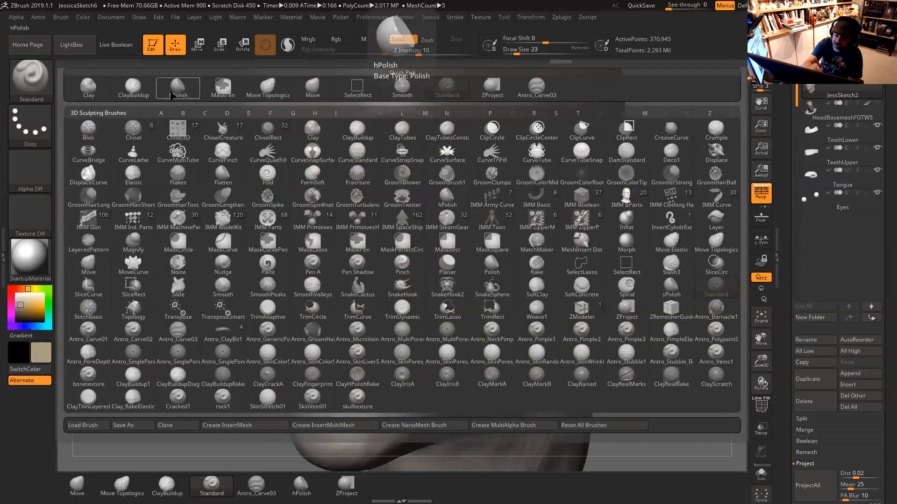
click(133, 86)
drag(673, 278, 594, 244)
click(422, 51)
text(9)
key(Return)
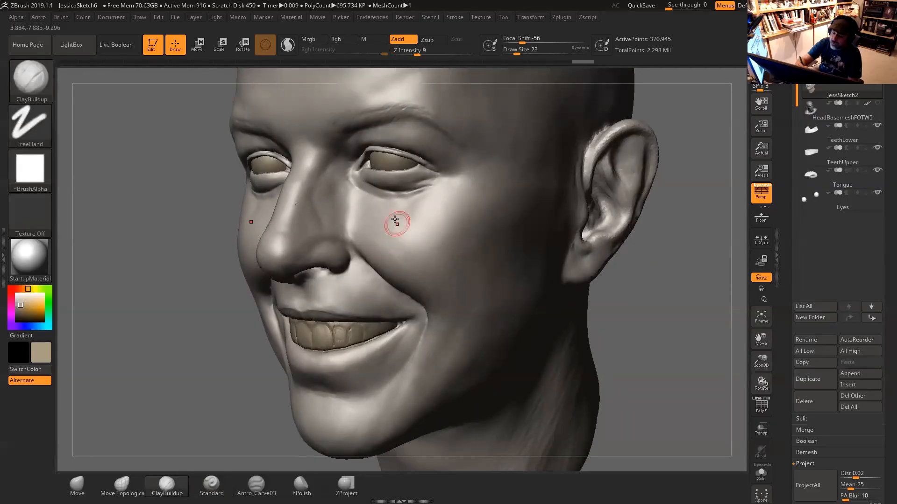
Adjust the ClayBuildup brush to draw size 39 and Z intensity 4.
key(space)
drag(402, 240, 407, 239)
drag(413, 52, 409, 52)
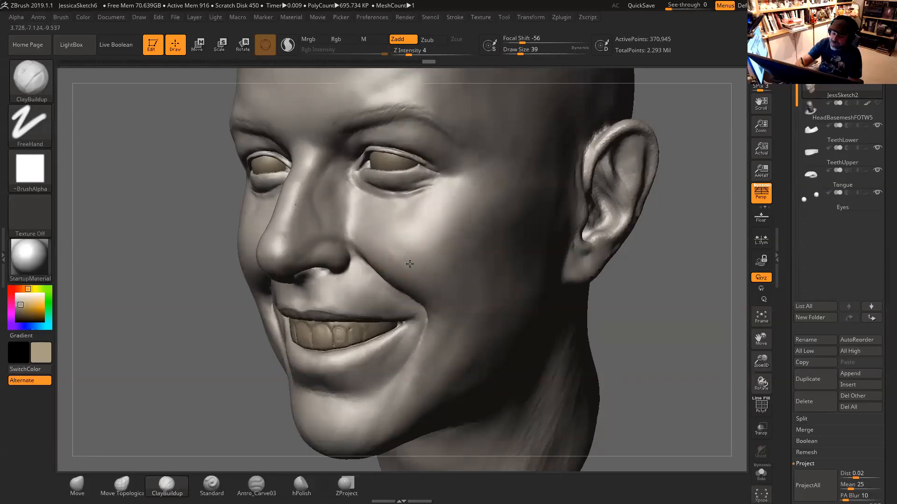
Set the ClayBuildup draw size to 25 for working on the cheek beside the nose.
key(space)
drag(405, 243, 399, 244)
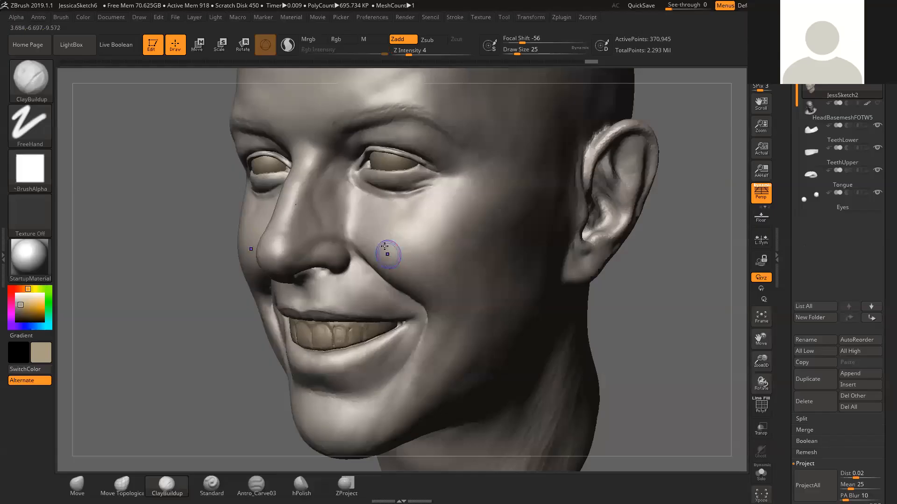
Examine the smiling head's cheek, nose and jaw forms from several three-quarter views, both at a distance and close up.
drag(624, 282, 599, 283)
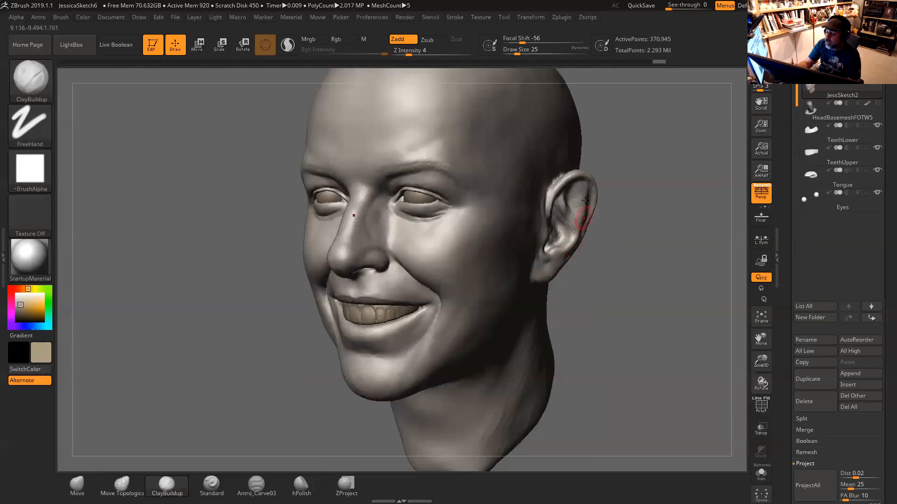
drag(622, 261, 647, 316)
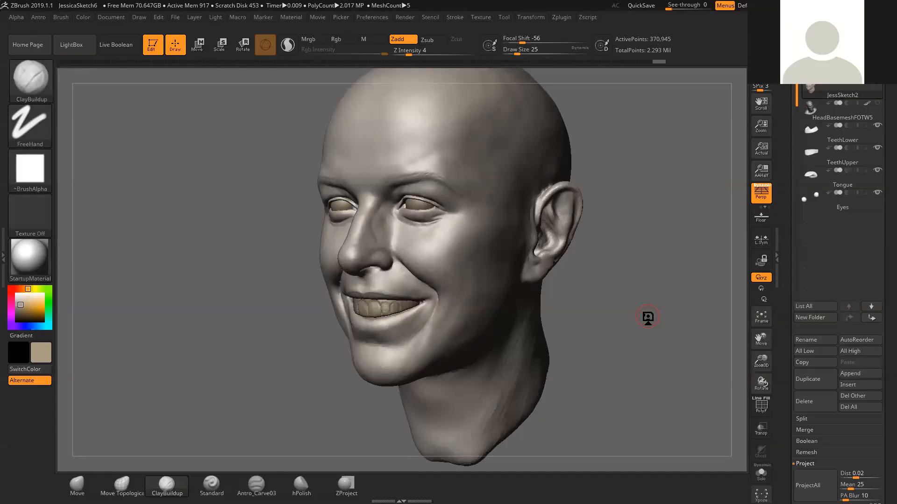
drag(653, 310, 663, 327)
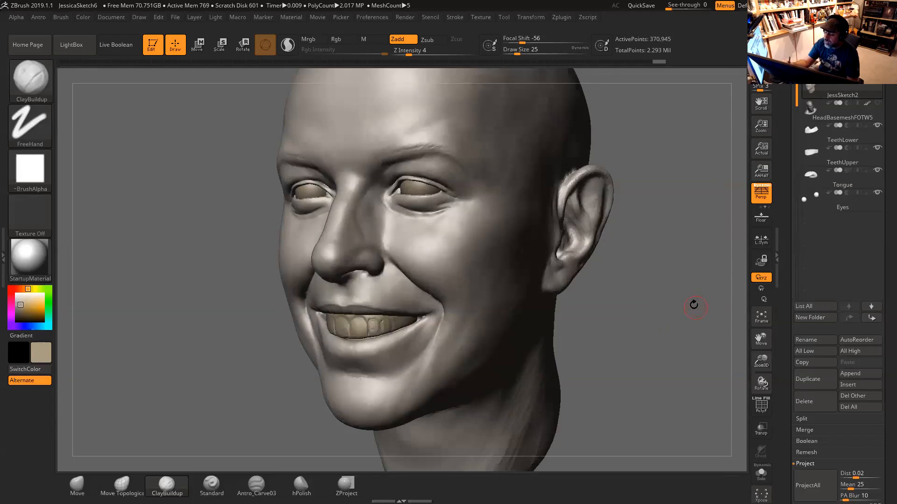
drag(692, 298, 677, 312)
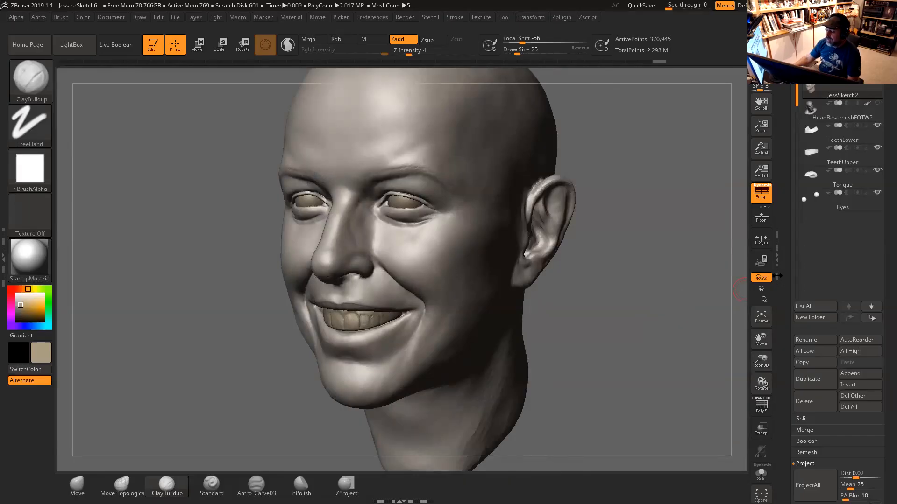
scroll(790, 300, down, 3)
drag(676, 273, 682, 252)
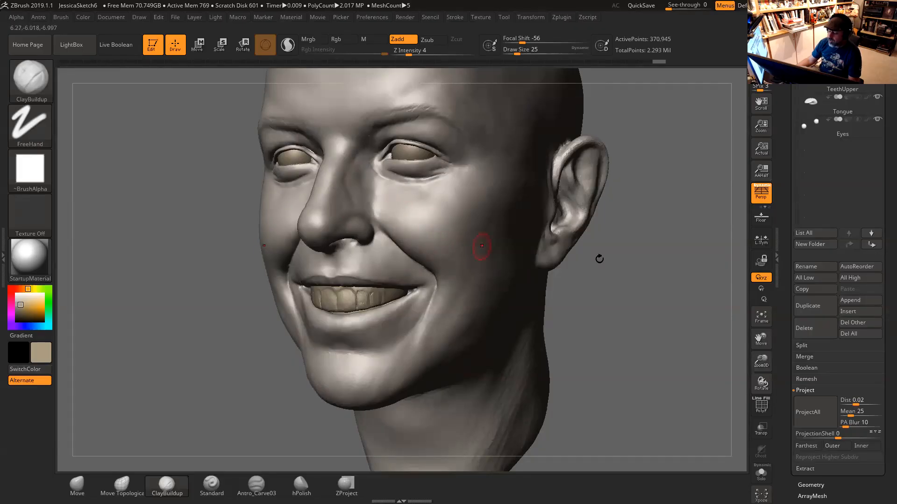
drag(673, 276, 679, 292)
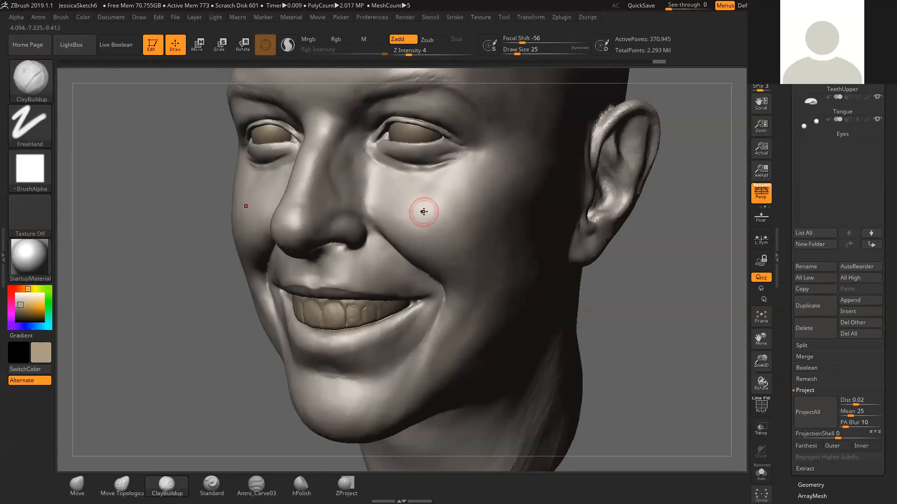
drag(640, 281, 611, 257)
Lower the ClayBuildup Z intensity to 2, set the draw size to 33, and build up the cheek beside the nose.
drag(409, 53, 402, 52)
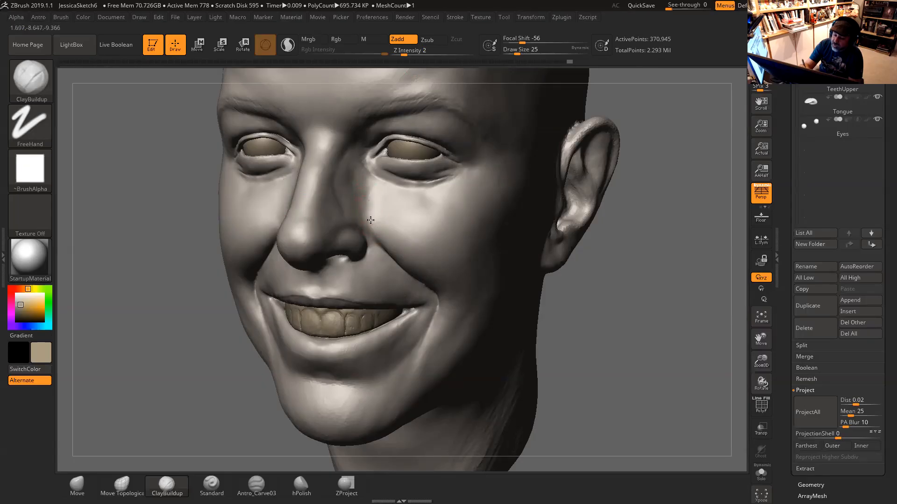
key(bracketright)
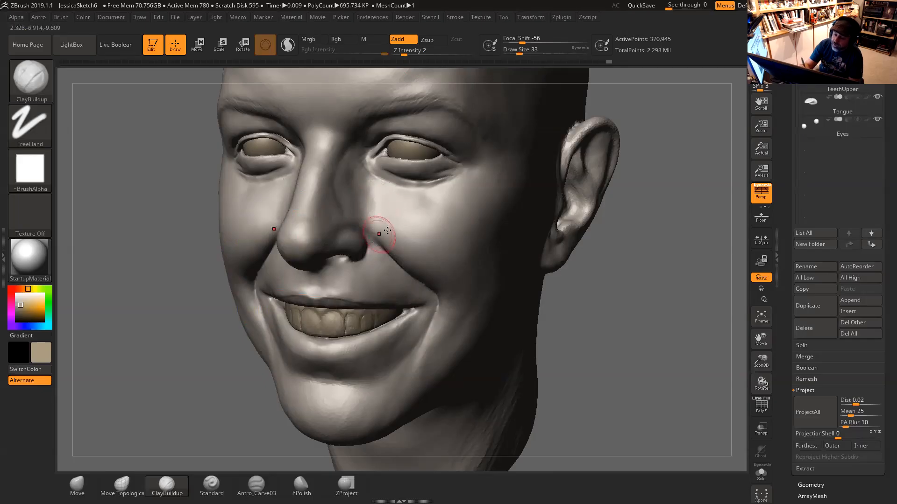
drag(614, 246, 662, 244)
mouse_move(381, 200)
mouse_down()
mouse_move(379, 228)
mouse_move(397, 228)
mouse_up()
drag(692, 254, 424, 201)
Set the draw size to 27, refine the inner cheek below the eye, and check the face from the side.
key(space)
drag(326, 187, 323, 187)
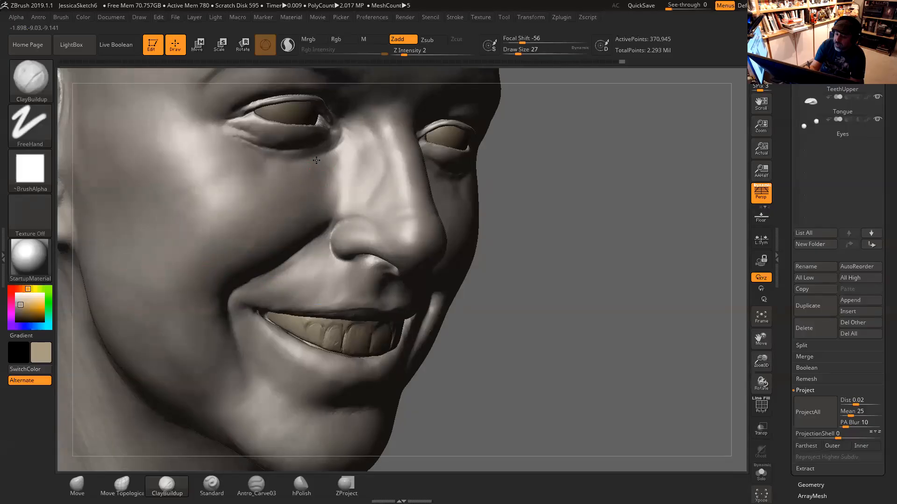
drag(532, 194, 567, 215)
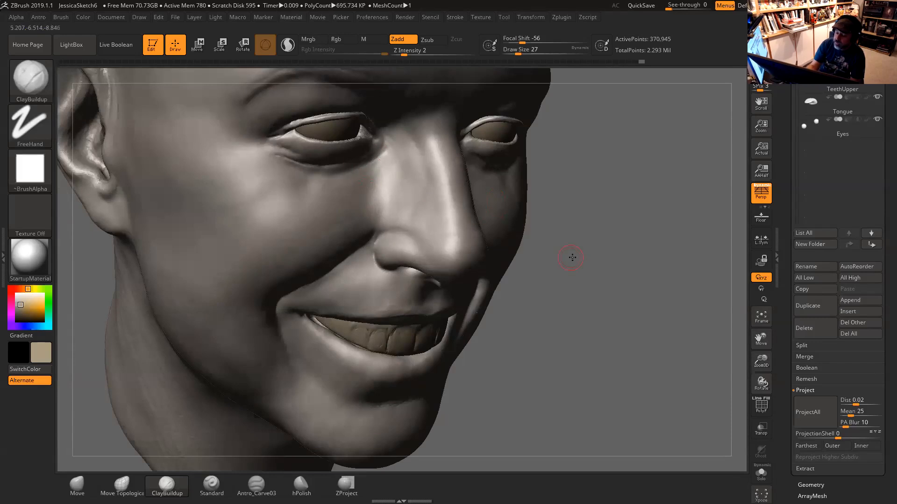
drag(570, 256, 531, 227)
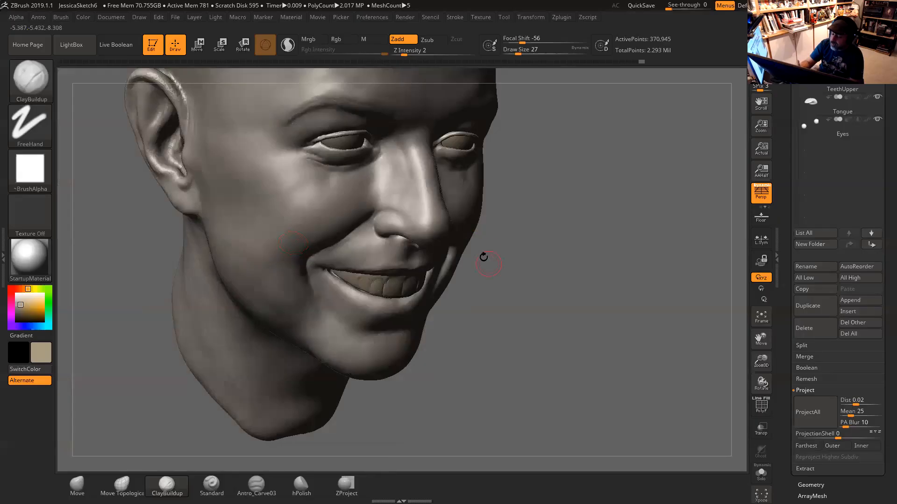
drag(507, 310, 362, 297)
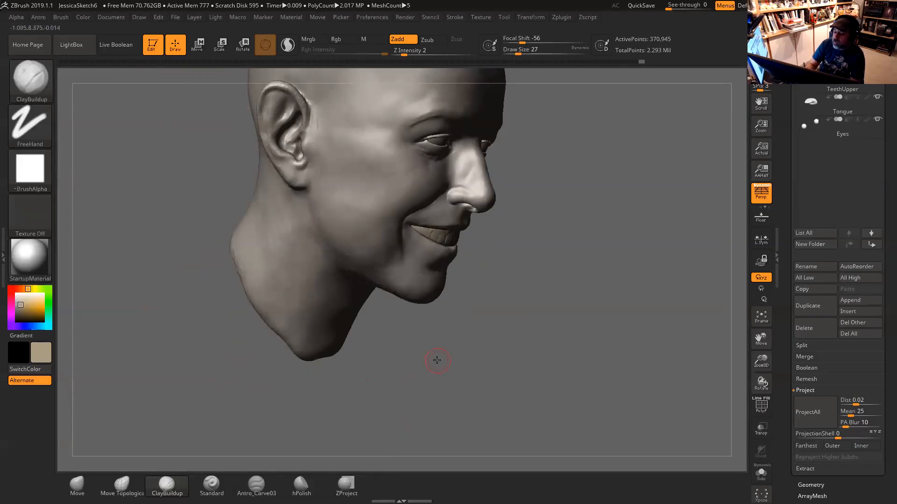
drag(436, 362, 424, 359)
mouse_move(537, 322)
mouse_down()
mouse_move(436, 314)
mouse_move(590, 266)
mouse_move(616, 270)
mouse_move(648, 253)
mouse_up()
Set the draw size to 23 and softly build up the upper cheek below the eye.
key(space)
drag(469, 194, 464, 199)
alt+drag(653, 201, 671, 234)
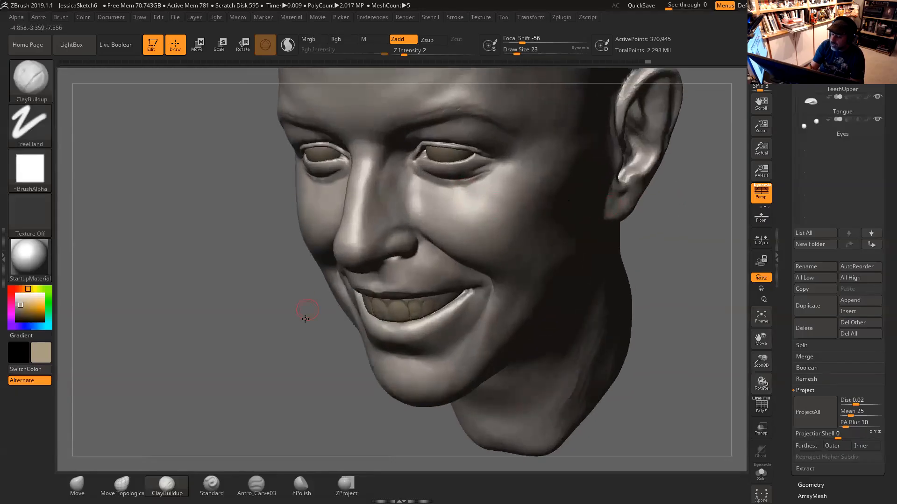
drag(305, 319, 306, 341)
mouse_move(475, 193)
mouse_down()
mouse_move(457, 213)
mouse_move(477, 203)
mouse_move(461, 208)
mouse_up()
Reduce the draw size to 14 and refine the transition from the lower eyelid into the cheek, viewed from above.
mouse_move(696, 196)
mouse_down()
mouse_move(705, 180)
mouse_move(667, 218)
mouse_move(644, 213)
mouse_up()
key([)
drag(446, 220, 447, 234)
drag(629, 228, 605, 249)
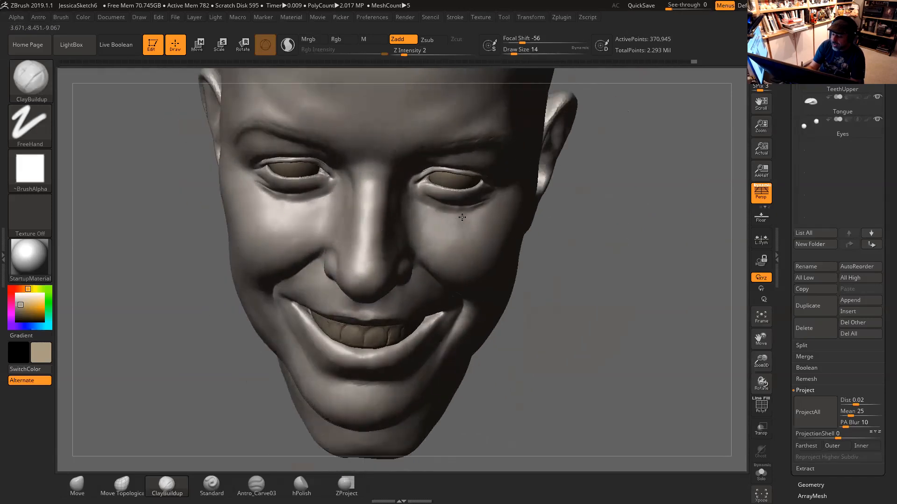
drag(456, 215, 470, 213)
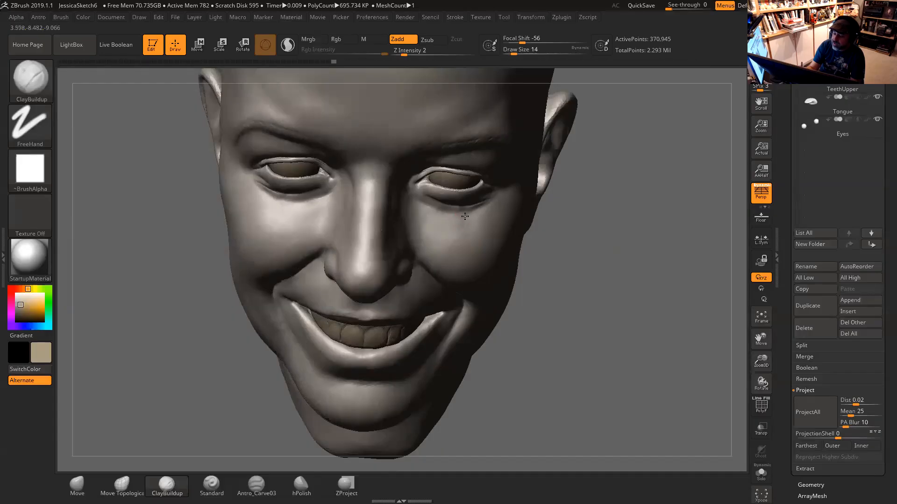
Set the draw size to 25 and build up the cheekbone and the area beside the outer eye corner.
key(space)
click(500, 207)
mouse_move(596, 210)
mouse_down()
mouse_move(622, 210)
mouse_move(631, 226)
mouse_move(472, 226)
mouse_up()
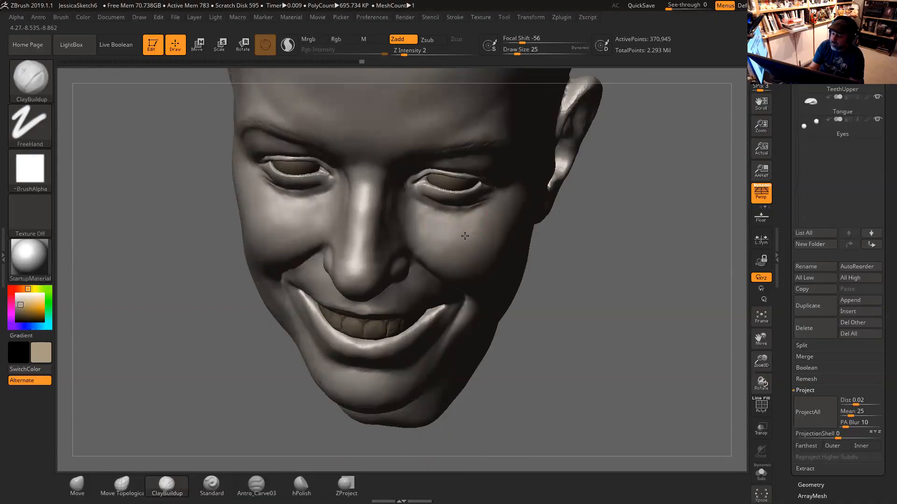
mouse_move(499, 205)
right_down()
mouse_move(586, 215)
mouse_move(637, 240)
mouse_move(574, 234)
right_up()
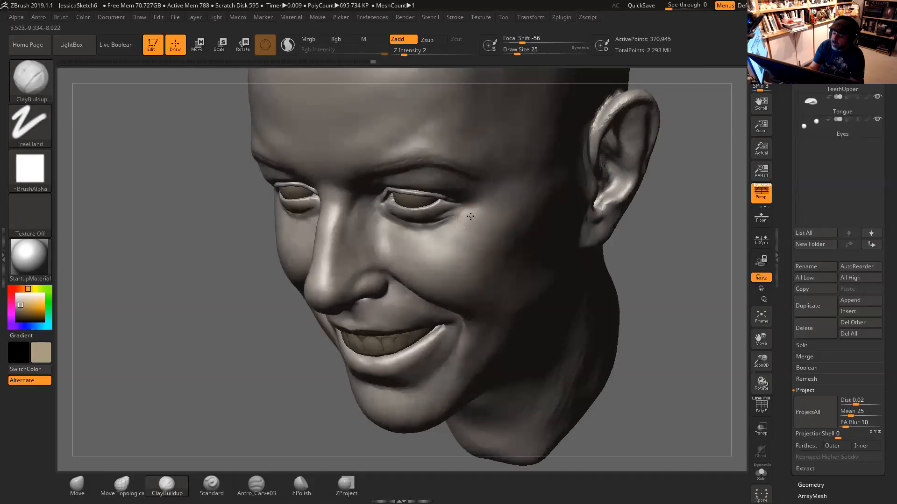
mouse_move(663, 214)
right_down()
mouse_move(660, 206)
mouse_move(447, 236)
right_up()
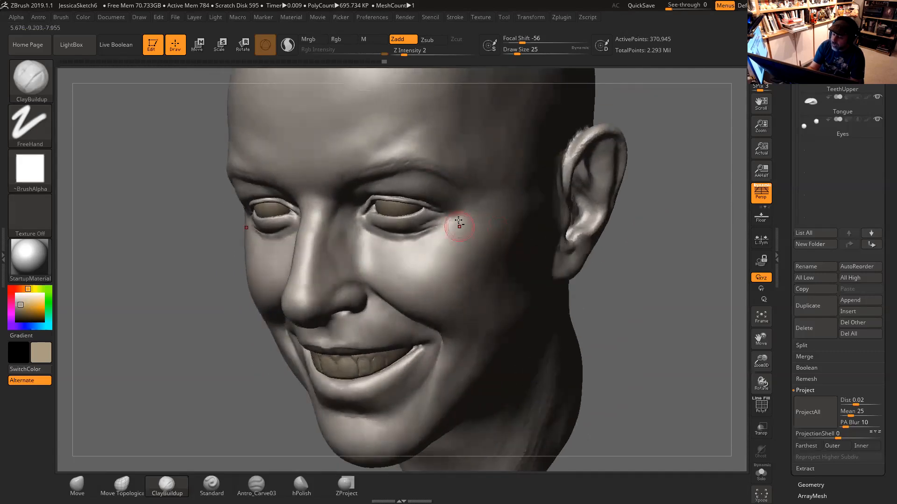
drag(457, 213, 454, 206)
Build up the upper eyelid area between the eyebrow and the eye, working from both sides of the face.
drag(655, 185, 691, 161)
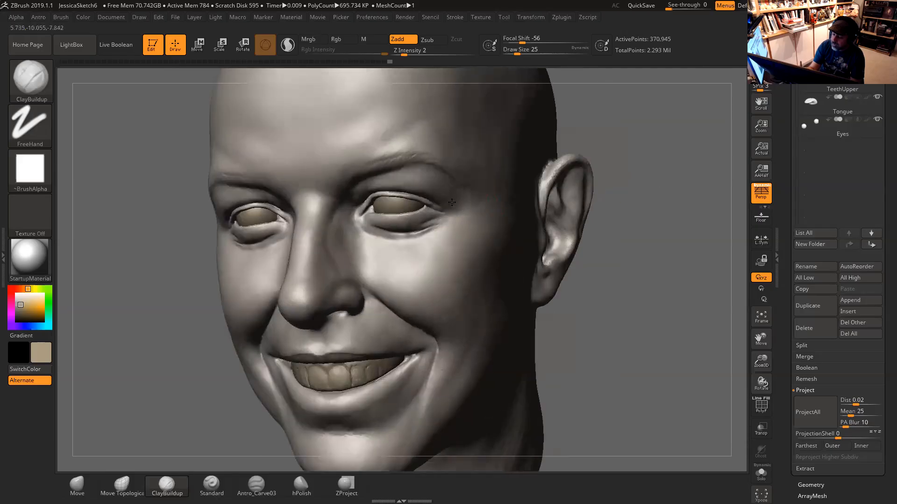
drag(624, 168, 628, 144)
drag(574, 236, 604, 243)
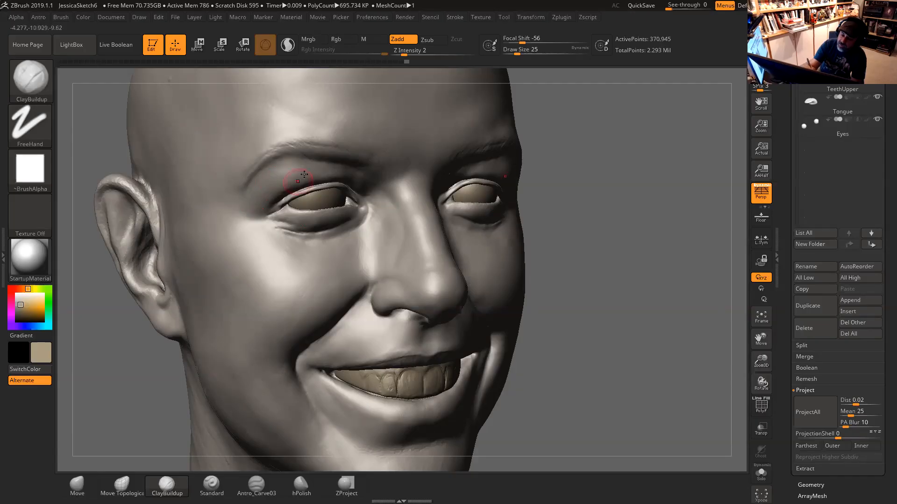
mouse_move(322, 170)
mouse_down()
mouse_move(305, 177)
mouse_move(307, 168)
mouse_move(324, 172)
mouse_move(315, 164)
mouse_up()
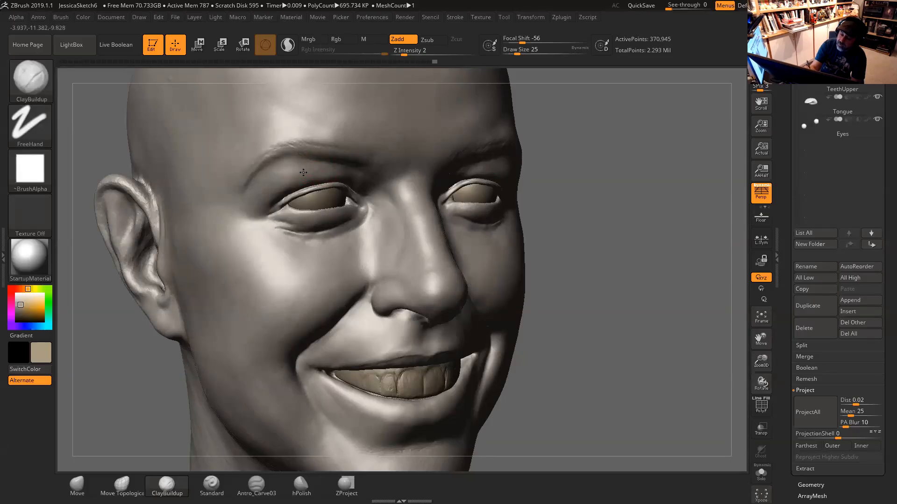
drag(590, 192, 421, 185)
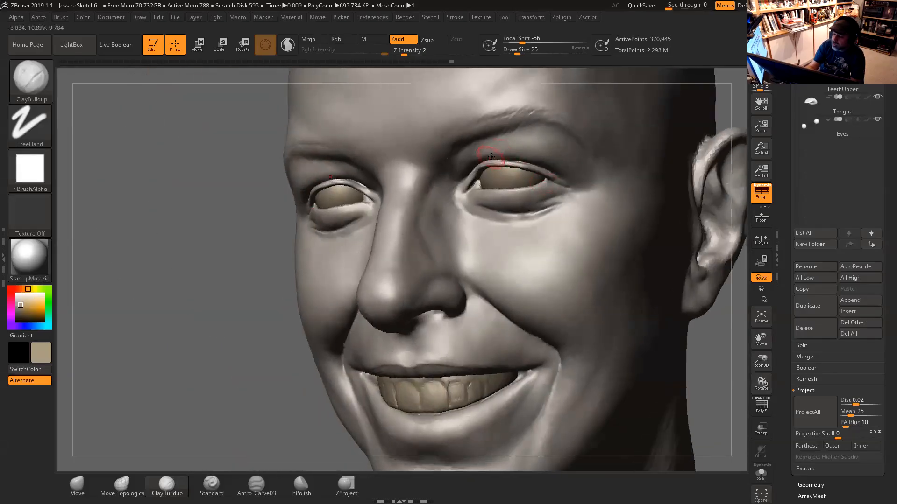
mouse_move(487, 151)
mouse_down()
mouse_move(477, 152)
mouse_move(501, 153)
mouse_up()
Set the draw size to 22 and smooth the area between the eyebrow and upper eyelid.
alt+drag(210, 303, 111, 325)
mouse_move(721, 180)
mouse_down()
mouse_move(619, 196)
mouse_move(672, 202)
mouse_move(683, 222)
mouse_up()
key(space)
key(shift)
mouse_move(357, 154)
shift+mouse_down()
mouse_move(384, 168)
mouse_move(425, 160)
shift+mouse_up()
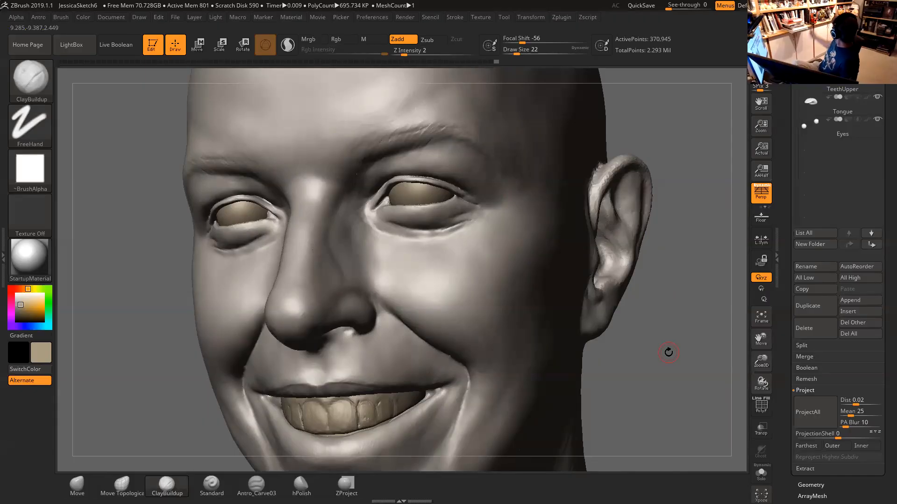
Set the draw size to 37 and fill out the form between the eyebrow's outer end and the eye corner.
mouse_move(664, 296)
mouse_down()
mouse_move(671, 321)
mouse_move(660, 322)
mouse_move(666, 307)
mouse_up()
key(space)
drag(465, 176, 471, 177)
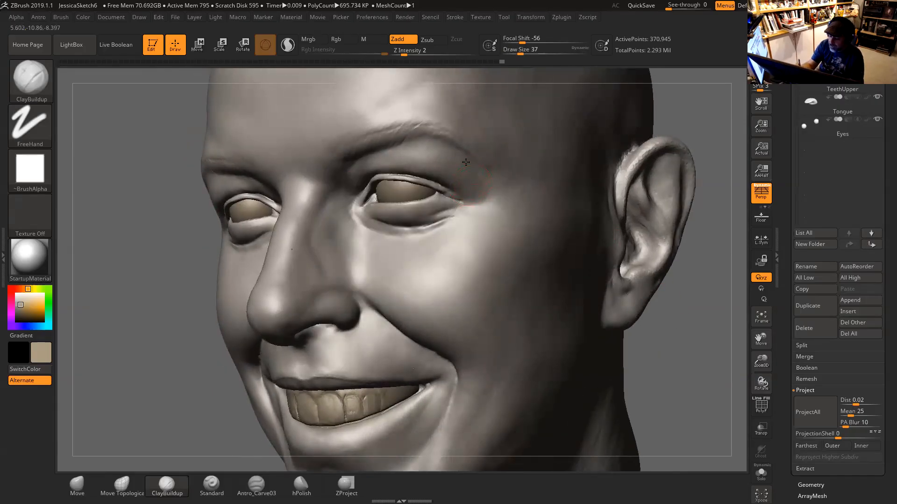
mouse_move(698, 220)
mouse_down()
mouse_move(649, 238)
mouse_move(704, 240)
mouse_up()
key(space)
drag(236, 146, 243, 146)
mouse_move(597, 212)
alt+mouse_down()
mouse_move(663, 262)
mouse_move(645, 244)
alt+mouse_up()
key(space)
drag(371, 201, 364, 201)
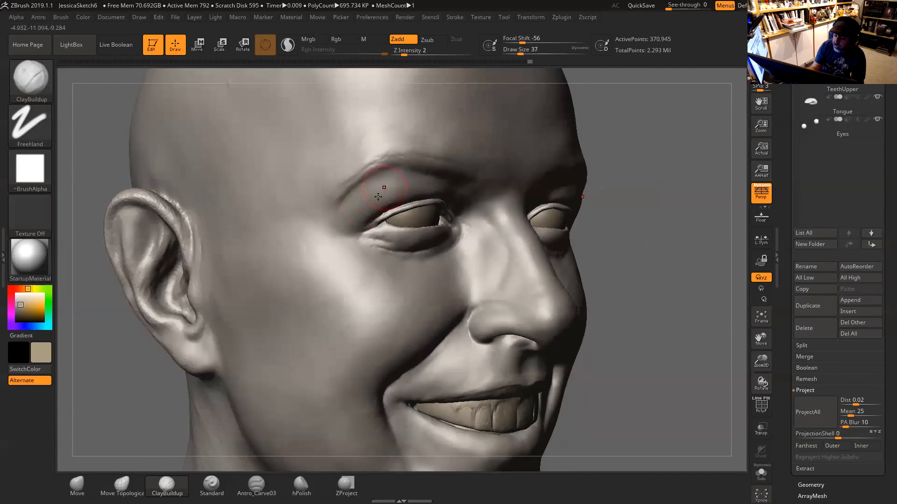
Reduce the draw size to 27 and build up the outer half of the upper eyelid below the eyebrow.
drag(621, 180, 661, 182)
key(space)
drag(419, 191, 415, 191)
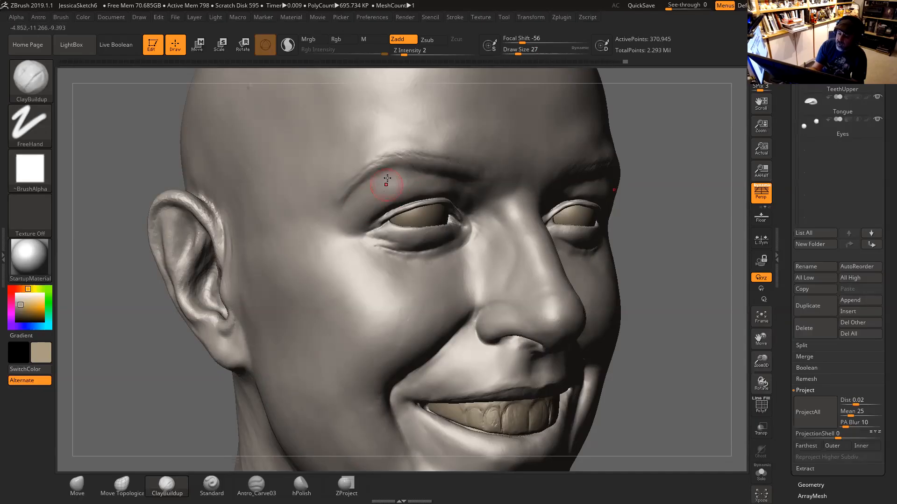
alt+drag(636, 182, 630, 188)
drag(391, 188, 377, 197)
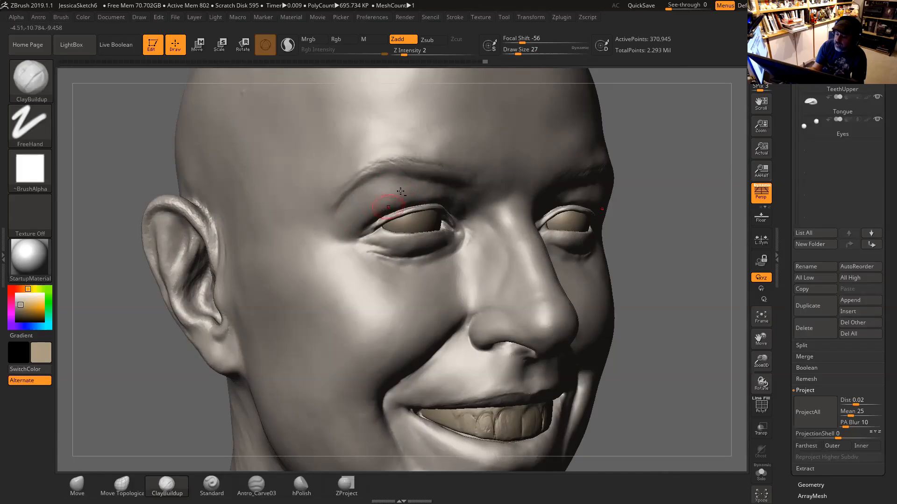
Add soft clay strokes above the inner eye corner and along the outer fold of the upper eyelid.
drag(629, 179, 410, 184)
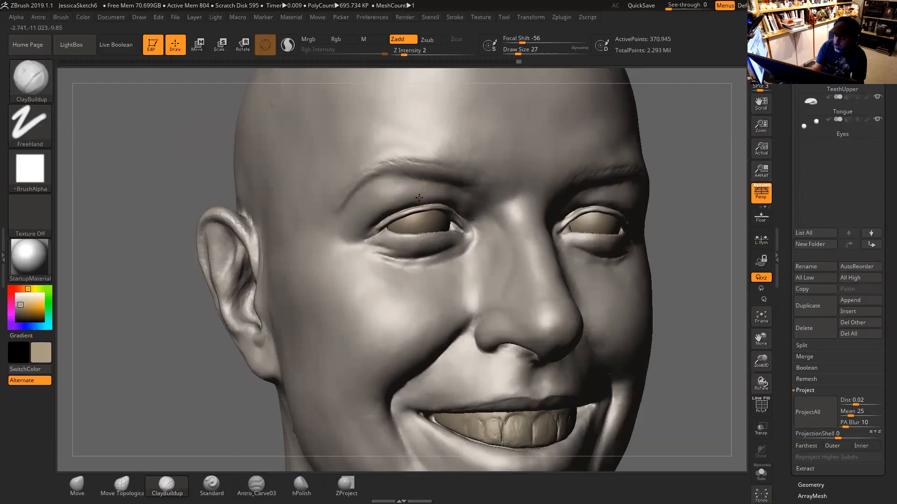
drag(436, 194, 451, 202)
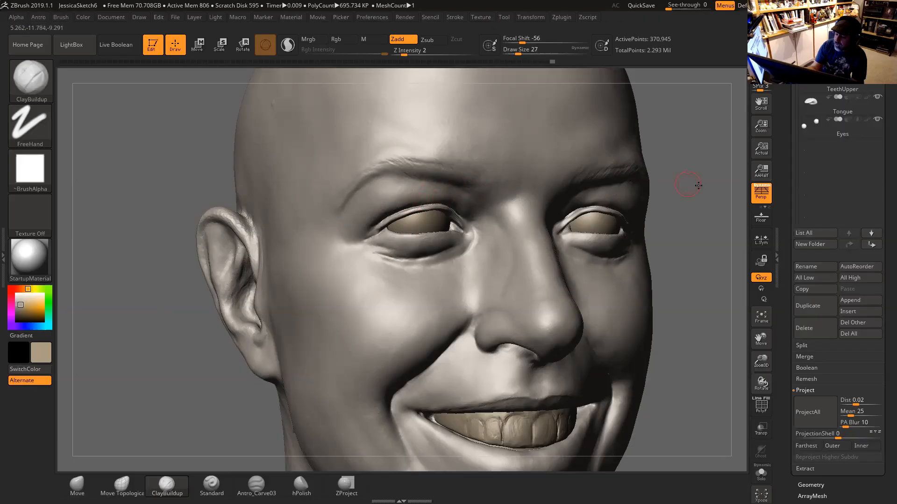
drag(698, 187, 468, 190)
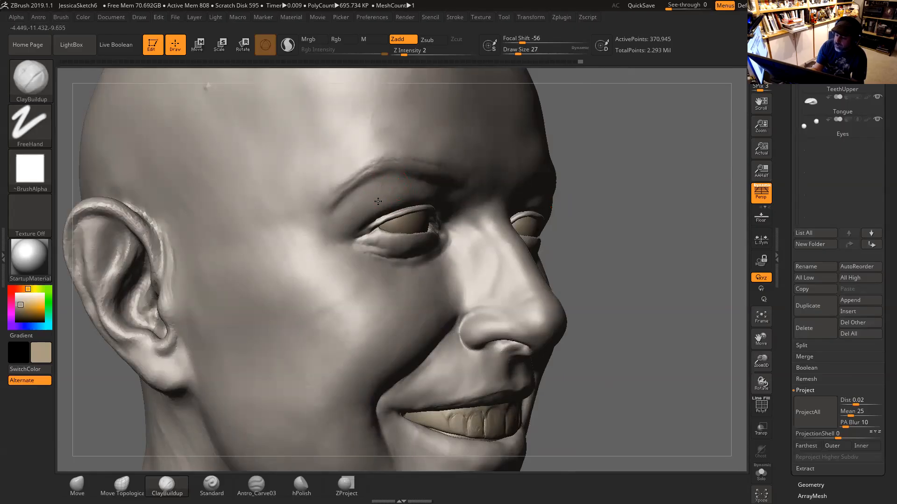
mouse_move(339, 212)
mouse_down()
mouse_move(355, 195)
mouse_move(366, 212)
mouse_up()
Set the draw size to 23 and refine the inner part of the upper eyelid beneath the eyebrow.
mouse_move(614, 200)
mouse_down()
mouse_move(626, 203)
mouse_move(524, 190)
mouse_up()
key(space)
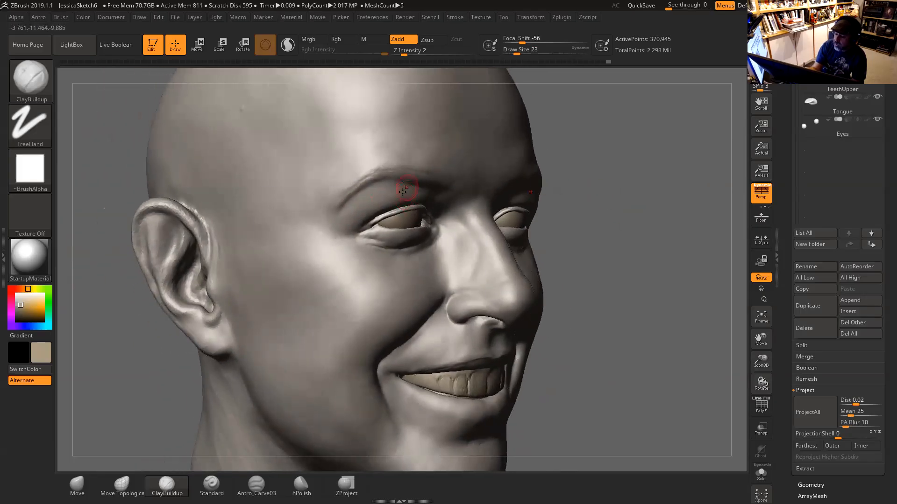
drag(409, 200, 419, 191)
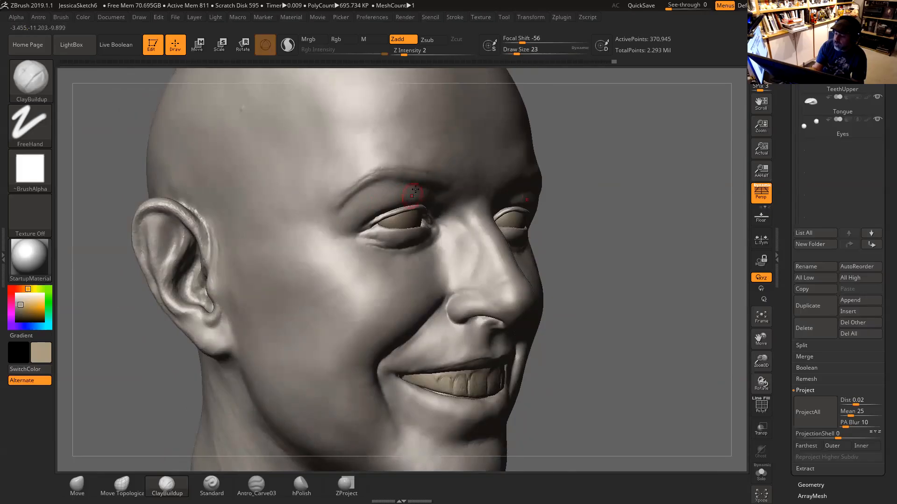
mouse_move(575, 164)
mouse_down()
mouse_move(401, 201)
mouse_move(416, 197)
mouse_up()
drag(589, 164, 521, 161)
Reduce the draw size to 14, refine the crease just above the upper eyelid, and face the opposite eye.
key(space)
drag(410, 207, 415, 201)
key(space)
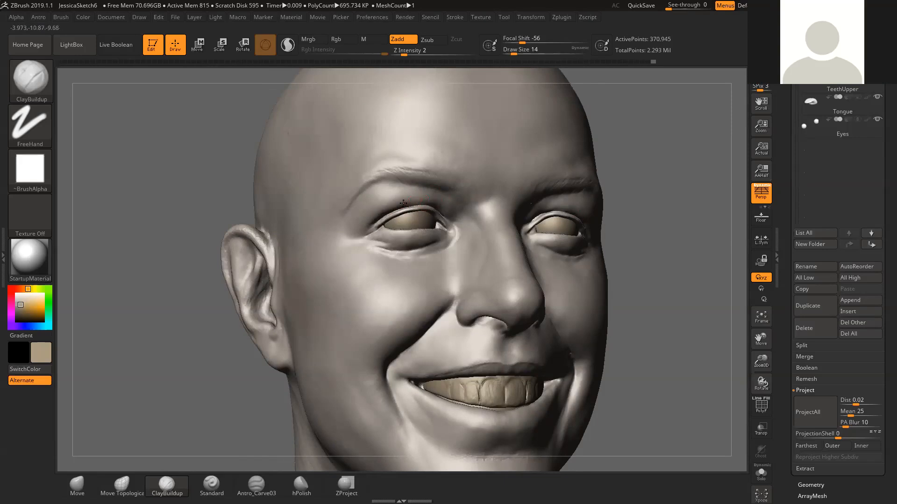
drag(651, 185, 577, 196)
alt+drag(358, 262, 224, 238)
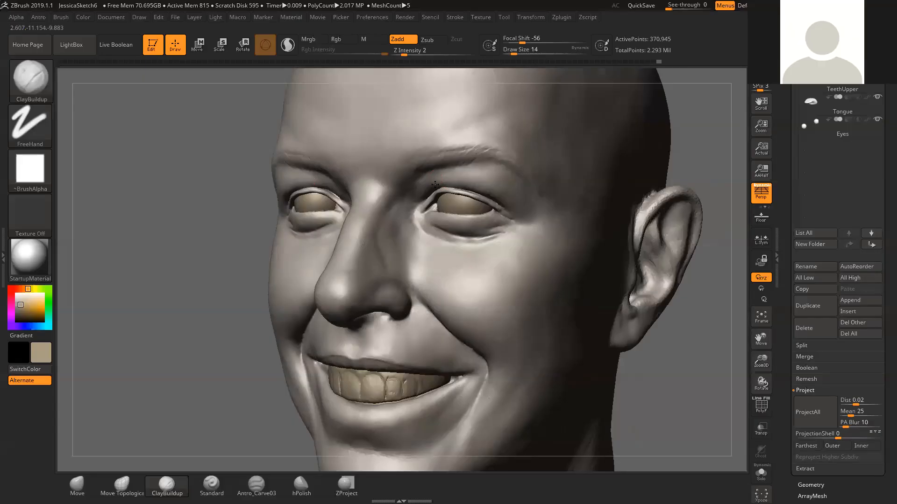
Examine the eyelid and cheek forms from front and three-quarter views.
drag(701, 136, 463, 177)
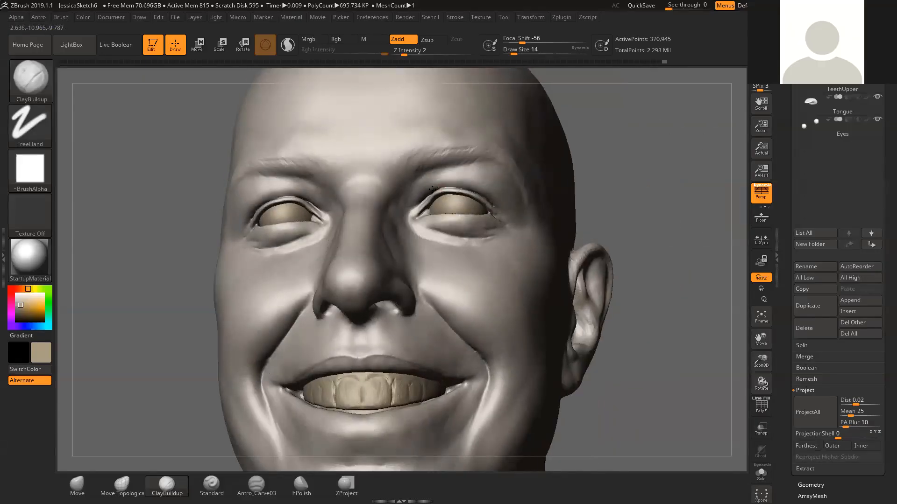
drag(626, 184, 670, 244)
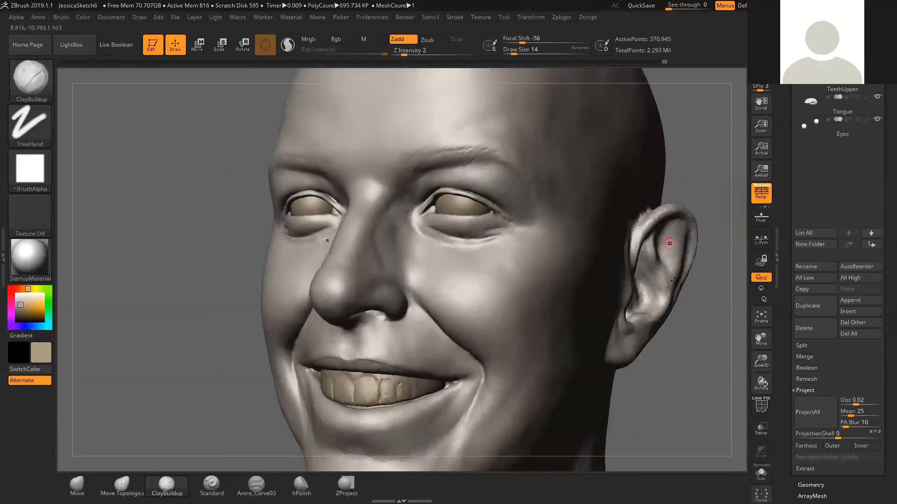
drag(685, 358, 676, 348)
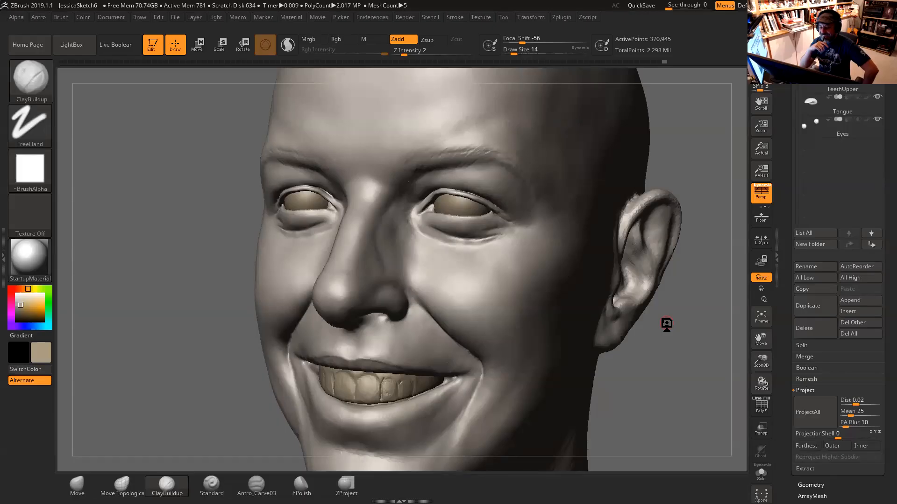
mouse_move(680, 158)
mouse_down()
mouse_move(690, 160)
mouse_move(674, 148)
mouse_move(677, 157)
mouse_up()
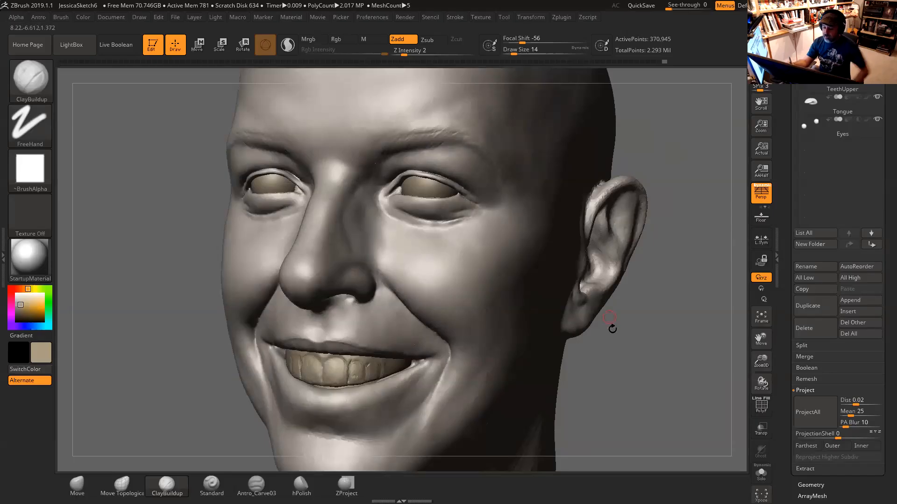
drag(632, 370, 630, 350)
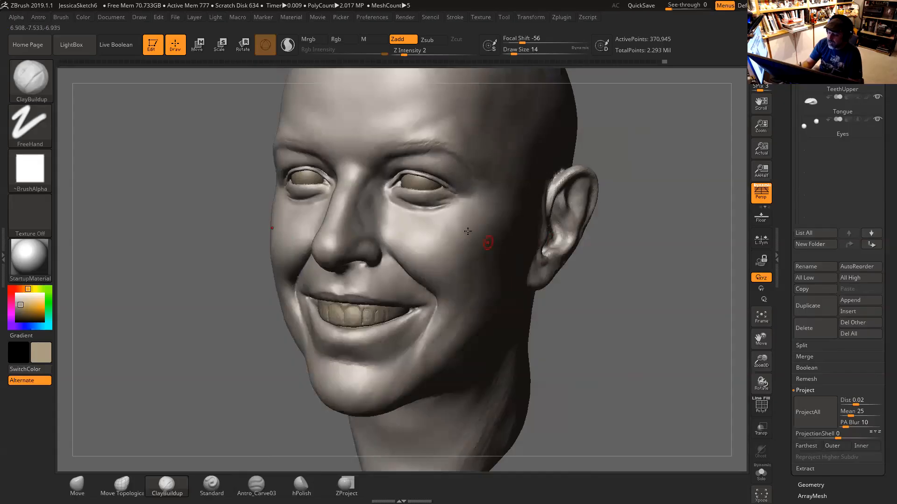
alt+drag(654, 263, 655, 279)
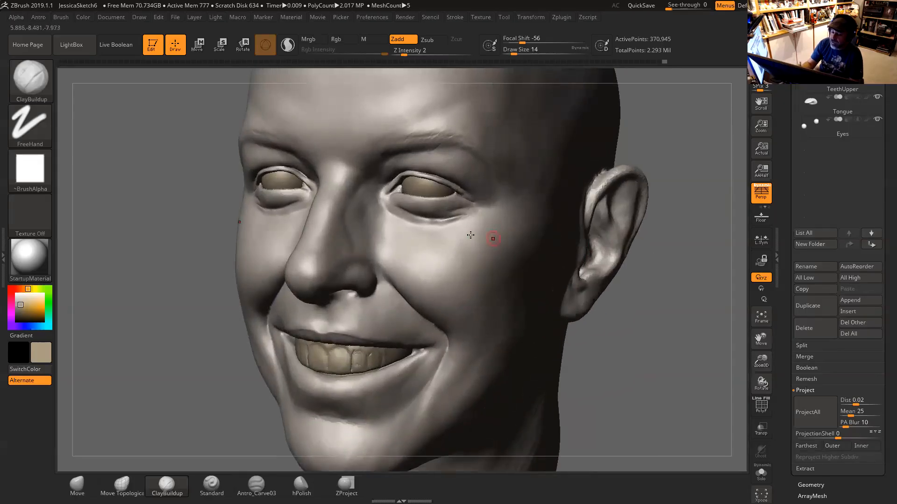
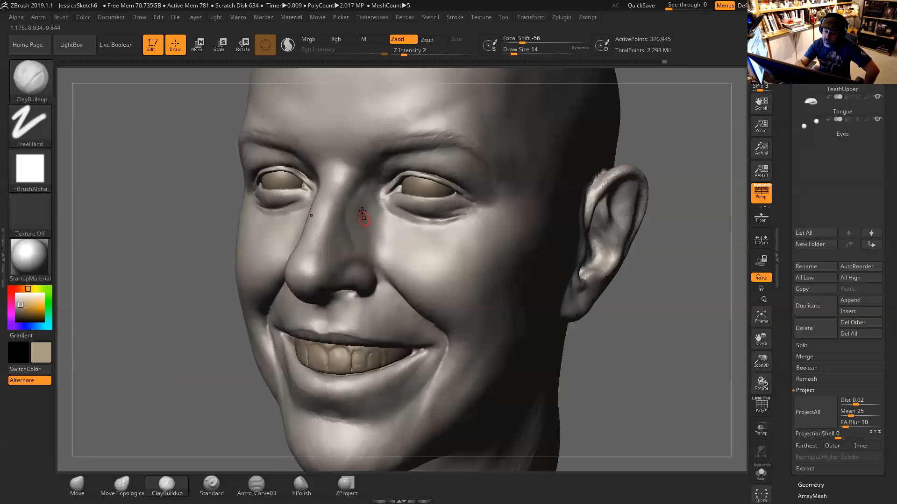
Add soft clay strokes around the nose tip and its side, raising the draw size to 20.
drag(654, 284, 380, 252)
mouse_move(312, 274)
mouse_down()
mouse_move(304, 274)
mouse_move(351, 275)
mouse_up()
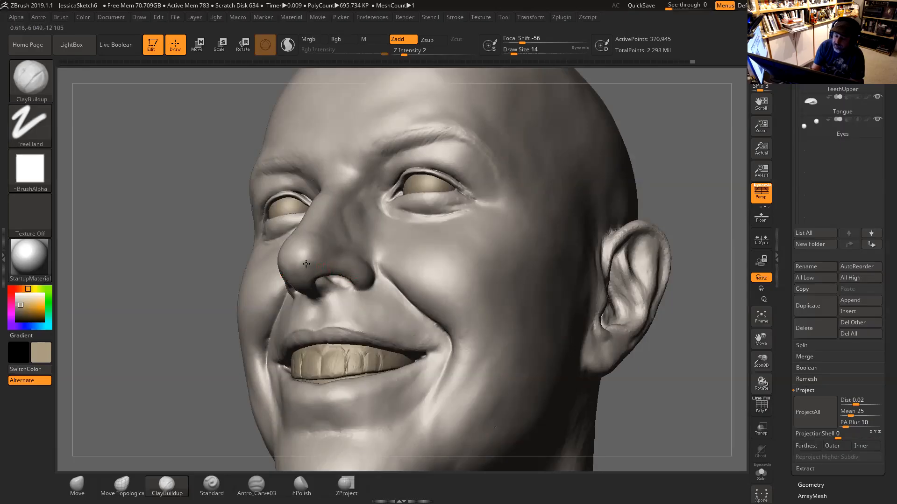
drag(328, 275, 345, 272)
drag(645, 163, 670, 156)
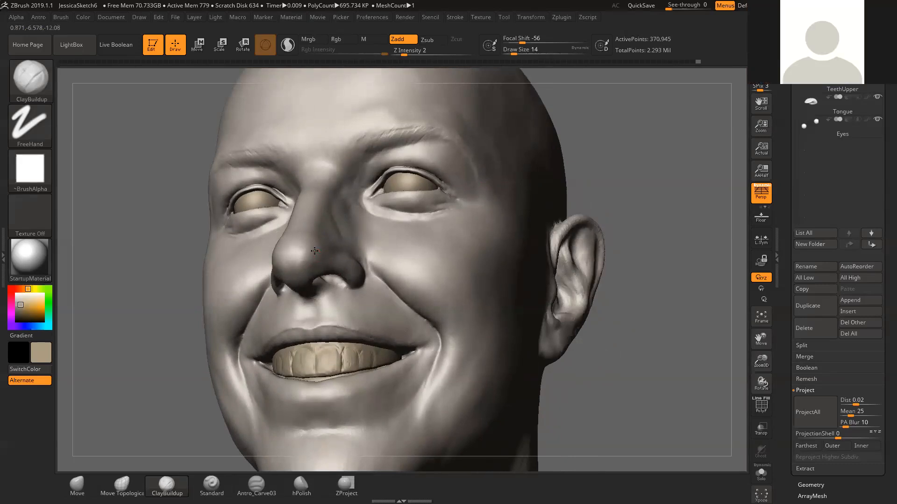
drag(616, 181, 396, 226)
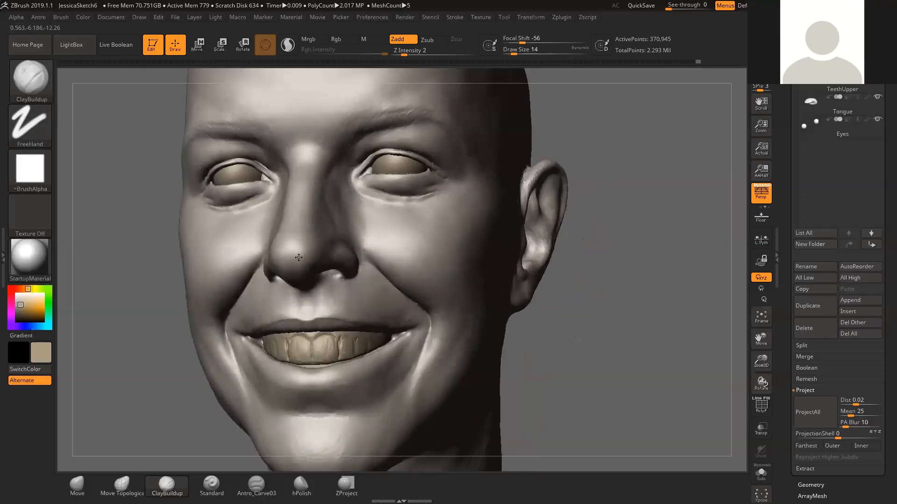
drag(493, 188, 363, 239)
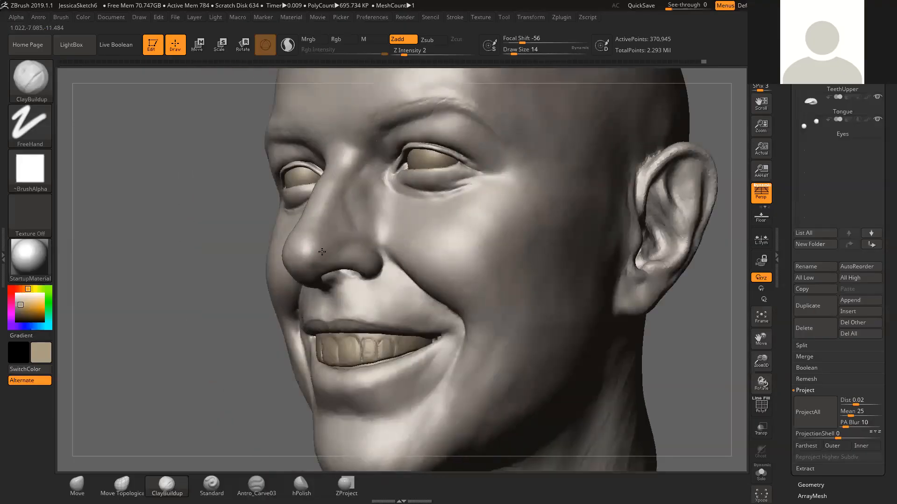
key(bracketright)
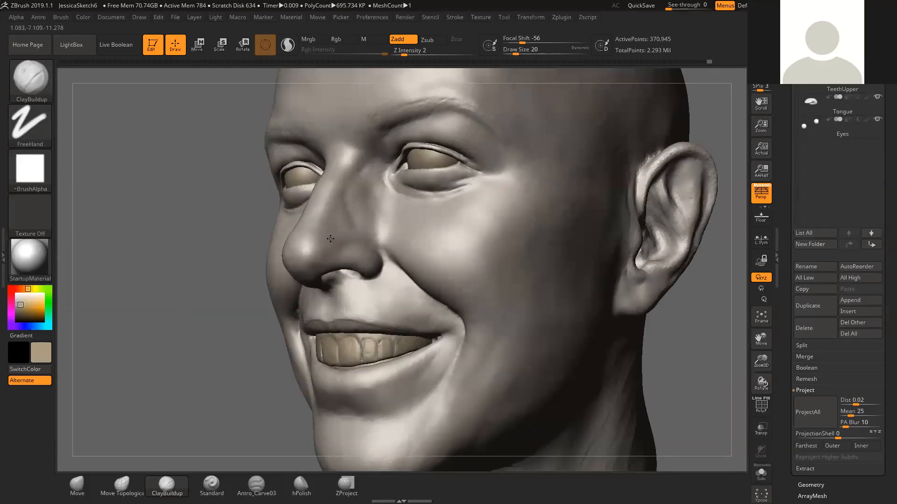
drag(255, 311, 322, 250)
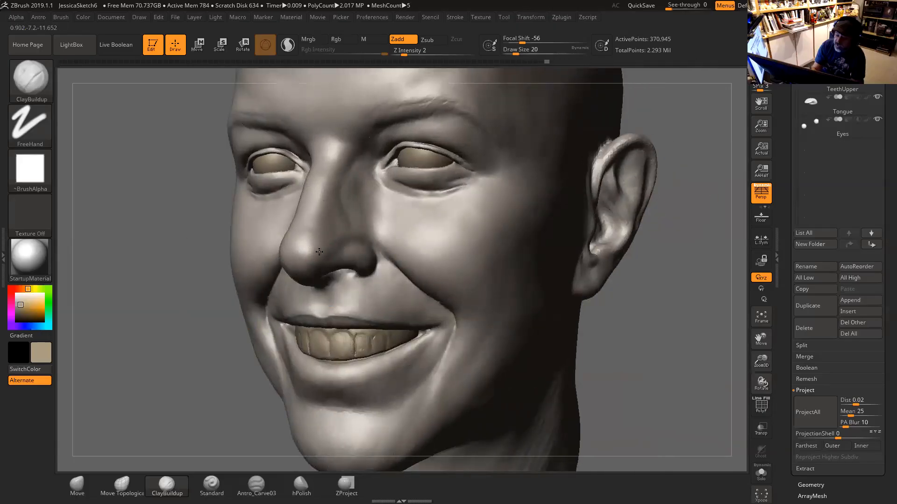
Examine the whole face and head shape from the front and three-quarter sides.
drag(636, 287, 626, 274)
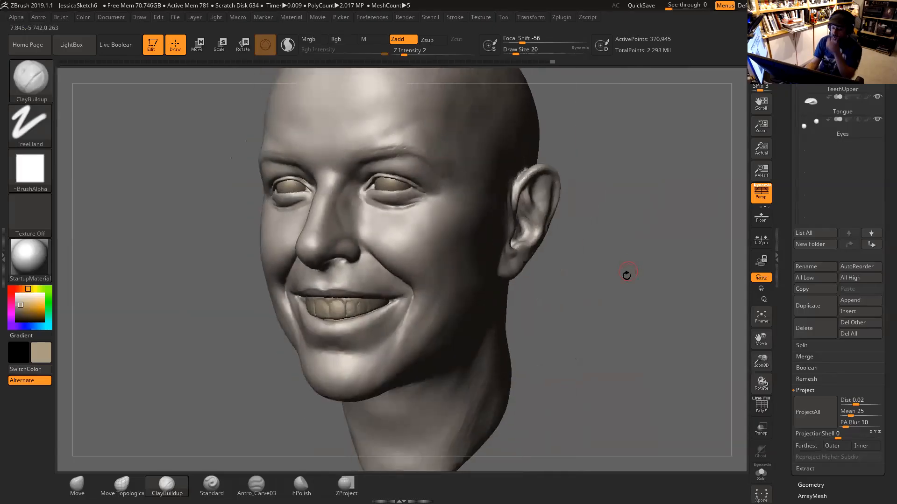
drag(586, 298, 631, 325)
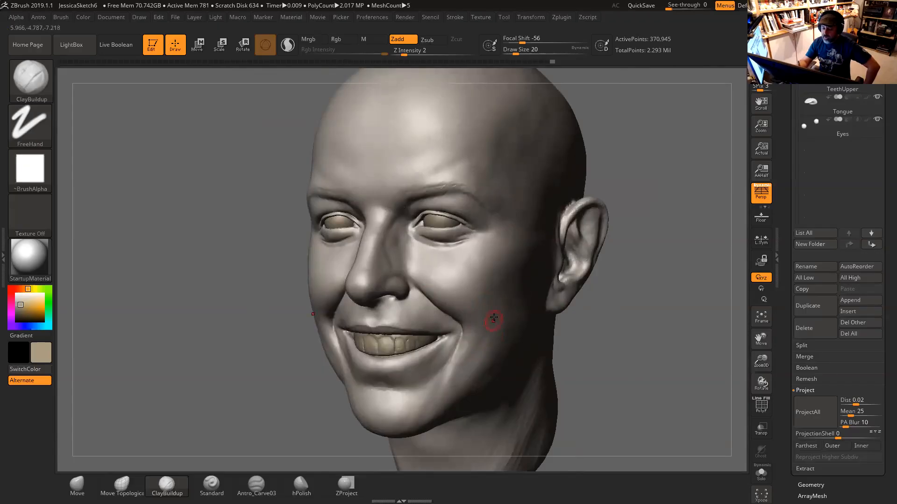
drag(592, 298, 665, 293)
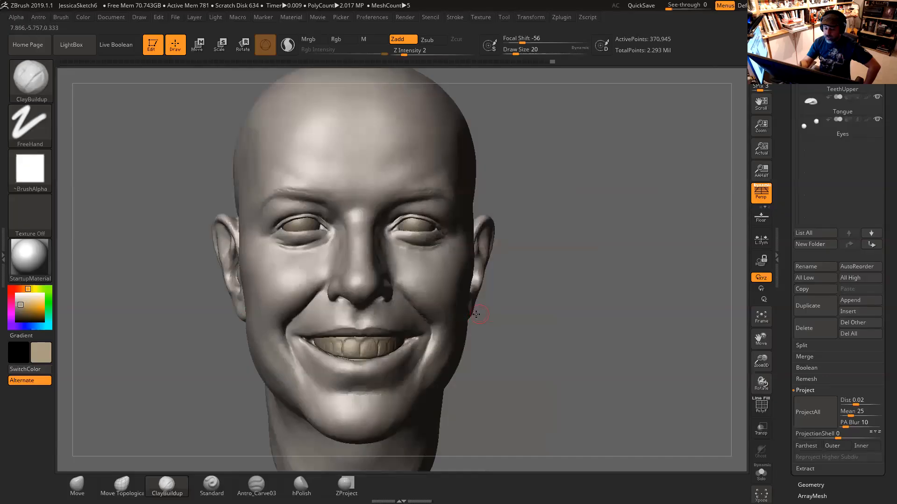
mouse_move(550, 310)
mouse_down()
mouse_move(485, 294)
mouse_move(632, 302)
mouse_move(625, 290)
mouse_move(650, 300)
mouse_move(565, 309)
mouse_up()
alt+drag(627, 275, 609, 258)
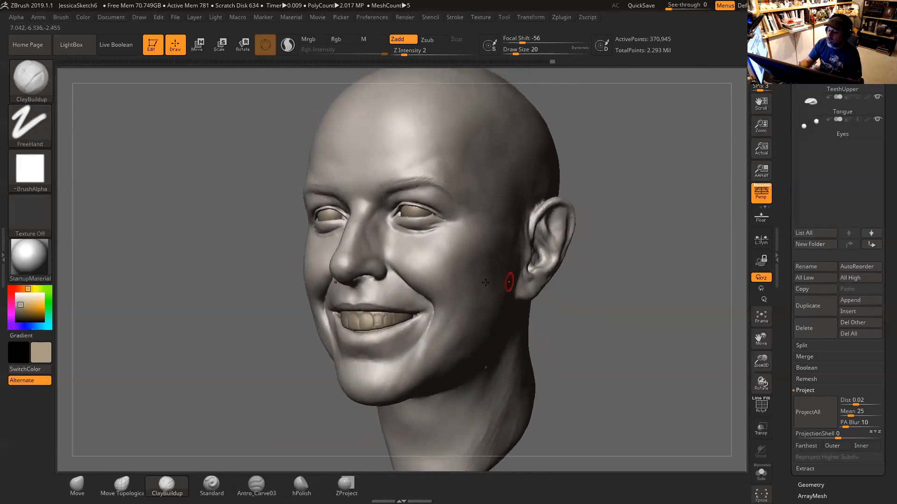
mouse_move(593, 317)
mouse_down()
mouse_move(568, 302)
mouse_move(582, 290)
mouse_move(558, 320)
mouse_move(530, 323)
mouse_move(526, 310)
mouse_move(601, 299)
mouse_move(532, 265)
mouse_move(563, 278)
mouse_move(547, 289)
mouse_up()
Switch to the Move brush and show the hidden neck-and-shoulders base mesh together with the head.
click(39, 81)
click(313, 91)
key(space)
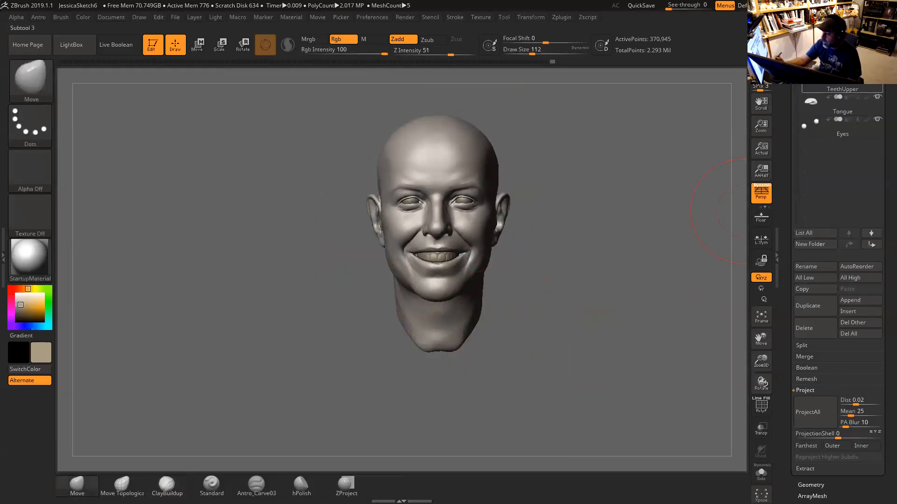
click(878, 29)
Check the head's proportions against the neck and shoulders from several angles.
mouse_move(609, 260)
mouse_down()
mouse_move(601, 262)
mouse_move(644, 256)
mouse_move(621, 262)
mouse_move(618, 278)
mouse_move(600, 271)
mouse_move(626, 266)
mouse_move(618, 276)
mouse_move(590, 269)
mouse_move(597, 269)
mouse_move(599, 279)
mouse_move(562, 282)
mouse_move(577, 304)
mouse_move(570, 281)
mouse_move(516, 267)
mouse_up()
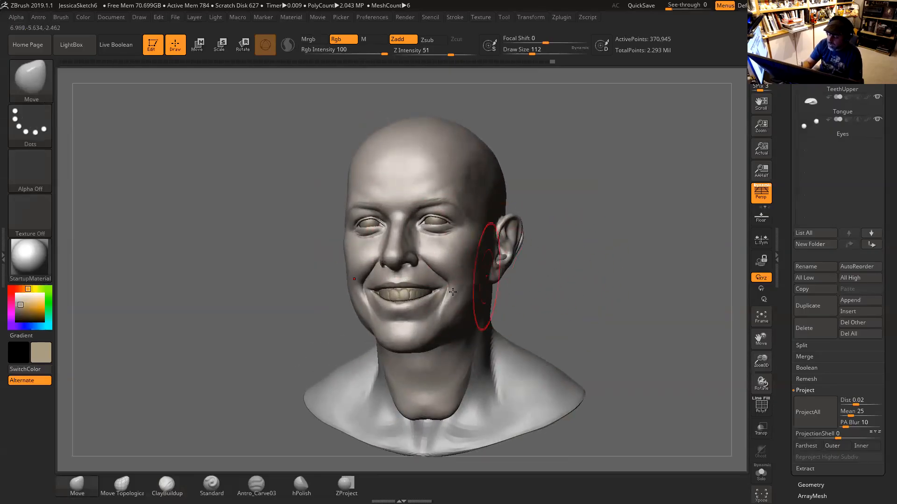
mouse_move(507, 306)
mouse_down()
mouse_move(559, 298)
mouse_move(537, 302)
mouse_up()
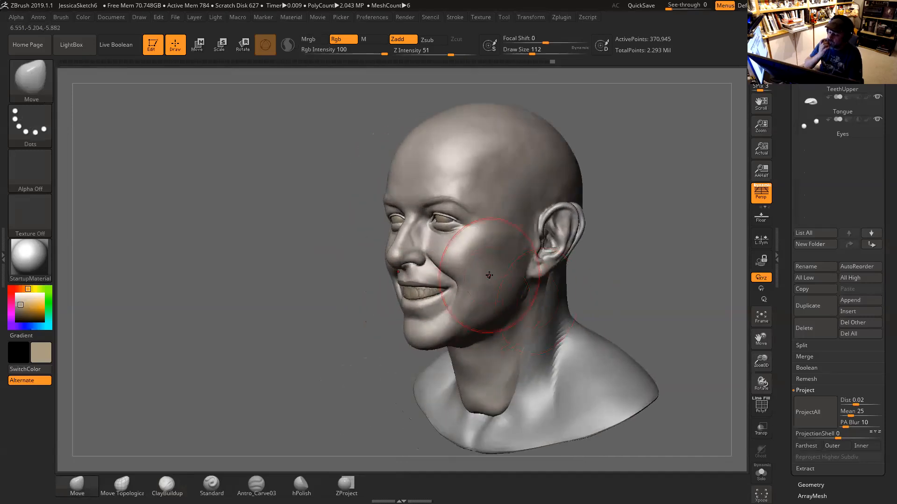
mouse_move(624, 279)
mouse_down()
mouse_move(630, 276)
mouse_move(613, 267)
mouse_move(601, 270)
mouse_move(633, 271)
mouse_move(622, 269)
mouse_up()
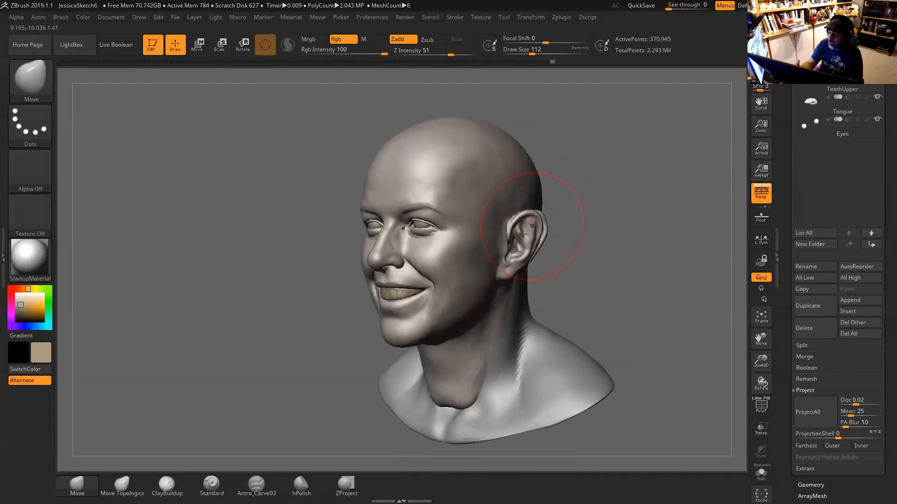
drag(592, 264, 666, 273)
alt+drag(594, 286, 619, 353)
mouse_move(582, 301)
alt+mouse_down()
mouse_move(632, 292)
mouse_move(556, 287)
alt+mouse_up()
Set the Move brush's draw size to 62 and inspect the nose, cheeks and smile lines.
key(space)
click(484, 229)
alt+drag(339, 271, 342, 362)
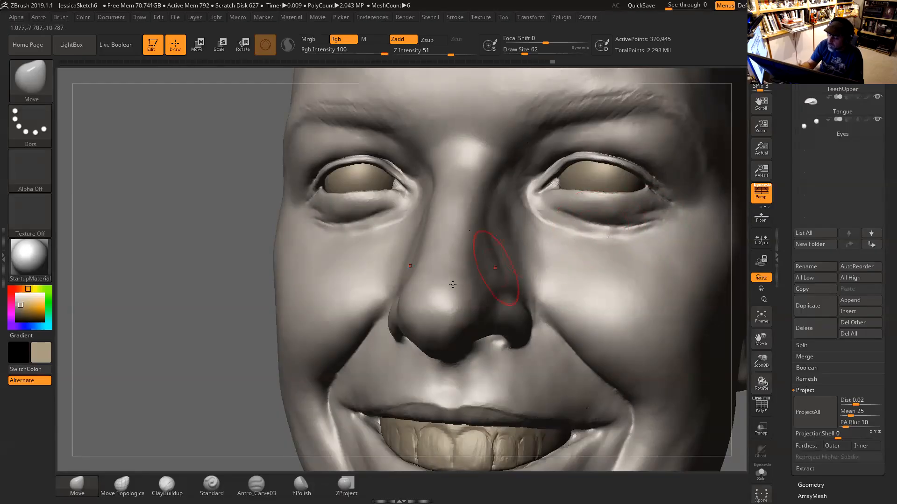
alt+drag(247, 372, 140, 278)
drag(590, 271, 490, 237)
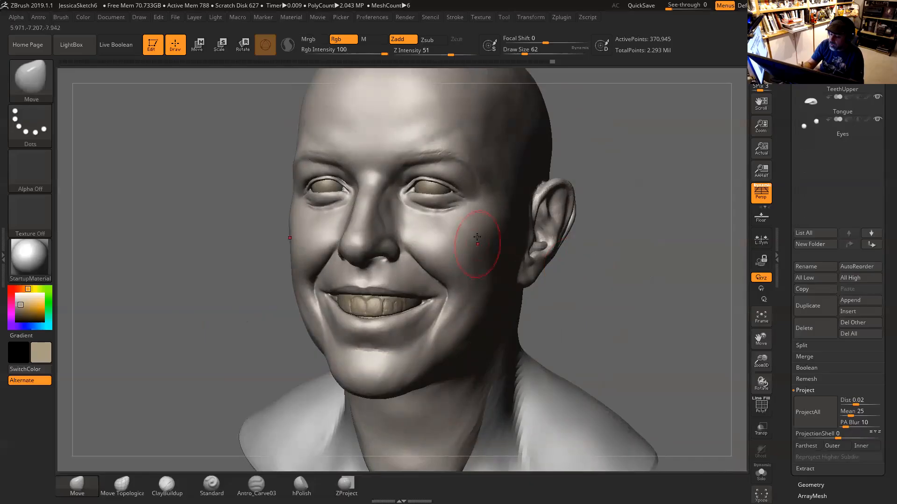
drag(584, 290, 526, 280)
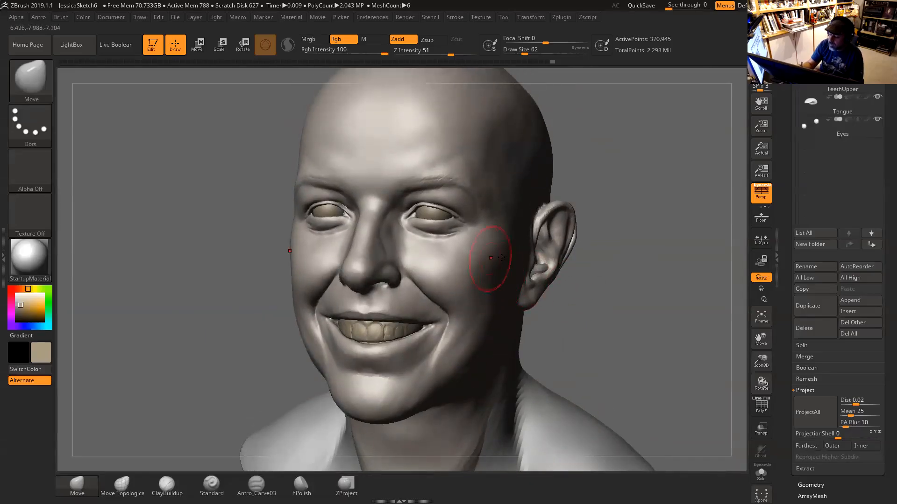
drag(615, 290, 609, 293)
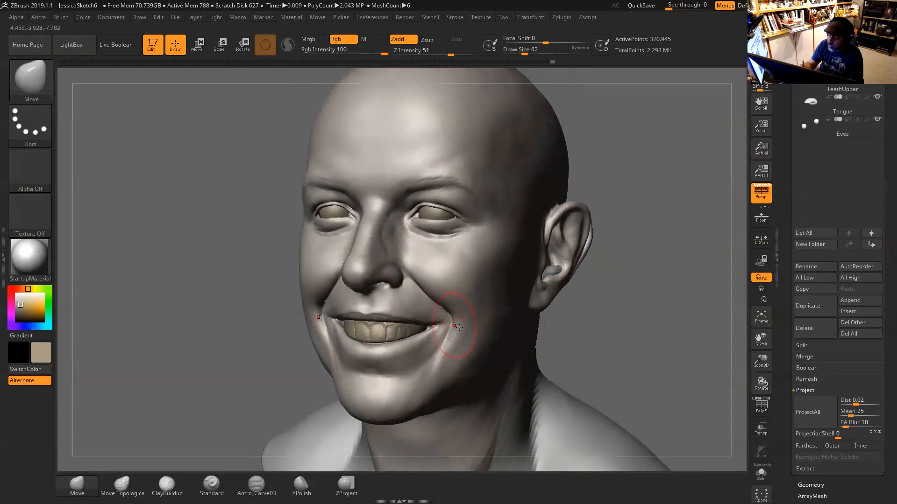
drag(629, 301, 649, 299)
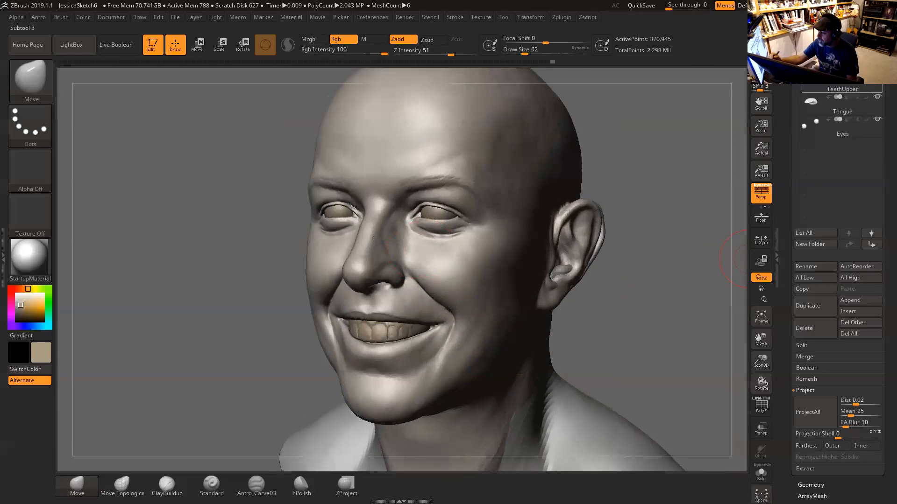
Make the HeadBasemeshFOTW5 neck-and-shoulders subtool active and bring it into view.
click(841, 37)
mouse_move(649, 342)
mouse_down()
mouse_move(647, 240)
mouse_move(667, 300)
mouse_up()
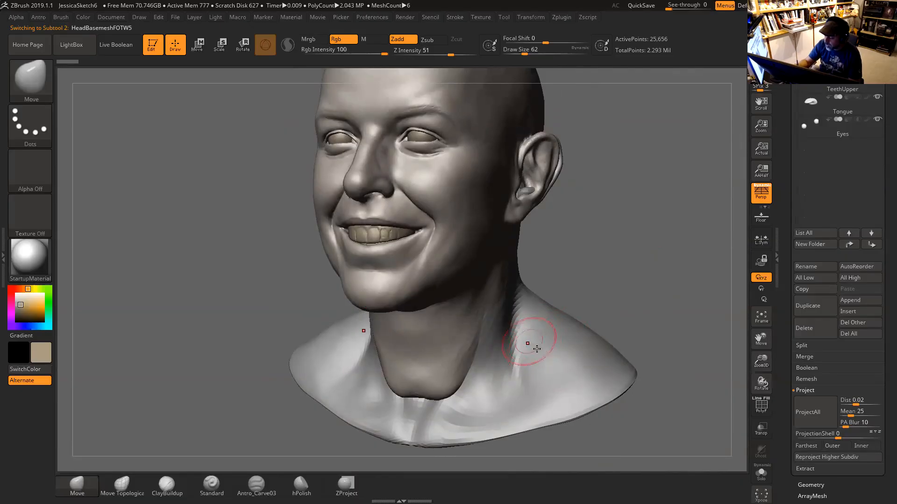
Examine the eyes close up and the full bust from the front and both three-quarter sides.
drag(590, 284, 654, 338)
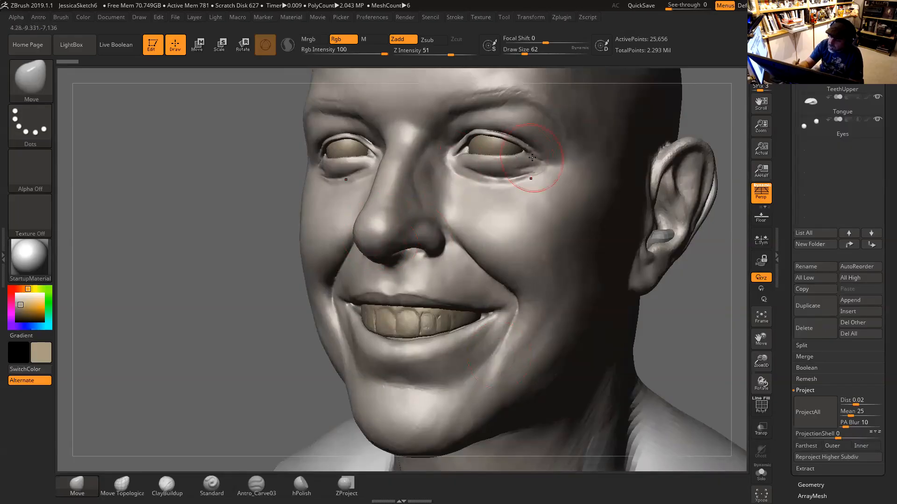
drag(703, 299, 657, 318)
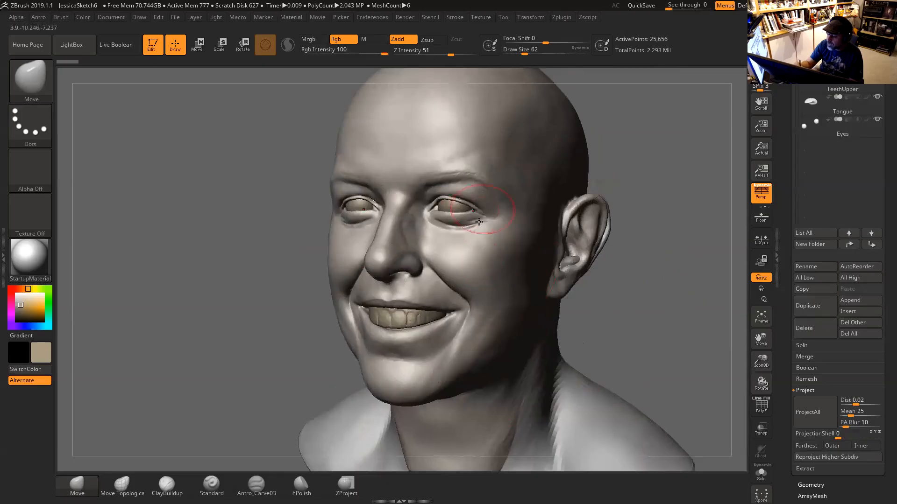
drag(655, 255, 618, 293)
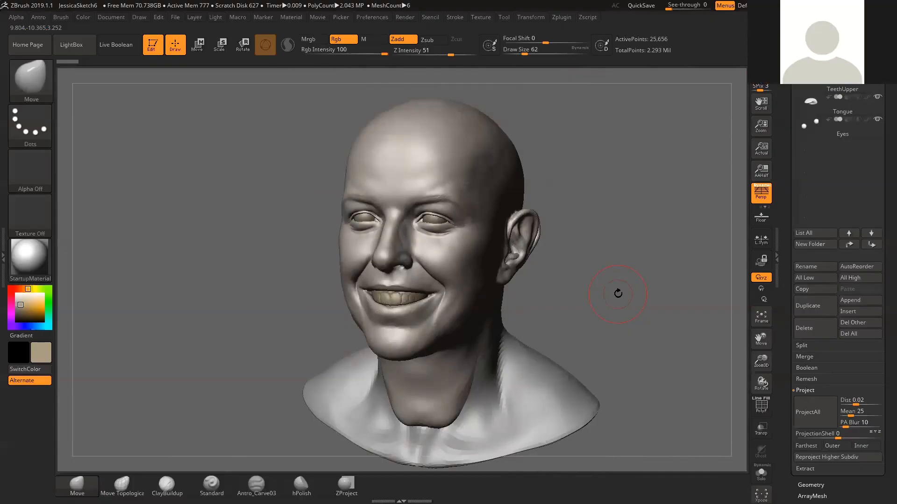
mouse_move(617, 266)
alt+mouse_down()
mouse_move(608, 267)
mouse_move(623, 275)
alt+mouse_up()
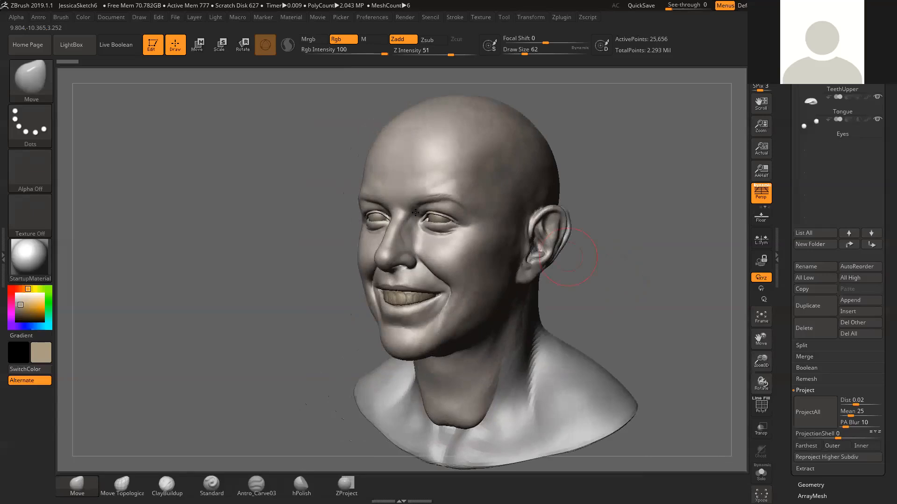
drag(612, 224, 624, 253)
alt+drag(624, 253, 623, 199)
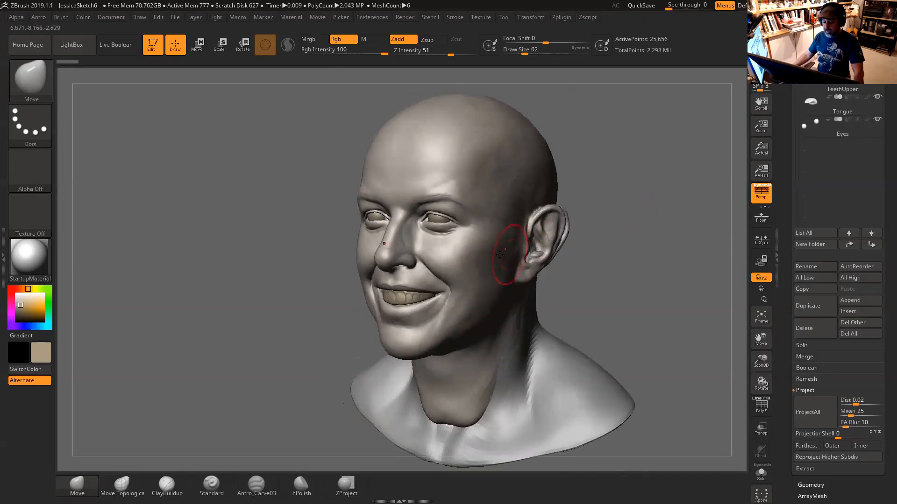
drag(623, 256, 579, 231)
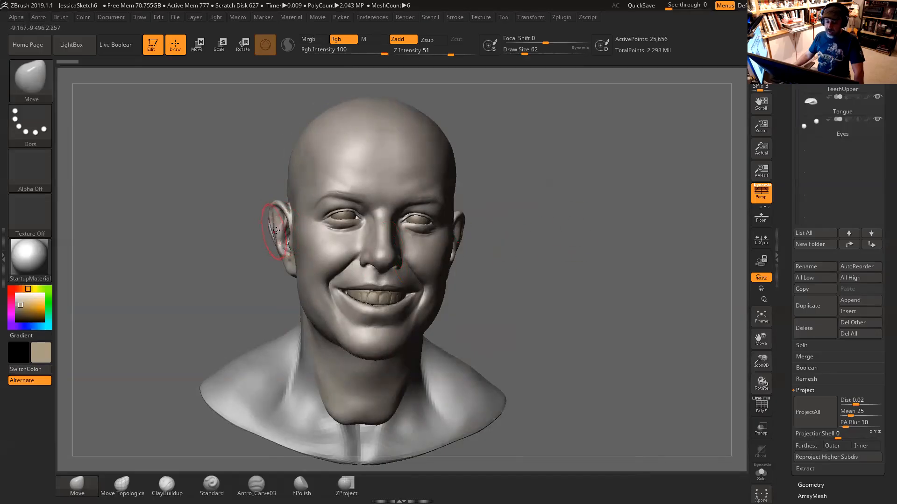
drag(520, 226, 588, 177)
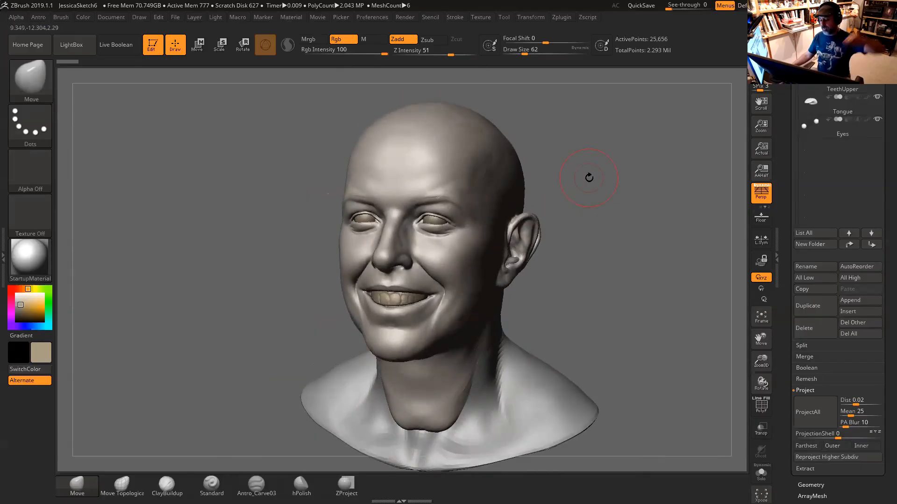